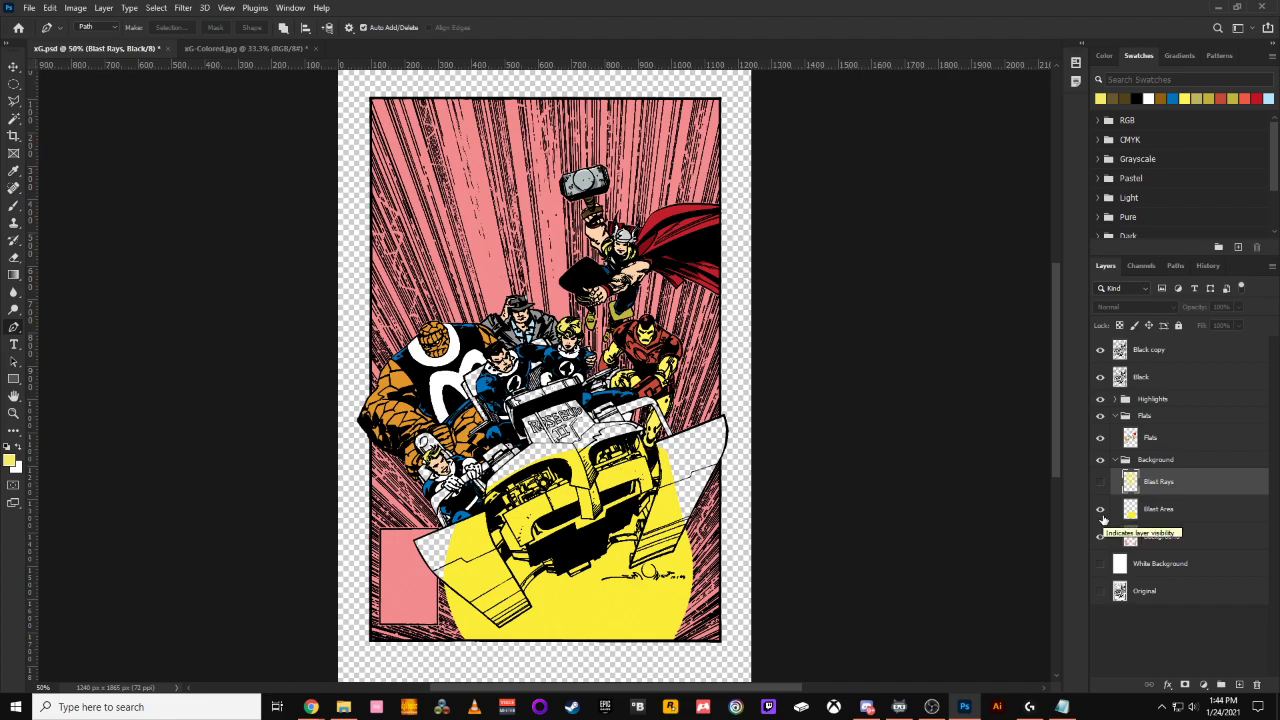
# Turn the Blast Area layer off and back on, and make the Blast Rays layer visible
pyautogui.click(1100, 509)
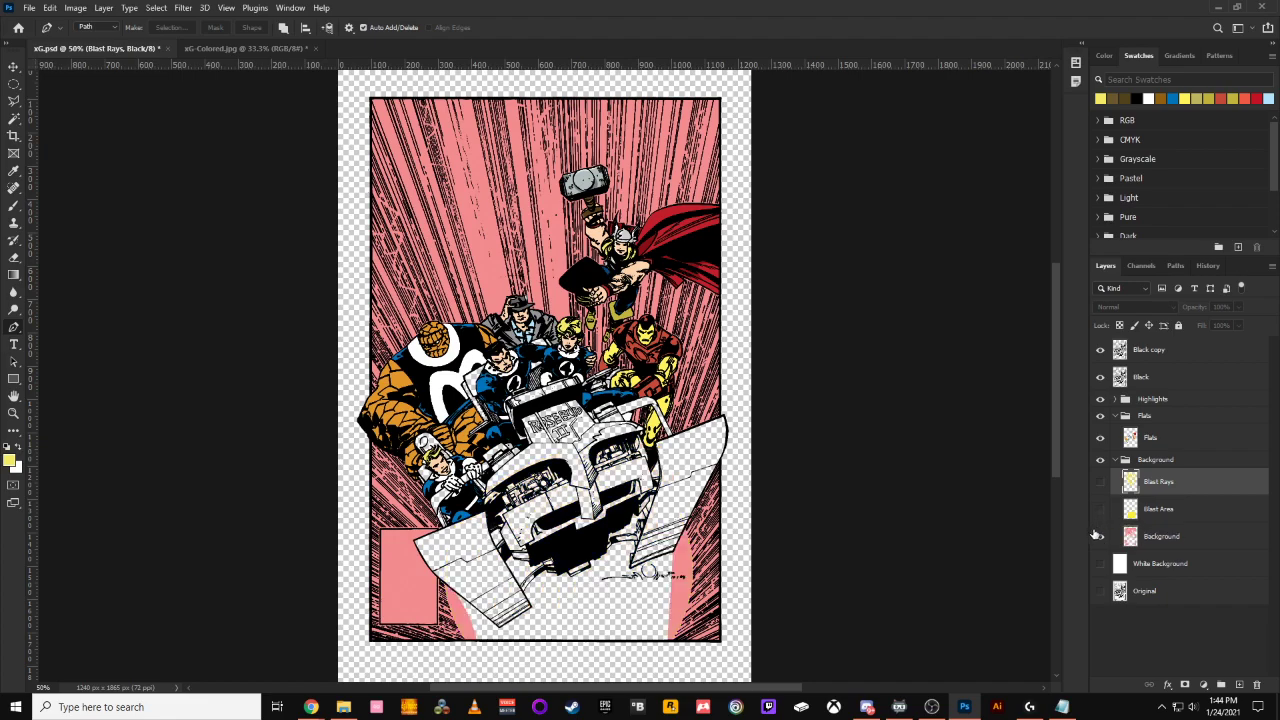
pyautogui.moveTo(1100, 509); pyautogui.dragTo(1102, 483)
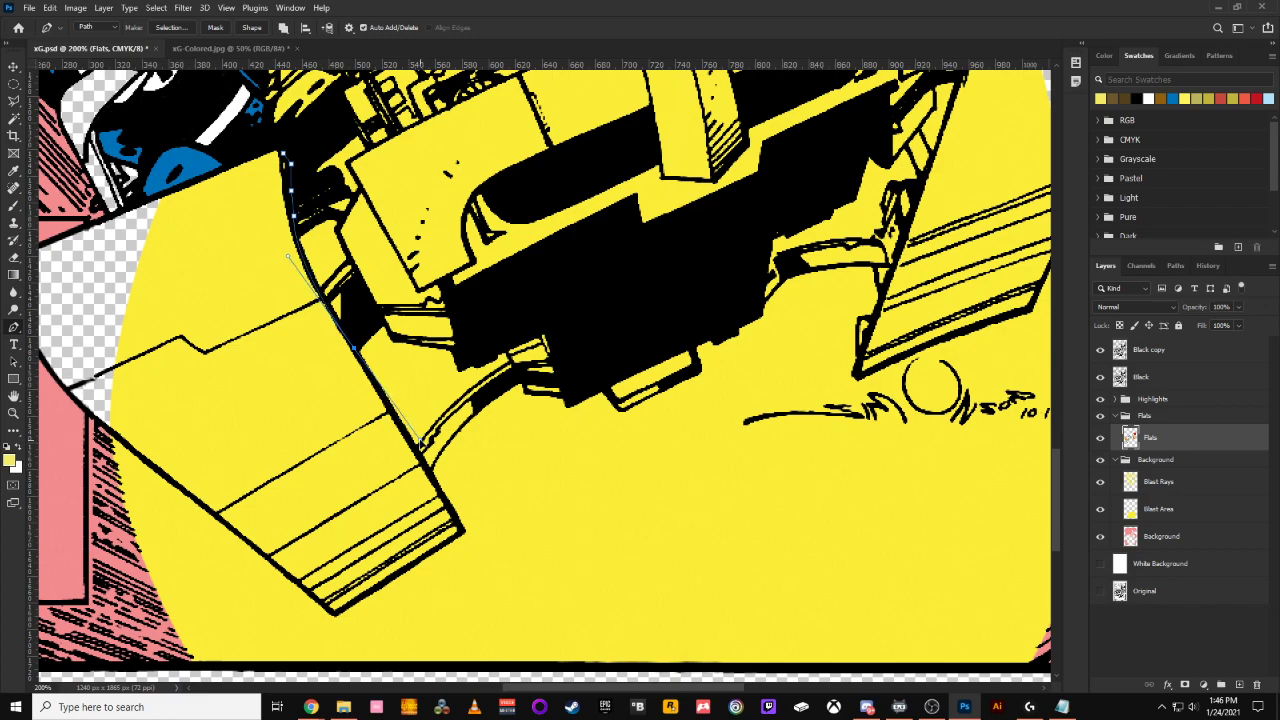
# Trace the outlines of the sled's two wings with the Pen tool, following the black line art
pyautogui.click(412, 441)
pyautogui.click(463, 537)
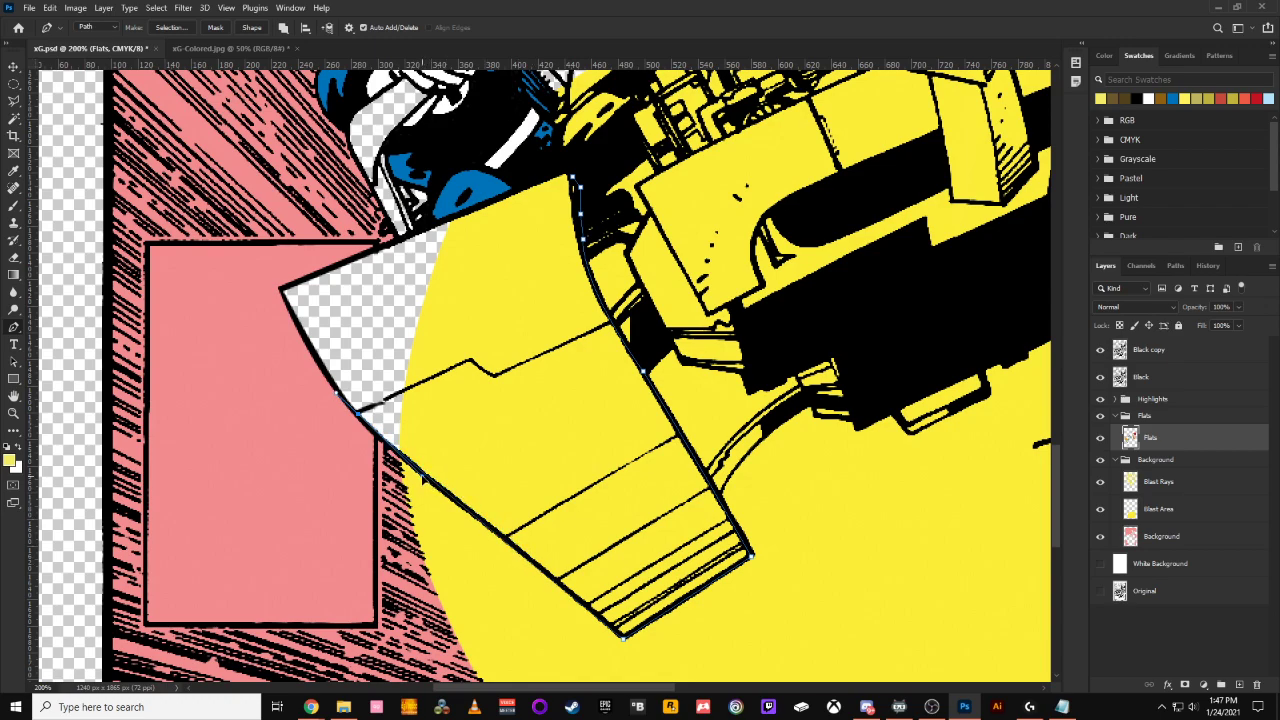
pyautogui.click(539, 572)
pyautogui.hotkey('ctrl', 'z')
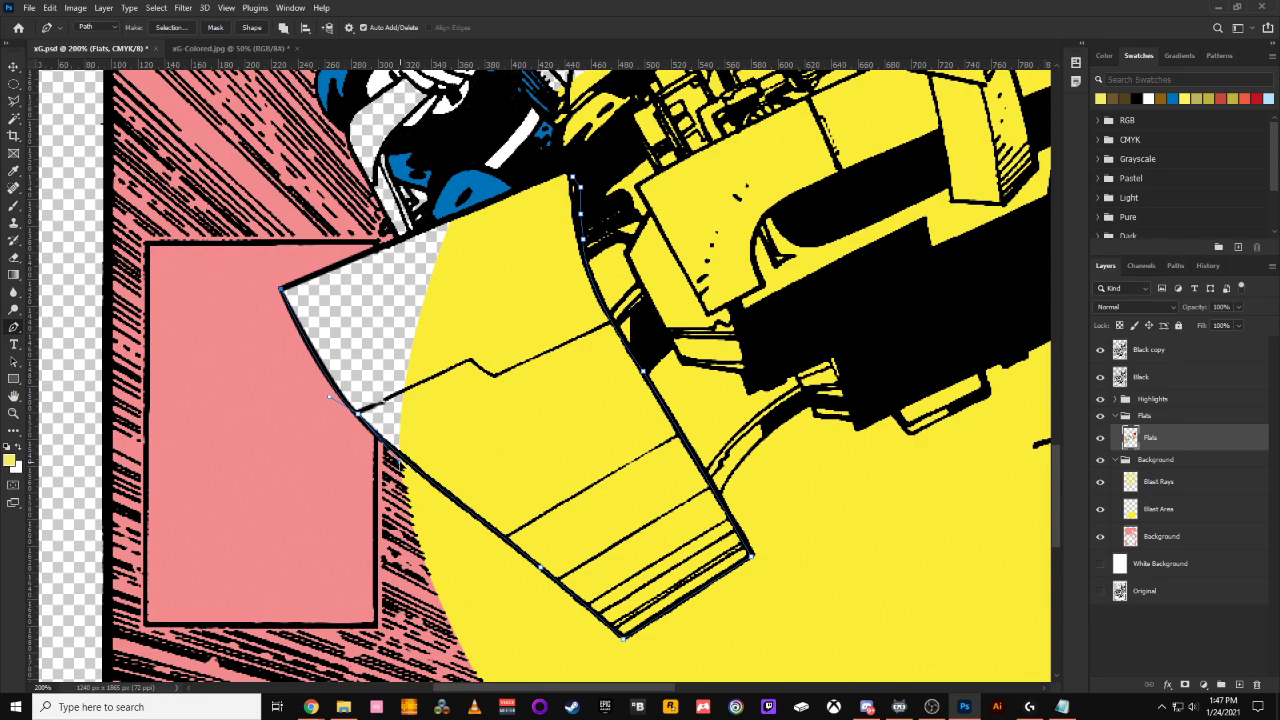
pyautogui.click(569, 174)
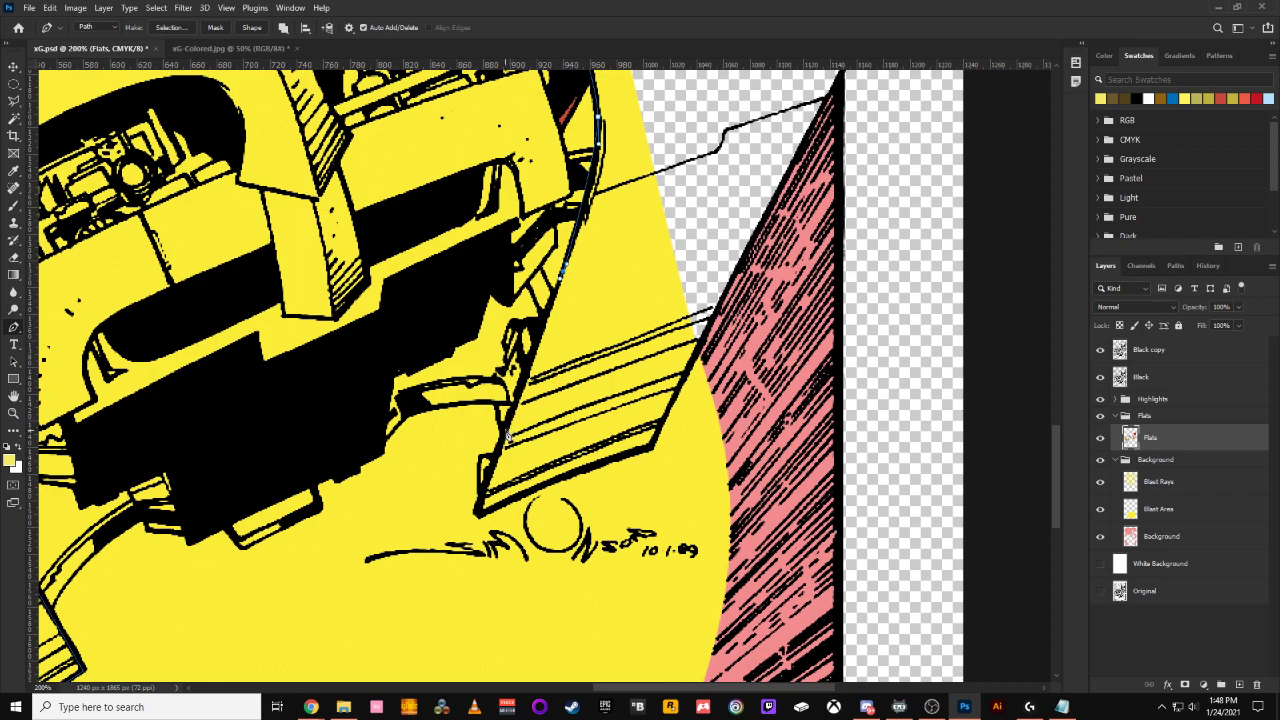
pyautogui.click(507, 430)
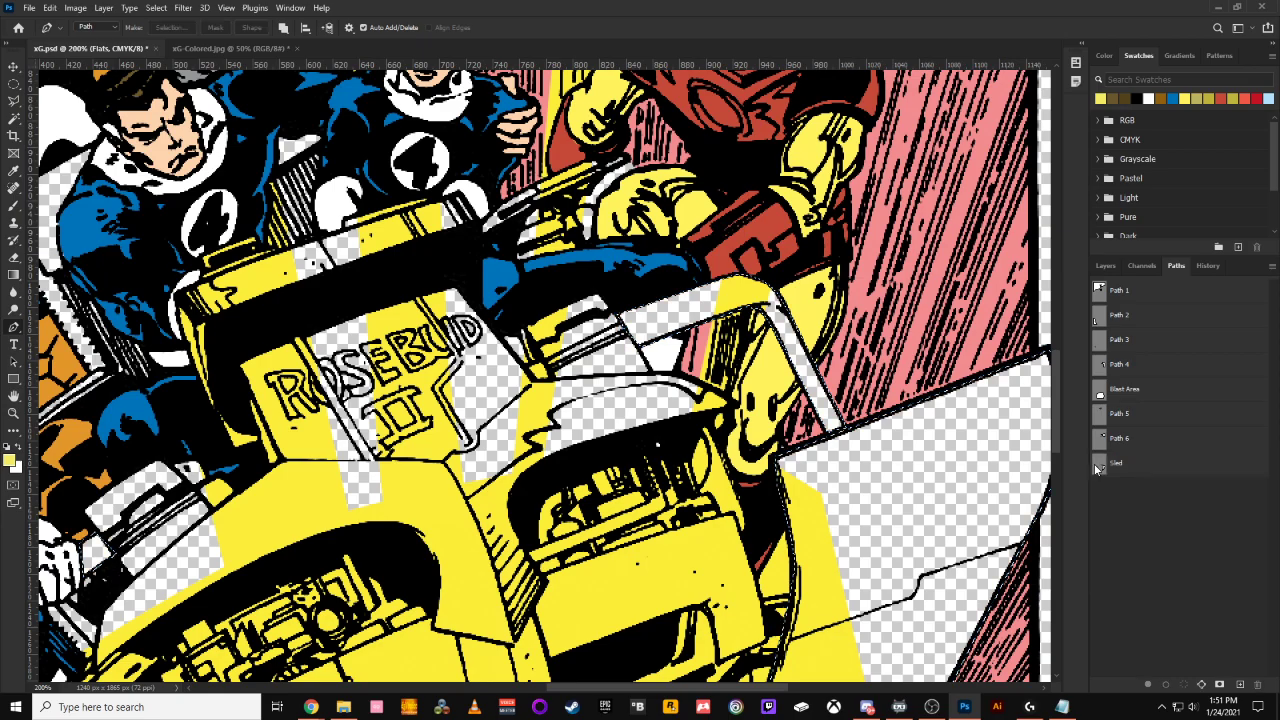
# Sample the light grey of Thor's helmet and fill both selected sled wings with it on the Flats layer
pyautogui.hotkey('ctrl', '-')
pyautogui.hotkey('ctrl', '-')
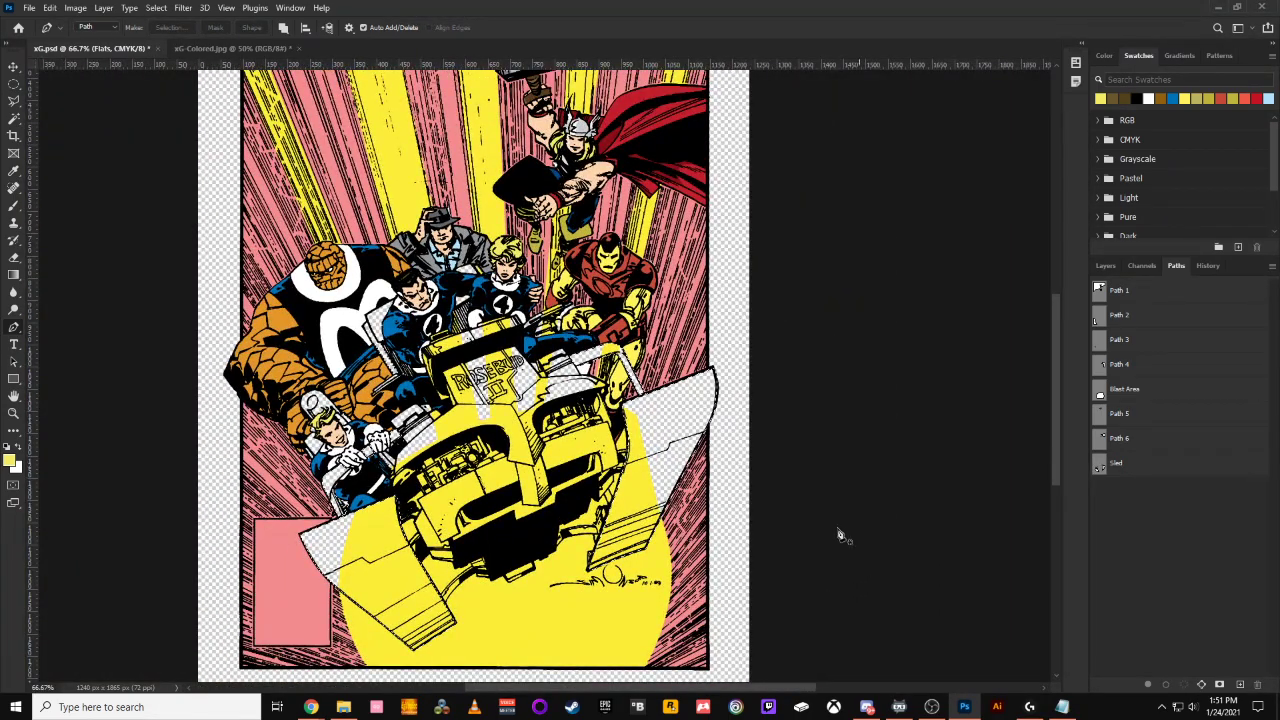
pyautogui.click(14, 171)
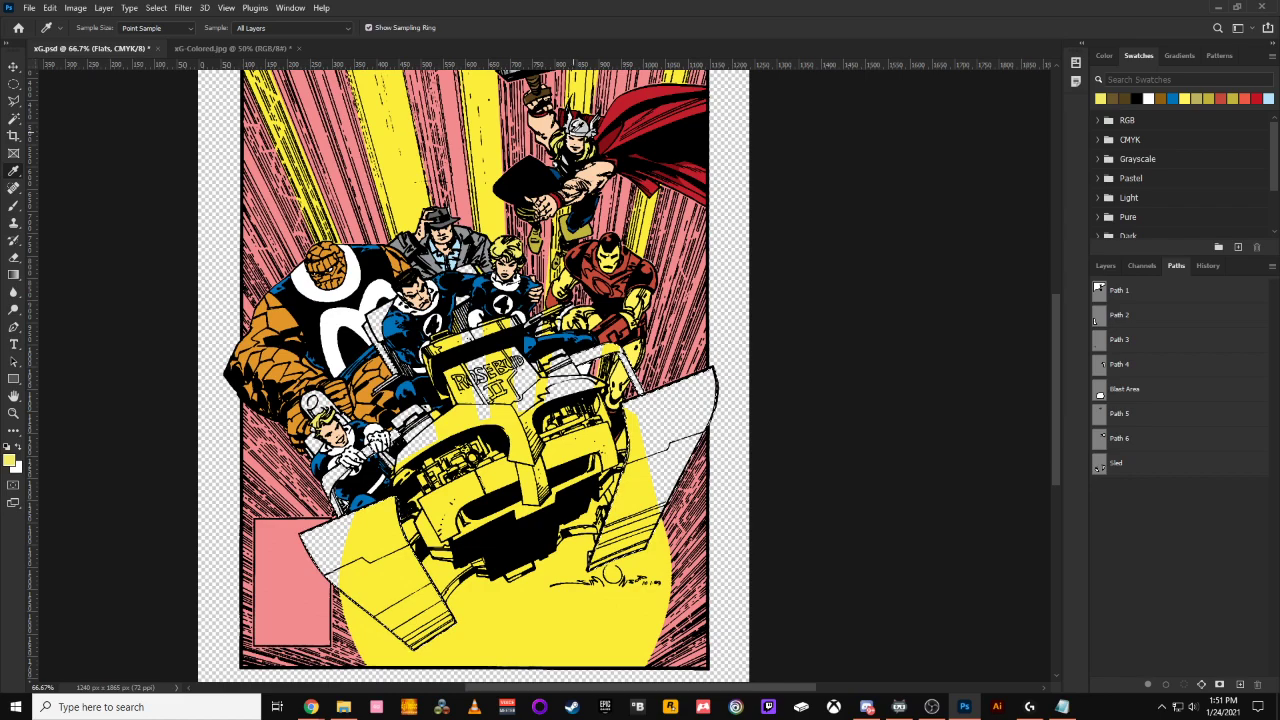
pyautogui.click(584, 122)
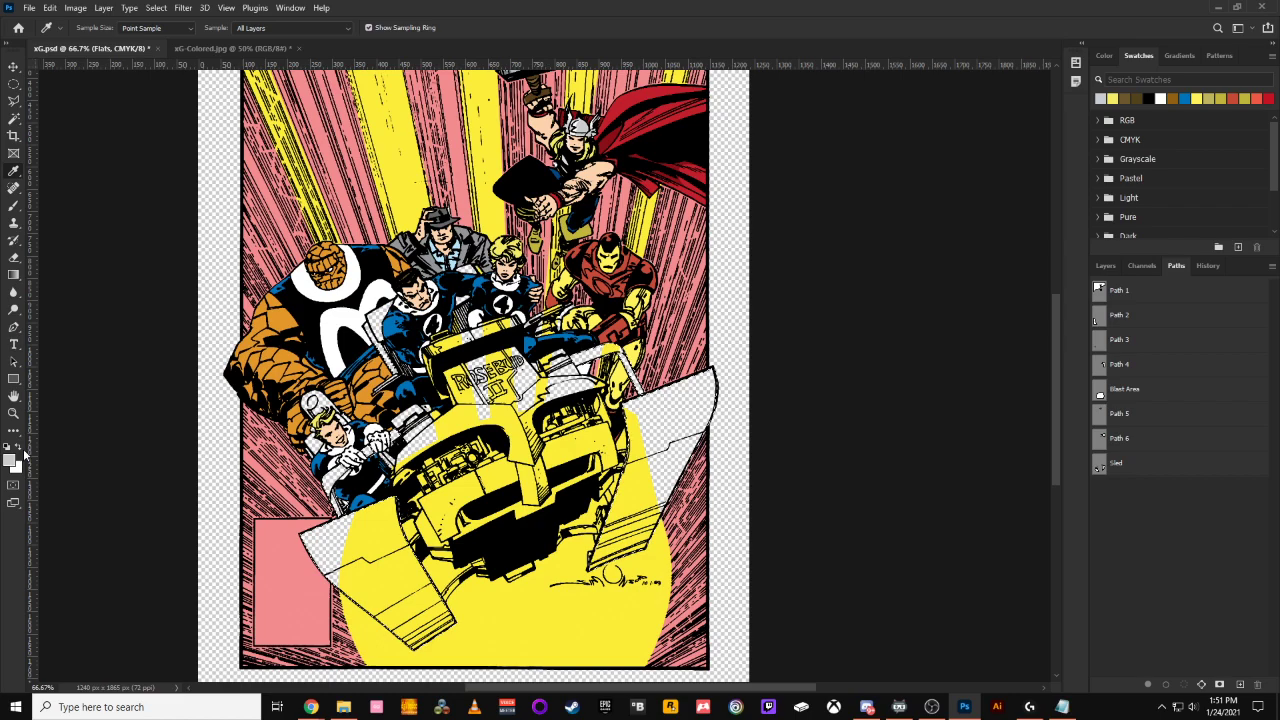
pyautogui.click(1106, 266)
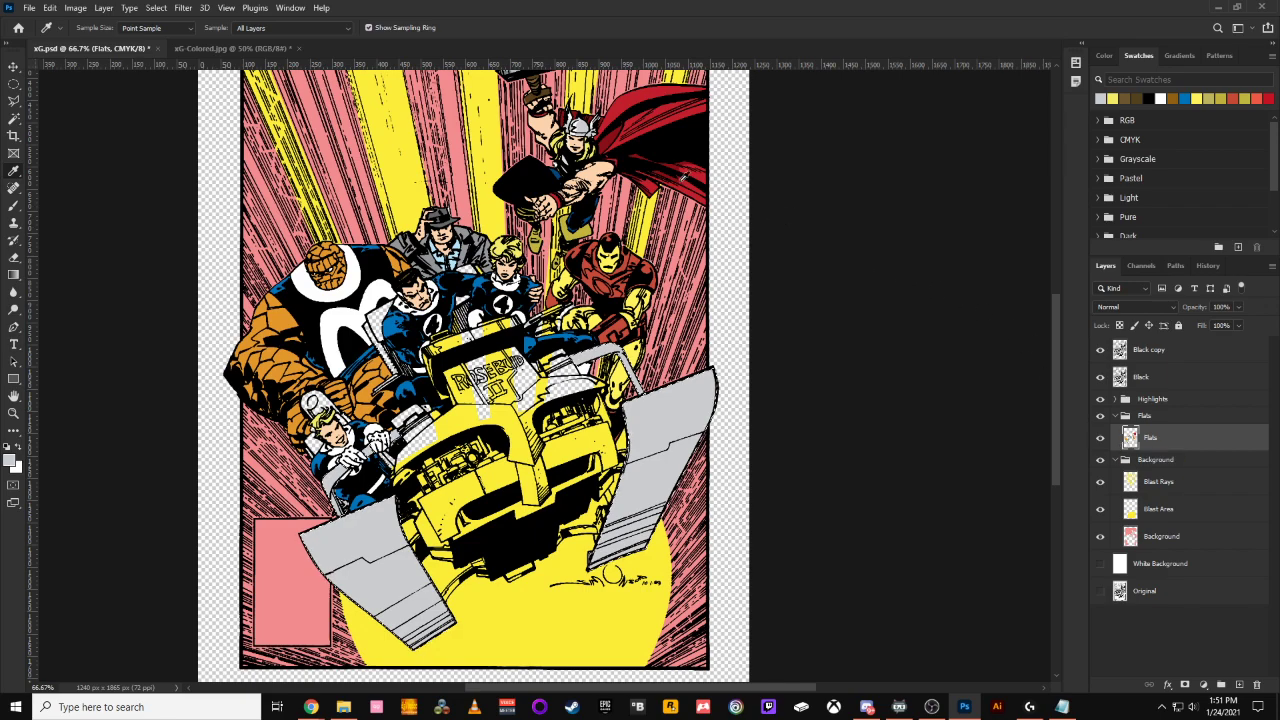
# Set the foreground color to C 0, M 0, Y 0, K 15 and refill both sled wings with it
pyautogui.click(10, 462)
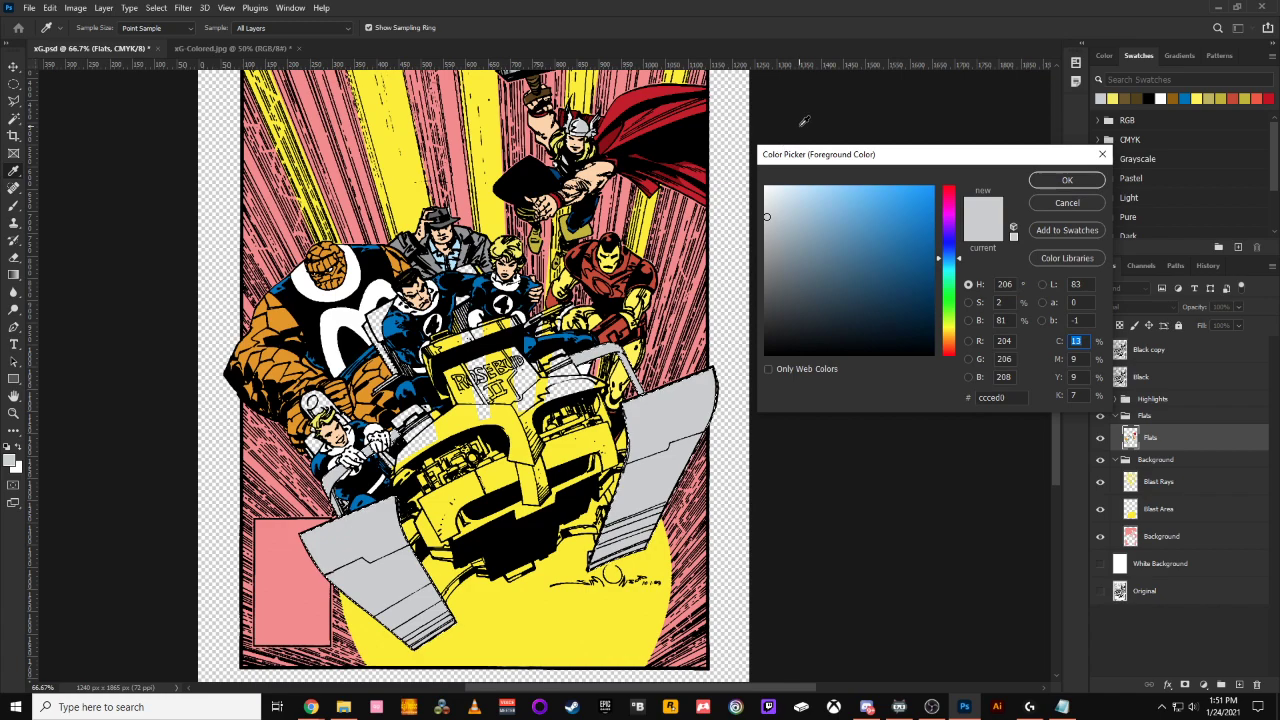
pyautogui.write('0')
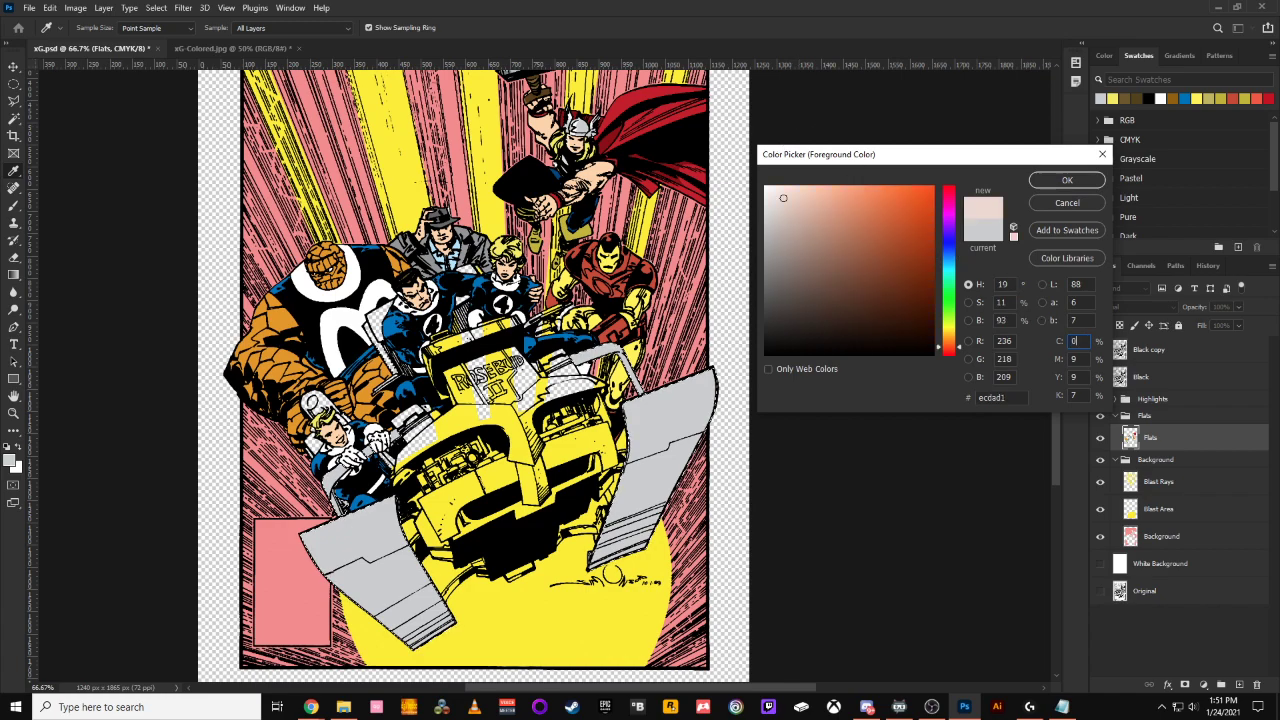
pyautogui.press('Tab')
pyautogui.write('0')
pyautogui.press('Tab')
pyautogui.write('0')
pyautogui.press('Tab')
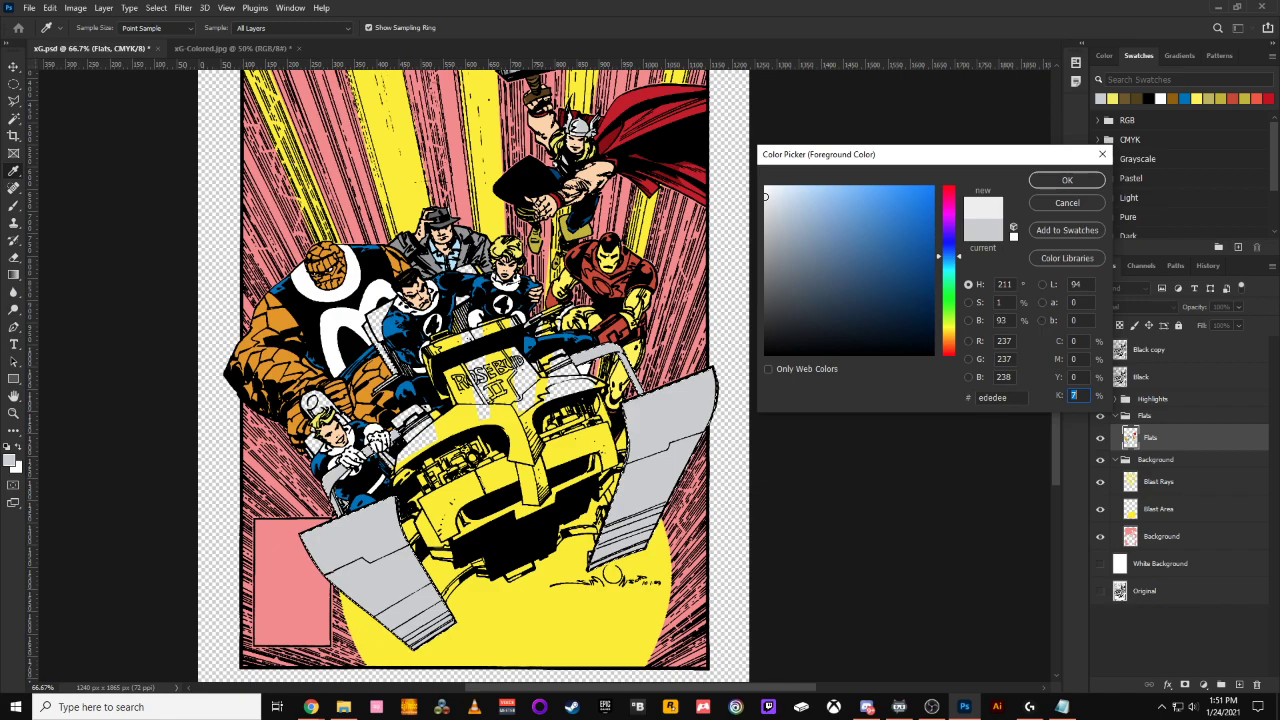
pyautogui.write('15')
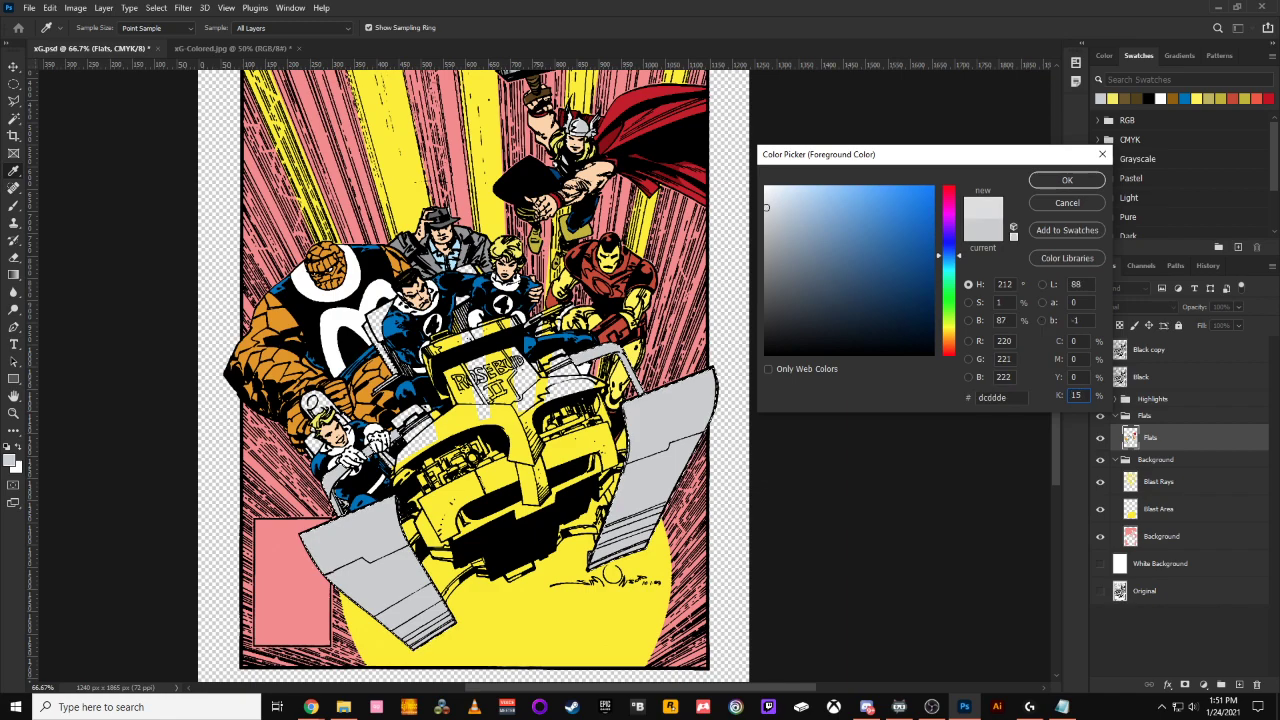
pyautogui.press('Return')
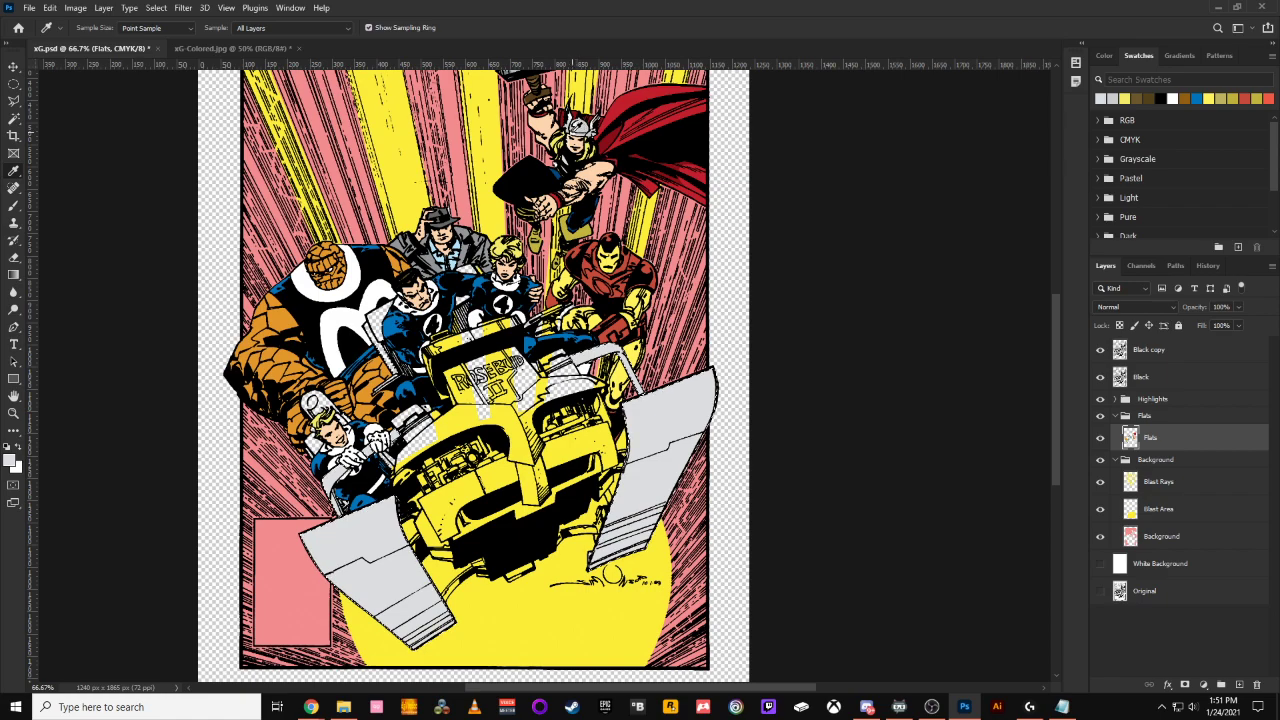
# Sample white from the highlight on Thor's helmet and fill both sled wings with it
pyautogui.click(571, 136)
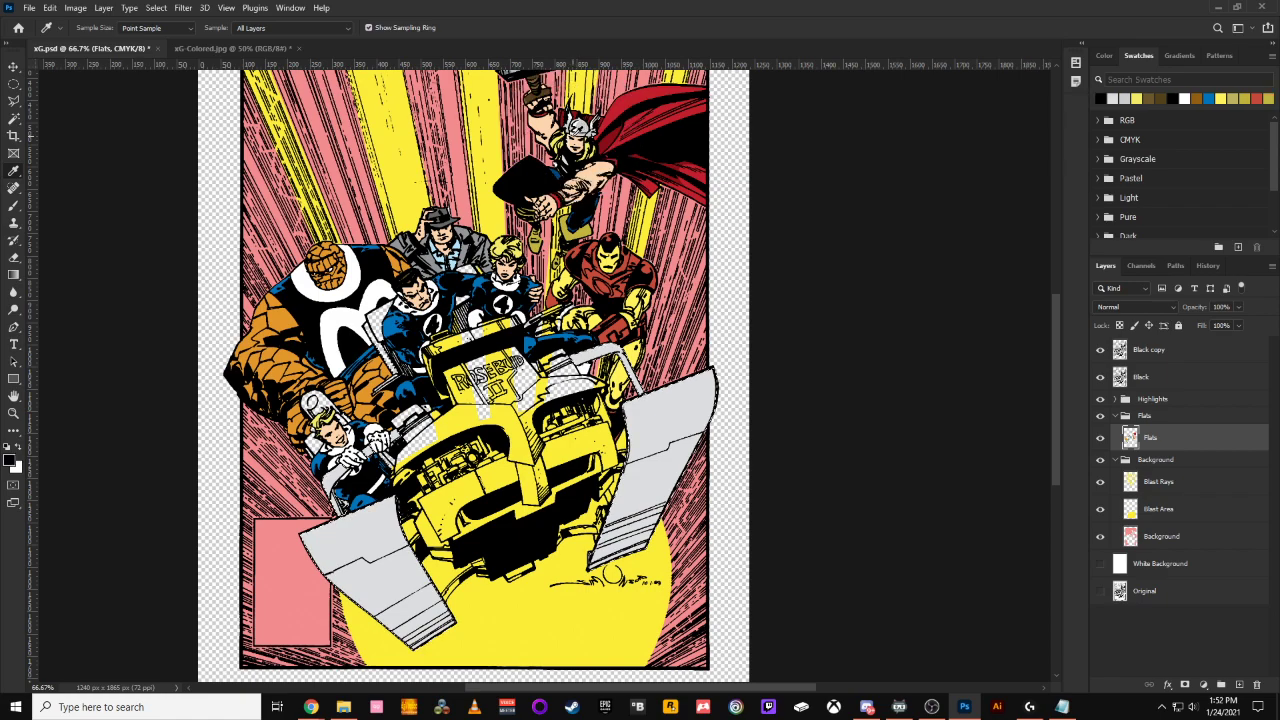
pyautogui.click(570, 135)
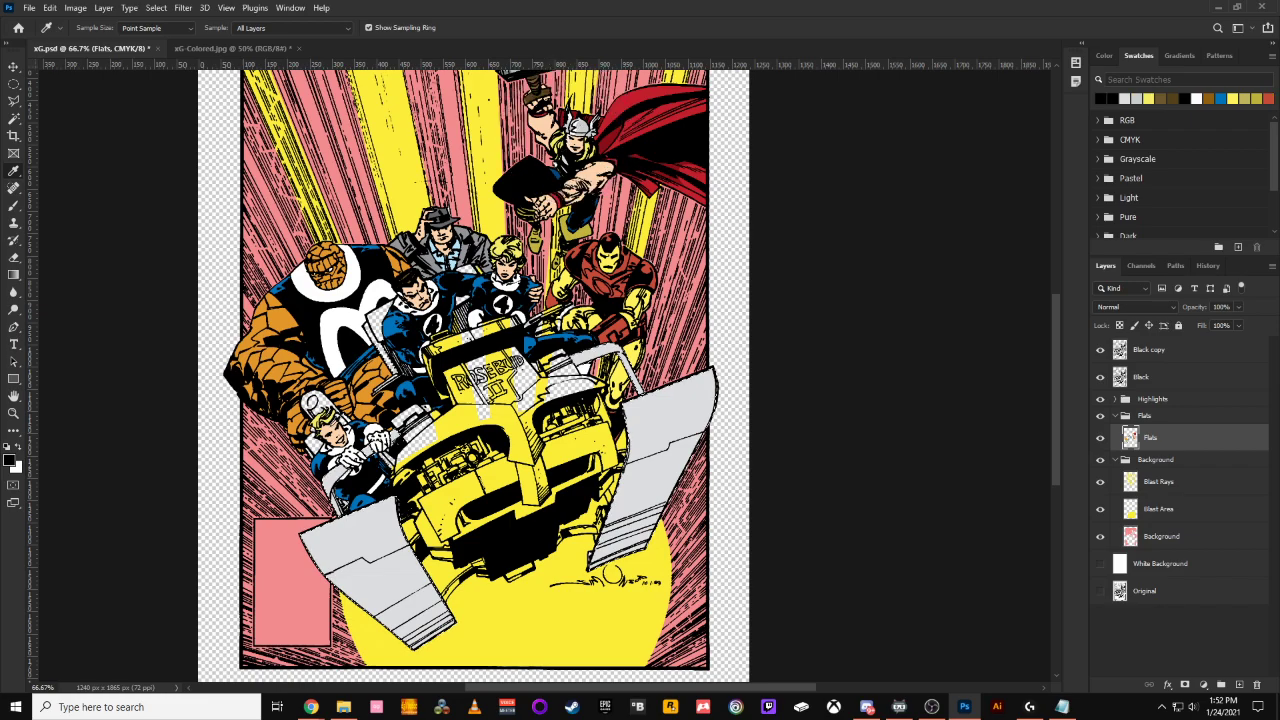
pyautogui.hotkey('ctrl', '+')
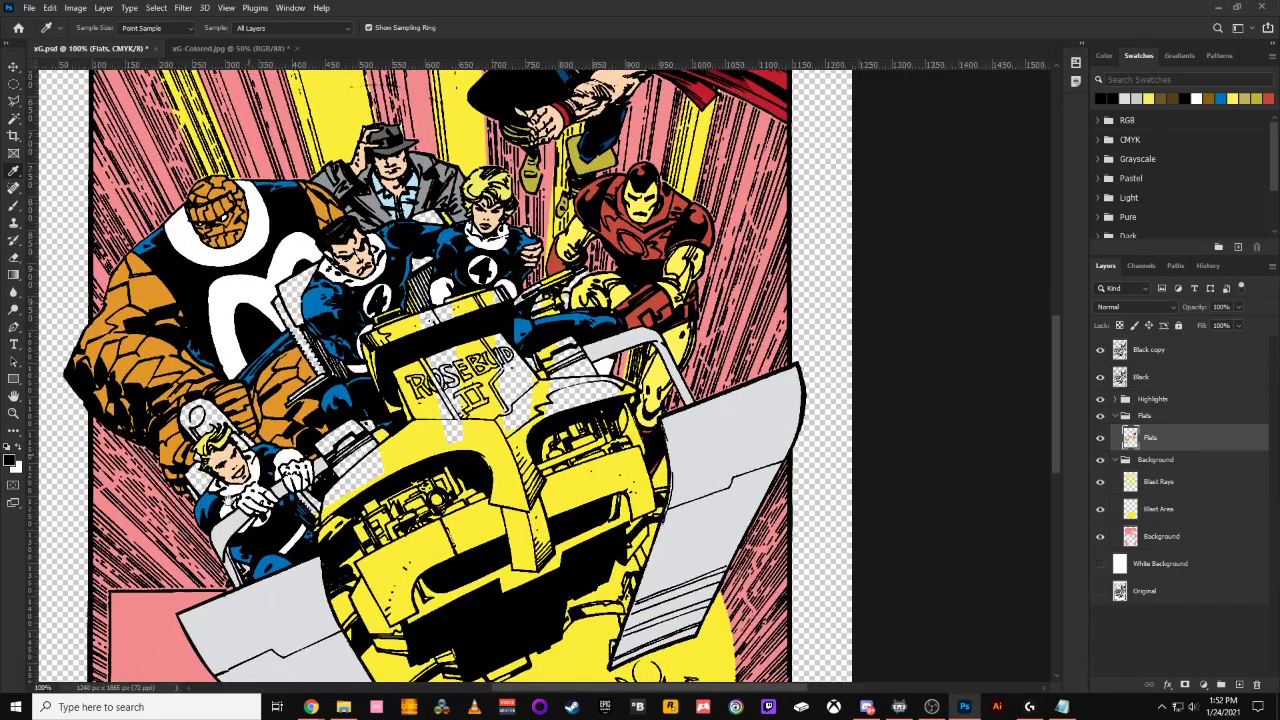
pyautogui.moveTo(447, 78); pyautogui.dragTo(345, 303)
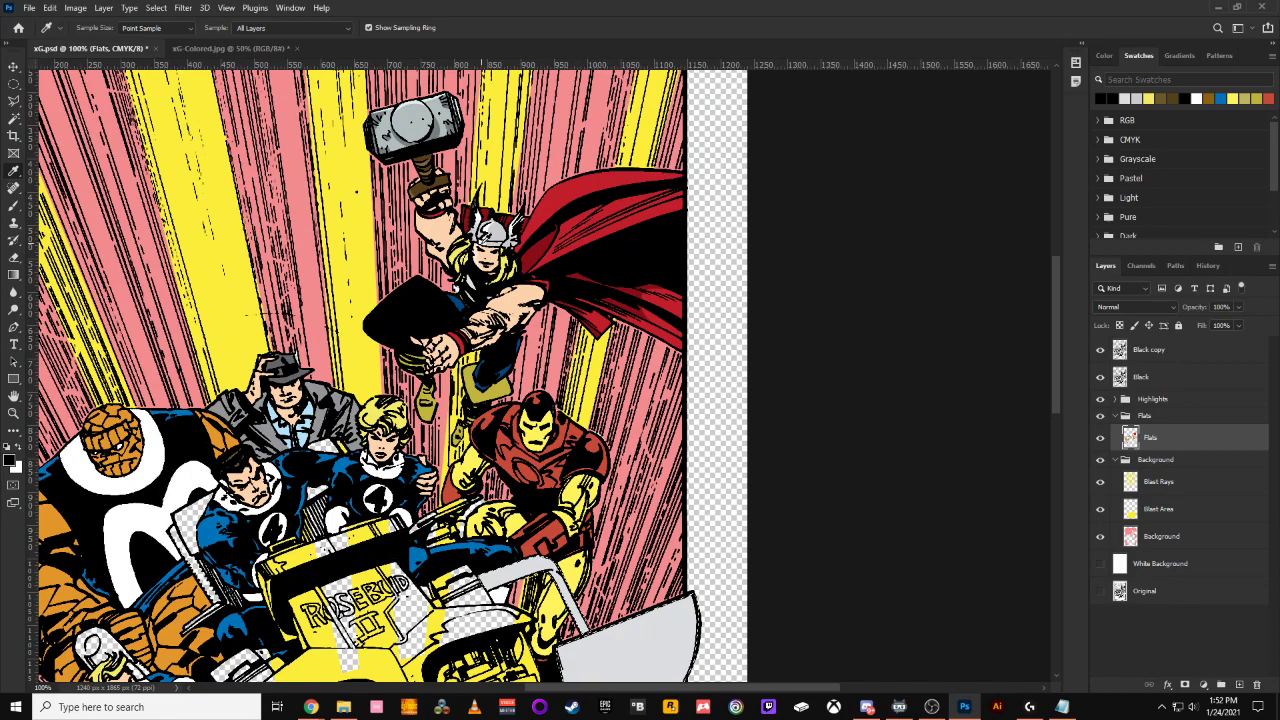
pyautogui.click(483, 243)
pyautogui.hotkey('ctrl', '-')
pyautogui.hotkey('ctrl', '-')
pyautogui.hotkey('ctrl', '-')
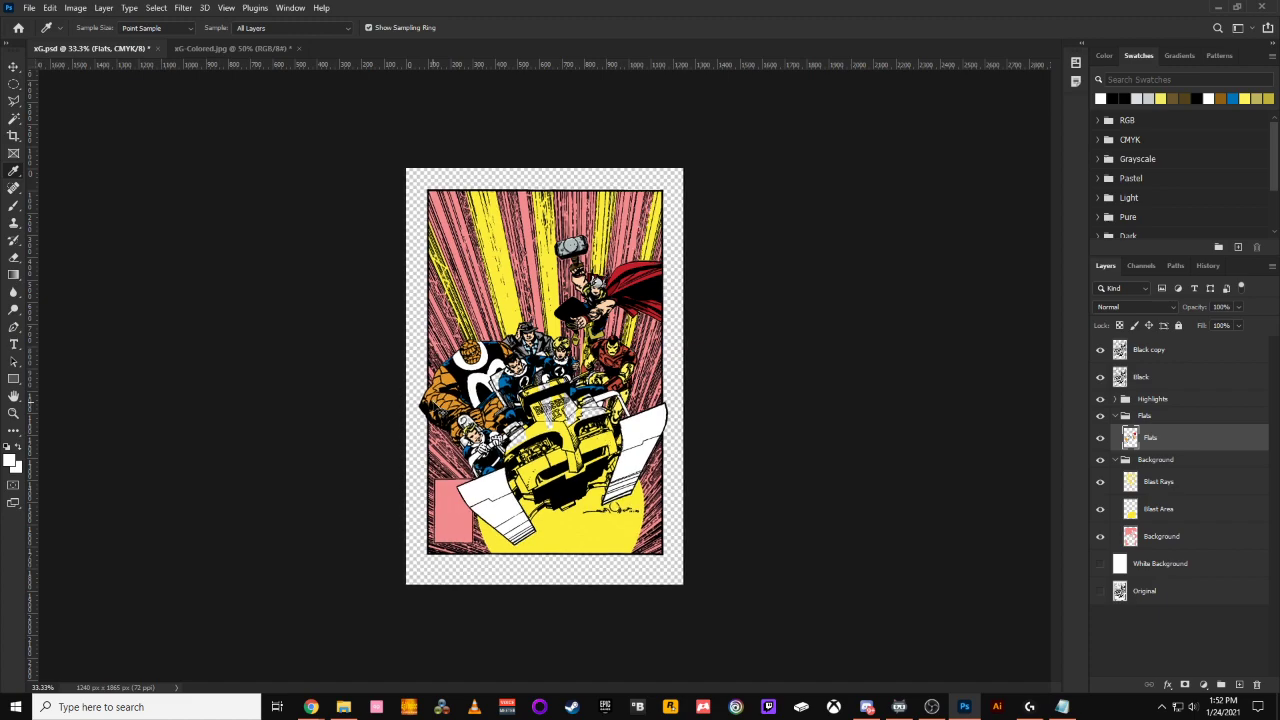
# Examine the sled in the artwork and compare its coloring with the reference cover in xG-Colored.jpg
pyautogui.hotkey('ctrl', '+')
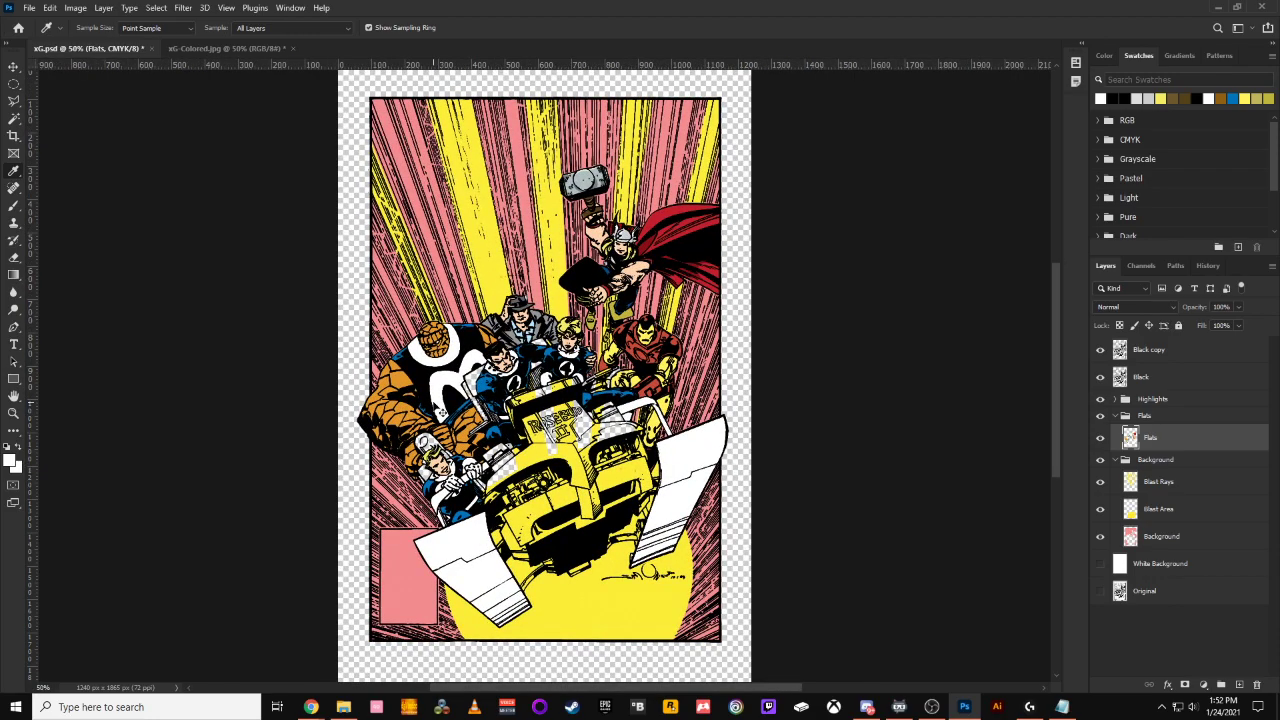
pyautogui.hotkey('ctrl', '+')
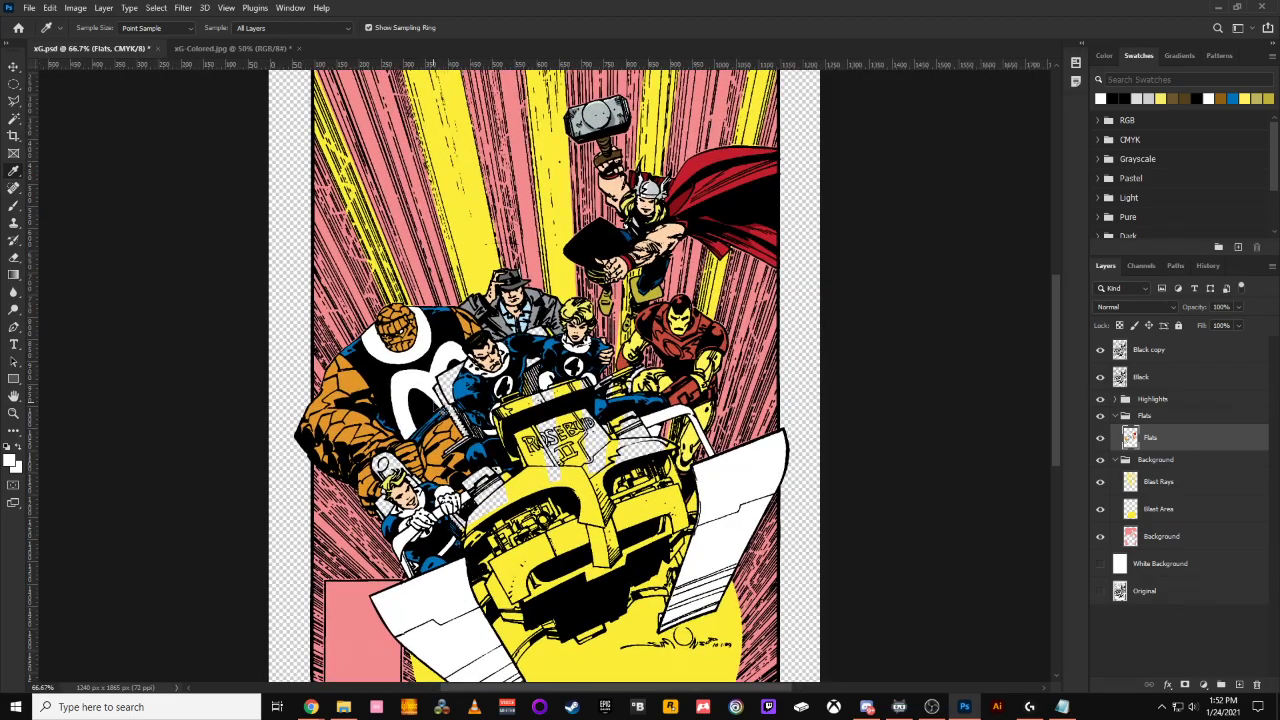
pyautogui.hotkey('ctrl', '-')
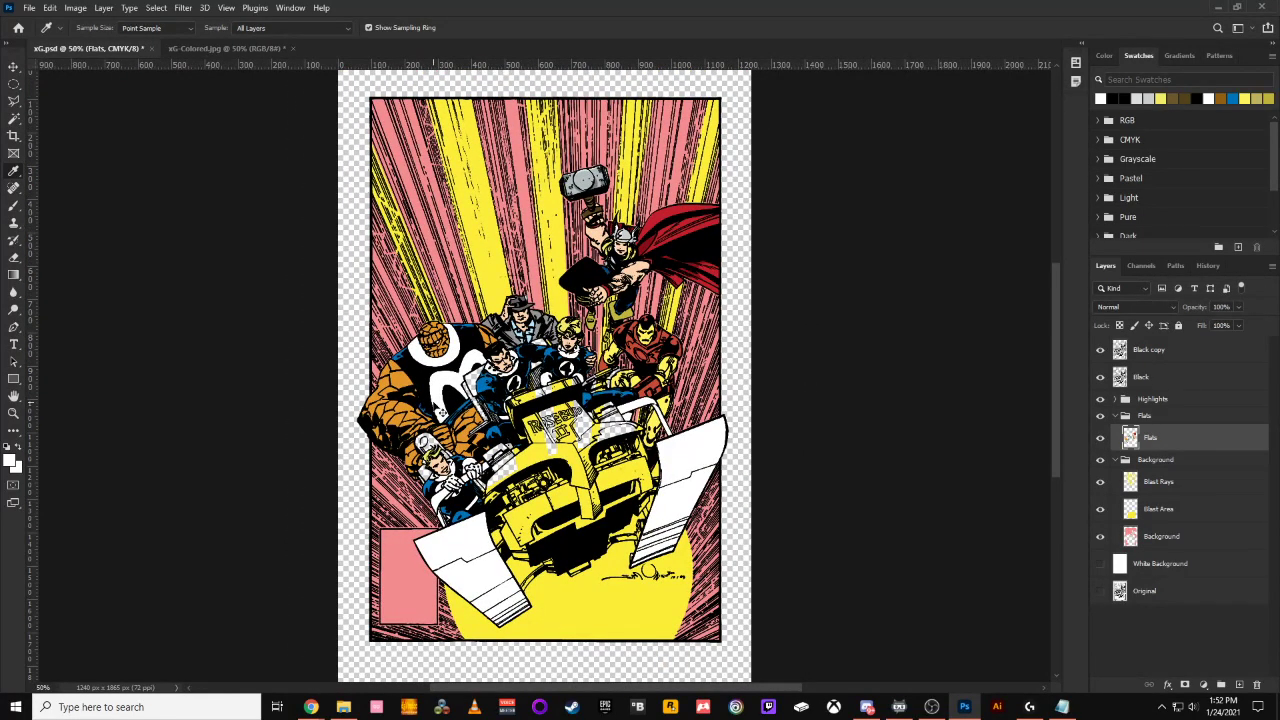
pyautogui.hotkey('ctrl', '+')
pyautogui.hotkey('ctrl', '+')
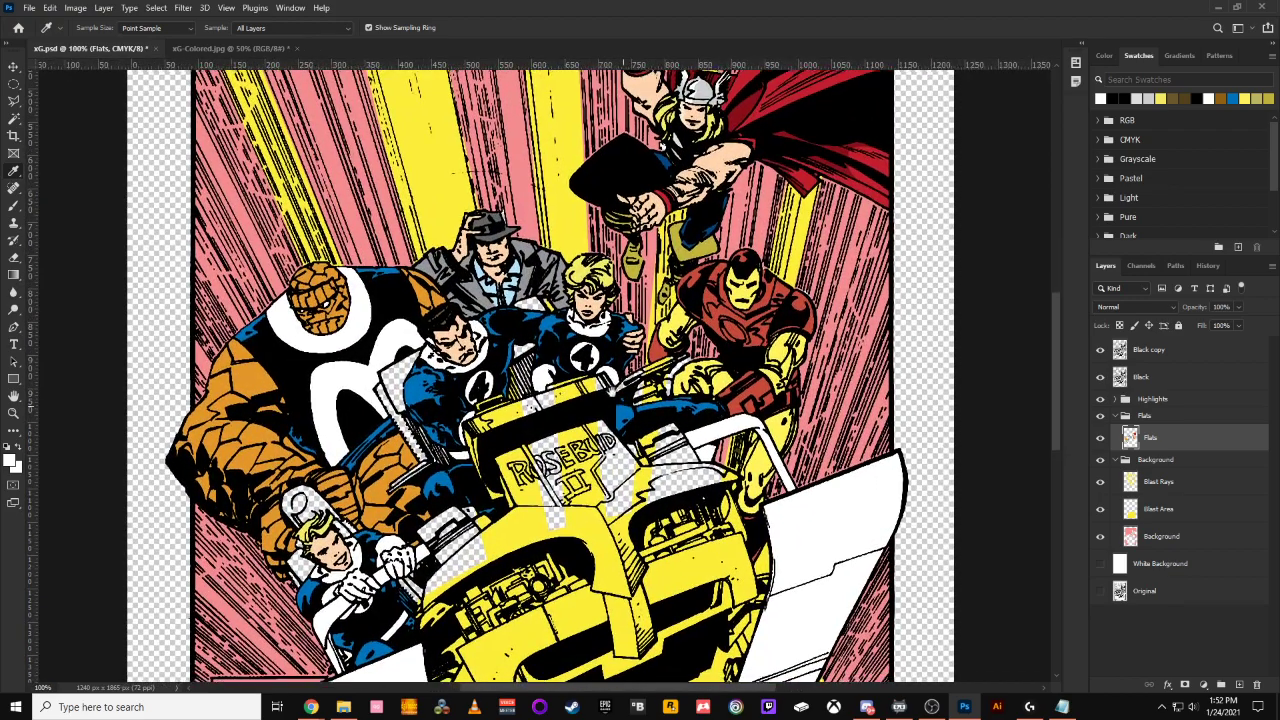
pyautogui.moveTo(619, 400); pyautogui.dragTo(573, 263)
pyautogui.click(245, 45)
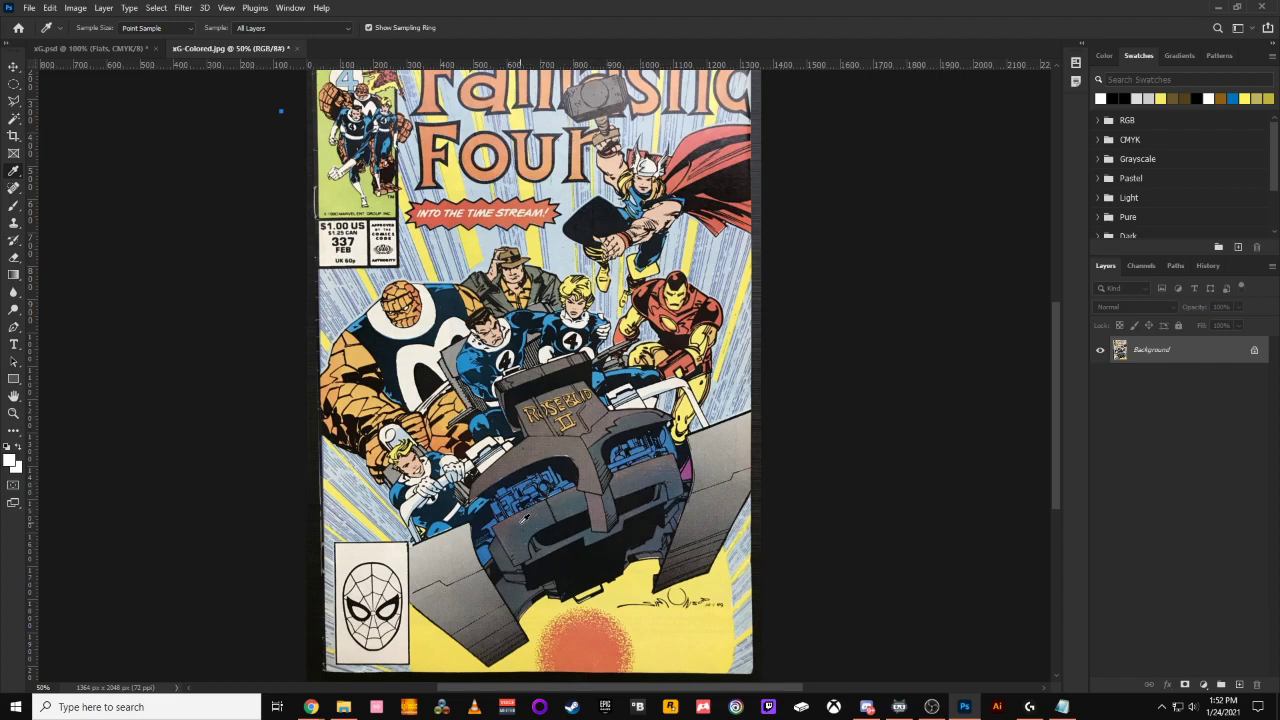
pyautogui.click(125, 47)
# Begin a Pen tool path around the sled's ROSEBUD II section, along its upper edge and down its left side
pyautogui.scroll(2, 578, 288)
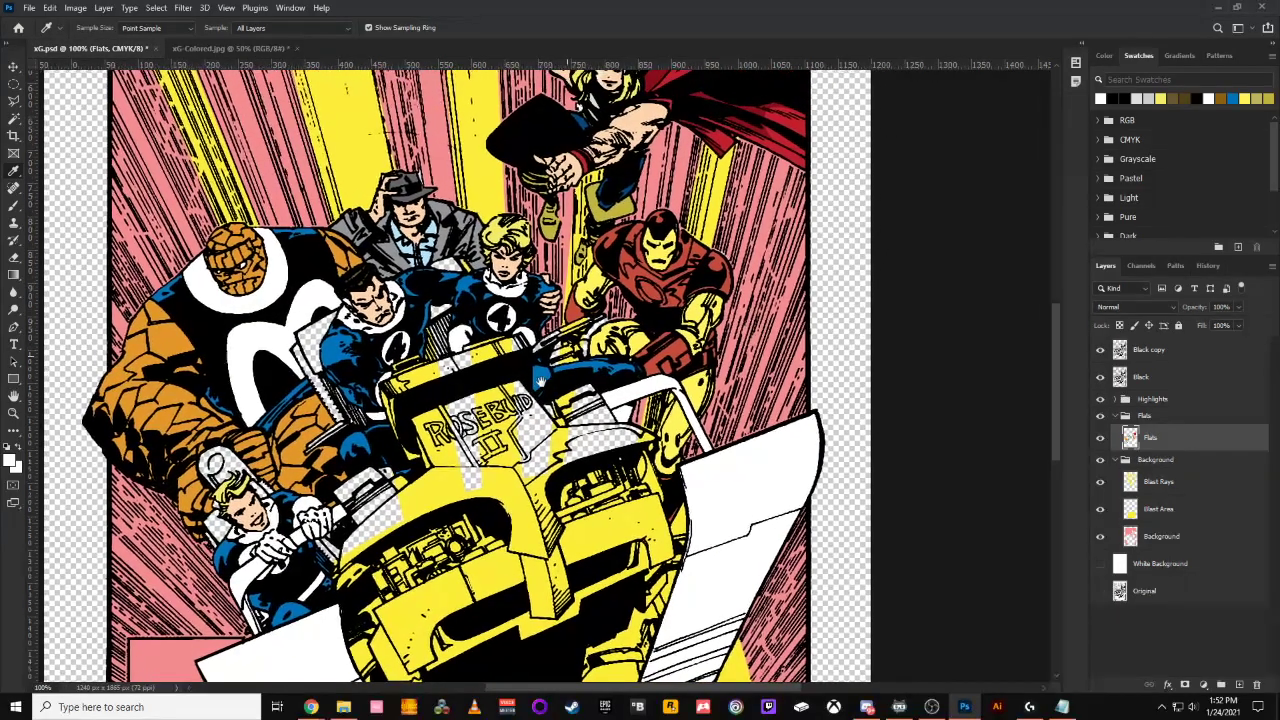
pyautogui.scroll(2, 548, 390)
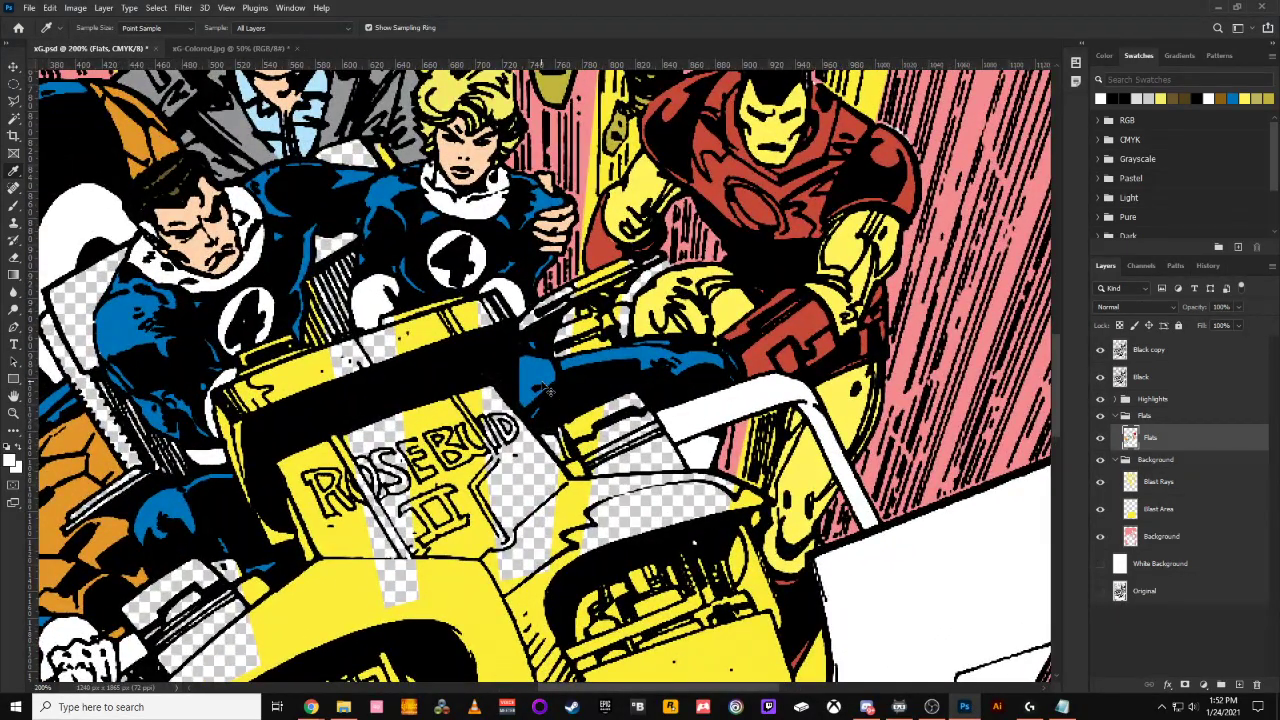
pyautogui.scroll(-2, 548, 390)
pyautogui.scroll(2, 548, 390)
pyautogui.click(14, 327)
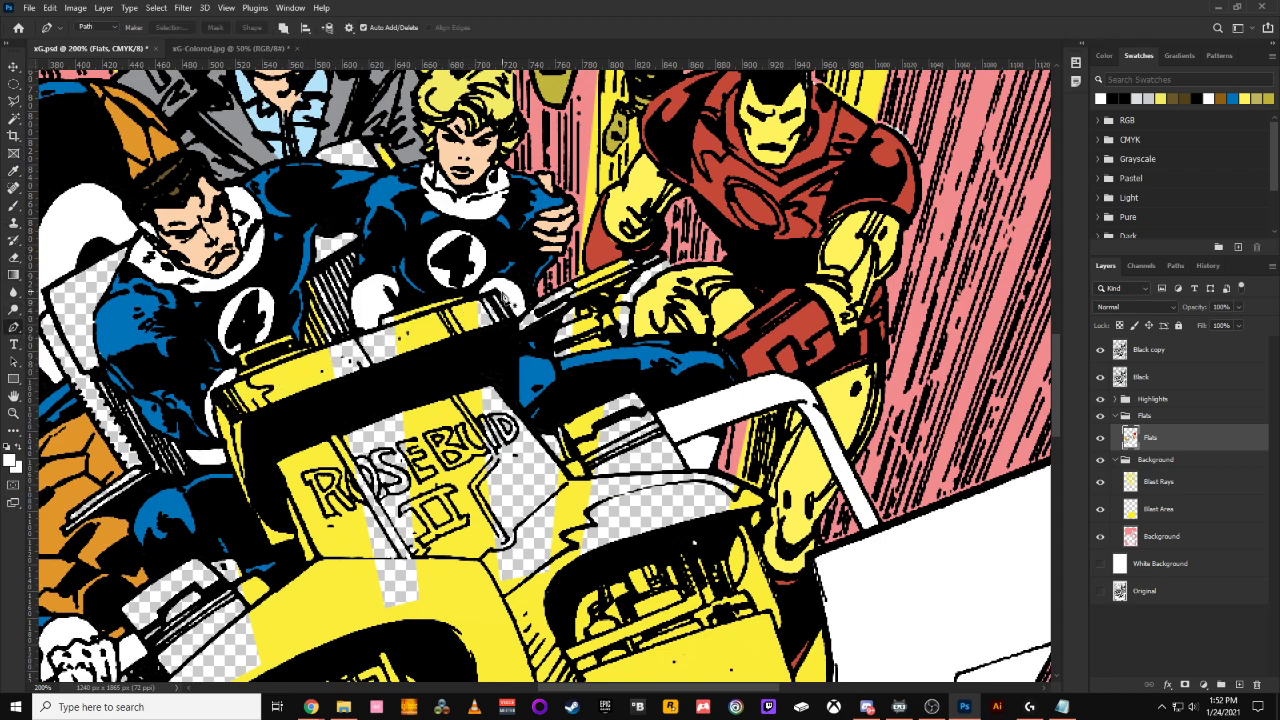
pyautogui.click(495, 294)
pyautogui.click(217, 396)
pyautogui.moveTo(217, 400)
pyautogui.mouseDown()
pyautogui.moveTo(204, 416)
pyautogui.moveTo(215, 413)
pyautogui.mouseUp()
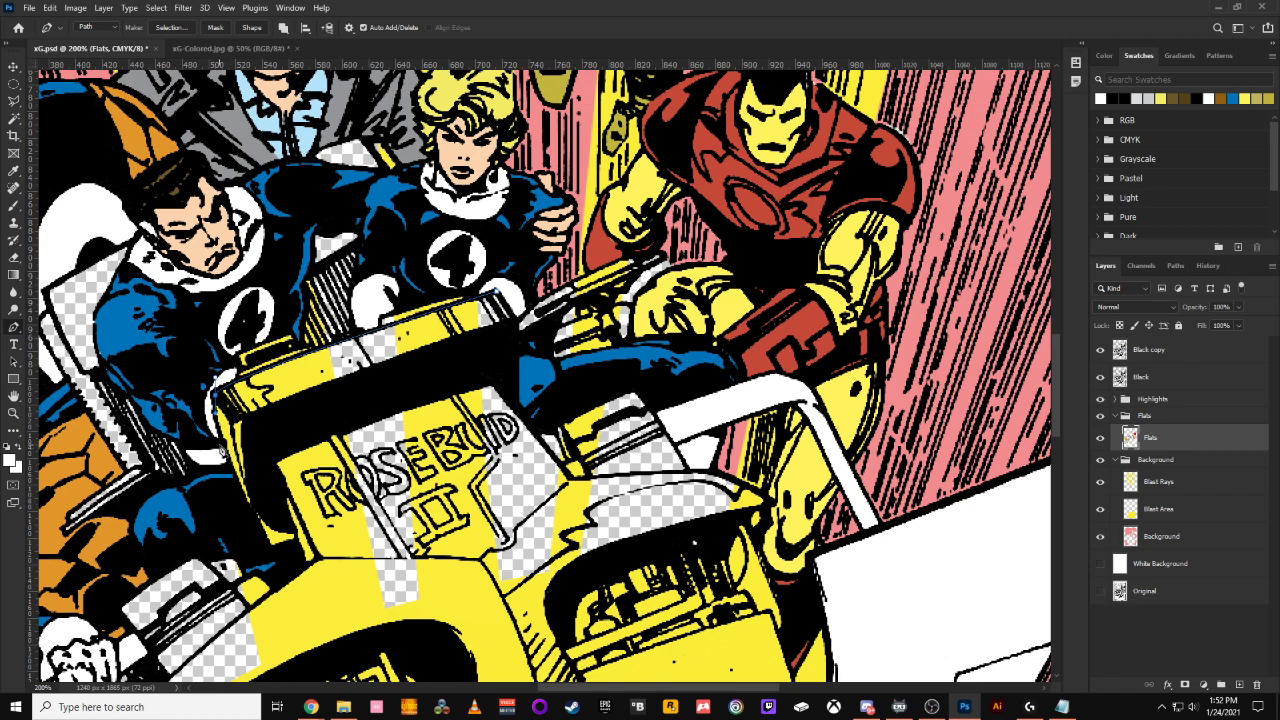
pyautogui.click(225, 443)
# Switch to the YouTube window in Chrome, lower the soundtrack video's volume slightly, and minimize the window
pyautogui.moveTo(311, 707)
pyautogui.click(218, 648)
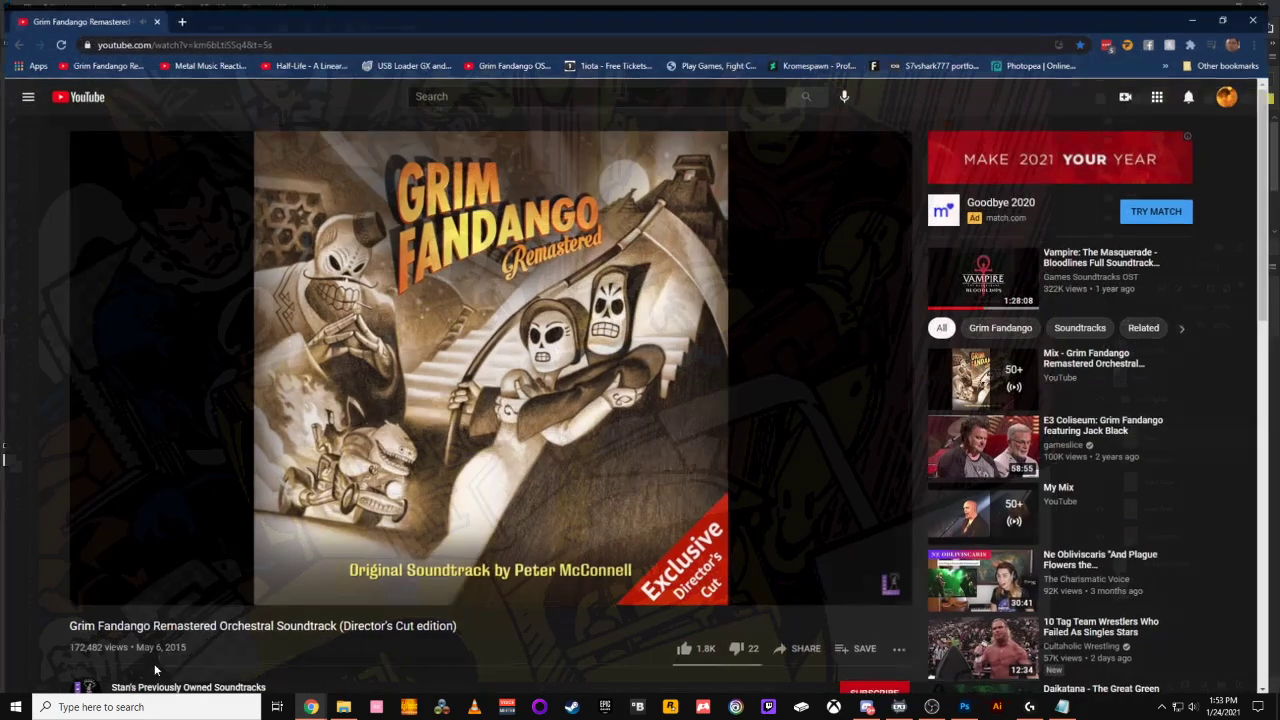
pyautogui.moveTo(143, 592)
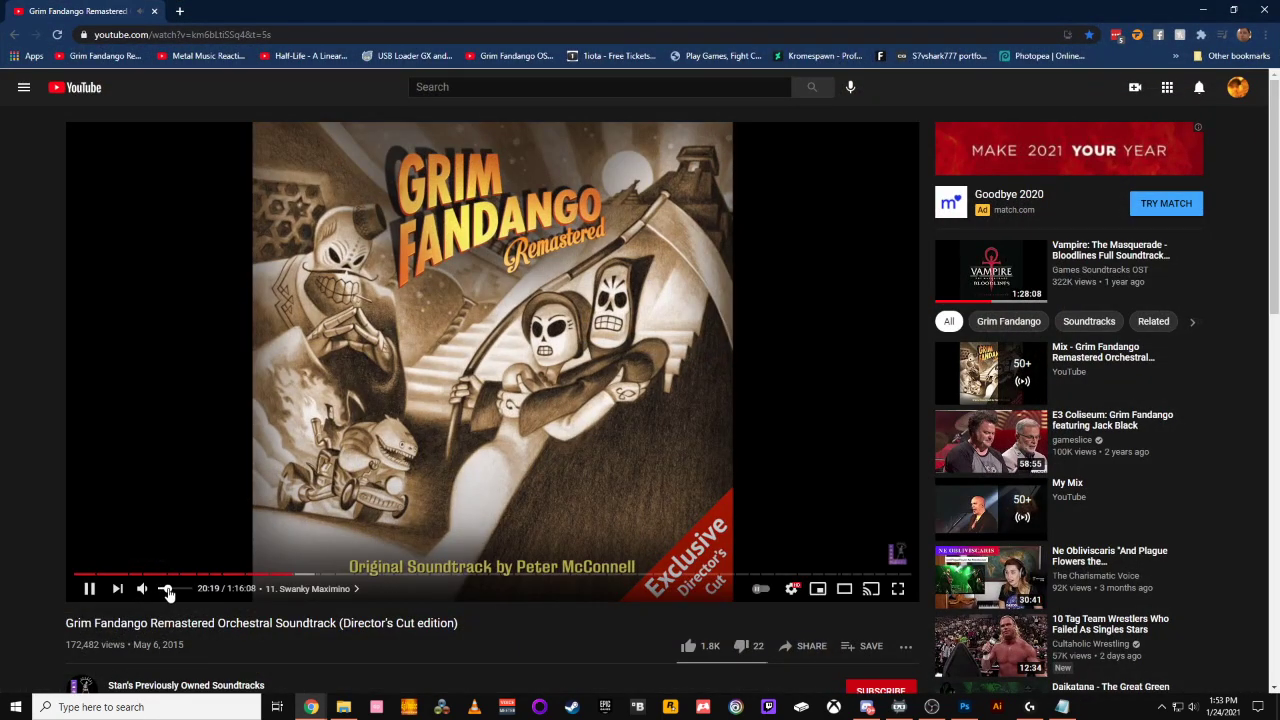
pyautogui.moveTo(168, 594); pyautogui.dragTo(164, 592)
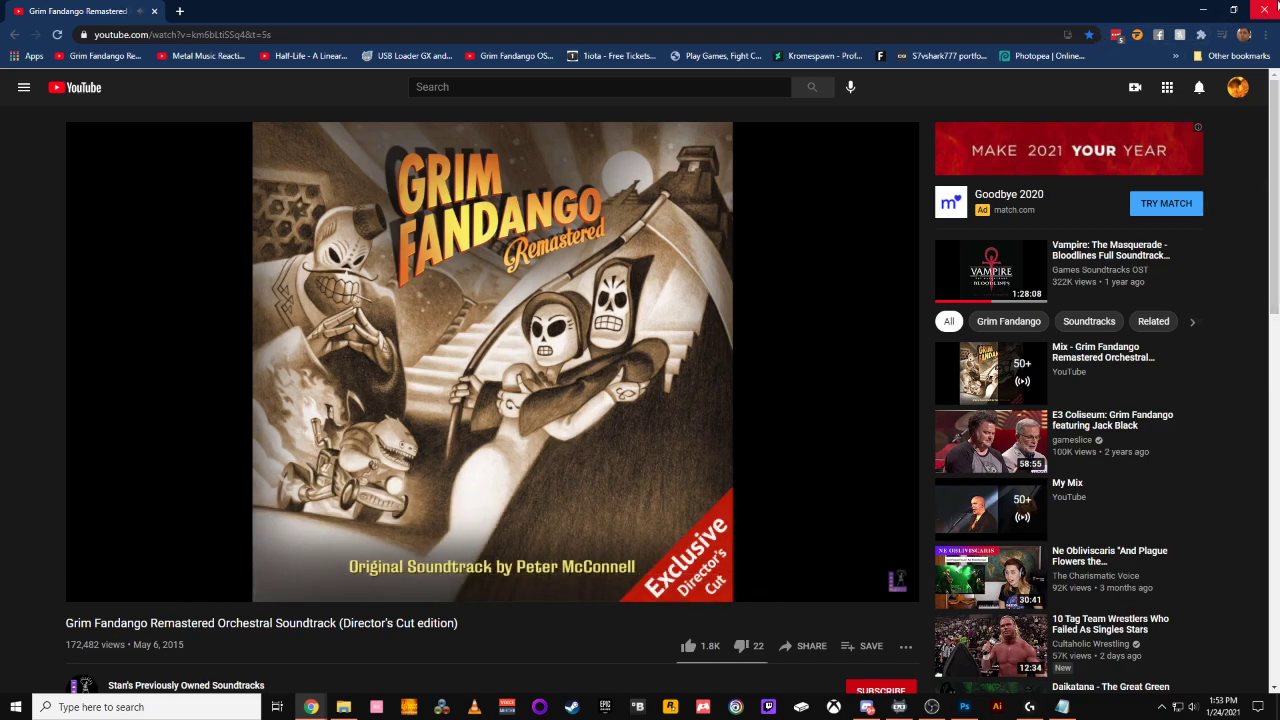
pyautogui.click(1203, 10)
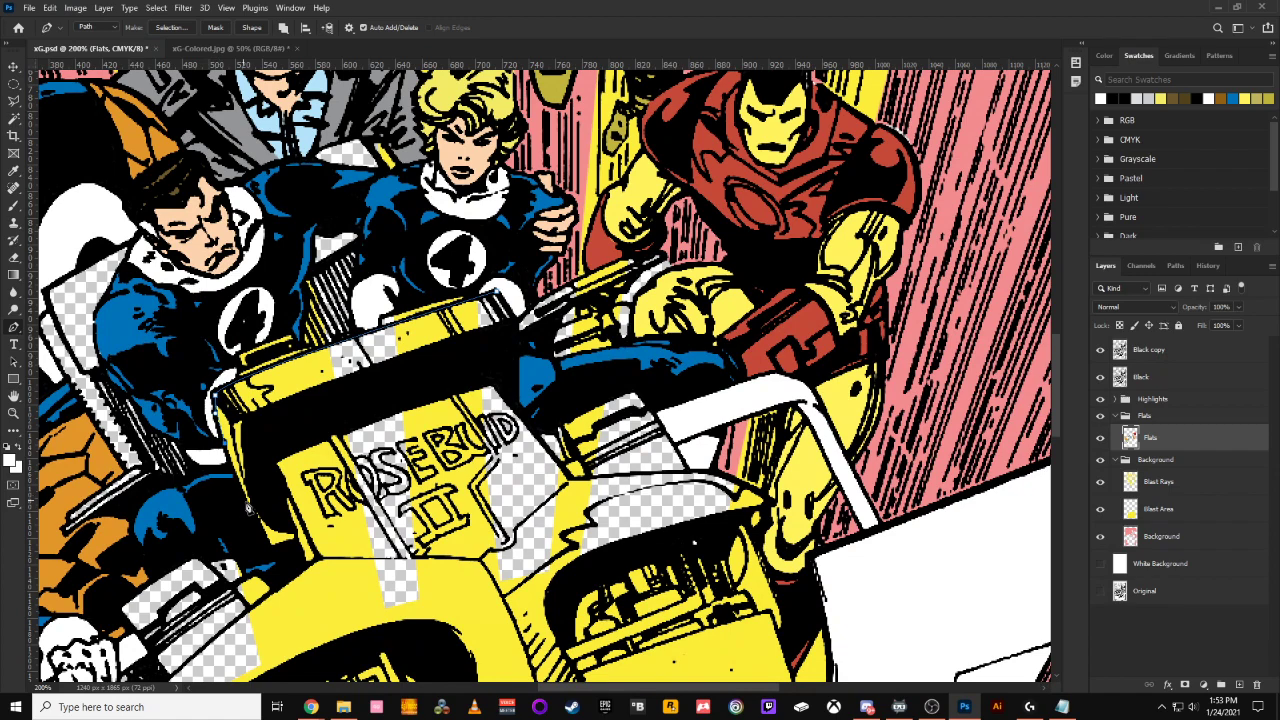
# Complete and close the Pen tool path around the ROSEBUD II section, following its lower and right edges
pyautogui.moveTo(262, 538); pyautogui.dragTo(290, 554)
pyautogui.click(306, 565)
pyautogui.click(482, 563)
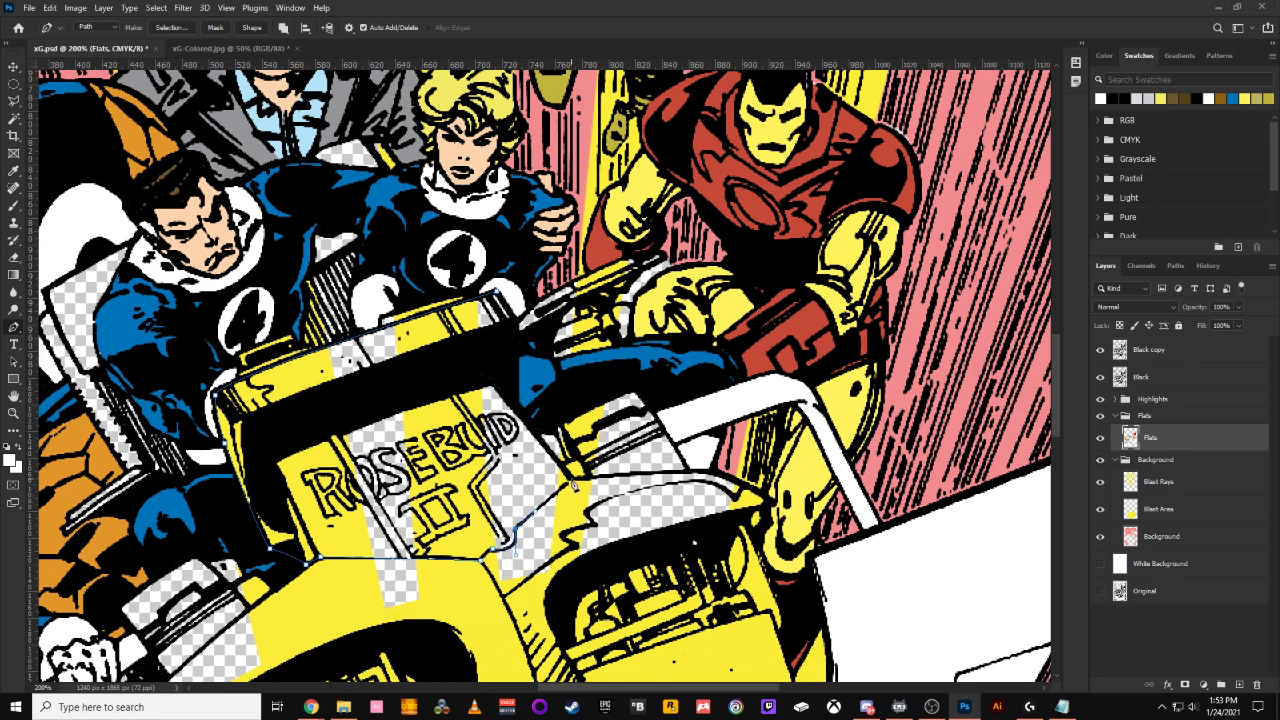
pyautogui.click(570, 479)
pyautogui.click(499, 380)
pyautogui.click(517, 317)
pyautogui.click(497, 297)
pyautogui.hotkey('ctrl', '-')
pyautogui.hotkey('ctrl', '-')
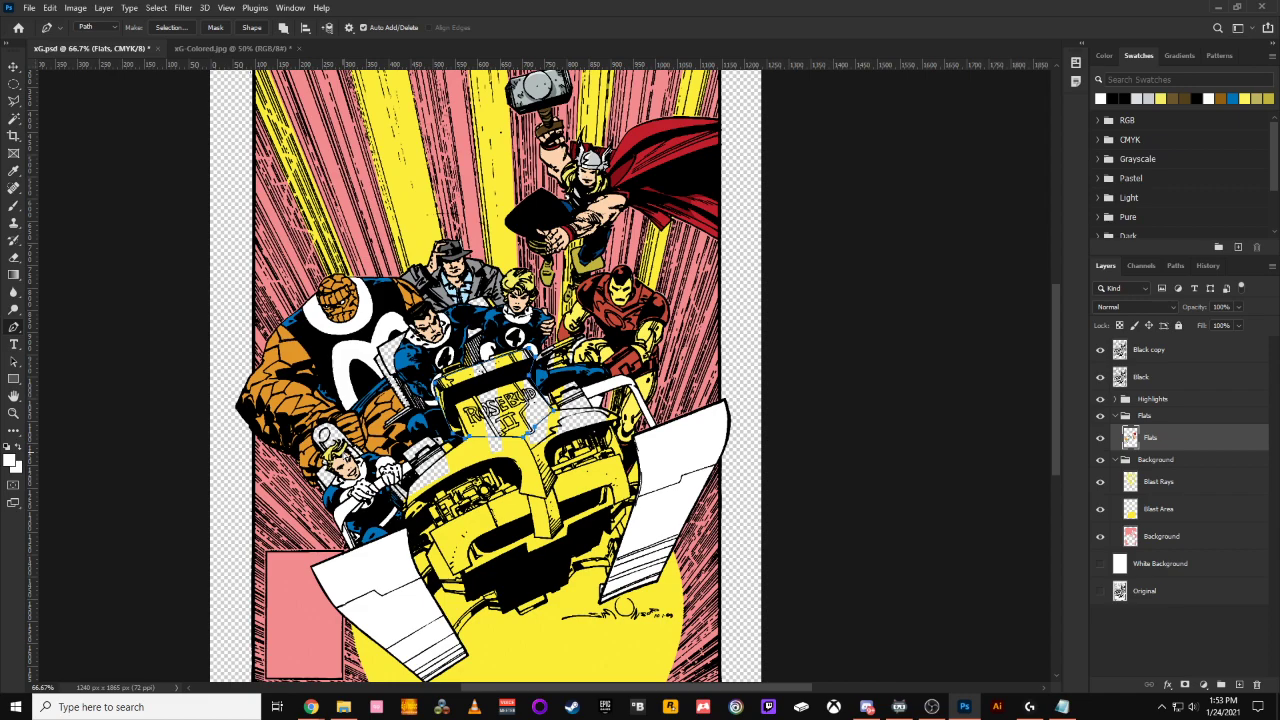
# Load the ROSEBUD II work path as a selection and sample the red of Thor's cape as the foreground color
pyautogui.click(1176, 265)
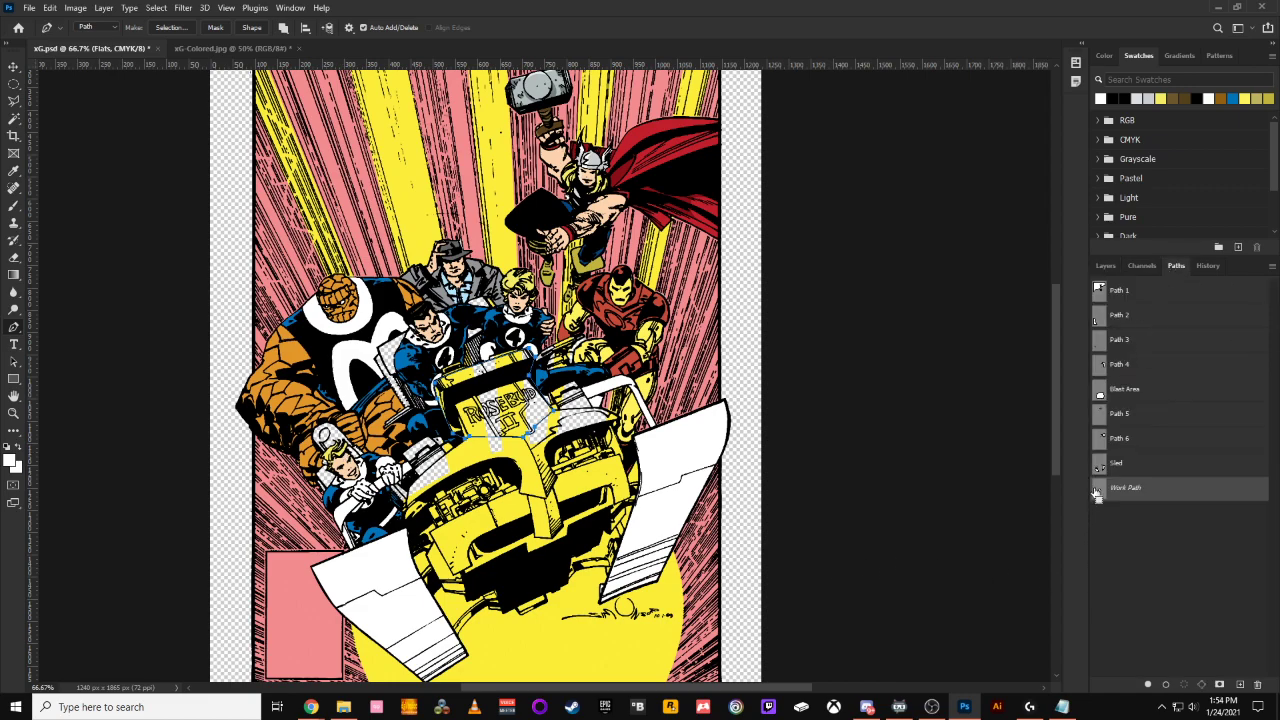
pyautogui.click(1097, 500)
pyautogui.click(1105, 265)
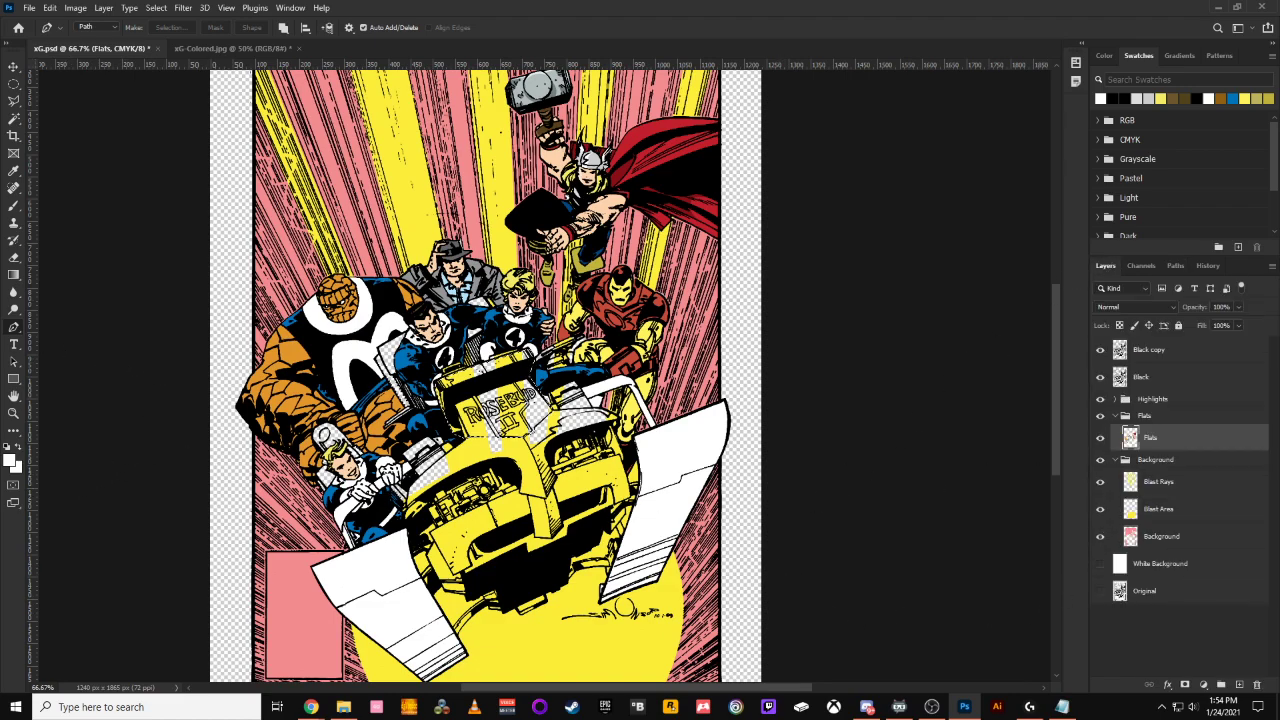
pyautogui.click(14, 171)
pyautogui.click(622, 165)
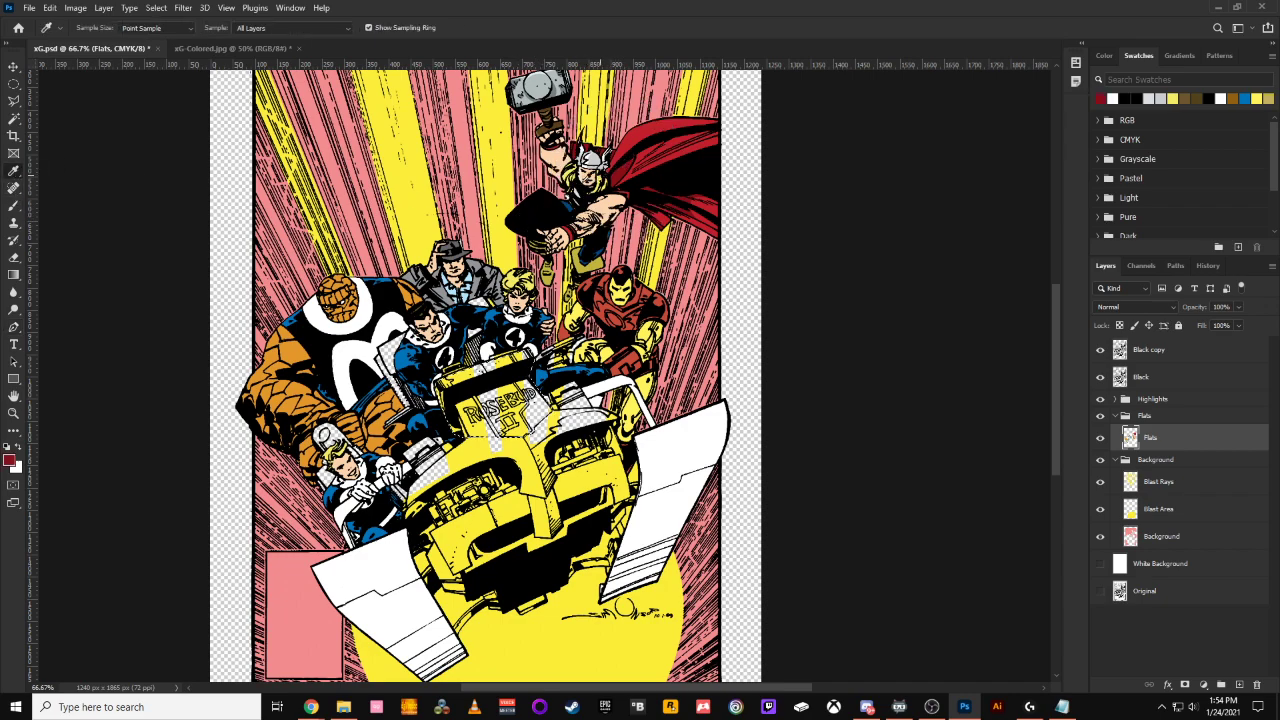
# Set the foreground color to C 0, M 100, Y 100, K 70 and fill the ROSEBUD II selection on the Flats layer
pyautogui.click(12, 461)
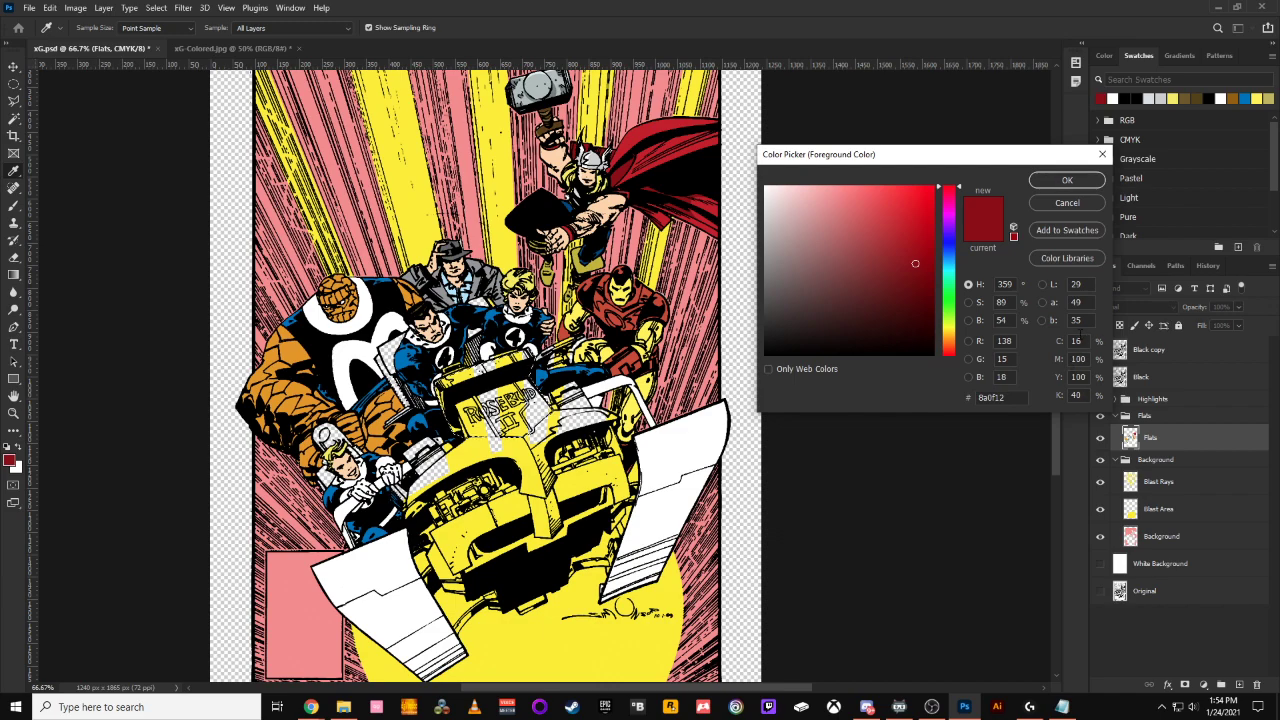
pyautogui.write('0')
pyautogui.press('Tab')
pyautogui.press('Tab')
pyautogui.press('Tab')
pyautogui.write('60')
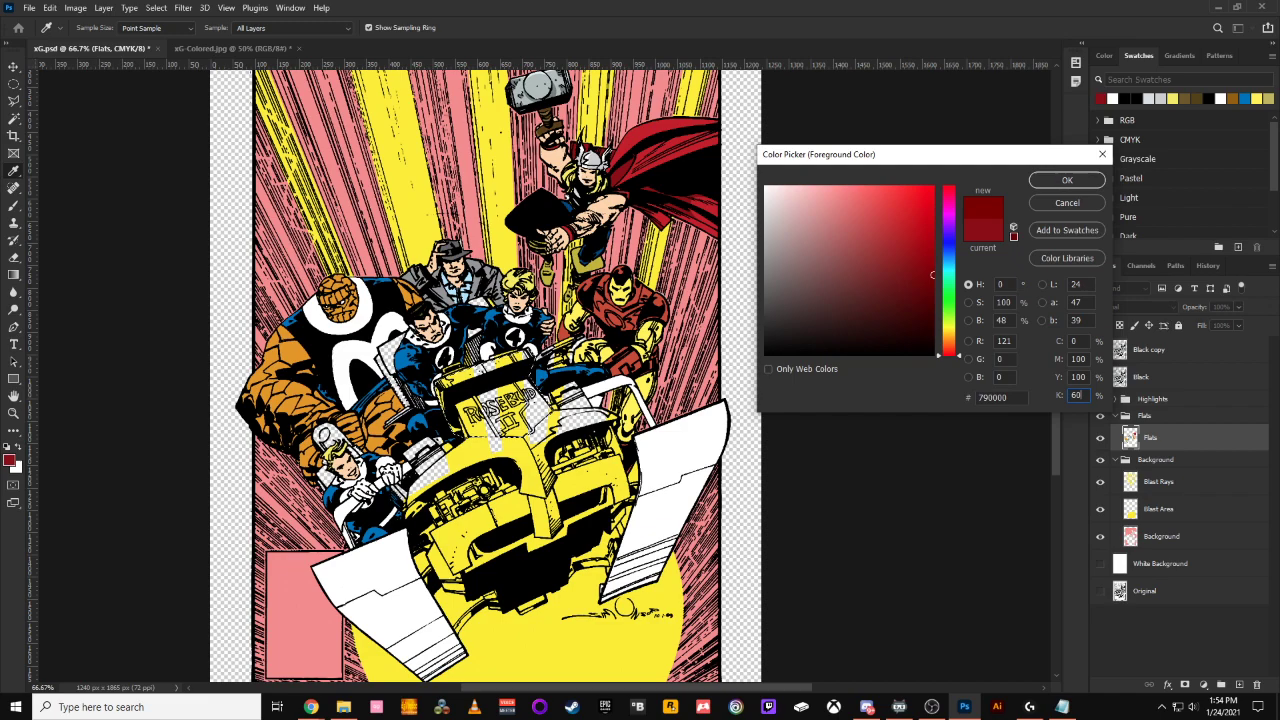
pyautogui.press('BackSpace')
pyautogui.press('BackSpace')
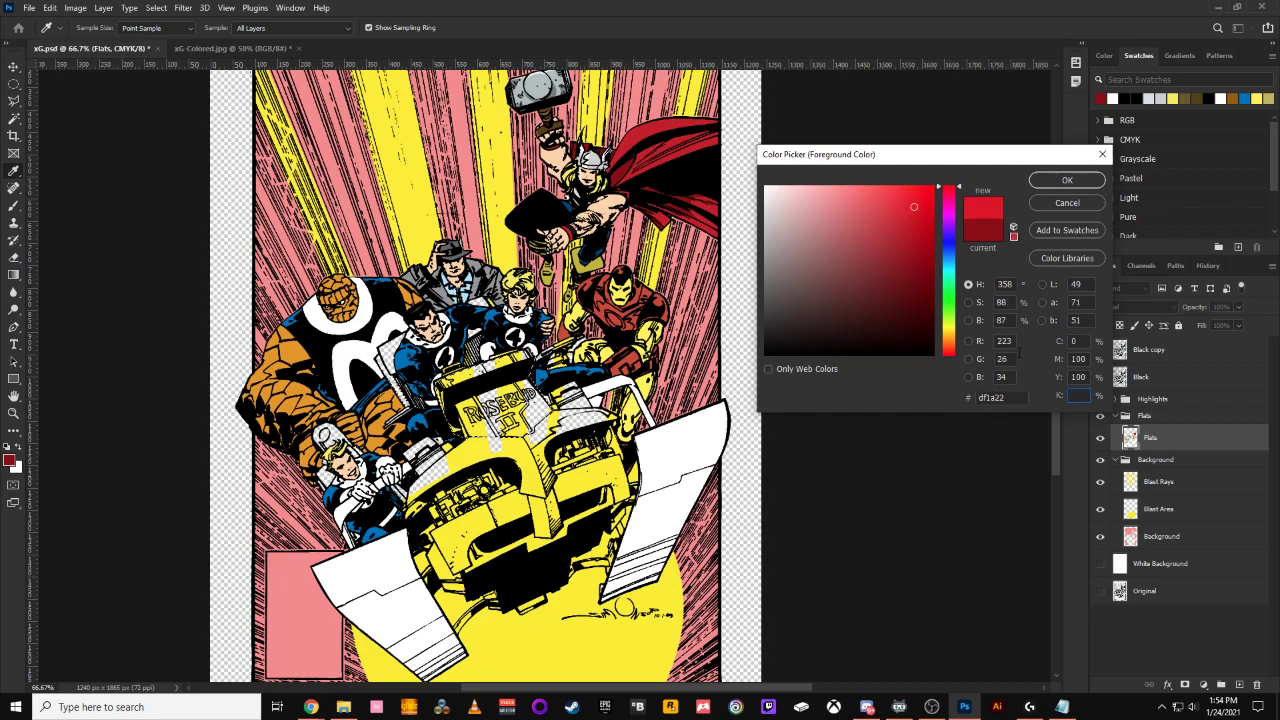
pyautogui.write('60')
pyautogui.press('Return')
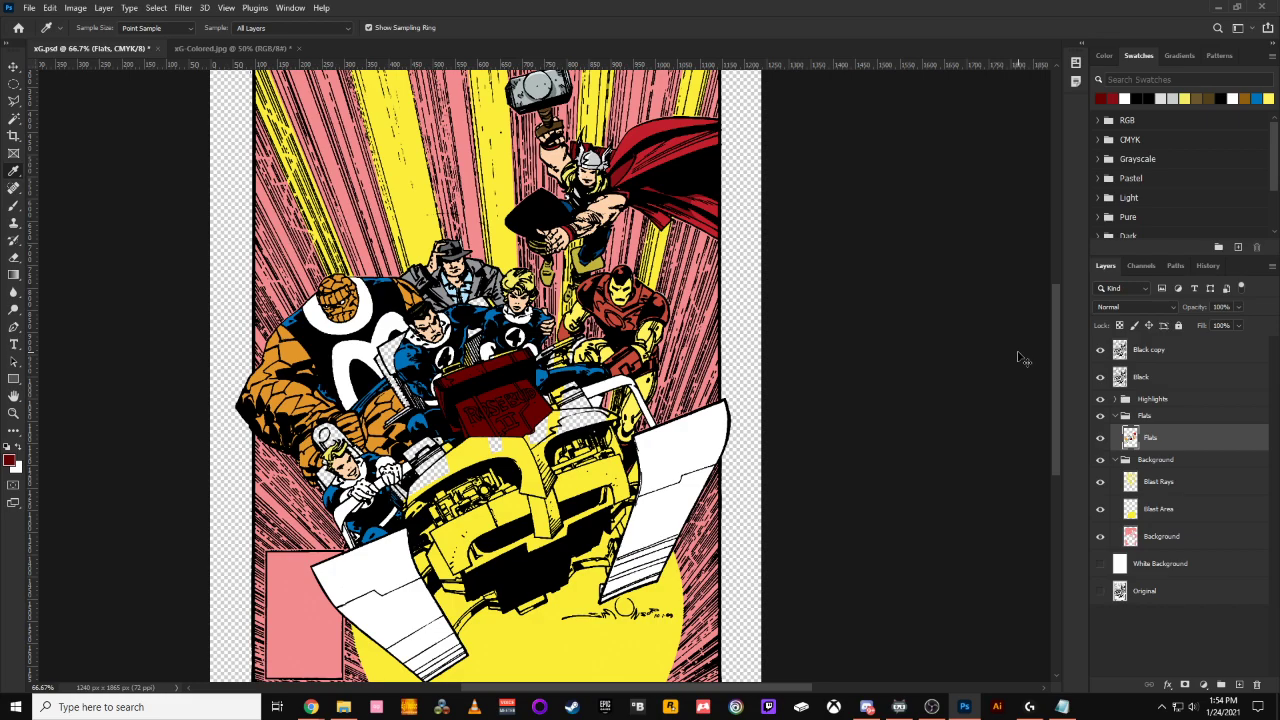
# Reload the ROSEBUD II work path as a selection and refill it with the foreground color's black set to 60%
pyautogui.hotkey('ctrl', '-')
pyautogui.hotkey('ctrl', '-')
pyautogui.hotkey('ctrl', '-')
pyautogui.hotkey('ctrl', '+')
pyautogui.hotkey('ctrl', '+')
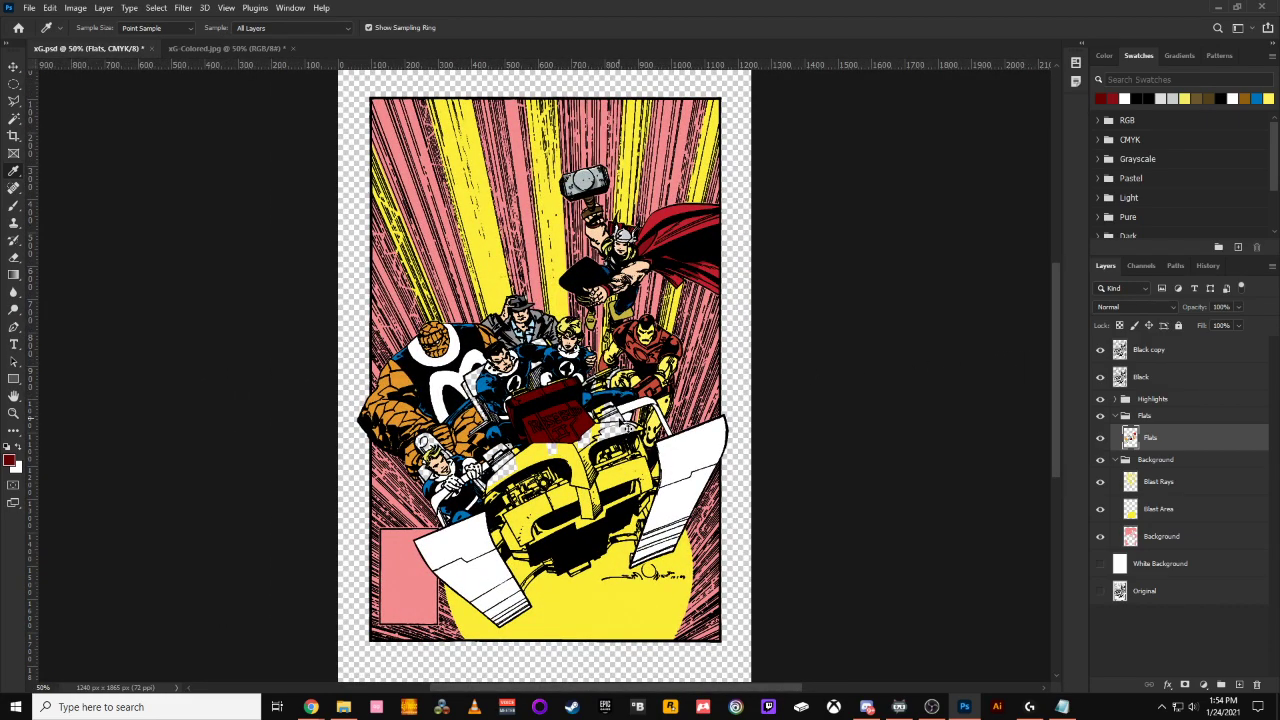
pyautogui.click(1176, 265)
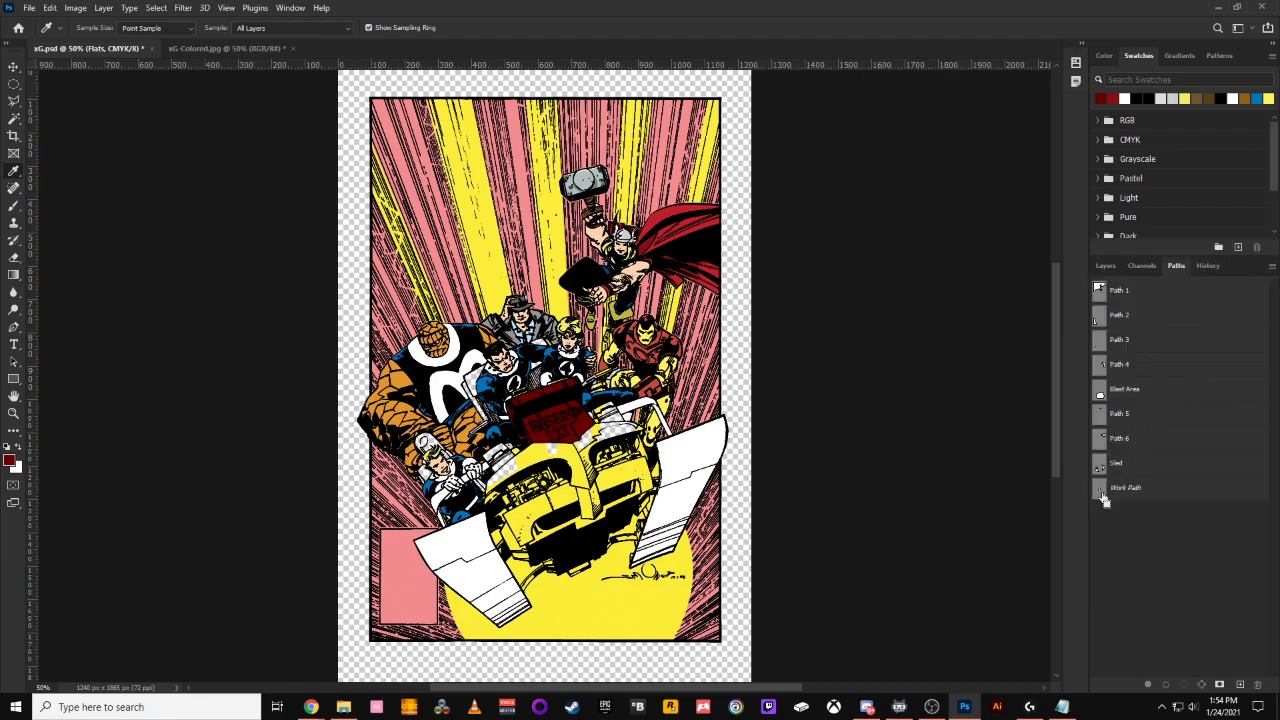
pyautogui.click(10, 461)
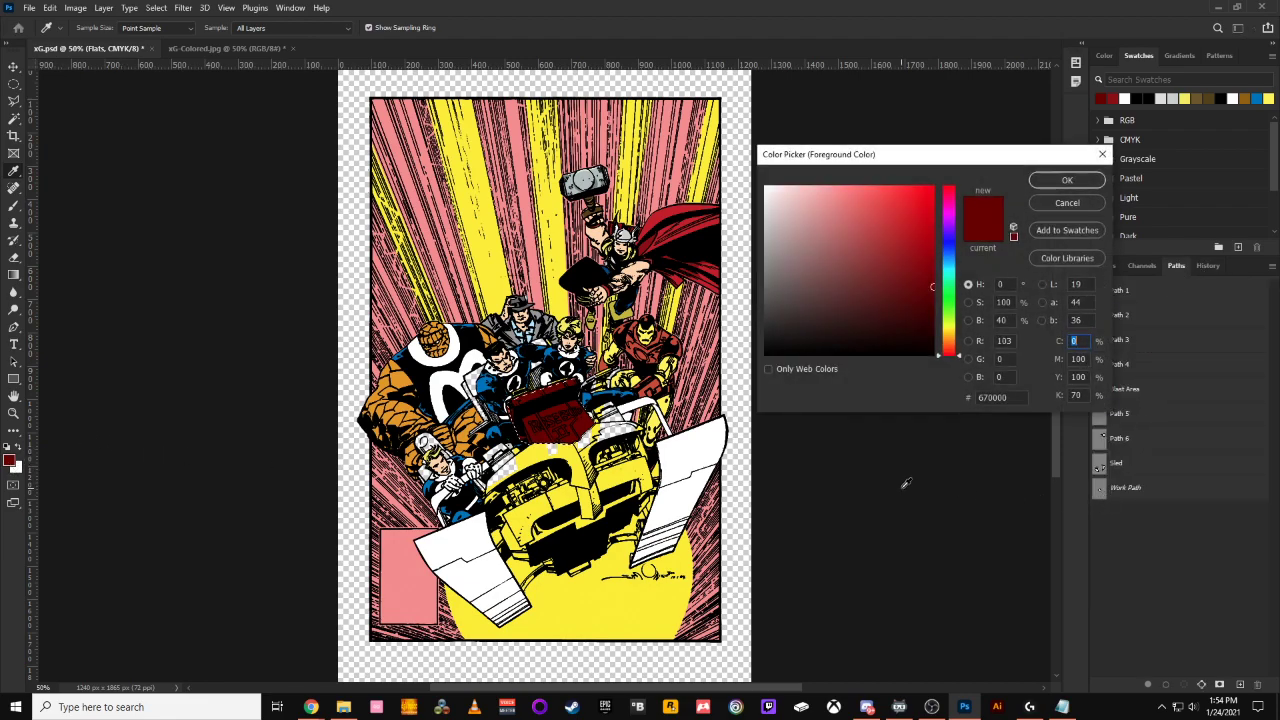
pyautogui.doubleClick(1077, 395)
pyautogui.write('60')
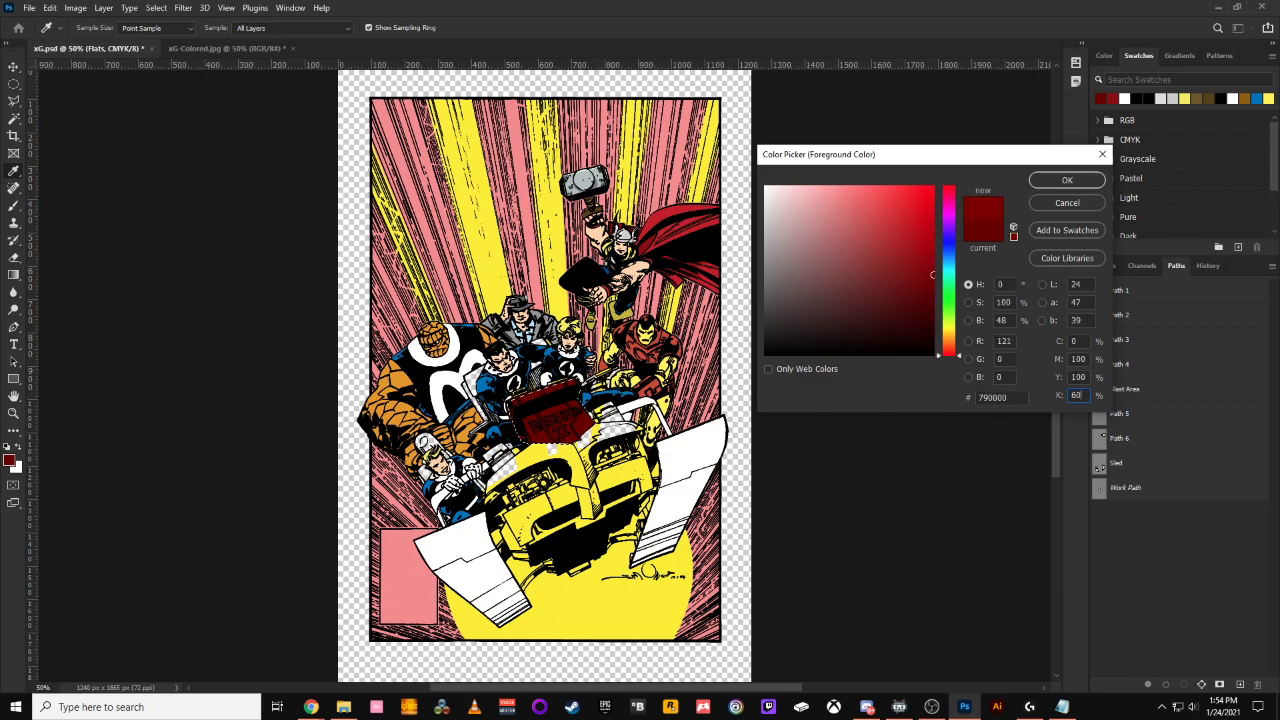
pyautogui.press('Return')
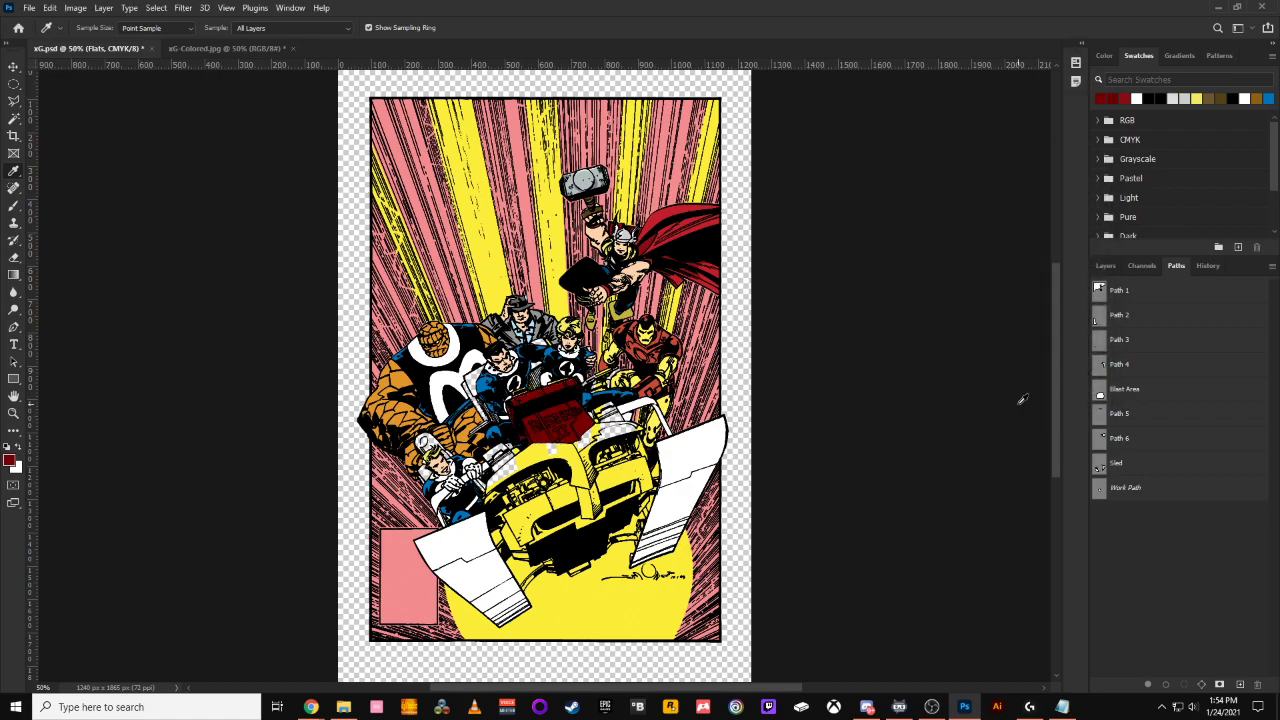
# Examine the dark red ROSEBUD II section up close and against the whole cover
pyautogui.hotkey('ctrl', '=')
pyautogui.hotkey('ctrl', '=')
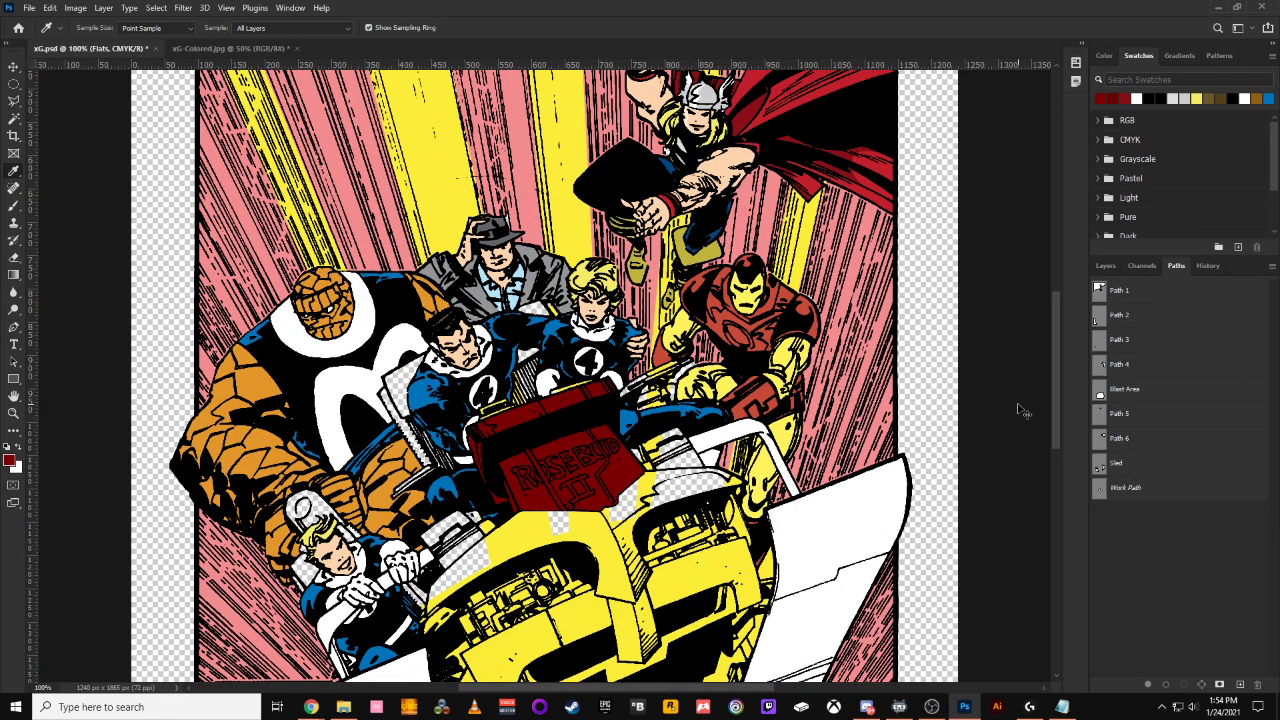
pyautogui.hotkey('ctrl', '-')
pyautogui.hotkey('ctrl', '-')
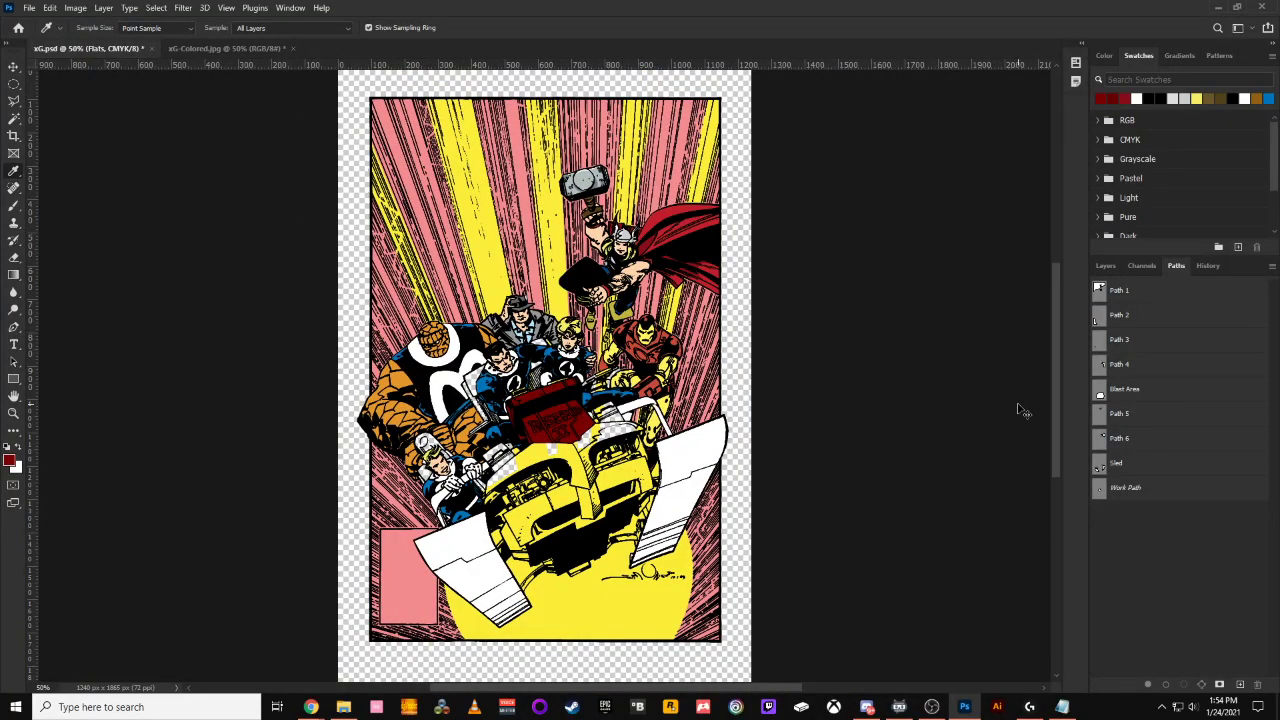
pyautogui.hotkey('ctrl', '=')
pyautogui.hotkey('ctrl', '=')
pyautogui.hotkey('ctrl', '=')
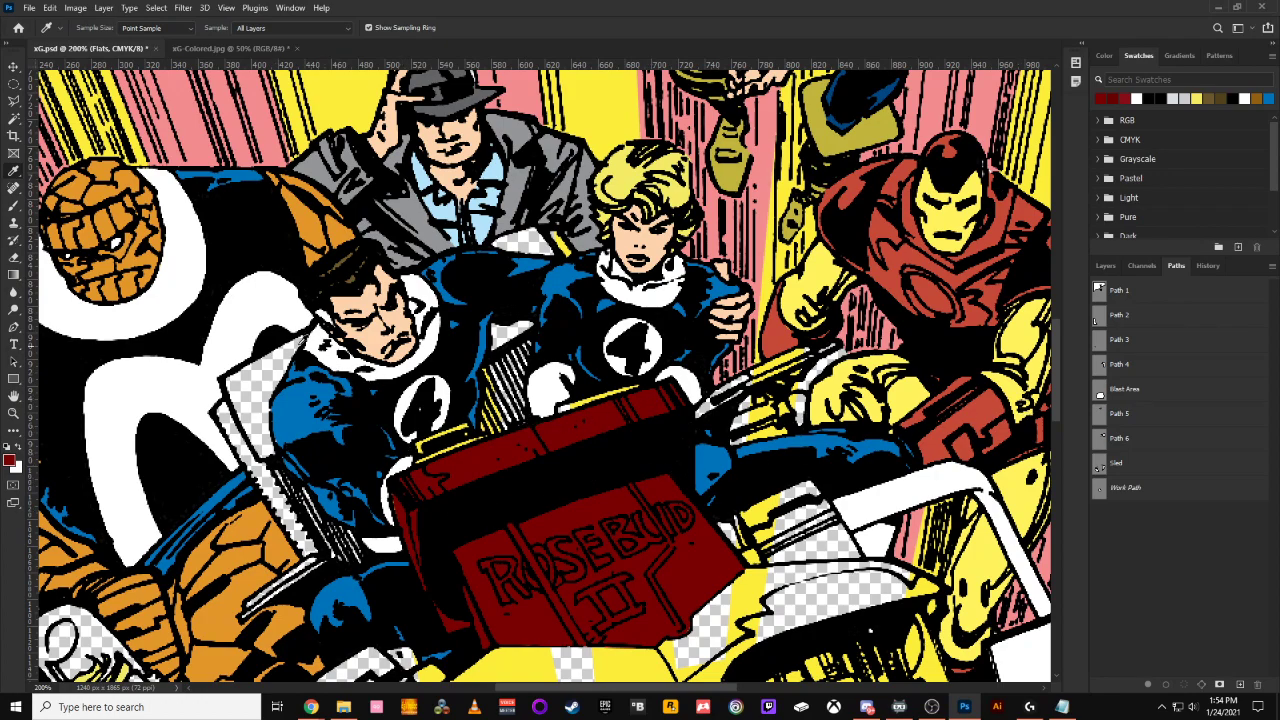
pyautogui.hotkey('ctrl', '-')
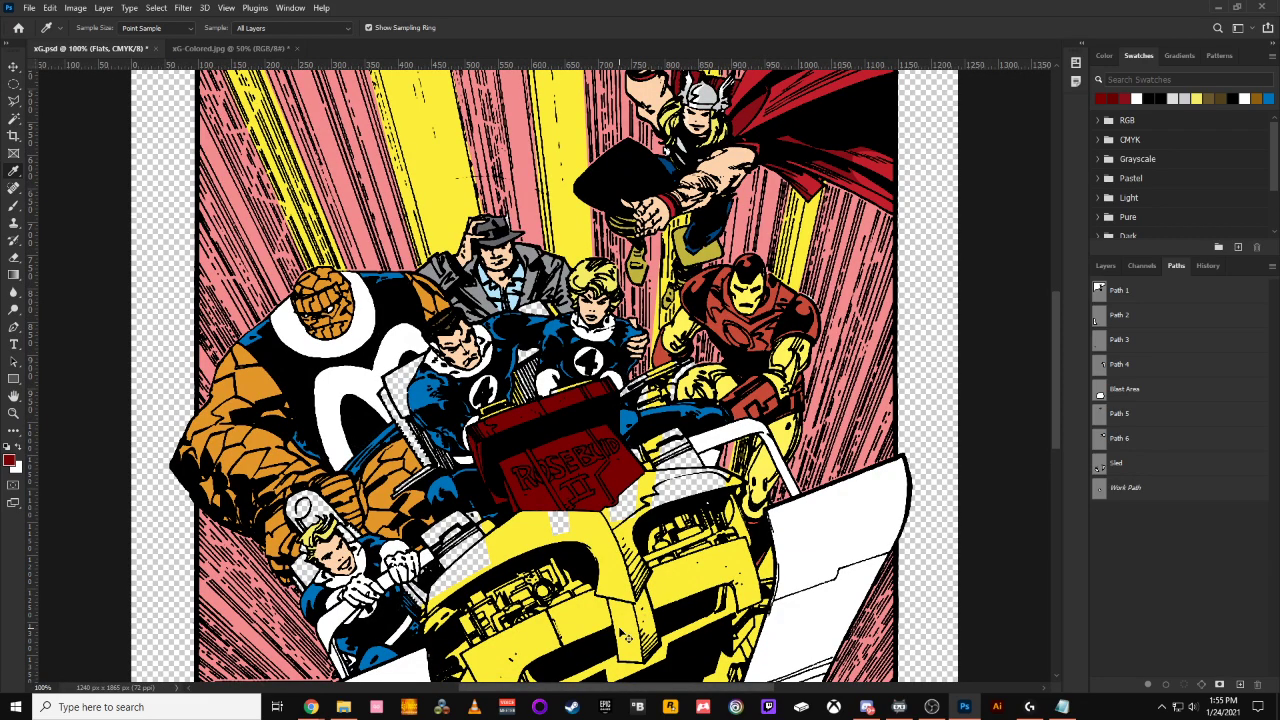
pyautogui.hotkey('ctrl', '-')
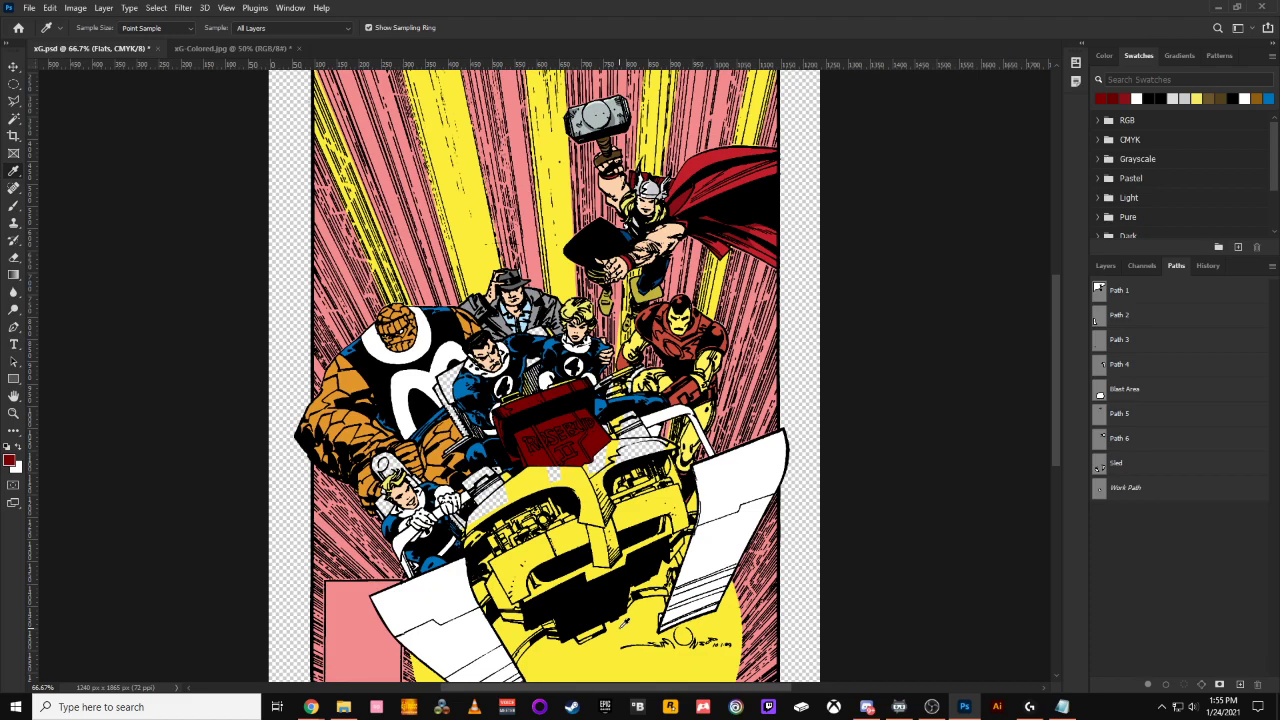
# Begin a Pen tool path around the yellow sled body, following its lower-left underside up to the left wing
pyautogui.hotkey('ctrl', '+')
pyautogui.scroll(-2, 670, 538)
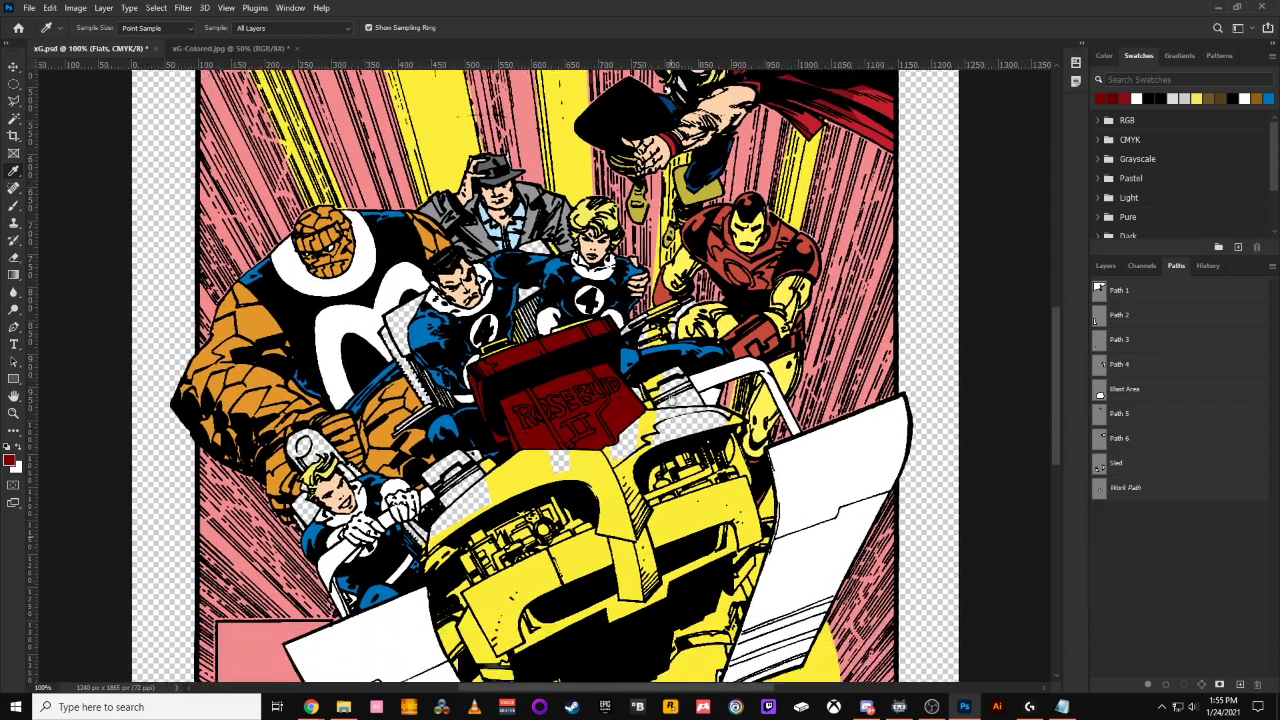
pyautogui.scroll(-5, 689, 209)
pyautogui.hotkey('ctrl', '+')
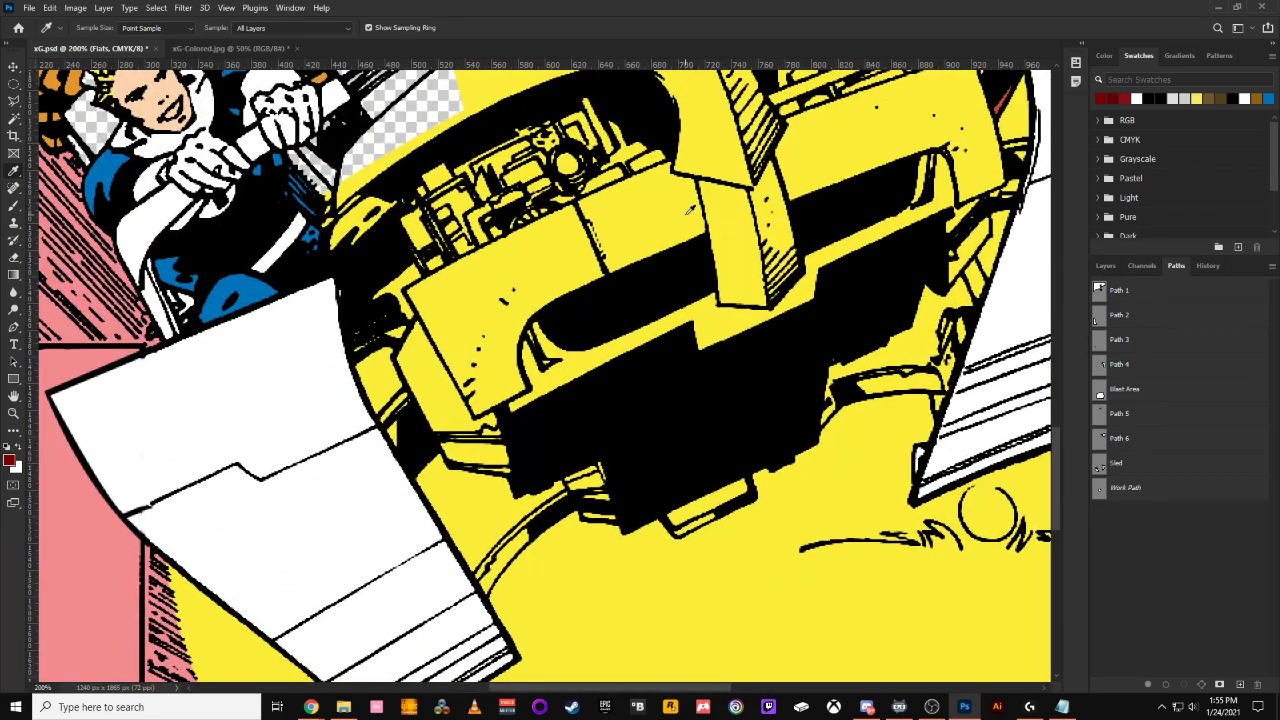
pyautogui.moveTo(526, 259); pyautogui.dragTo(474, 190)
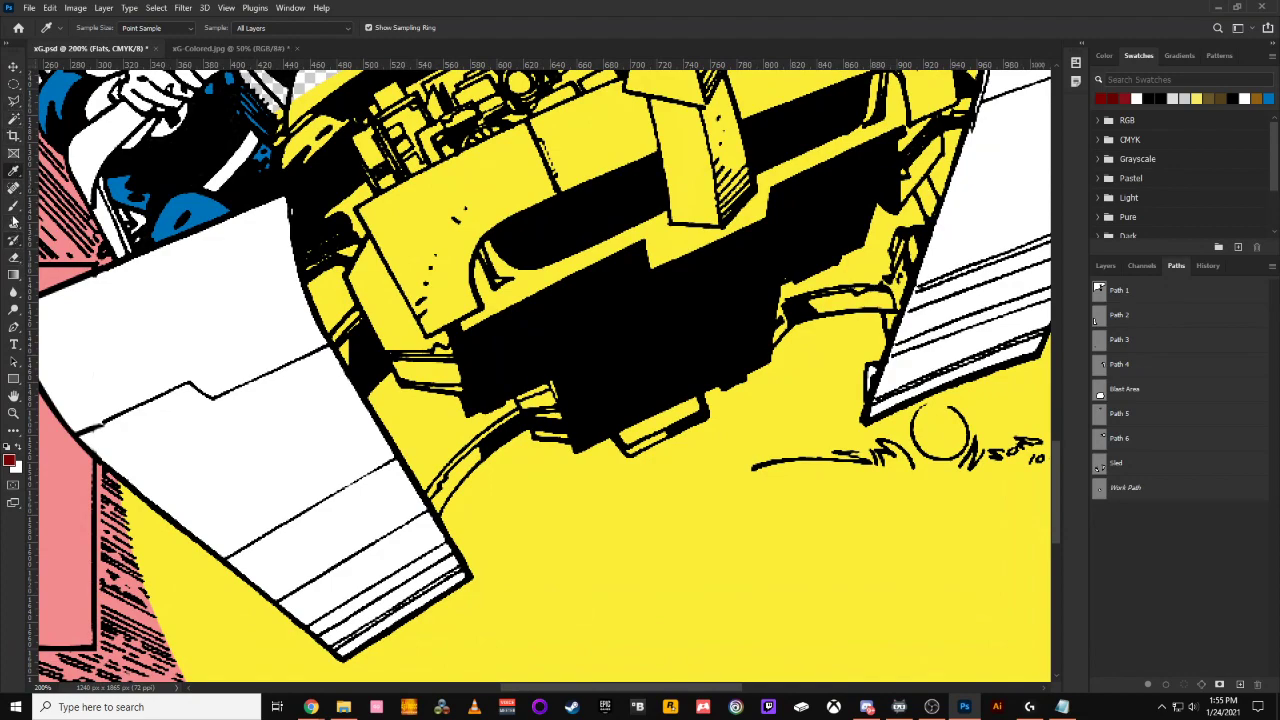
pyautogui.click(14, 327)
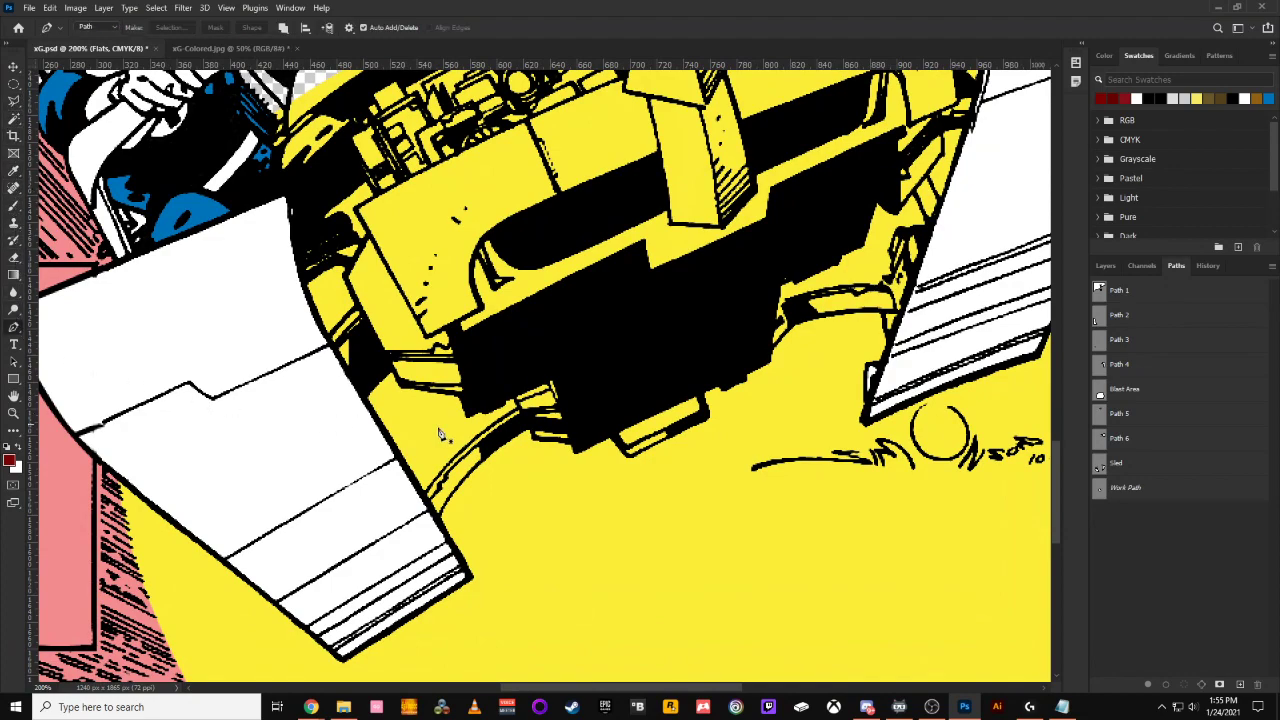
pyautogui.click(522, 412)
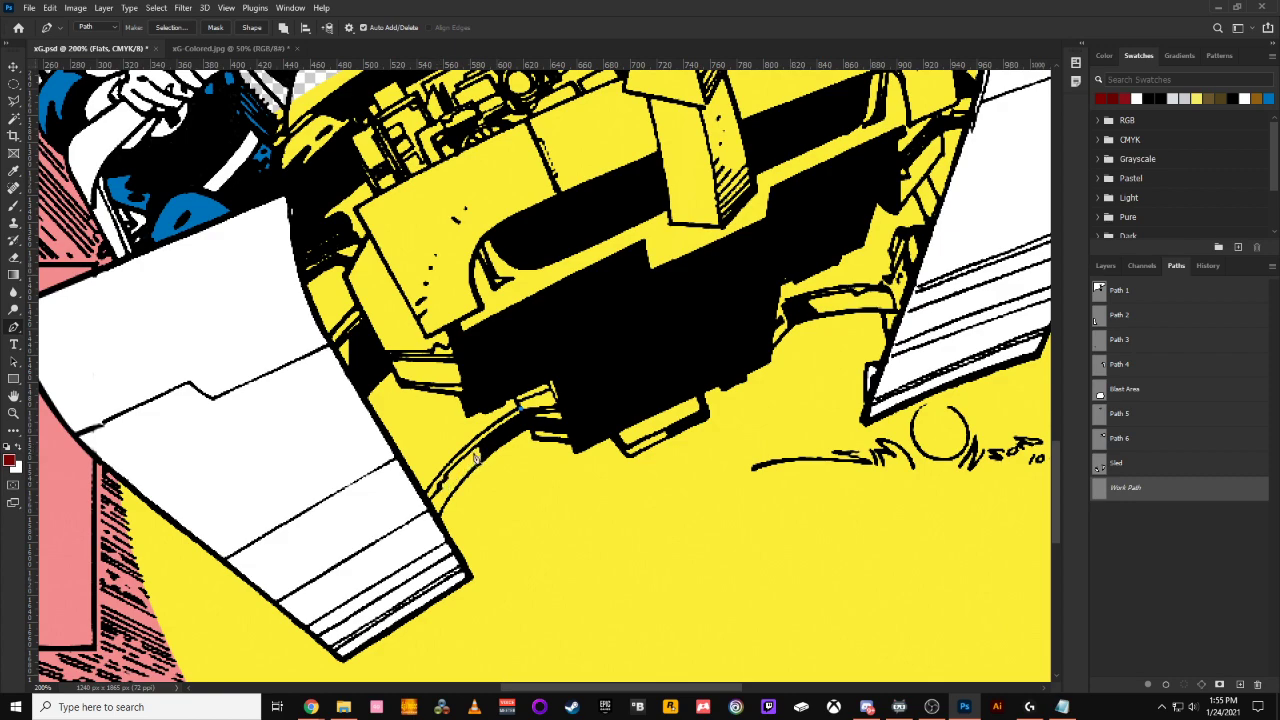
pyautogui.click(508, 385)
pyautogui.click(461, 395)
pyautogui.click(400, 385)
pyautogui.click(373, 334)
pyautogui.click(336, 350)
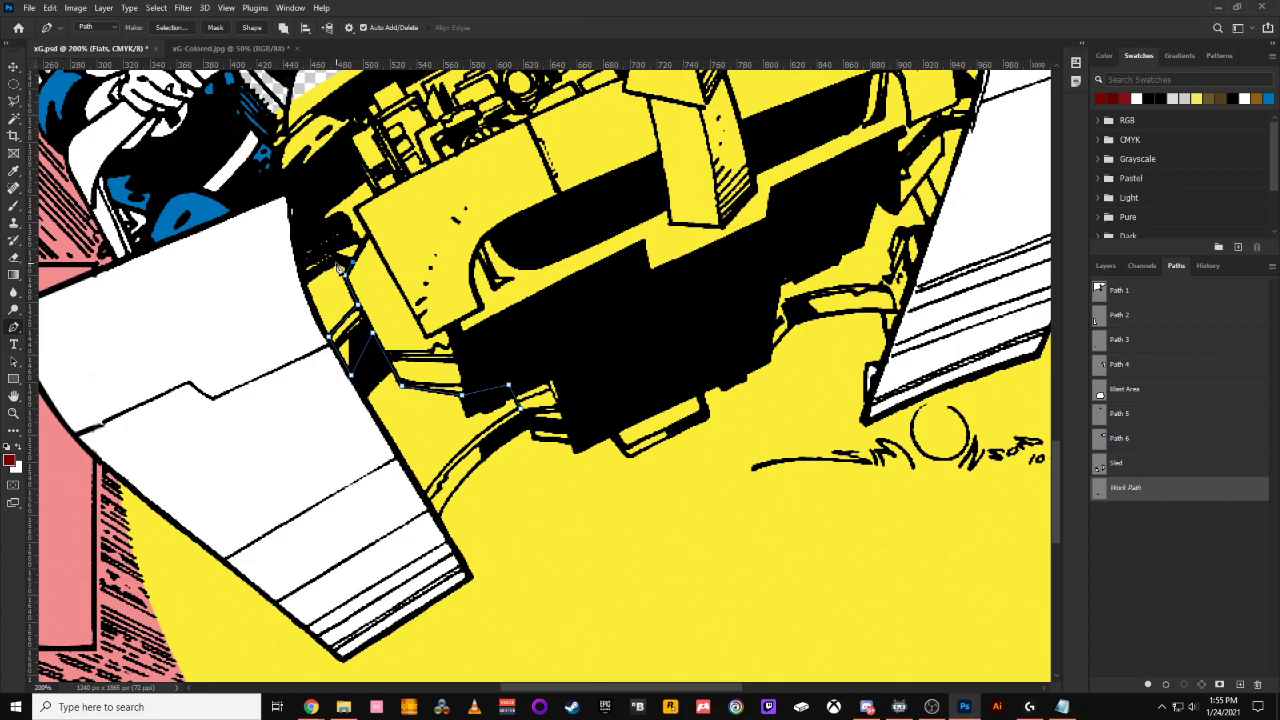
# Extend the sled body path up the left wing's inner edge toward the Human Torch's gloved hands
pyautogui.click(287, 197)
pyautogui.moveTo(323, 198); pyautogui.dragTo(355, 388)
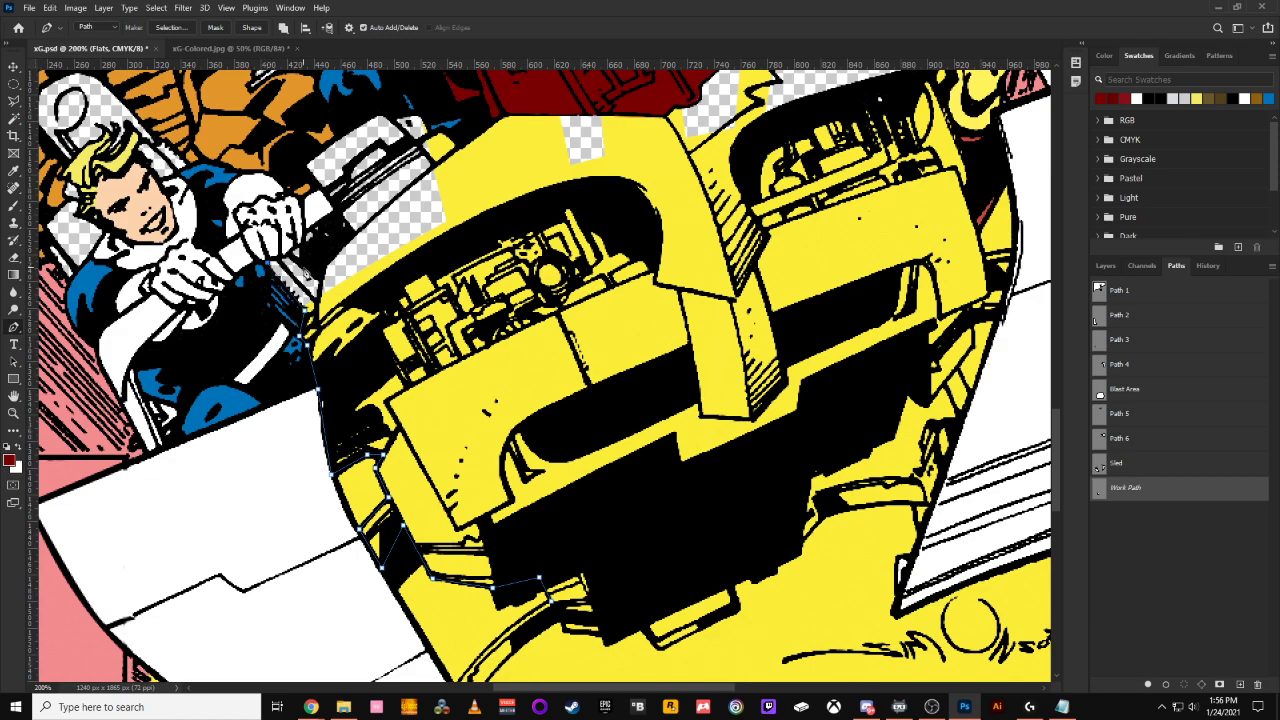
pyautogui.click(265, 262)
pyautogui.click(269, 263)
pyautogui.click(266, 263)
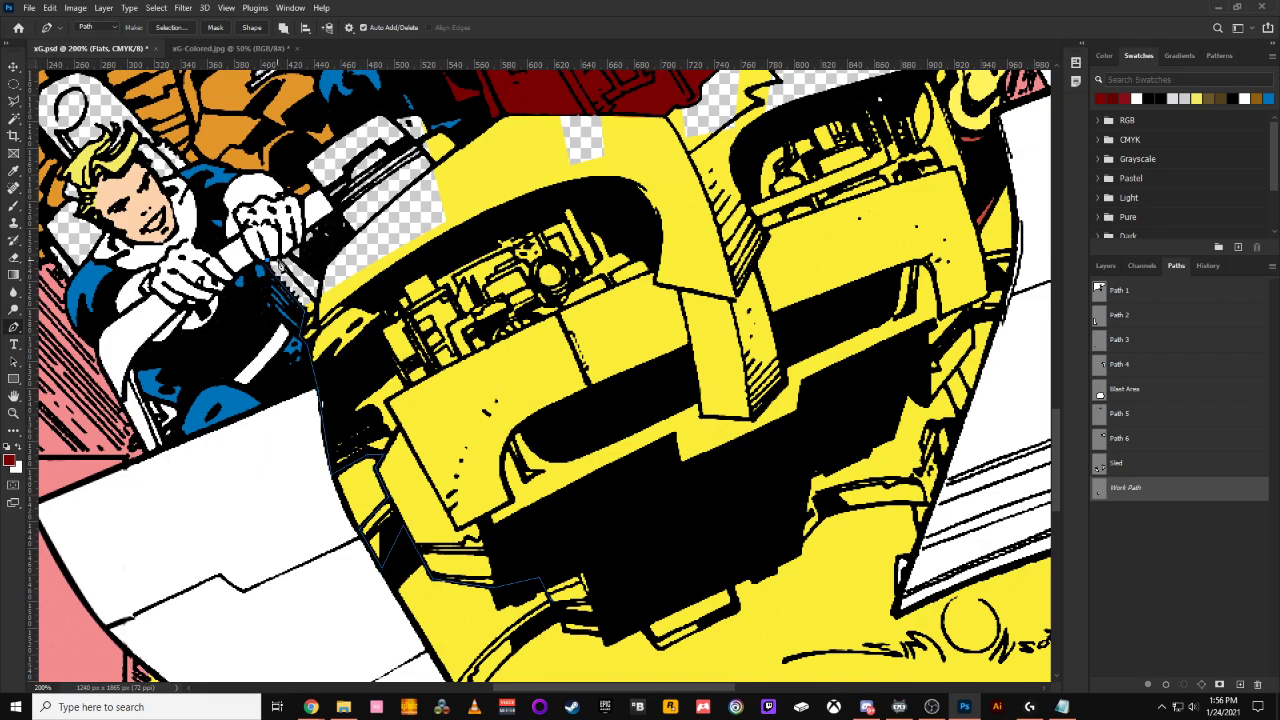
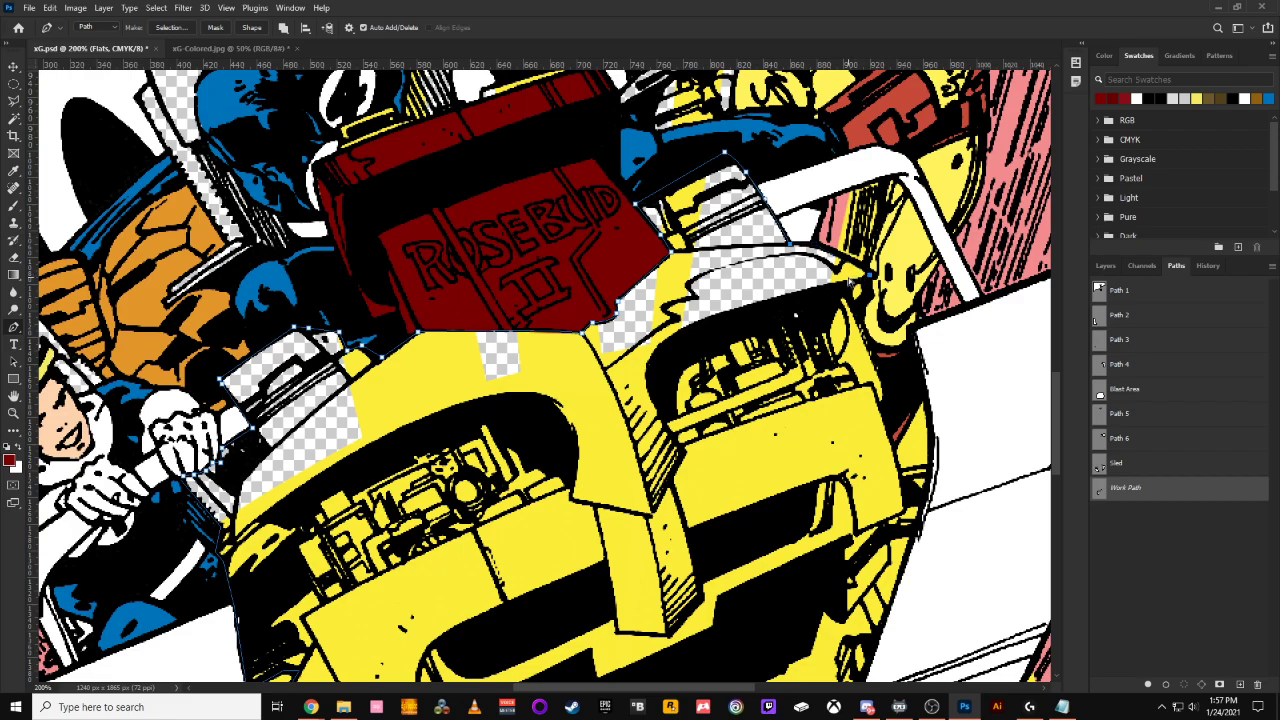
# Continue the sled body path from its upper-right tip down the right engine's outer edge, past the yellow smiley face
pyautogui.hotkey('ctrl', '-')
pyautogui.hotkey('ctrl', '-')
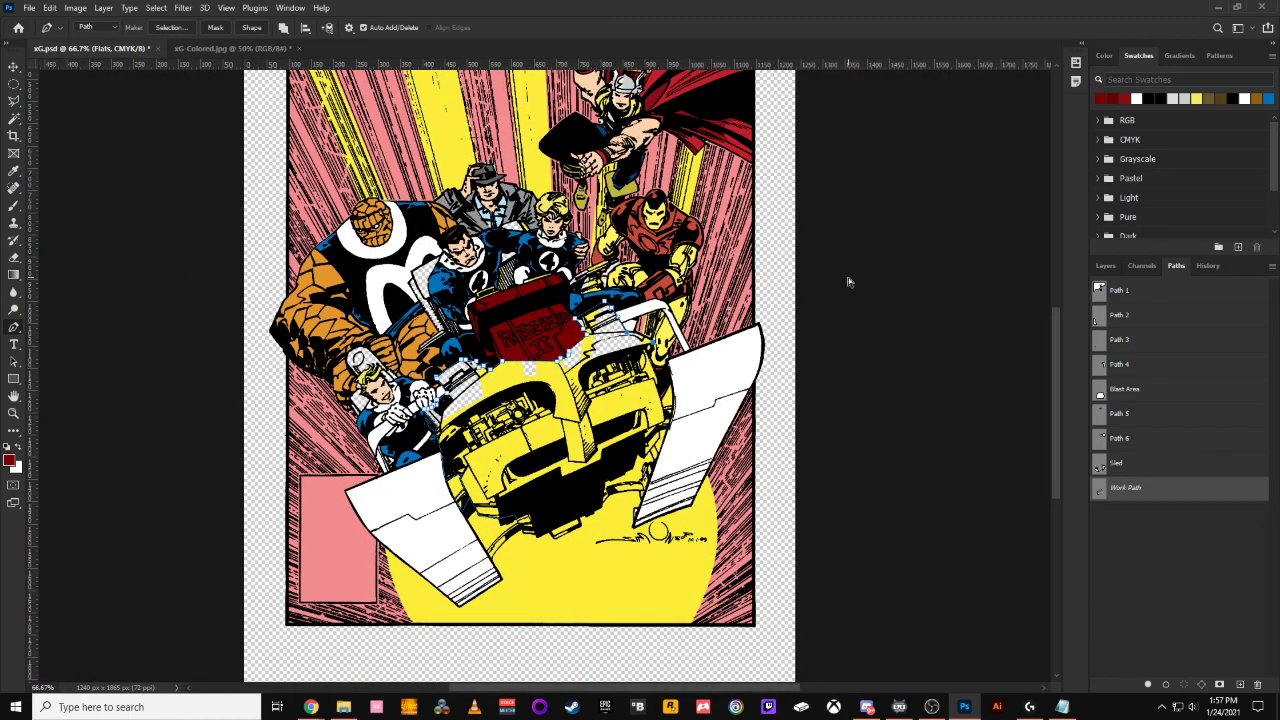
pyautogui.hotkey('ctrl', '-')
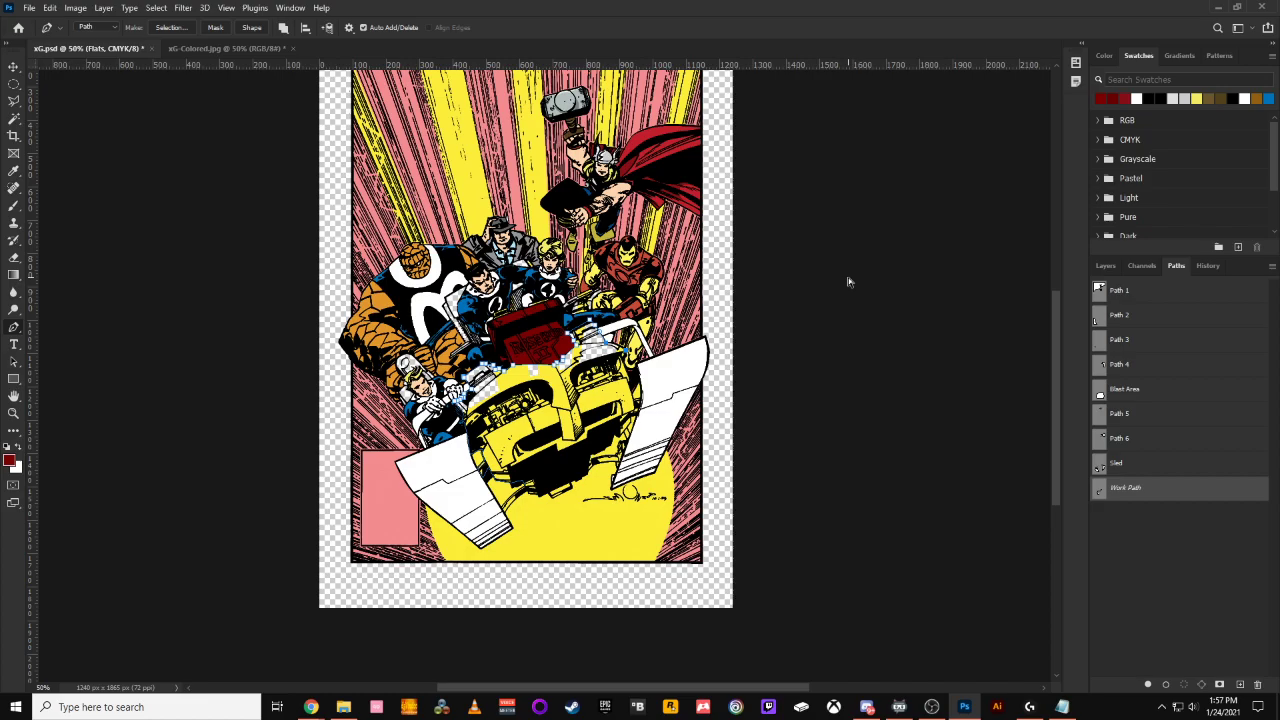
pyautogui.hotkey('ctrl', '+')
pyautogui.hotkey('ctrl', '+')
pyautogui.hotkey('ctrl', '+')
pyautogui.hotkey('ctrl', '+')
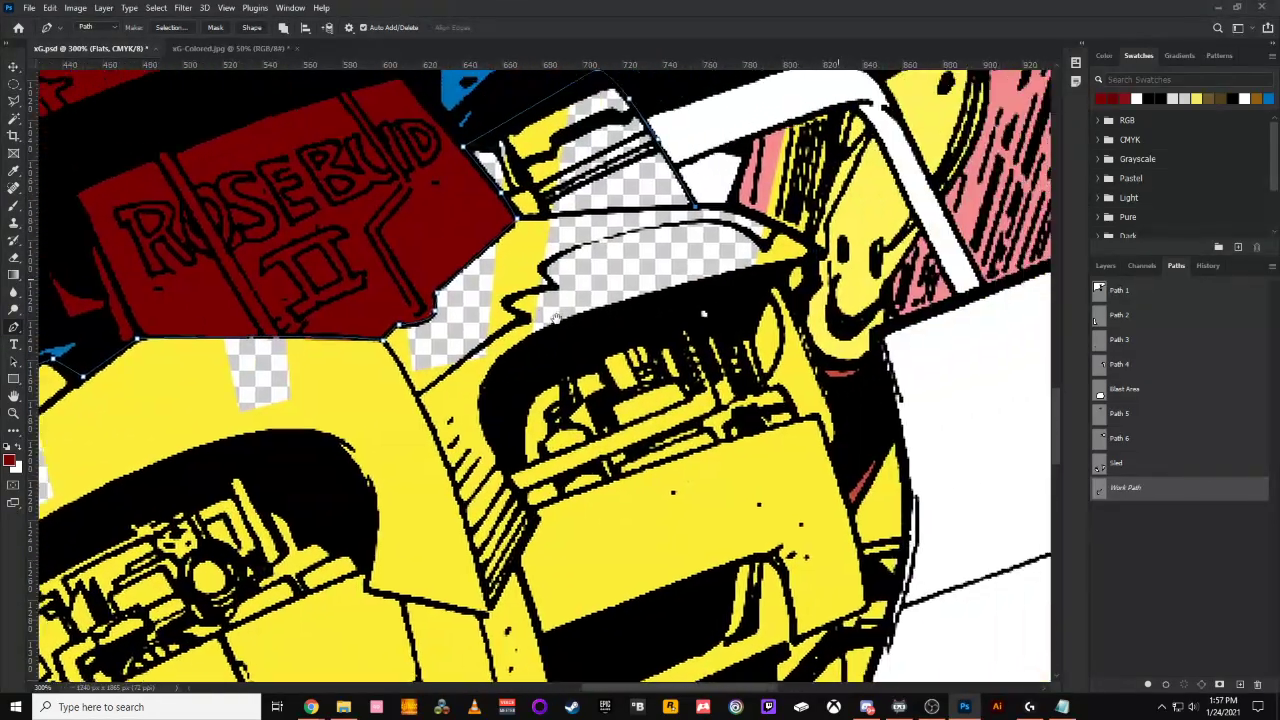
pyautogui.moveTo(556, 318); pyautogui.dragTo(425, 361)
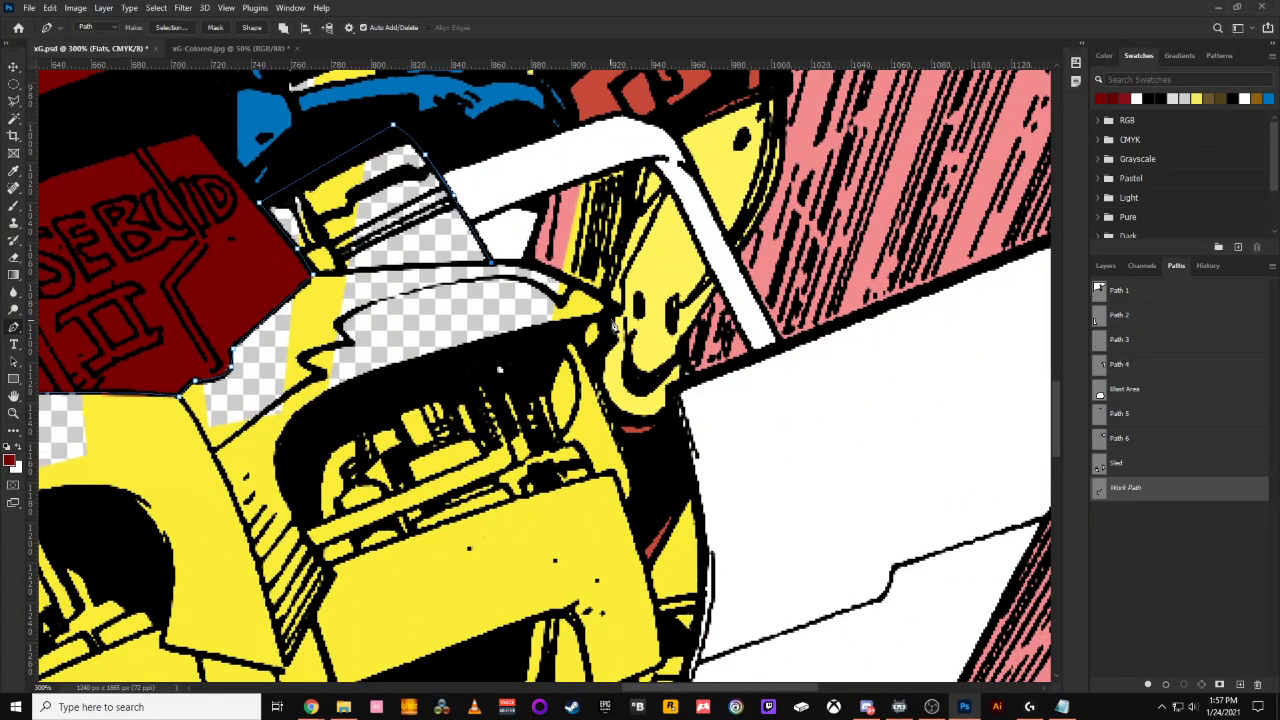
pyautogui.moveTo(613, 310)
pyautogui.mouseDown()
pyautogui.moveTo(666, 351)
pyautogui.moveTo(626, 352)
pyautogui.moveTo(607, 324)
pyautogui.mouseUp()
pyautogui.click(605, 342)
pyautogui.click(616, 414)
pyautogui.click(622, 438)
pyautogui.click(638, 462)
pyautogui.click(635, 518)
# Continue the sled body path down the right engine's outer edge and around the small strut joining it to the right wing
pyautogui.moveTo(644, 507); pyautogui.dragTo(618, 371)
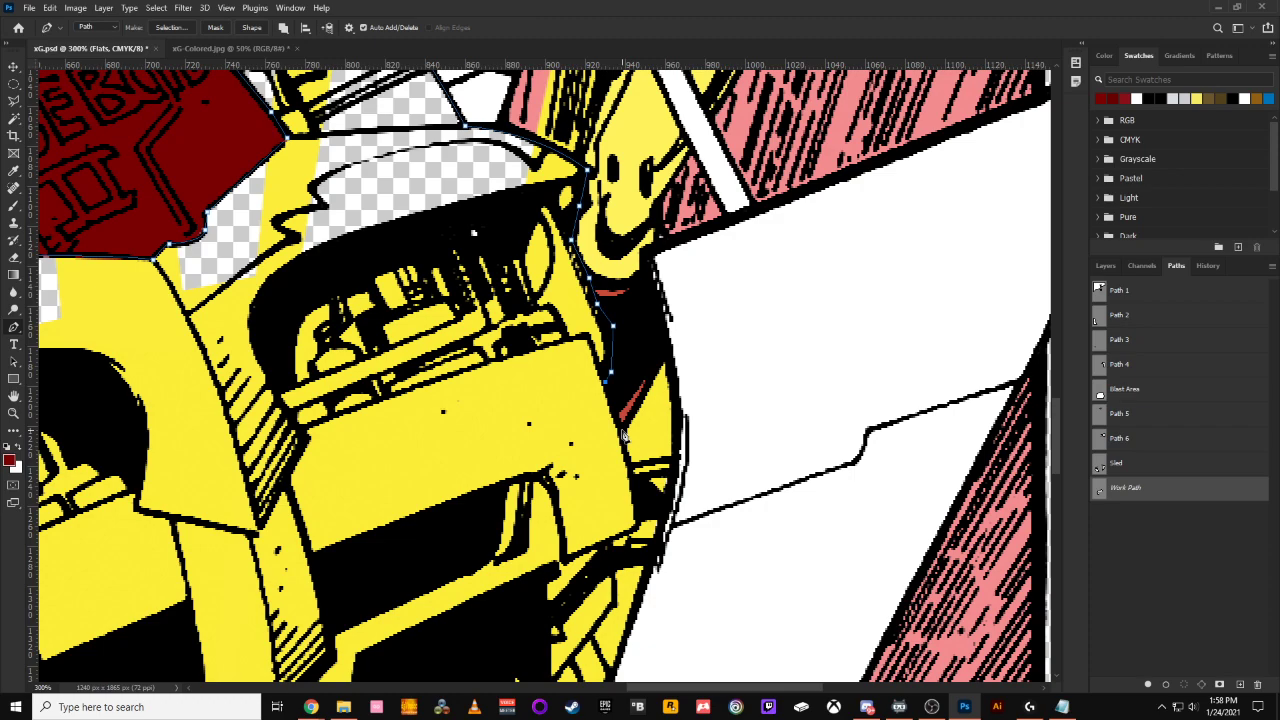
pyautogui.click(622, 431)
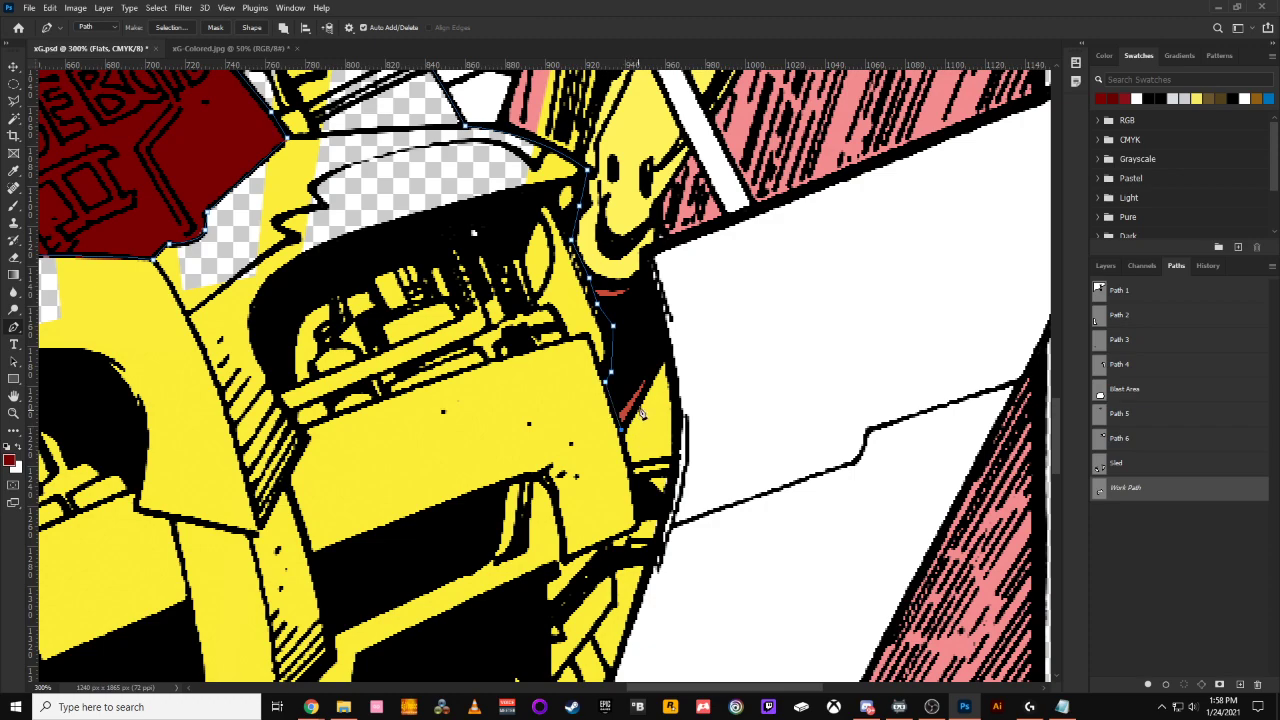
pyautogui.click(665, 349)
pyautogui.hotkey('ctrl', 'z')
pyautogui.click(630, 467)
pyautogui.moveTo(640, 548); pyautogui.dragTo(757, 432)
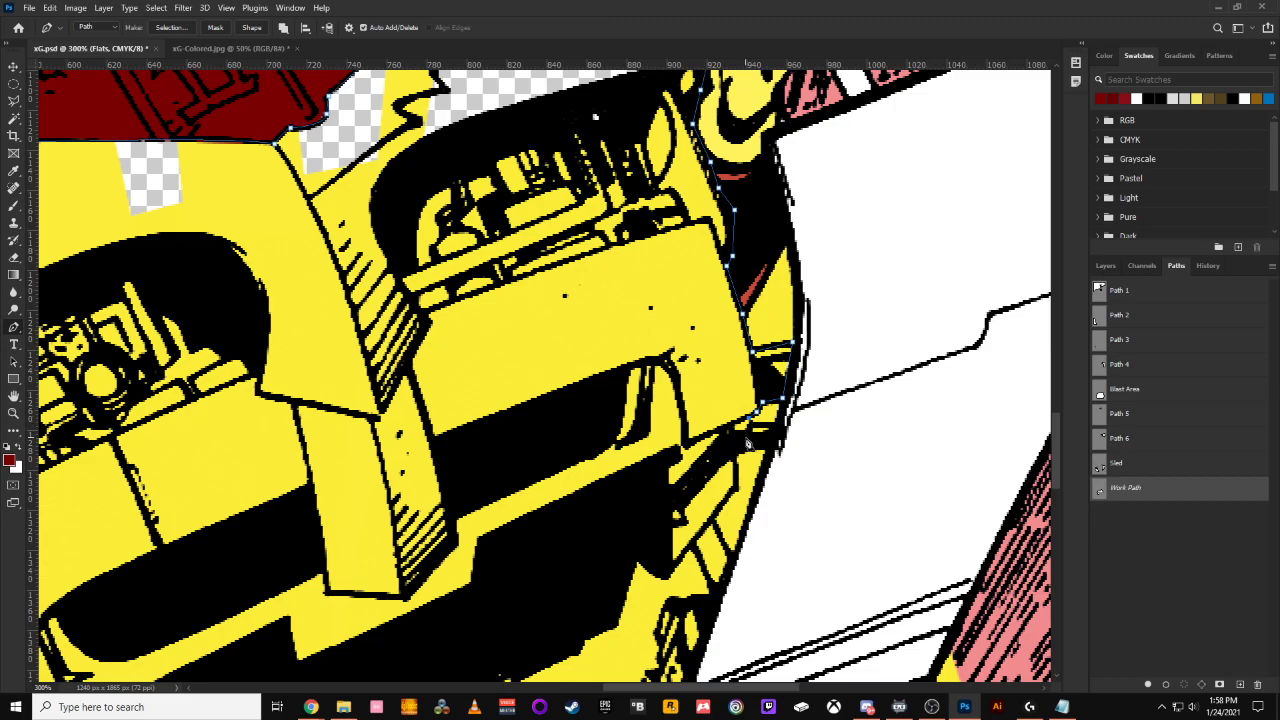
# Extend the sled body path around the linkage pieces between the right engine's lower corner and the right wing's inner edge
pyautogui.hotkey('ctrl', '-')
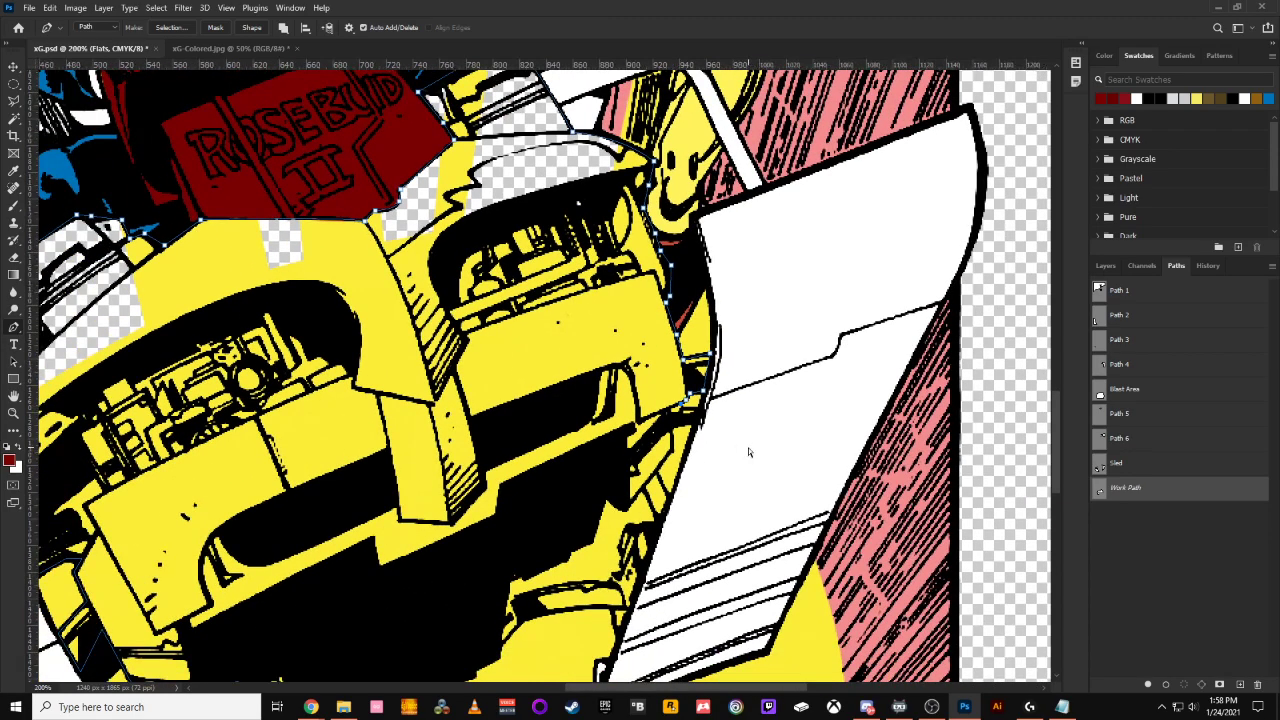
pyautogui.hotkey('ctrl', '+')
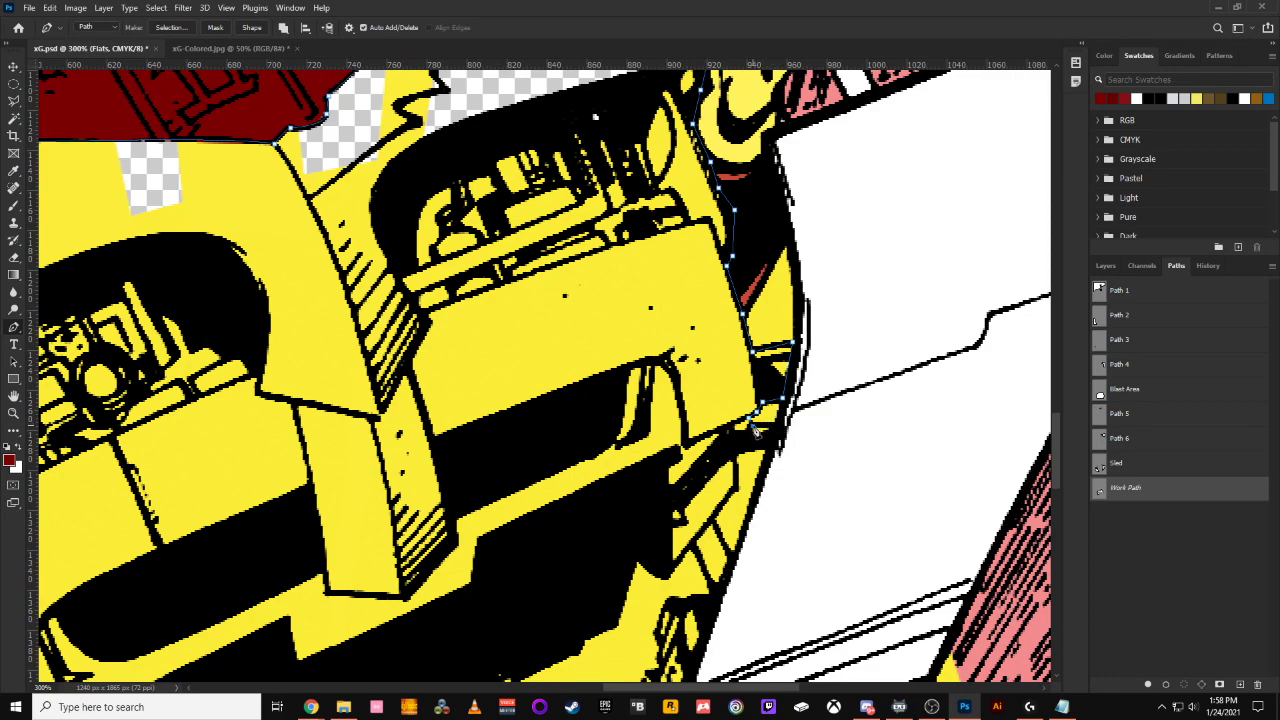
pyautogui.click(774, 446)
pyautogui.click(736, 452)
pyautogui.click(735, 492)
pyautogui.moveTo(736, 568); pyautogui.dragTo(845, 458)
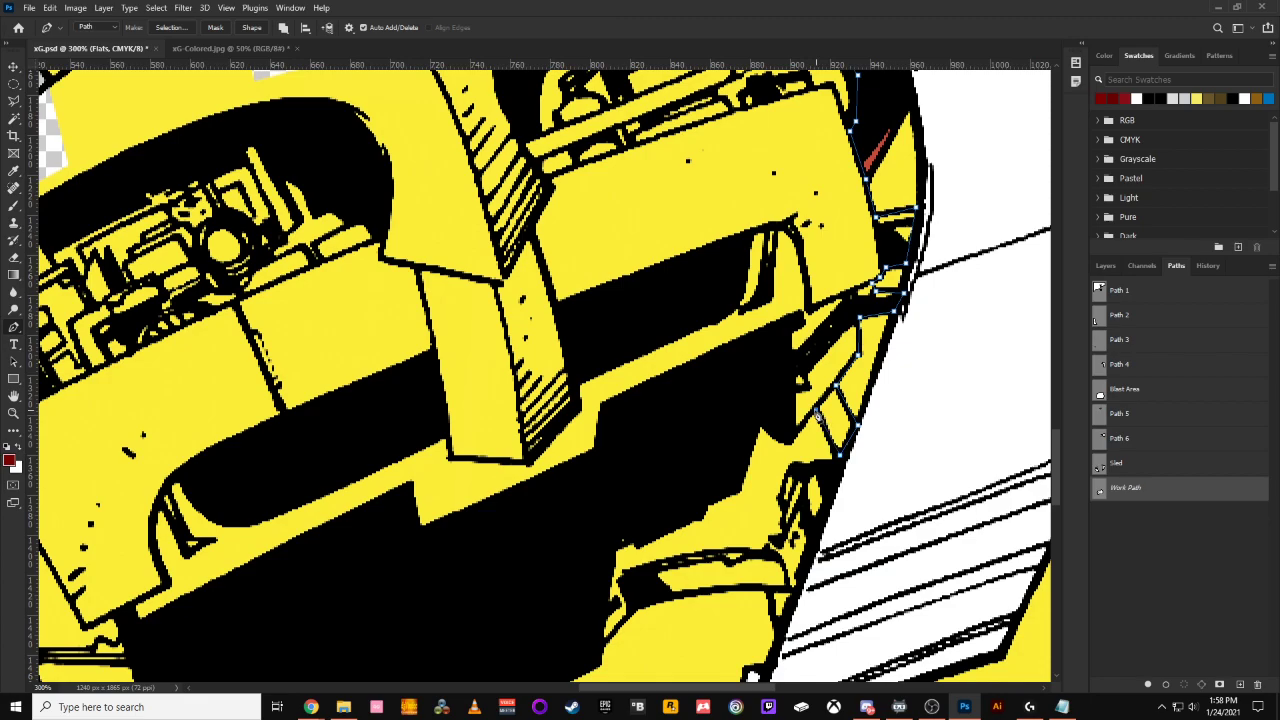
# Continue the path through the black underside's right edge and around the upper outline of the right wing's lower strut
pyautogui.click(792, 437)
pyautogui.click(746, 415)
pyautogui.click(706, 490)
pyautogui.moveTo(620, 524); pyautogui.dragTo(755, 286)
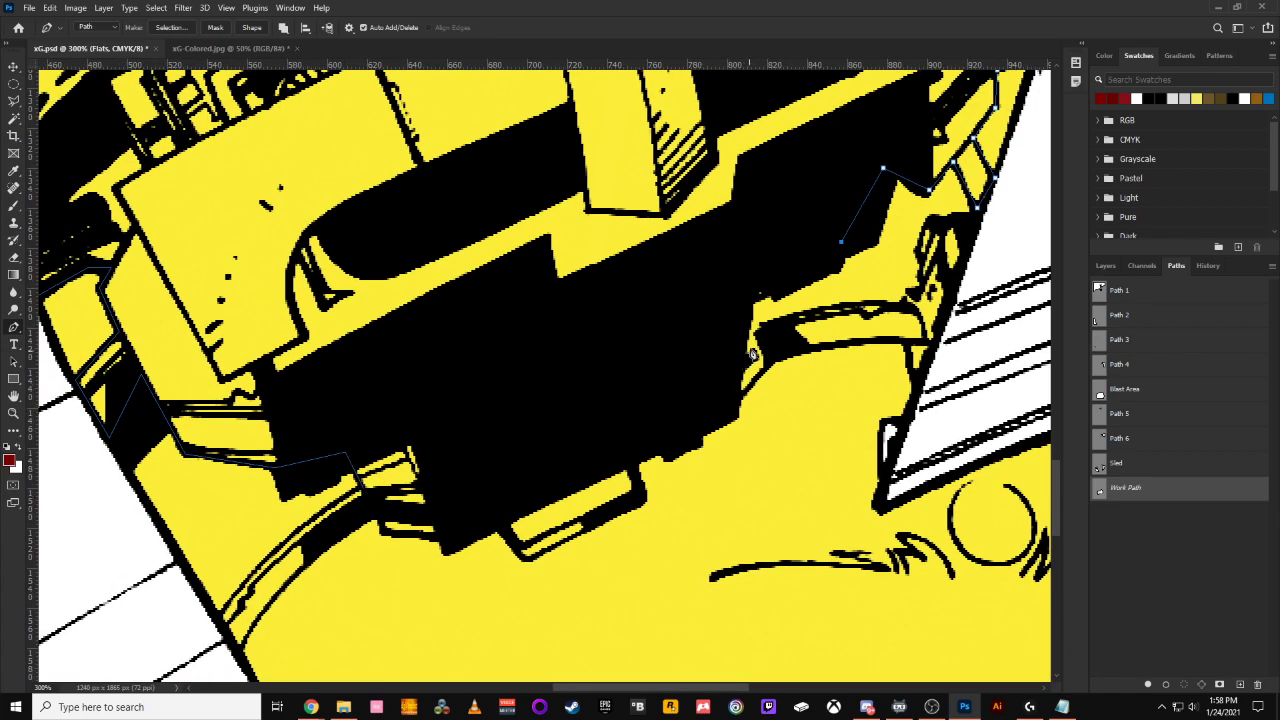
pyautogui.click(745, 294)
pyautogui.click(738, 343)
pyautogui.moveTo(899, 305); pyautogui.dragTo(927, 315)
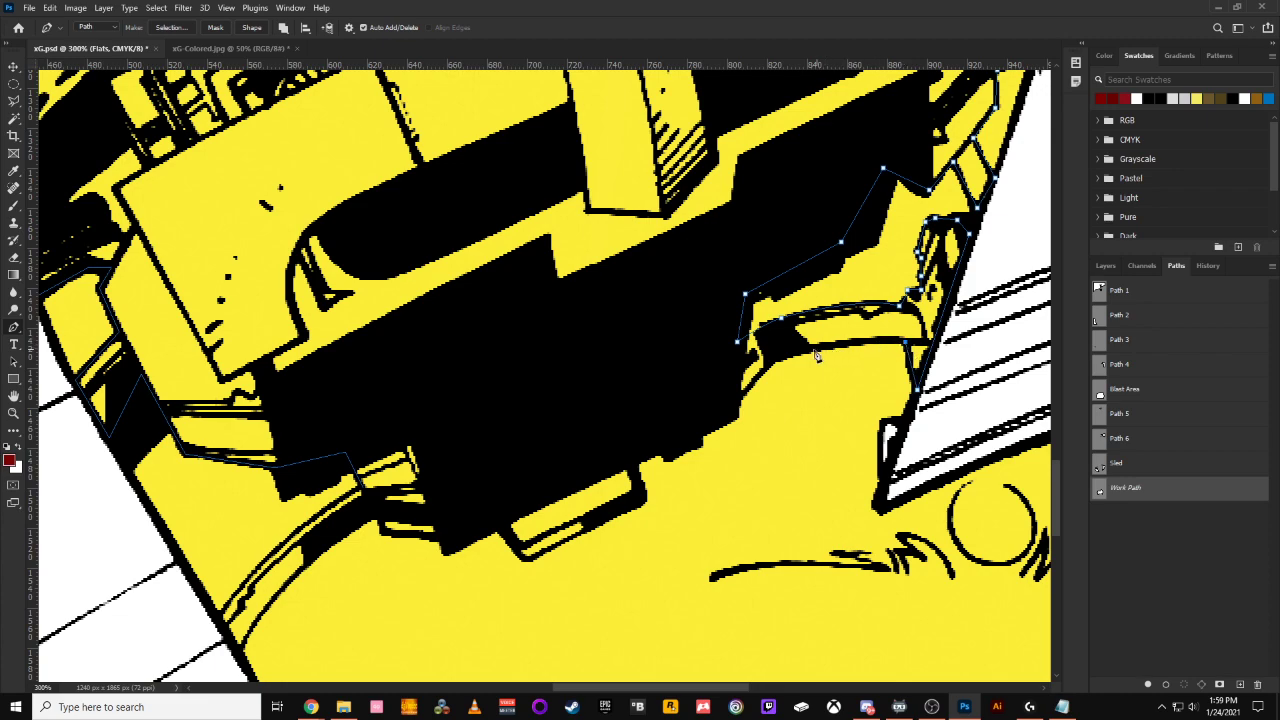
# Trace the path from the right strut's inner end along the stepped lower edge of the black underside to the small bottom tab
pyautogui.moveTo(767, 367); pyautogui.dragTo(745, 392)
pyautogui.click(740, 397)
pyautogui.click(736, 414)
pyautogui.click(696, 441)
pyautogui.click(659, 452)
pyautogui.click(639, 458)
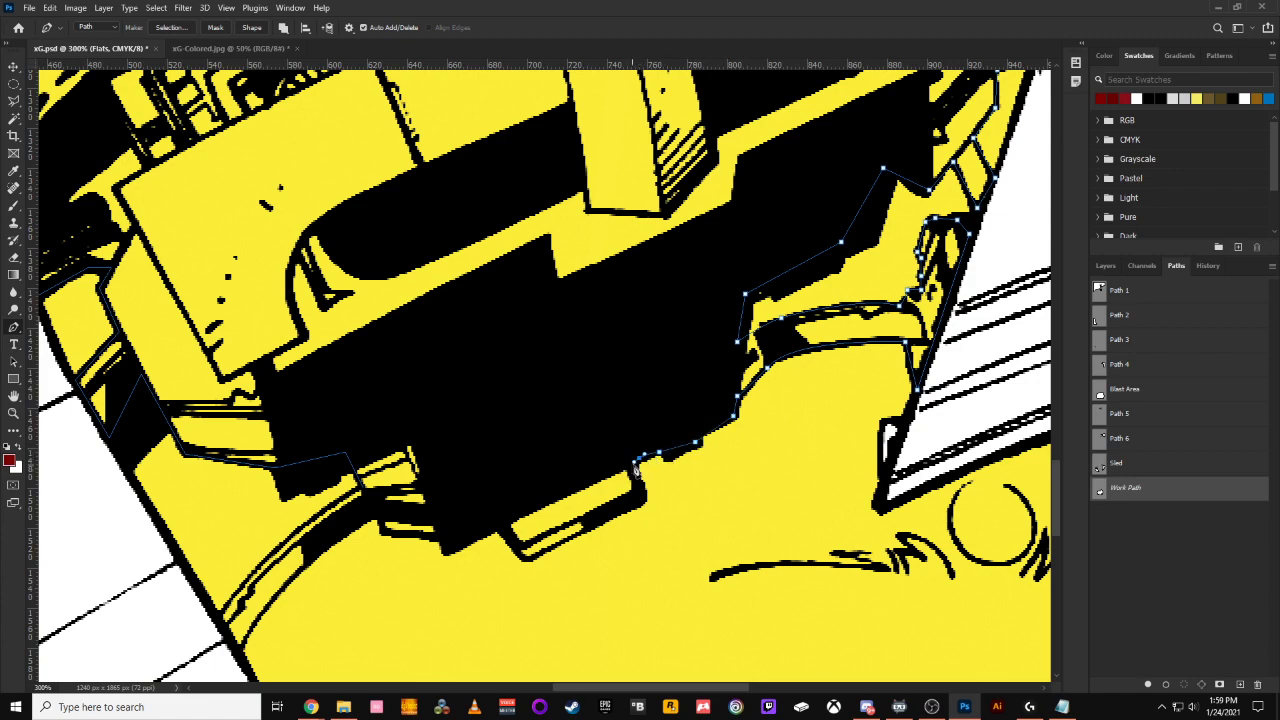
# Trace the path around the small bottom tab and on to the inner end of the left wing's lower strut
pyautogui.click(633, 466)
pyautogui.click(634, 478)
pyautogui.click(524, 558)
pyautogui.click(497, 521)
pyautogui.moveTo(450, 555); pyautogui.dragTo(752, 515)
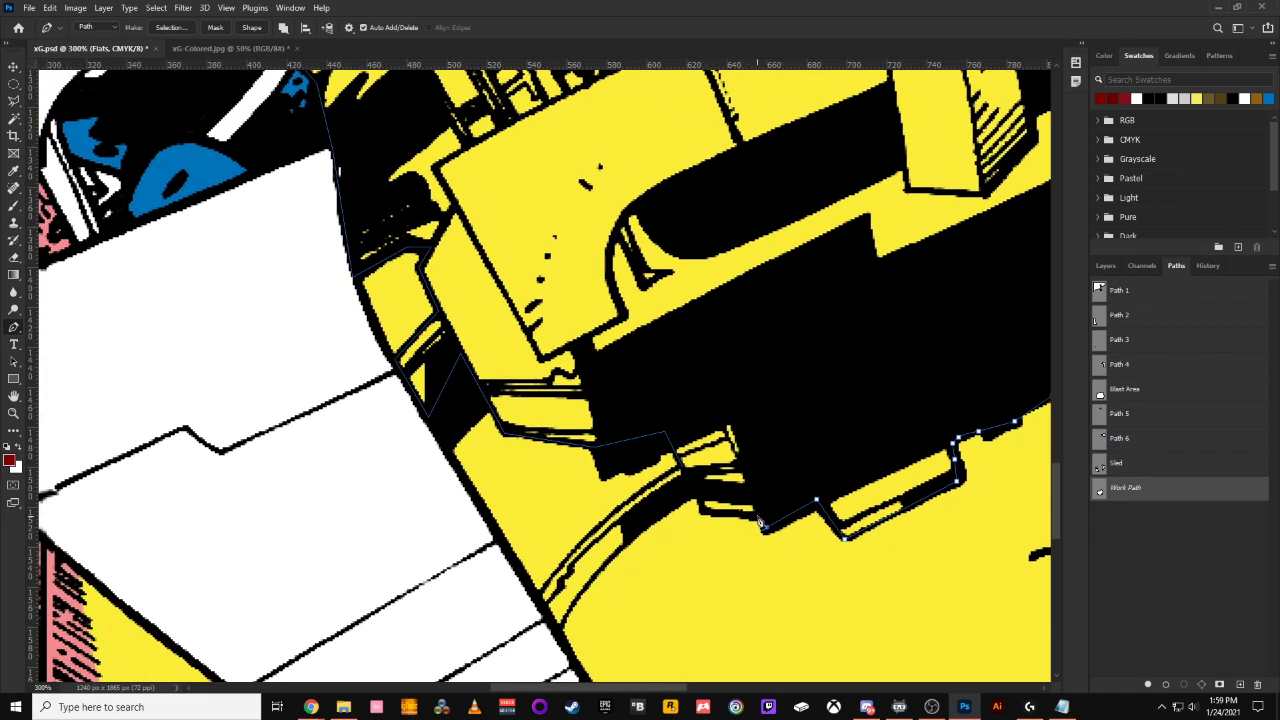
pyautogui.click(702, 510)
# Trace the curved lower strut out to the left wing and back, closing the sled body path
pyautogui.scroll(-2, 698, 500)
pyautogui.hscroll(-2, 698, 500)
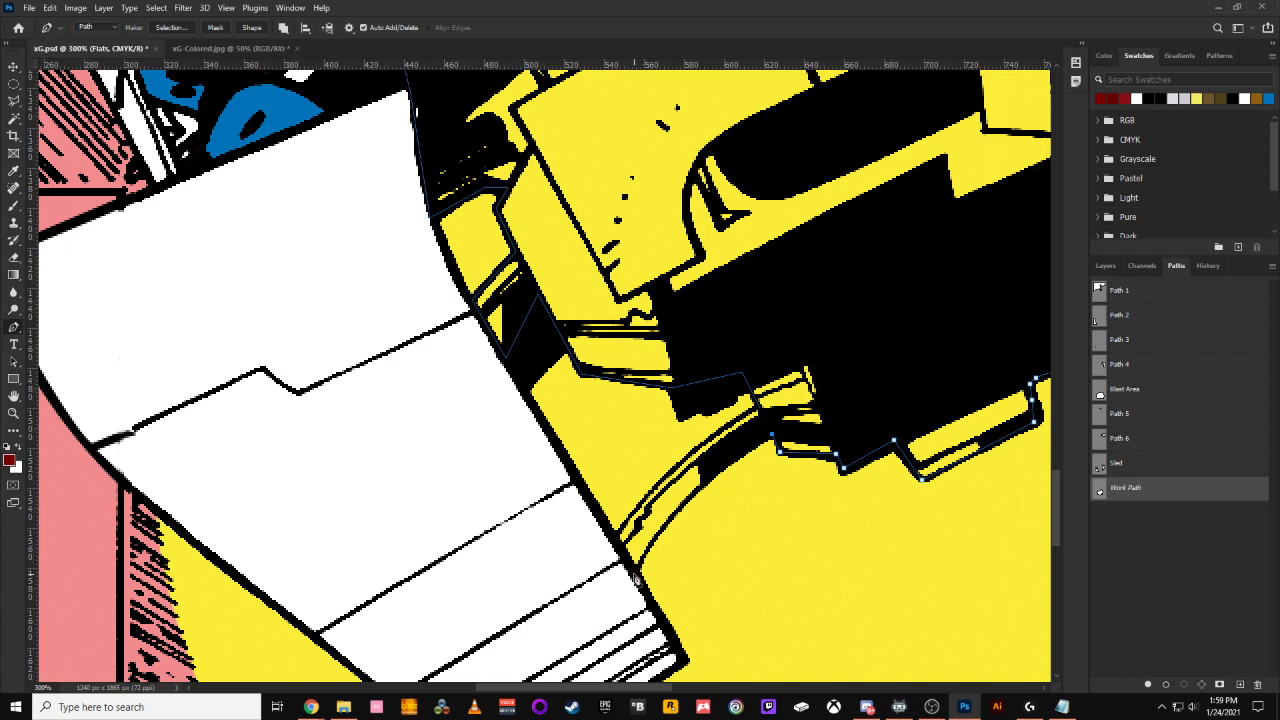
pyautogui.moveTo(635, 572); pyautogui.dragTo(608, 531)
pyautogui.click(614, 538)
pyautogui.moveTo(764, 413); pyautogui.dragTo(840, 381)
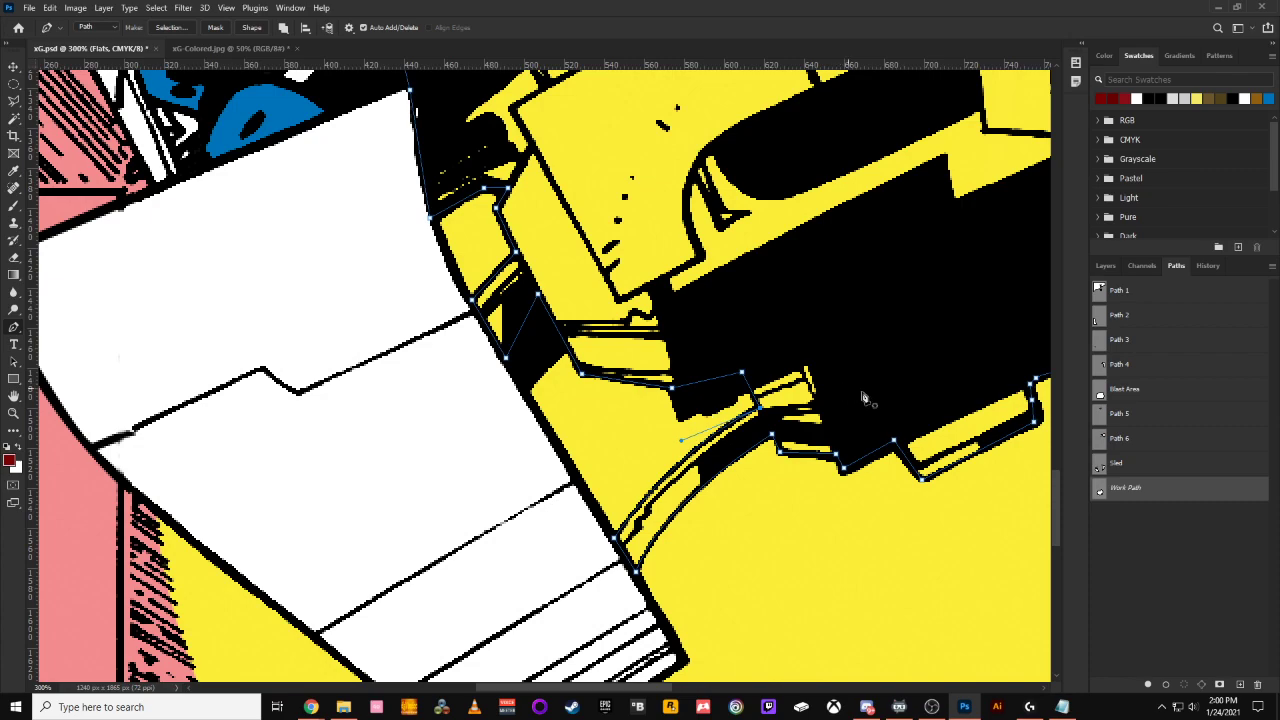
# Load the sled body path as a selection and fill it on the Flats layer with white sampled from the left wing
pyautogui.keyDown('ctrl'); pyautogui.click(1100, 490); pyautogui.keyUp('ctrl')
pyautogui.hotkey('ctrl', '-')
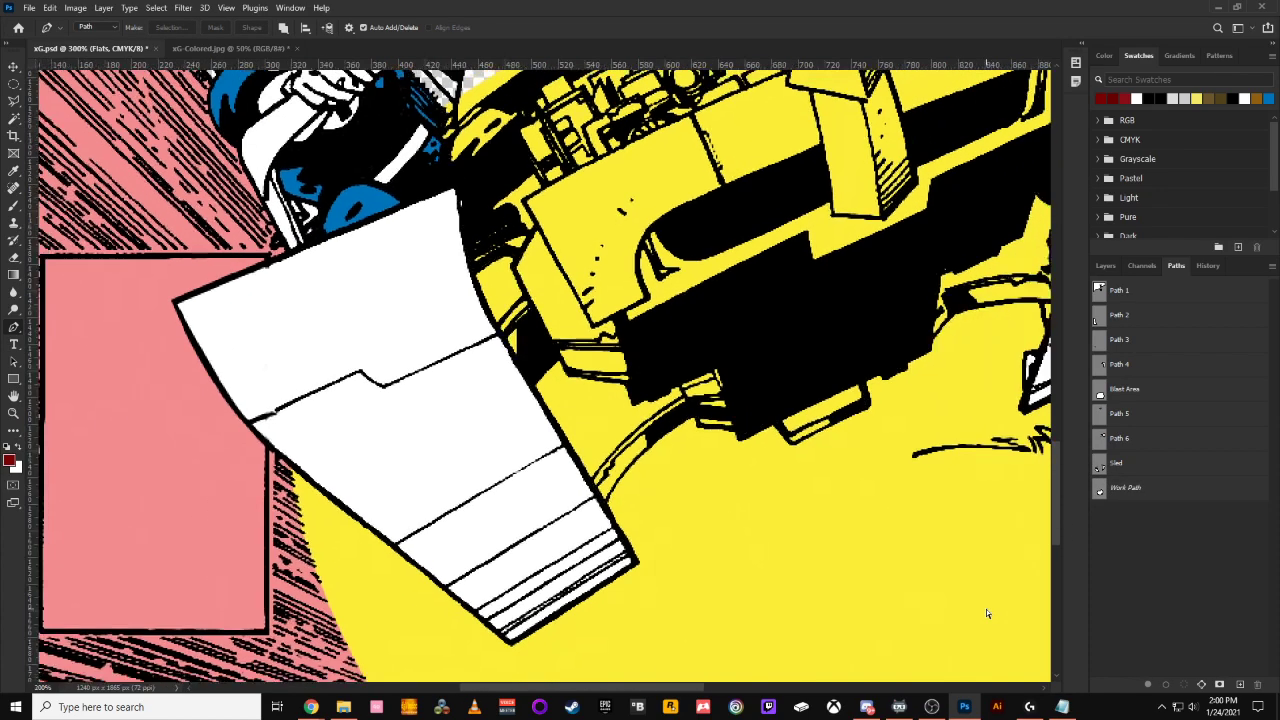
pyautogui.hotkey('ctrl', '-')
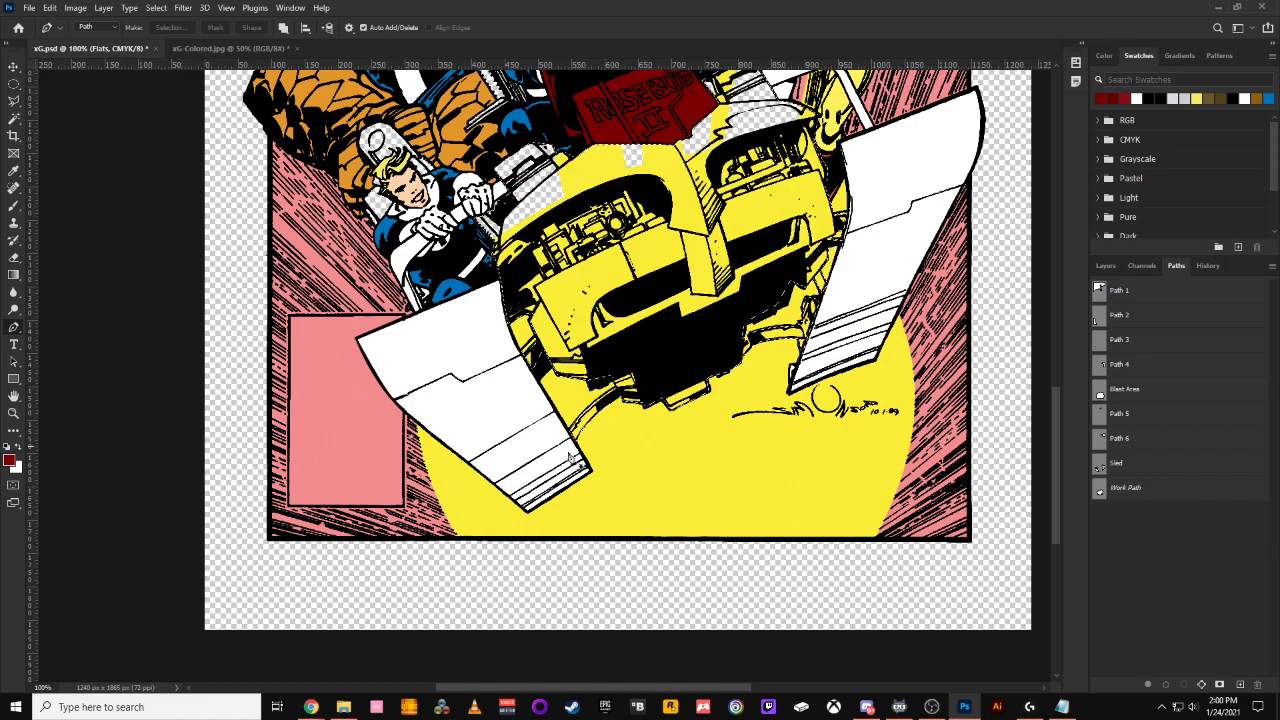
pyautogui.click(13, 172)
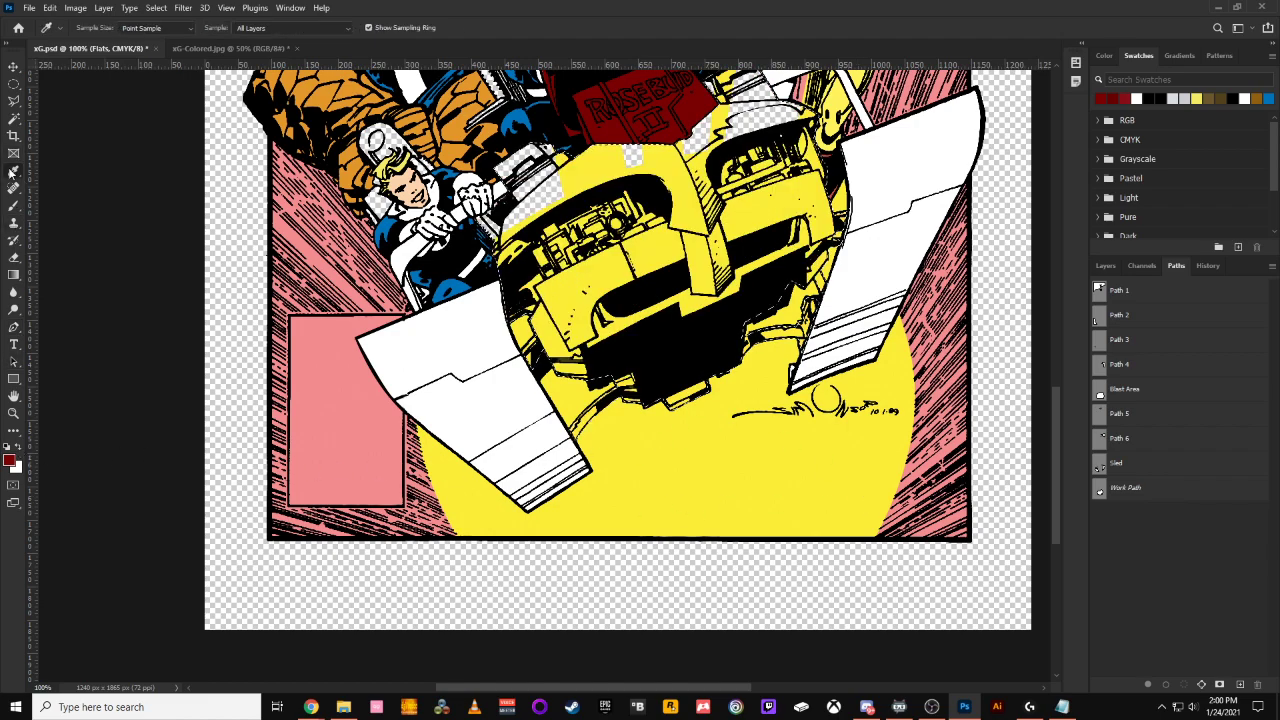
pyautogui.click(394, 337)
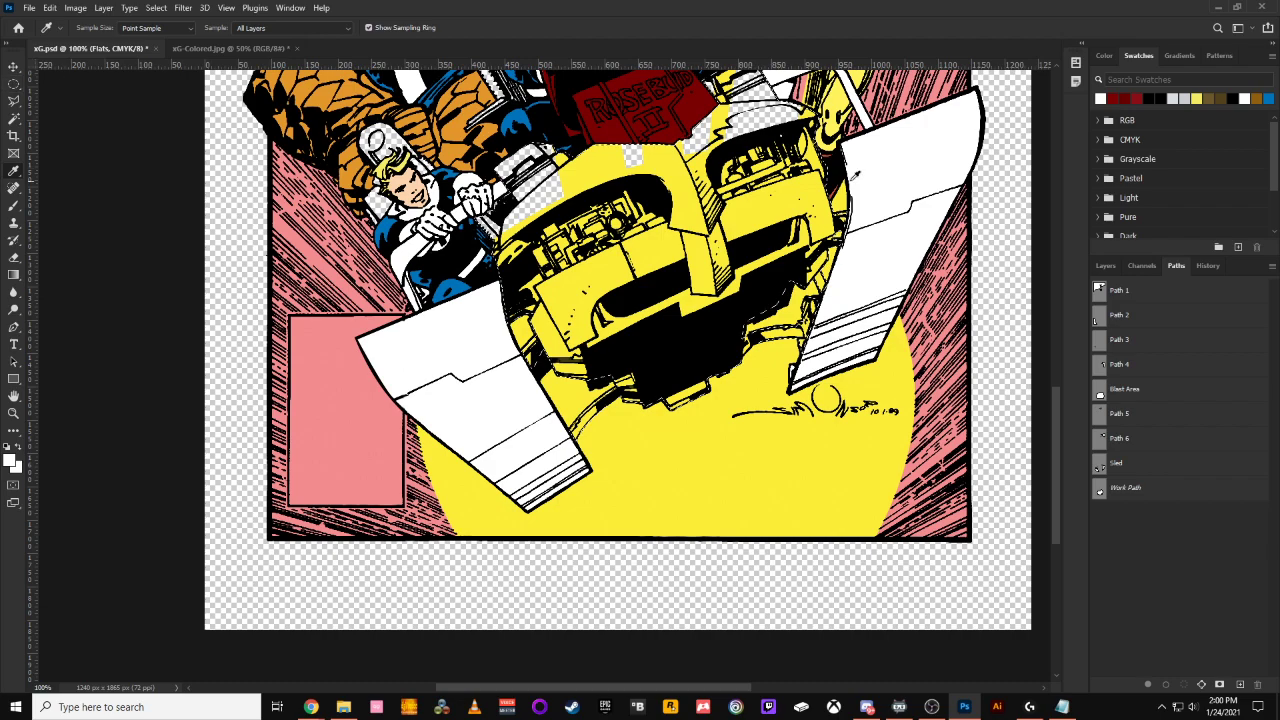
pyautogui.click(1106, 267)
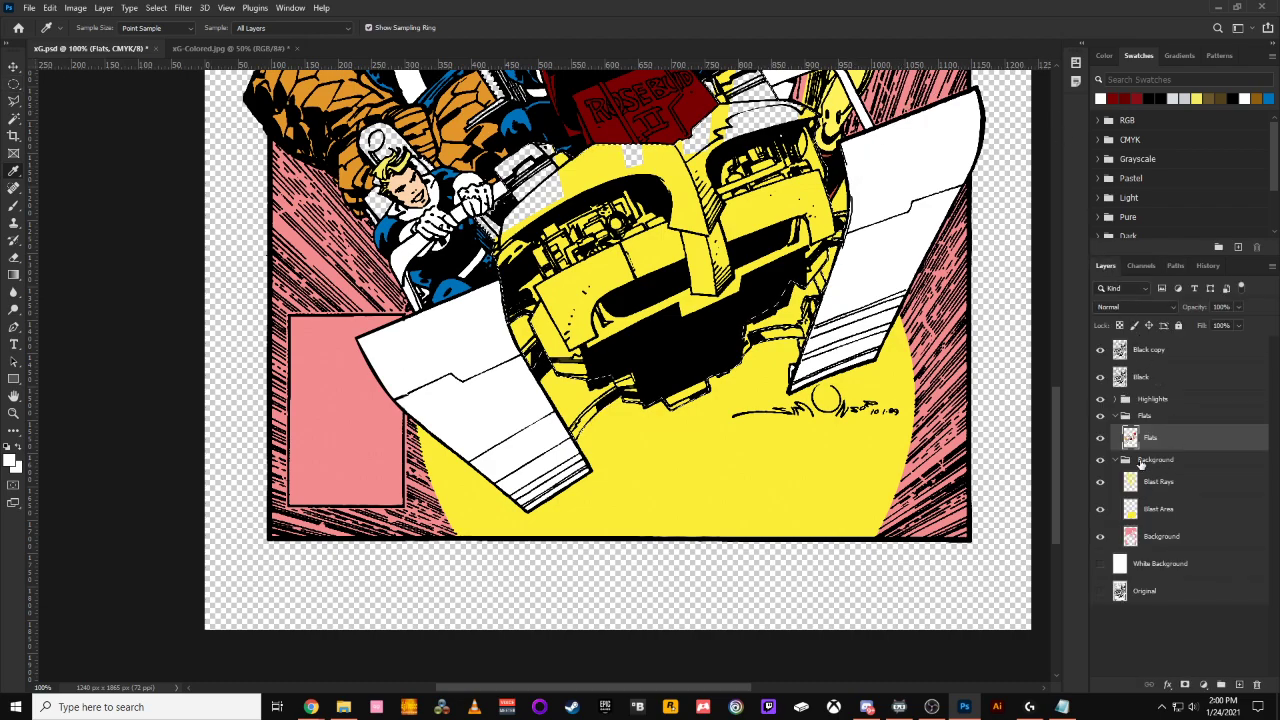
pyautogui.hotkey('alt', 'BackSpace')
# Examine the white sled body up close and against the whole cover
pyautogui.hotkey('ctrl', '-')
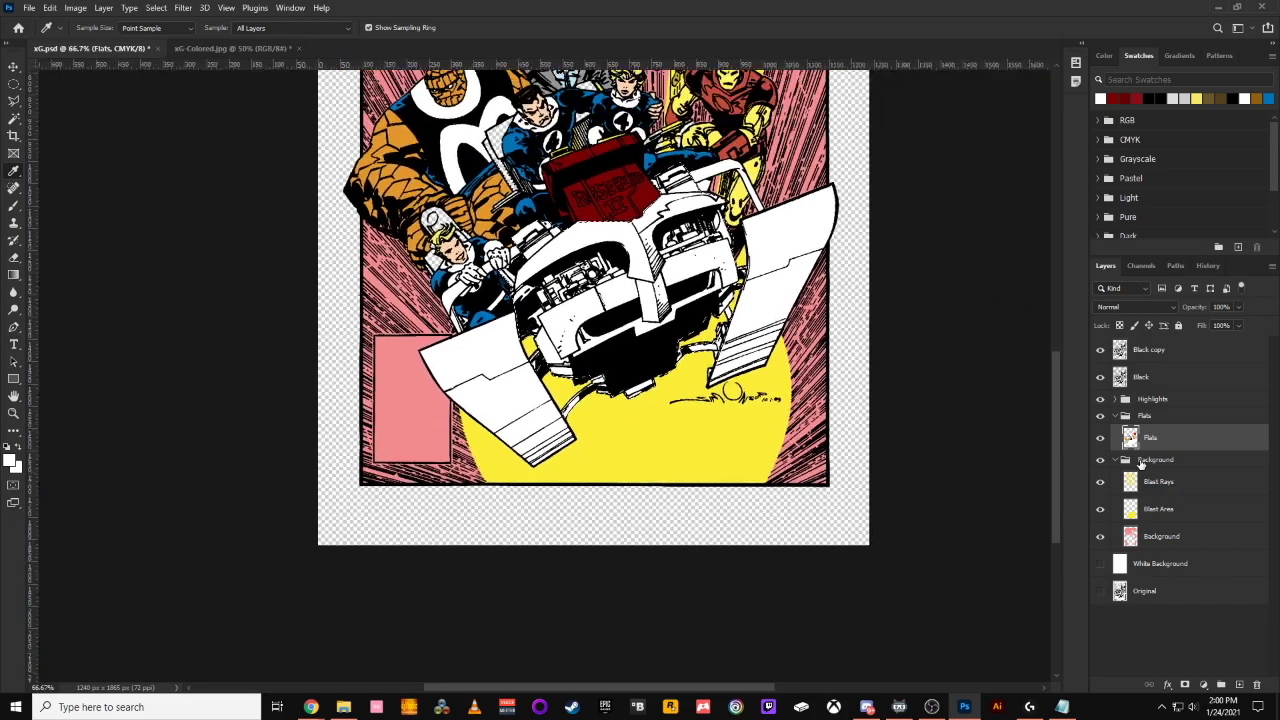
pyautogui.hotkey('ctrl', '-')
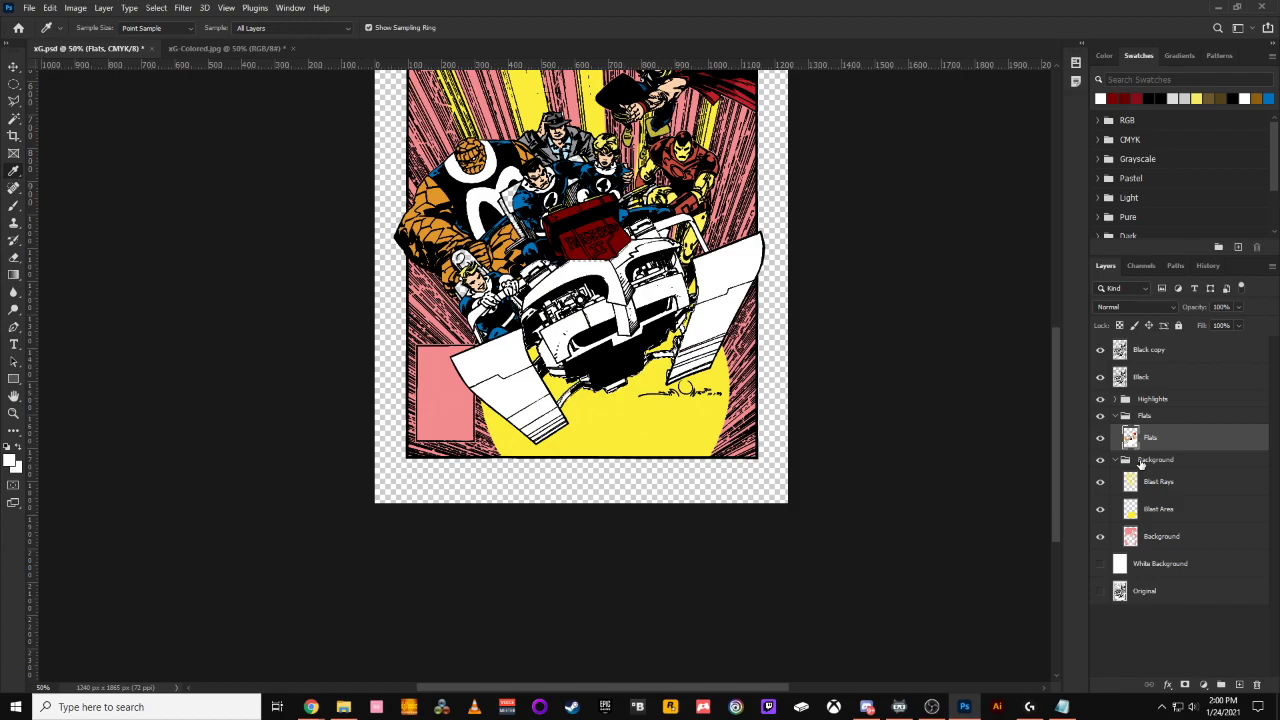
pyautogui.hotkey('ctrl', '+')
pyautogui.hotkey('ctrl', '+')
pyautogui.hotkey('ctrl', '+')
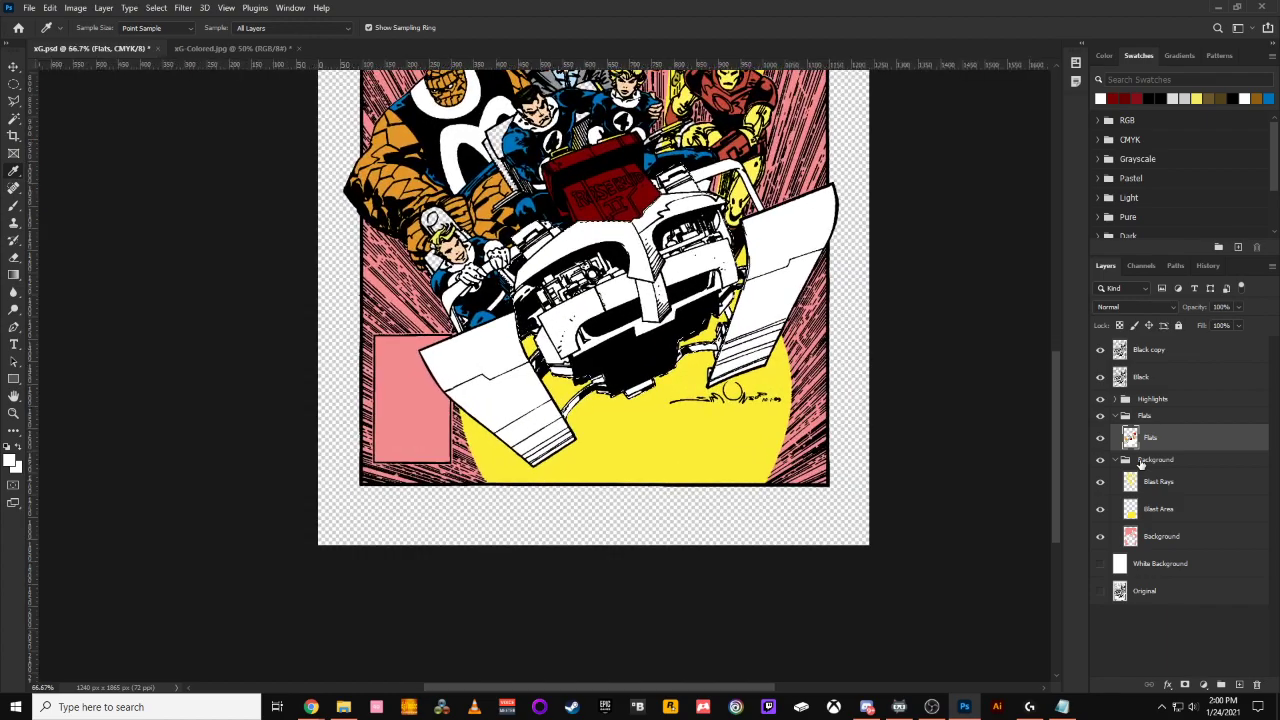
pyautogui.hotkey('ctrl', '-')
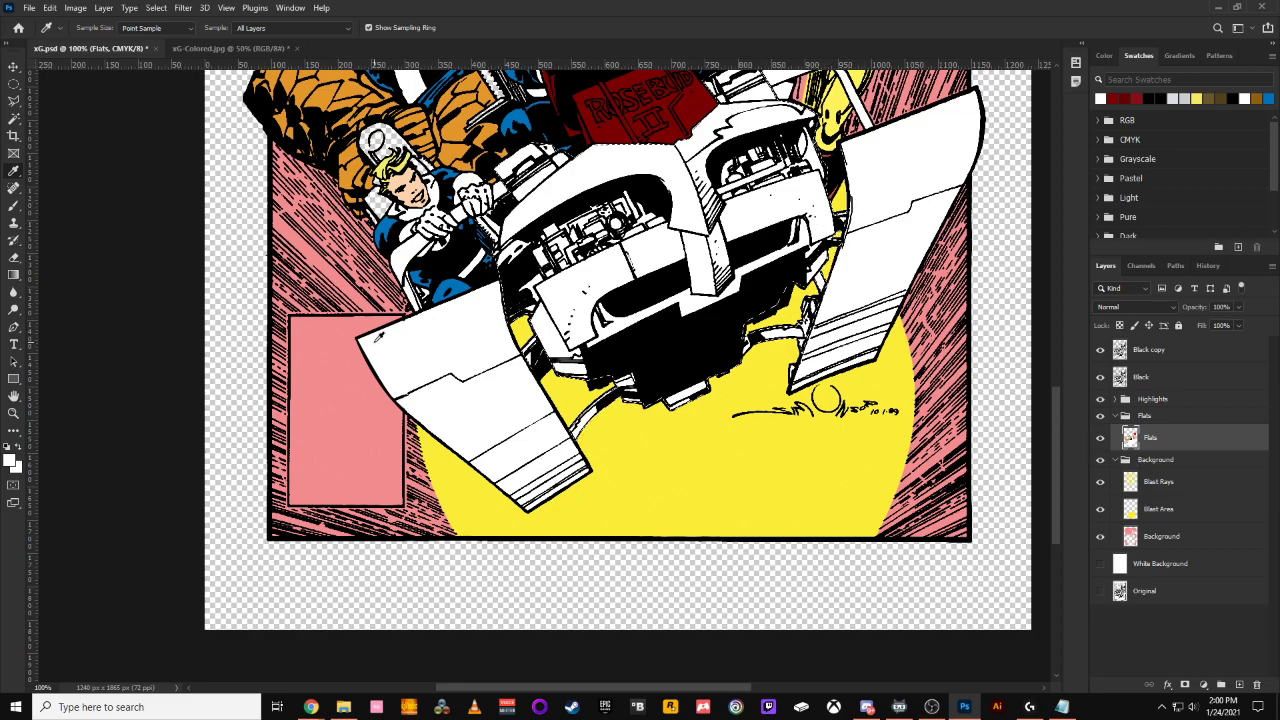
pyautogui.hotkey('ctrl', '-')
pyautogui.hotkey('ctrl', '-')
pyautogui.moveTo(664, 184); pyautogui.dragTo(502, 372)
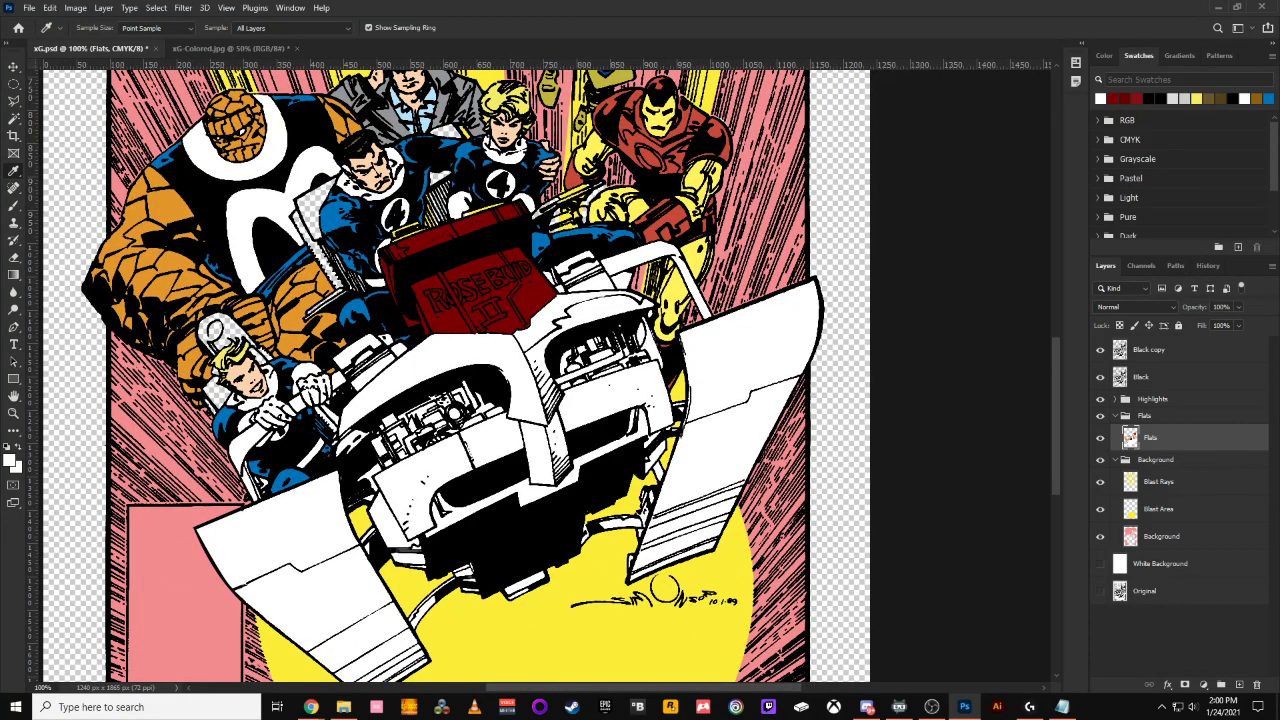
# Select the small tab beneath the sled's black underside with the Polygonal Lasso and delete its white fill
pyautogui.click(15, 100)
pyautogui.hotkey('ctrl', '+')
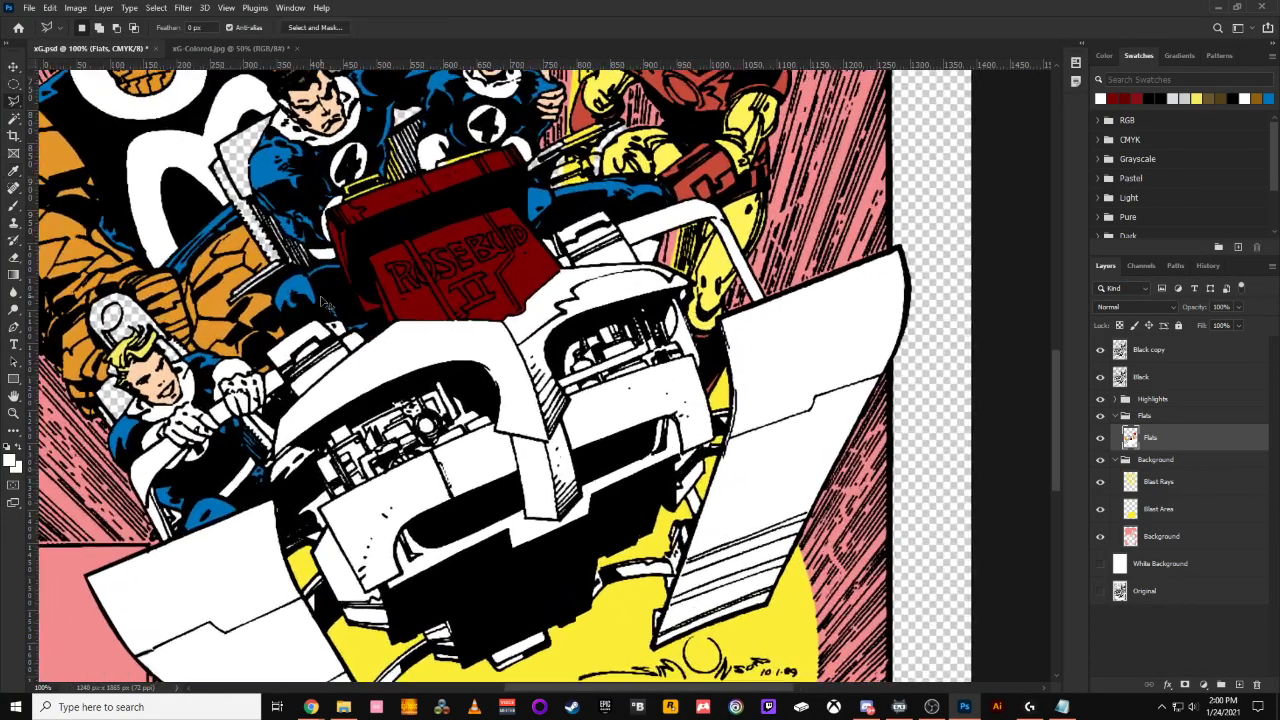
pyautogui.hotkey('ctrl', '+')
pyautogui.moveTo(486, 358); pyautogui.dragTo(748, 3)
pyautogui.moveTo(663, 306); pyautogui.dragTo(687, 248)
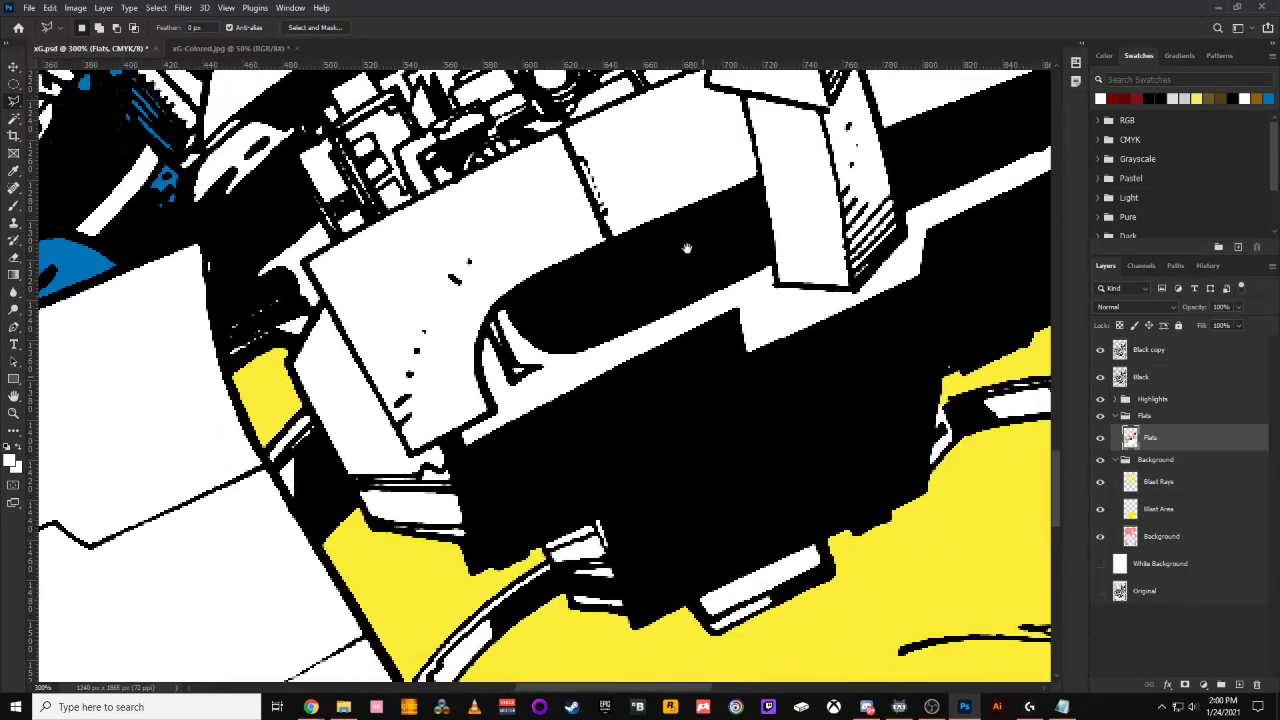
pyautogui.moveTo(765, 460); pyautogui.dragTo(740, 335)
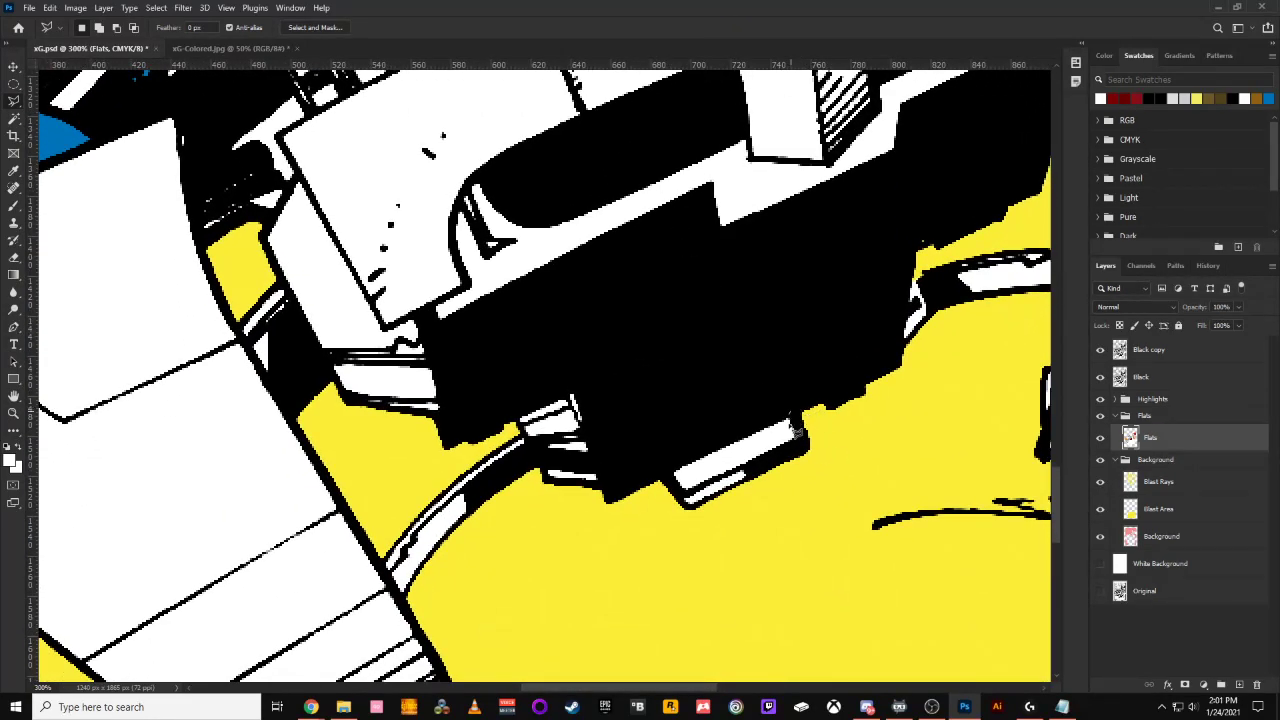
pyautogui.click(793, 411)
pyautogui.click(800, 440)
pyautogui.click(682, 497)
pyautogui.click(662, 466)
pyautogui.click(794, 412)
pyautogui.press('Delete')
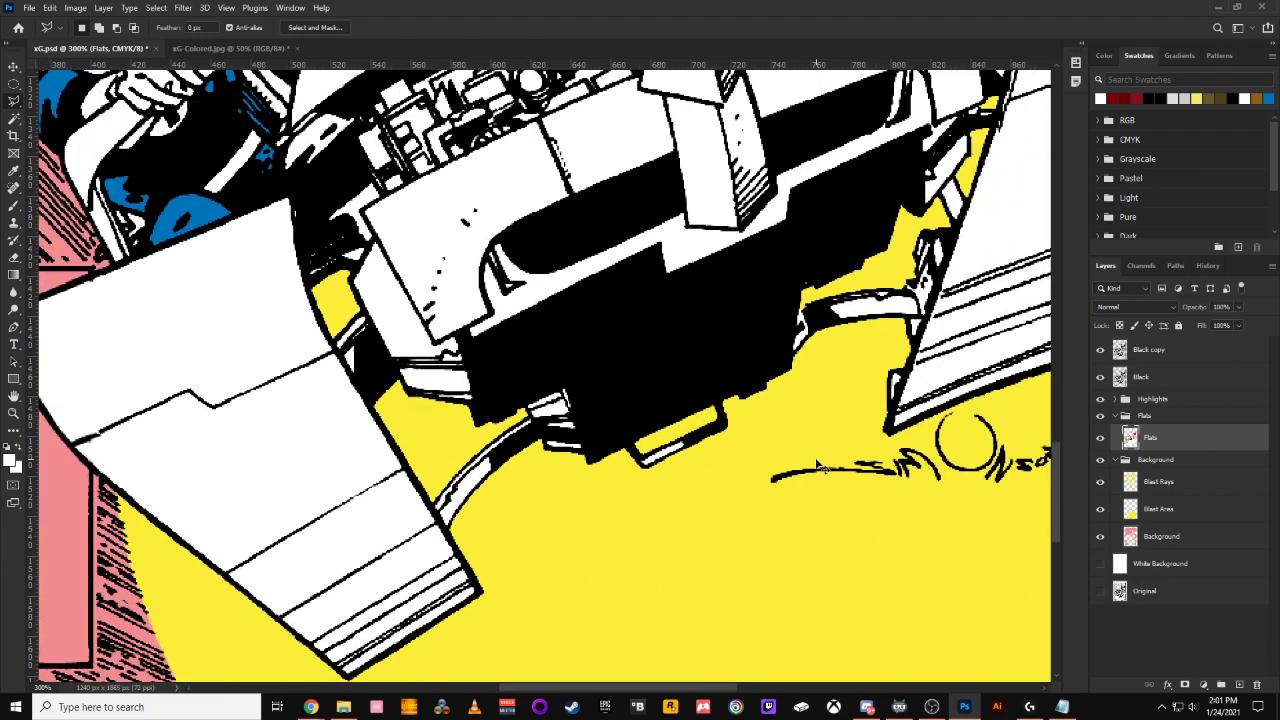
# Begin a Pen tool path at the left end of the sled's lower intake, following its curved outer edge down
pyautogui.hotkey('ctrl', '-')
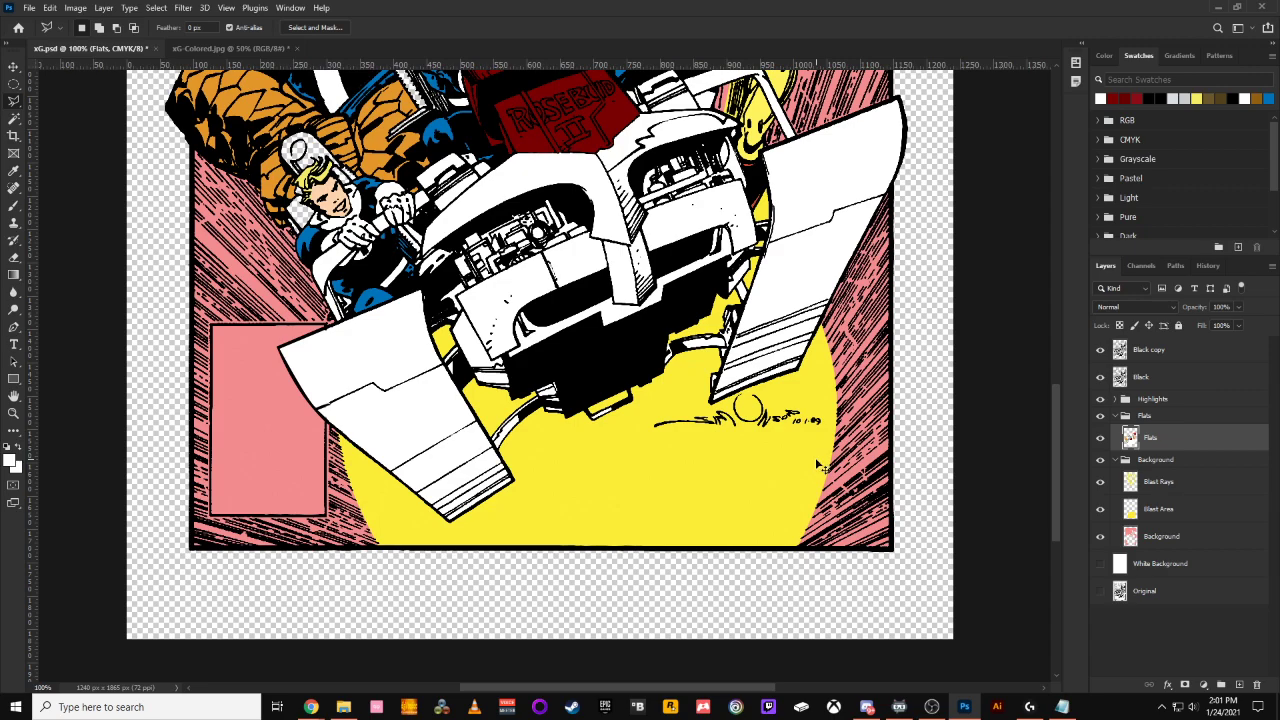
pyautogui.hotkey('ctrl', '-')
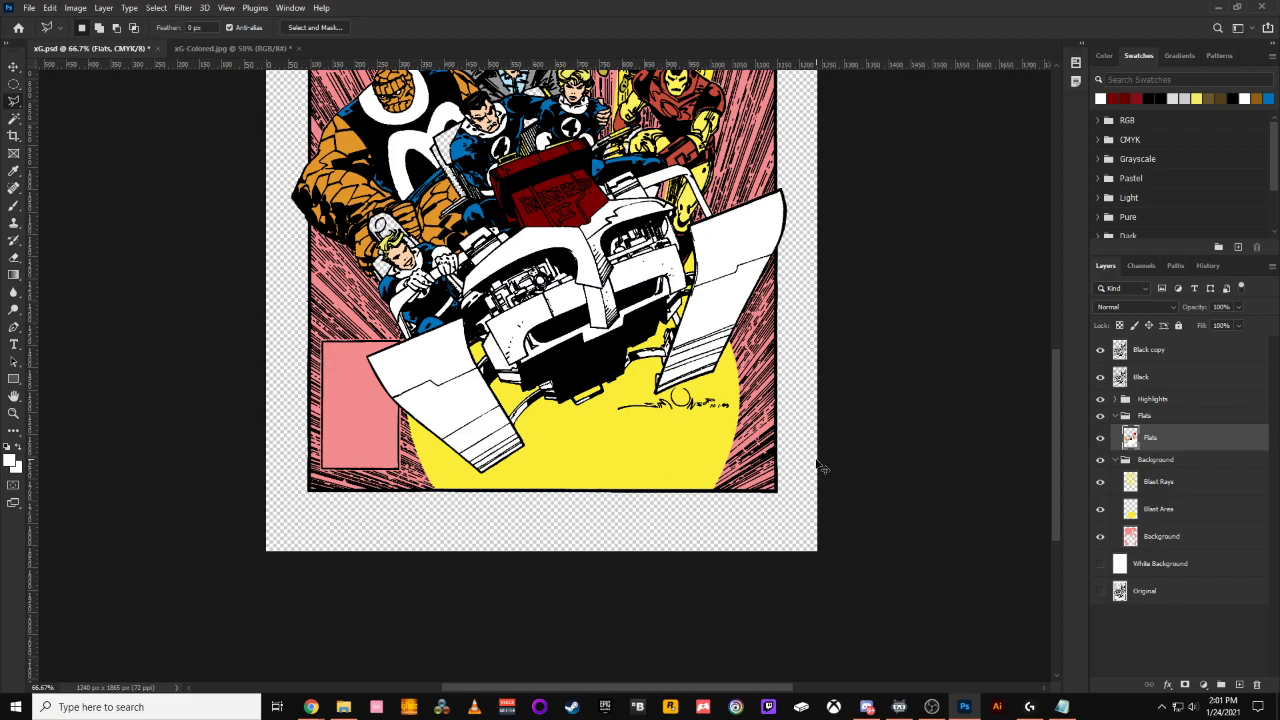
pyautogui.hotkey('ctrl', '+')
pyautogui.moveTo(818, 466); pyautogui.dragTo(687, 643)
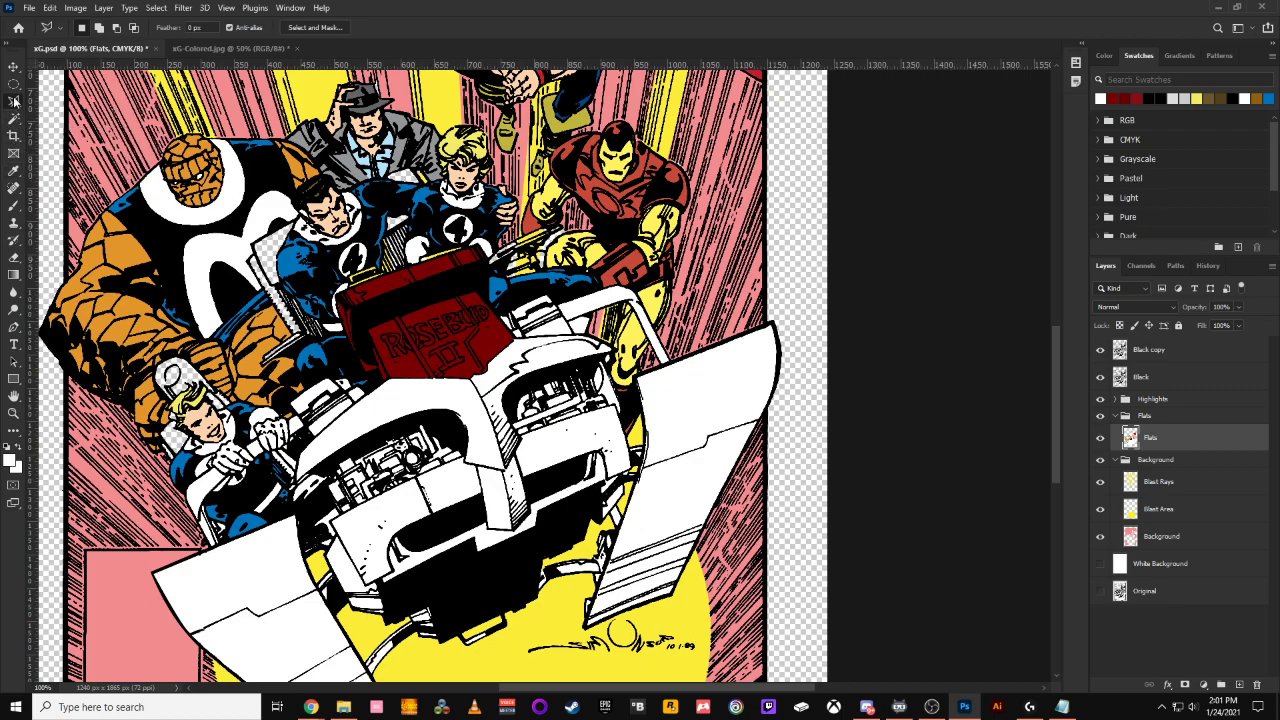
pyautogui.hotkey('ctrl', '+')
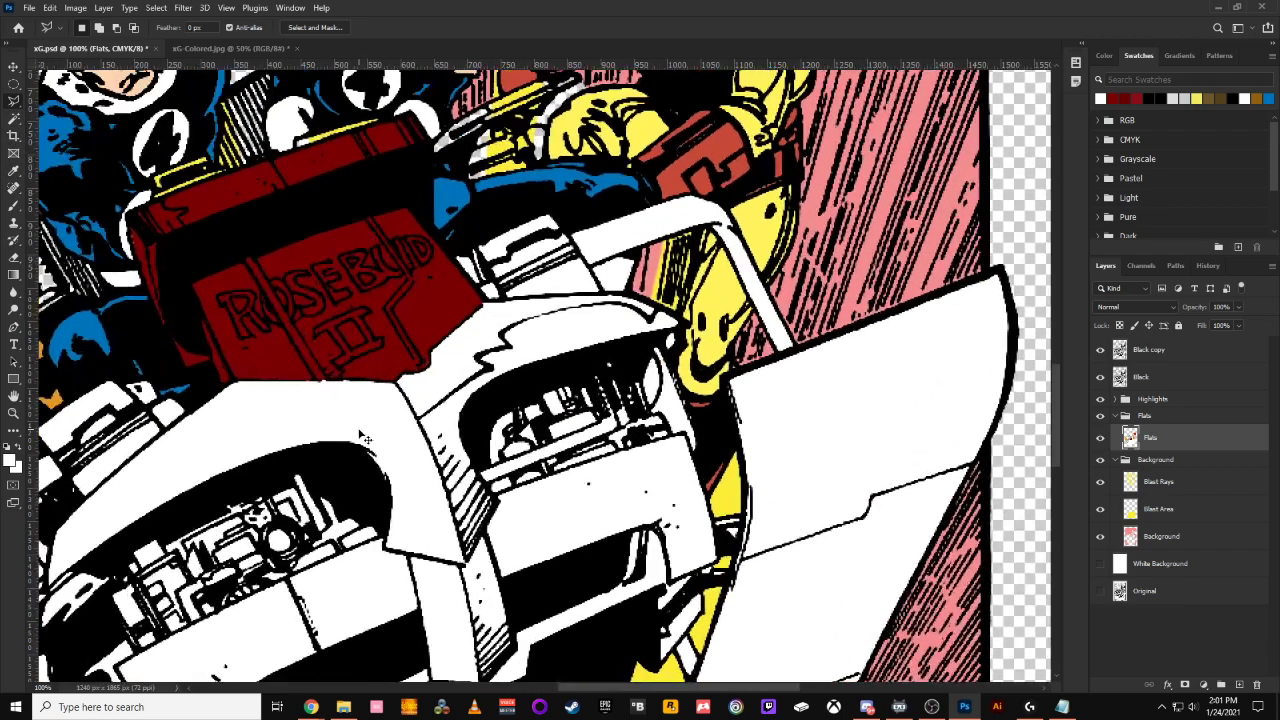
pyautogui.moveTo(464, 521); pyautogui.dragTo(611, 241)
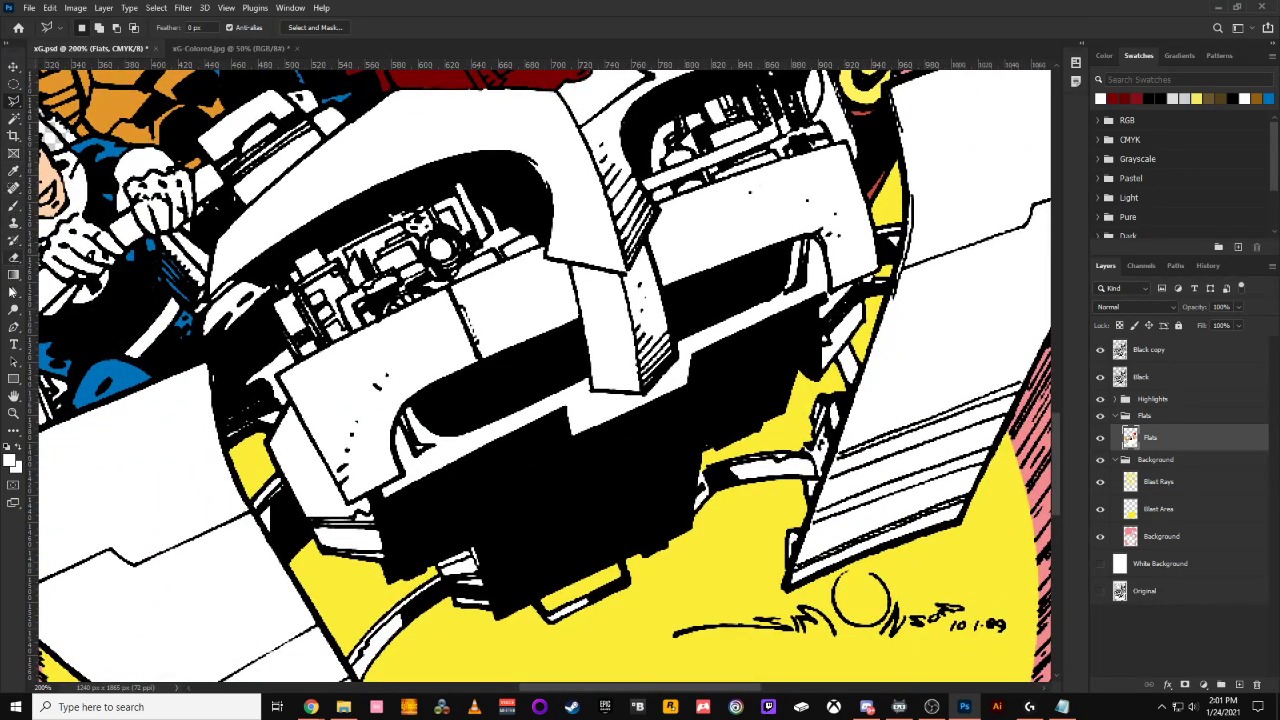
pyautogui.click(13, 312)
pyautogui.click(16, 326)
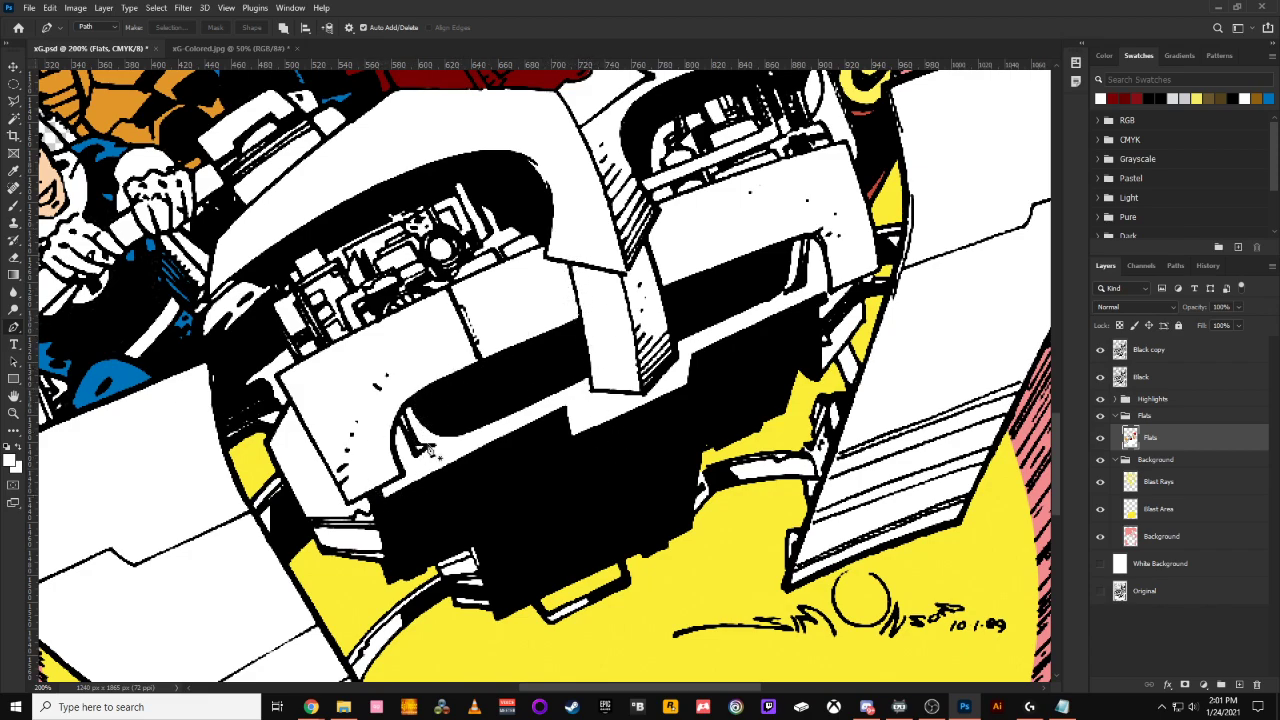
pyautogui.click(410, 401)
pyautogui.moveTo(393, 472)
pyautogui.mouseDown()
pyautogui.moveTo(395, 483)
pyautogui.moveTo(401, 466)
pyautogui.mouseUp()
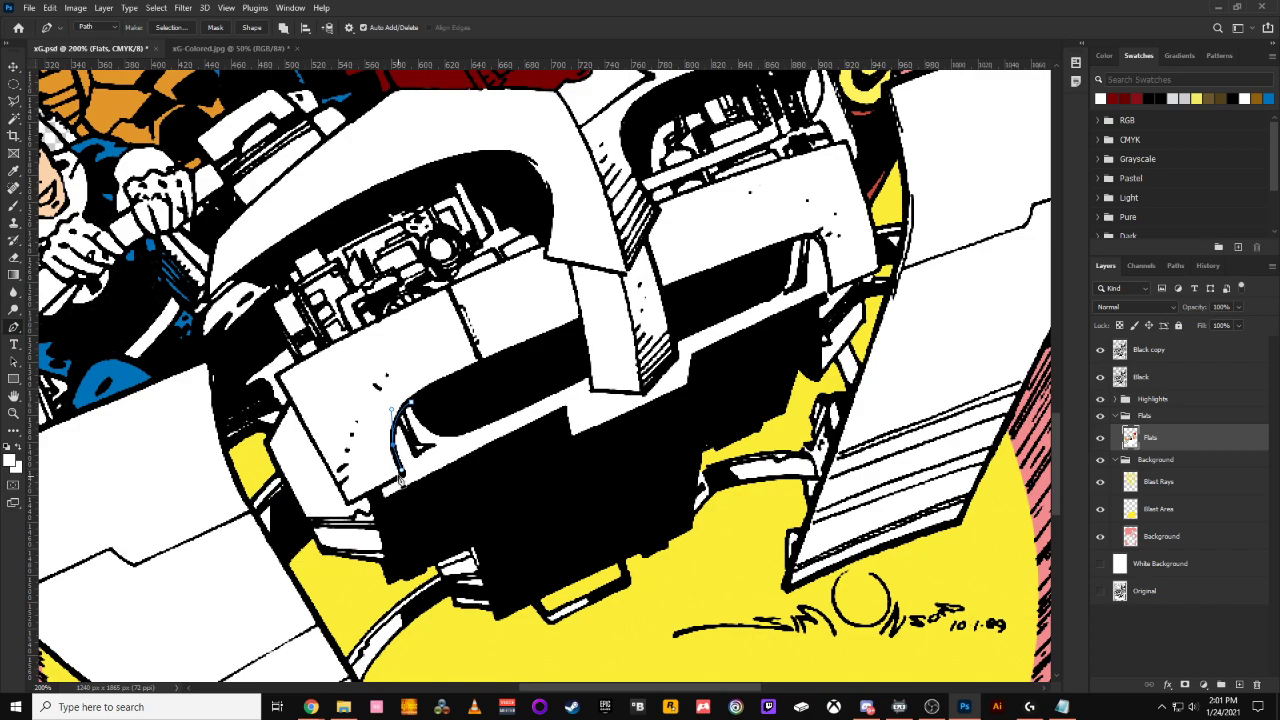
pyautogui.click(402, 474)
# Continue the pen path along the lower intake's bottom edge, through the black underside, to the intake's right end
pyautogui.click(378, 491)
pyautogui.click(377, 504)
pyautogui.click(555, 427)
pyautogui.moveTo(560, 469); pyautogui.dragTo(568, 470)
pyautogui.click(706, 377)
pyautogui.click(778, 320)
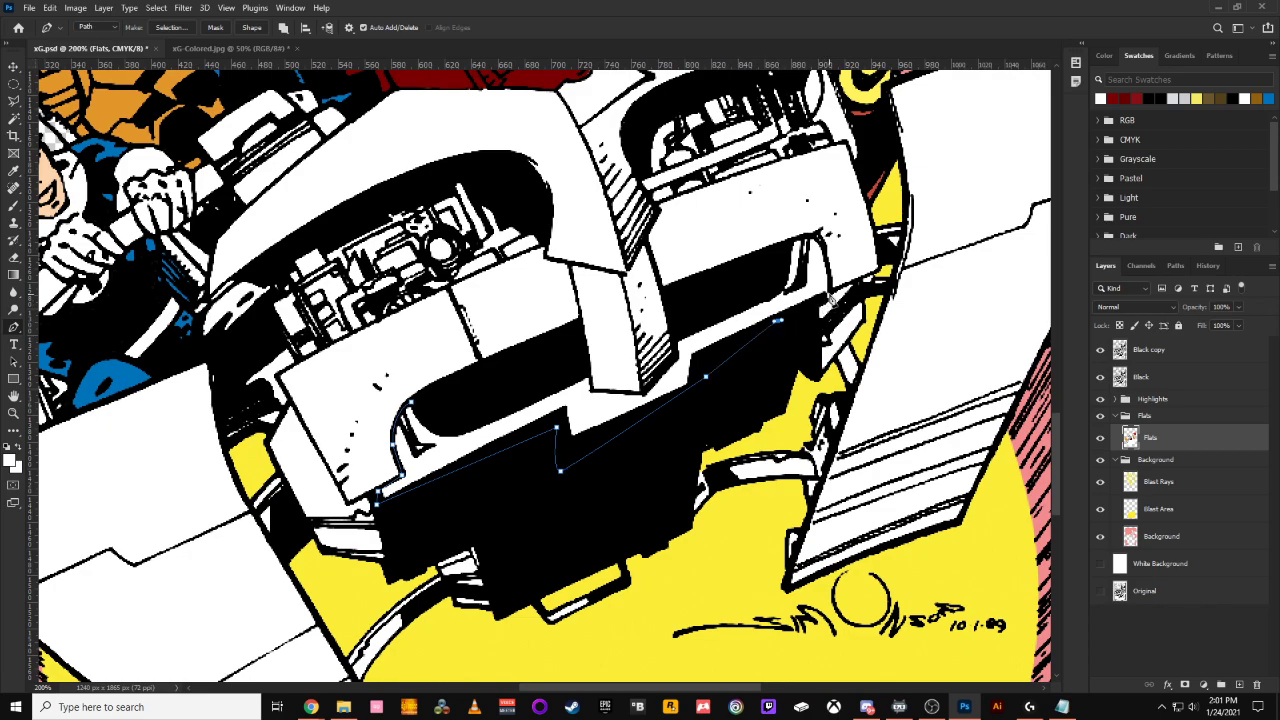
pyautogui.click(826, 298)
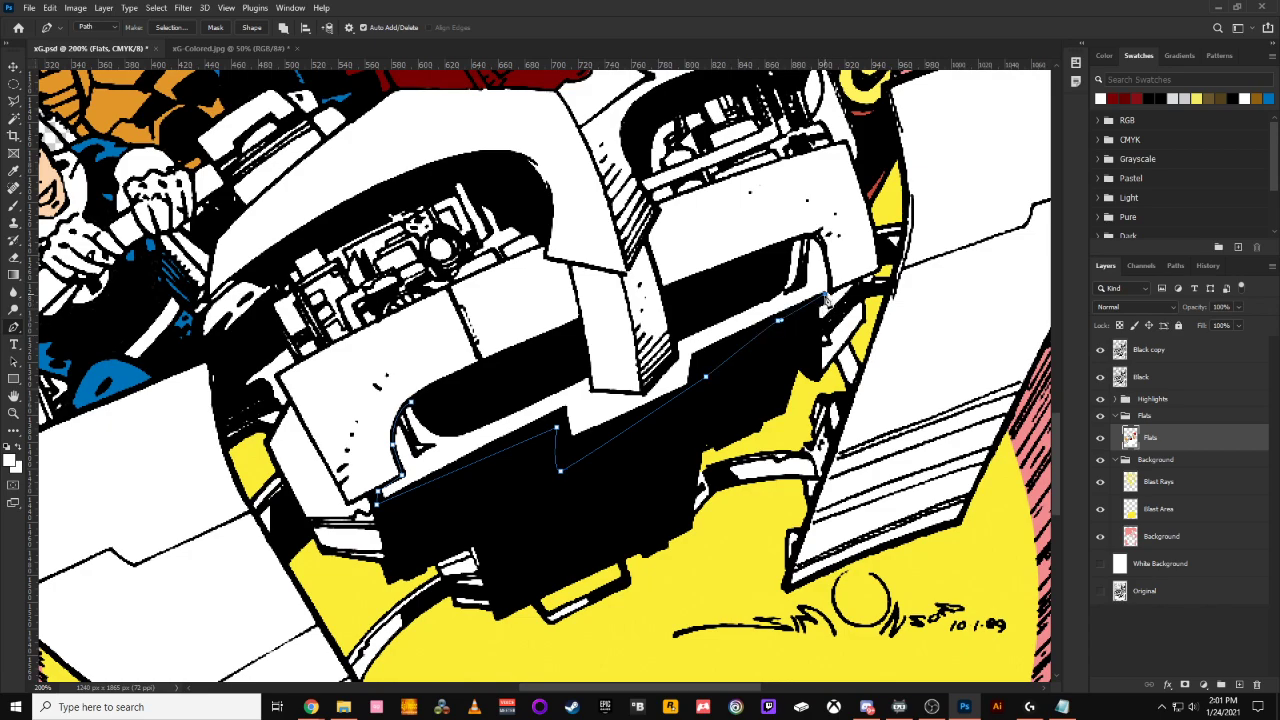
# Trace around the intake's right end, beneath the sled's center nose and along the upper edge, closing the path at its starting point
pyautogui.click(815, 236)
pyautogui.moveTo(815, 236); pyautogui.dragTo(785, 242)
pyautogui.click(663, 289)
pyautogui.click(677, 357)
pyautogui.click(643, 392)
pyautogui.click(592, 390)
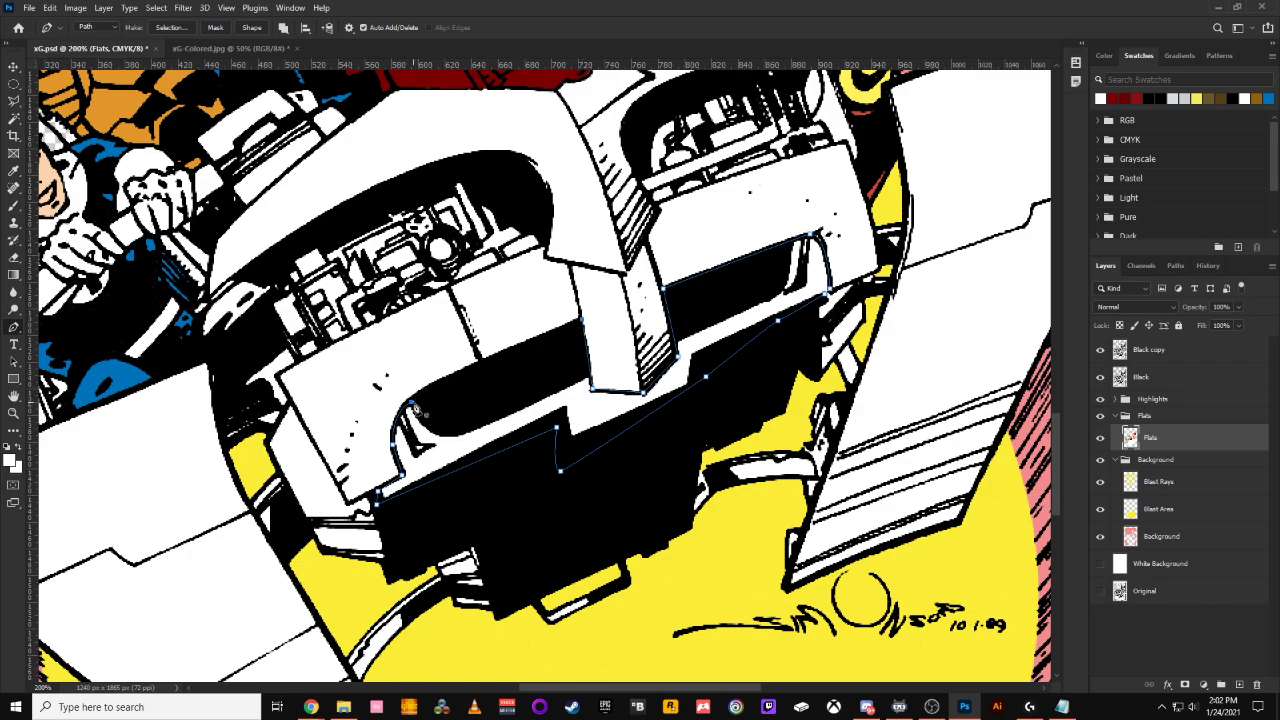
pyautogui.moveTo(412, 403); pyautogui.dragTo(402, 419)
# Load the lower intake's Work Path as a selection
pyautogui.click(1218, 56)
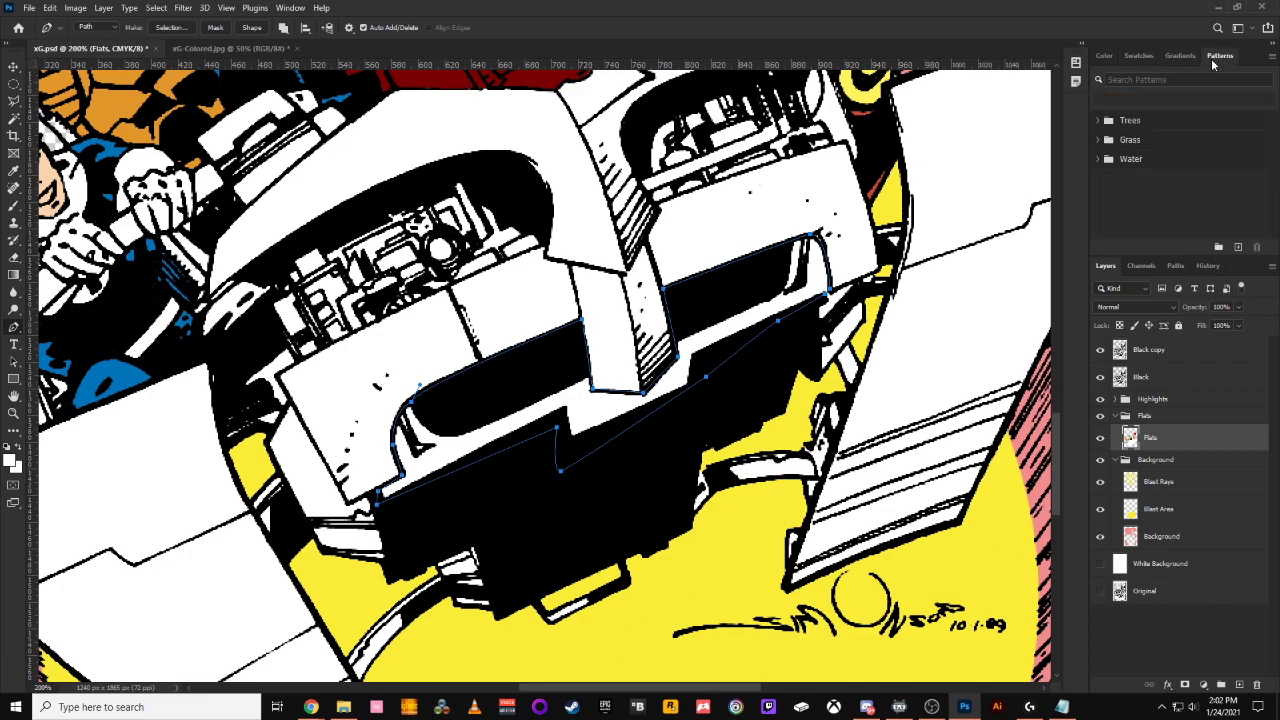
pyautogui.click(1170, 57)
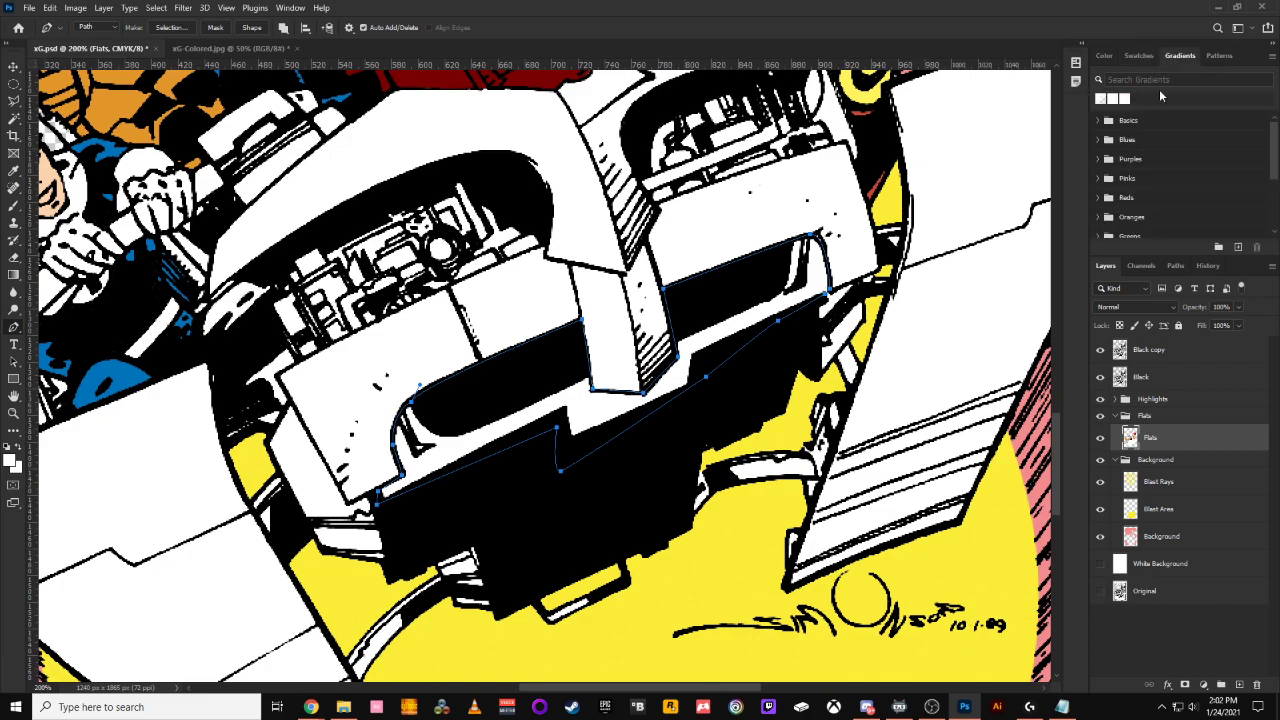
pyautogui.click(1170, 266)
pyautogui.keyDown('ctrl'); pyautogui.click(1099, 489); pyautogui.keyUp('ctrl')
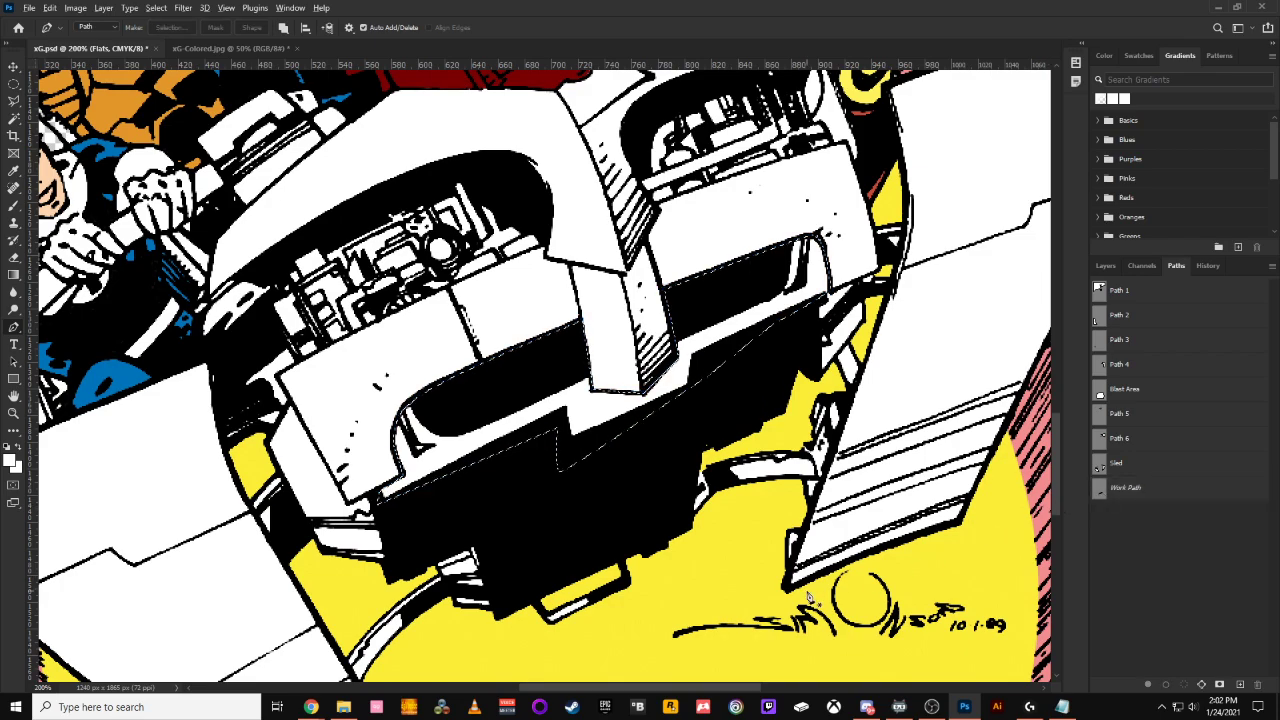
# Set the foreground color to 10% black (K 10) and fill the lower intake selection with it
pyautogui.click(10, 459)
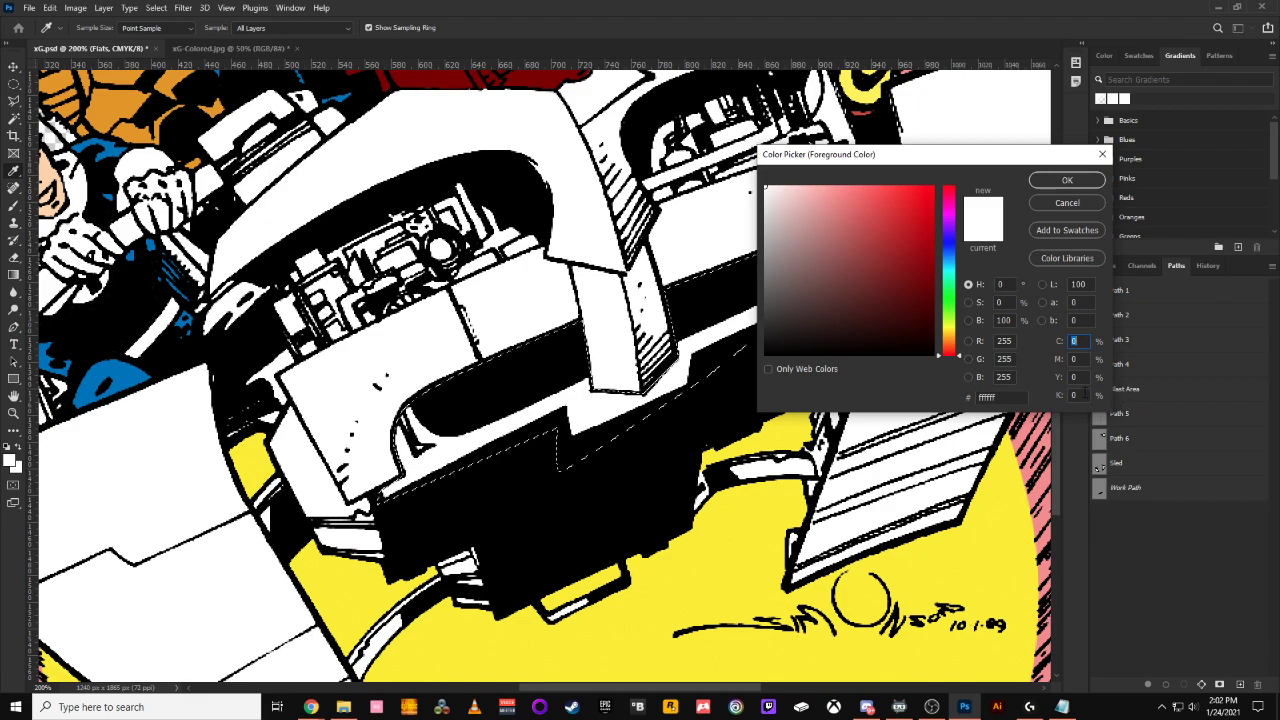
pyautogui.press('Return')
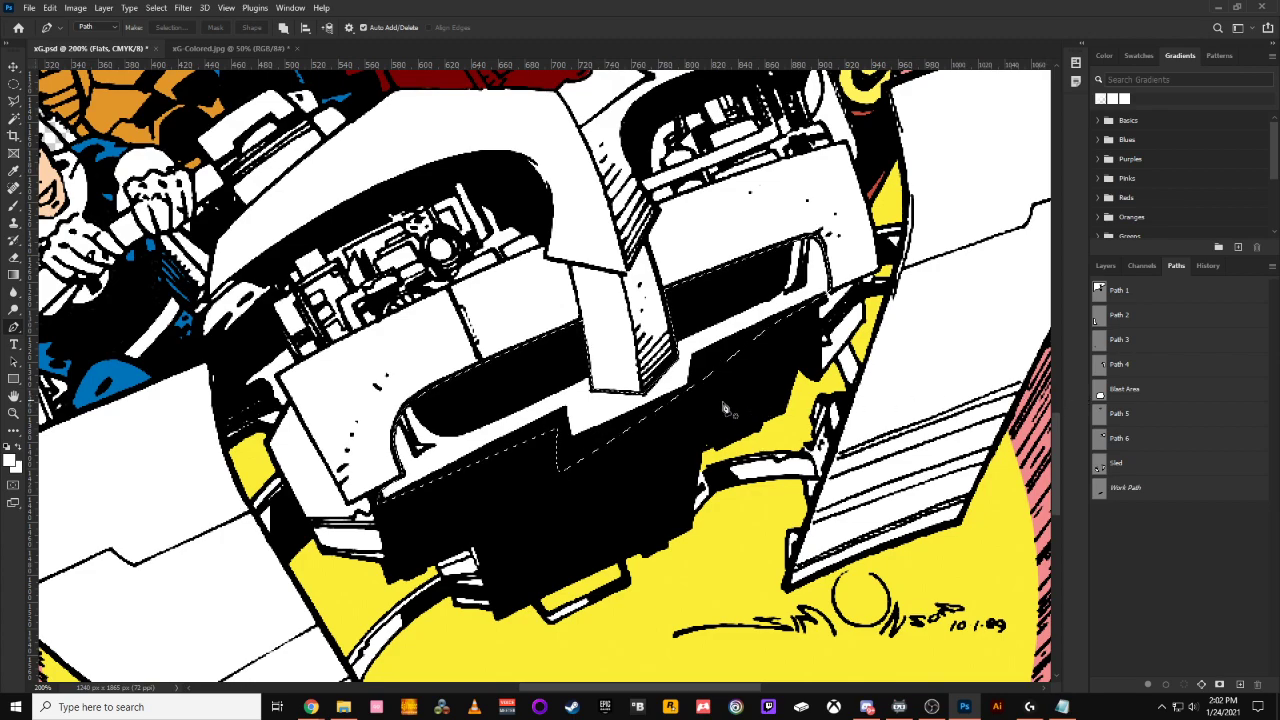
pyautogui.click(10, 460)
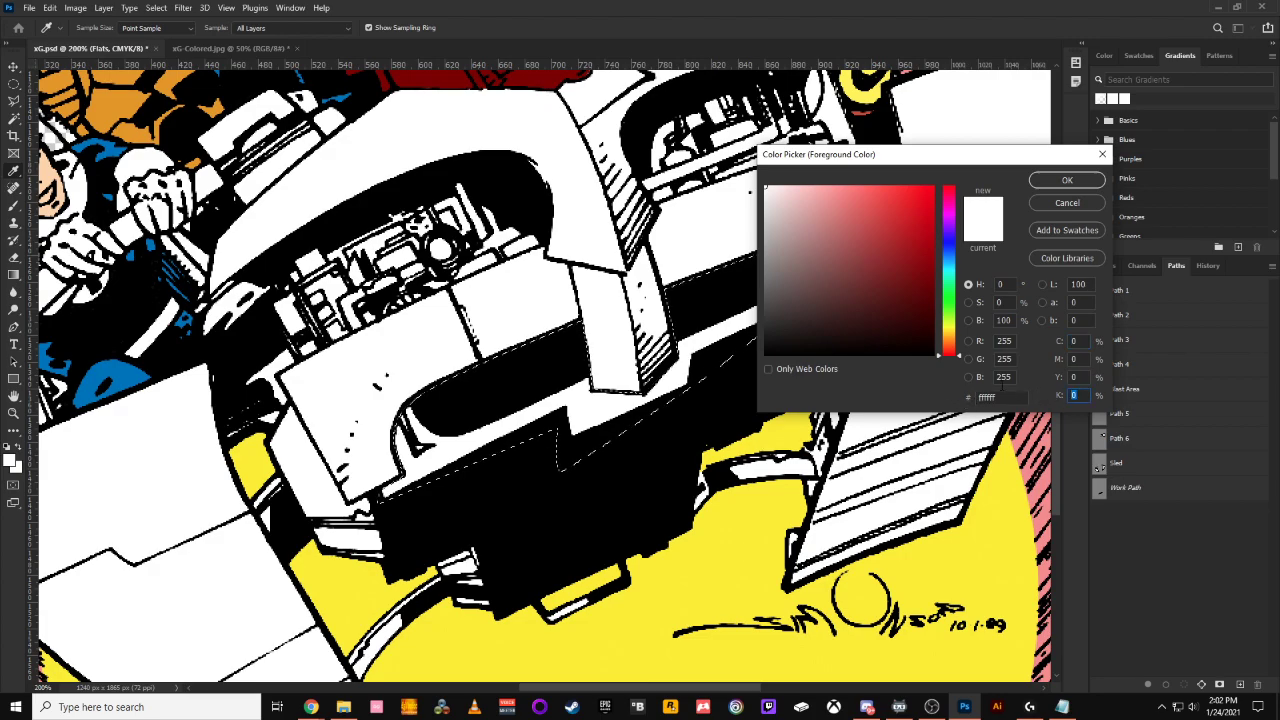
pyautogui.write('4')
pyautogui.press('Return')
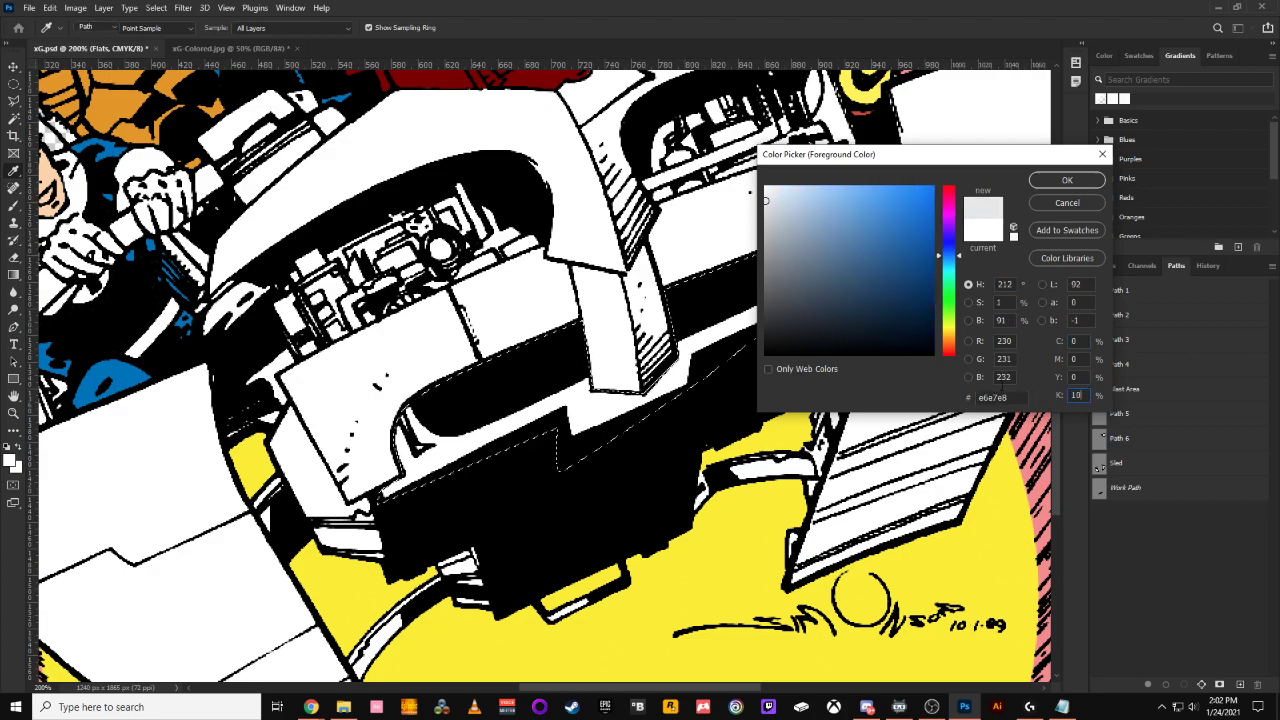
pyautogui.hotkey('ctrl', '-')
pyautogui.hotkey('ctrl', '-')
pyautogui.hotkey('ctrl', '-')
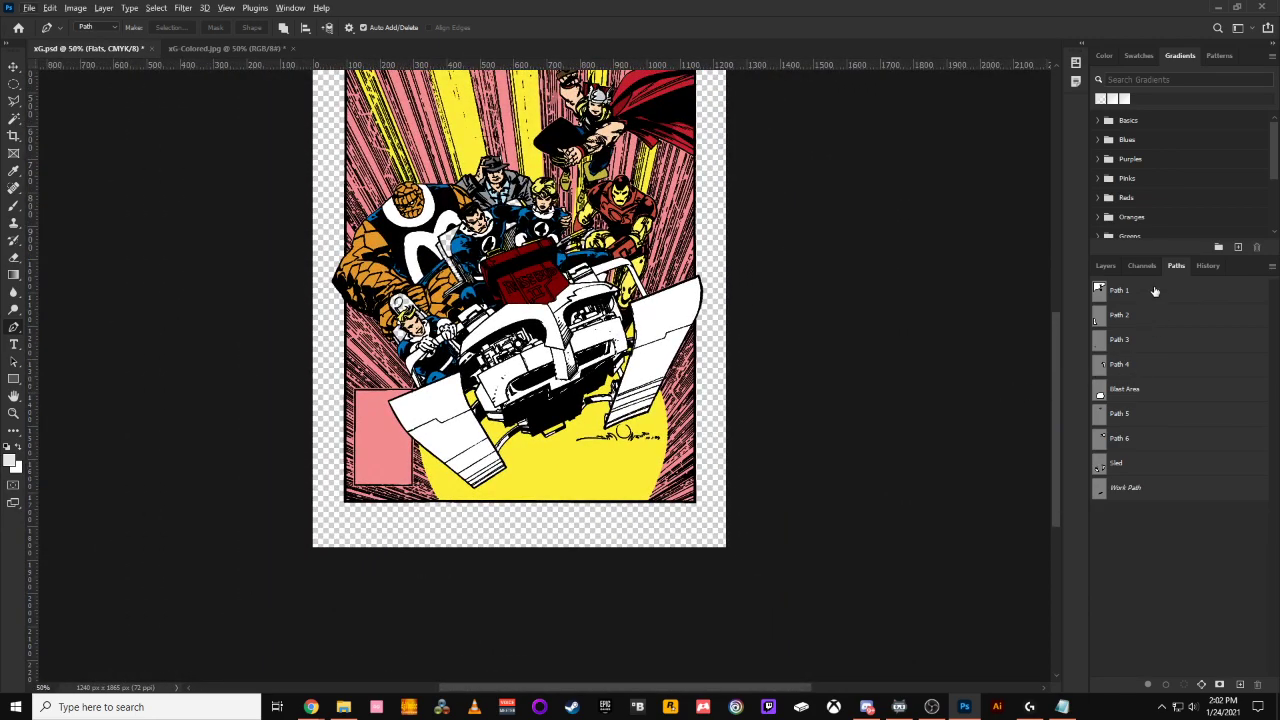
# Load the Sled path as a selection and fill the wings on the Flats layer with the light gray
pyautogui.click(1106, 266)
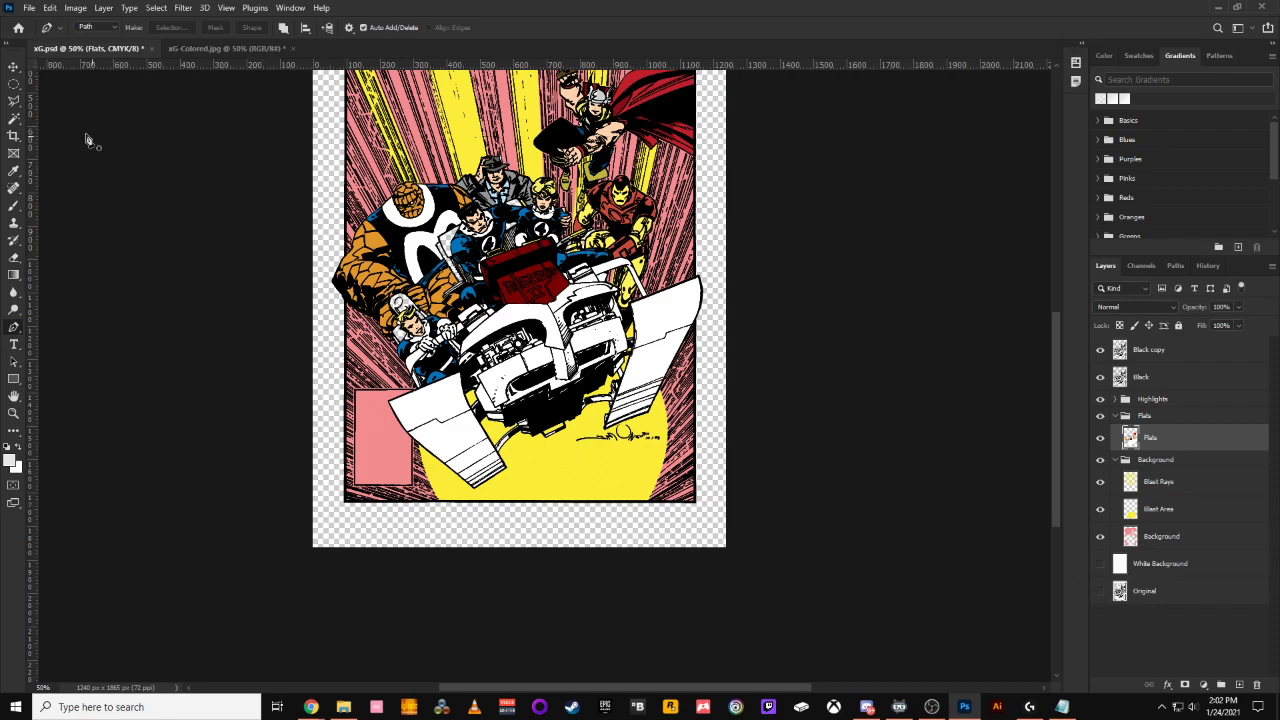
pyautogui.click(16, 118)
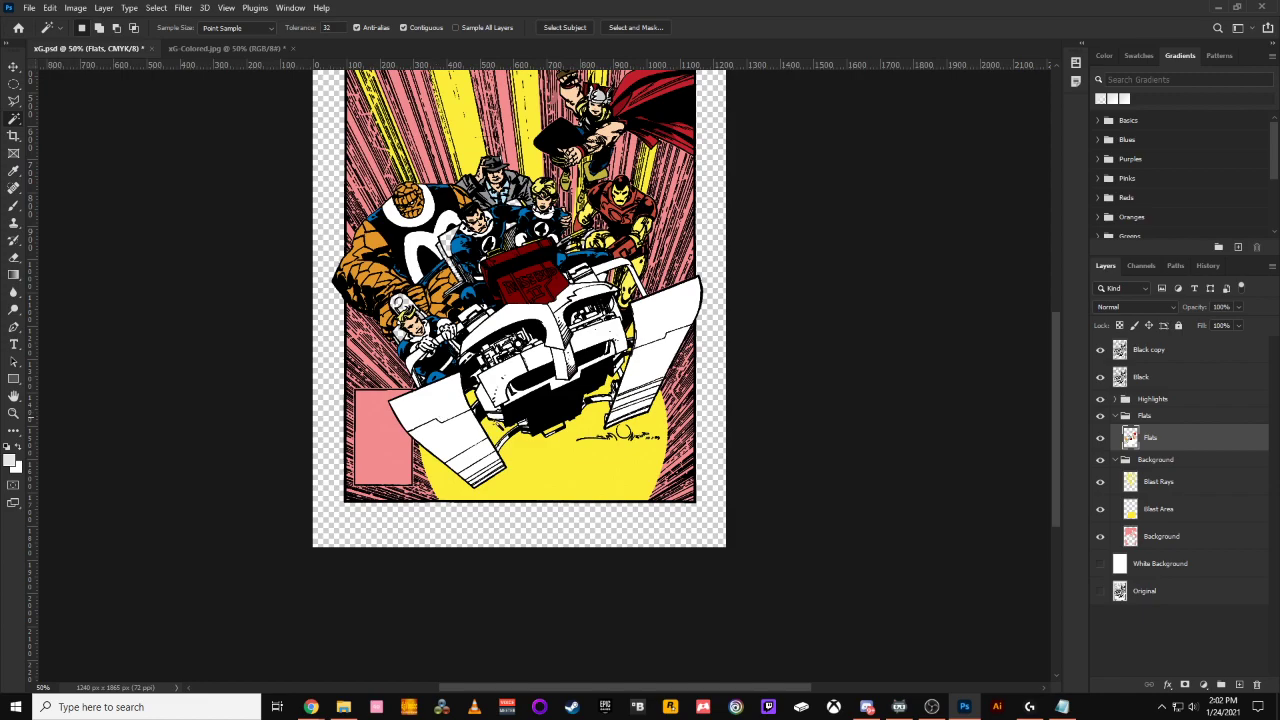
pyautogui.click(1175, 266)
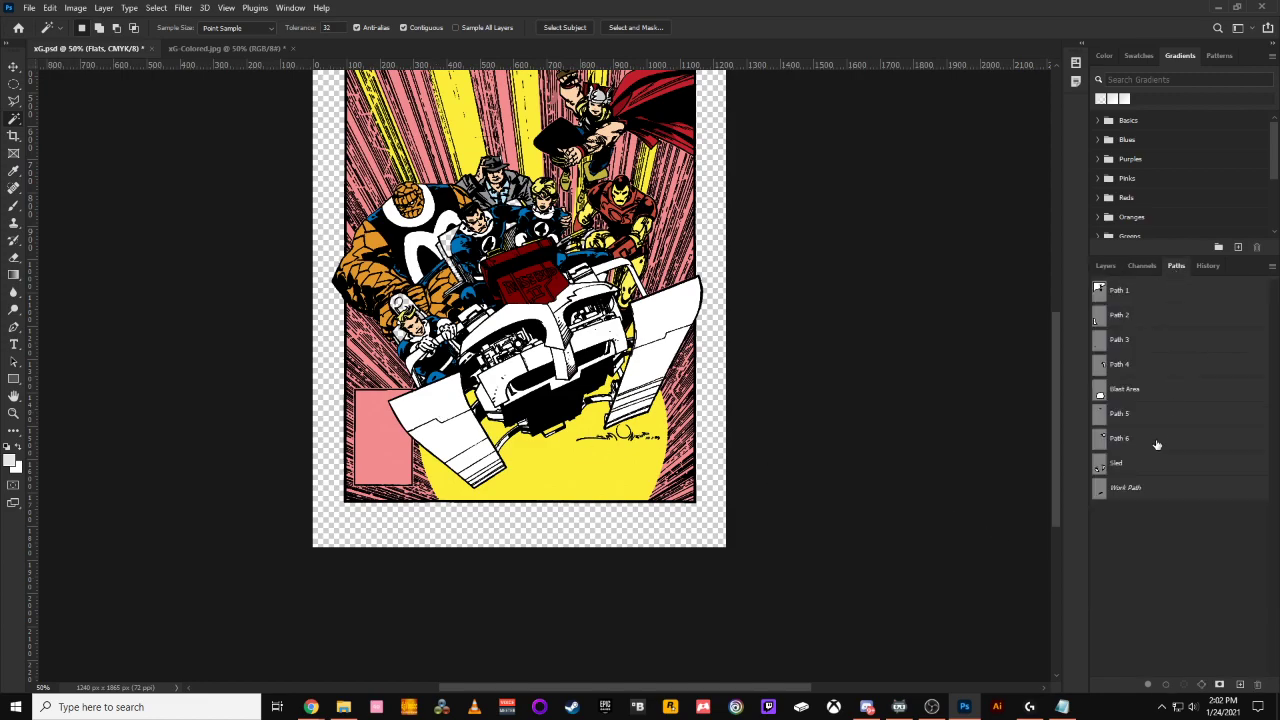
pyautogui.click(1099, 465)
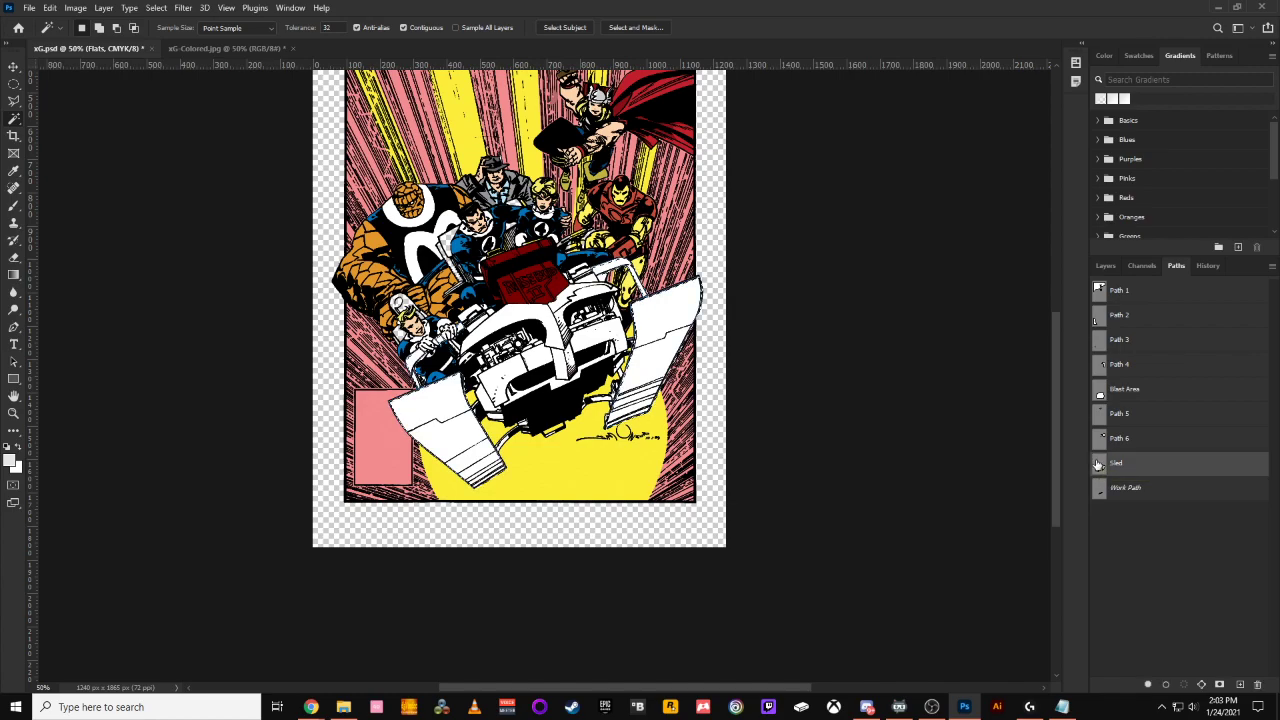
pyautogui.click(1105, 266)
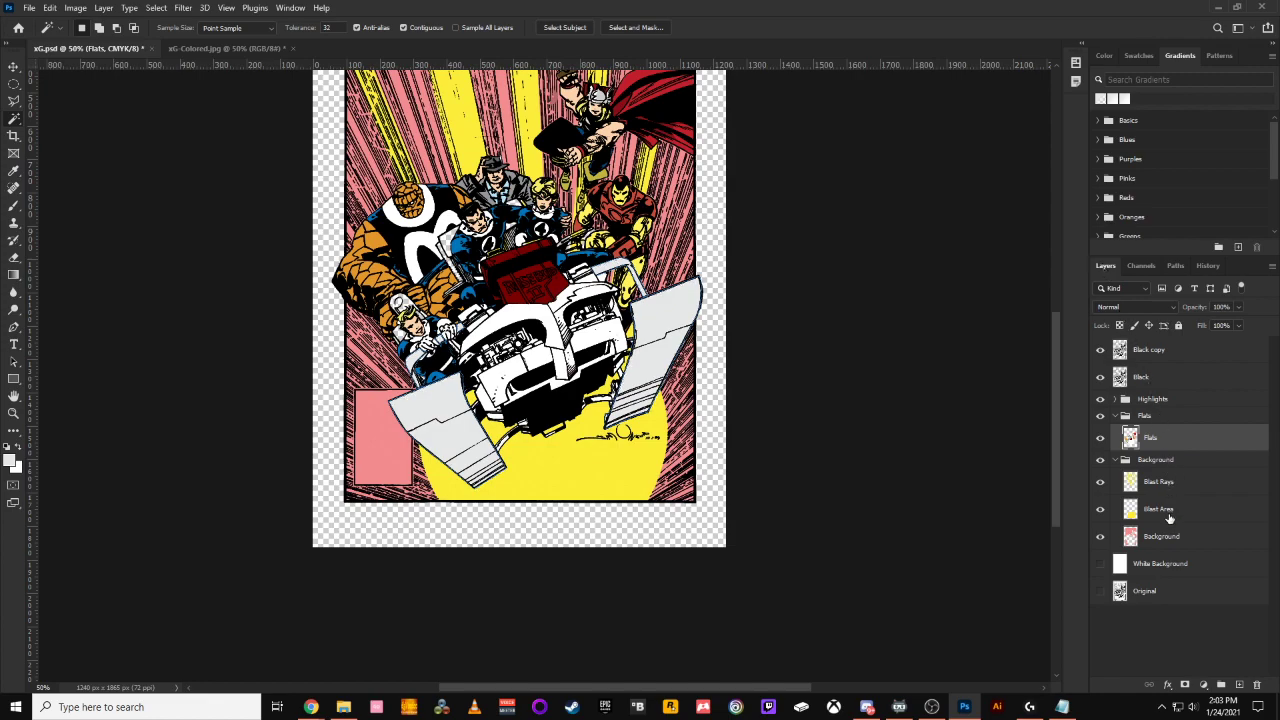
# Reload the lower intake's Work Path as a selection and refill the intake with a darker gray than the wings
pyautogui.click(1175, 266)
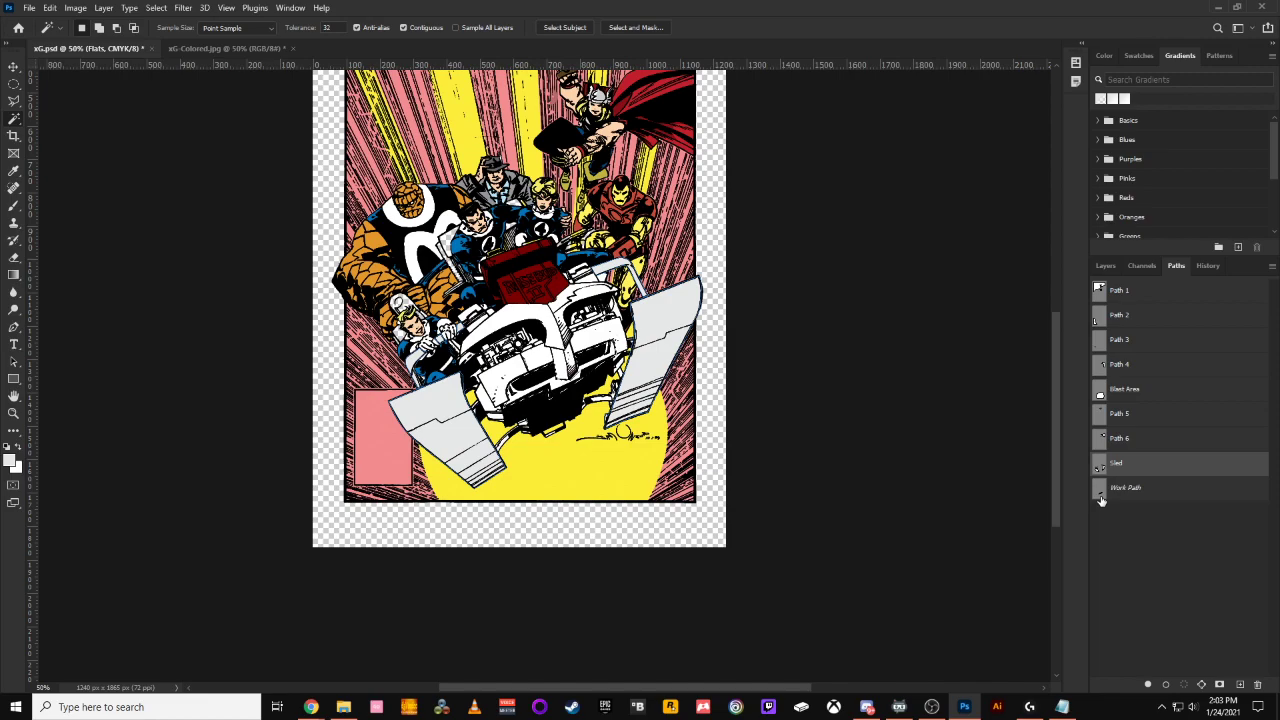
pyautogui.click(1105, 266)
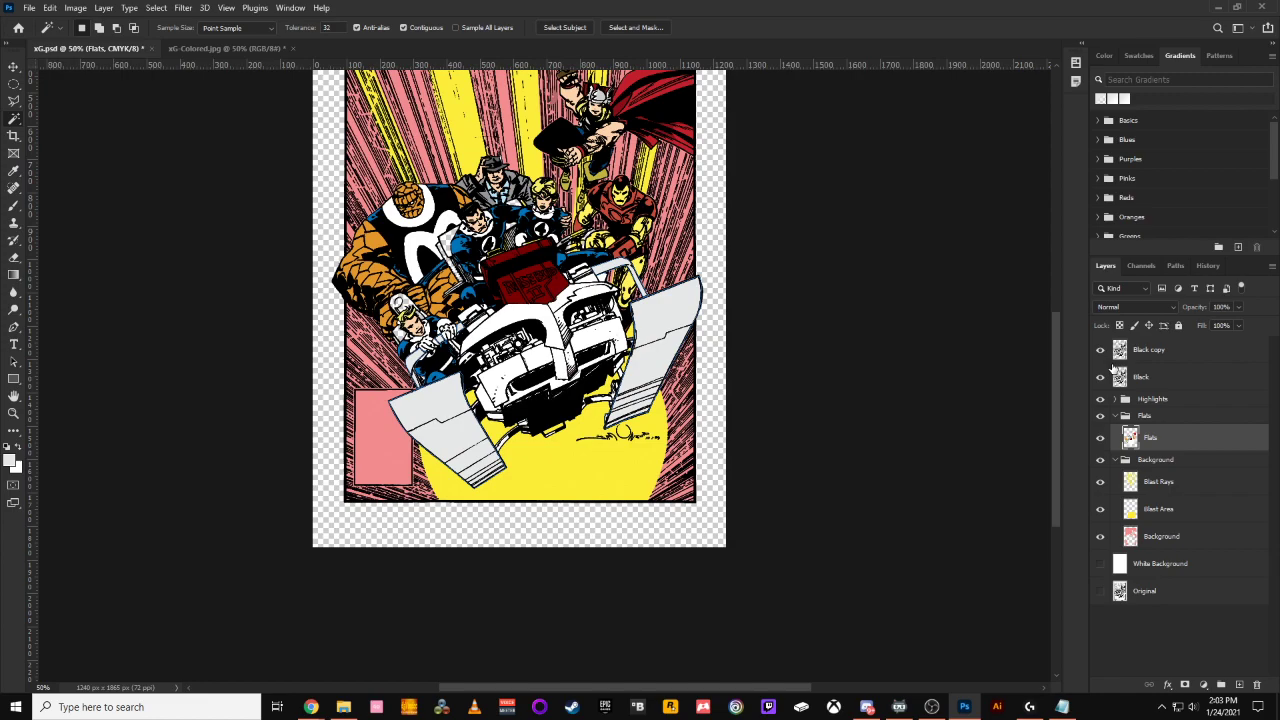
pyautogui.click(10, 460)
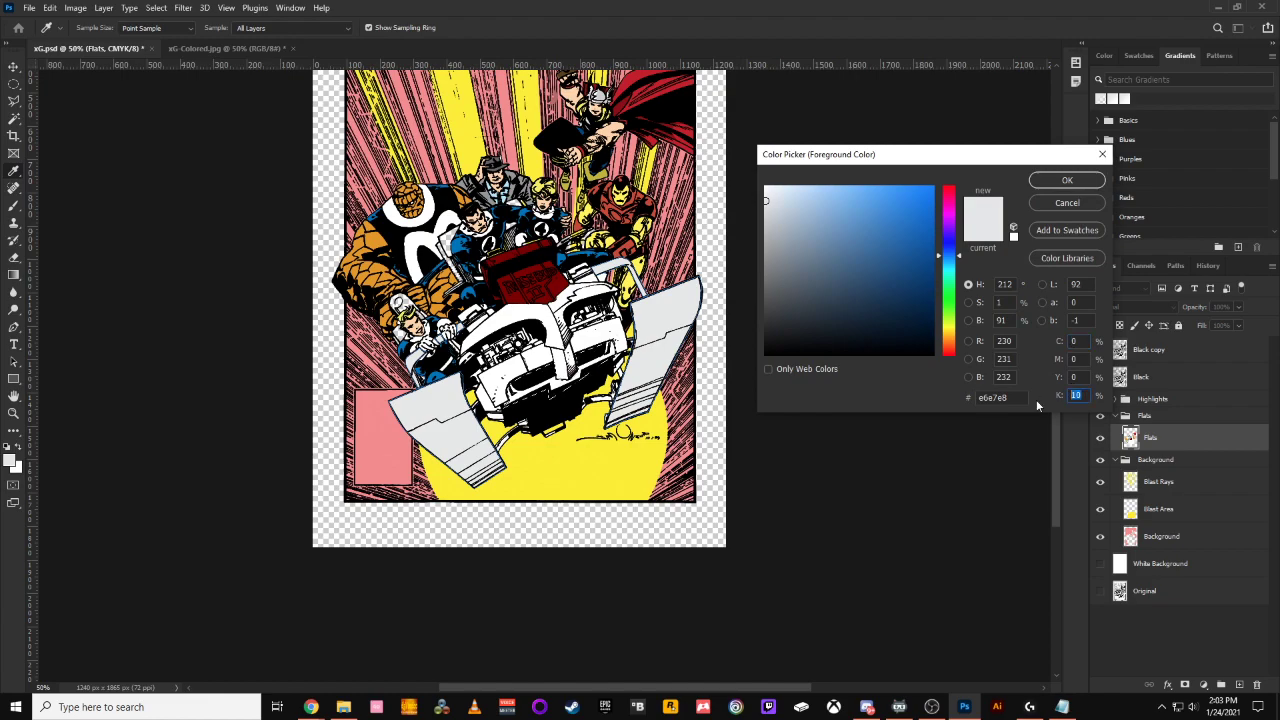
pyautogui.press('Return')
pyautogui.press('w')
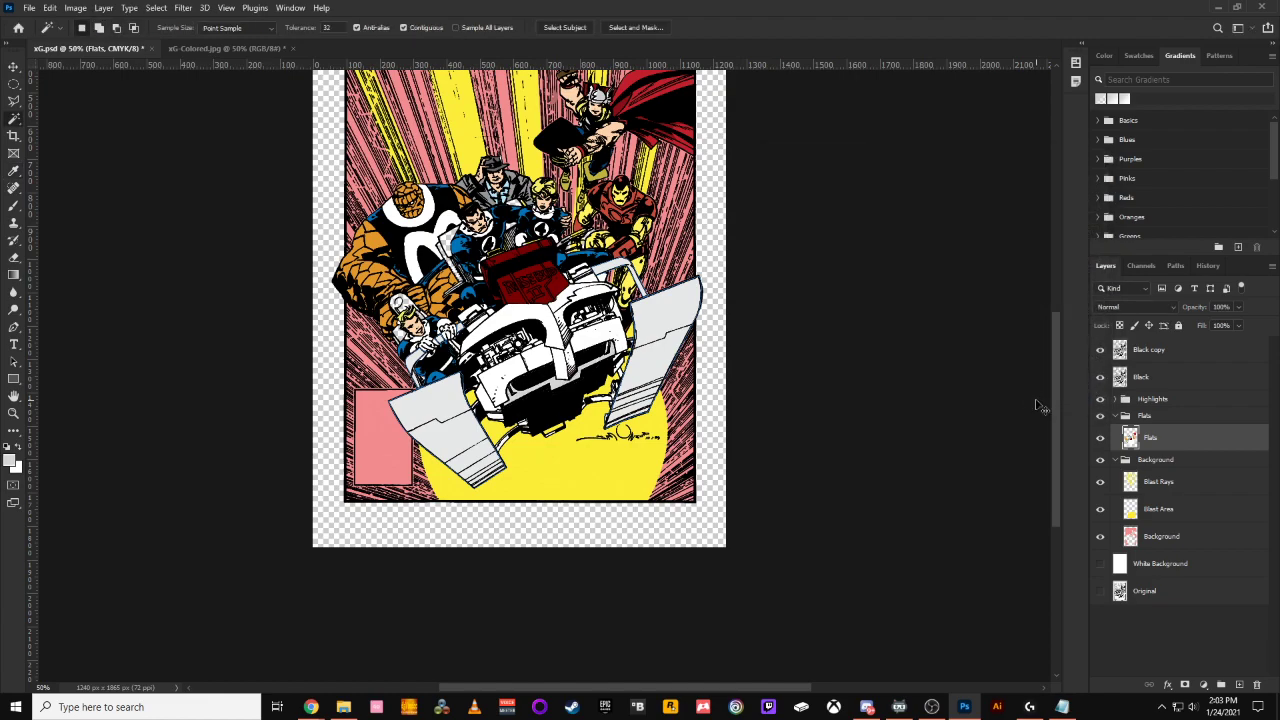
pyautogui.hotkey('ctrl', '+')
pyautogui.hotkey('ctrl', '+')
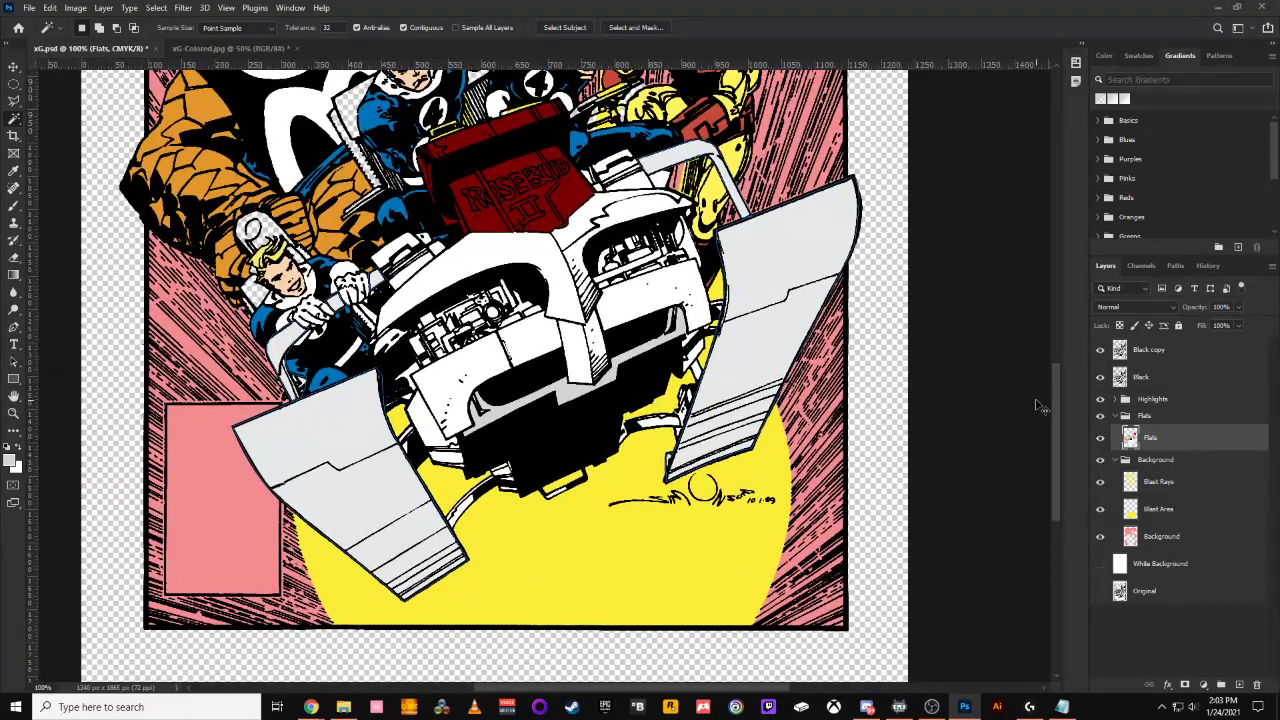
pyautogui.hotkey('ctrl', '+')
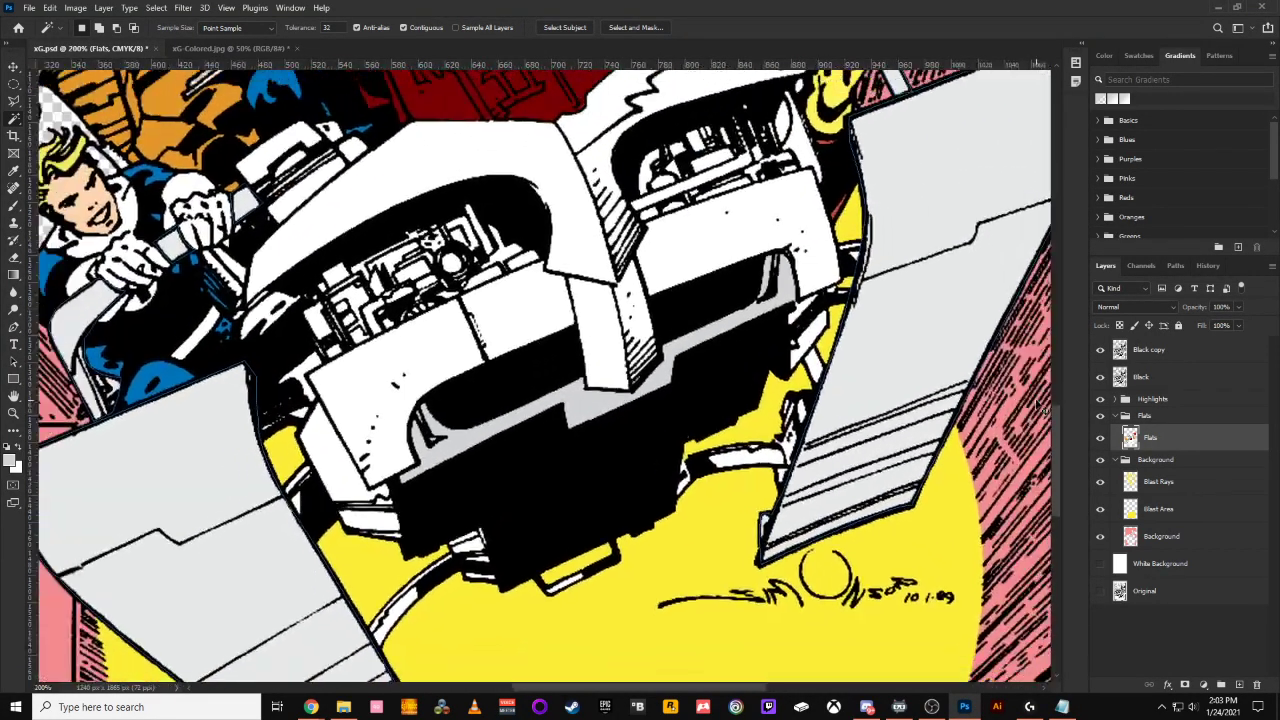
pyautogui.hotkey('ctrl', '-')
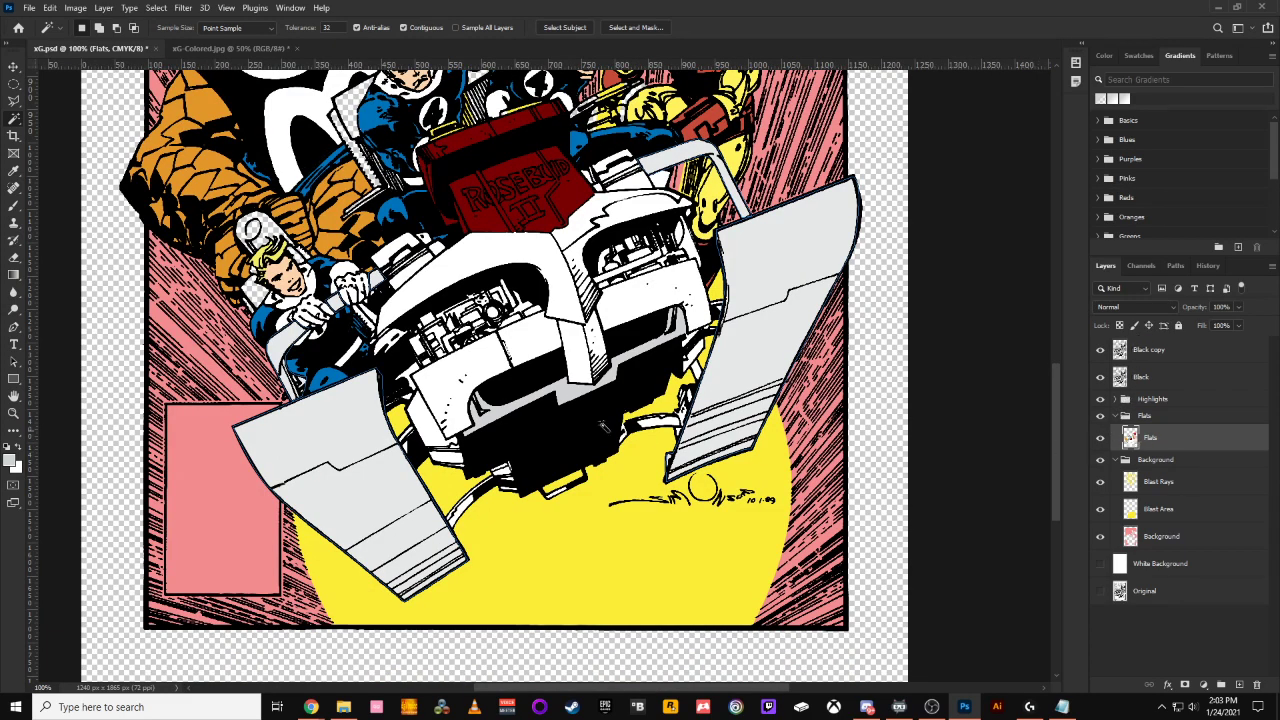
pyautogui.click(476, 272)
pyautogui.press('Delete')
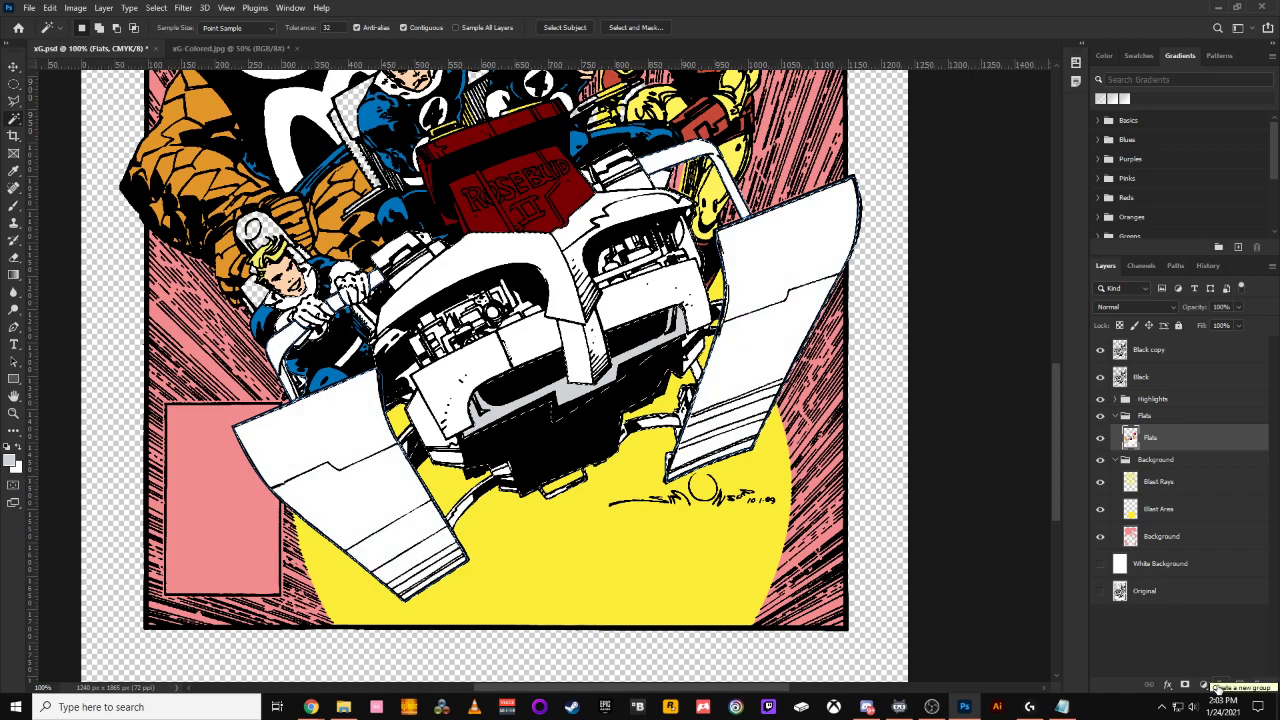
pyautogui.hotkey('ctrl', 'z')
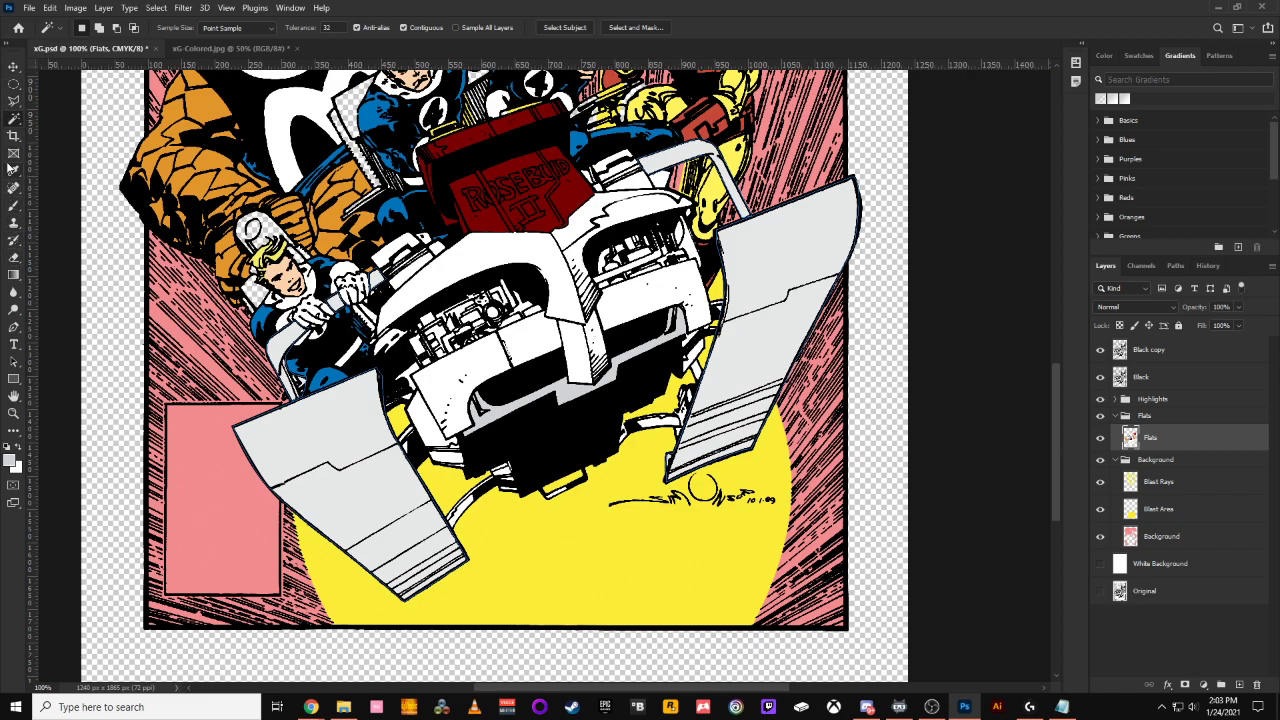
# Begin a Pen tool path around the sled's main body, outlining the raised block beside the blond driver's hands
pyautogui.click(14, 328)
pyautogui.hotkey('ctrl', '+')
pyautogui.moveTo(343, 398); pyautogui.dragTo(471, 496)
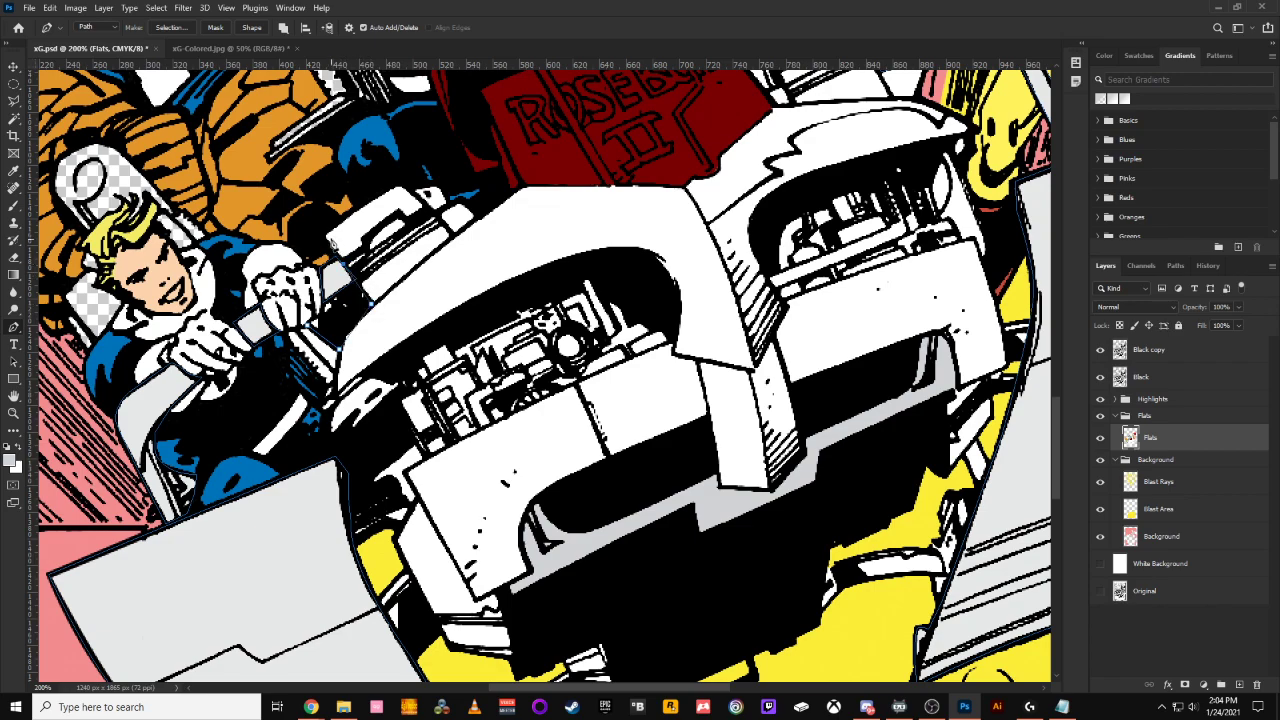
pyautogui.click(325, 239)
pyautogui.click(447, 184)
pyautogui.click(499, 189)
pyautogui.hotkey('ctrl', 'z')
pyautogui.click(525, 187)
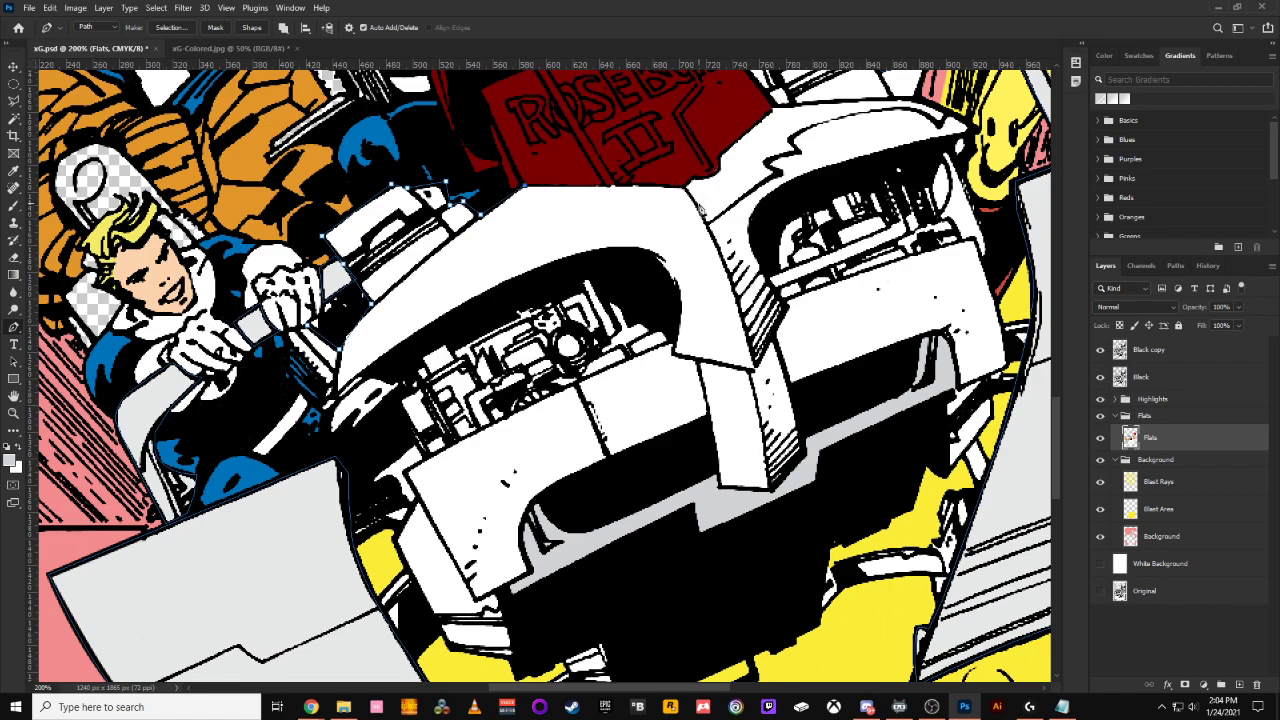
# Extend the body path beneath the red ROSEBUD II panel, around the right raised block and down past the right engine opening
pyautogui.click(685, 187)
pyautogui.click(719, 173)
pyautogui.moveTo(720, 163); pyautogui.dragTo(442, 352)
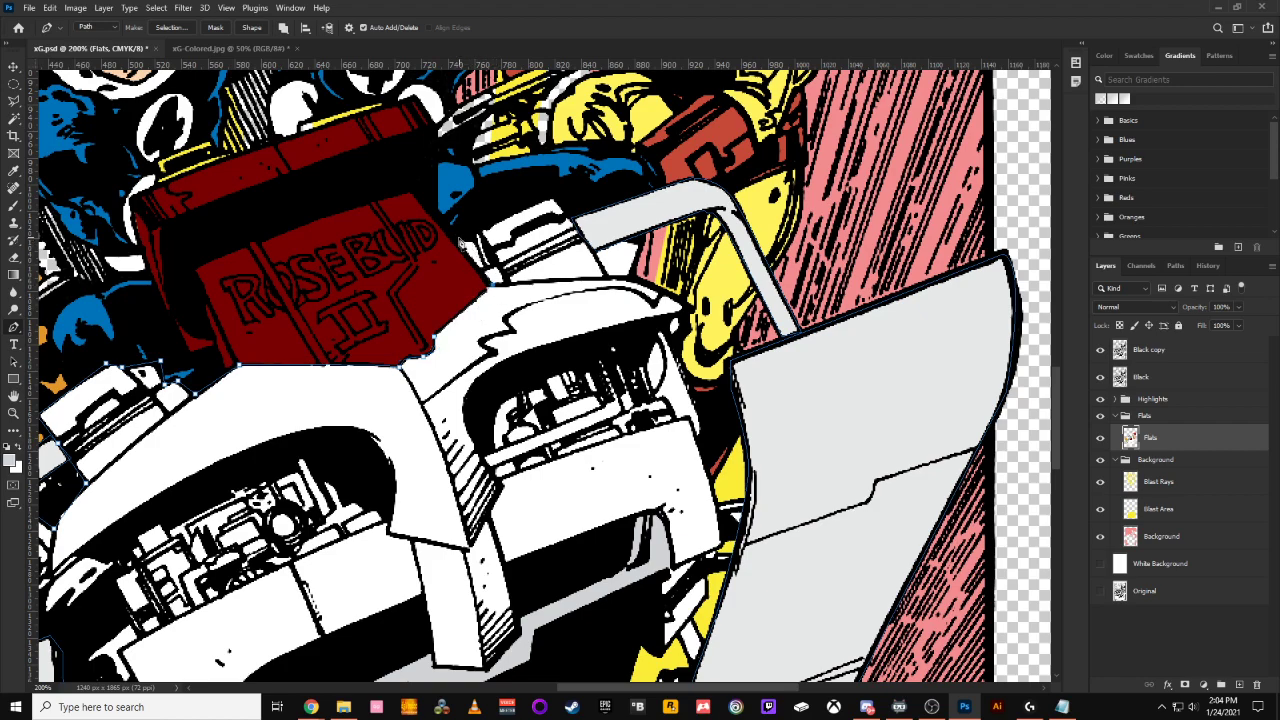
pyautogui.click(451, 238)
pyautogui.click(556, 194)
pyautogui.click(607, 284)
pyautogui.click(706, 420)
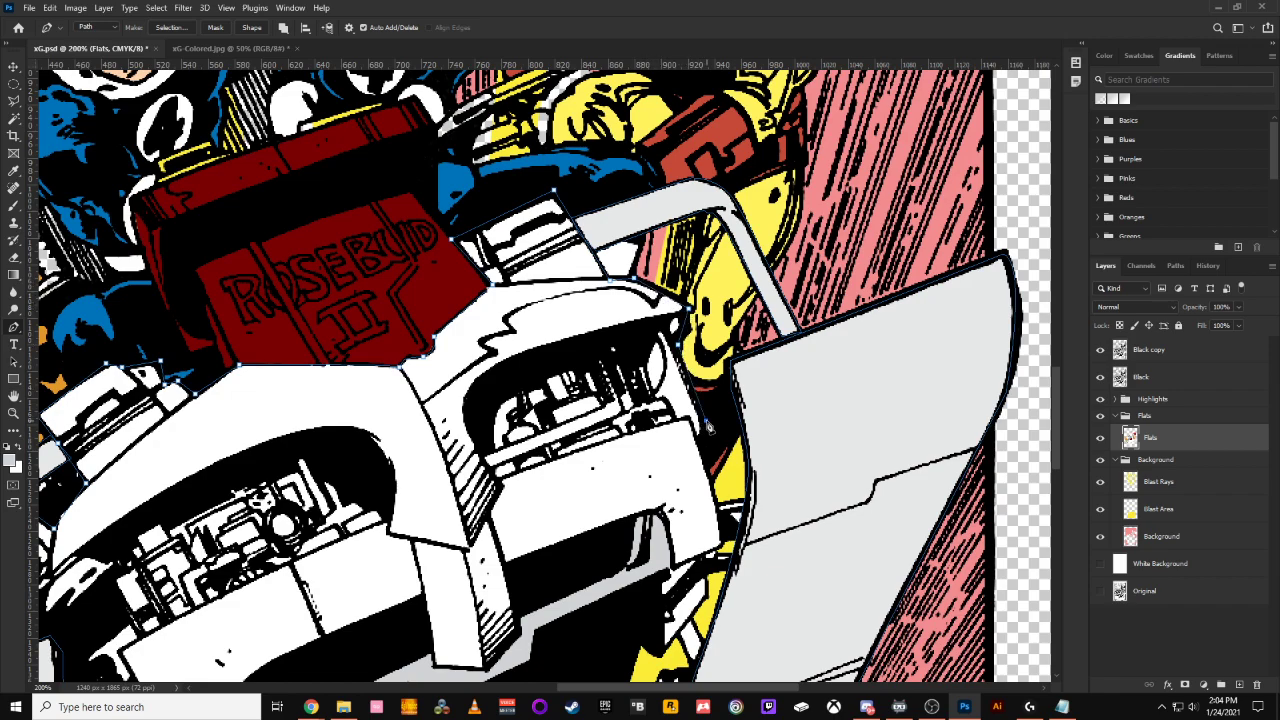
# Continue the body path down the sled's right side and around the small connector to the right wing
pyautogui.click(705, 463)
pyautogui.click(717, 505)
pyautogui.click(716, 551)
pyautogui.click(658, 508)
pyautogui.scroll(-5, 697, 530)
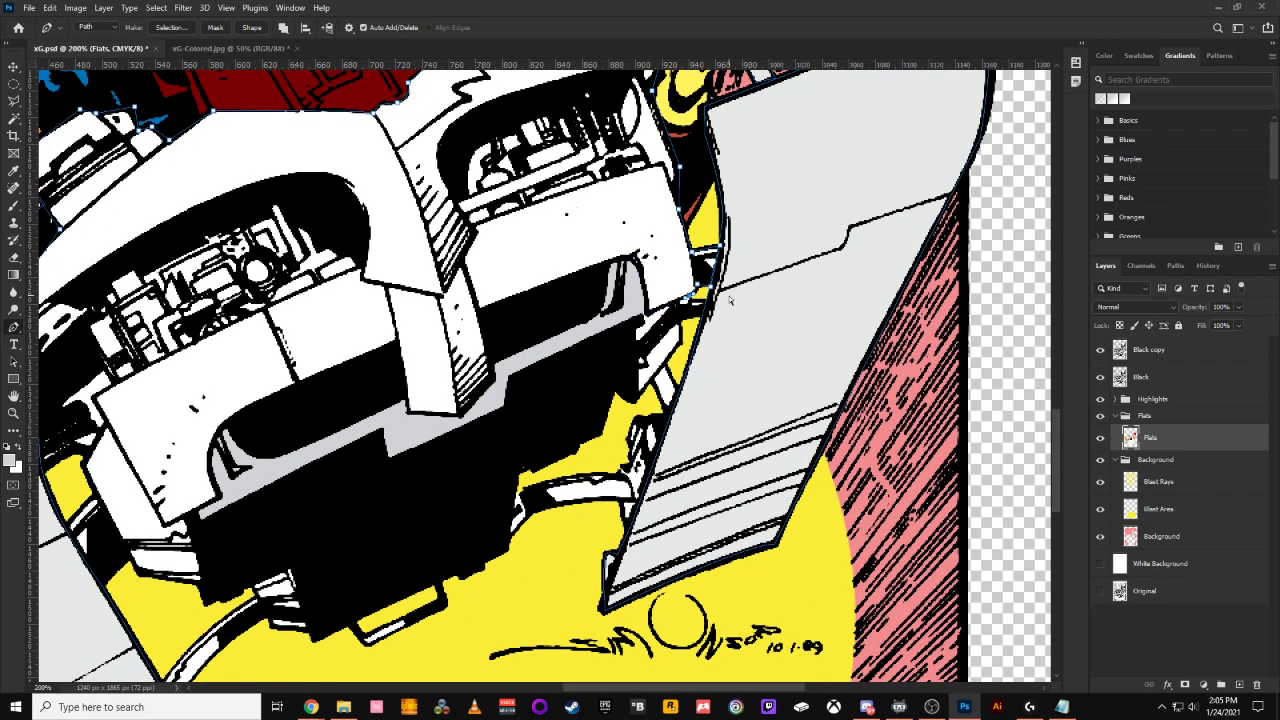
pyautogui.click(675, 300)
# Trace the struts beside the right wing and follow the lower curved strut back to the black underside
pyautogui.hotkey('ctrl', '+')
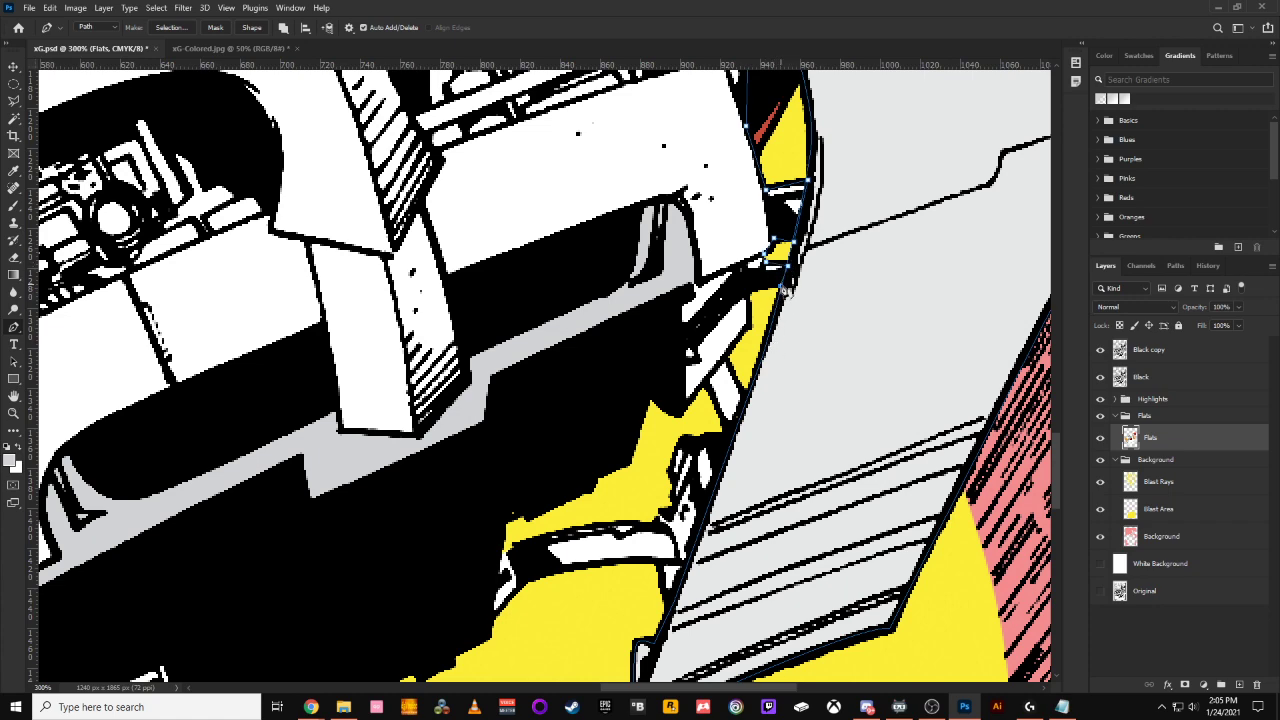
pyautogui.click(748, 292)
pyautogui.click(745, 396)
pyautogui.click(670, 605)
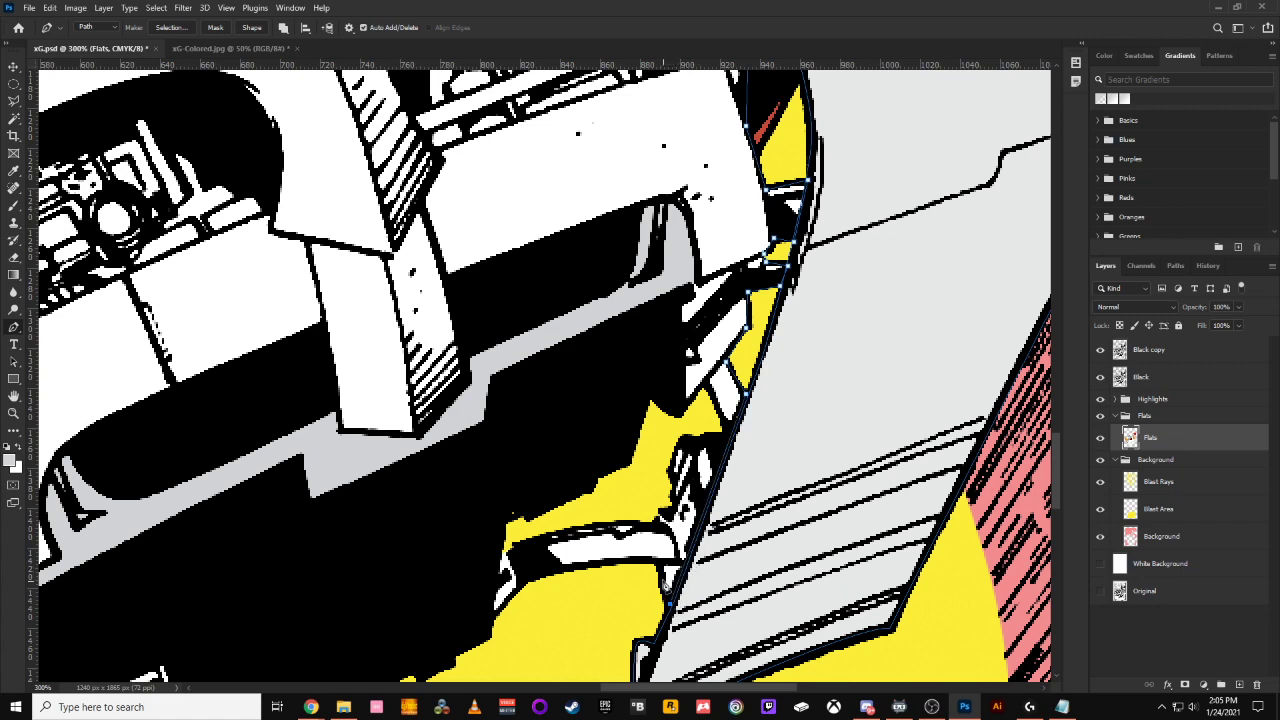
pyautogui.click(656, 564)
pyautogui.click(556, 569)
pyautogui.moveTo(492, 622); pyautogui.dragTo(465, 667)
pyautogui.moveTo(458, 588); pyautogui.dragTo(712, 428)
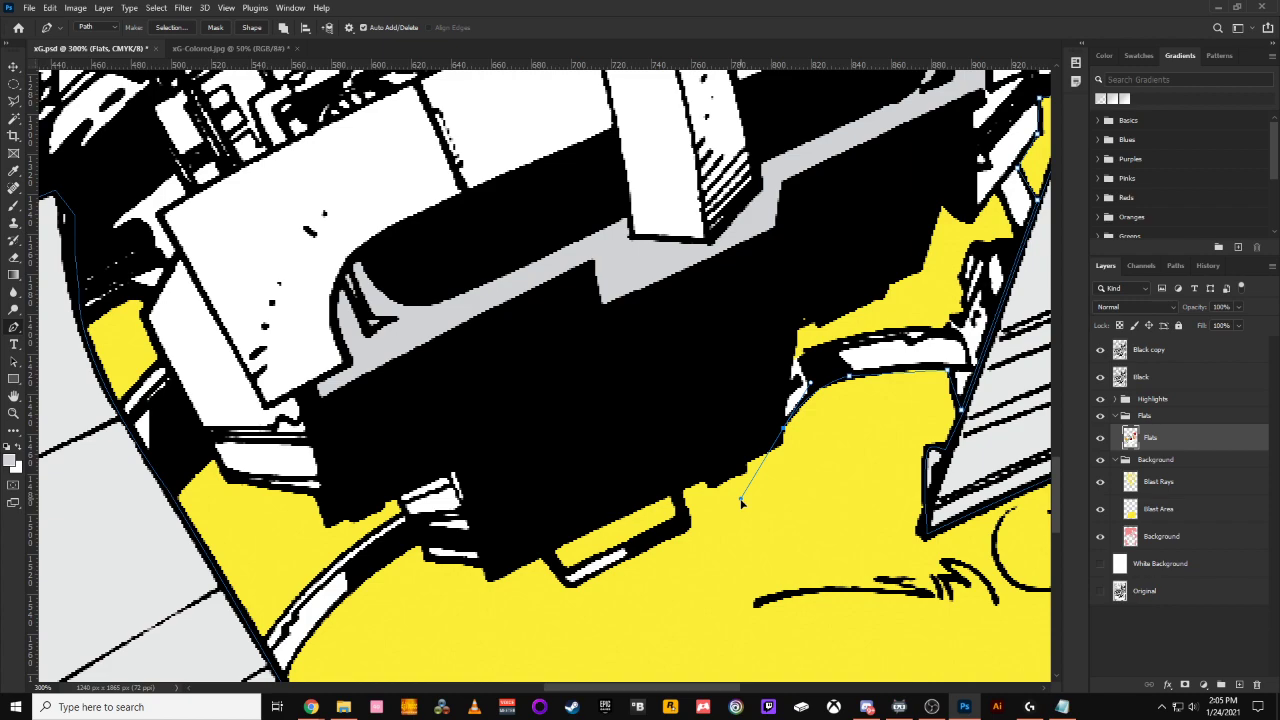
# Carry the body path through the black underside and around the lower left white panel
pyautogui.click(704, 459)
pyautogui.click(501, 538)
pyautogui.click(443, 437)
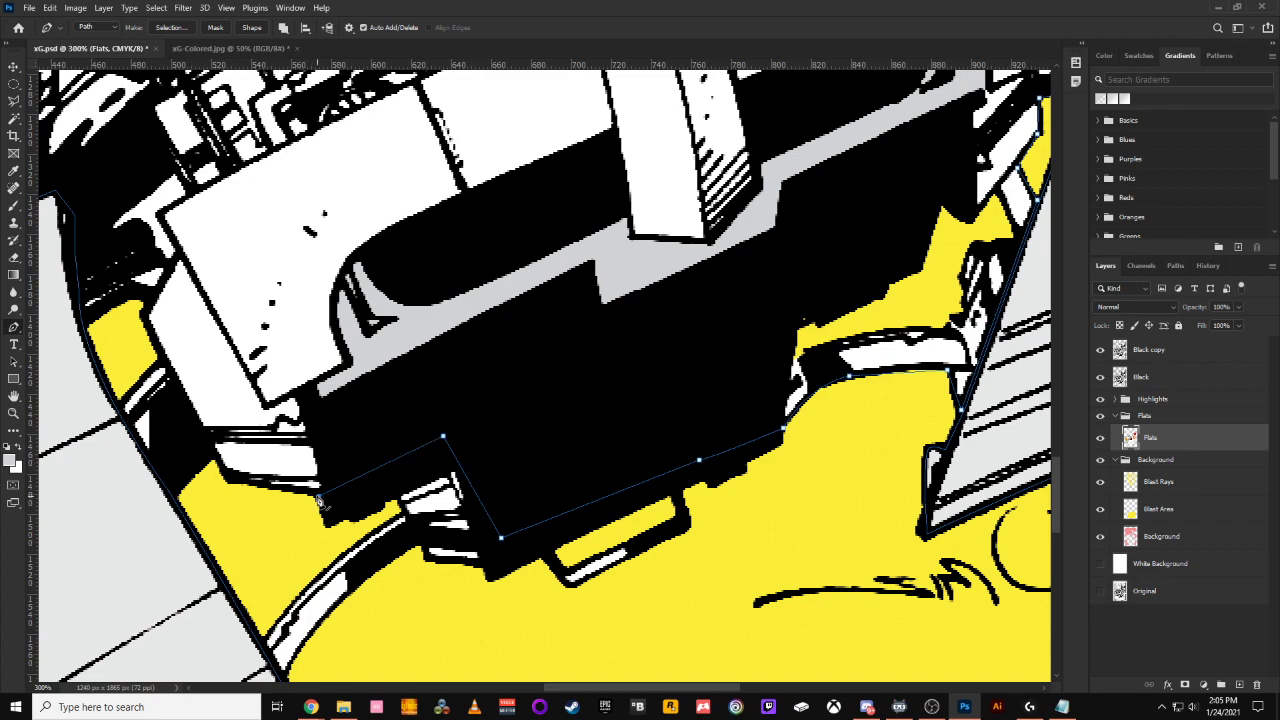
pyautogui.click(319, 497)
pyautogui.click(225, 478)
pyautogui.click(213, 442)
# Trace the body path along the left wing and around the yellow gap, ending through the black area beside the blond driver
pyautogui.click(165, 479)
pyautogui.click(118, 410)
pyautogui.click(127, 286)
pyautogui.click(83, 316)
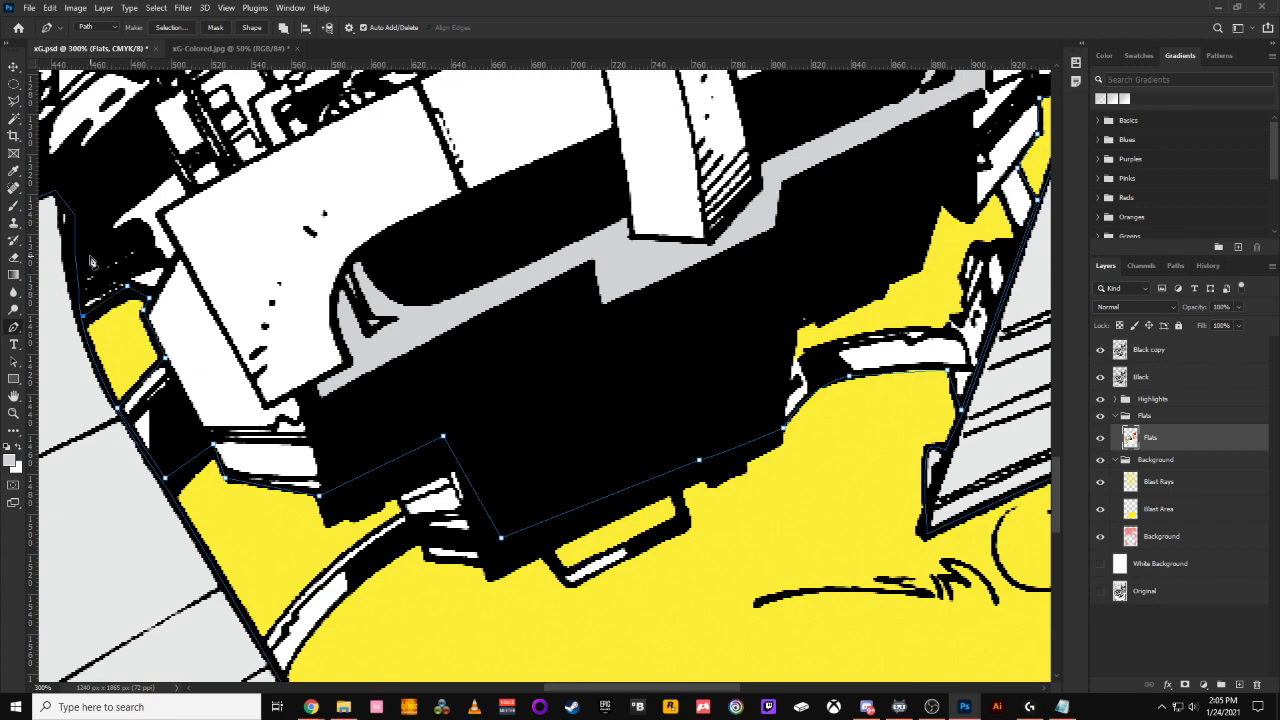
pyautogui.moveTo(79, 253); pyautogui.dragTo(122, 176)
pyautogui.moveTo(259, 193); pyautogui.dragTo(425, 436)
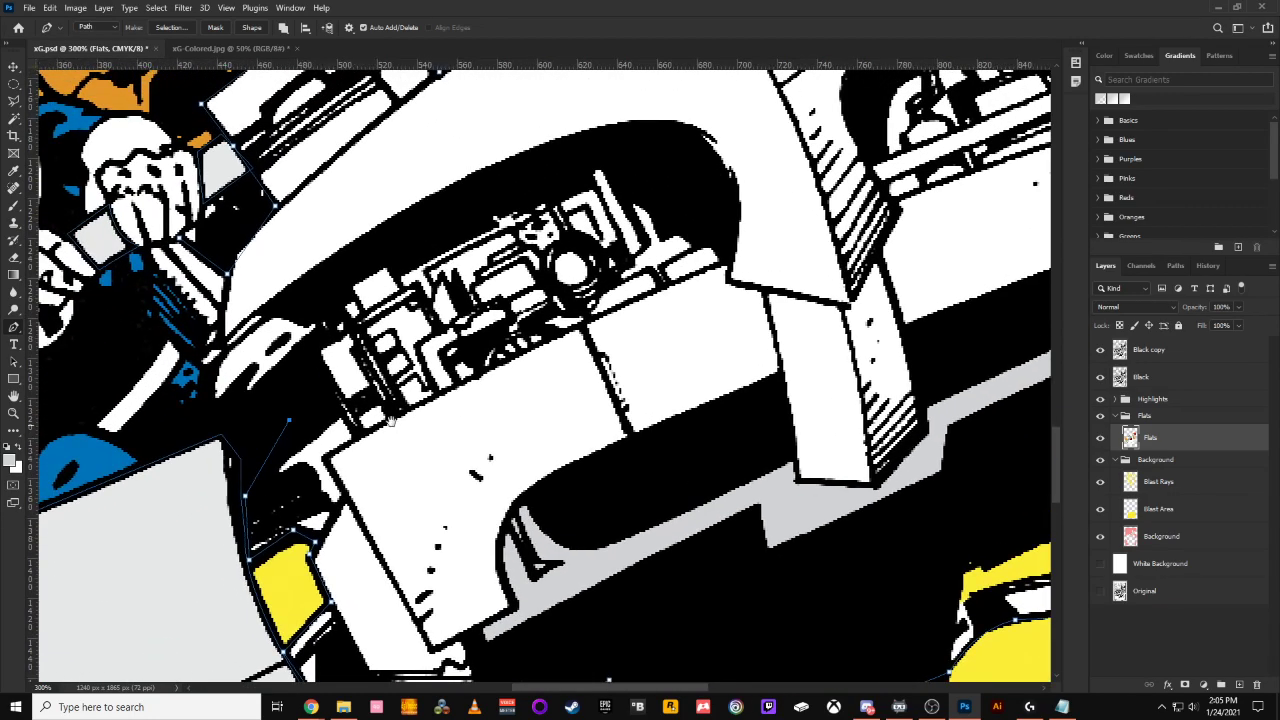
pyautogui.moveTo(215, 408); pyautogui.dragTo(481, 428)
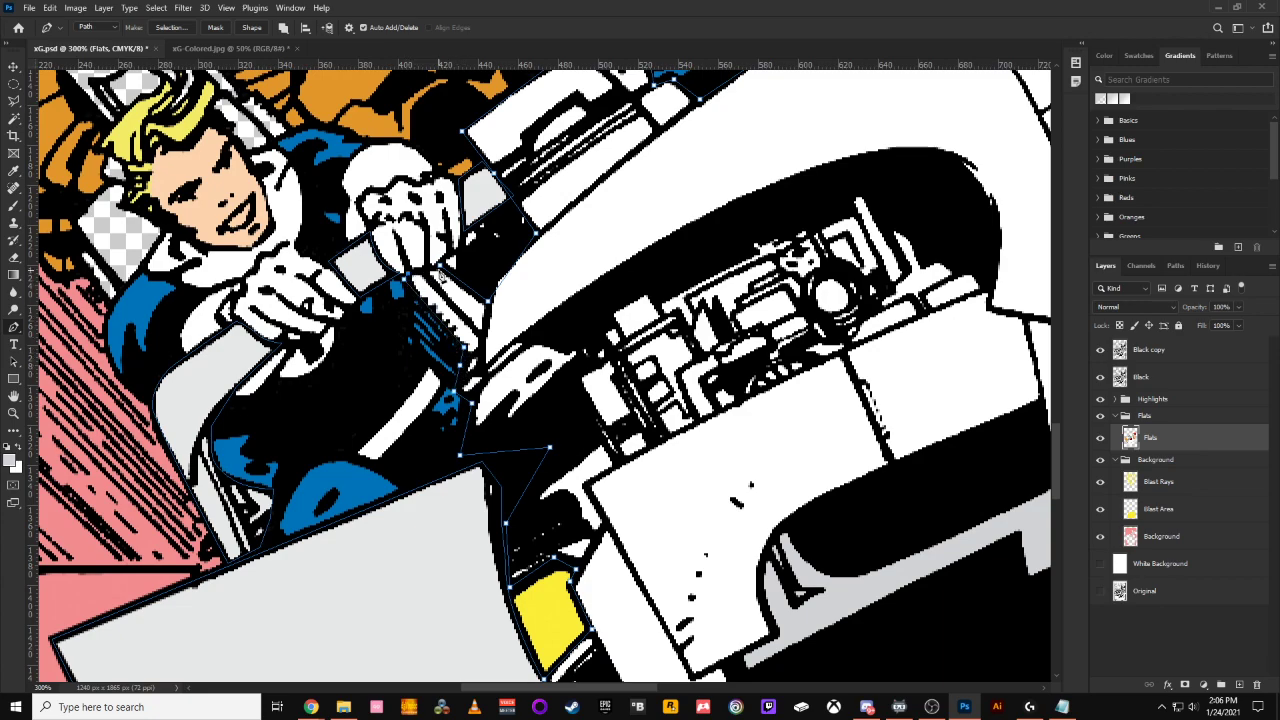
pyautogui.scroll(-2, 600, 430)
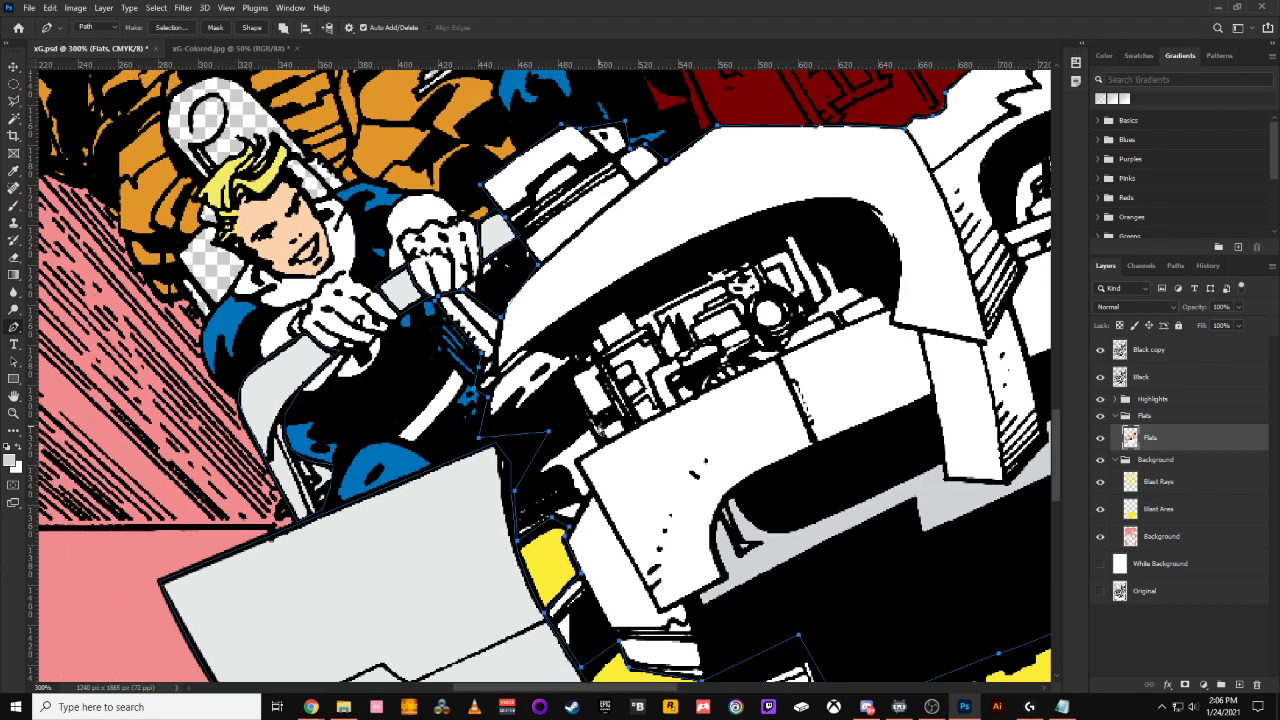
# Load the sled's path as a selection and fill the body and wings with 1% black
pyautogui.click(1175, 265)
pyautogui.click(1180, 530)
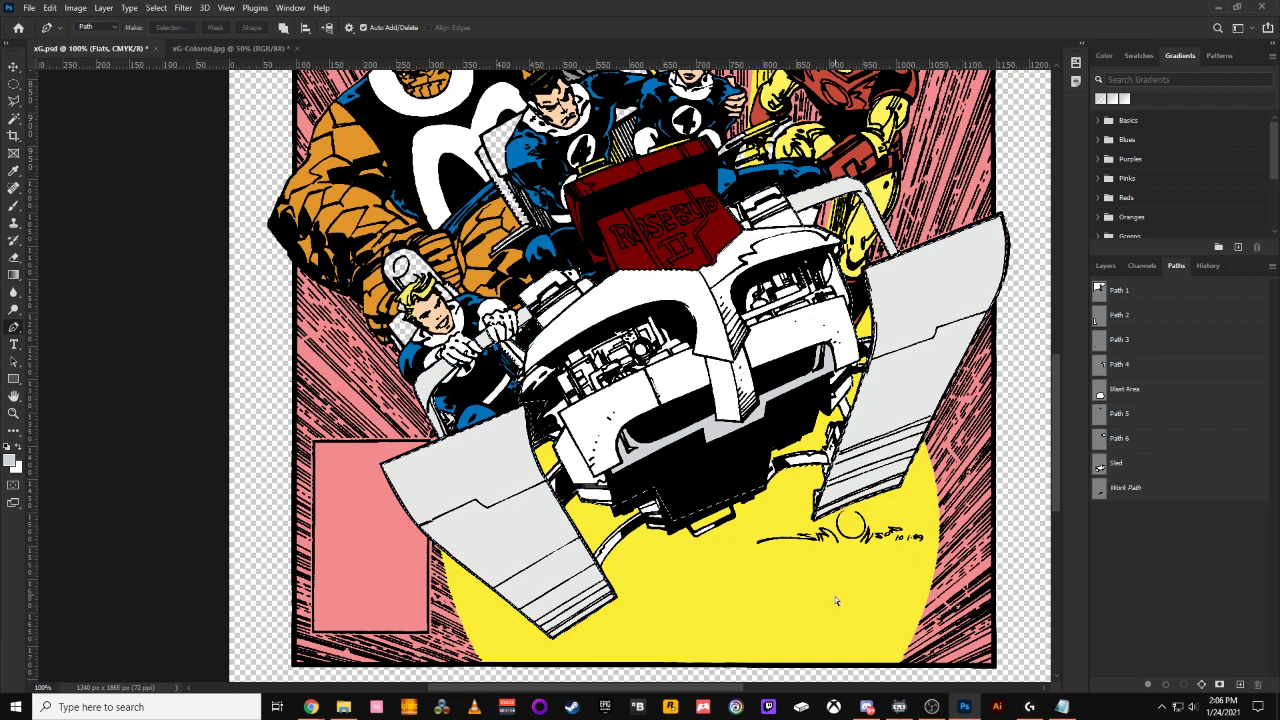
pyautogui.hotkey('alt', 'BackSpace')
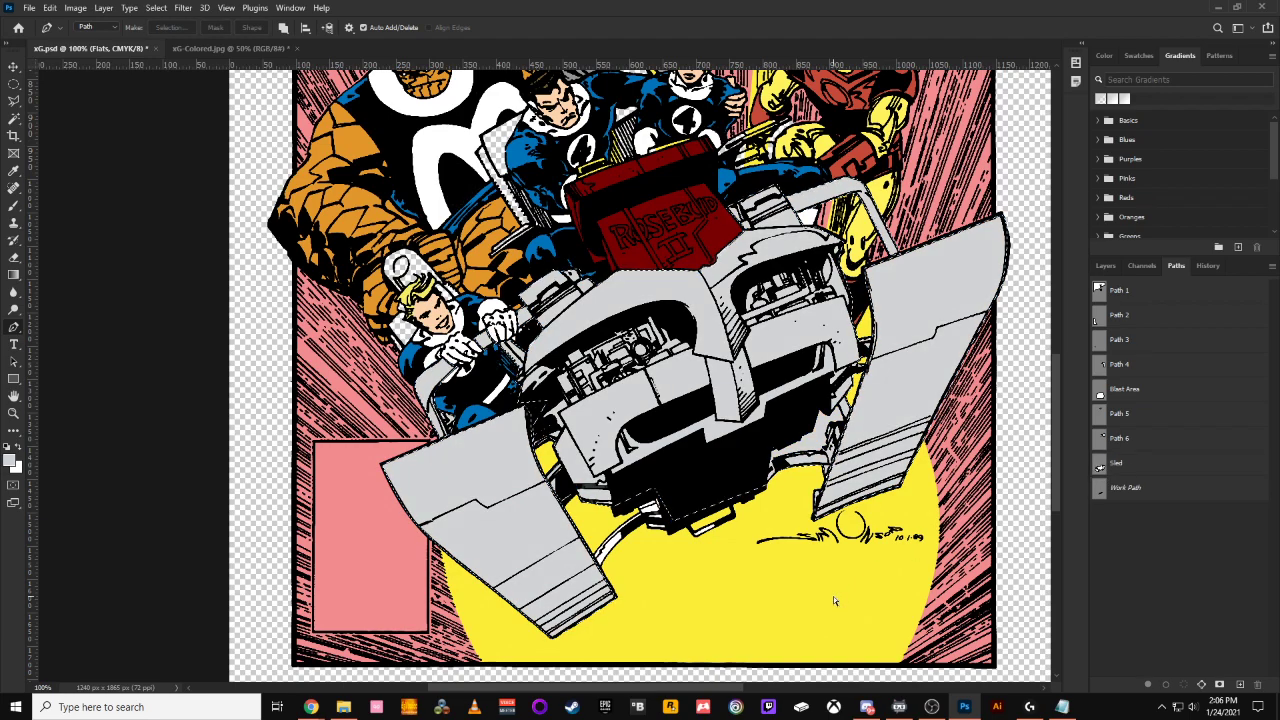
pyautogui.hotkey('ctrl', 'z')
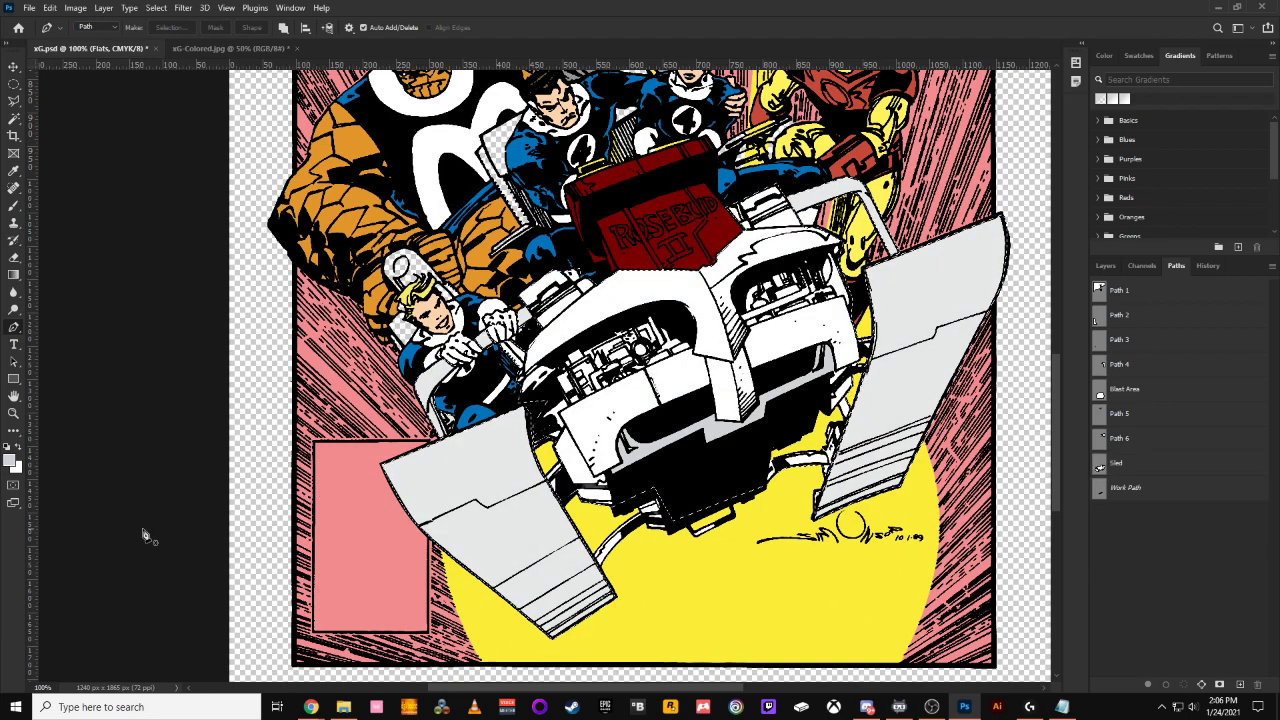
pyautogui.click(10, 458)
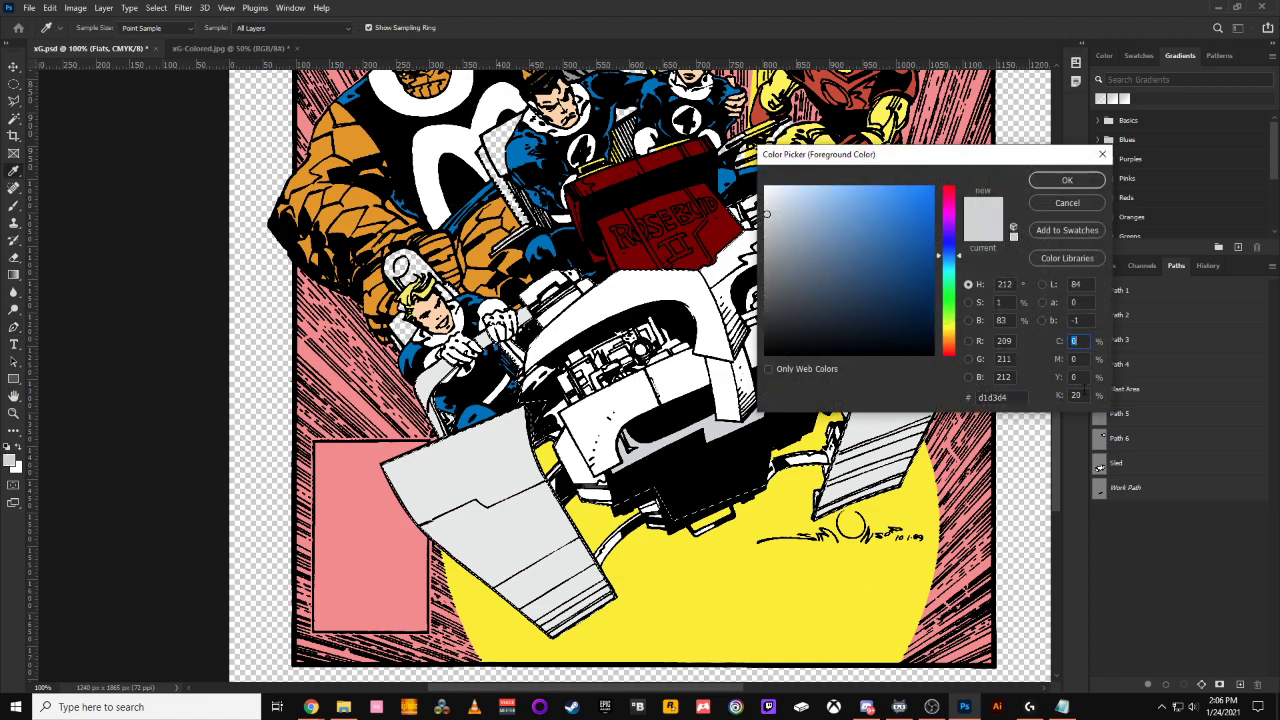
pyautogui.write('10')
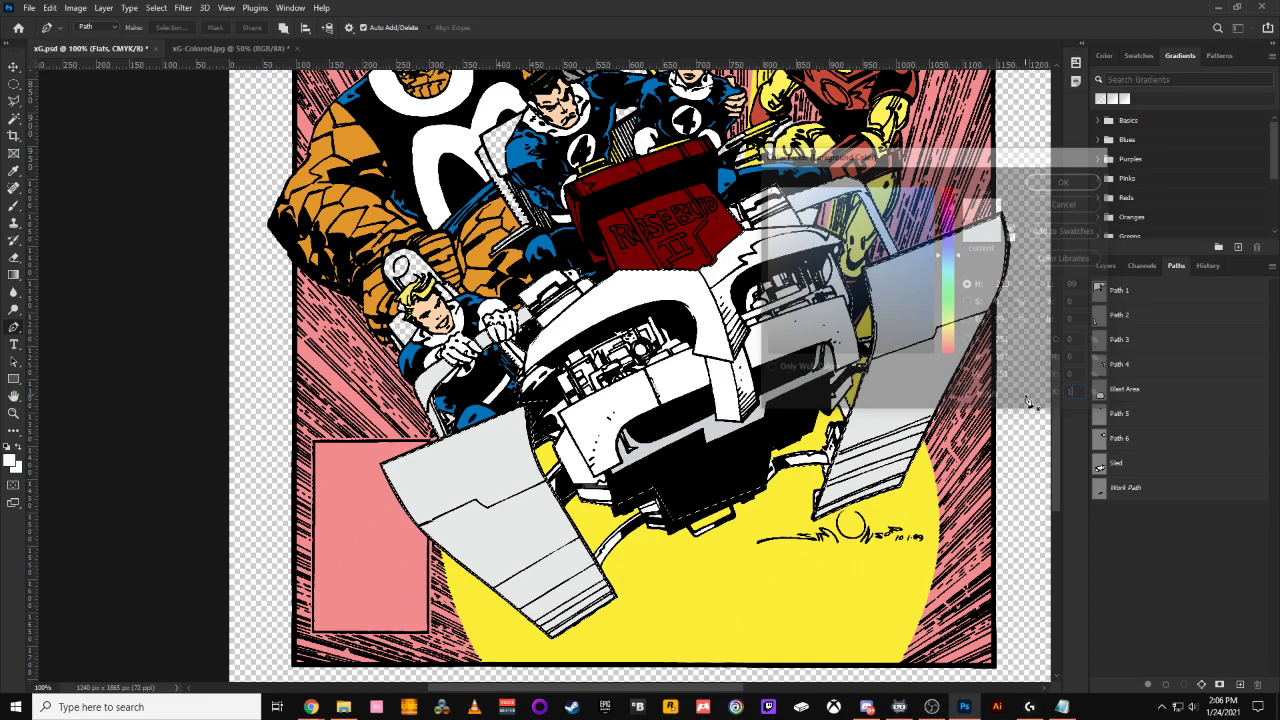
pyautogui.press('Return')
pyautogui.press('p')
pyautogui.hotkey('alt', 'BackSpace')
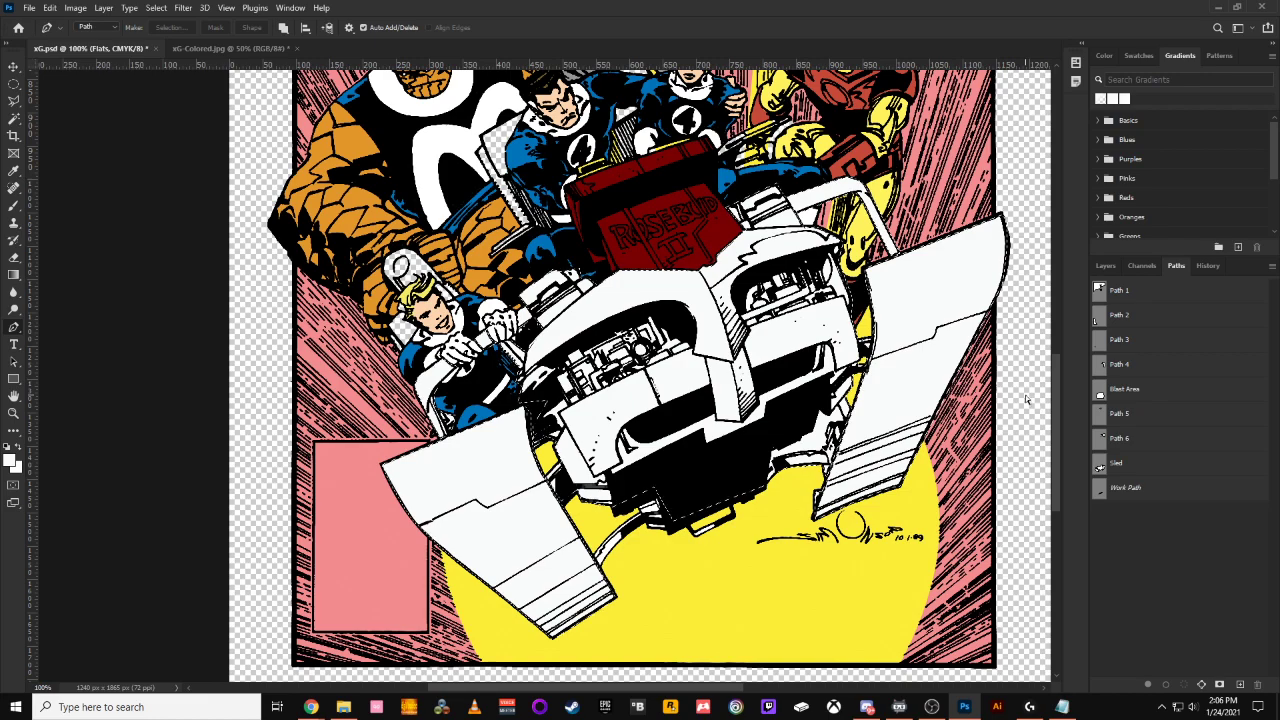
# Save the intake's work path as Path 7 and fill the intake surround with light gray
pyautogui.doubleClick(1114, 494)
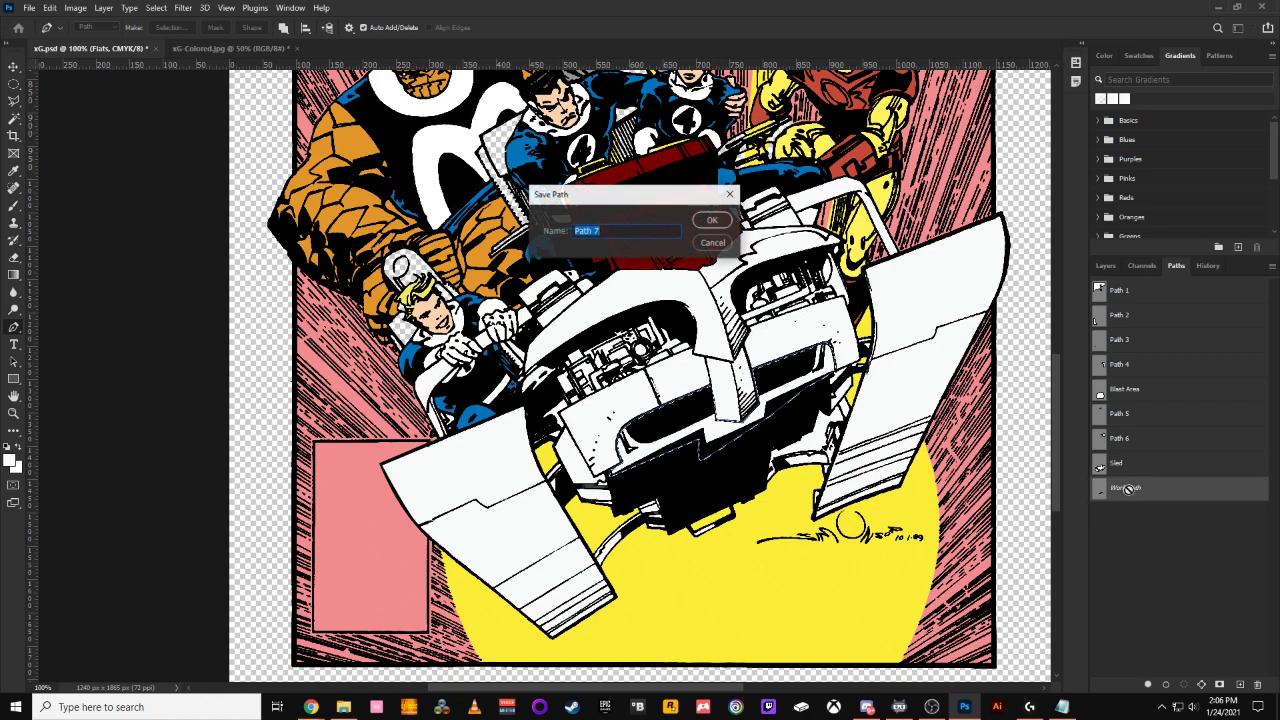
pyautogui.click(720, 223)
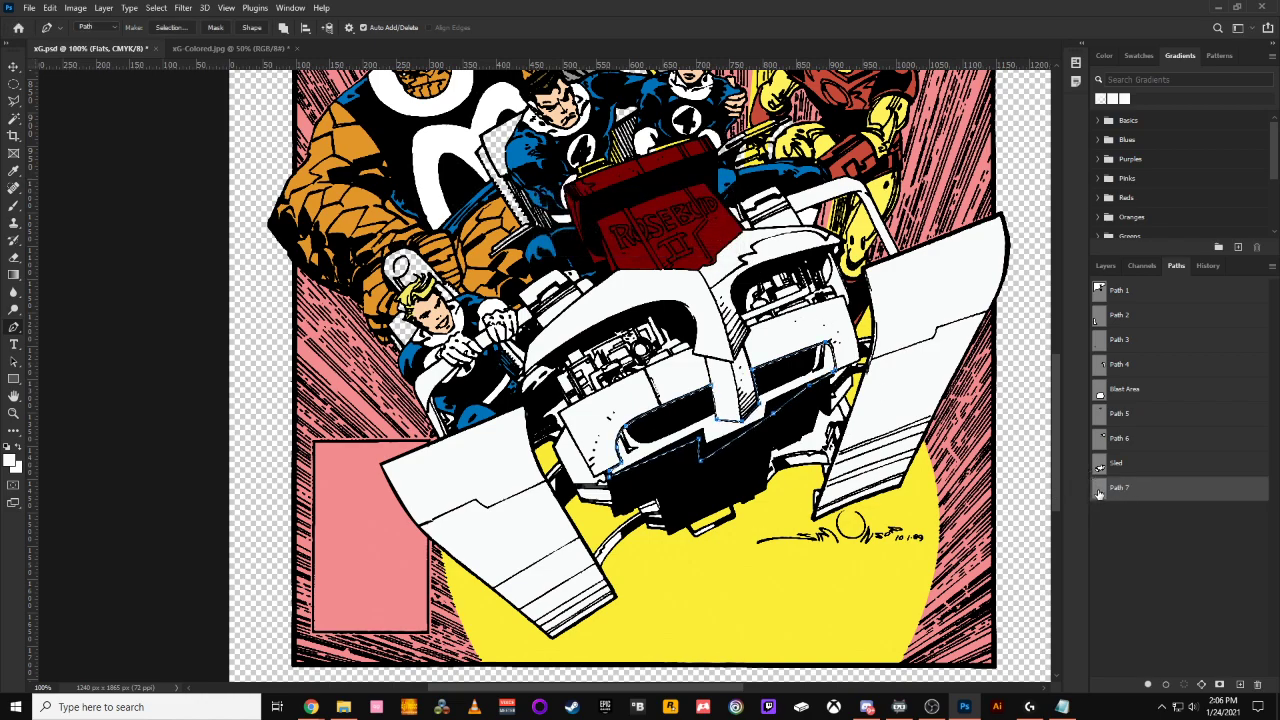
pyautogui.press('Escape')
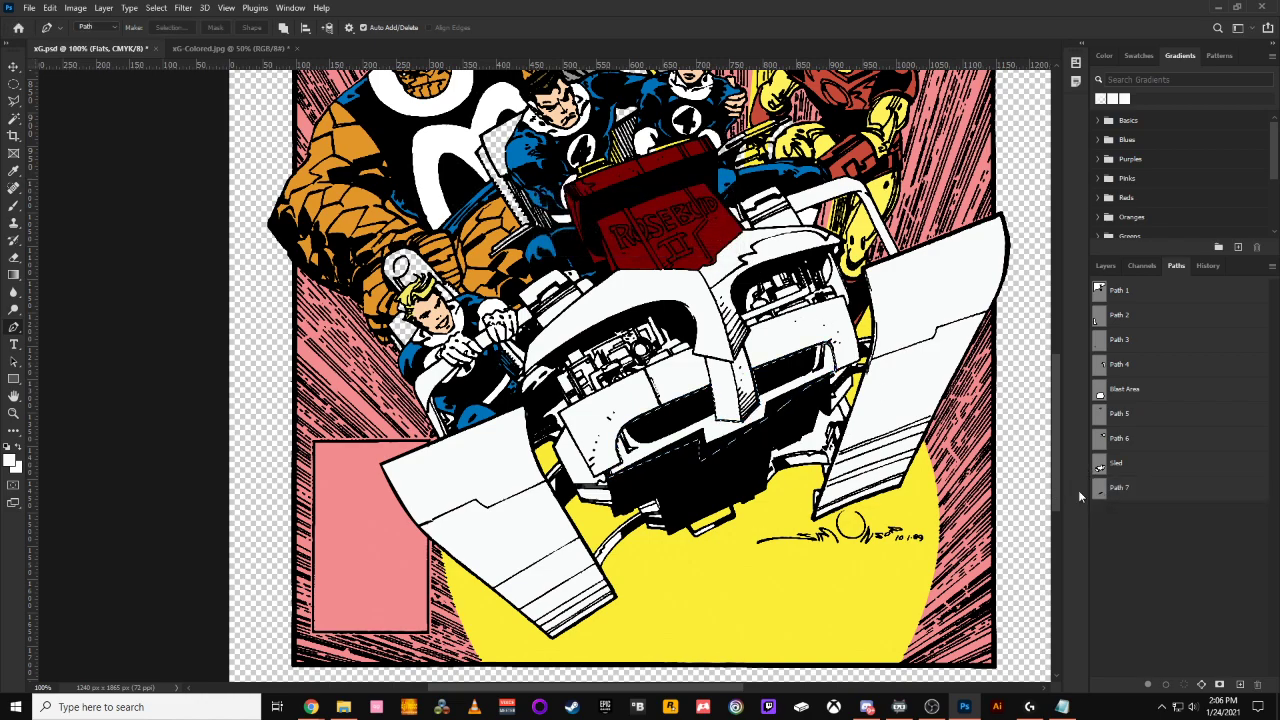
pyautogui.click(12, 459)
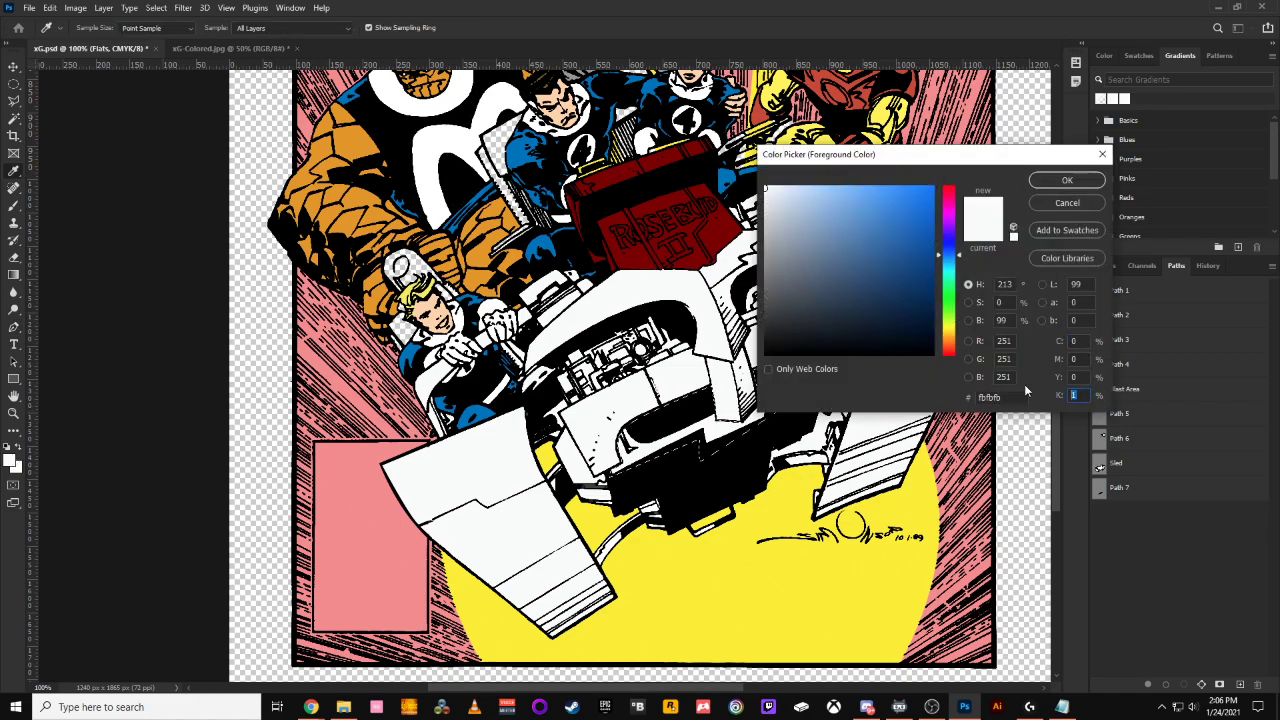
pyautogui.write('10')
pyautogui.press('Return')
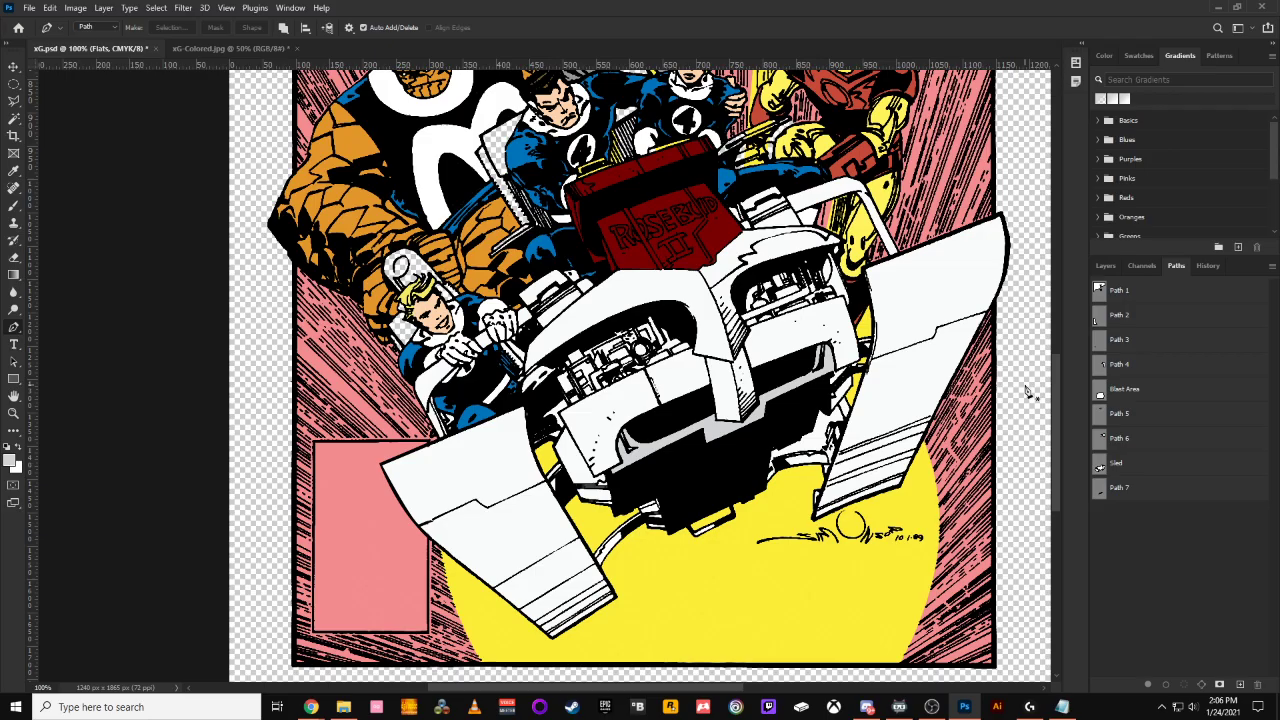
# Examine the recolored sled both up close and in the context of the whole cover
pyautogui.hotkey('ctrl', '-')
pyautogui.hotkey('ctrl', '-')
pyautogui.hotkey('ctrl', '+')
pyautogui.hotkey('ctrl', '+')
pyautogui.hotkey('ctrl', '+')
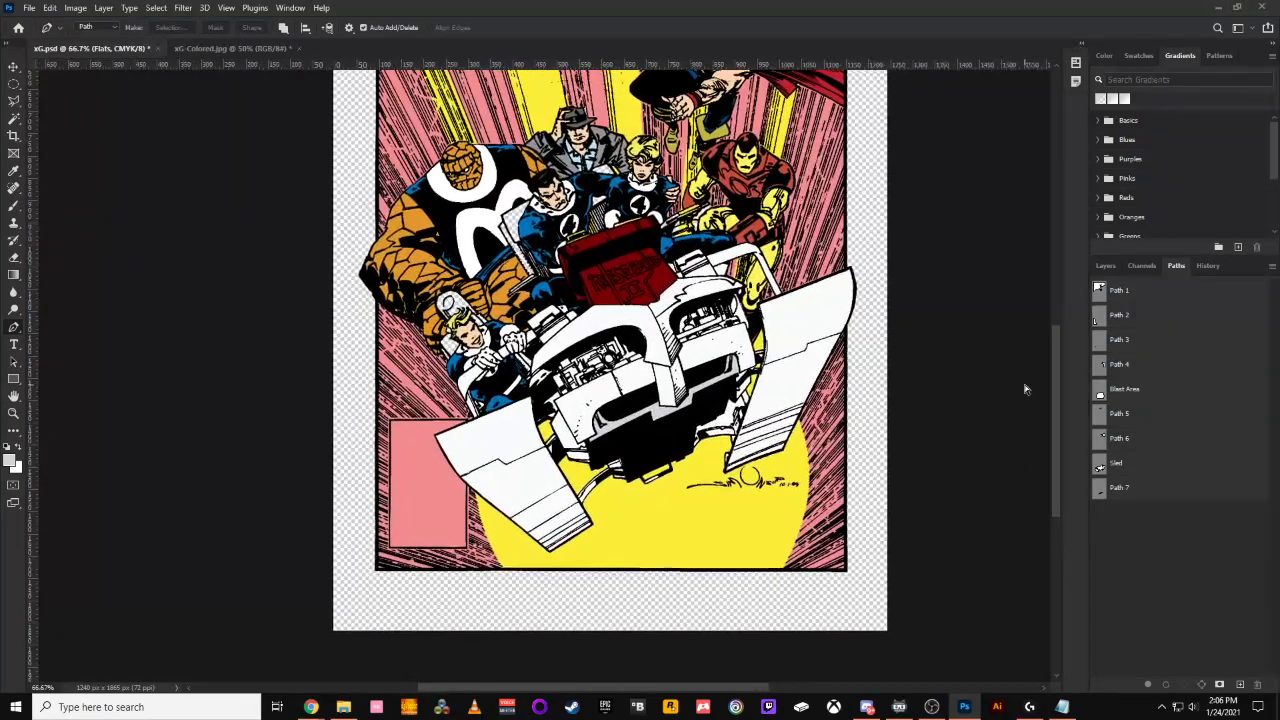
pyautogui.hotkey('ctrl', '-')
pyautogui.hotkey('ctrl', '-')
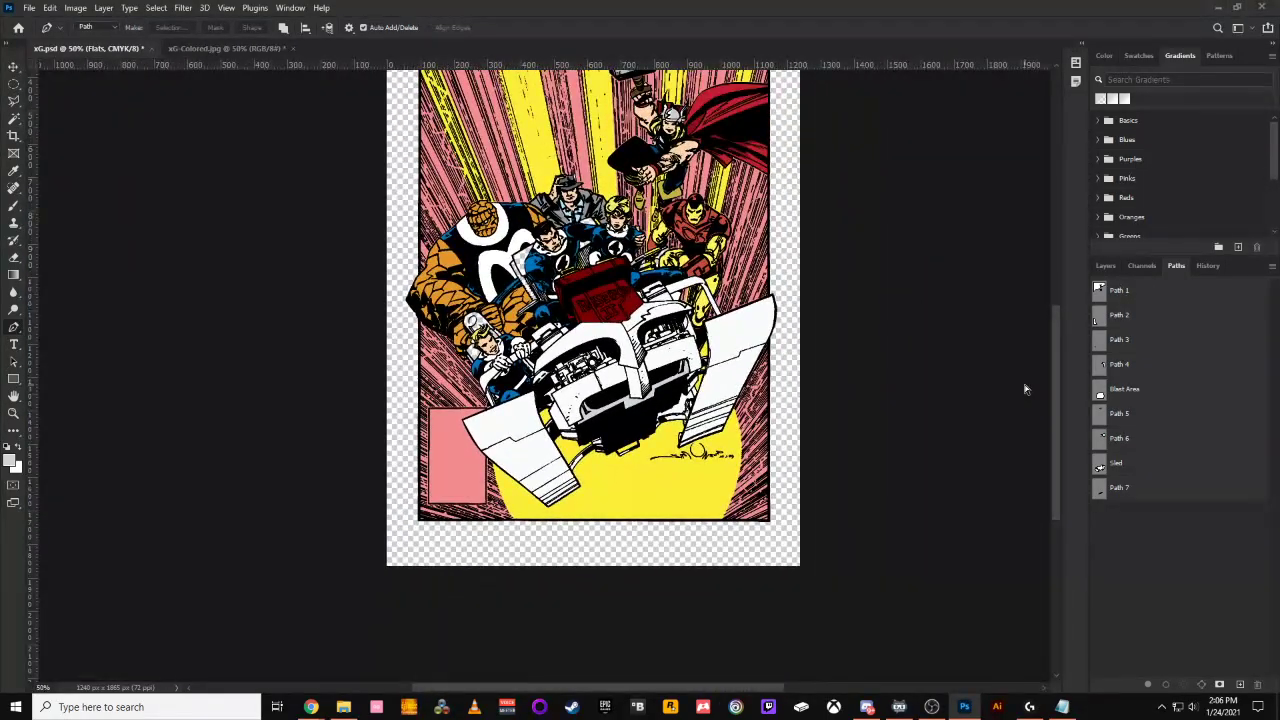
pyautogui.hotkey('ctrl', '+')
pyautogui.hotkey('ctrl', '+')
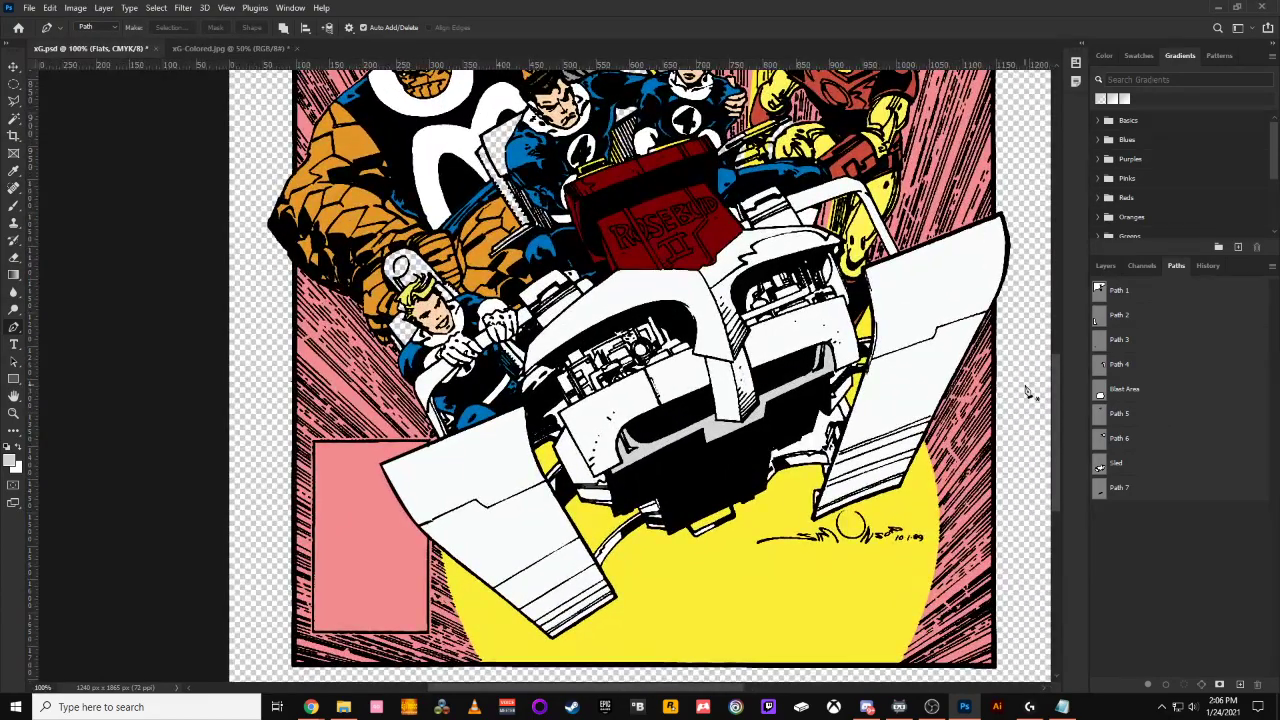
# Start a path around the gap between the black underside and the right wing, following the strut's jagged edge
pyautogui.moveTo(815, 323); pyautogui.dragTo(616, 309)
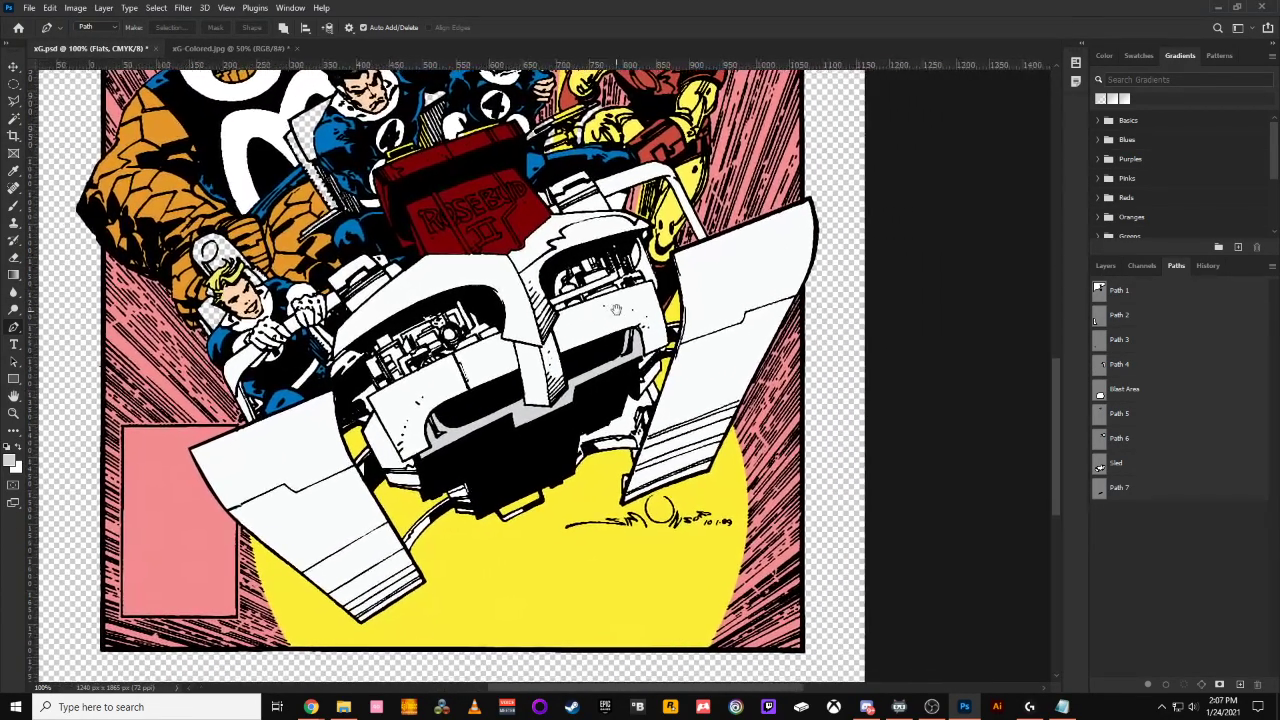
pyautogui.hotkey('ctrl', '+')
pyautogui.moveTo(659, 347); pyautogui.dragTo(595, 311)
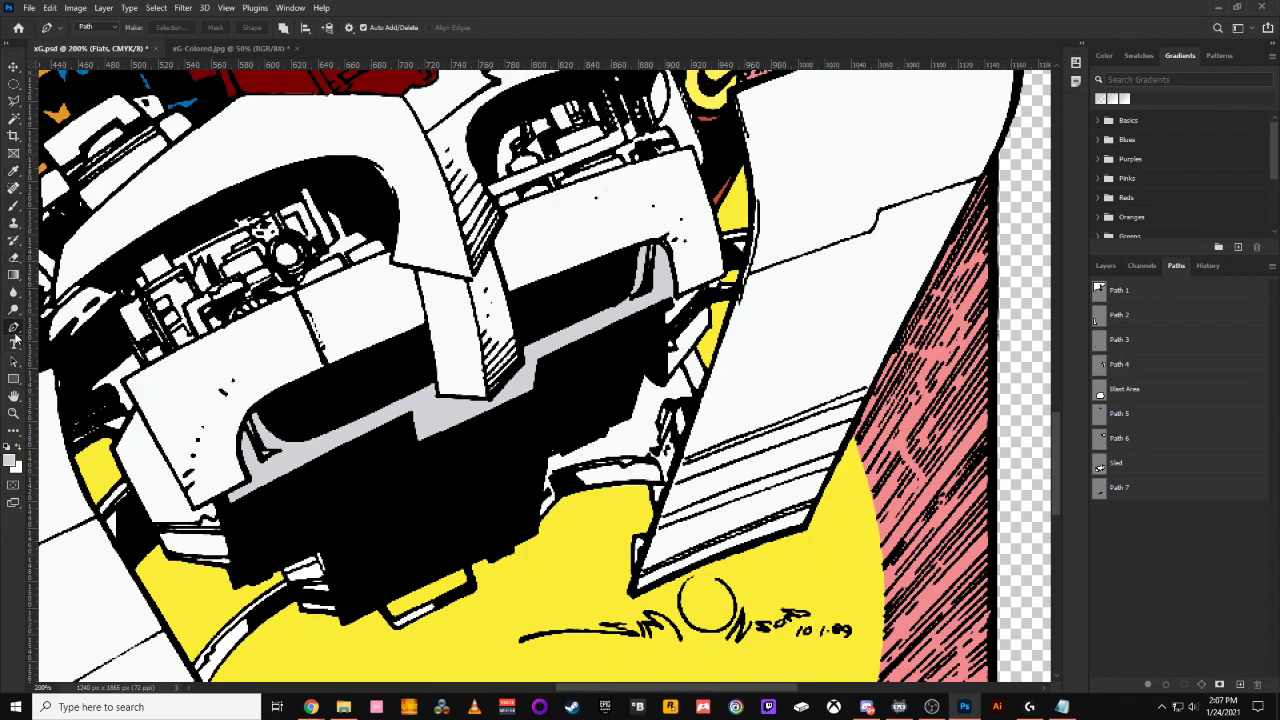
pyautogui.click(654, 362)
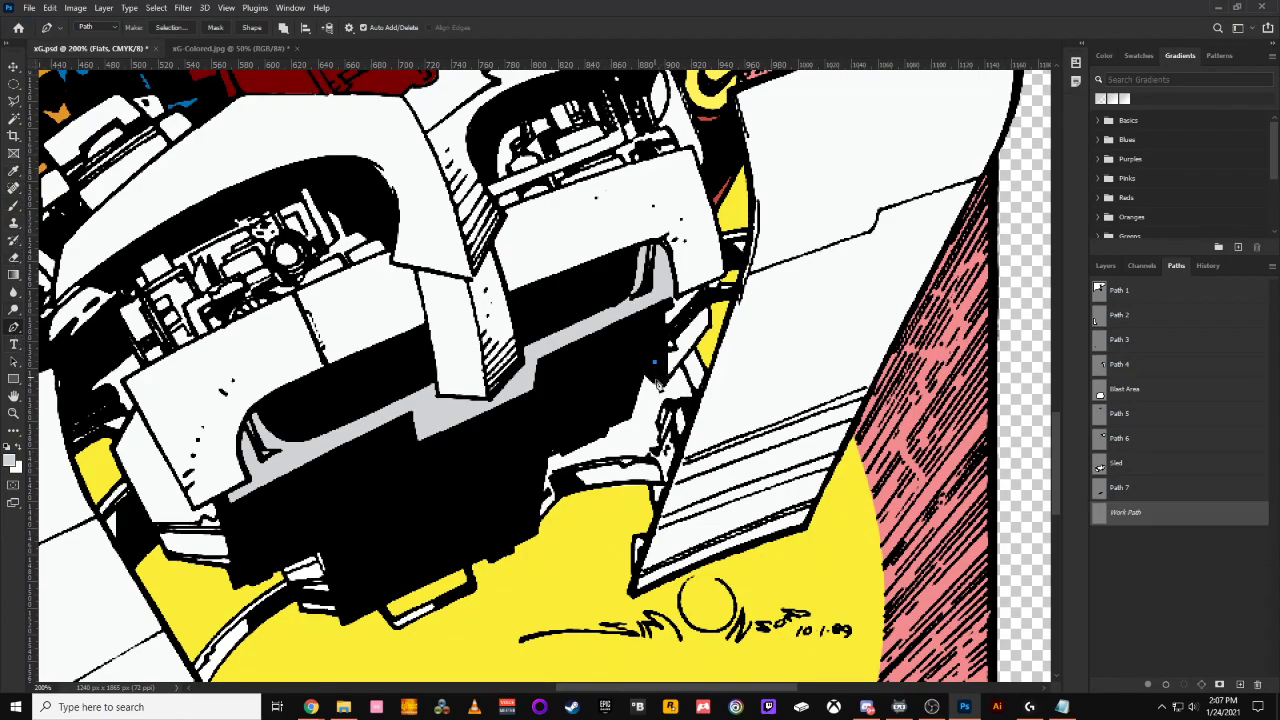
pyautogui.click(659, 382)
pyautogui.click(690, 398)
pyautogui.click(658, 422)
pyautogui.click(660, 458)
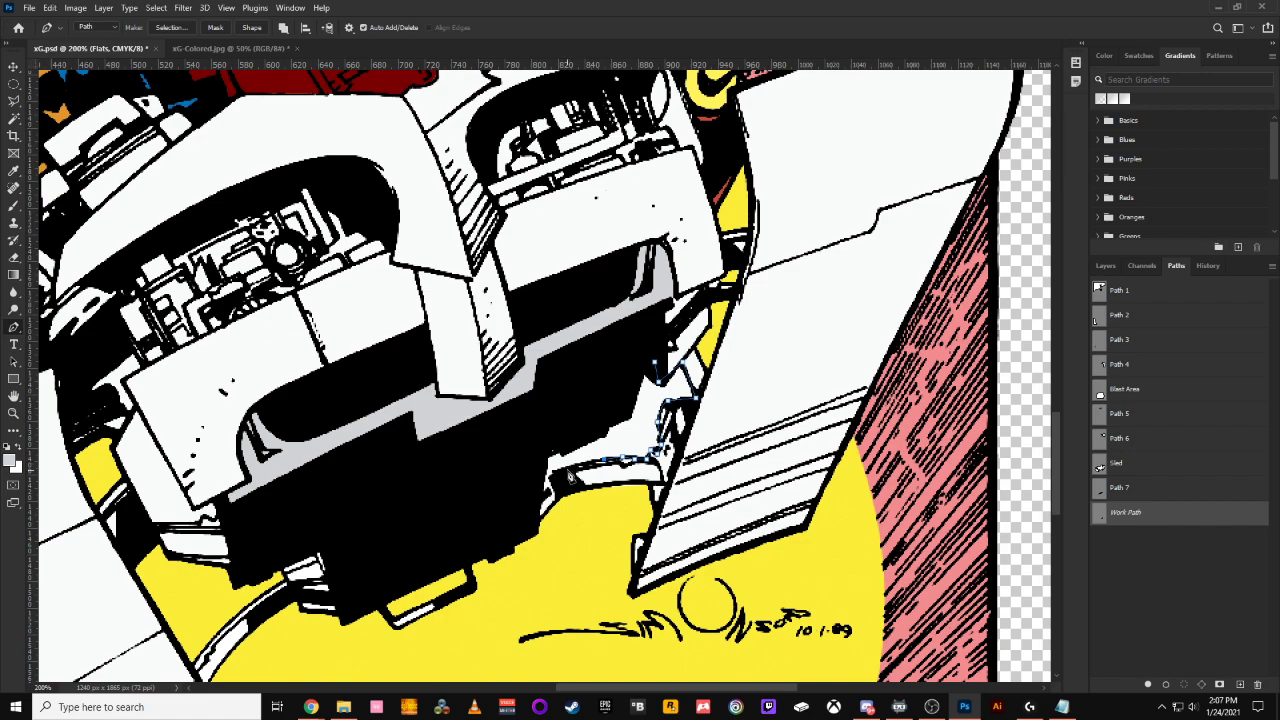
# Close the gap's path along the lower strut and underside, and clear the sled color inside it to expose the yellow blast
pyautogui.click(569, 474)
pyautogui.click(548, 478)
pyautogui.moveTo(541, 453); pyautogui.dragTo(569, 425)
pyautogui.click(1127, 571)
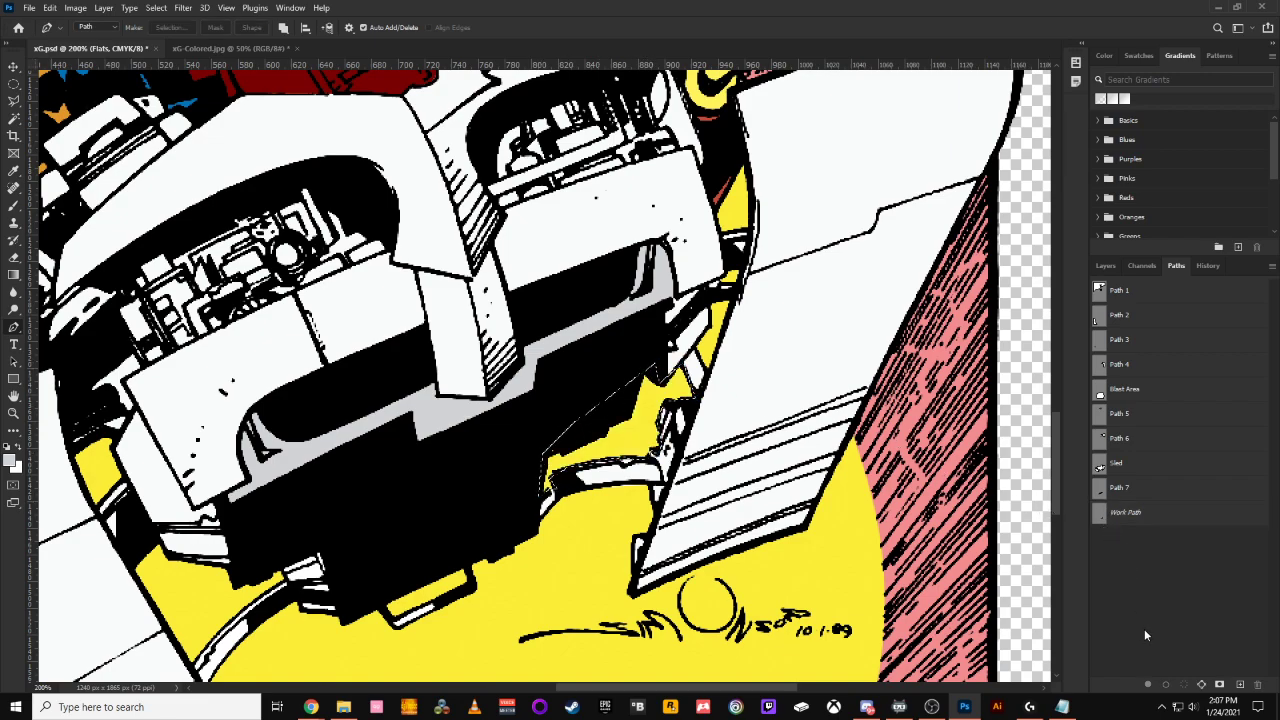
# Review the flats across the cover and compare them with the colored reference xG-Colored.jpg
pyautogui.hotkey('ctrl', '-')
pyautogui.hotkey('ctrl', '-')
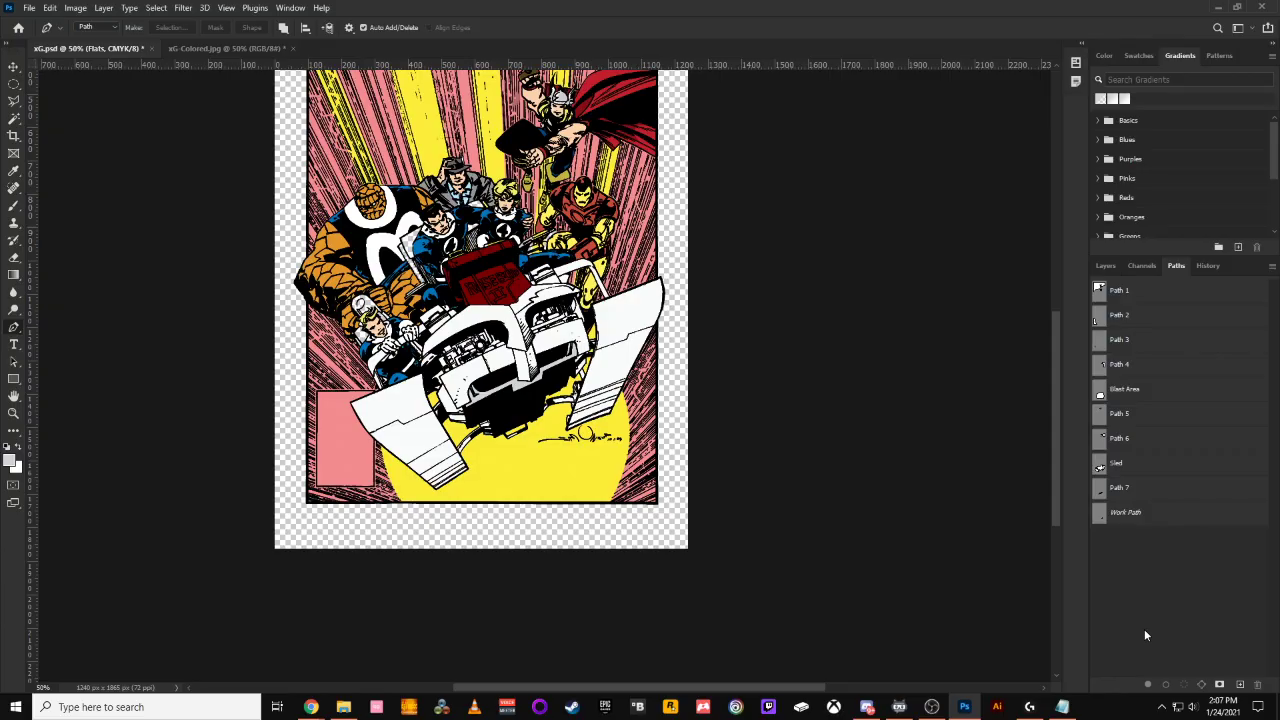
pyautogui.hotkey('ctrl', '+')
pyautogui.hotkey('ctrl', '+')
pyautogui.moveTo(648, 393); pyautogui.dragTo(707, 633)
pyautogui.hotkey('ctrl', '+')
pyautogui.hotkey('ctrl', '+')
pyautogui.hotkey('ctrl', '-')
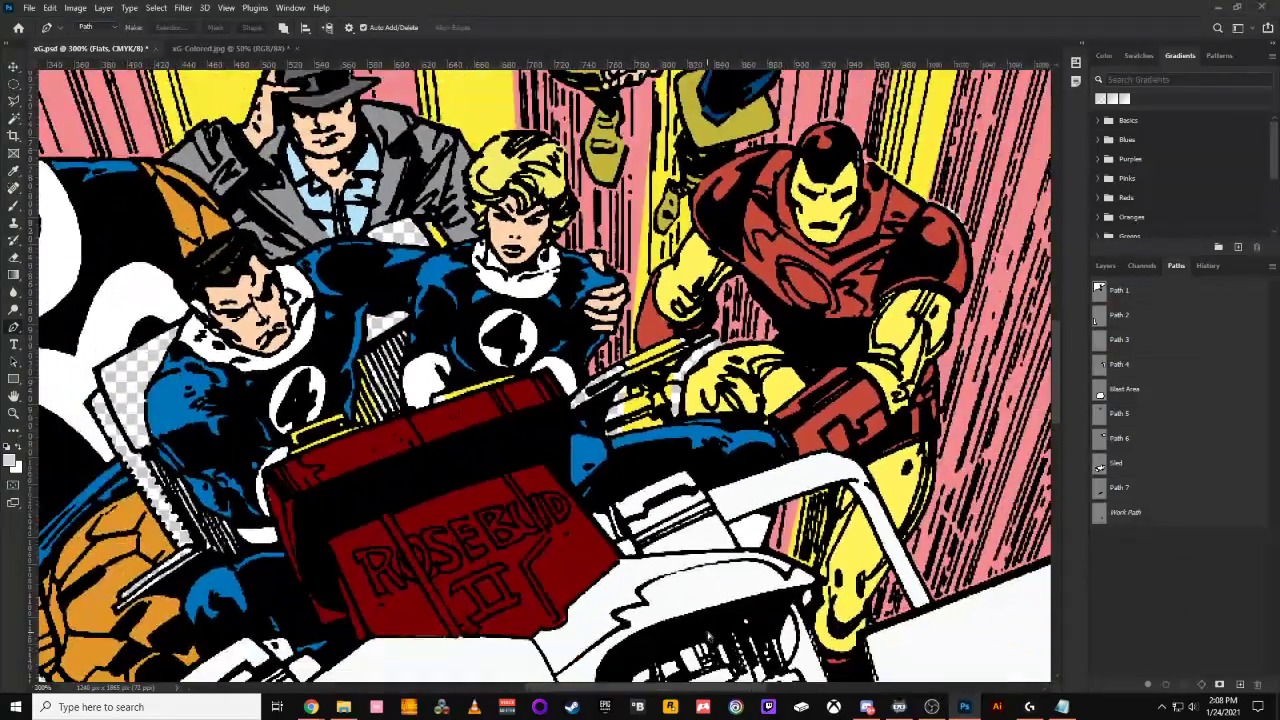
pyautogui.hotkey('ctrl', '-')
pyautogui.hotkey('ctrl', '-')
pyautogui.hotkey('ctrl', '-')
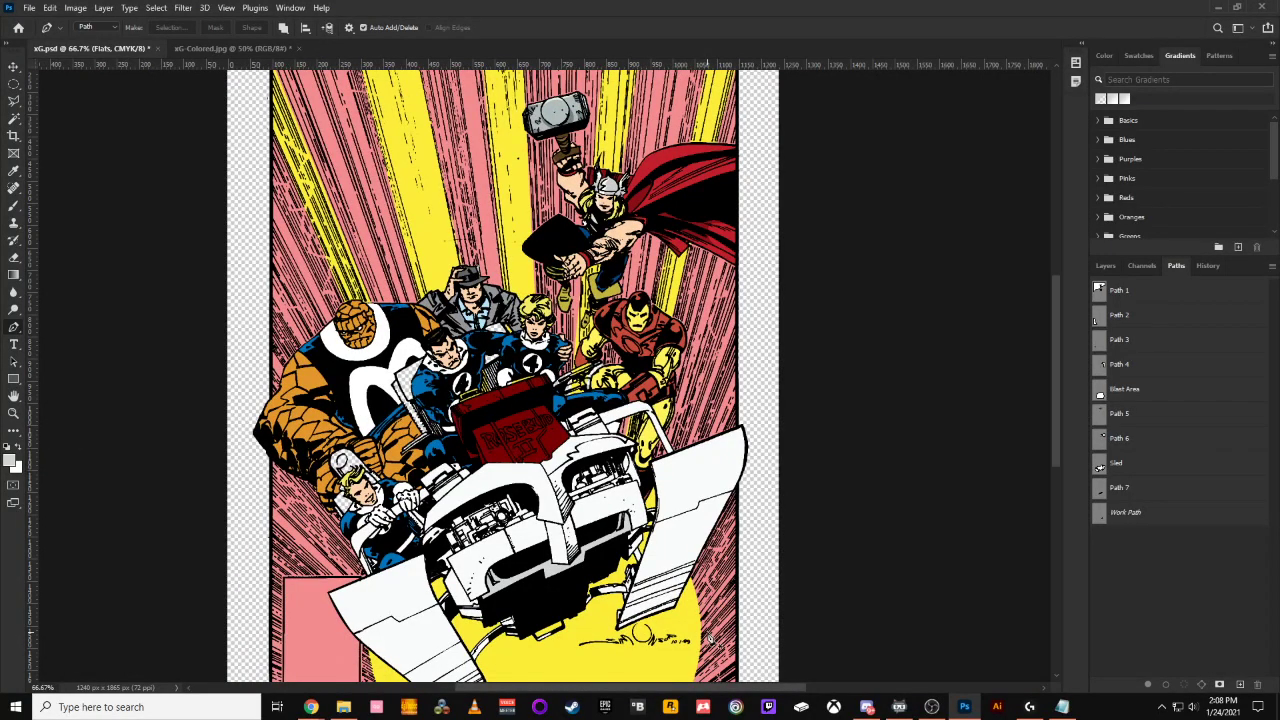
pyautogui.click(216, 49)
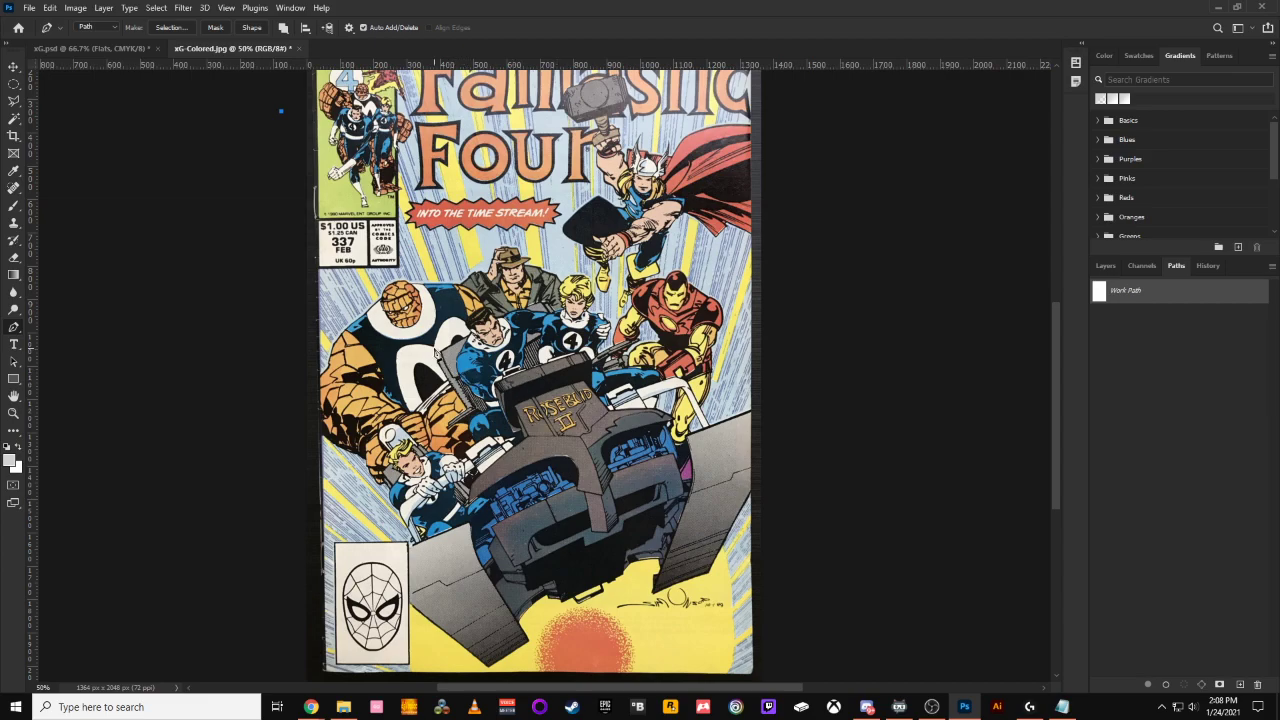
pyautogui.click(130, 50)
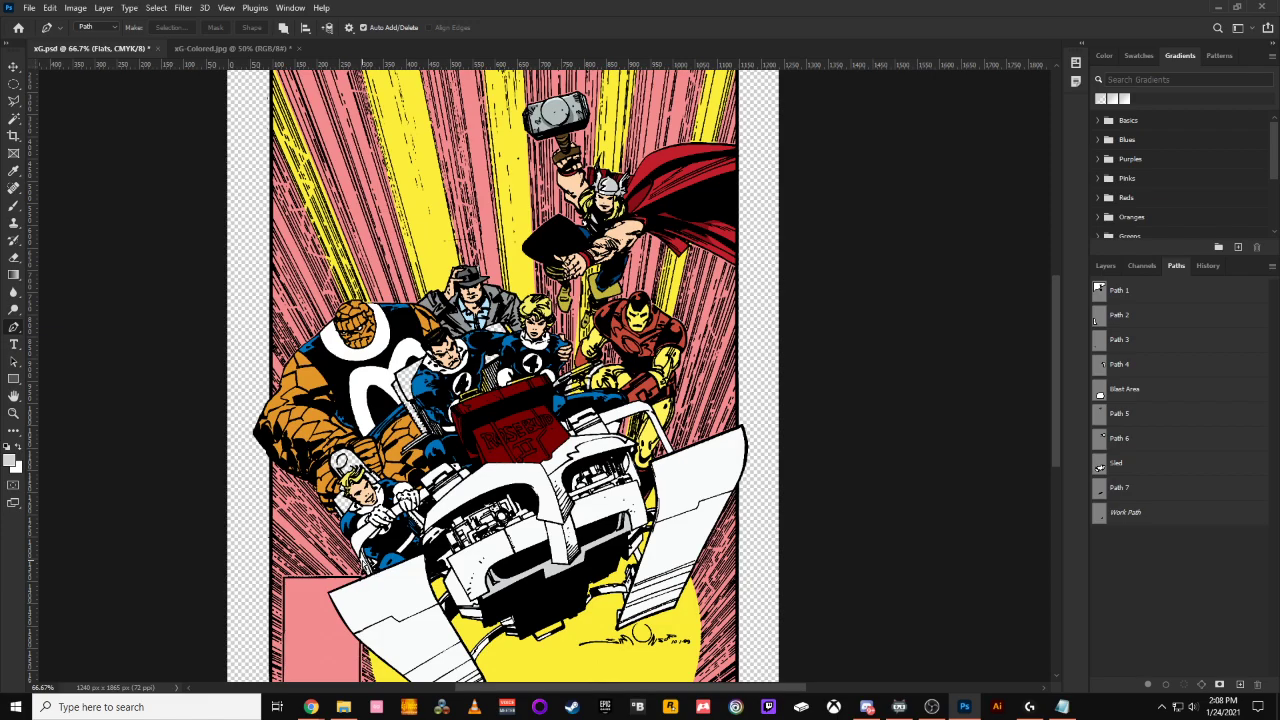
# Start a path at the right end of the left engine, inside its black opening
pyautogui.hotkey('ctrl', '+')
pyautogui.scroll(-3, 580, 598)
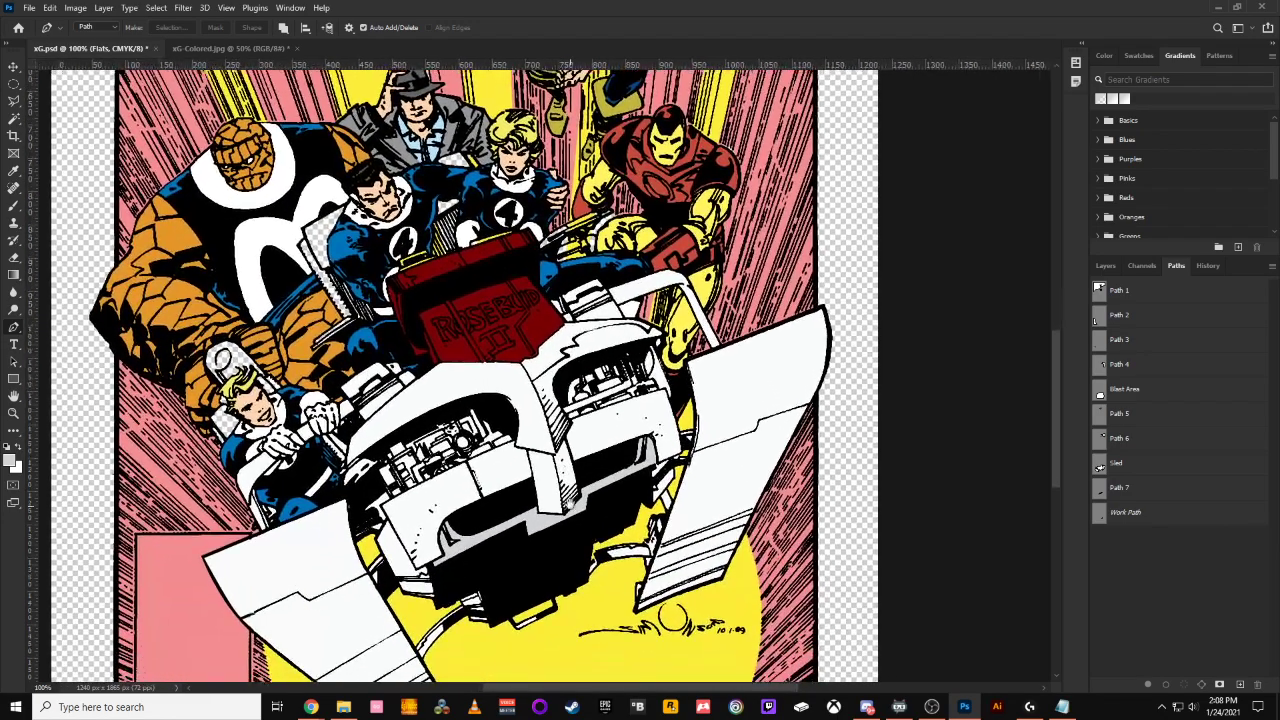
pyautogui.hotkey('ctrl', '+')
pyautogui.click(450, 476)
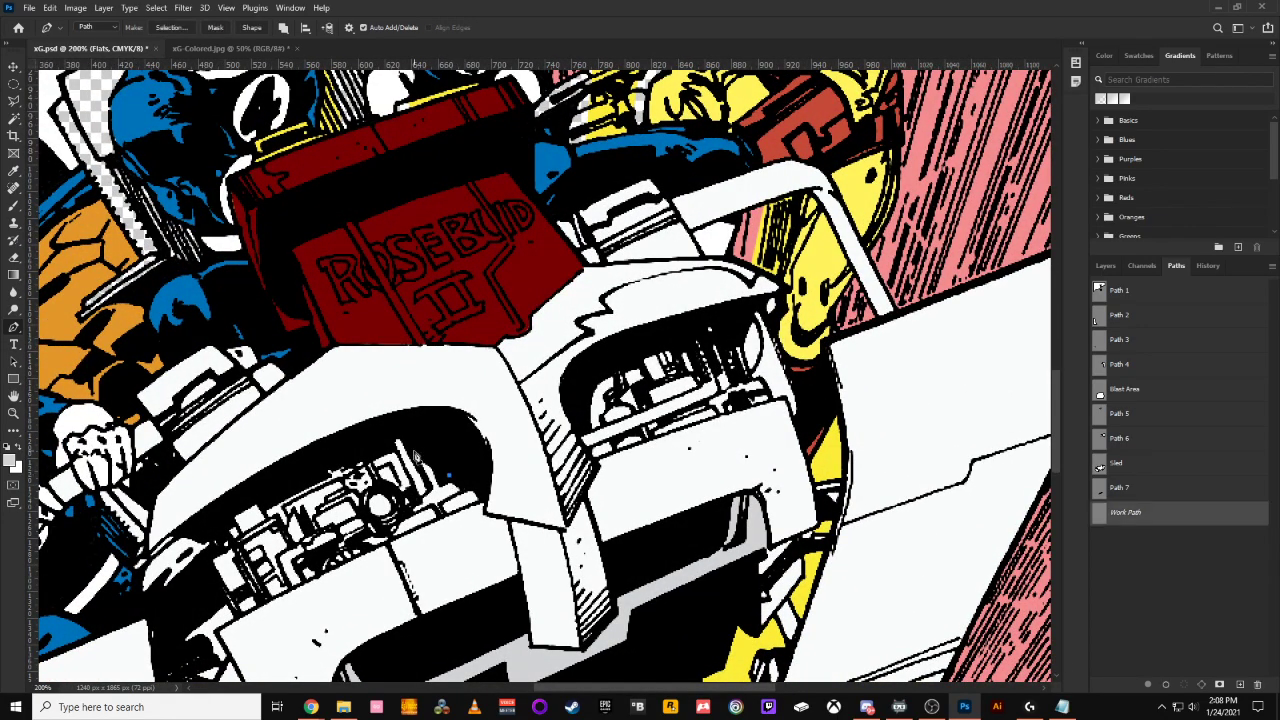
pyautogui.click(393, 430)
pyautogui.hotkey('ctrl', 'z')
pyautogui.click(421, 467)
pyautogui.click(430, 489)
# Continue the path around the round engine part and along the lower engine pipes to the body panel
pyautogui.click(416, 502)
pyautogui.click(408, 513)
pyautogui.click(397, 510)
pyautogui.click(366, 522)
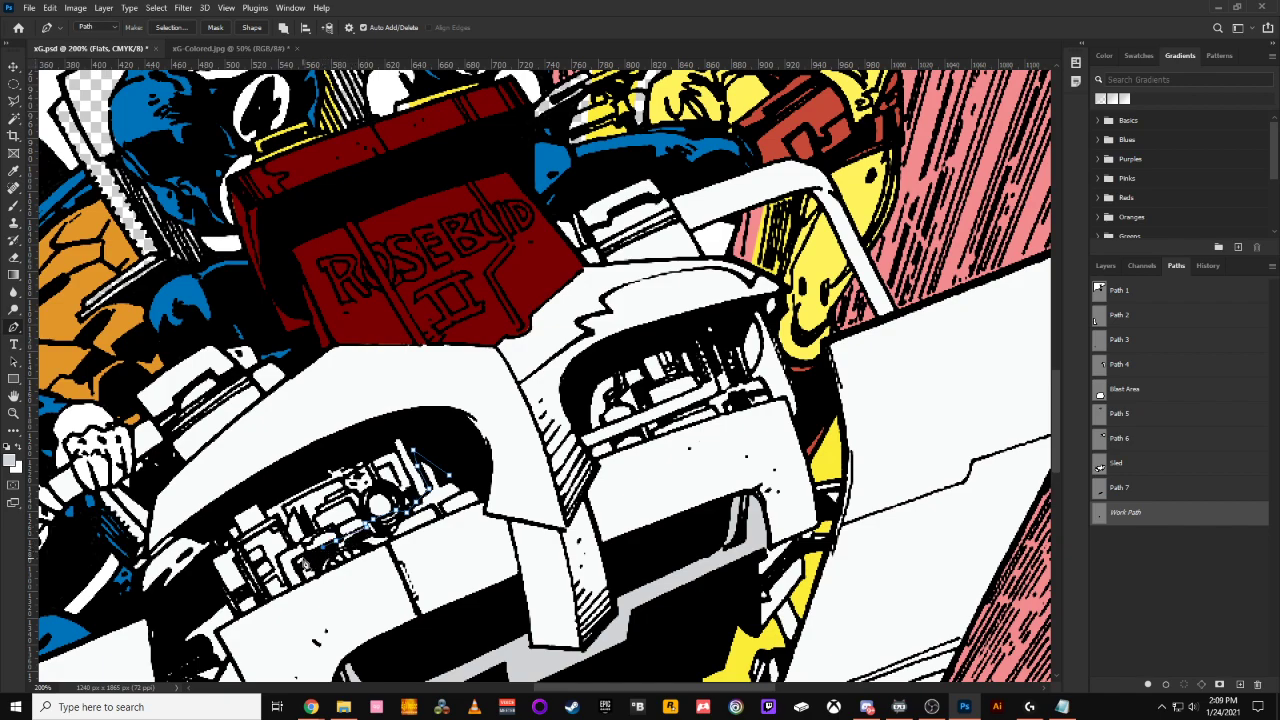
pyautogui.click(305, 560)
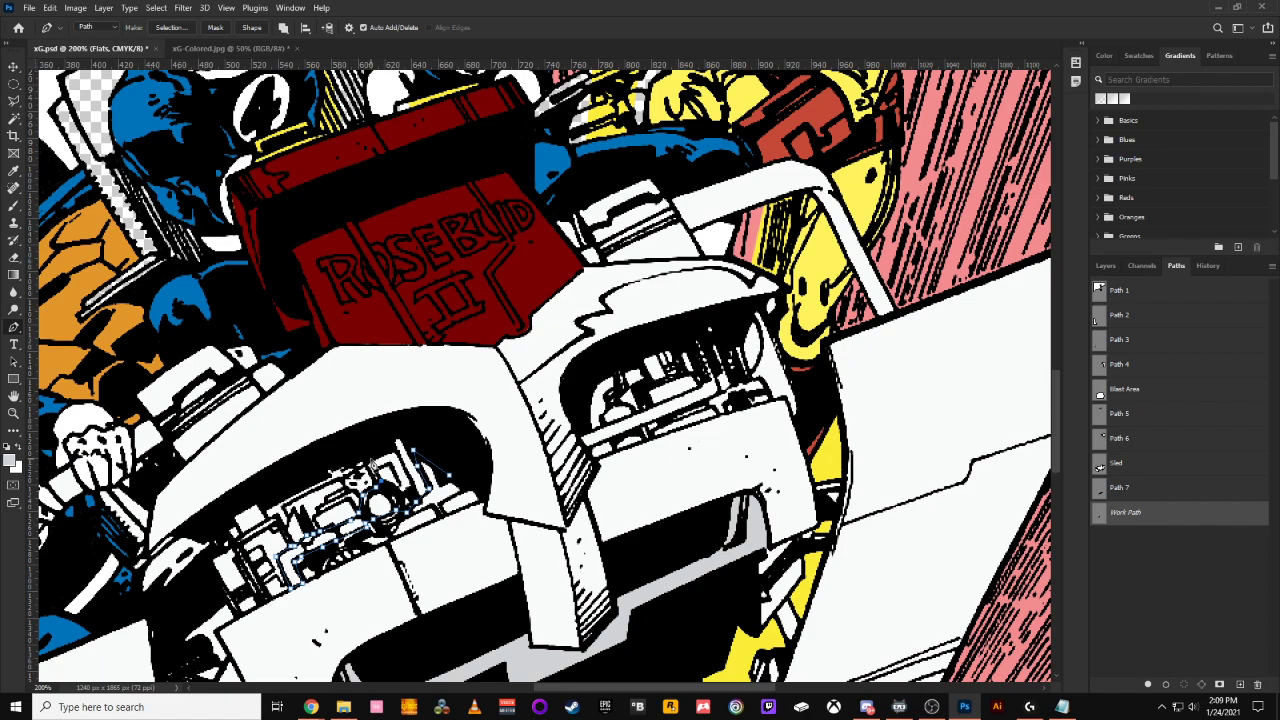
# Route the path over the left engine's top edge and down the black area beside the left wing
pyautogui.moveTo(366, 451); pyautogui.dragTo(340, 451)
pyautogui.moveTo(260, 488); pyautogui.dragTo(221, 514)
pyautogui.moveTo(188, 651); pyautogui.dragTo(308, 462)
pyautogui.click(296, 450)
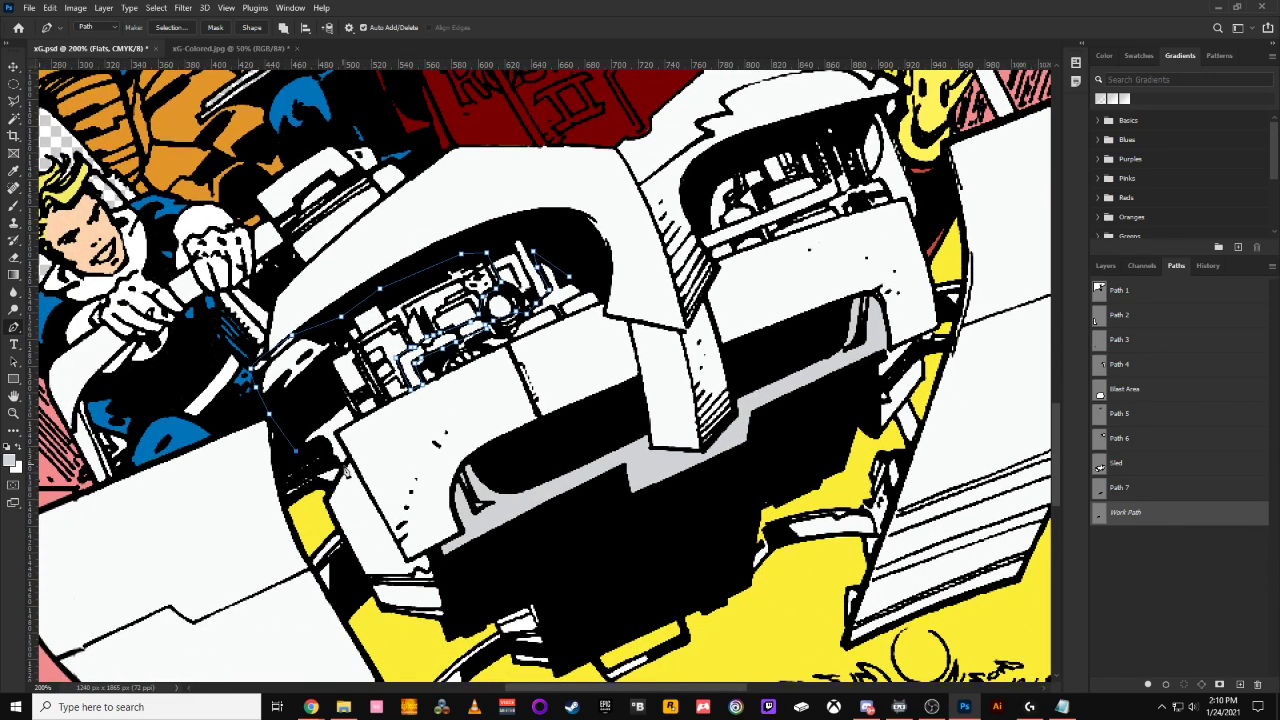
# Bring the path back along the front panel's upper edge to enclose the left engine
pyautogui.click(345, 466)
pyautogui.hotkey('ctrl', 'z')
pyautogui.moveTo(577, 277); pyautogui.dragTo(602, 300)
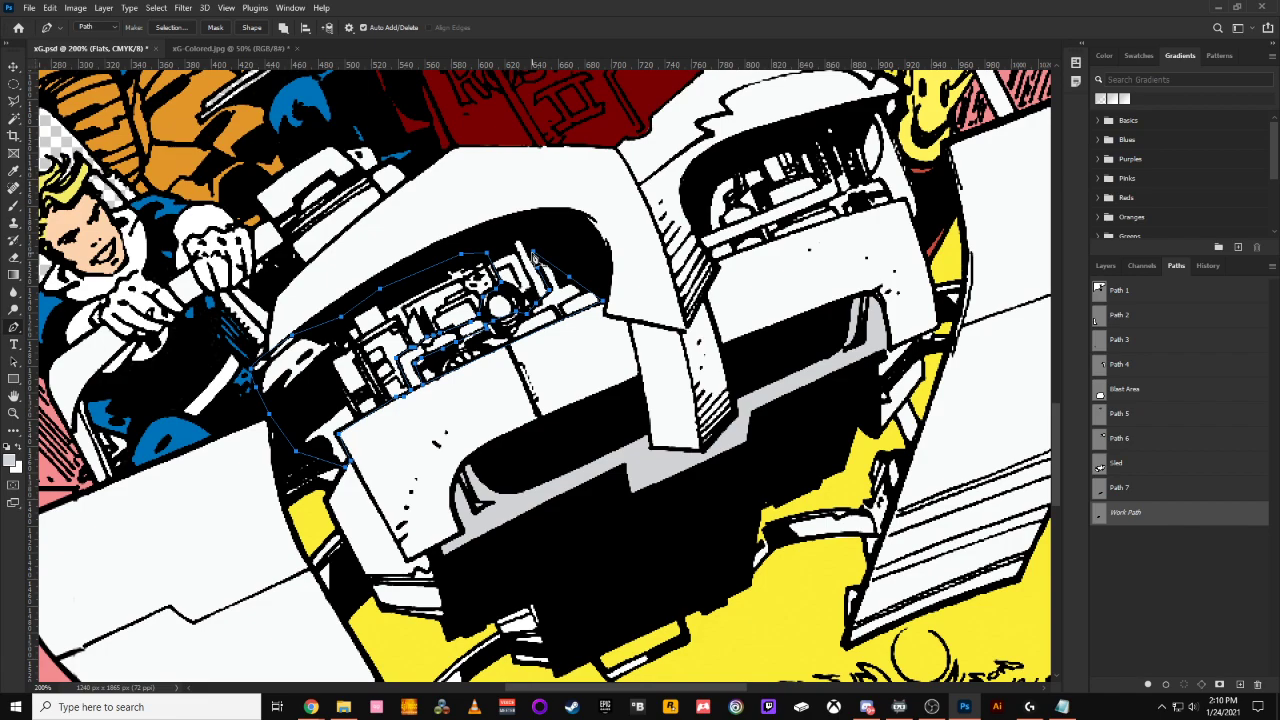
pyautogui.click(1106, 265)
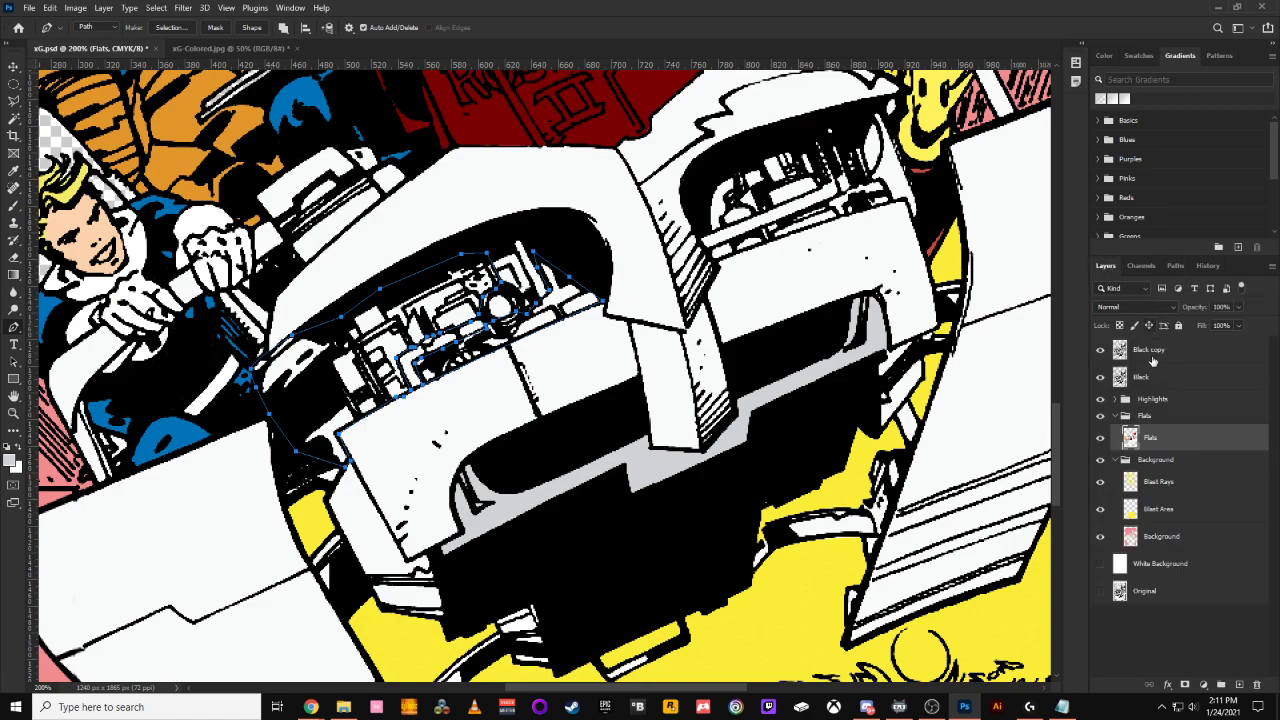
# Save the left engine's work path as Path 8 and load it as a selection
pyautogui.click(1175, 266)
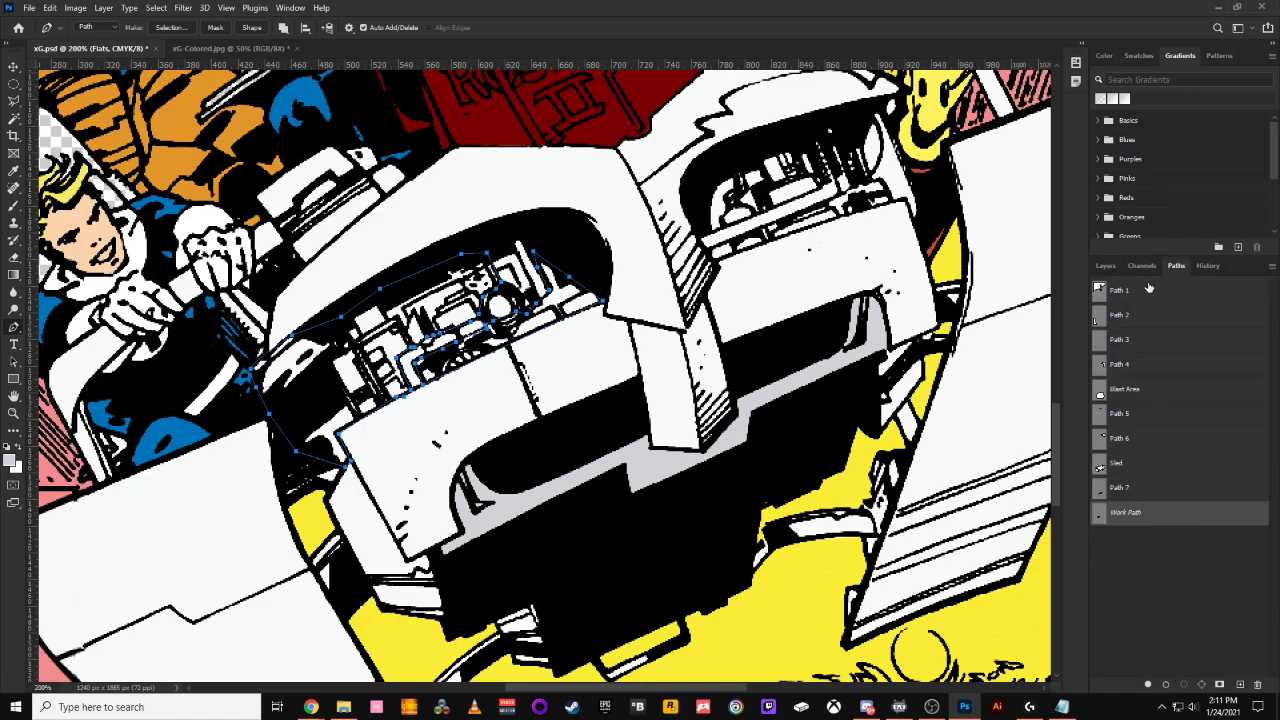
pyautogui.doubleClick(1121, 516)
pyautogui.click(714, 221)
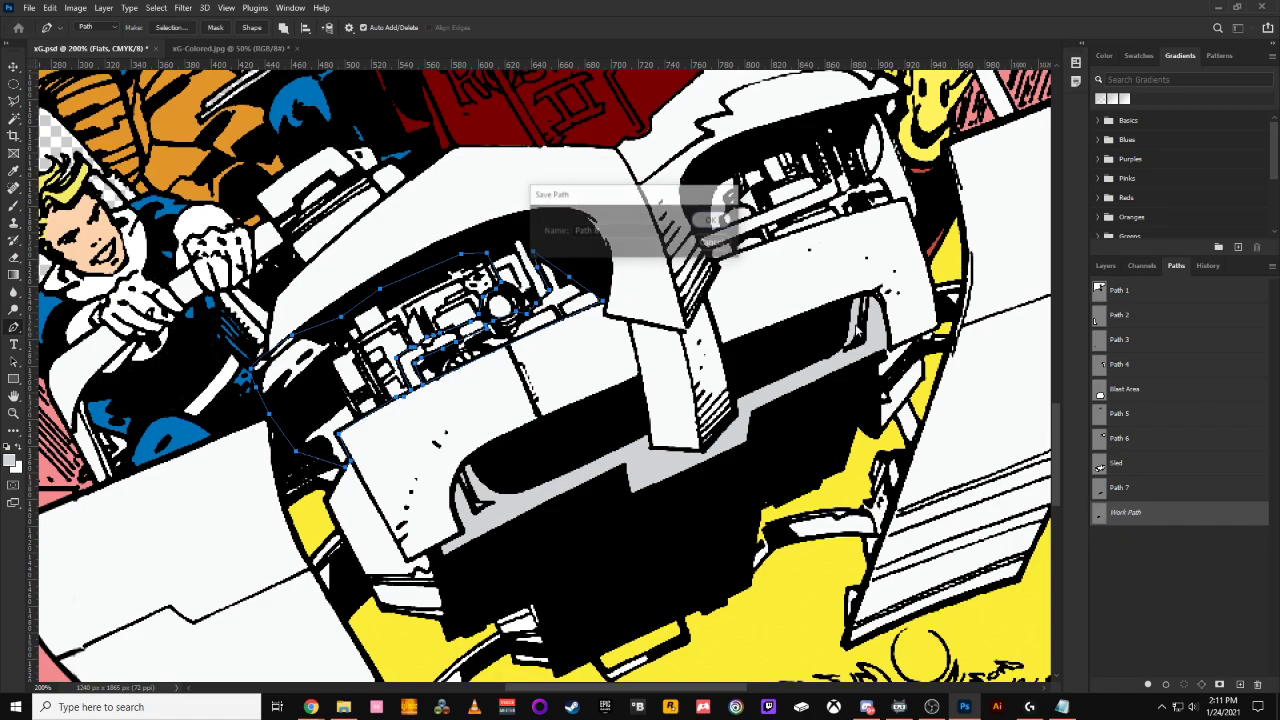
pyautogui.hotkey('ctrl', 'Return')
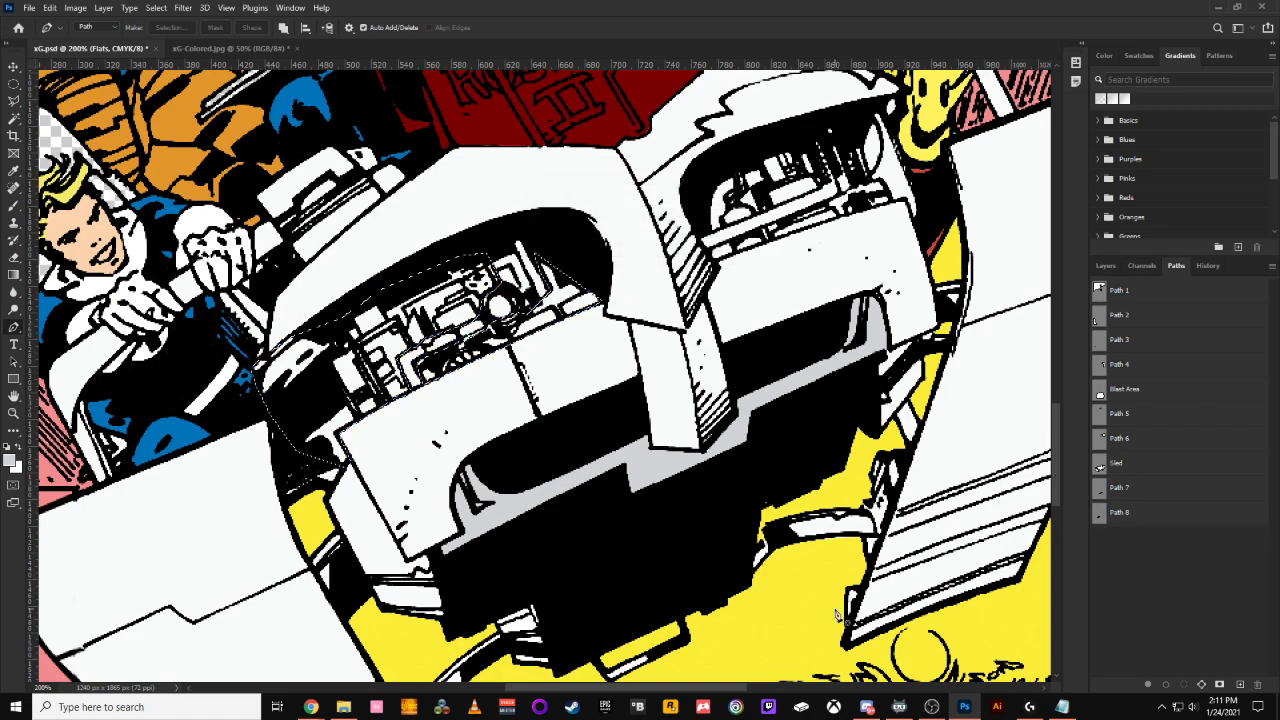
# Fill the left engine selection on the Flats layer with a medium grey, darker than the light grey lower trim, and deselect
pyautogui.hotkey('ctrl', '-')
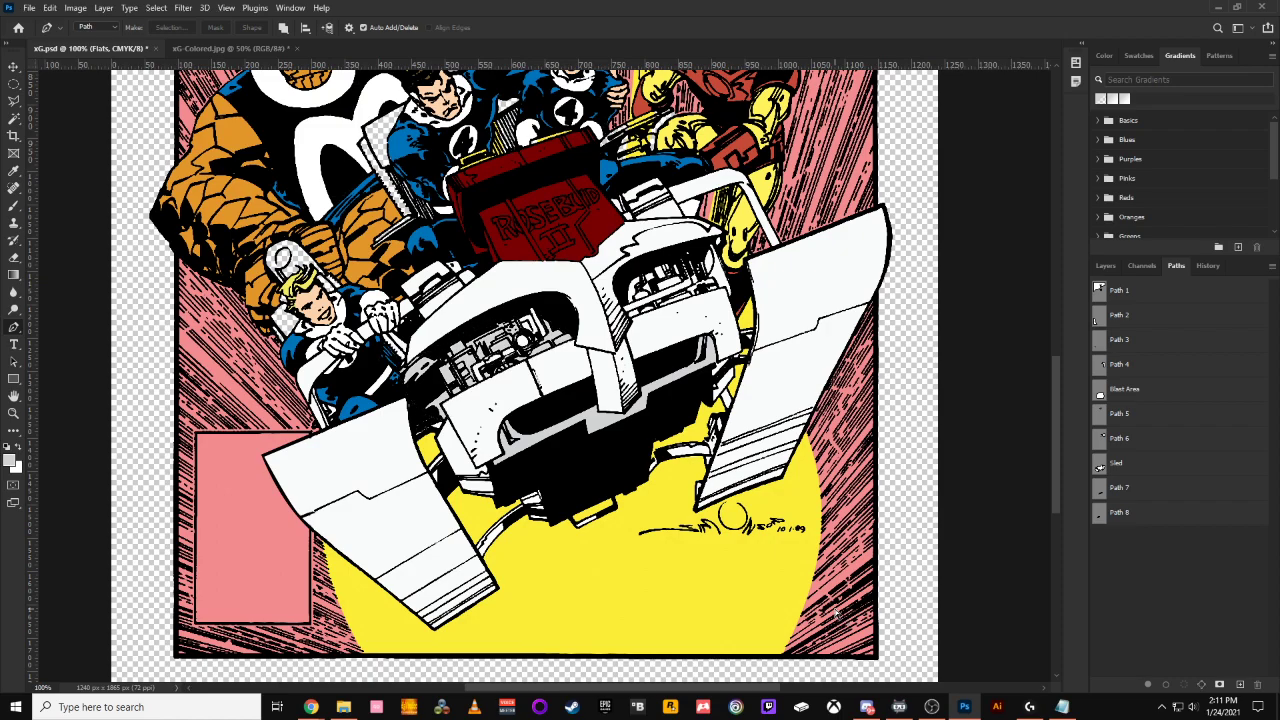
pyautogui.hotkey('ctrl', '+')
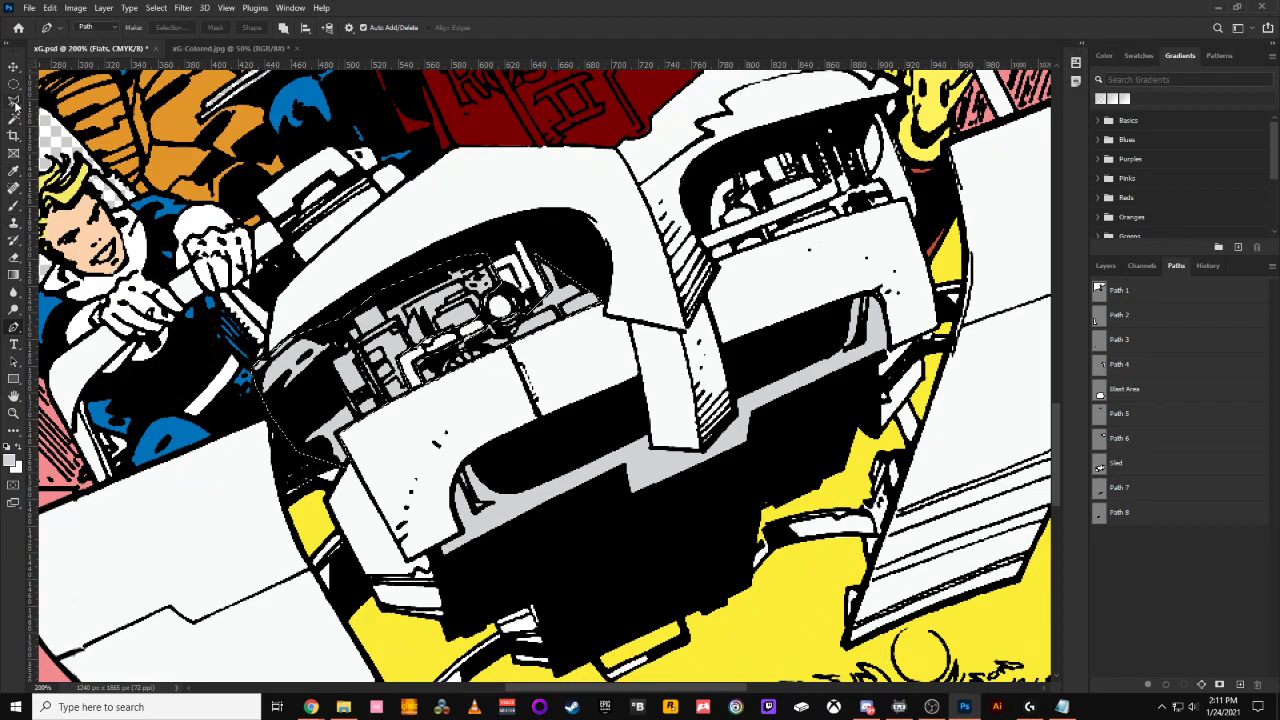
pyautogui.click(9, 459)
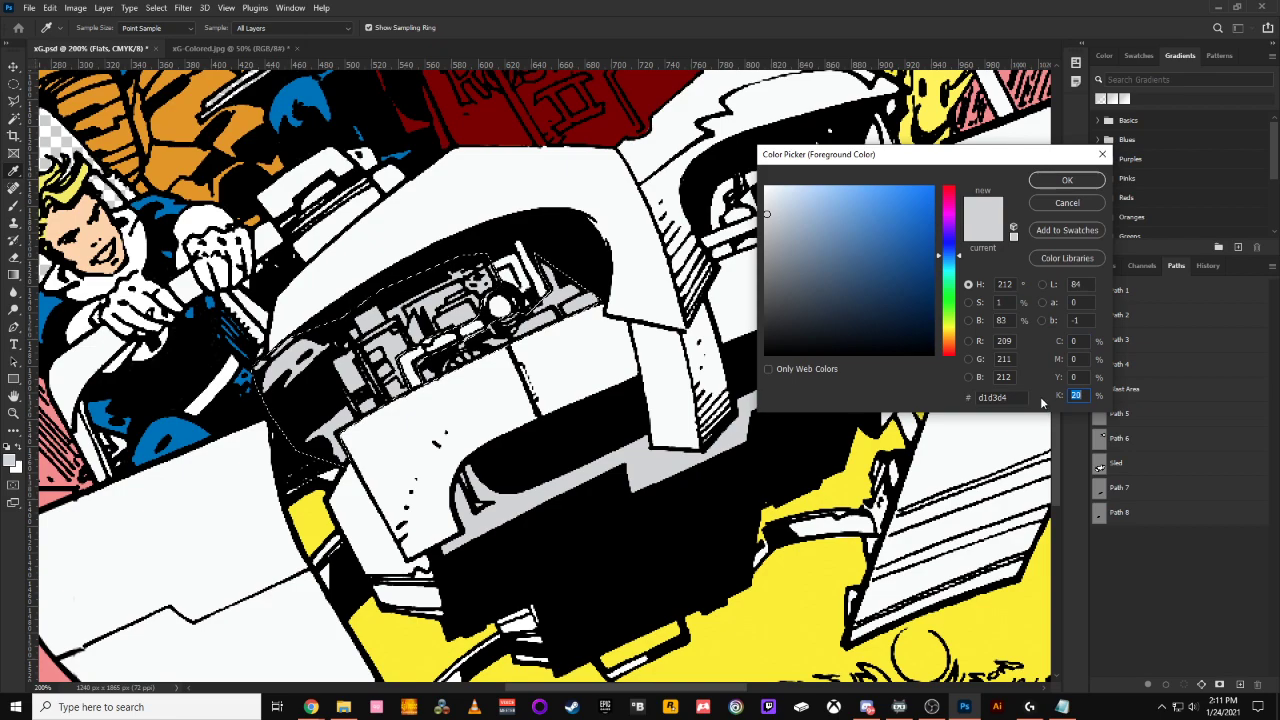
pyautogui.press('Return')
pyautogui.hotkey('ctrl', 'd')
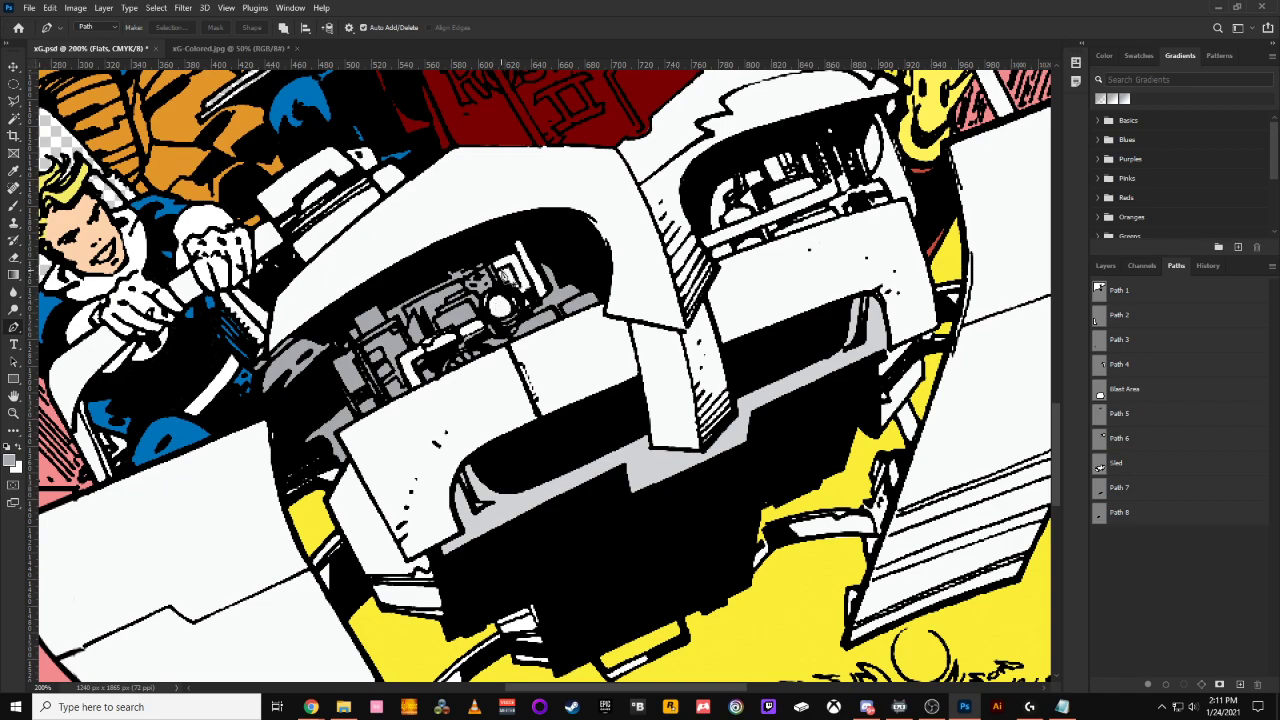
# Switch to the Polygonal Lasso tool and delete the stray work path started on the left engine
pyautogui.click(502, 276)
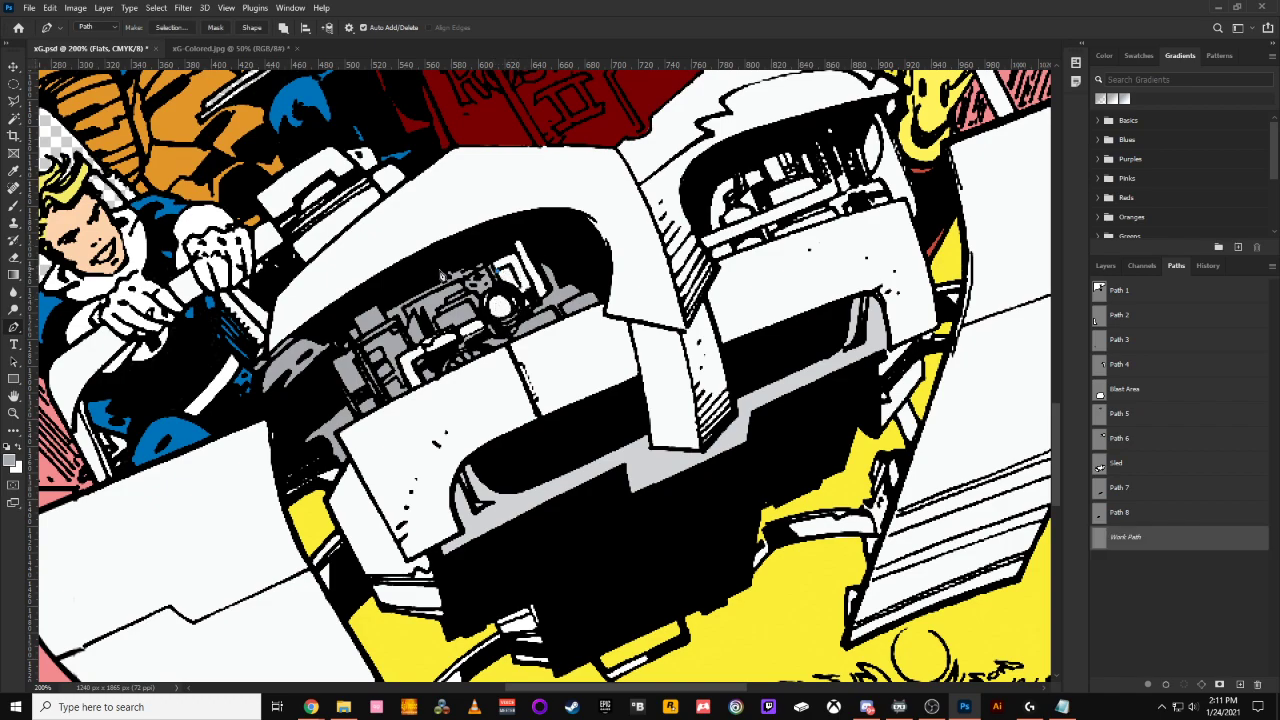
pyautogui.click(14, 101)
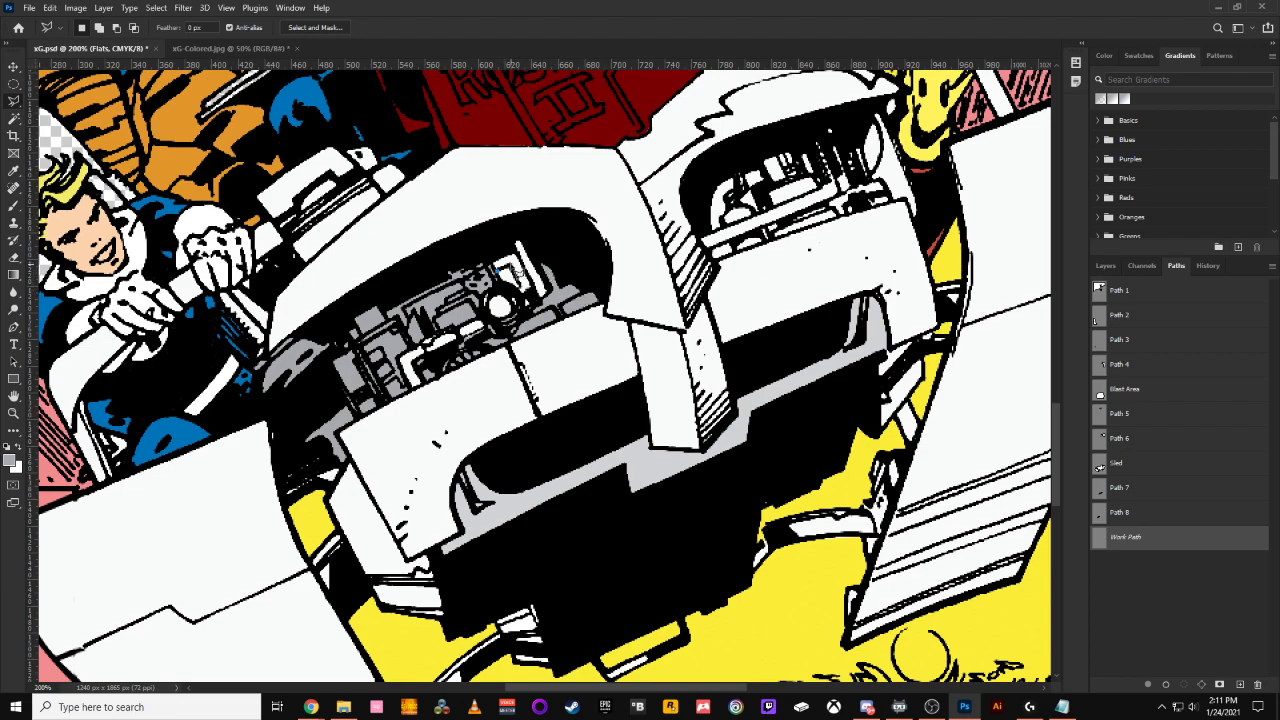
pyautogui.moveTo(1135, 538); pyautogui.dragTo(1259, 681)
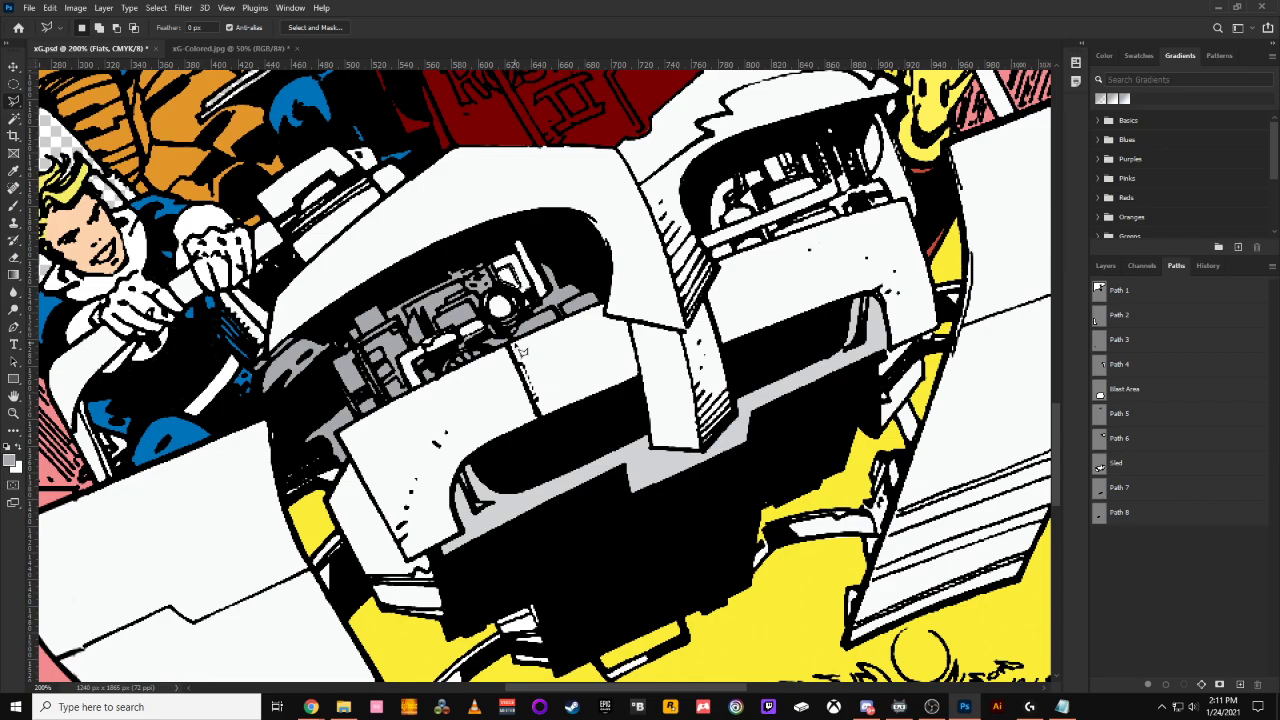
# Select the outer end and lower pipes of the right engine with the Polygonal Lasso, leaving out its central parts
pyautogui.hotkey('ctrl', '-')
pyautogui.hotkey('ctrl', '-')
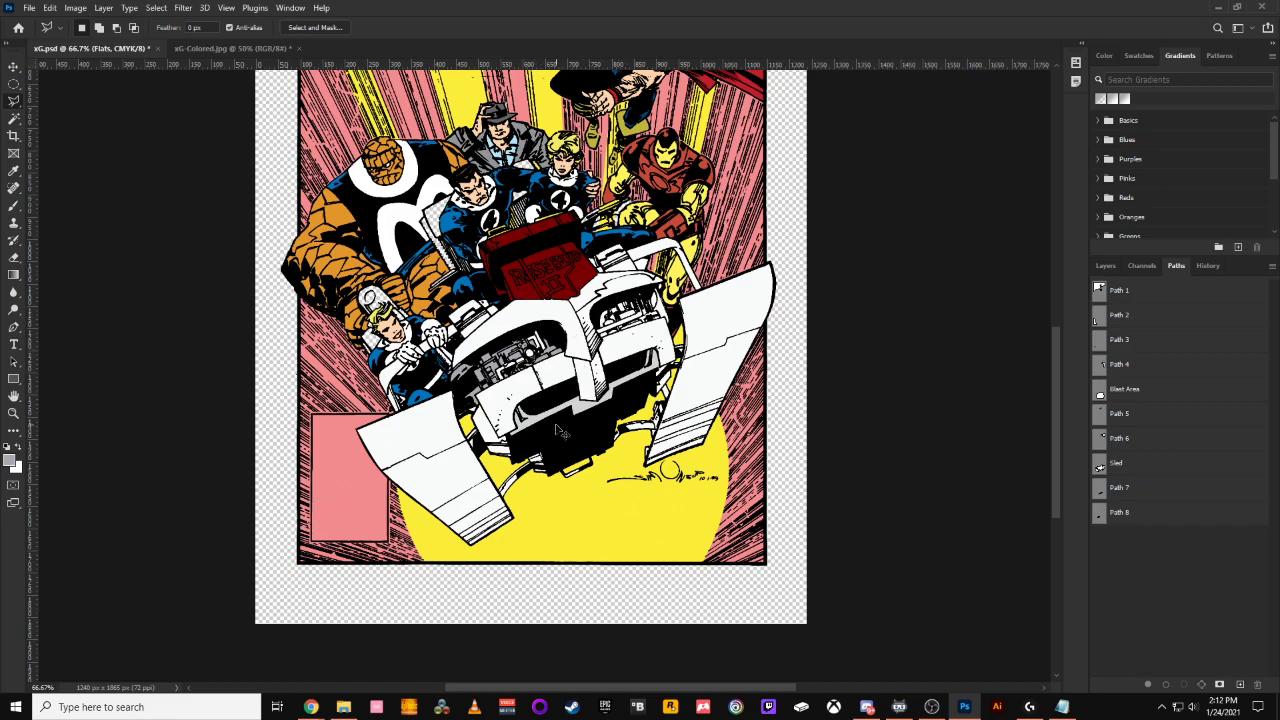
pyautogui.hotkey('ctrl', '+')
pyautogui.moveTo(634, 400); pyautogui.dragTo(435, 534)
pyautogui.hotkey('ctrl', '+')
pyautogui.hotkey('ctrl', '+')
pyautogui.hotkey('ctrl', '+')
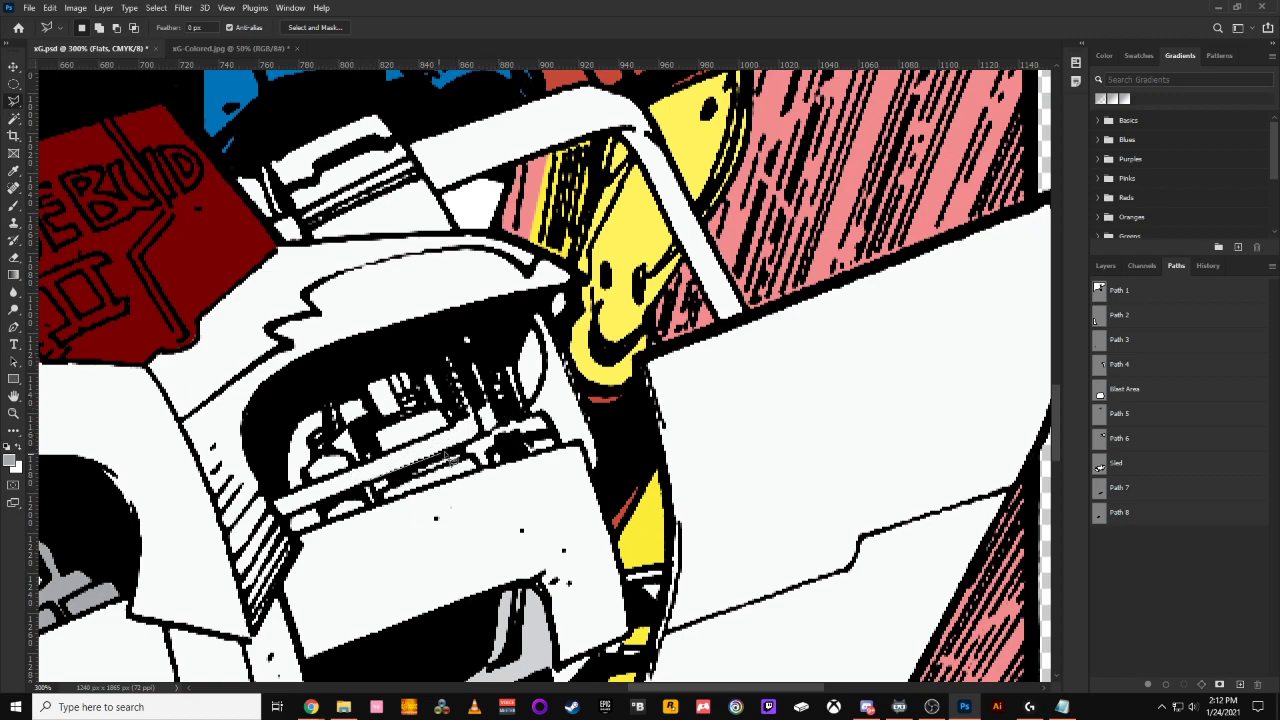
pyautogui.click(480, 420)
pyautogui.click(450, 322)
pyautogui.click(567, 289)
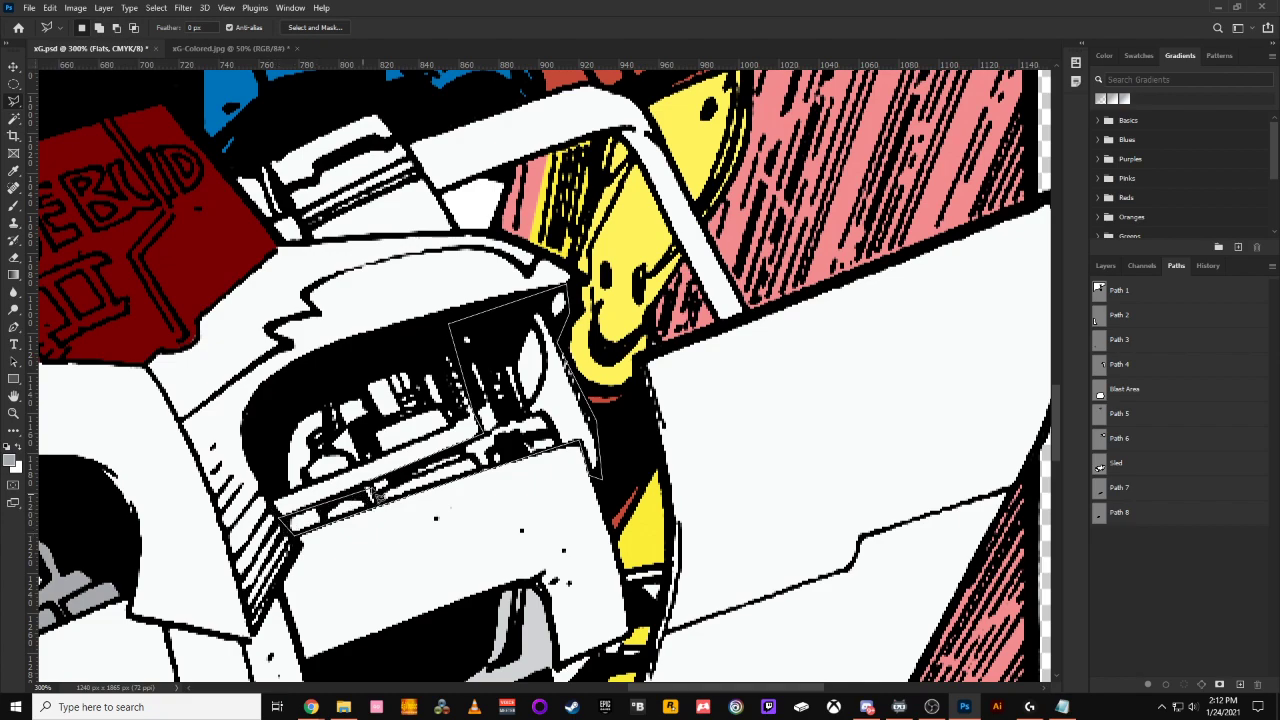
pyautogui.doubleClick(398, 484)
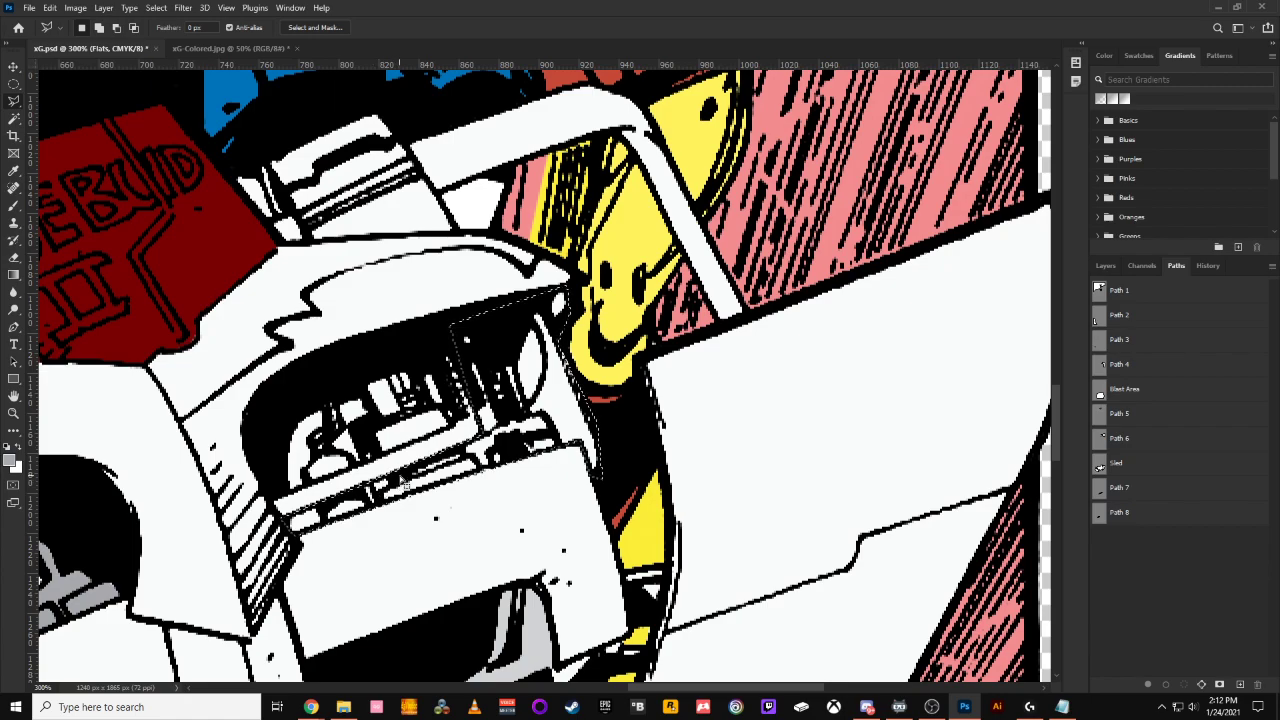
# Compare the sled's engine colors with the reference cover xG-Colored.jpg
pyautogui.hotkey('ctrl', '-')
pyautogui.hotkey('ctrl', '-')
pyautogui.hotkey('ctrl', '-')
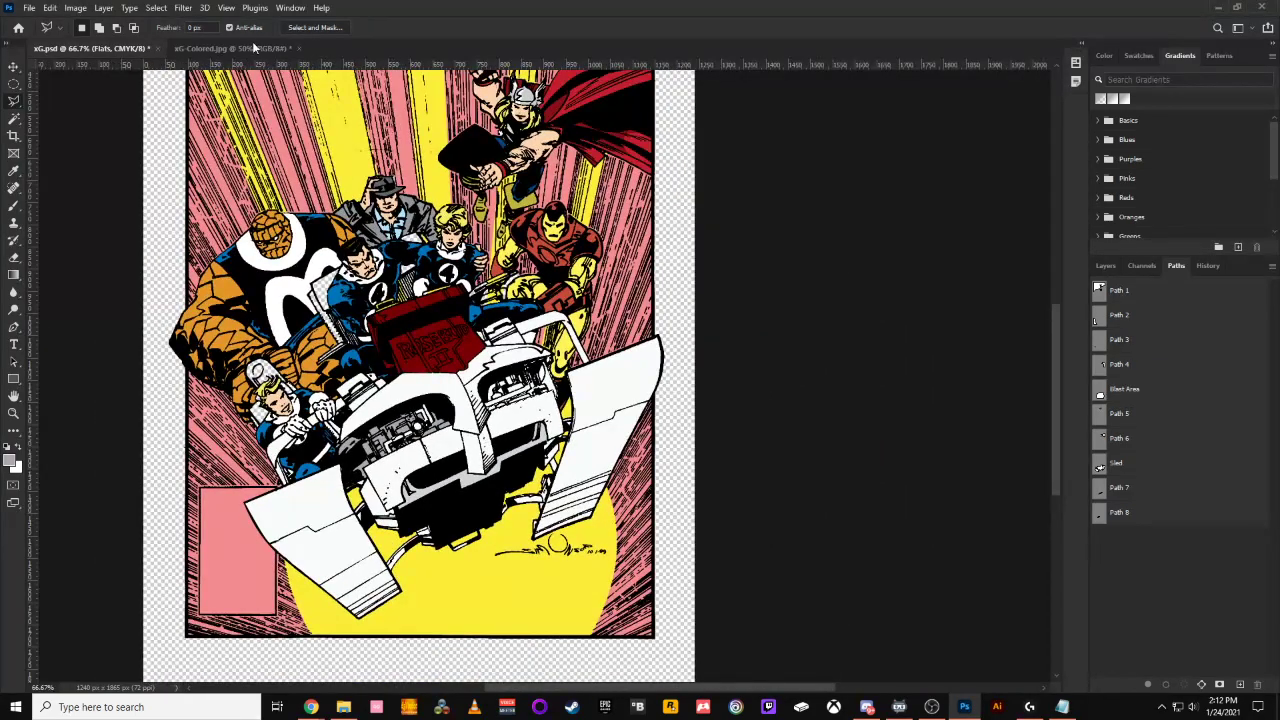
pyautogui.click(255, 47)
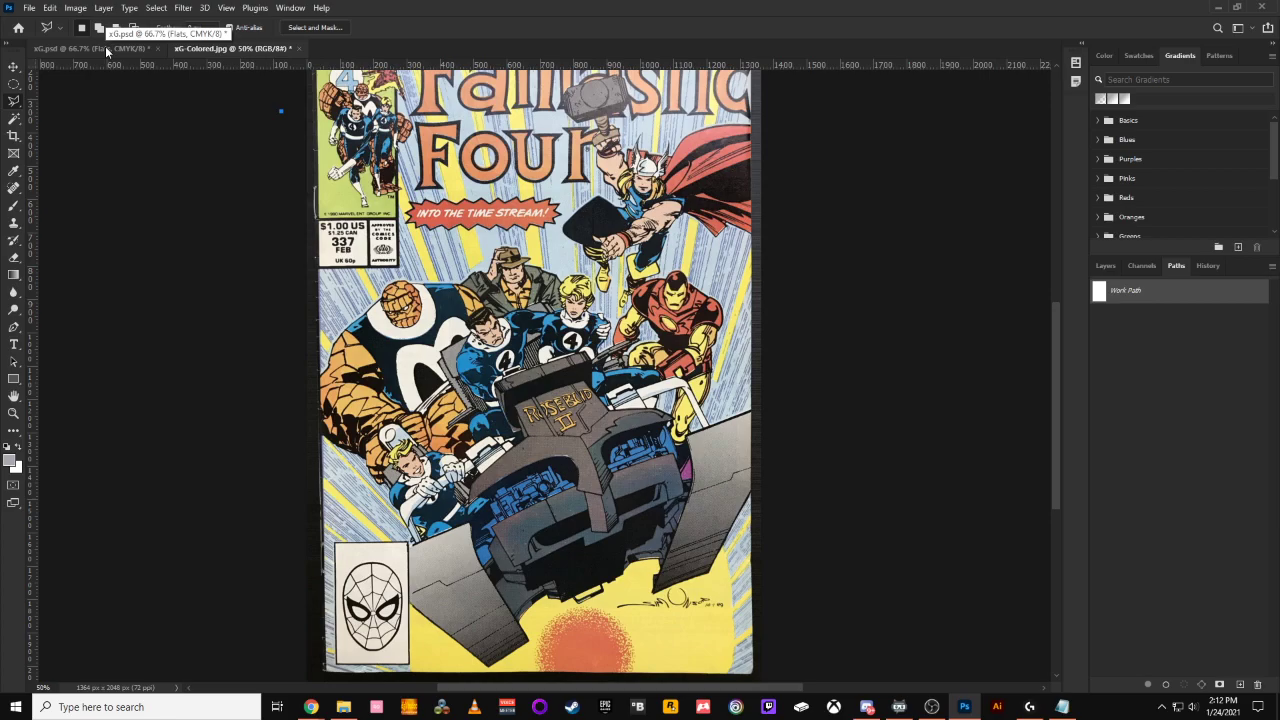
pyautogui.click(107, 49)
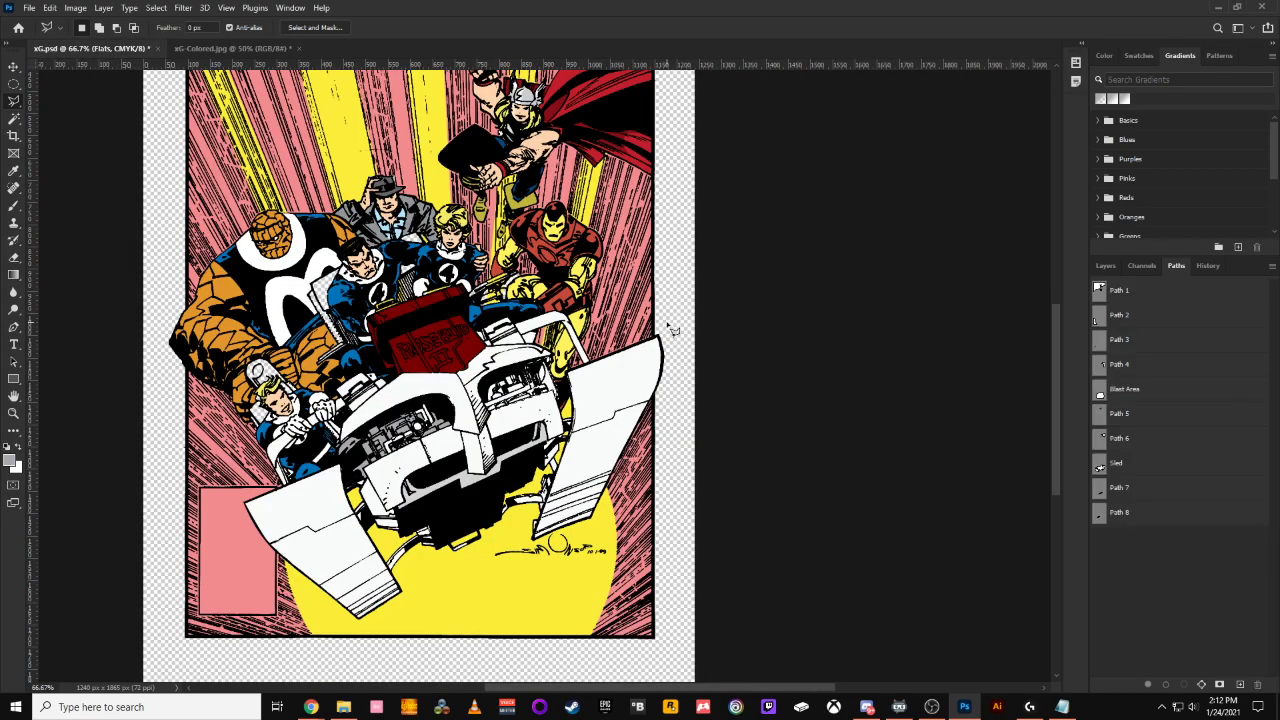
pyautogui.hotkey('ctrl', '+')
pyautogui.hotkey('ctrl', '+')
pyautogui.hotkey('ctrl', '+')
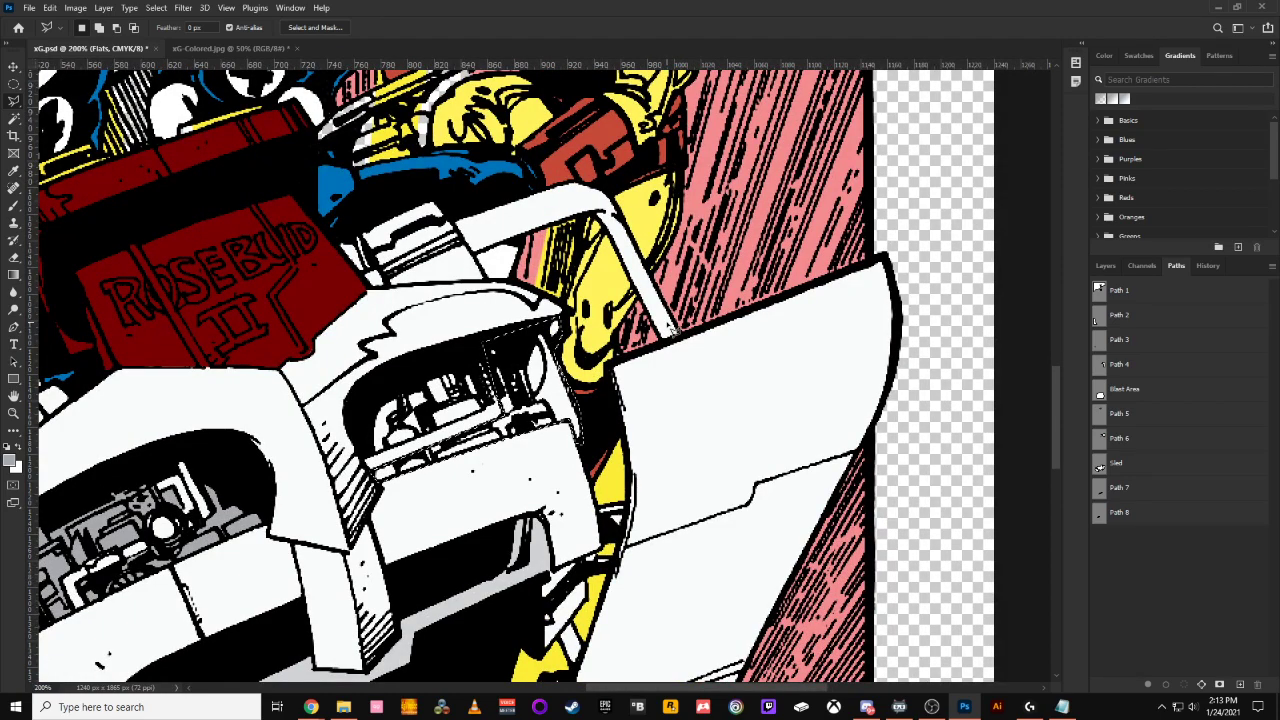
# Fill the selected outer end and lower pipes of the right engine with the medium grey and deselect
pyautogui.scroll(5, 672, 328)
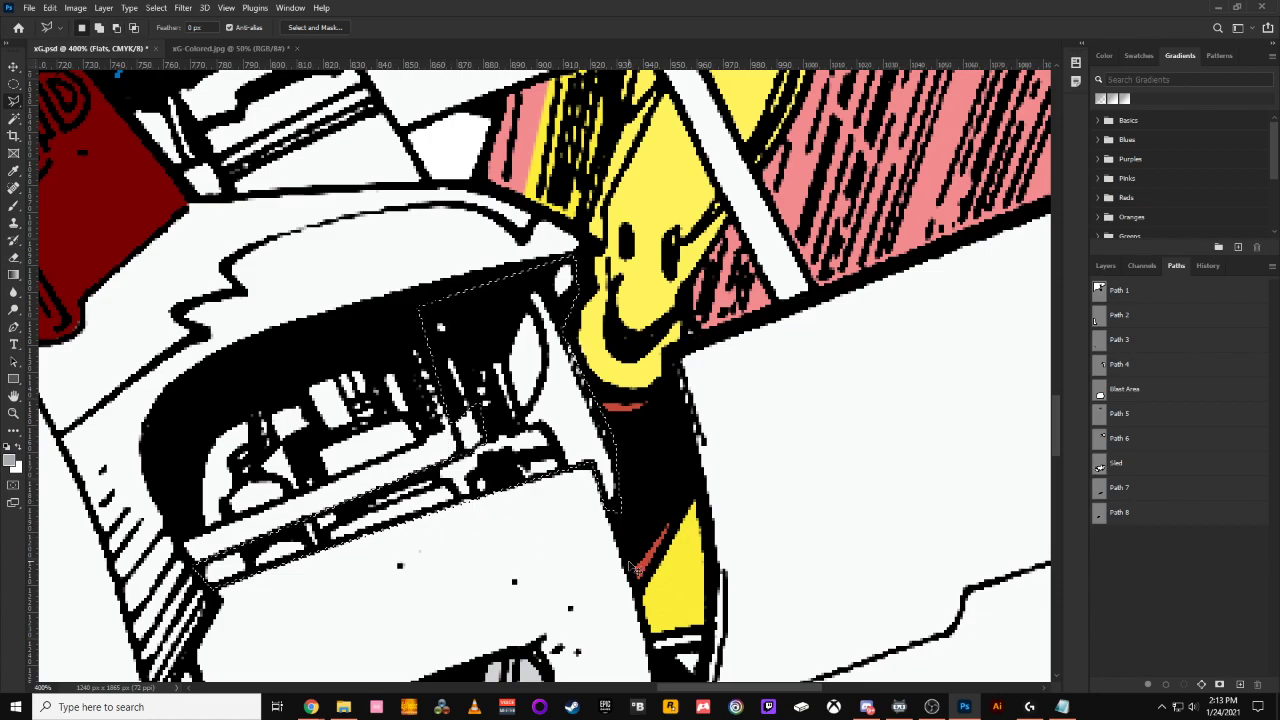
pyautogui.hotkey('ctrl', '-')
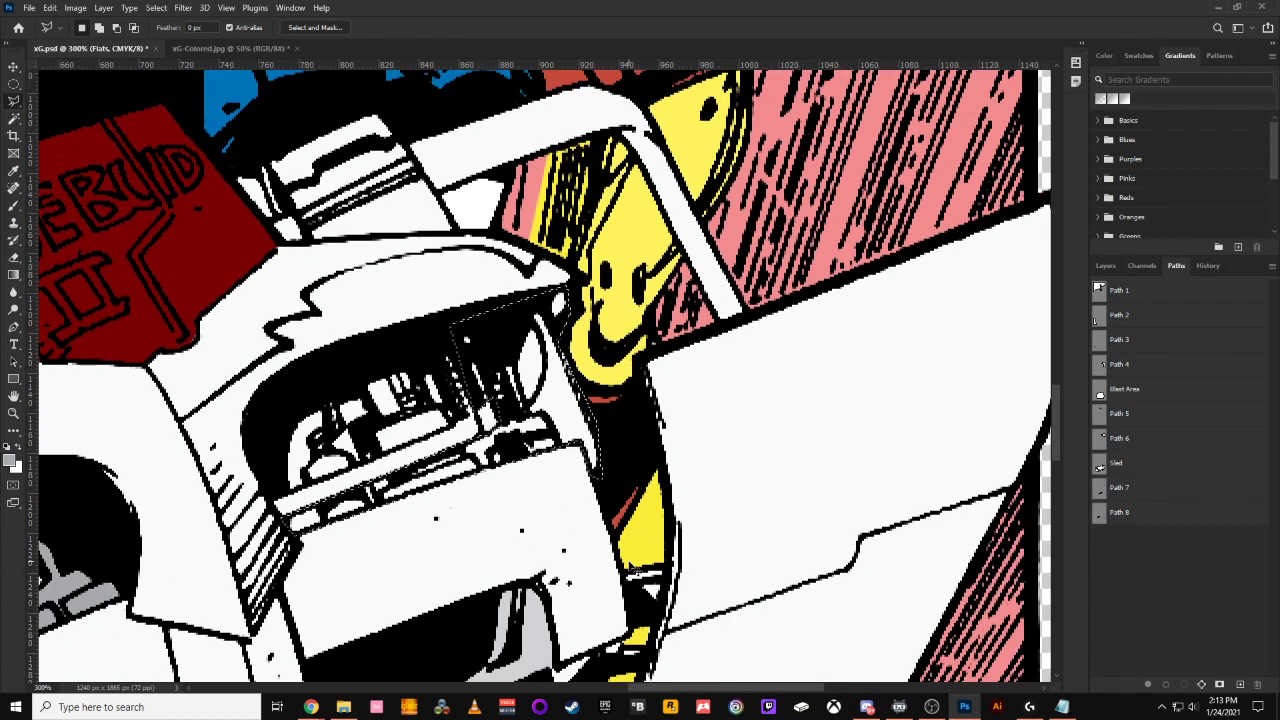
pyautogui.hotkey('ctrl', '-')
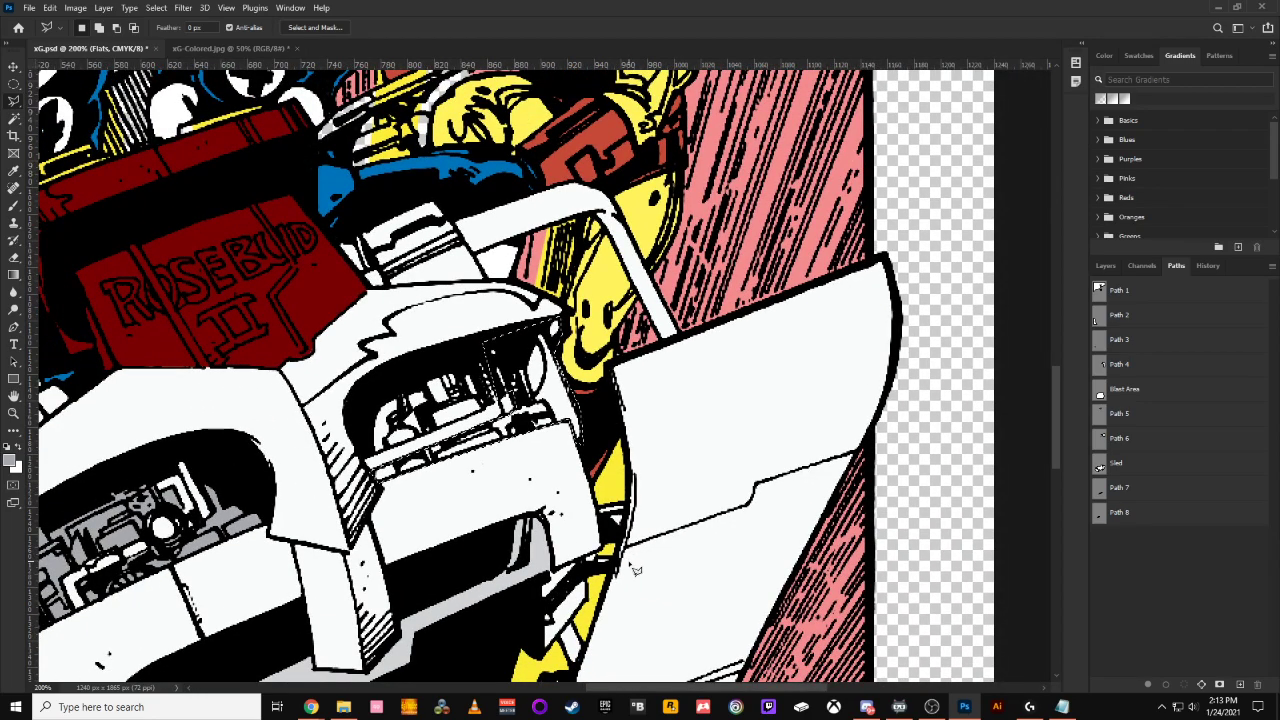
pyautogui.hotkey('ctrl', '-')
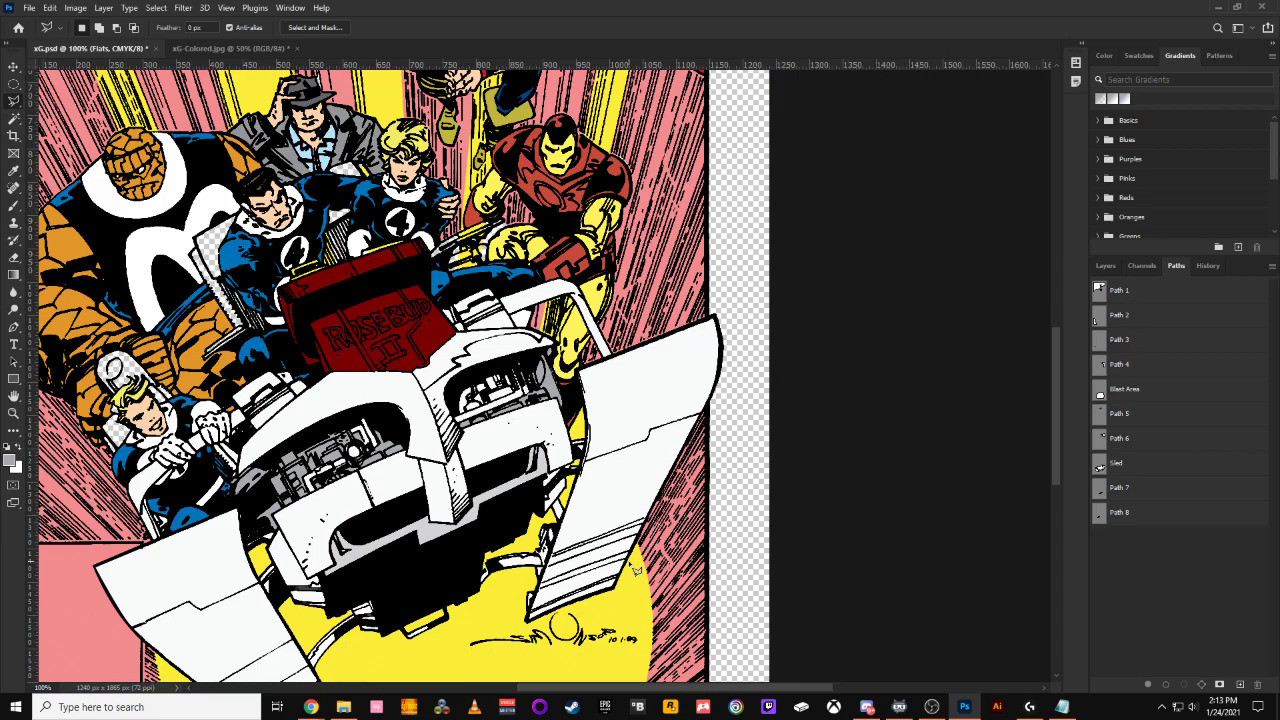
pyautogui.scroll(3, 636, 570)
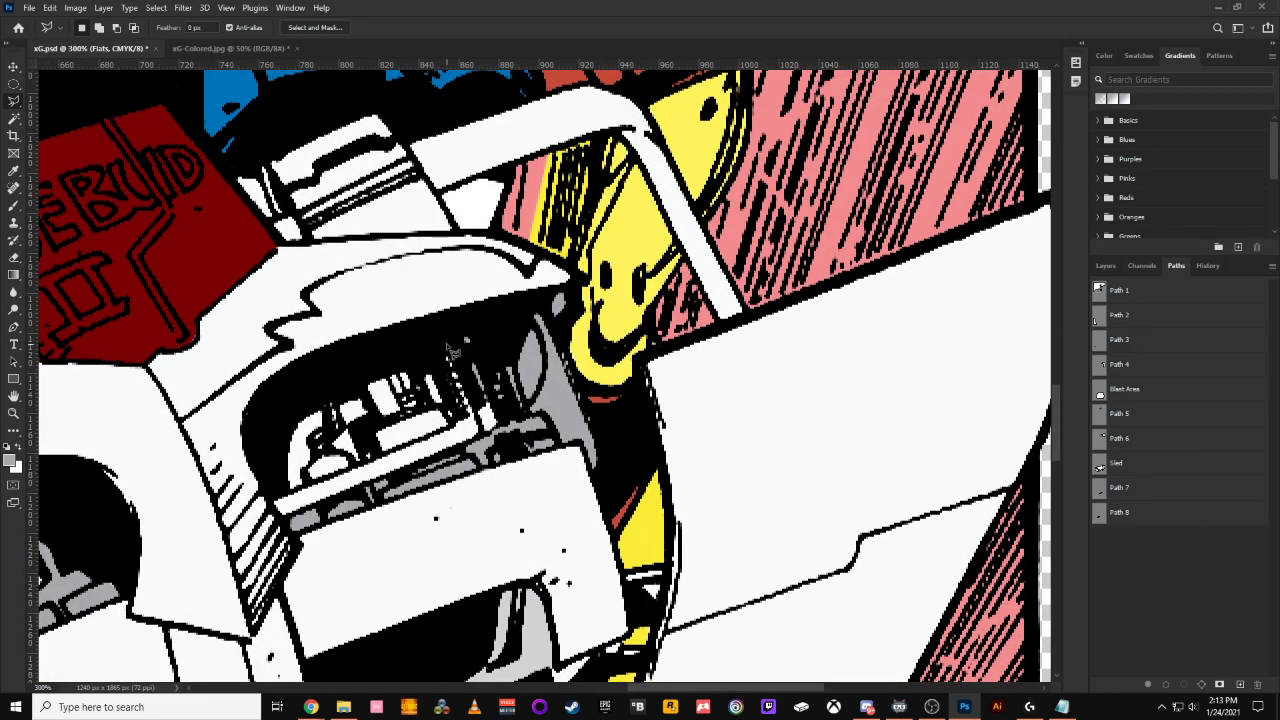
# Select the central parts of the right engine above the long pipe with the Polygonal Lasso
pyautogui.click(447, 331)
pyautogui.click(463, 430)
pyautogui.click(282, 492)
pyautogui.click(280, 398)
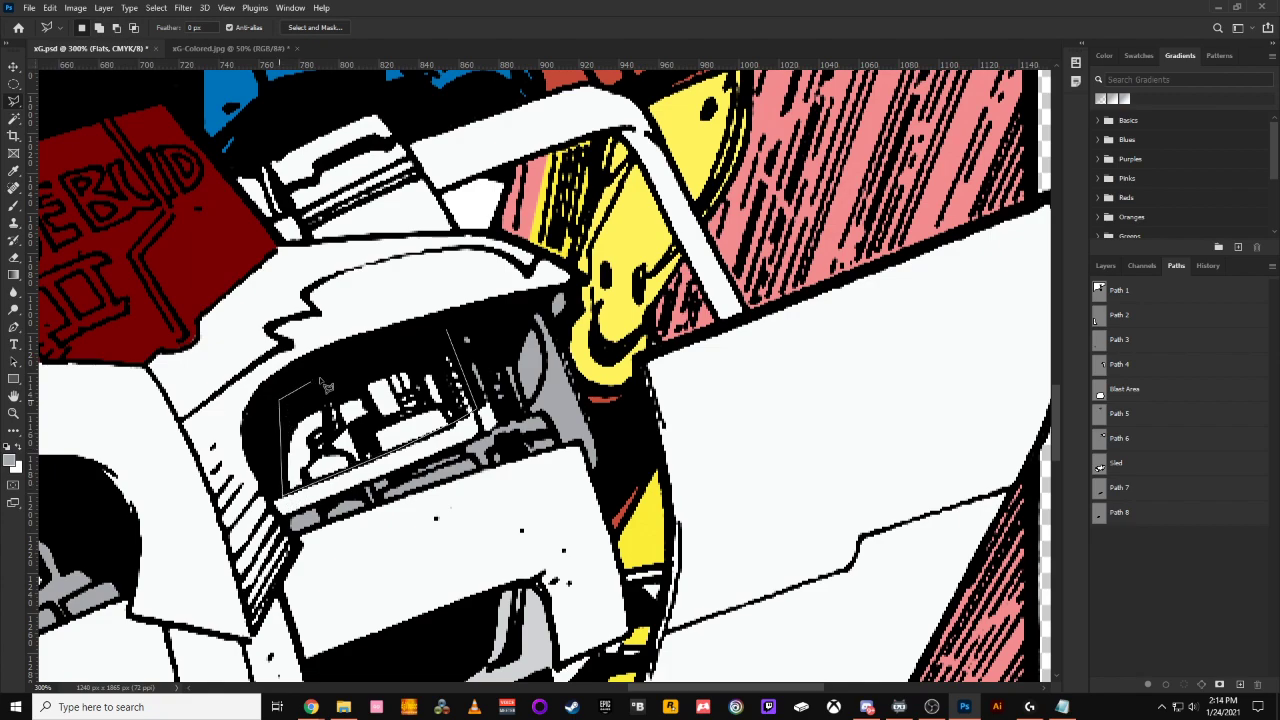
pyautogui.click(449, 332)
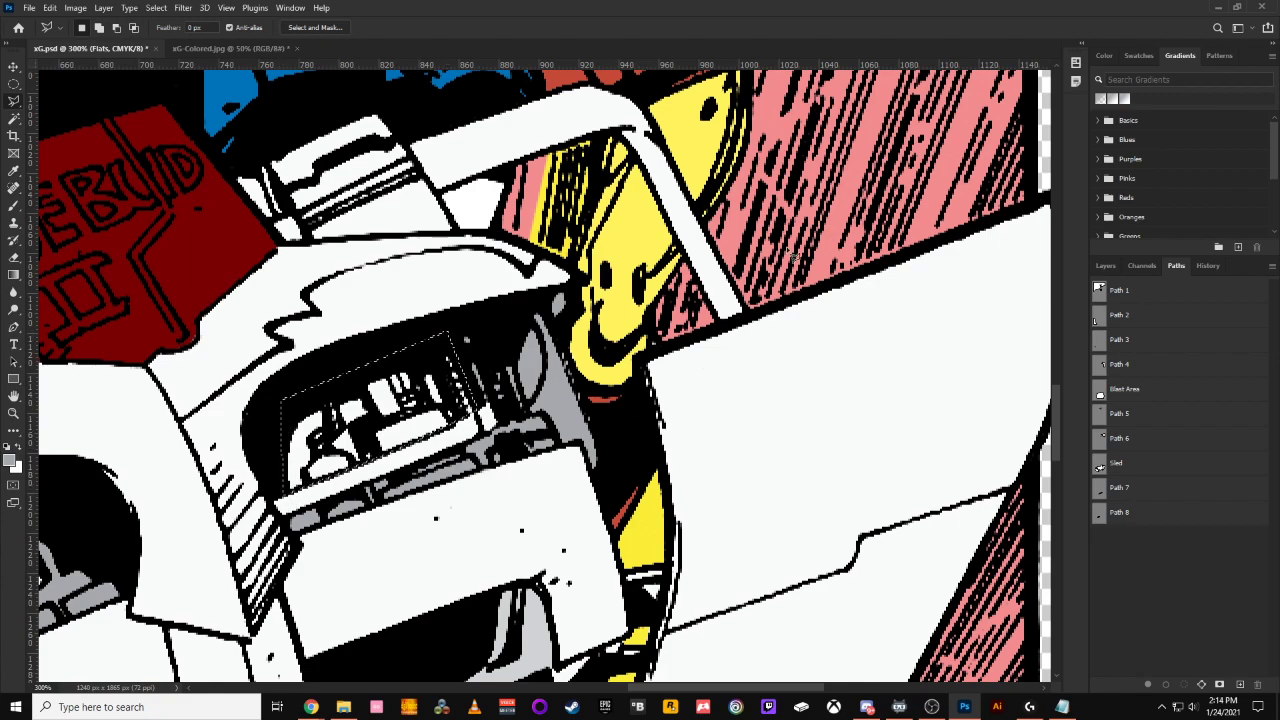
# Fill the selected central parts of the right engine with the medium grey foreground color and deselect
pyautogui.hotkey('ctrl', '1')
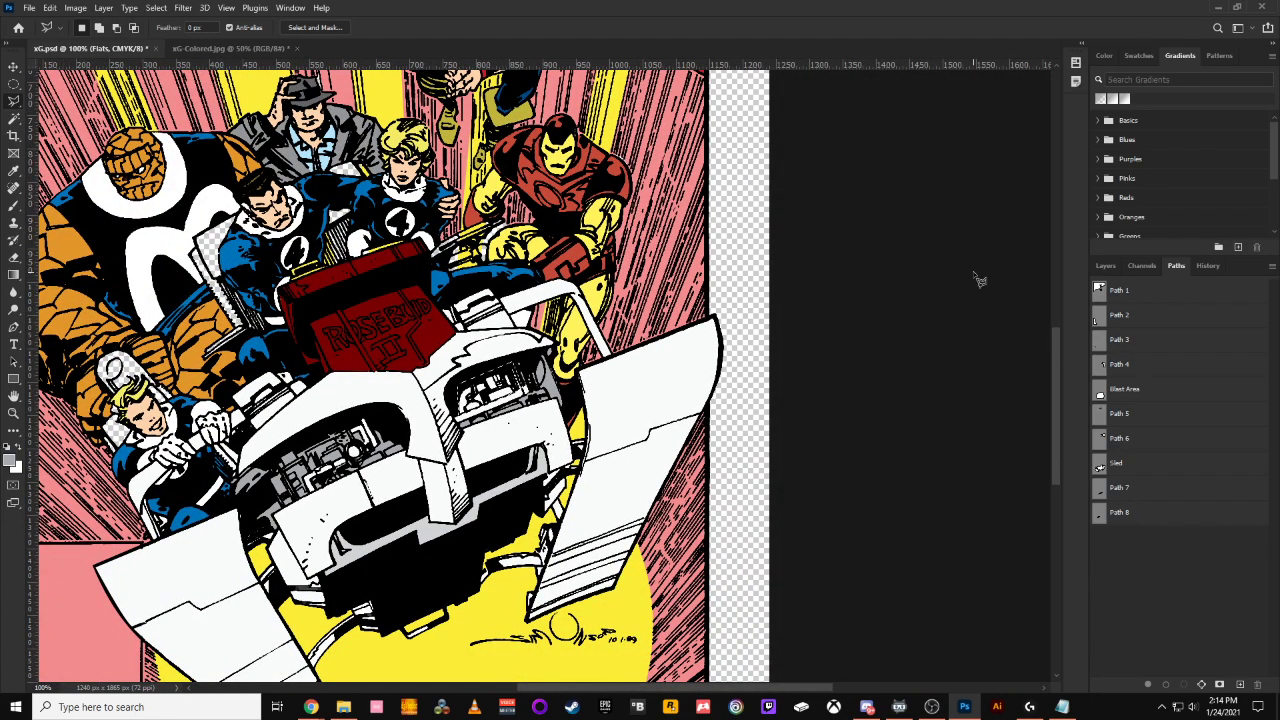
pyautogui.scroll(5, 979, 280)
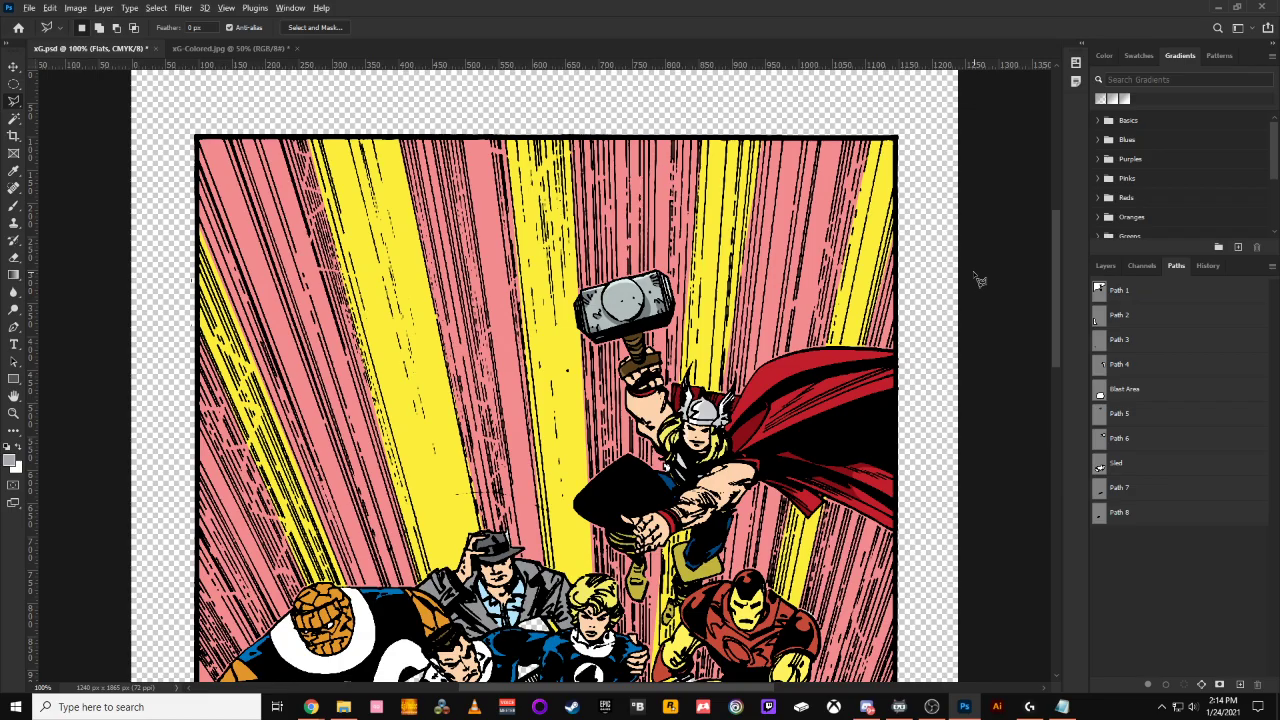
pyautogui.press('alt')
pyautogui.hotkey('ctrl', '+')
pyautogui.moveTo(733, 395); pyautogui.dragTo(608, 160)
pyautogui.hotkey('ctrl', '+')
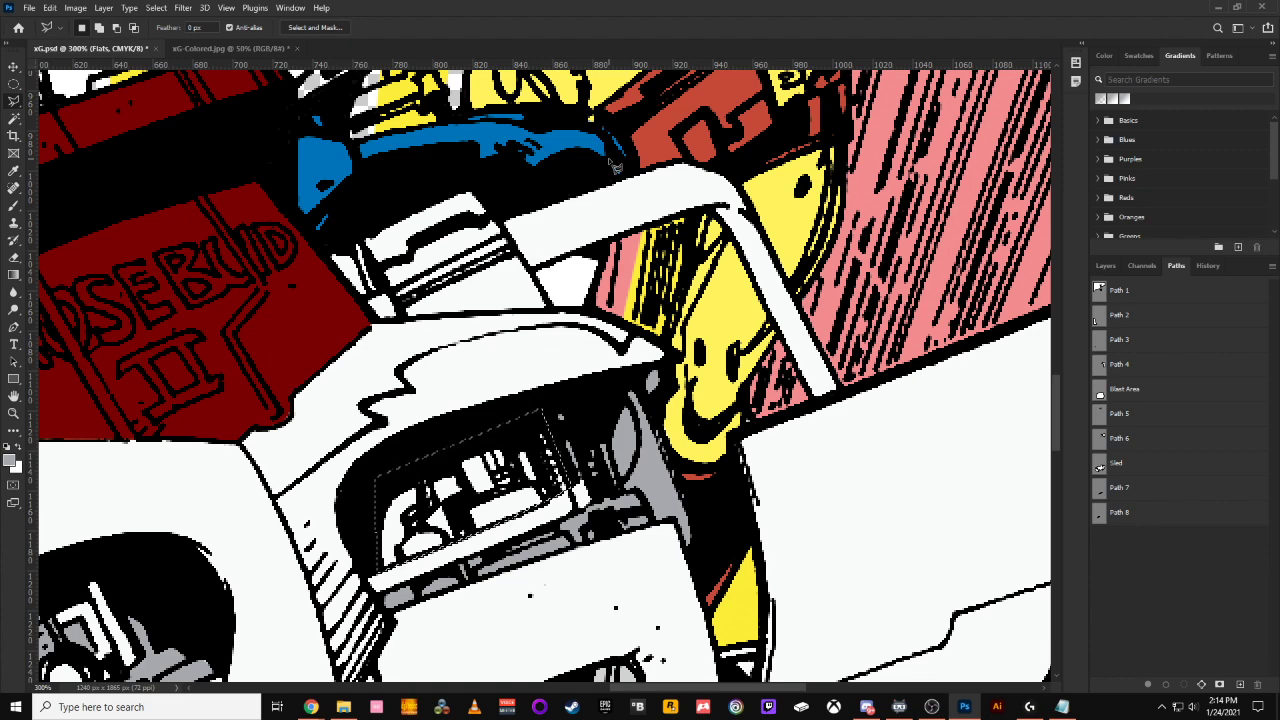
pyautogui.hotkey('alt', 'BackSpace')
pyautogui.hotkey('ctrl', 'd')
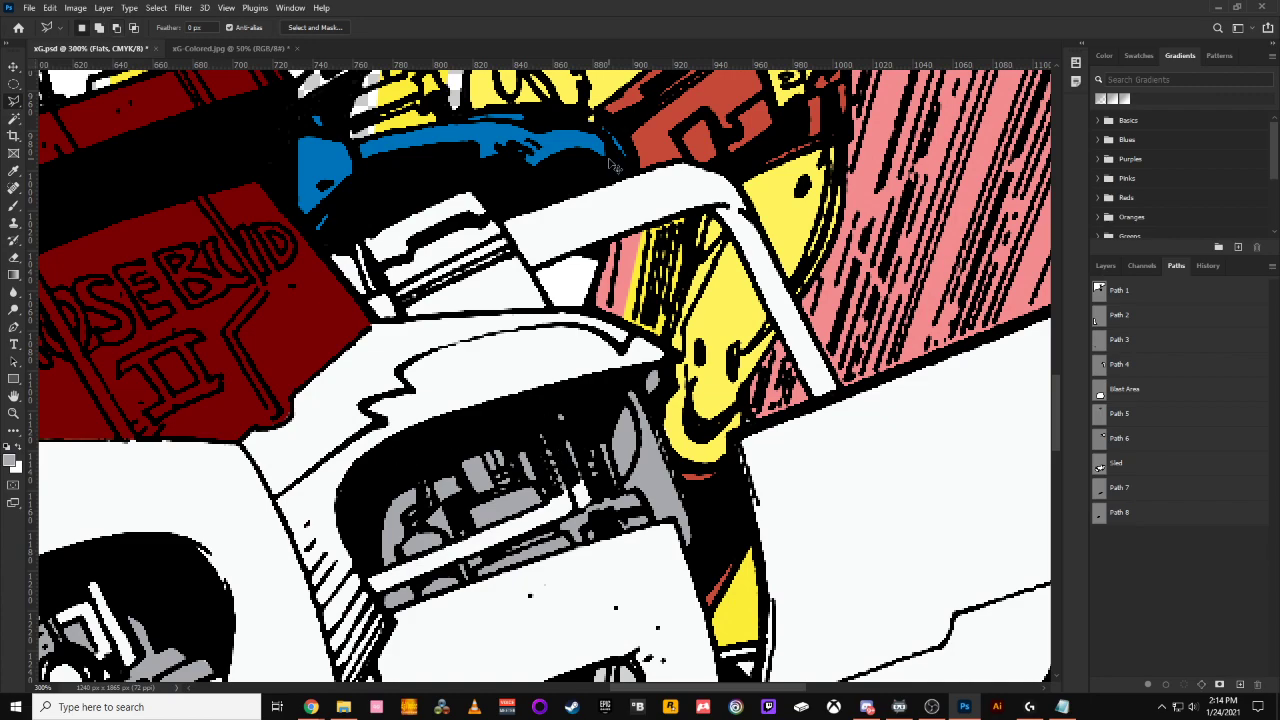
# Examine the flat colors of the sled and its engines, both close up and within the whole cover
pyautogui.hotkey('ctrl', '-')
pyautogui.hotkey('ctrl', '-')
pyautogui.hotkey('ctrl', '-')
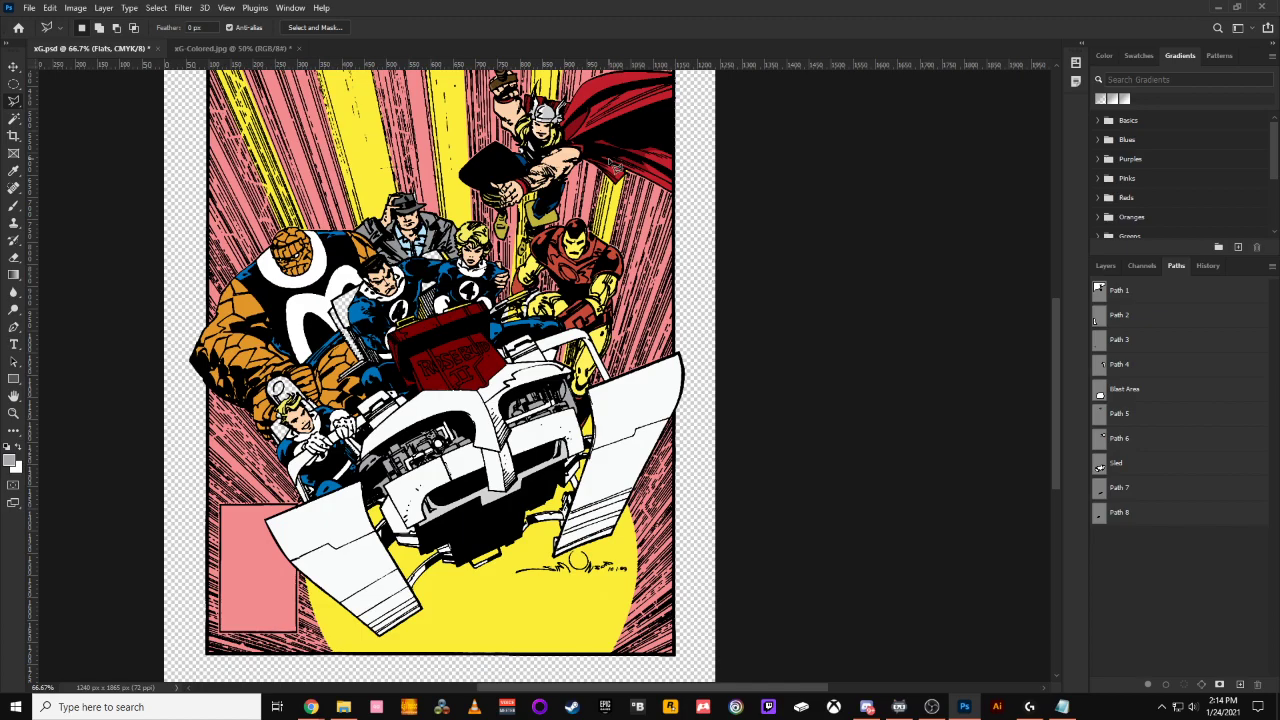
pyautogui.hotkey('ctrl', '+')
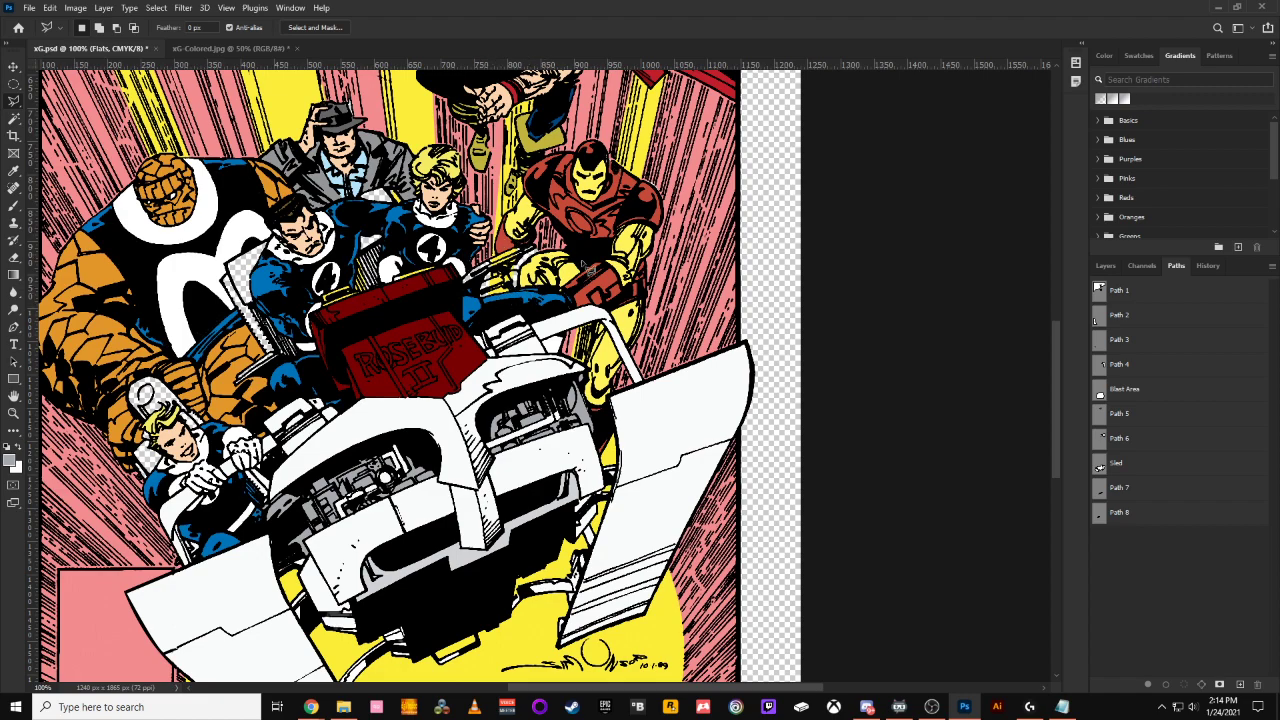
pyautogui.hotkey('ctrl', '-')
pyautogui.hotkey('ctrl', '-')
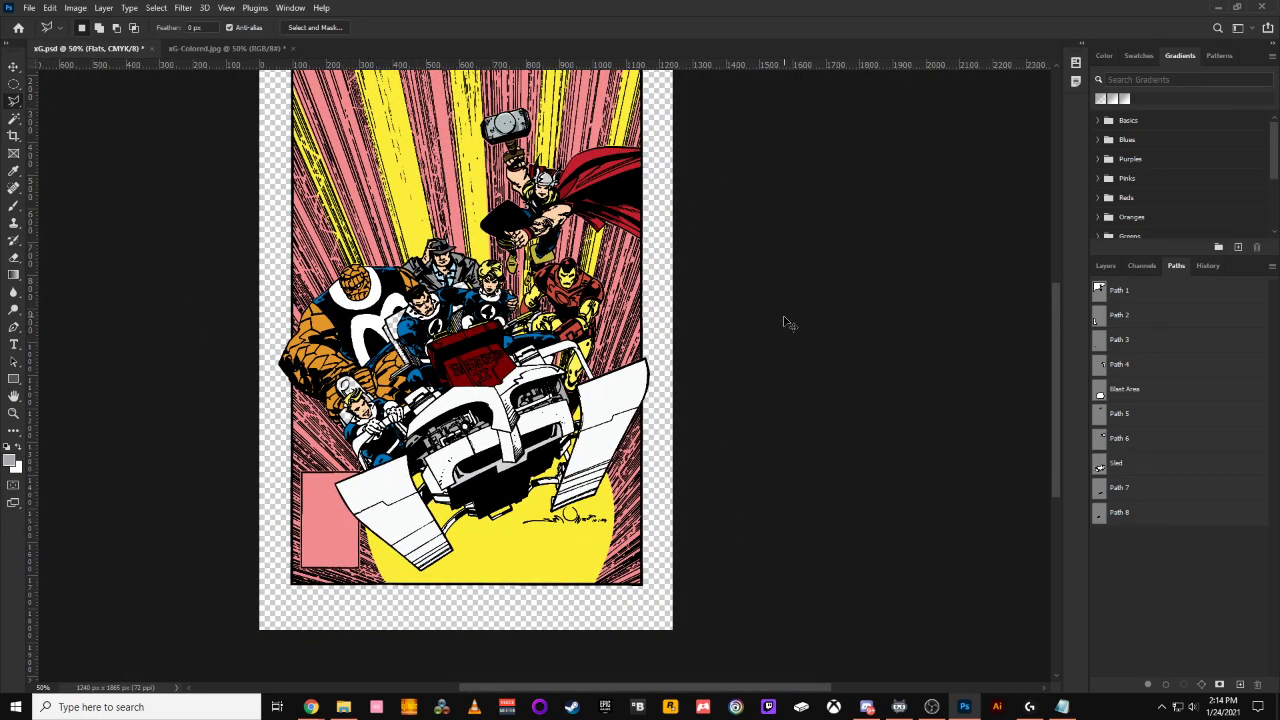
pyautogui.hotkey('ctrl', '+')
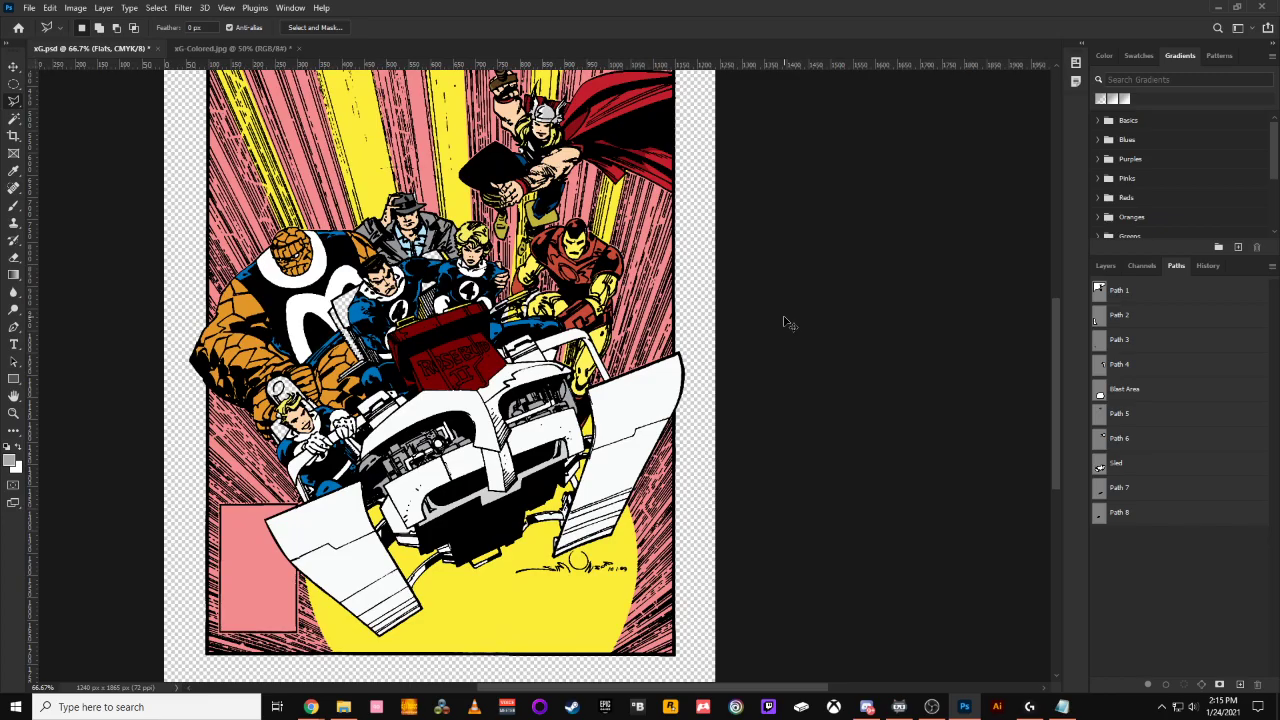
pyautogui.hotkey('ctrl', '+')
pyautogui.hotkey('ctrl', '+')
pyautogui.hotkey('ctrl', '-')
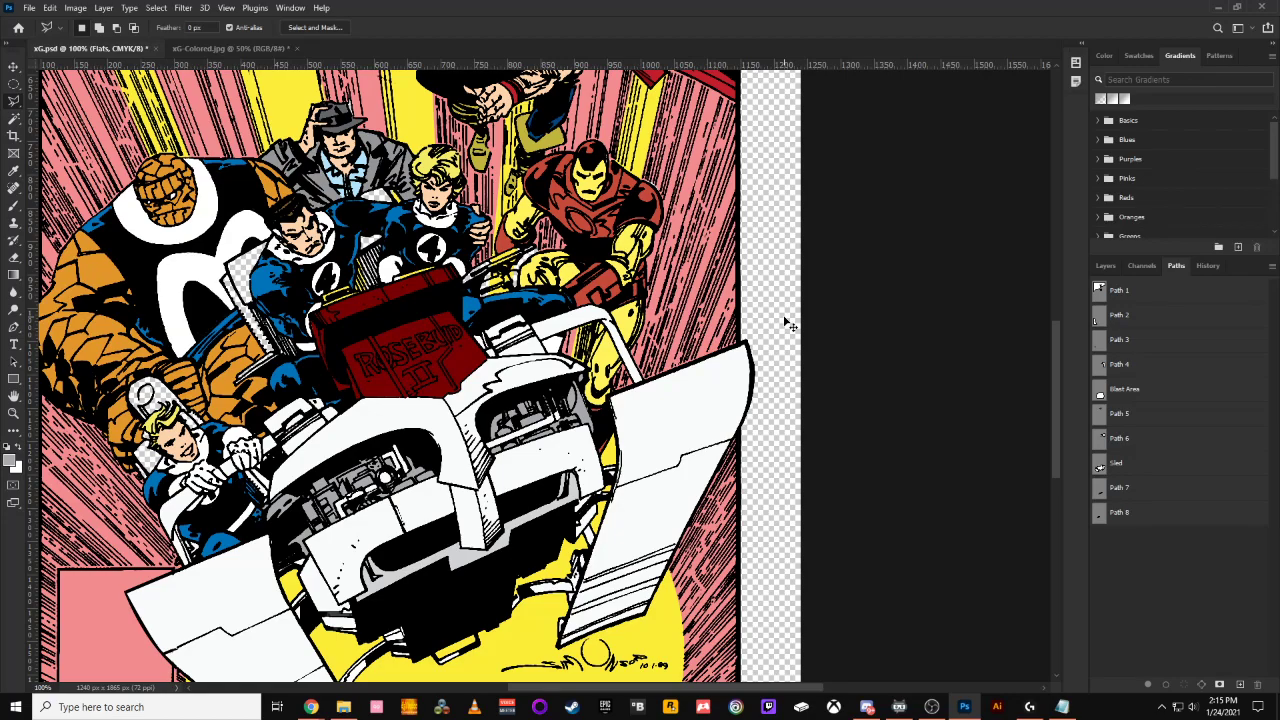
pyautogui.hotkey('ctrl', '-')
pyautogui.hotkey('ctrl', '-')
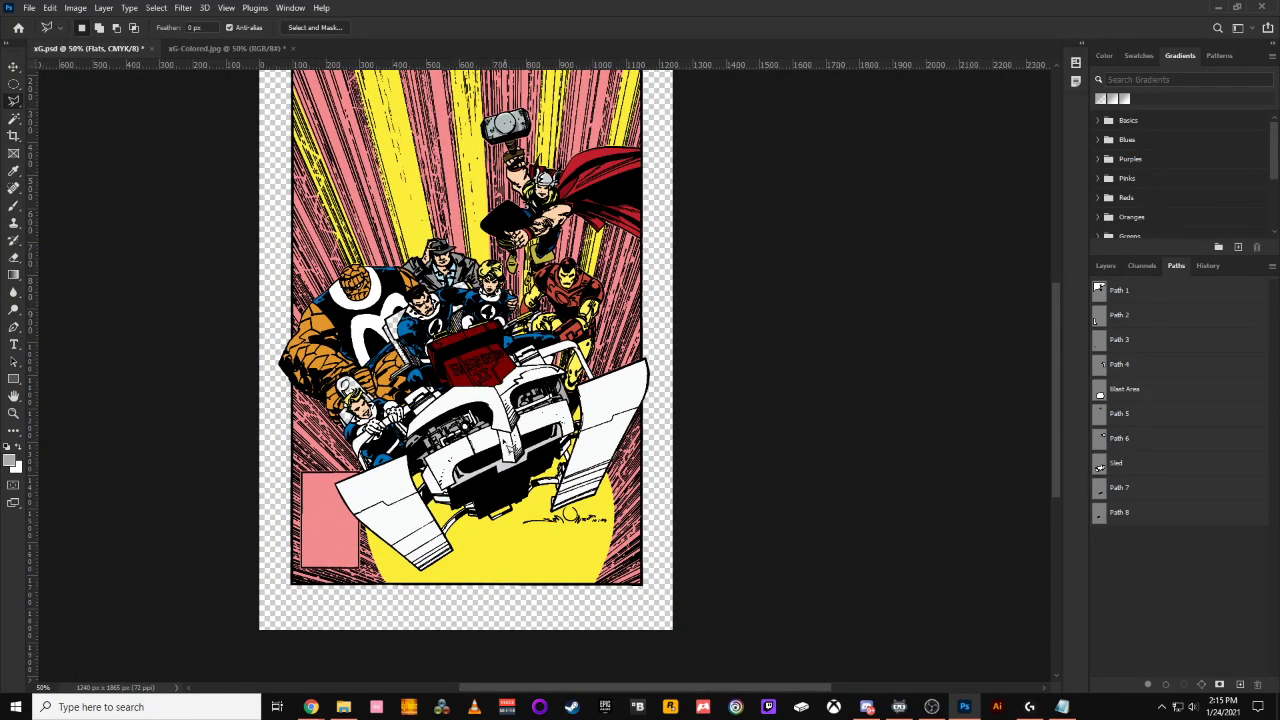
pyautogui.hotkey('ctrl', '+')
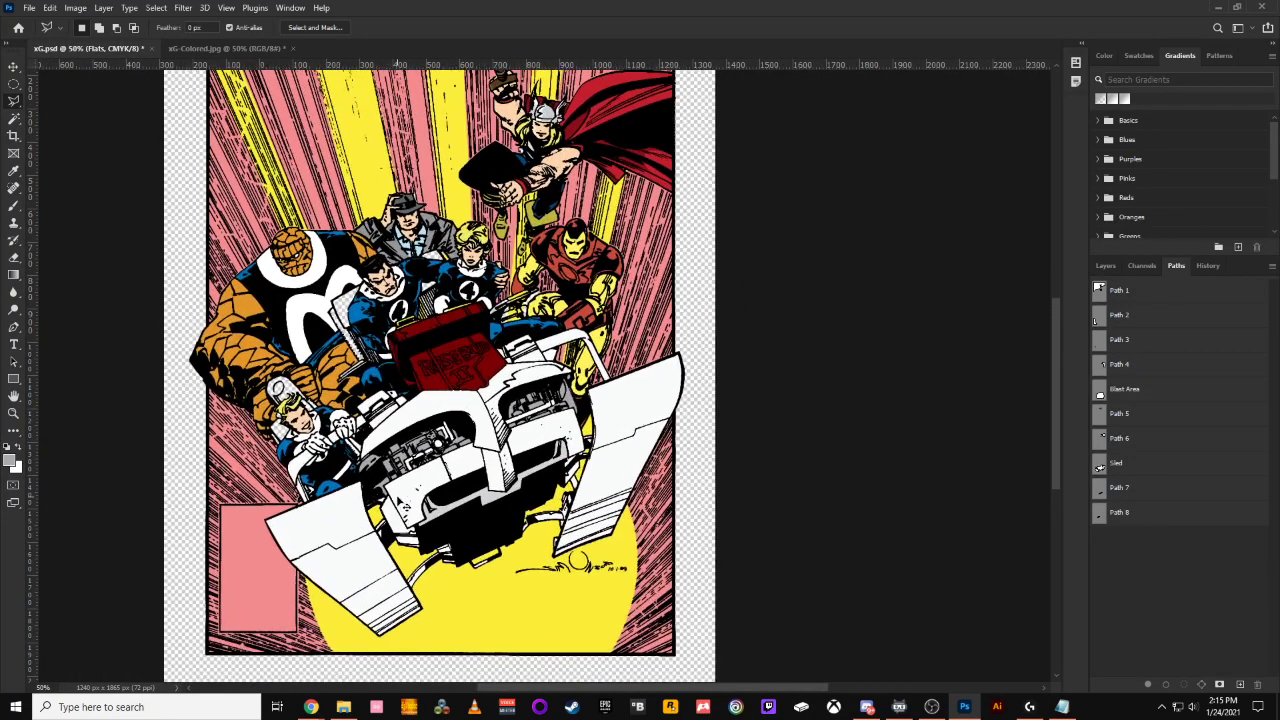
pyautogui.hotkey('ctrl', '+')
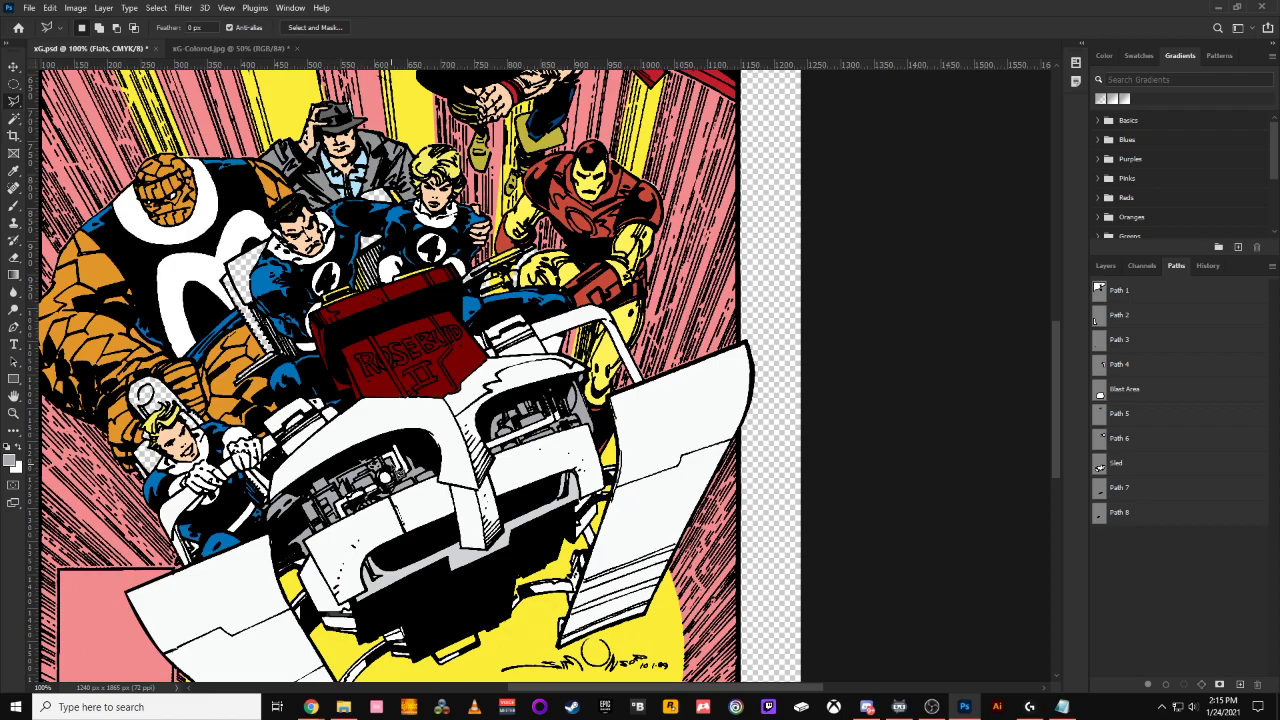
pyautogui.hotkey('ctrl', '-')
pyautogui.hotkey('ctrl', '-')
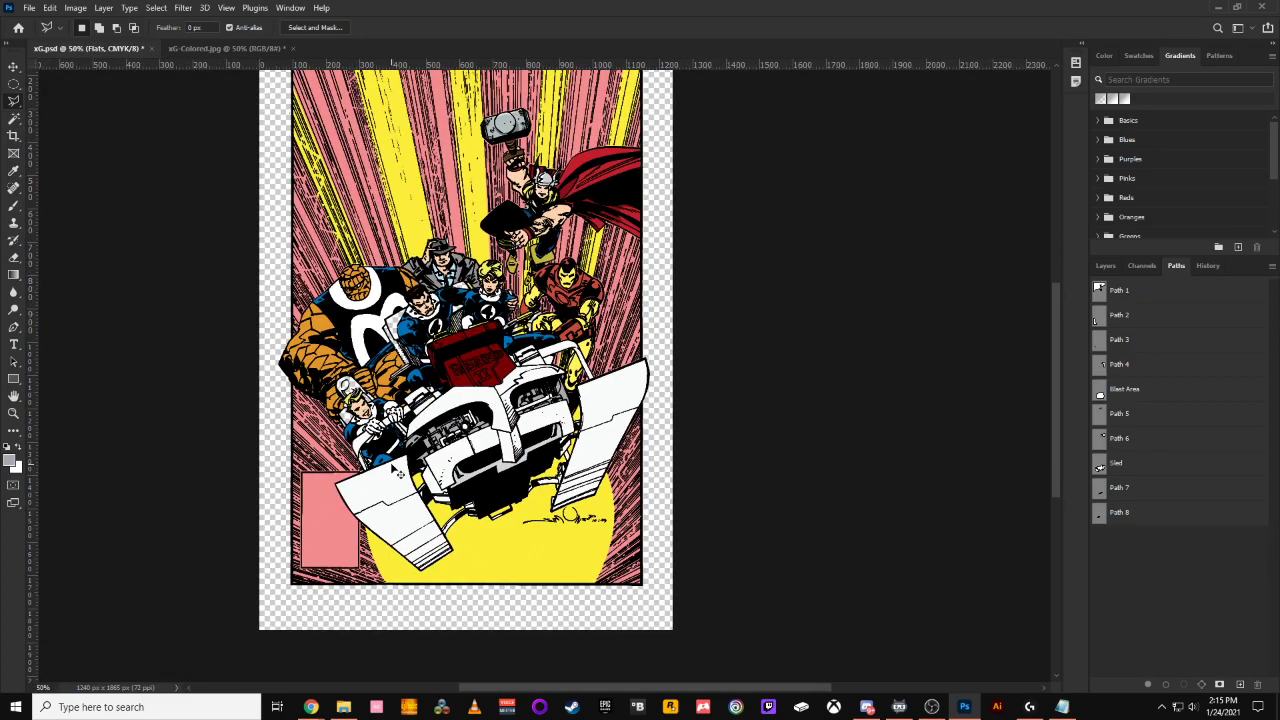
# Trace a closed Pen tool path around the uncolored seat back and armrest beside the dark-haired man in the blue suit
pyautogui.hotkey('ctrl', '+')
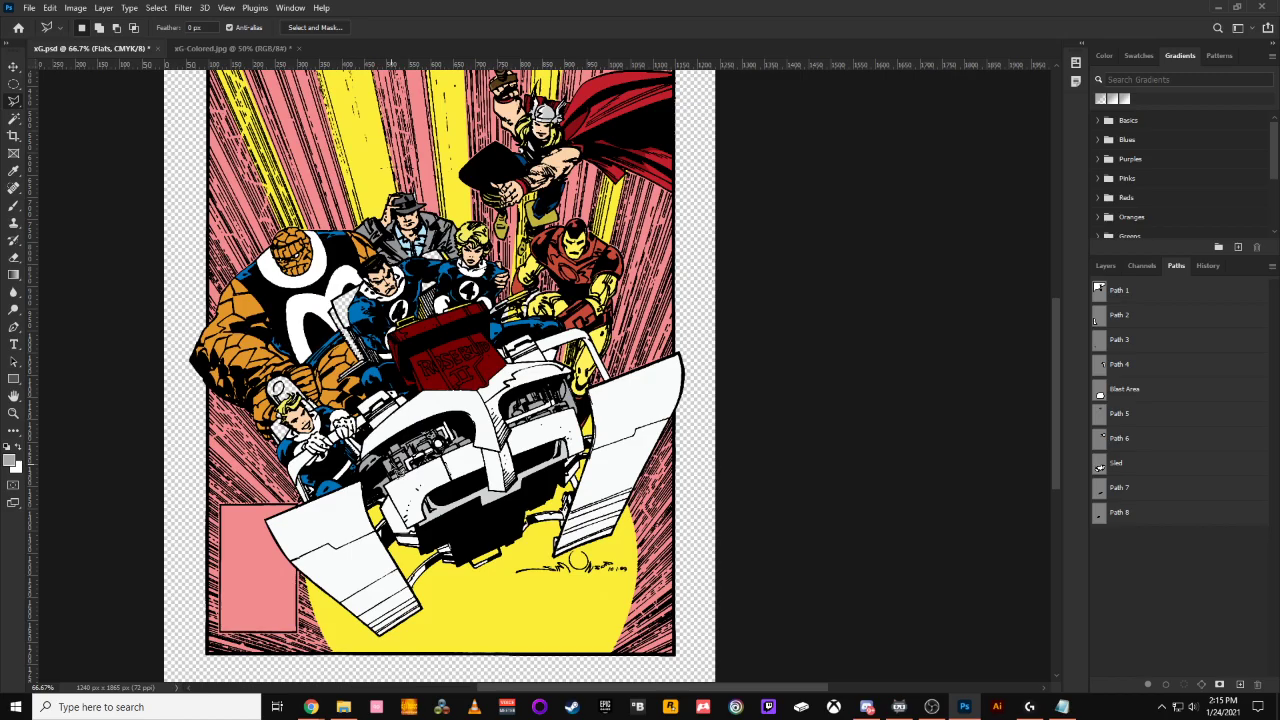
pyautogui.hotkey('ctrl', '+')
pyautogui.hotkey('ctrl', '+')
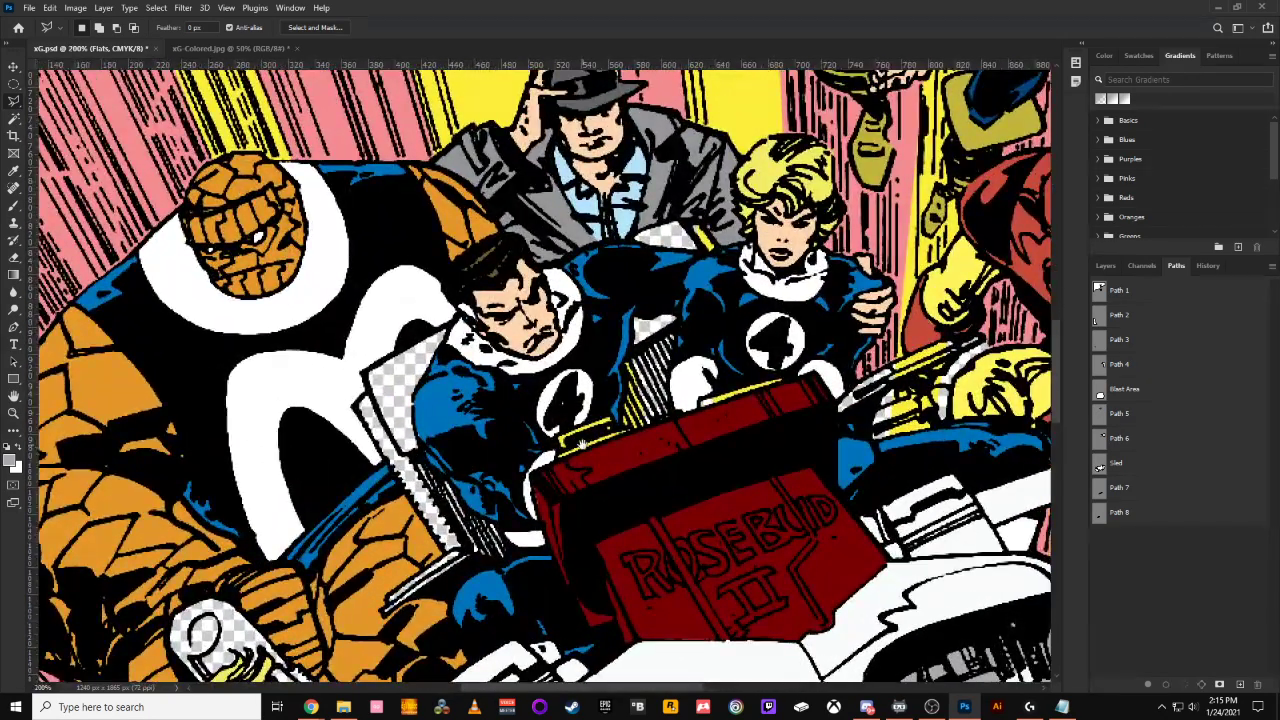
pyautogui.moveTo(580, 445); pyautogui.dragTo(482, 286)
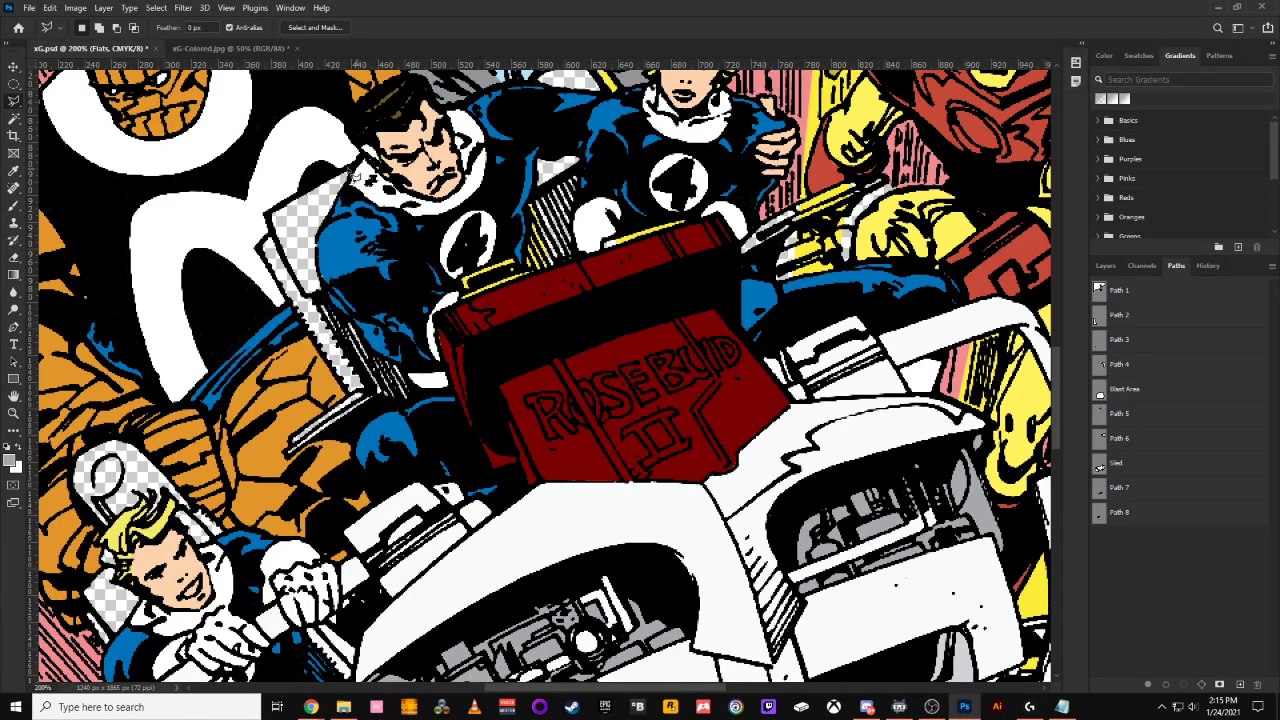
pyautogui.click(12, 327)
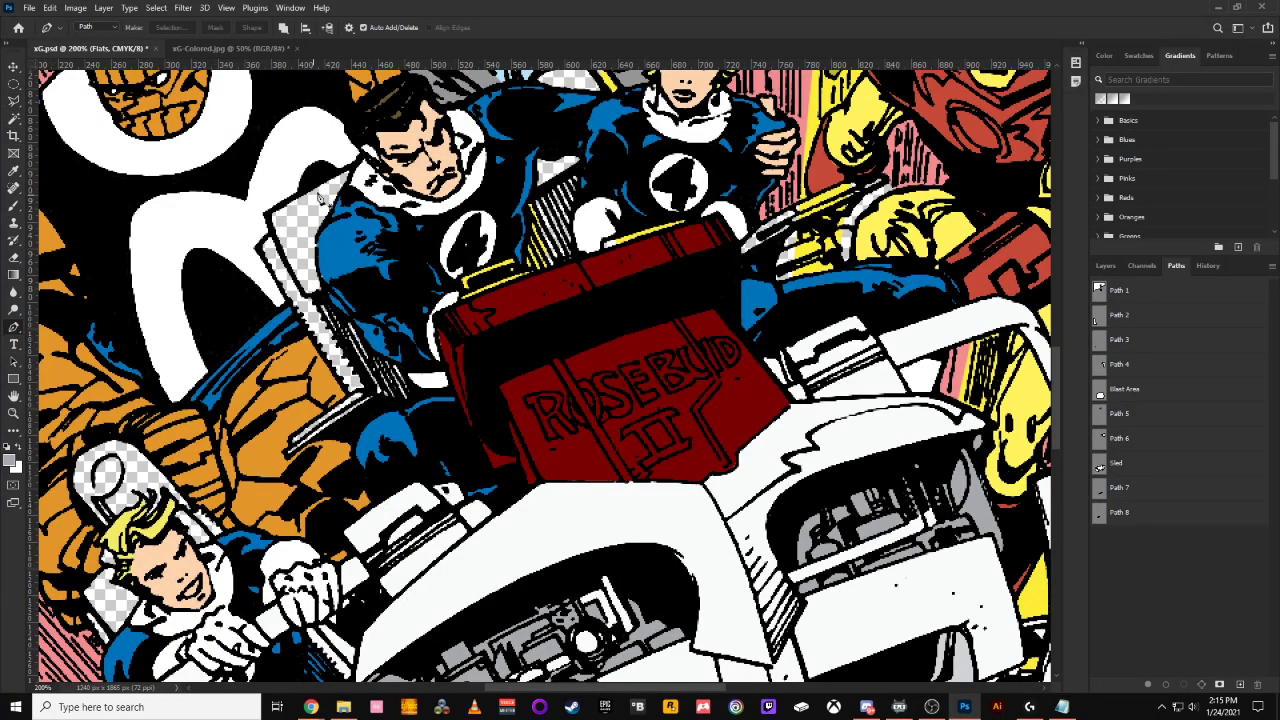
pyautogui.click(357, 168)
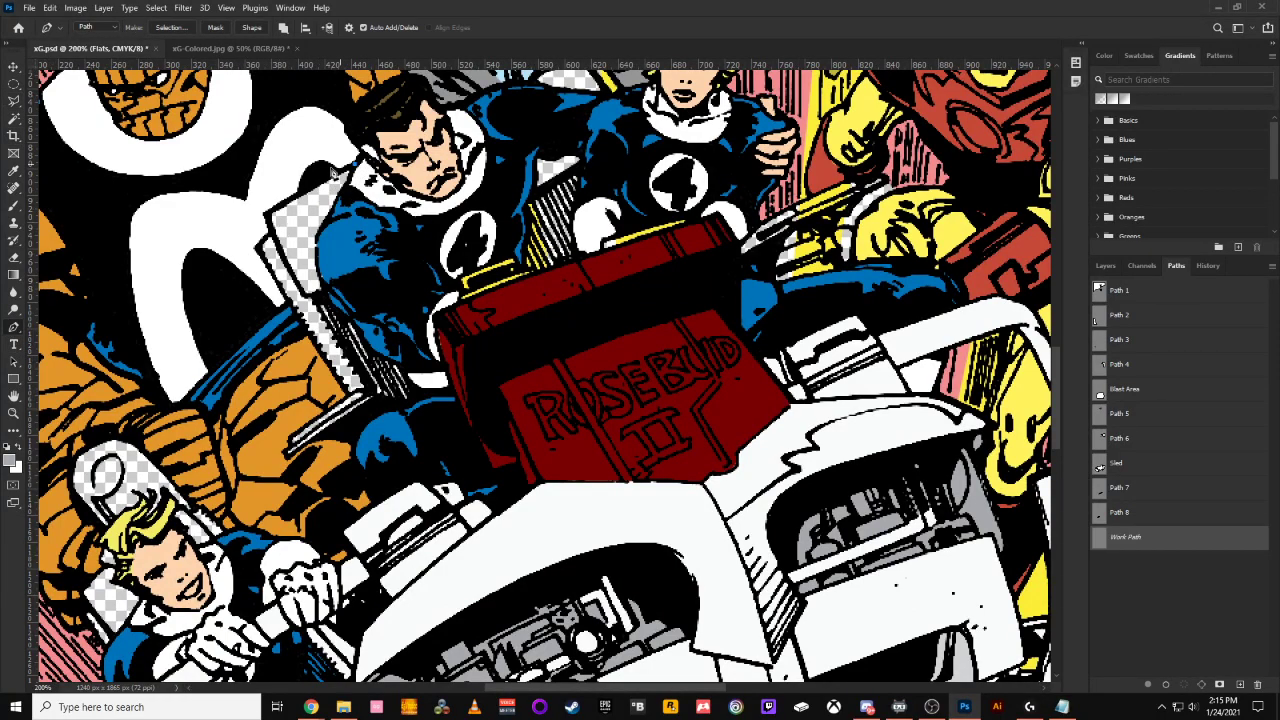
pyautogui.click(268, 214)
pyautogui.click(259, 250)
pyautogui.click(350, 400)
pyautogui.click(289, 441)
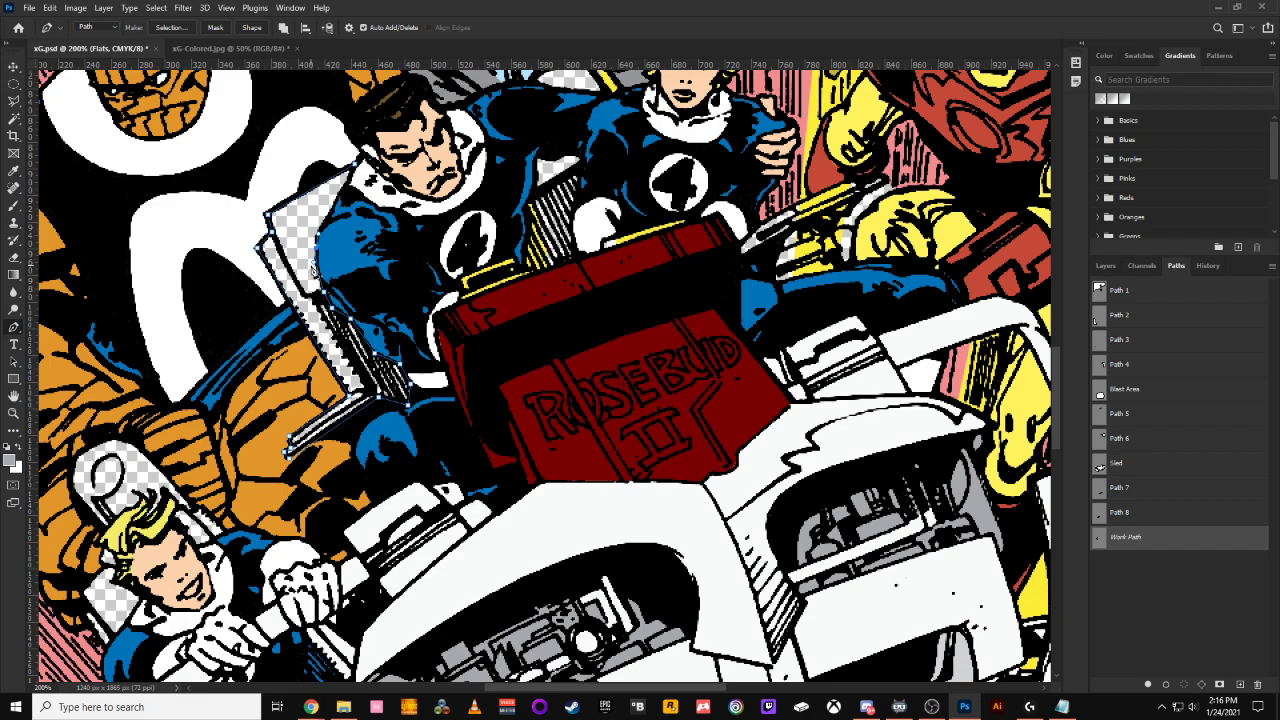
pyautogui.moveTo(394, 217); pyautogui.dragTo(378, 385)
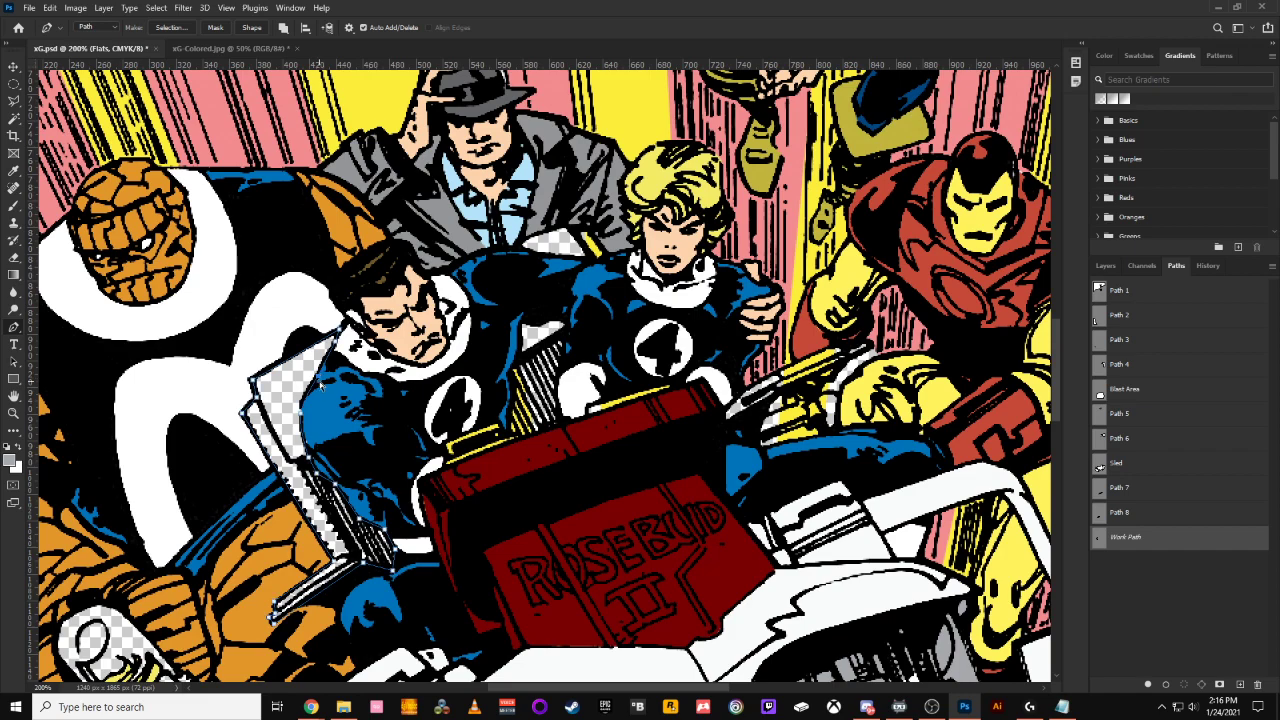
pyautogui.keyDown('ctrl'); pyautogui.click(318, 381); pyautogui.keyUp('ctrl')
# Load the traced seat's work path as a selection and add a new layer above the Flats layer
pyautogui.hotkey('ctrl', '-')
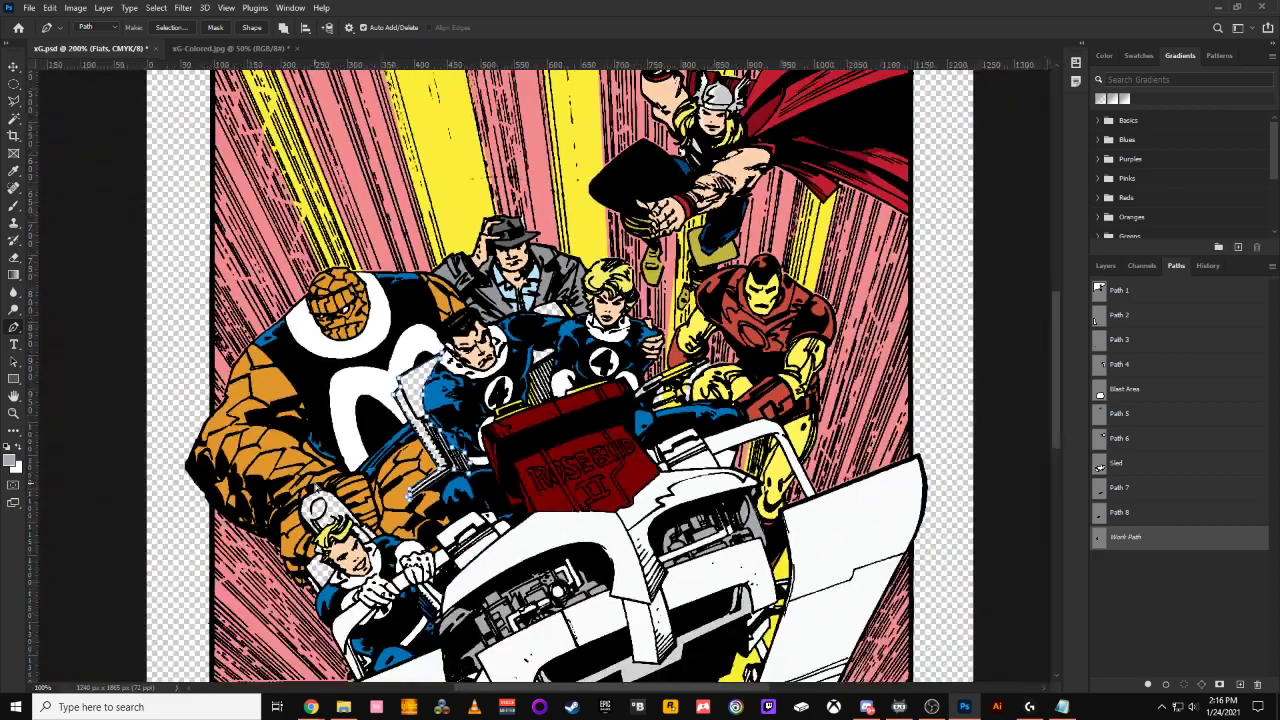
pyautogui.hotkey('ctrl', '+')
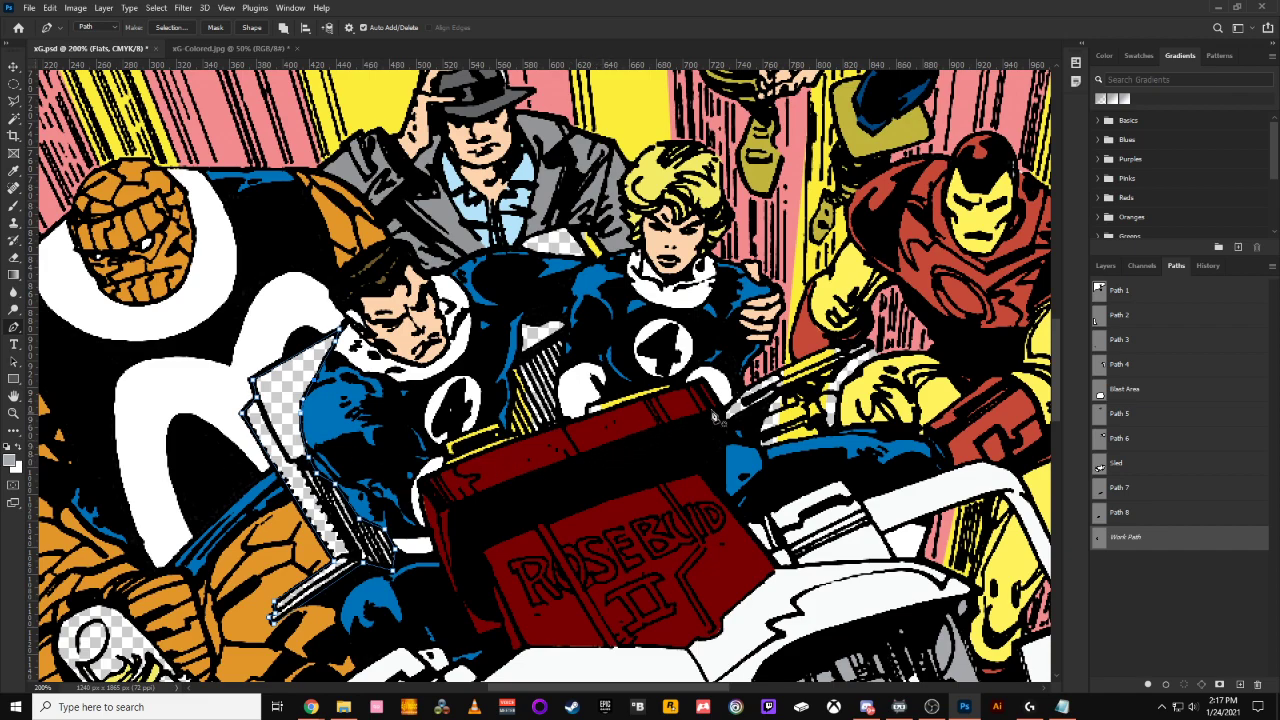
pyautogui.click(1107, 268)
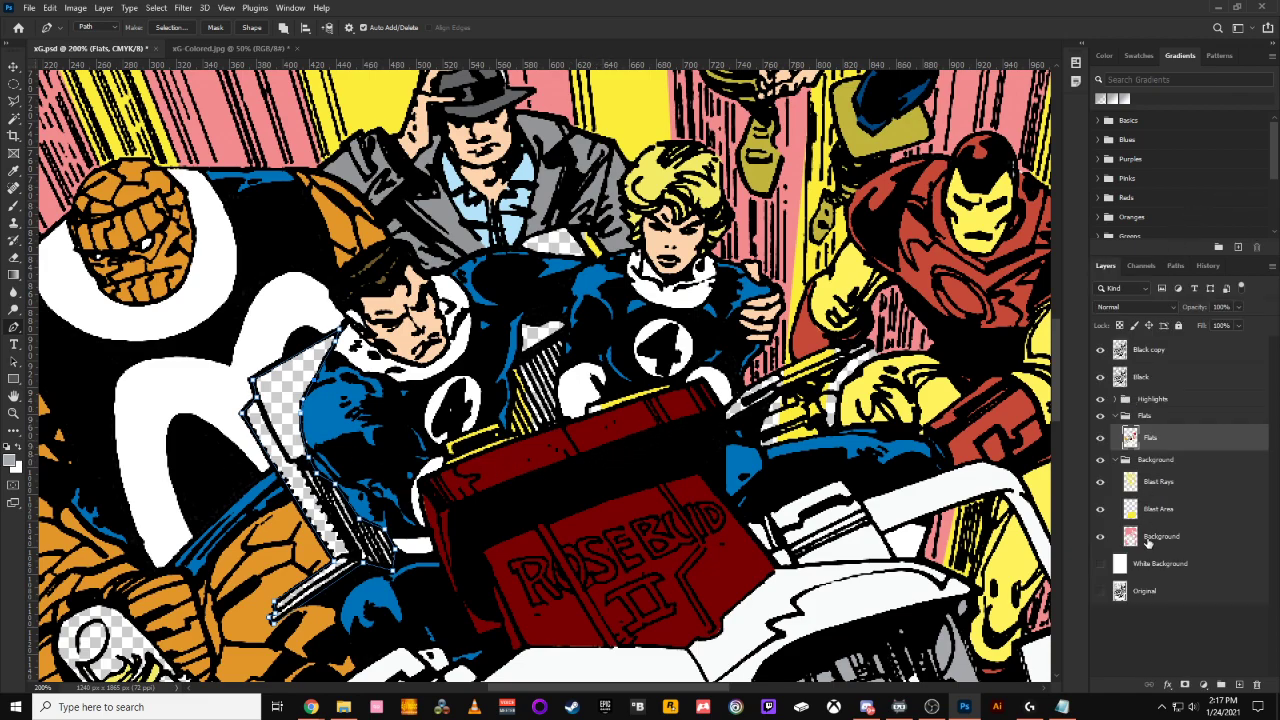
pyautogui.click(1173, 266)
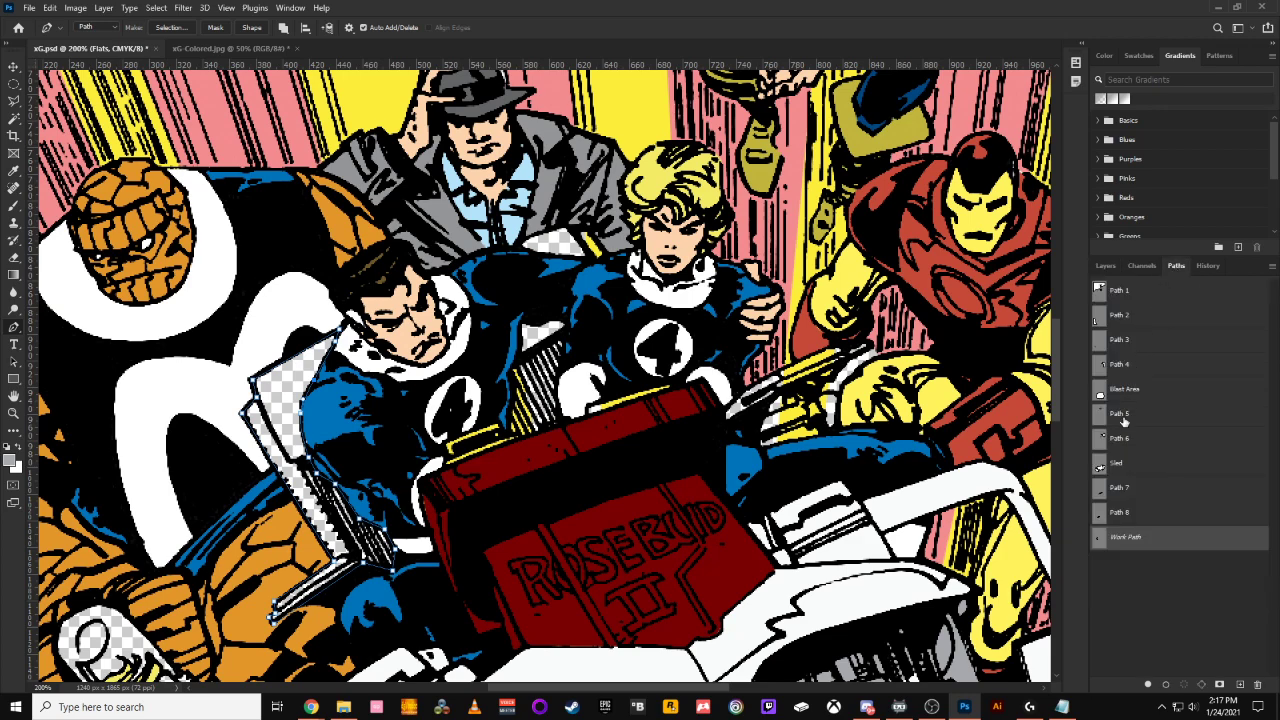
pyautogui.click(1098, 557)
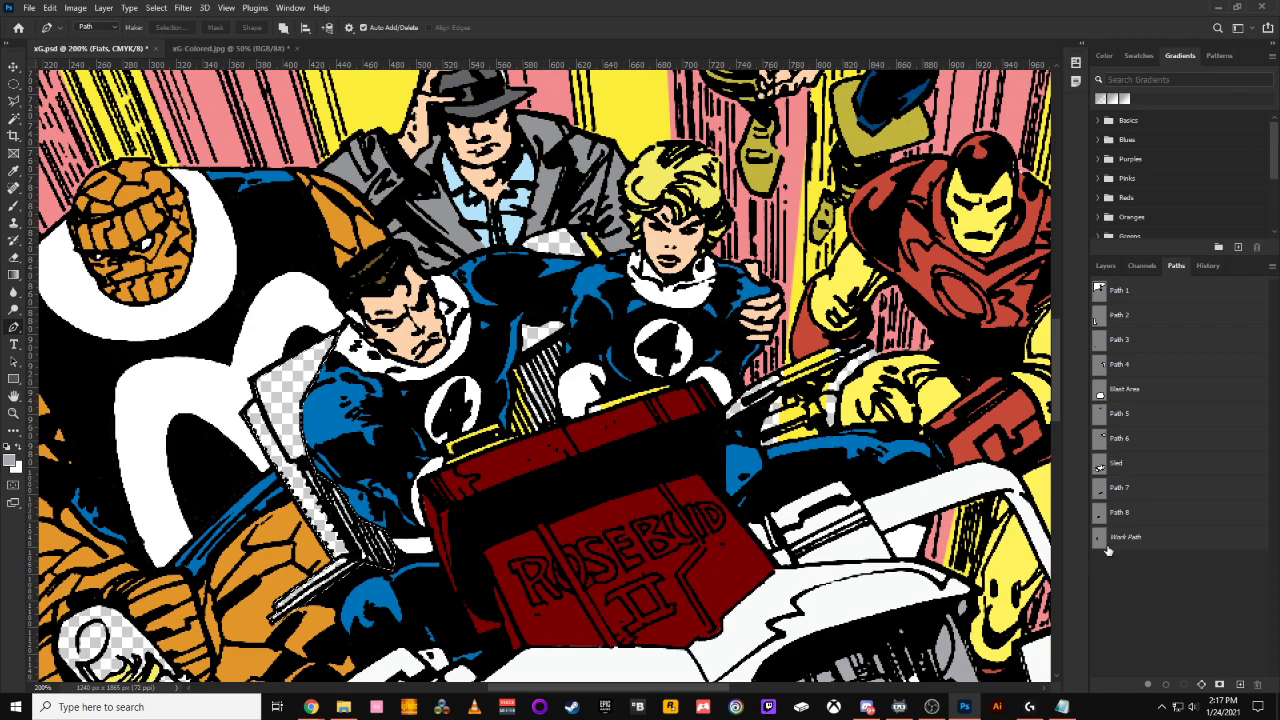
pyautogui.click(1106, 267)
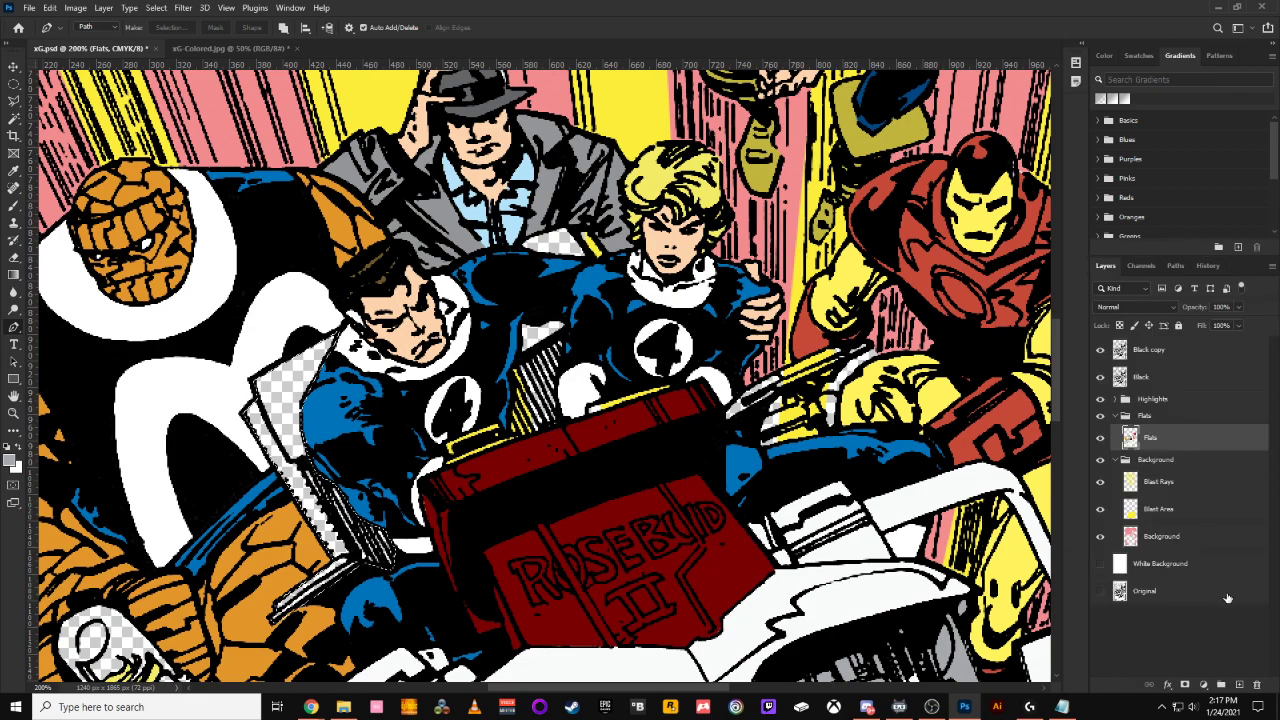
pyautogui.click(1239, 686)
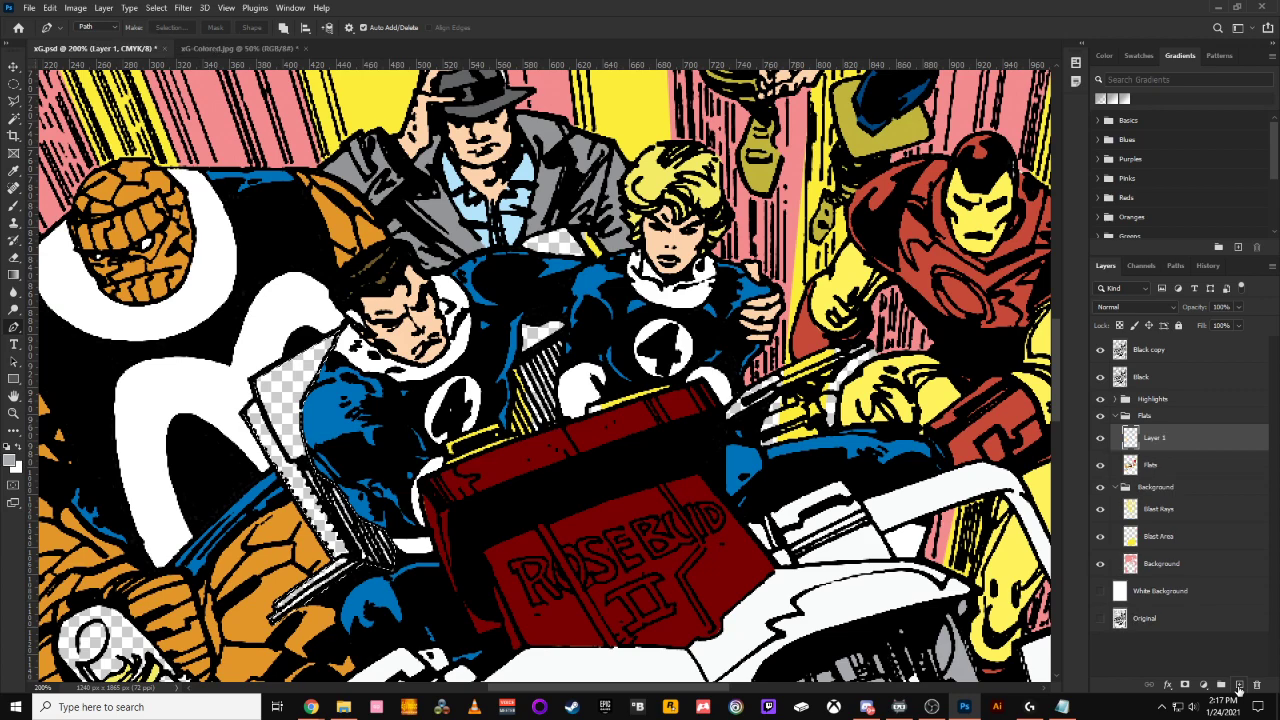
# Choose the muted brown 776550 as the new foreground color for the seat
pyautogui.click(11, 459)
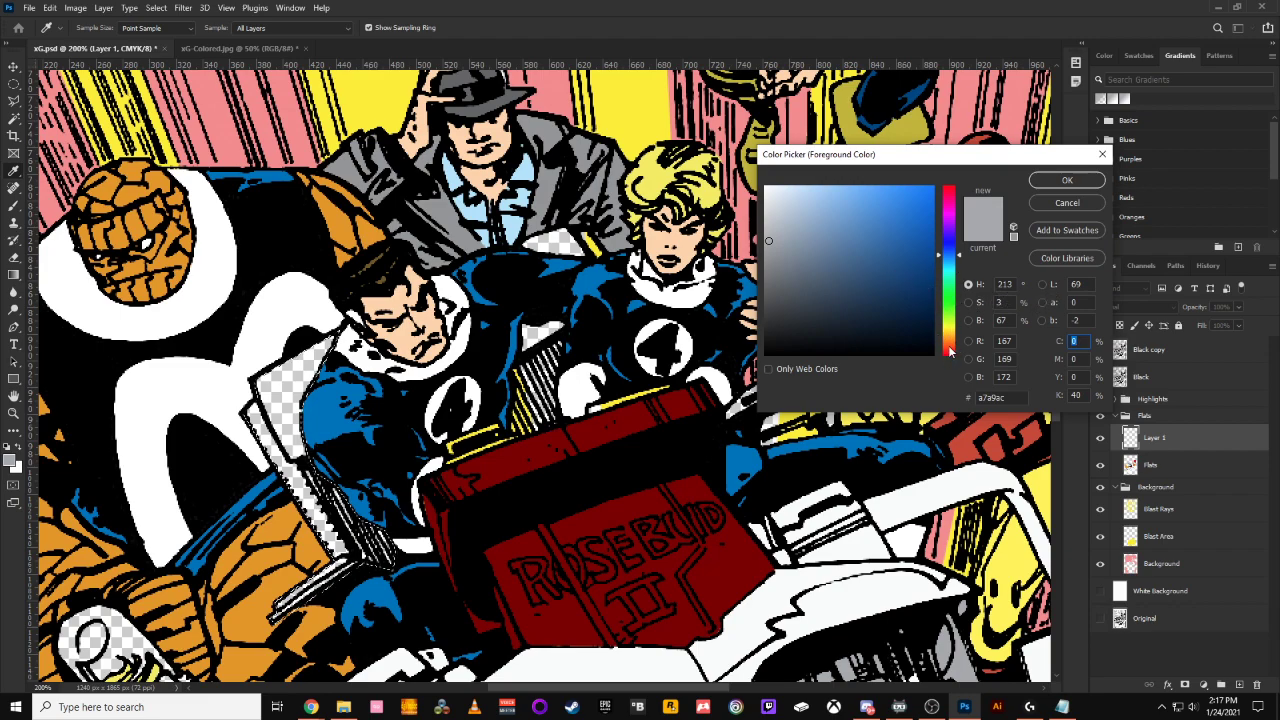
pyautogui.click(951, 341)
pyautogui.moveTo(882, 285)
pyautogui.mouseDown()
pyautogui.moveTo(855, 247)
pyautogui.moveTo(866, 236)
pyautogui.moveTo(870, 265)
pyautogui.moveTo(855, 284)
pyautogui.moveTo(812, 299)
pyautogui.mouseUp()
pyautogui.moveTo(795, 286); pyautogui.dragTo(819, 275)
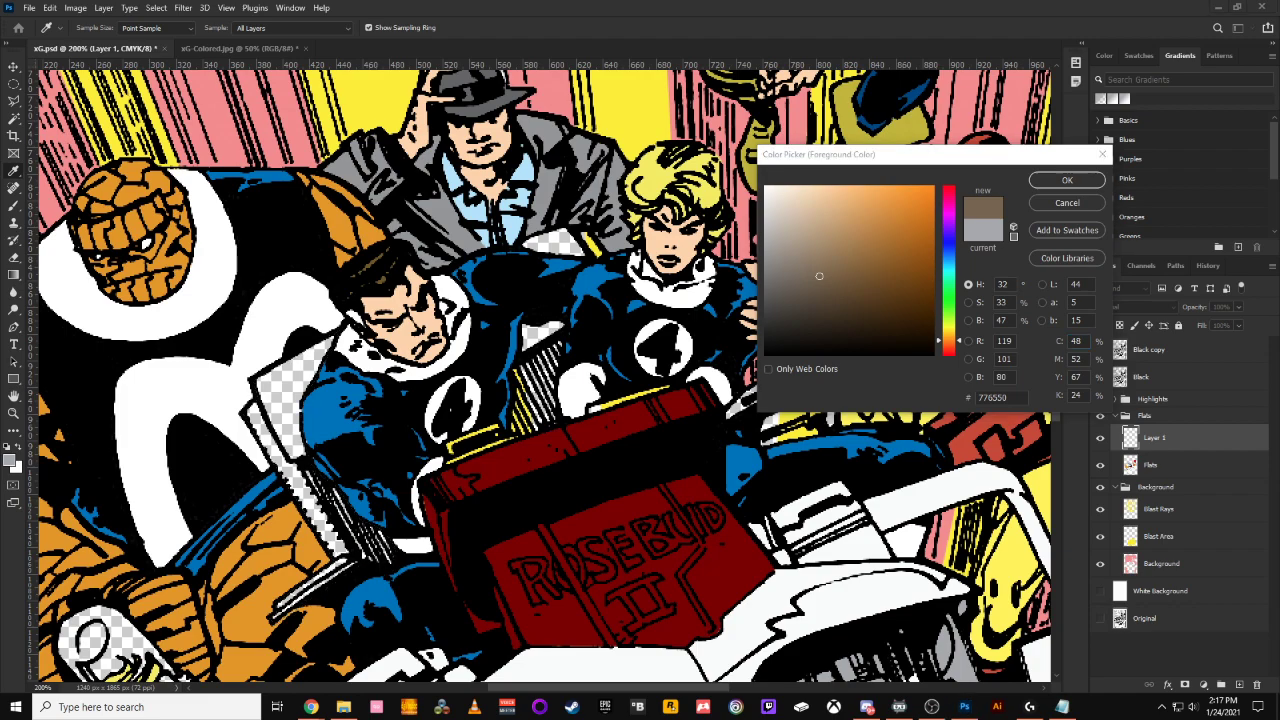
# Switch to the Chrome window with the YouTube soundtrack video
pyautogui.hotkey('alt', 'Tab')
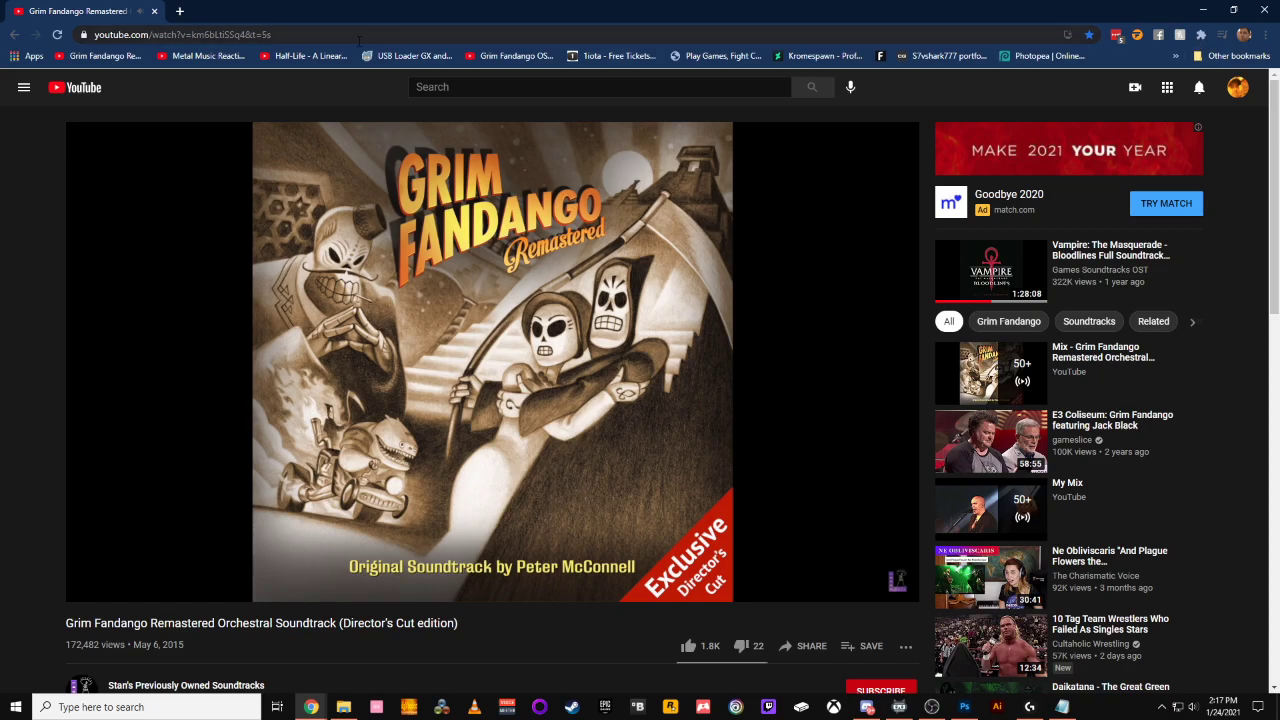
# Search the web for "808 record company" in a new browser tab
pyautogui.click(178, 11)
pyautogui.write('8')
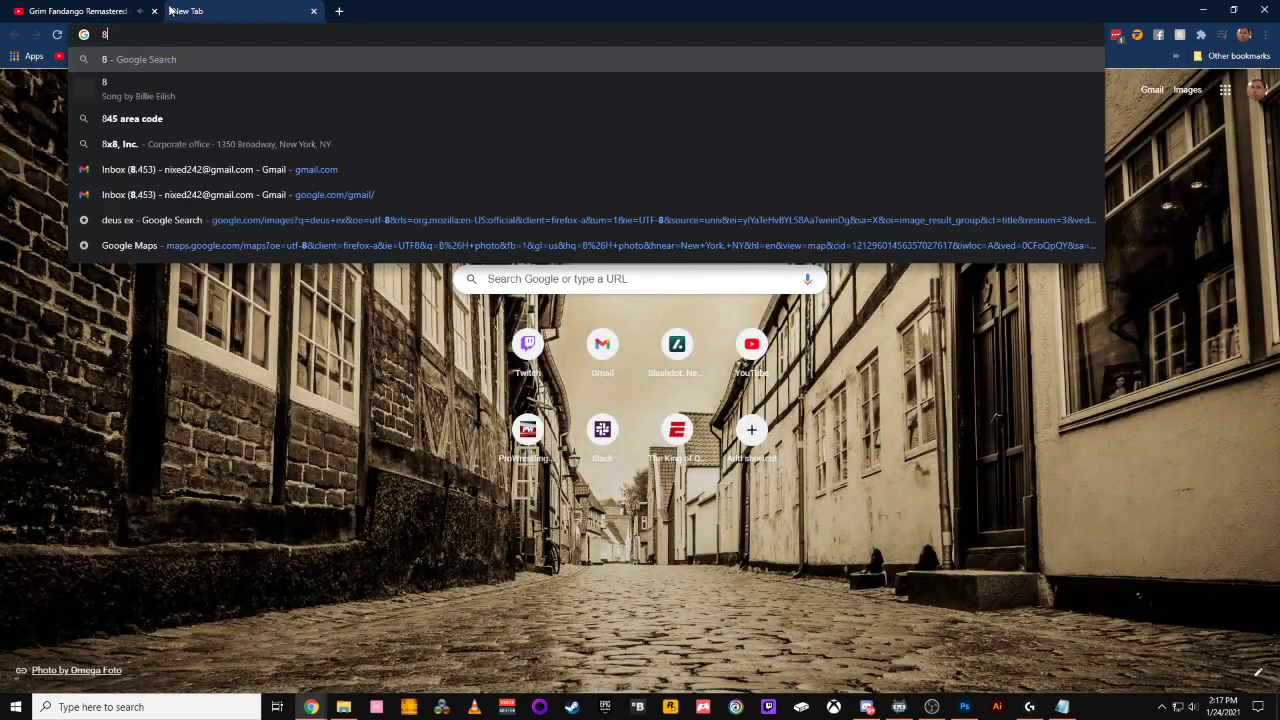
pyautogui.write('08 recor')
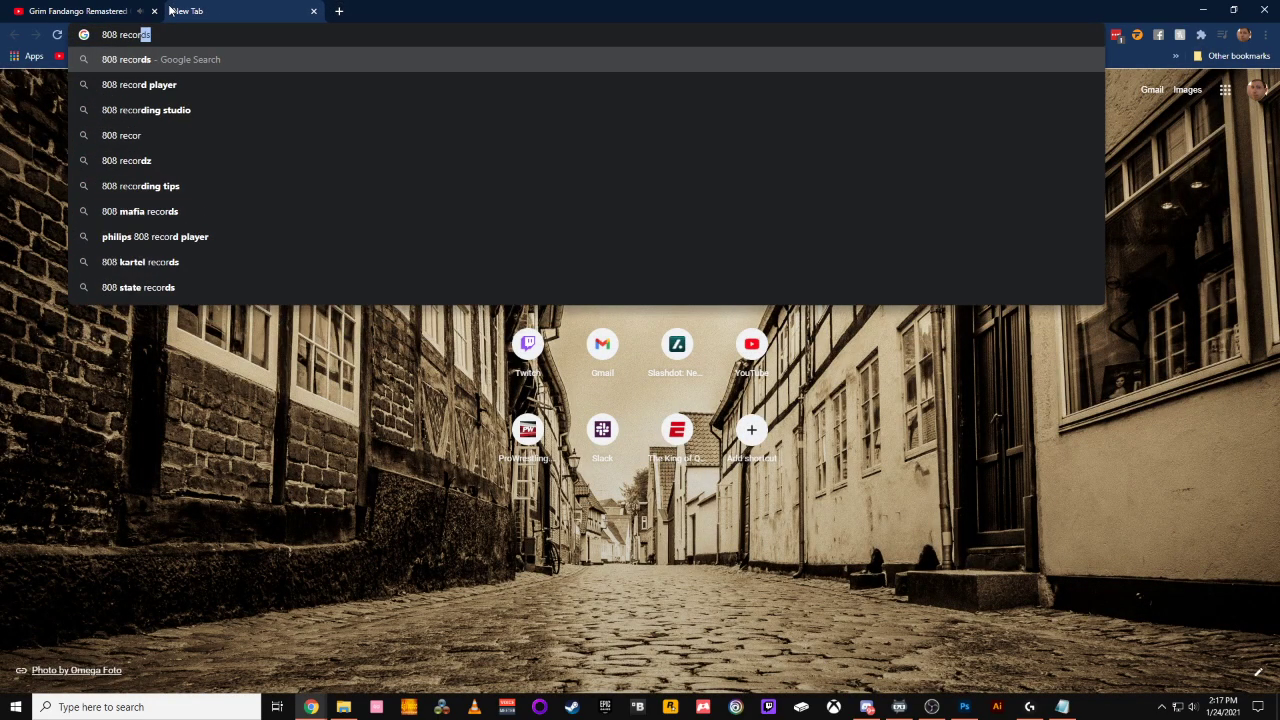
pyautogui.write('d company')
pyautogui.press('Return')
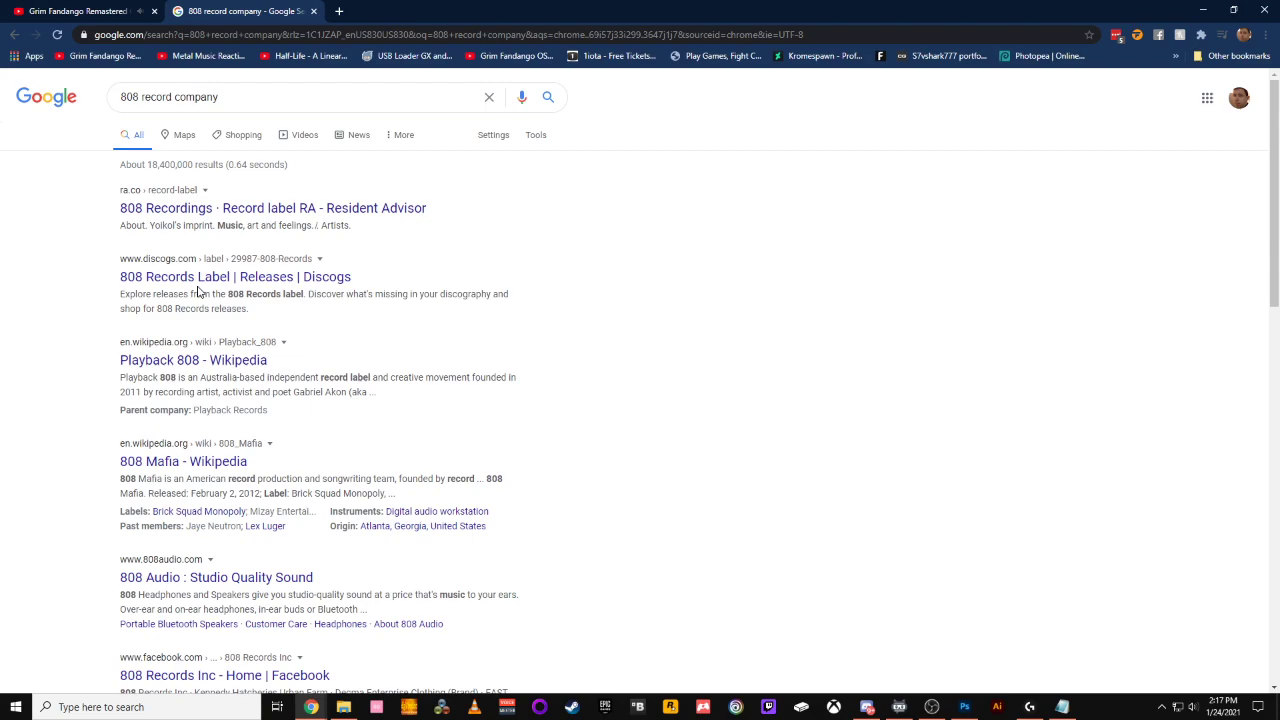
# Look through the search results, view the 808 Recordings label page on Resident Advisor, and close it
pyautogui.scroll(-4, 197, 291)
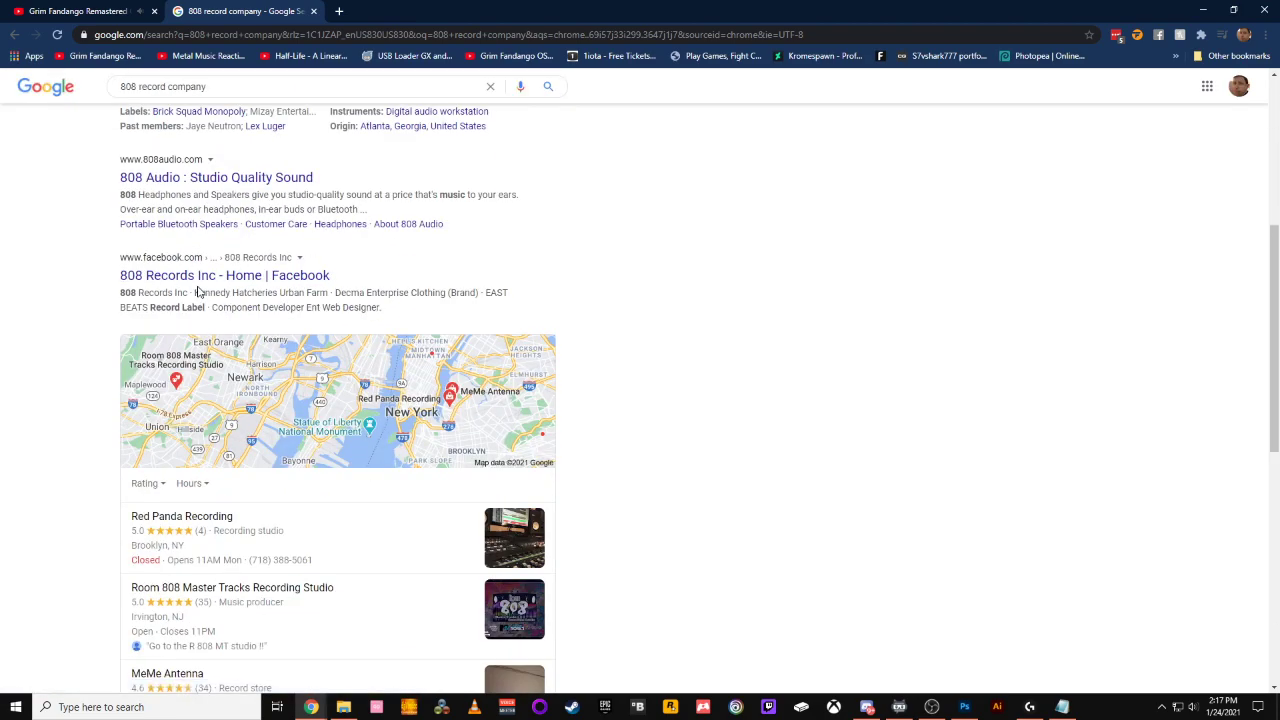
pyautogui.scroll(-4, 197, 291)
pyautogui.scroll(-3, 197, 291)
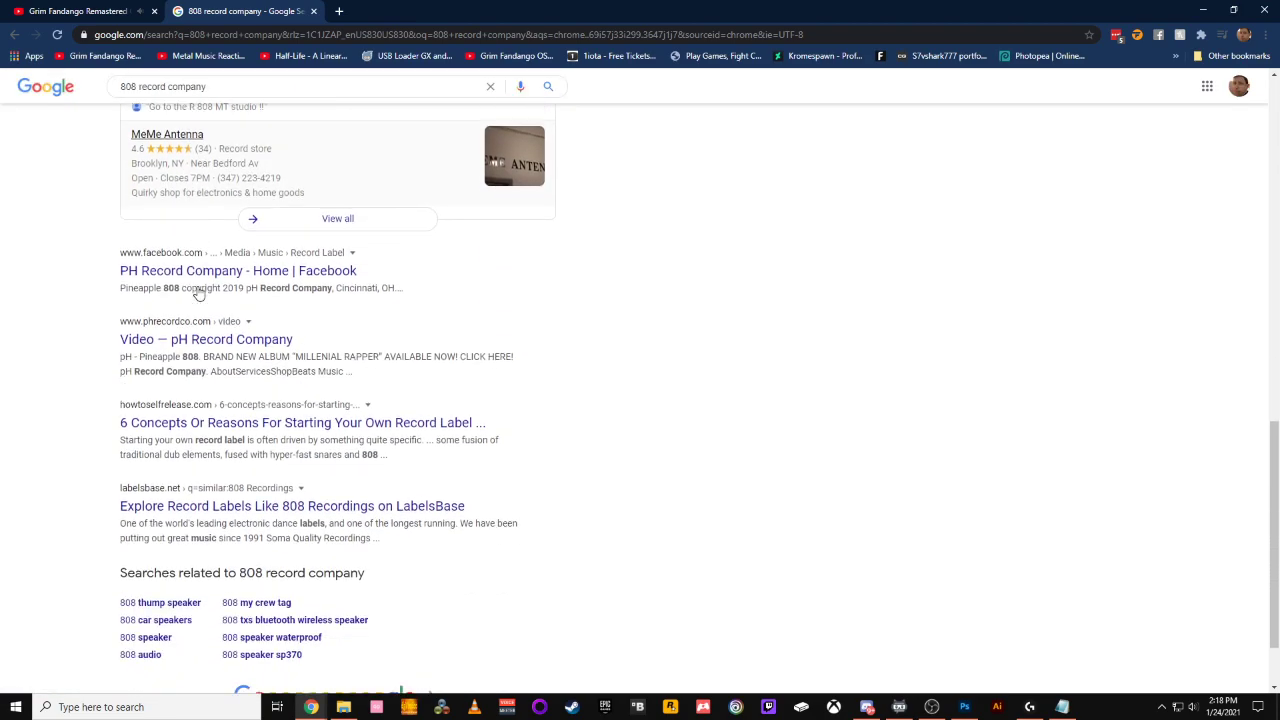
pyautogui.scroll(15, 197, 291)
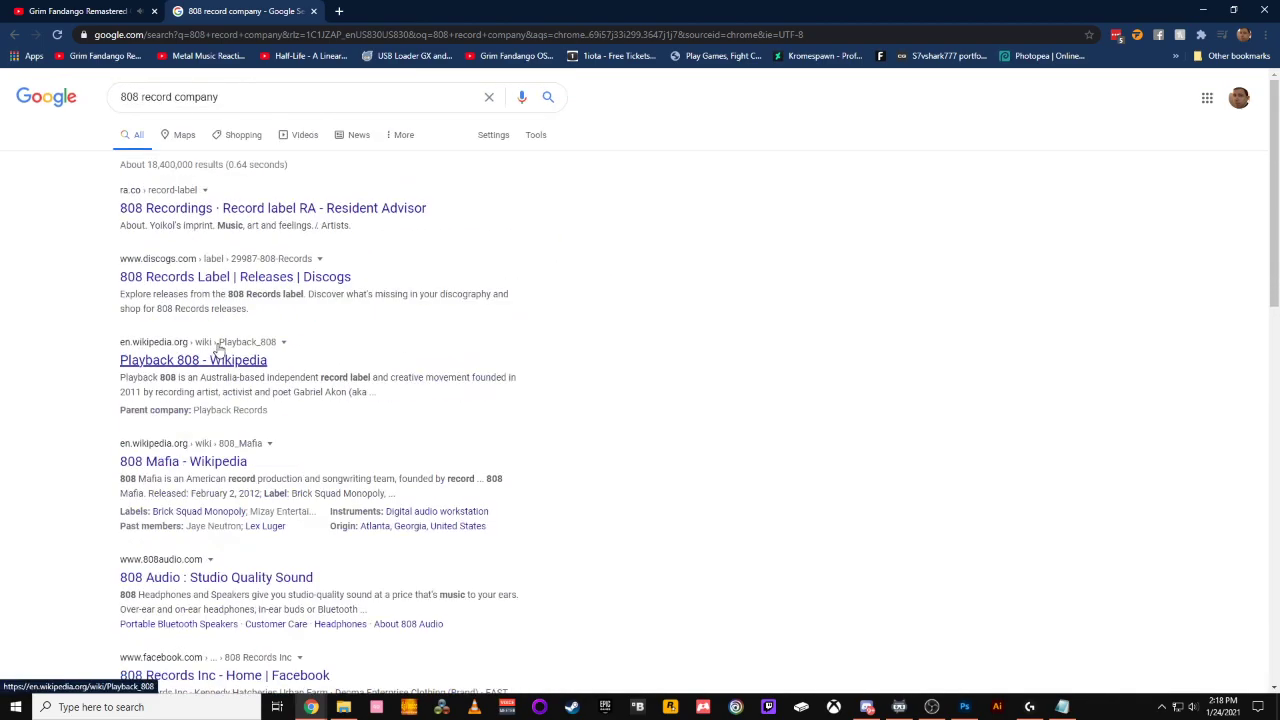
pyautogui.click(210, 217)
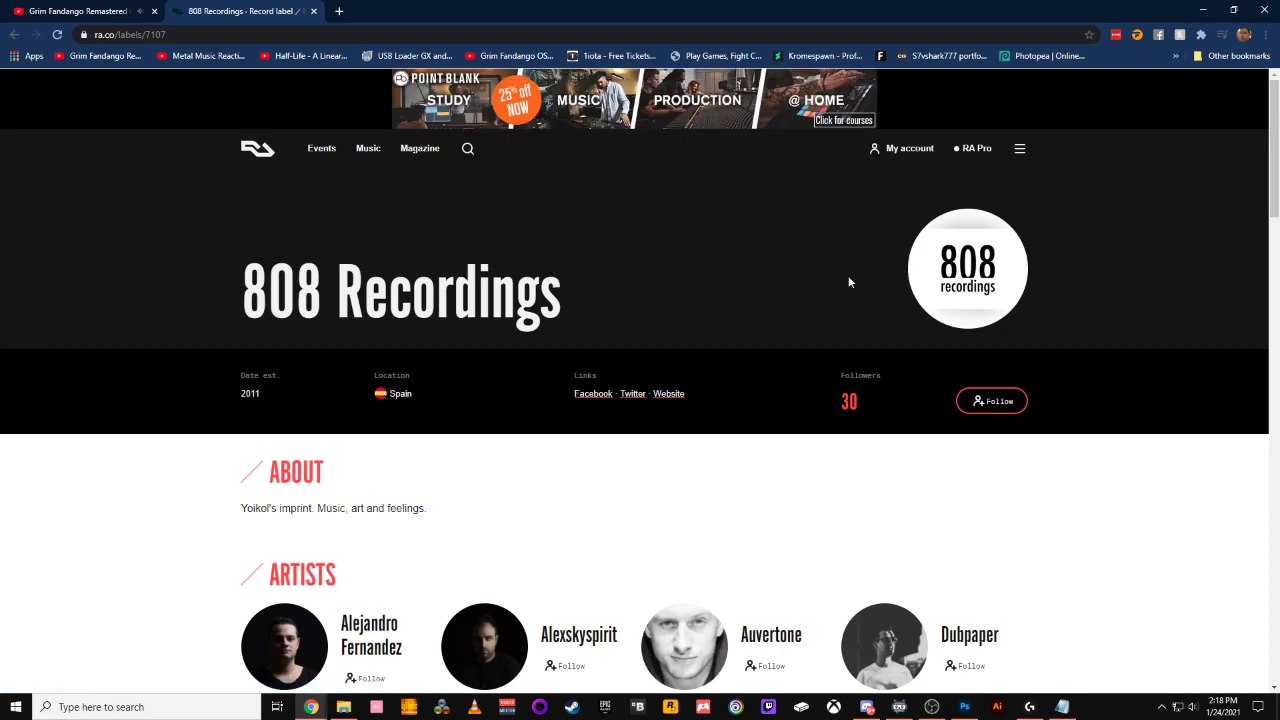
pyautogui.click(314, 11)
# Search the web for "808 state" and read the band's overview, including its record labels, before returning to Photoshop
pyautogui.click(171, 11)
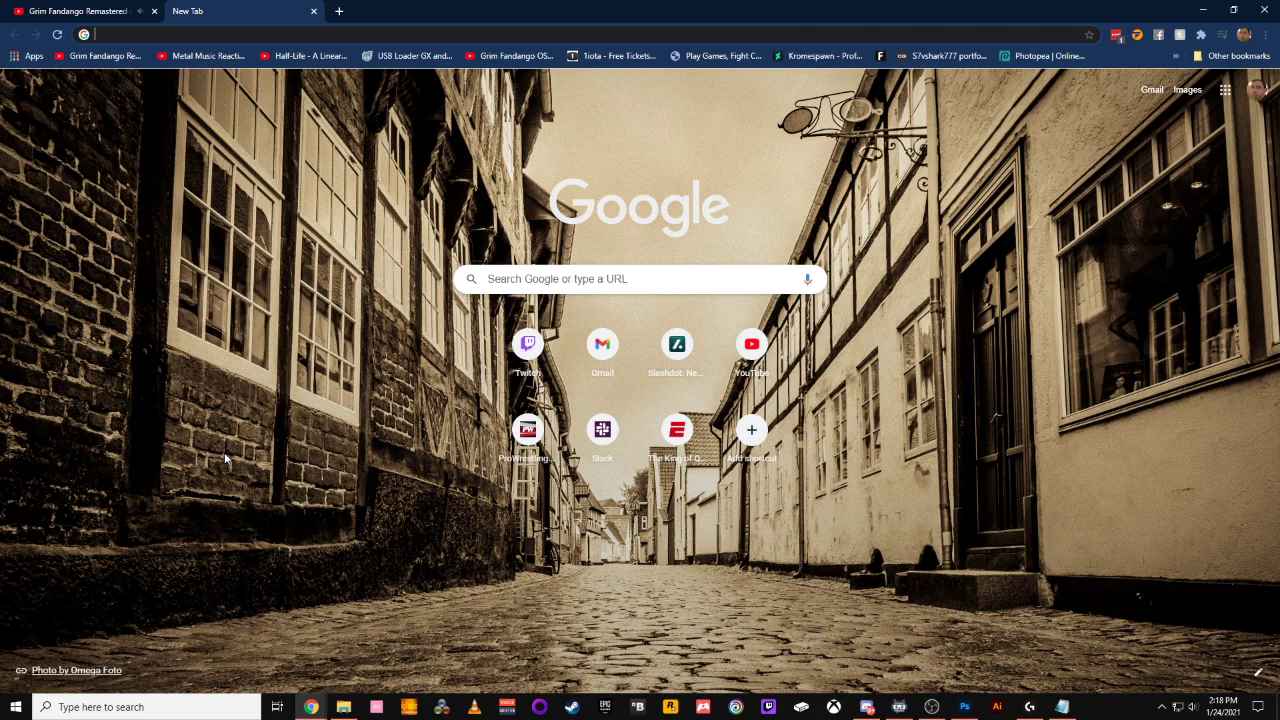
pyautogui.write('808 state')
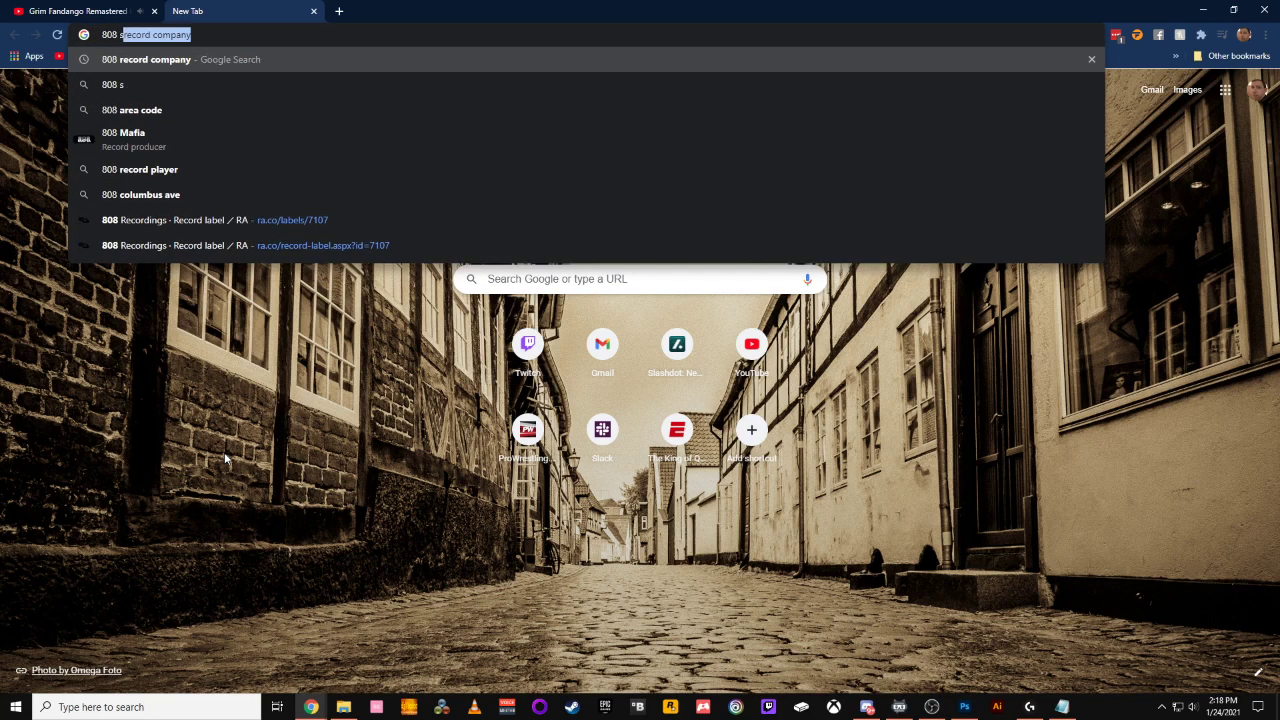
pyautogui.press('Return')
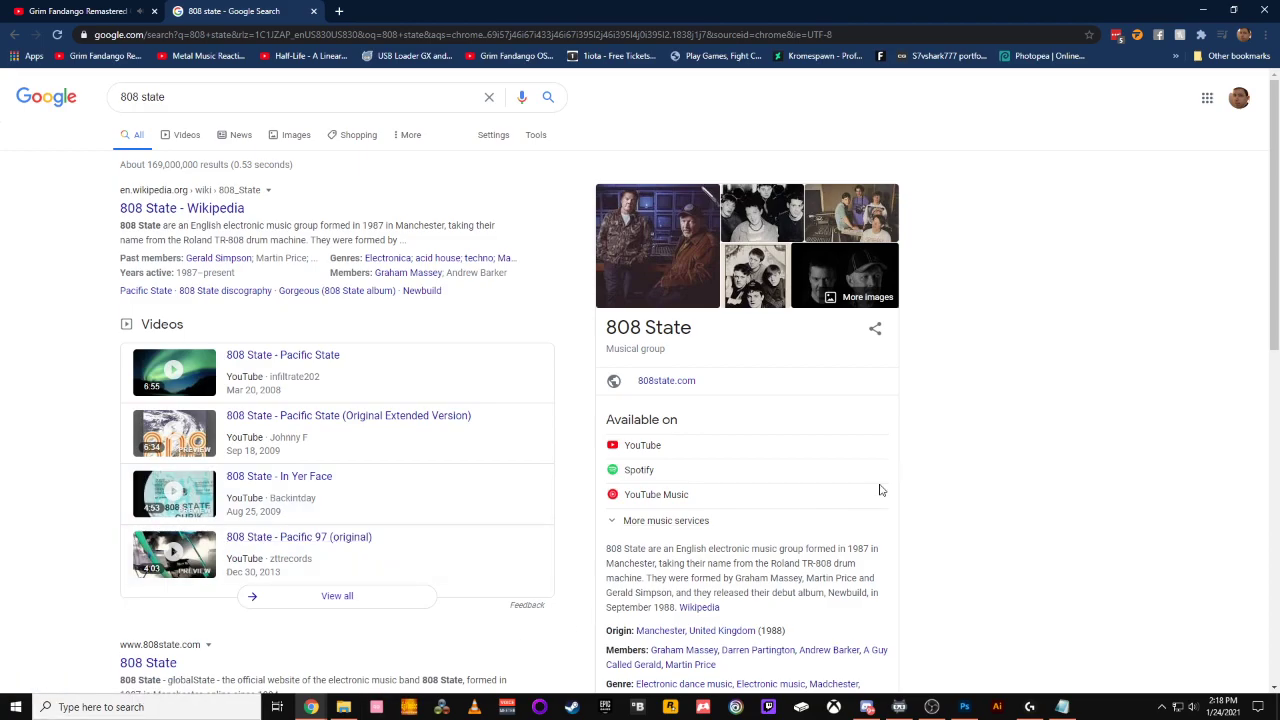
pyautogui.scroll(-1, 880, 489)
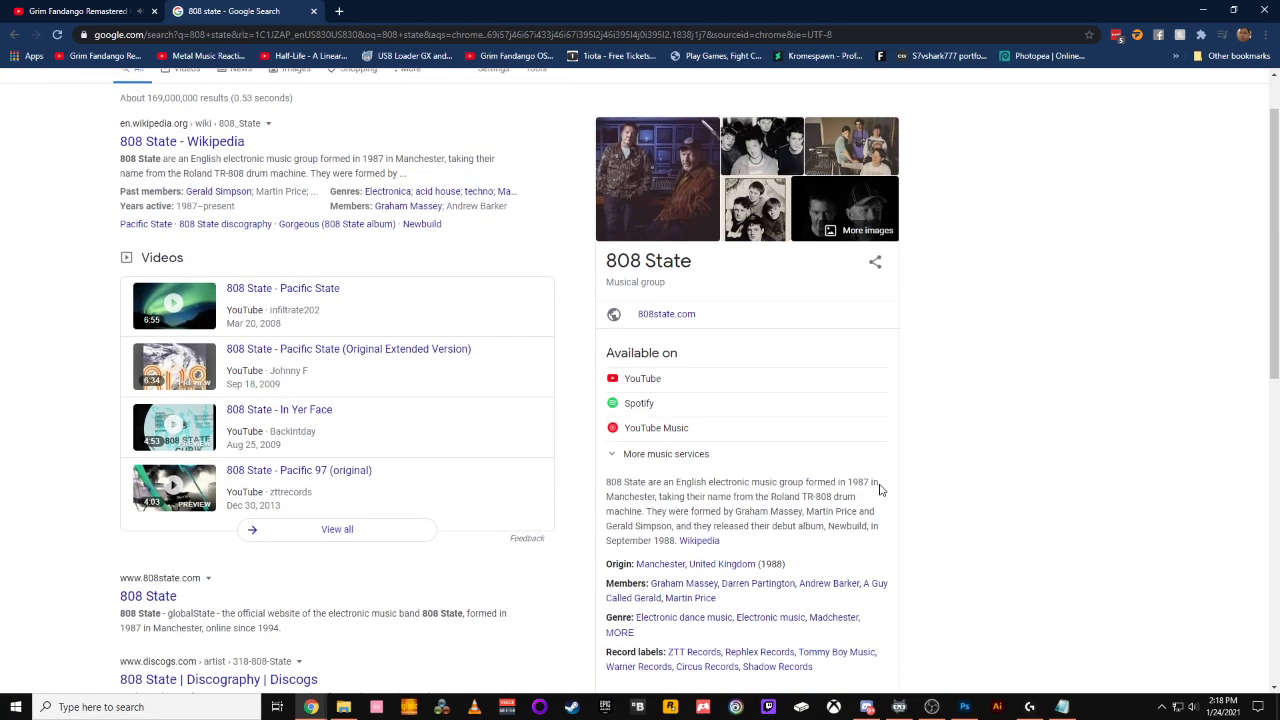
pyautogui.scroll(-1, 880, 489)
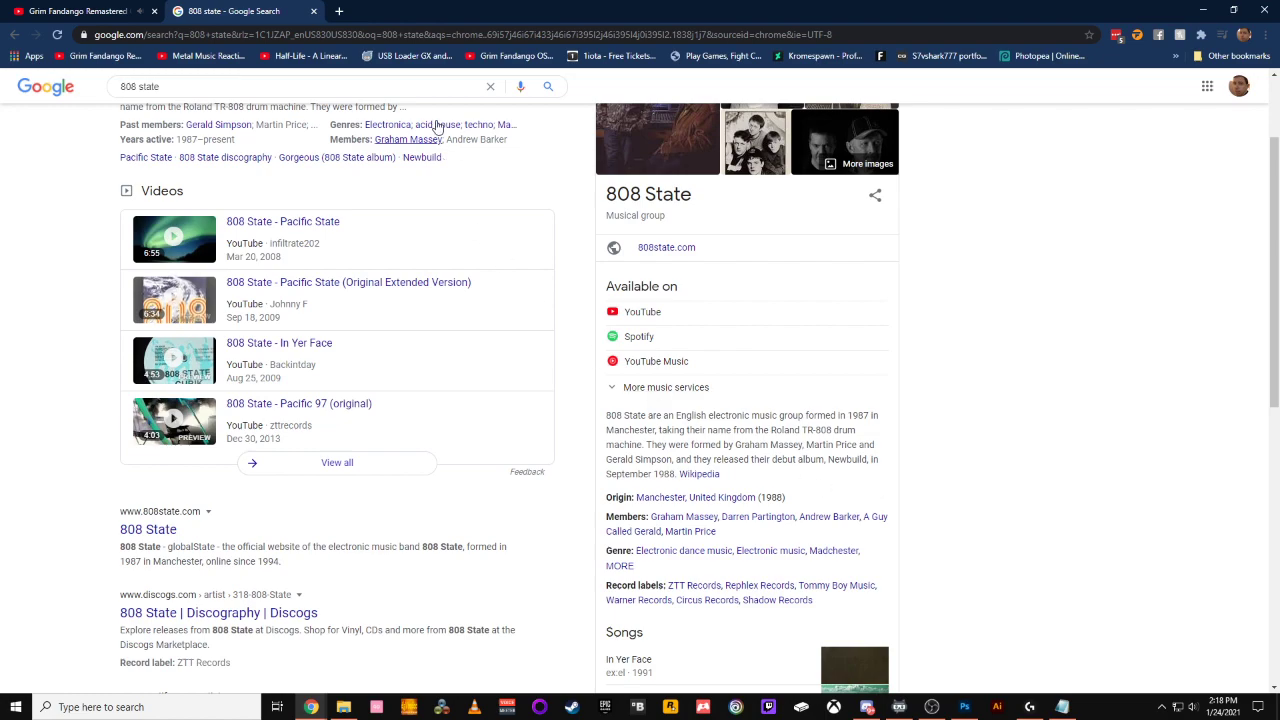
pyautogui.click(1200, 10)
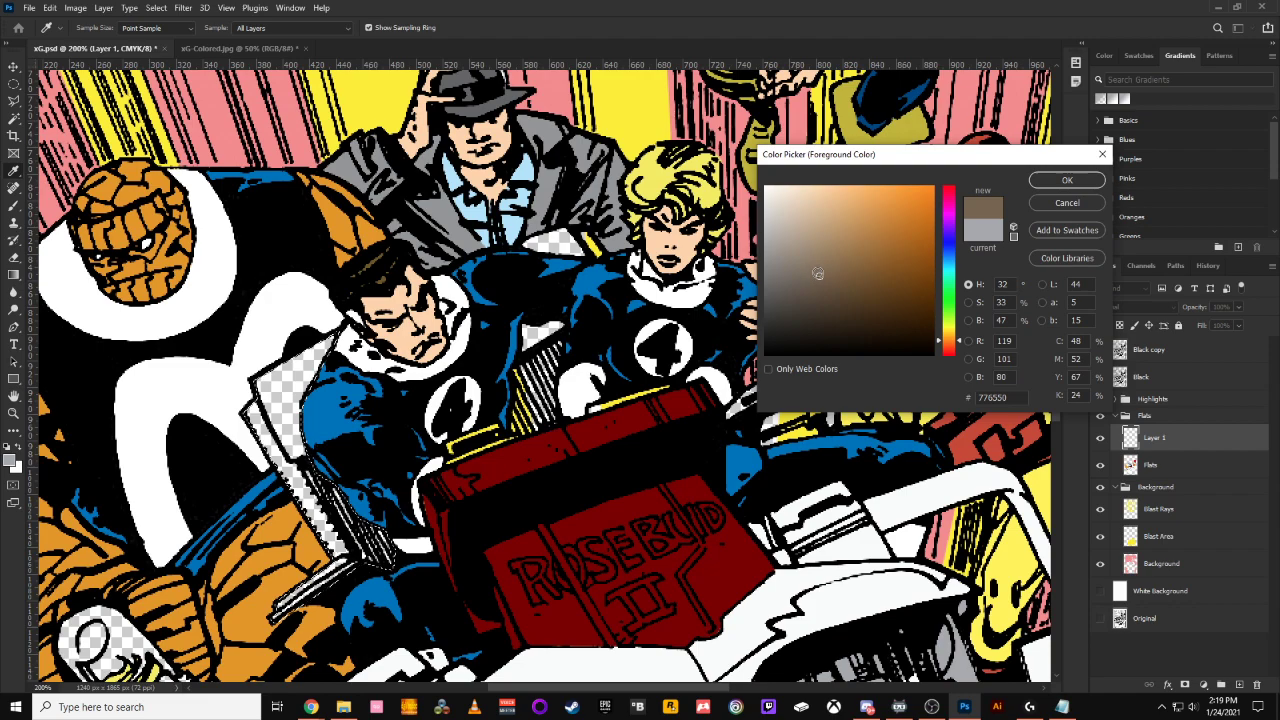
# Mix a light orange foreground colour with 0% cyan, 30% magenta, 64% yellow and 1% black
pyautogui.moveTo(818, 275); pyautogui.dragTo(806, 281)
pyautogui.moveTo(1084, 343); pyautogui.dragTo(1046, 331)
pyautogui.write('0')
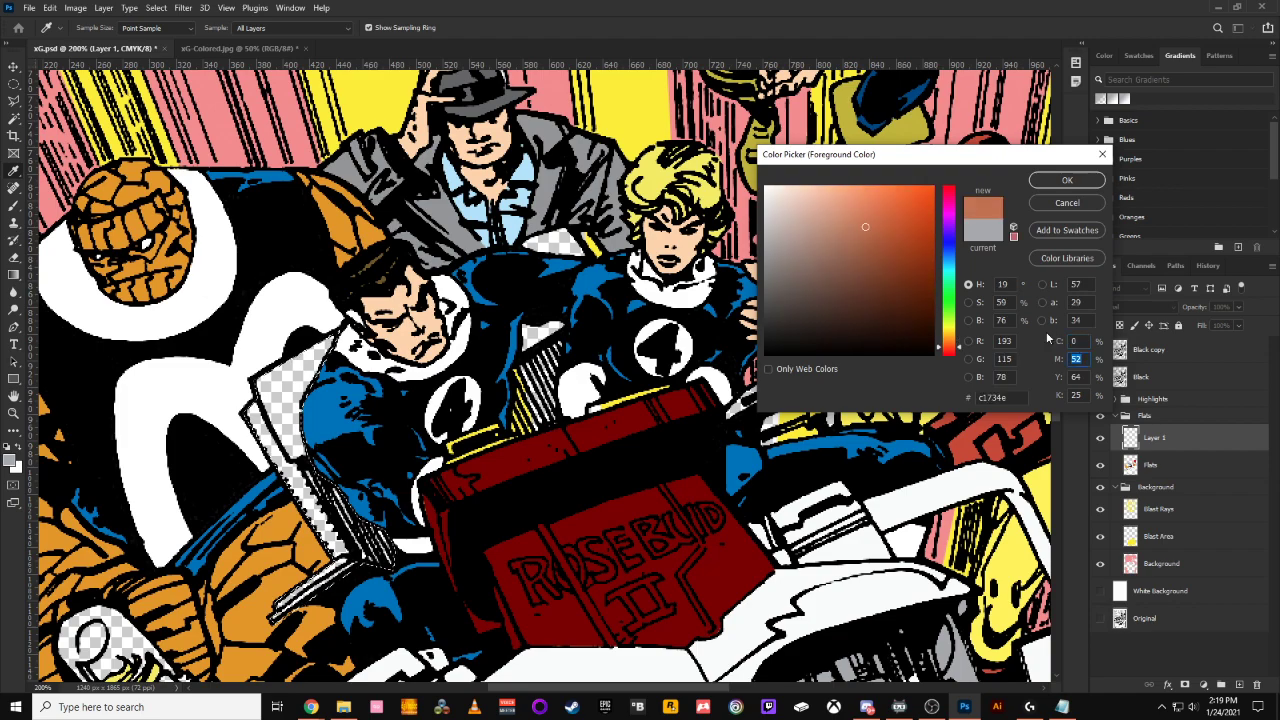
pyautogui.write('0')
pyautogui.press('Tab')
pyautogui.press('Tab')
pyautogui.write('1')
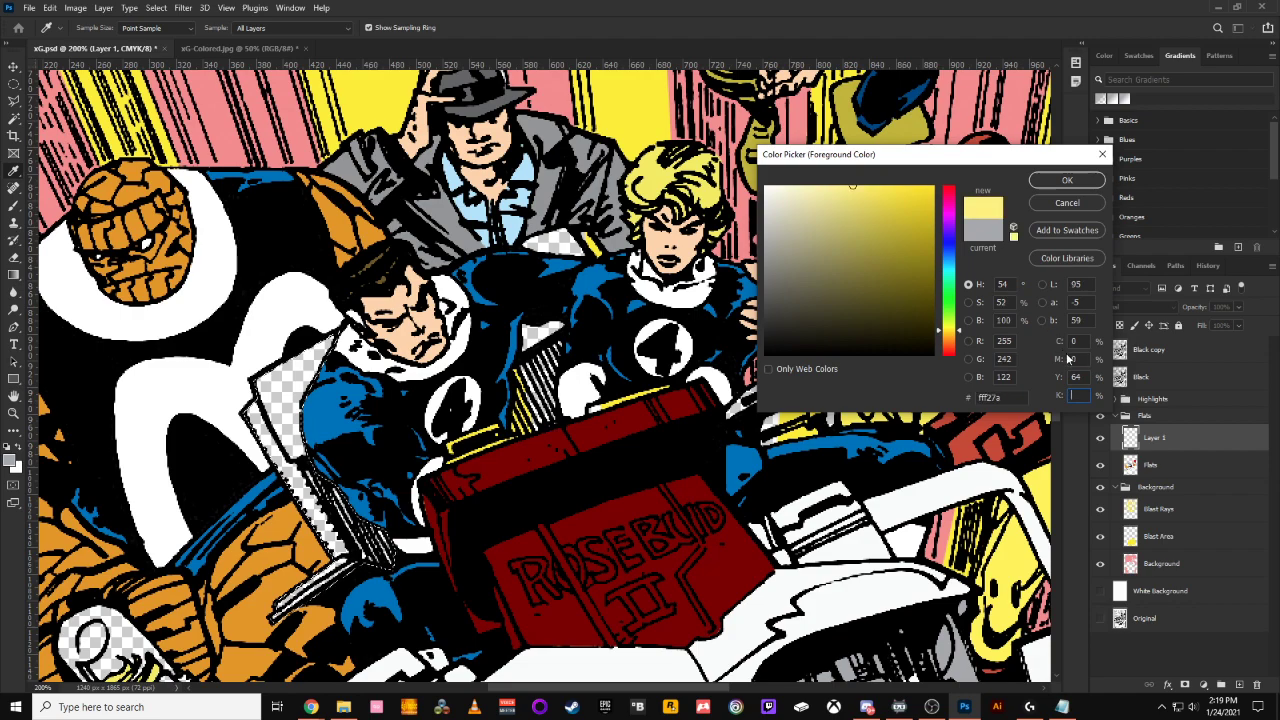
pyautogui.click(1074, 395)
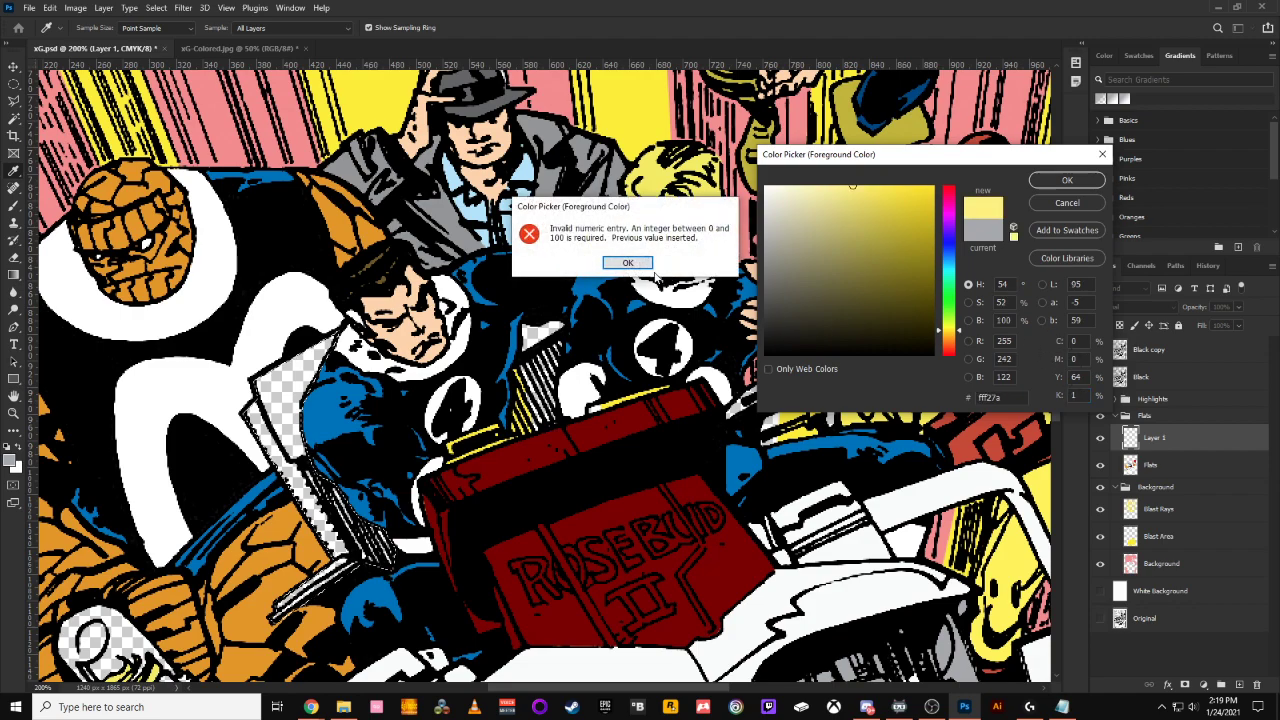
pyautogui.click(628, 263)
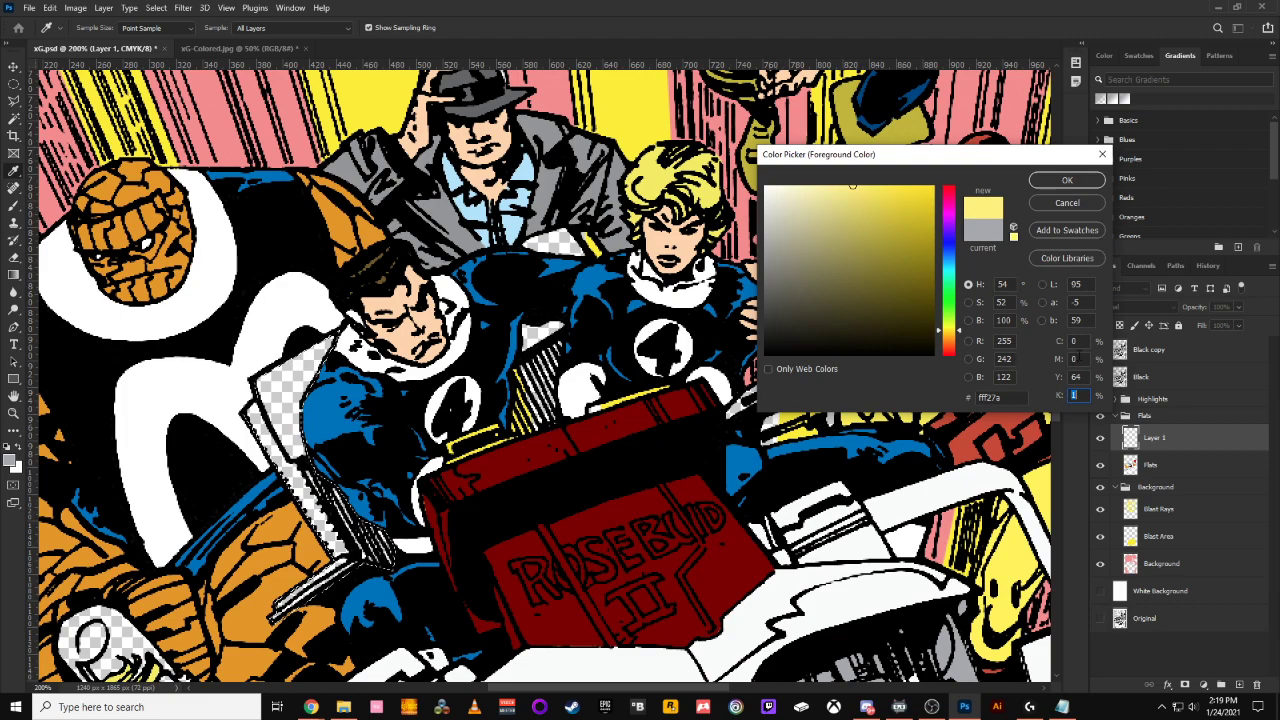
pyautogui.click(1078, 357)
pyautogui.write('30')
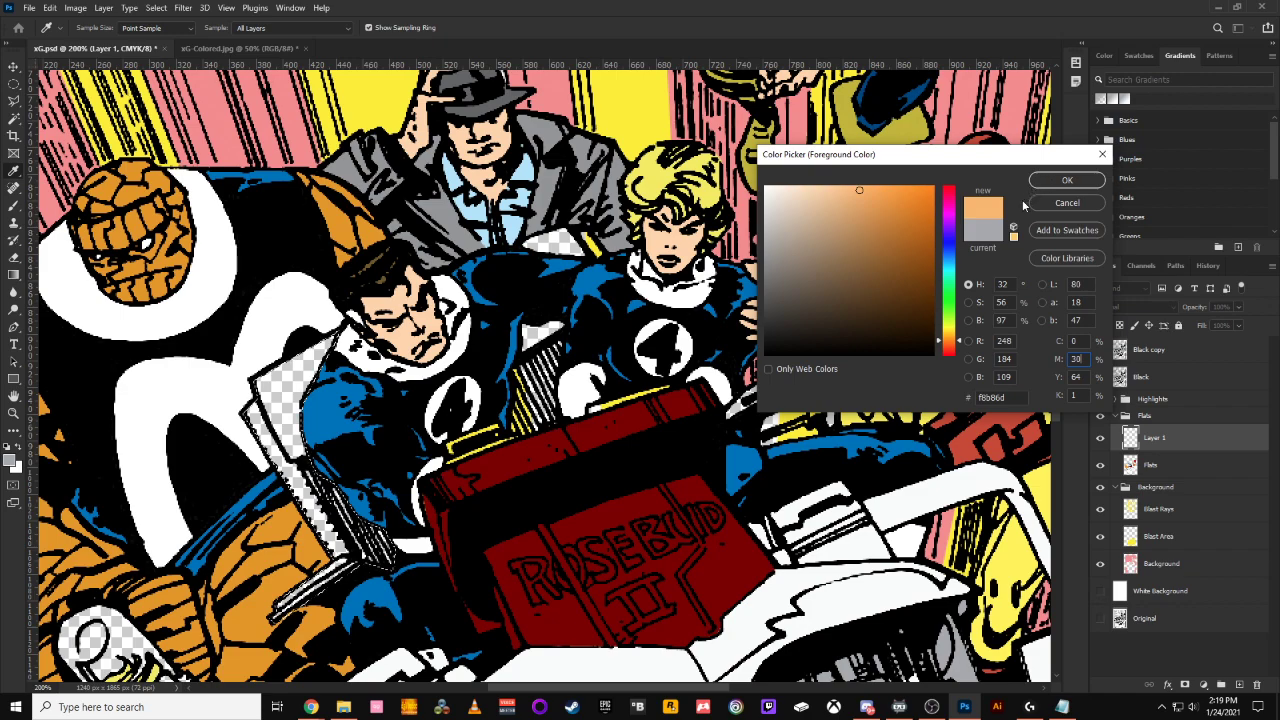
# Darken the foreground colour to tan b7874e and fill the selected seat back behind Mister Fantastic with it
pyautogui.moveTo(855, 193)
pyautogui.mouseDown()
pyautogui.moveTo(835, 235)
pyautogui.moveTo(853, 233)
pyautogui.mouseUp()
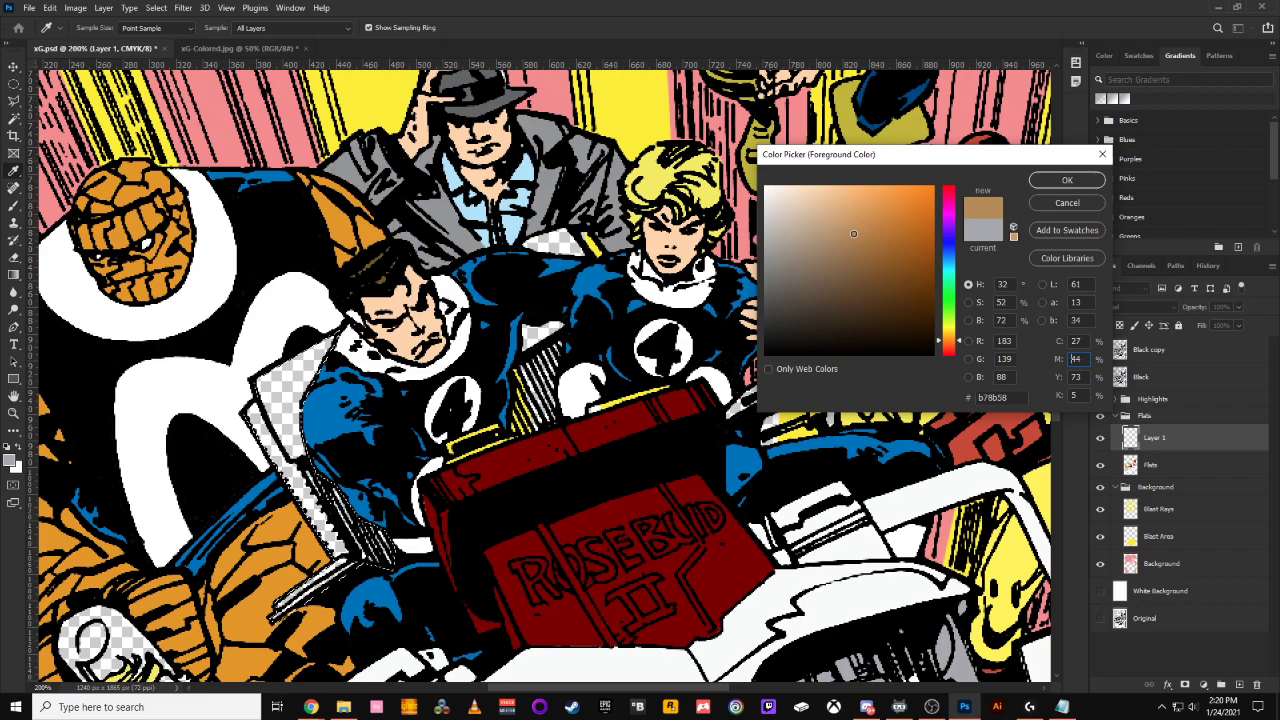
pyautogui.click(1067, 180)
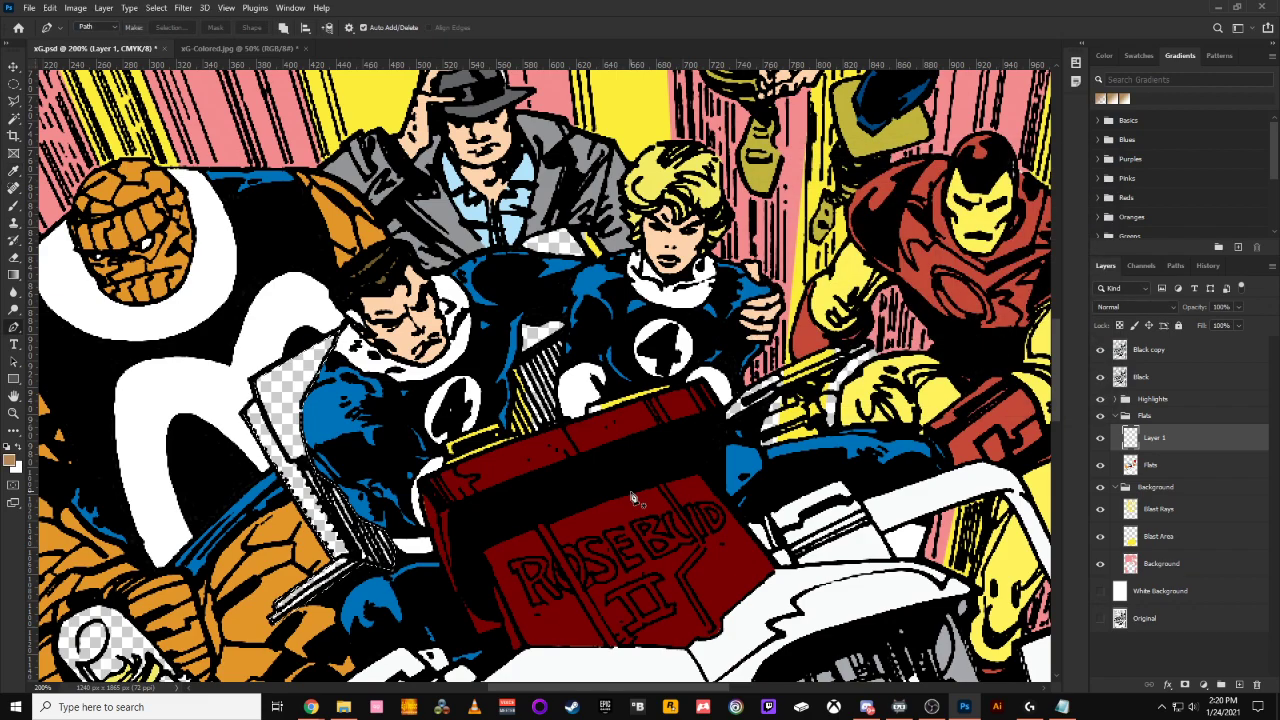
pyautogui.hotkey('ctrl', '-')
pyautogui.hotkey('ctrl', '-')
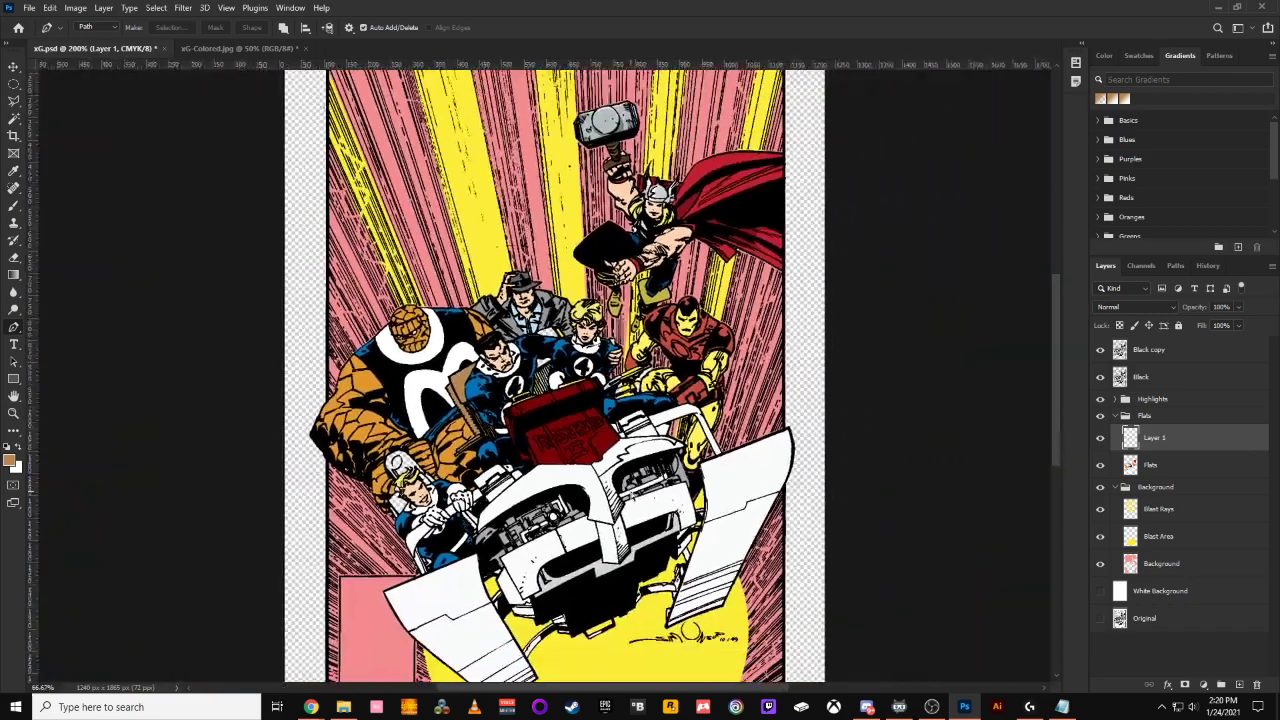
pyautogui.hotkey('ctrl', '-')
pyautogui.hotkey('ctrl', '+')
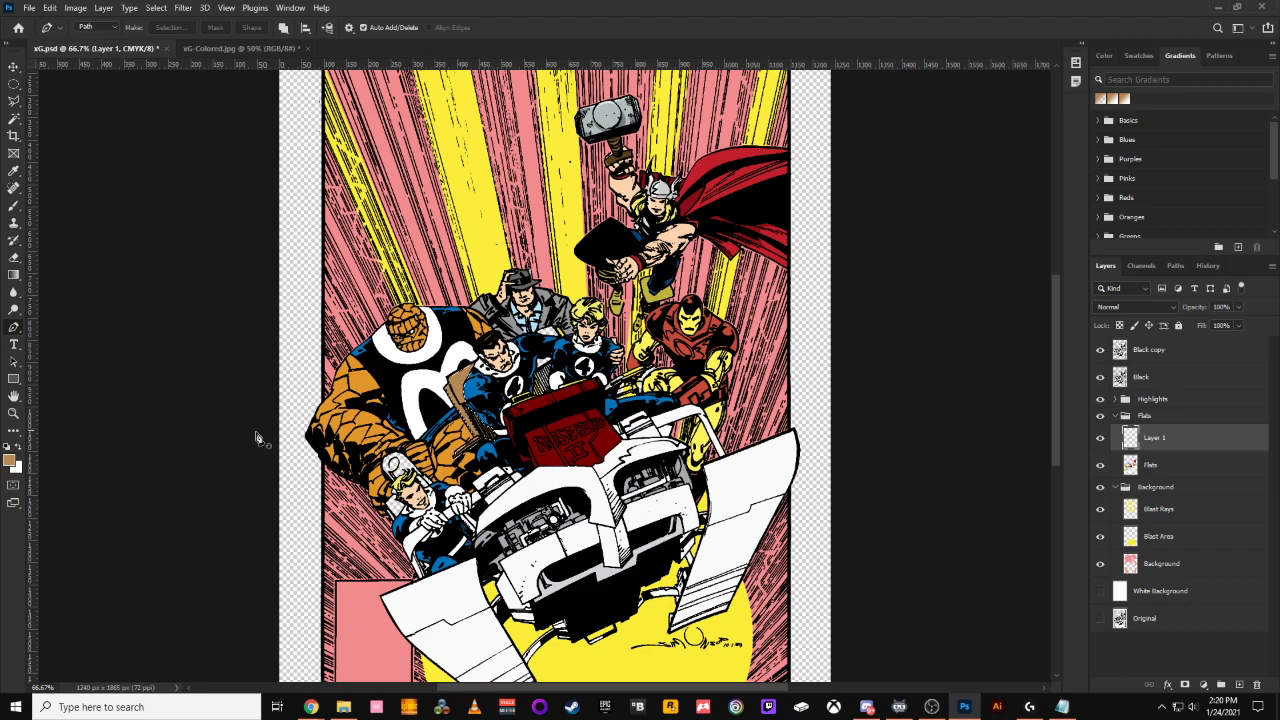
# Set the foreground colour's magenta to 50% and black to 15%, and refill the selected seat back
pyautogui.click(10, 461)
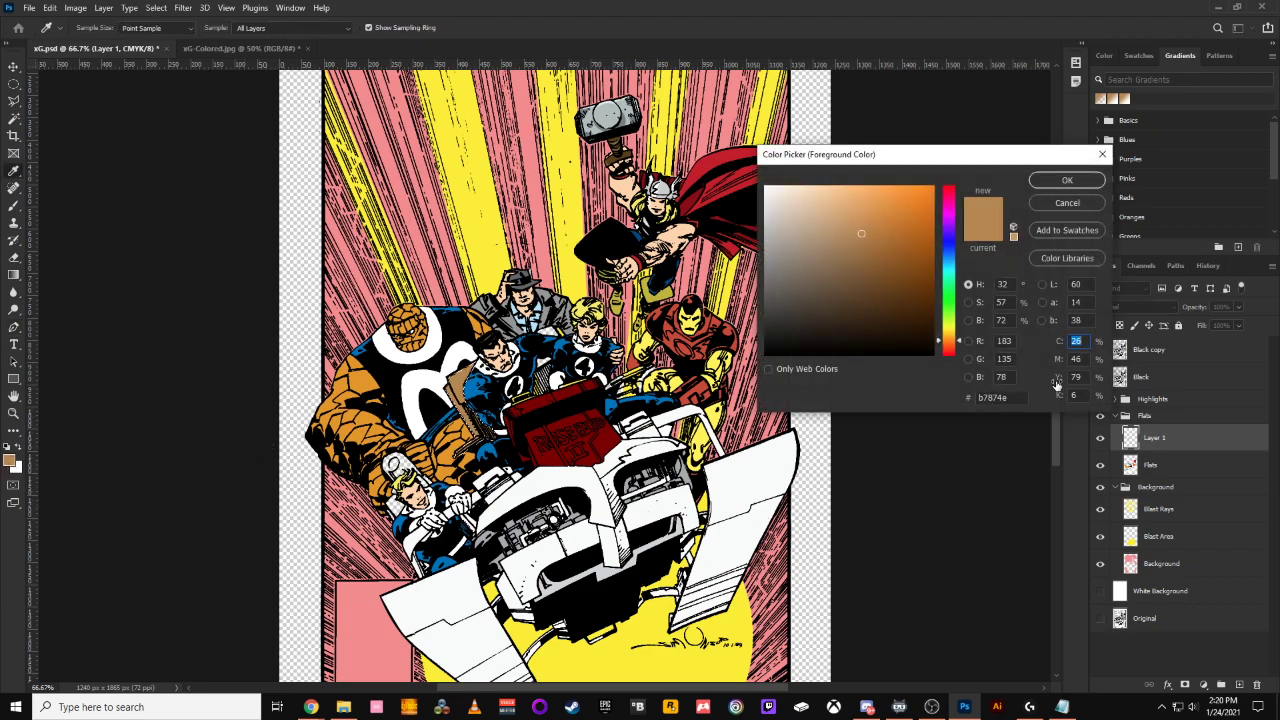
pyautogui.press('Tab')
pyautogui.write('50')
pyautogui.press('Tab')
pyautogui.press('Tab')
pyautogui.write('10')
pyautogui.press('Return')
pyautogui.press('p')
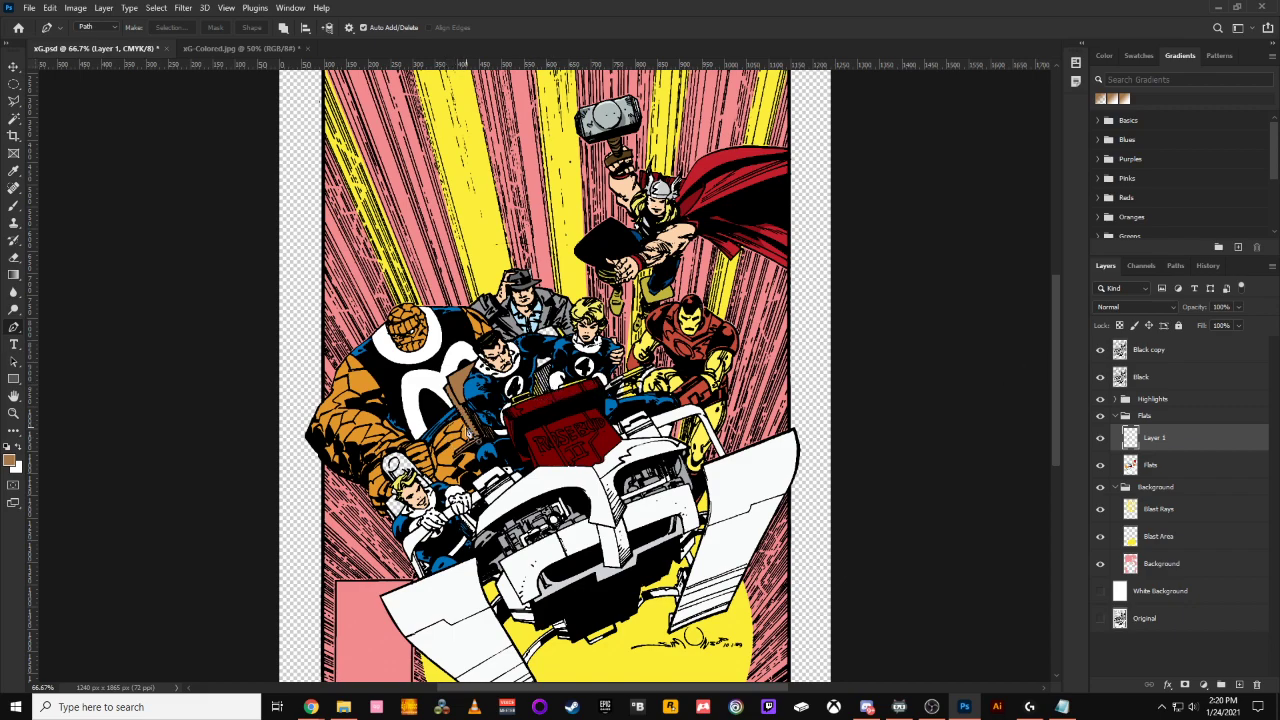
# Raise the foreground colour's black to 30% and fill the selected seat back with the darker brown
pyautogui.click(12, 462)
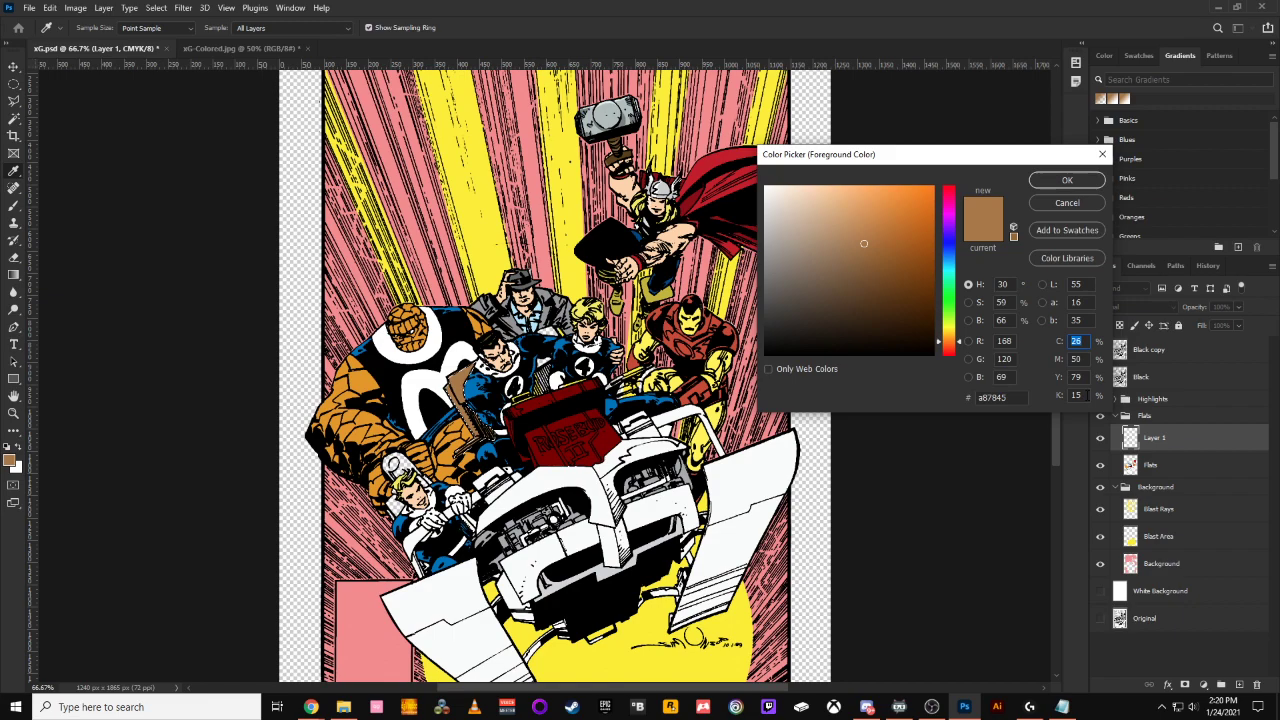
pyautogui.moveTo(1087, 396); pyautogui.dragTo(1032, 397)
pyautogui.write('20')
pyautogui.write('30')
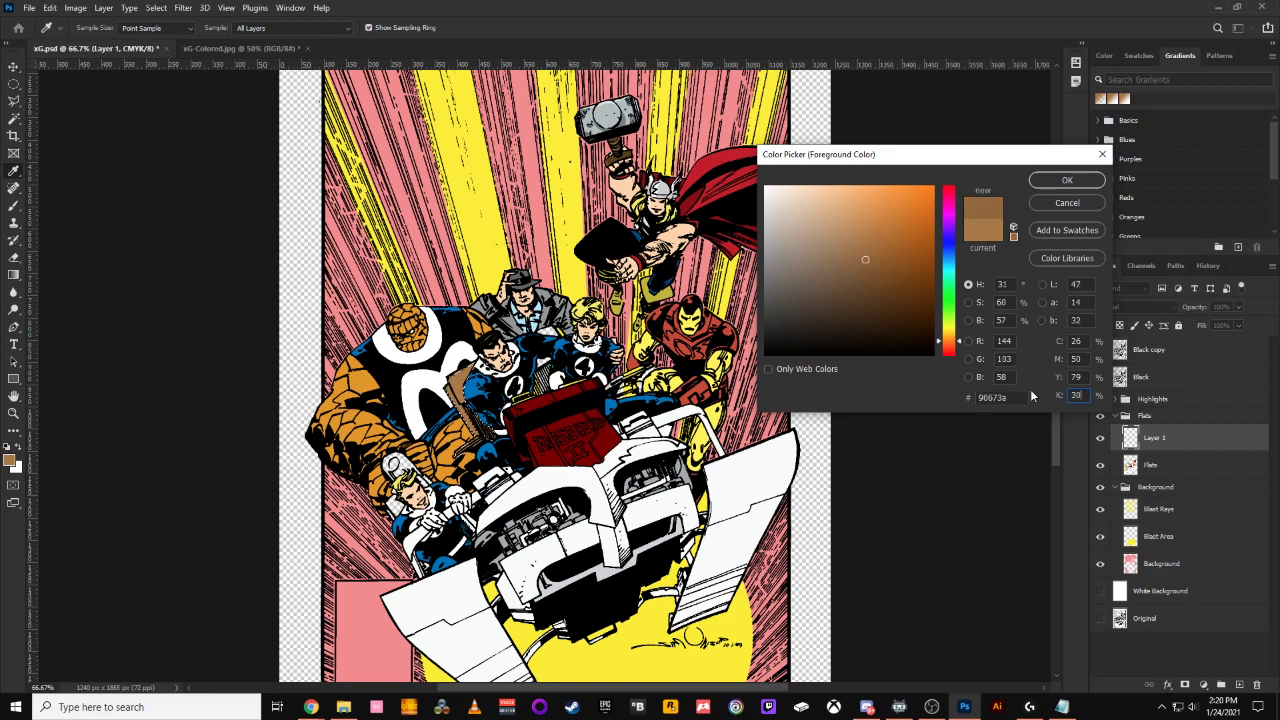
pyautogui.press('Return')
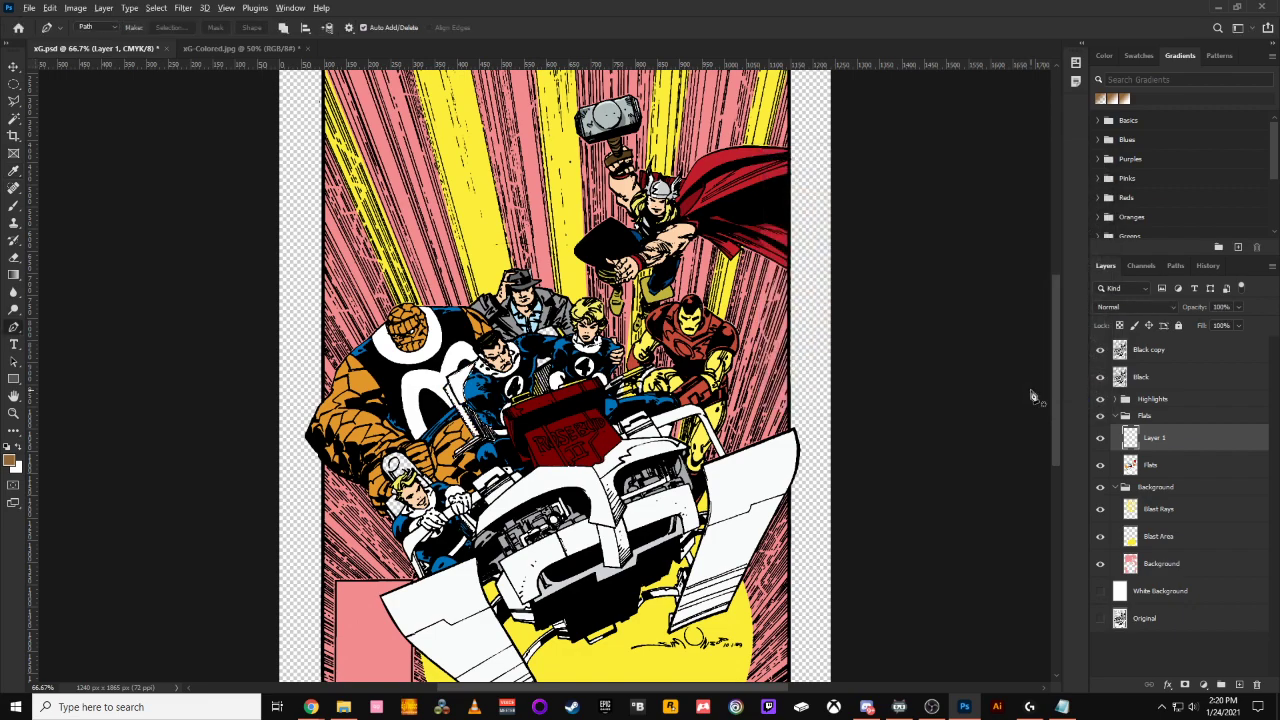
pyautogui.hotkey('alt', 'BackSpace')
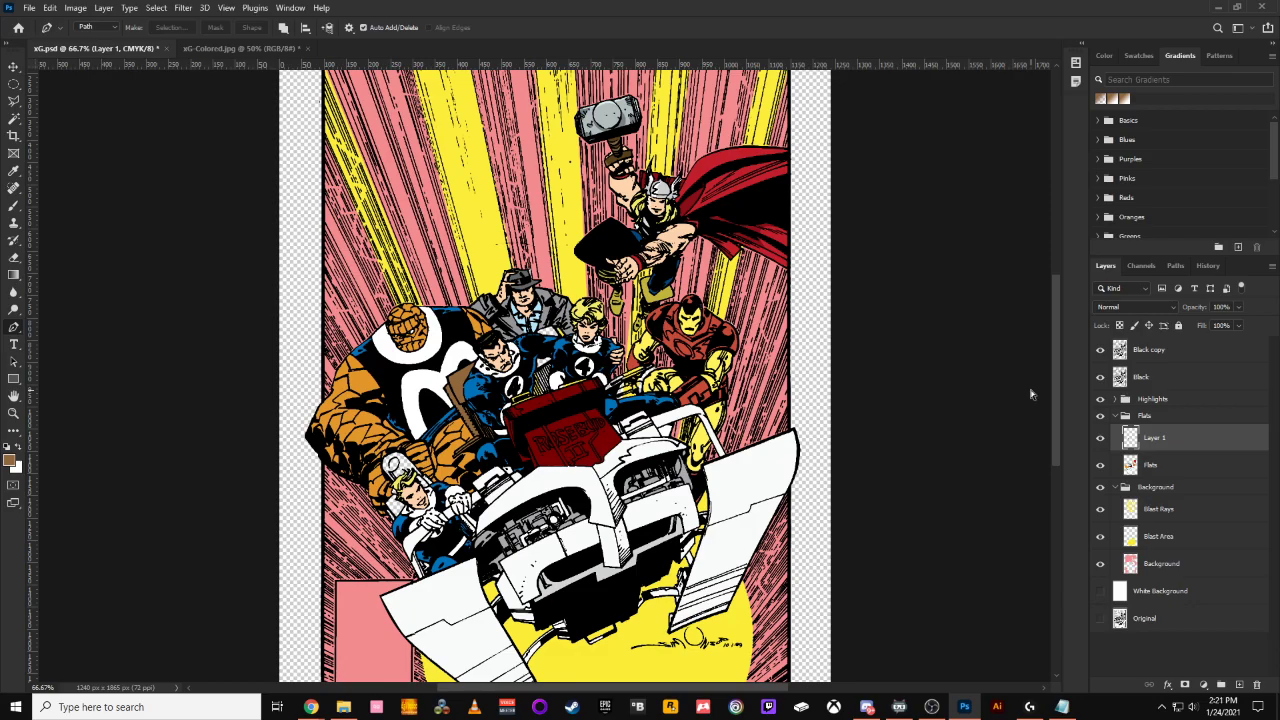
# Select the transparent seat patches between Mister Fantastic and the Invisible Woman with the Polygonal Lasso and fill them with the same brown
pyautogui.hotkey('ctrl', '+')
pyautogui.hotkey('ctrl', '+')
pyautogui.hotkey('ctrl', '+')
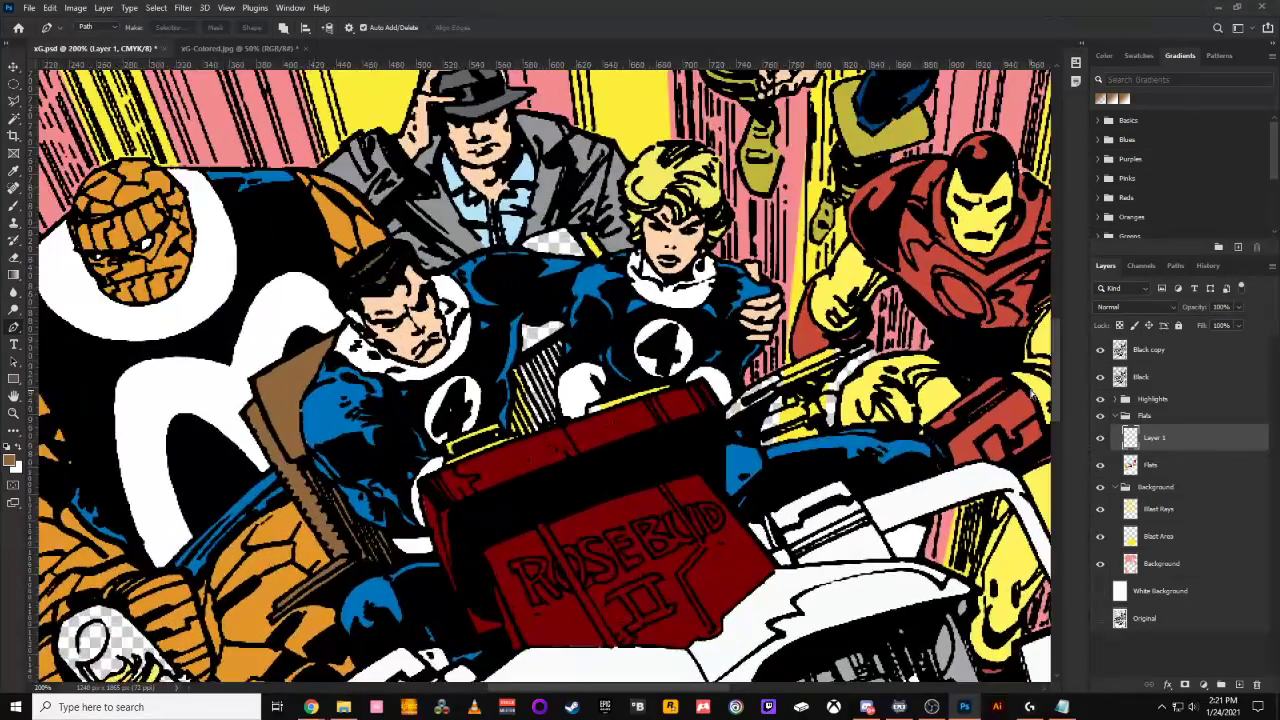
pyautogui.hotkey('ctrl', '-')
pyautogui.click(15, 103)
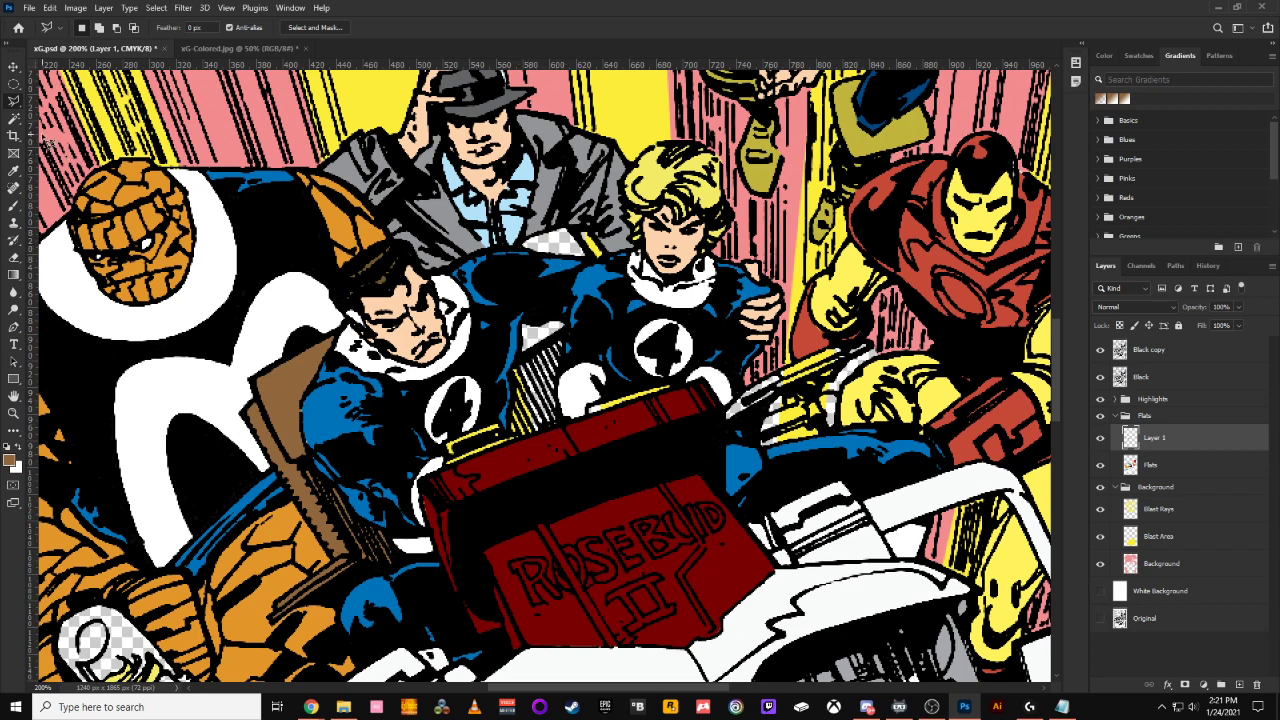
pyautogui.click(14, 327)
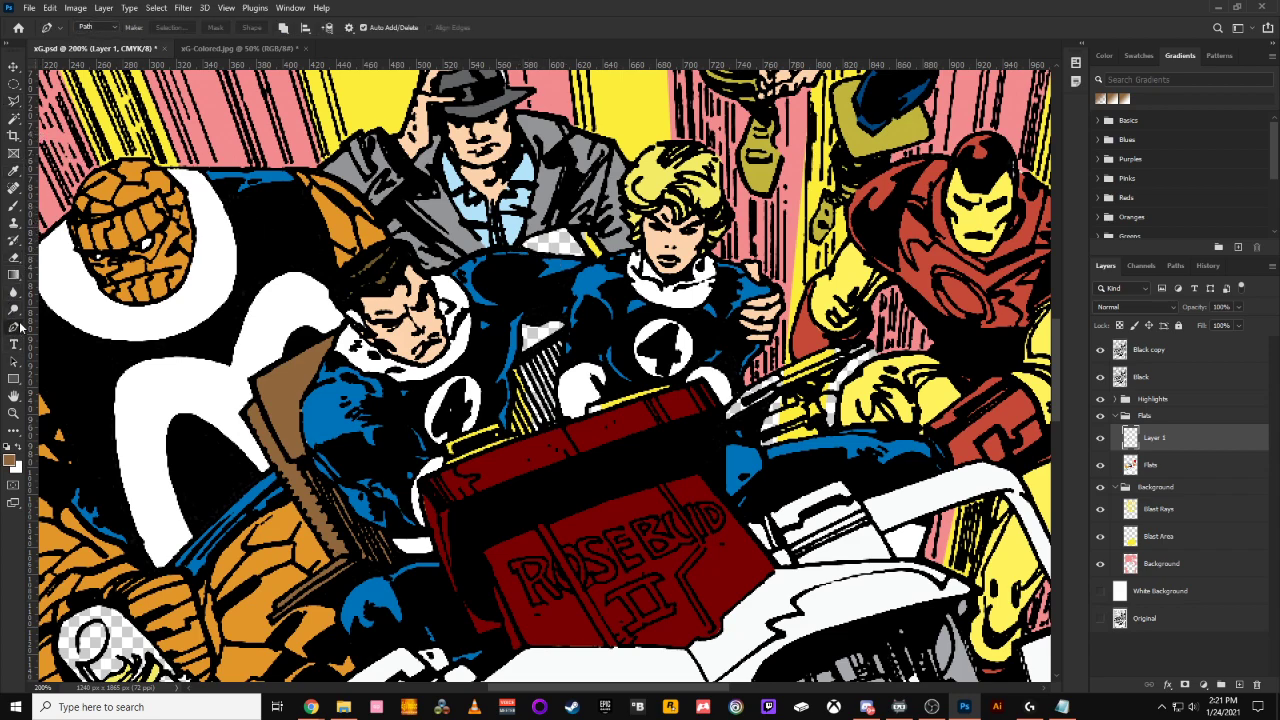
pyautogui.click(15, 103)
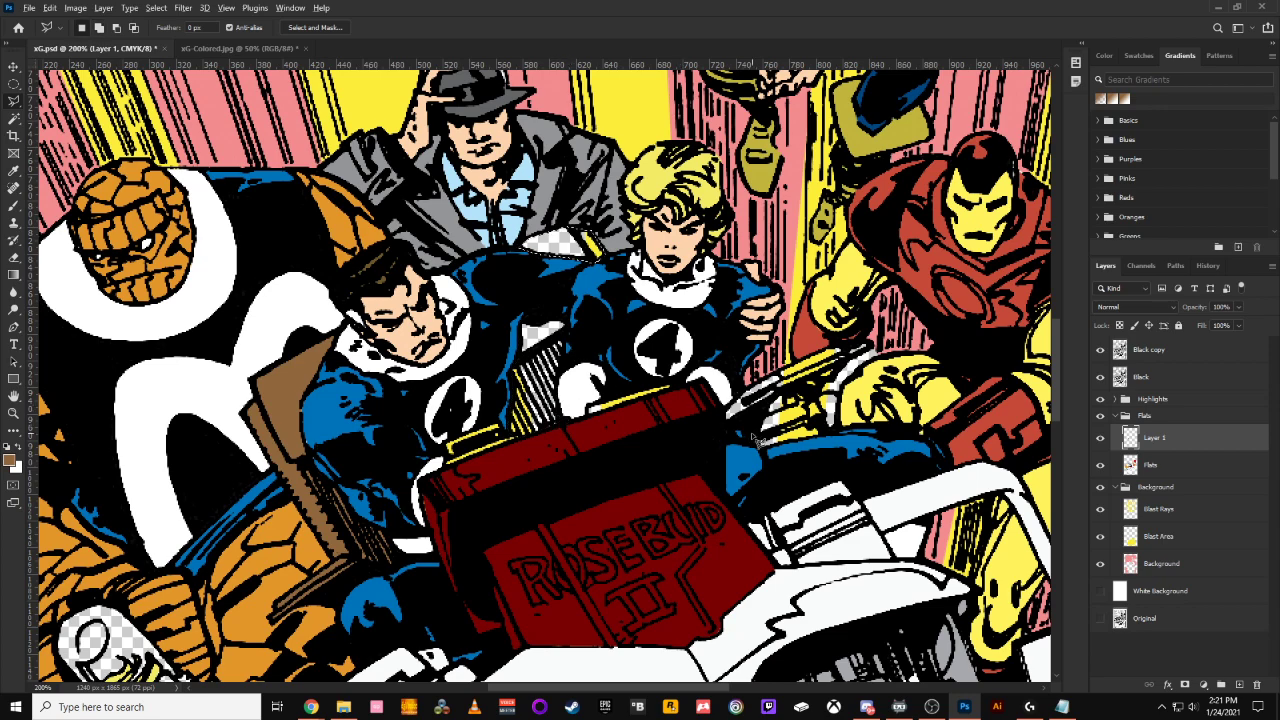
pyautogui.hotkey('alt', 'BackSpace')
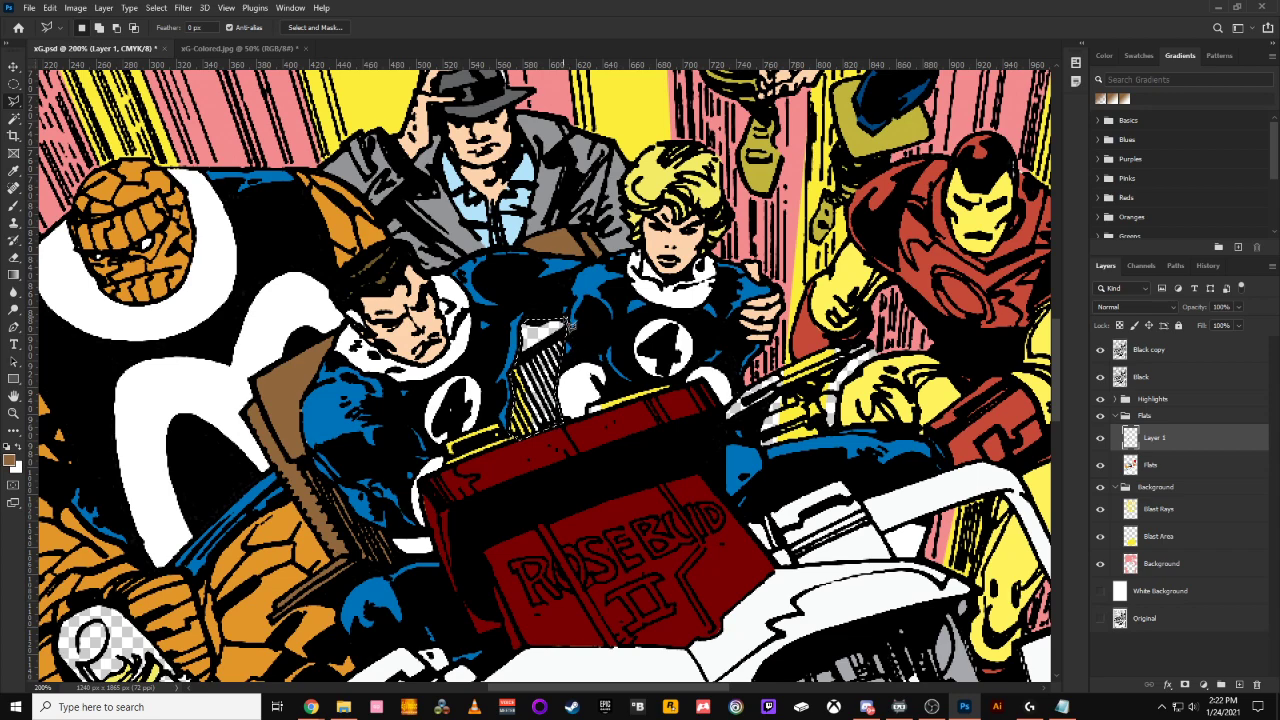
pyautogui.hotkey('alt', 'BackSpace')
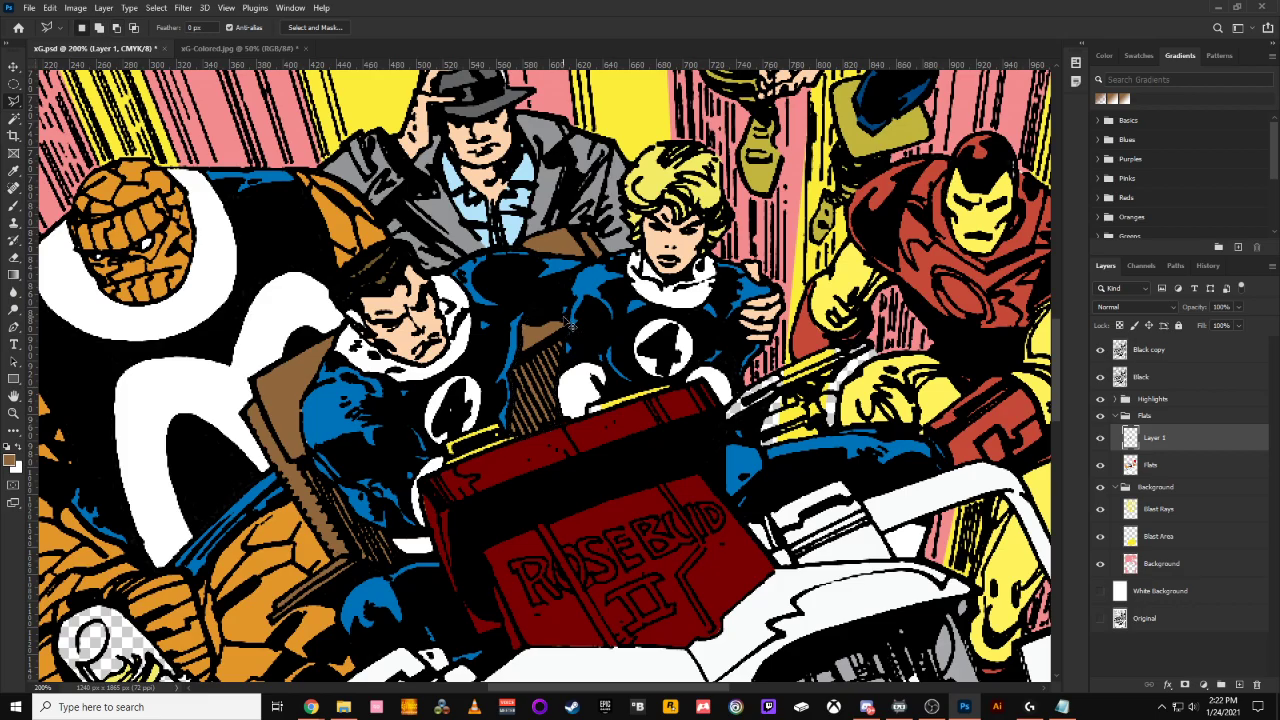
pyautogui.hotkey('ctrl', '0')
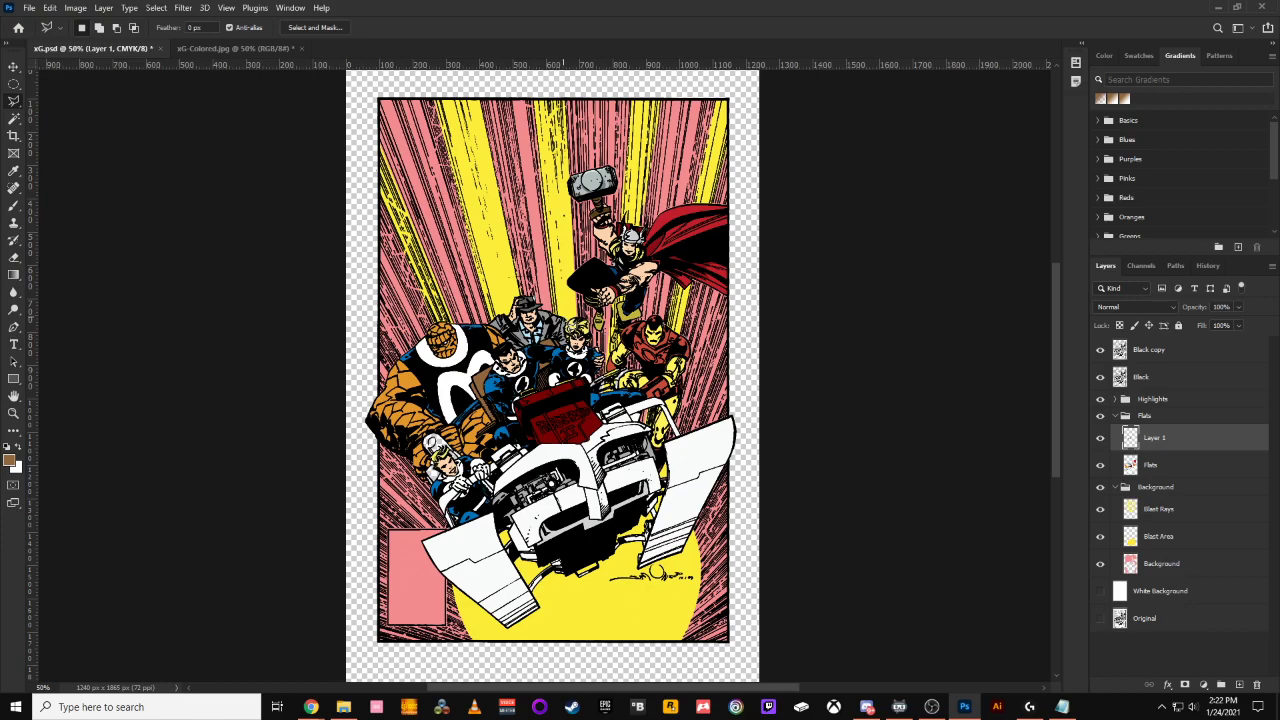
# Select the yellow strips along the upper edge of the dark red panel with the Polygonal Lasso and fill them with white
pyautogui.hotkey('ctrl', '+')
pyautogui.hotkey('ctrl', '+')
pyautogui.hotkey('ctrl', '+')
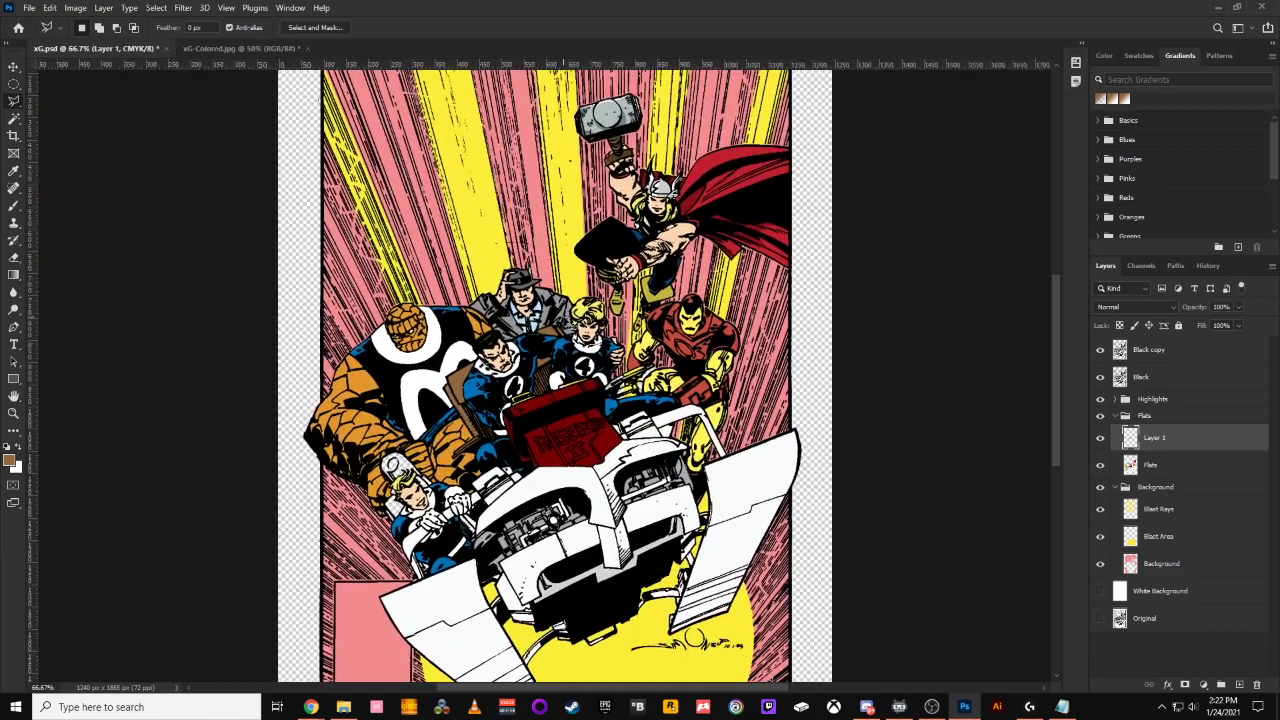
pyautogui.moveTo(768, 502); pyautogui.dragTo(555, 405)
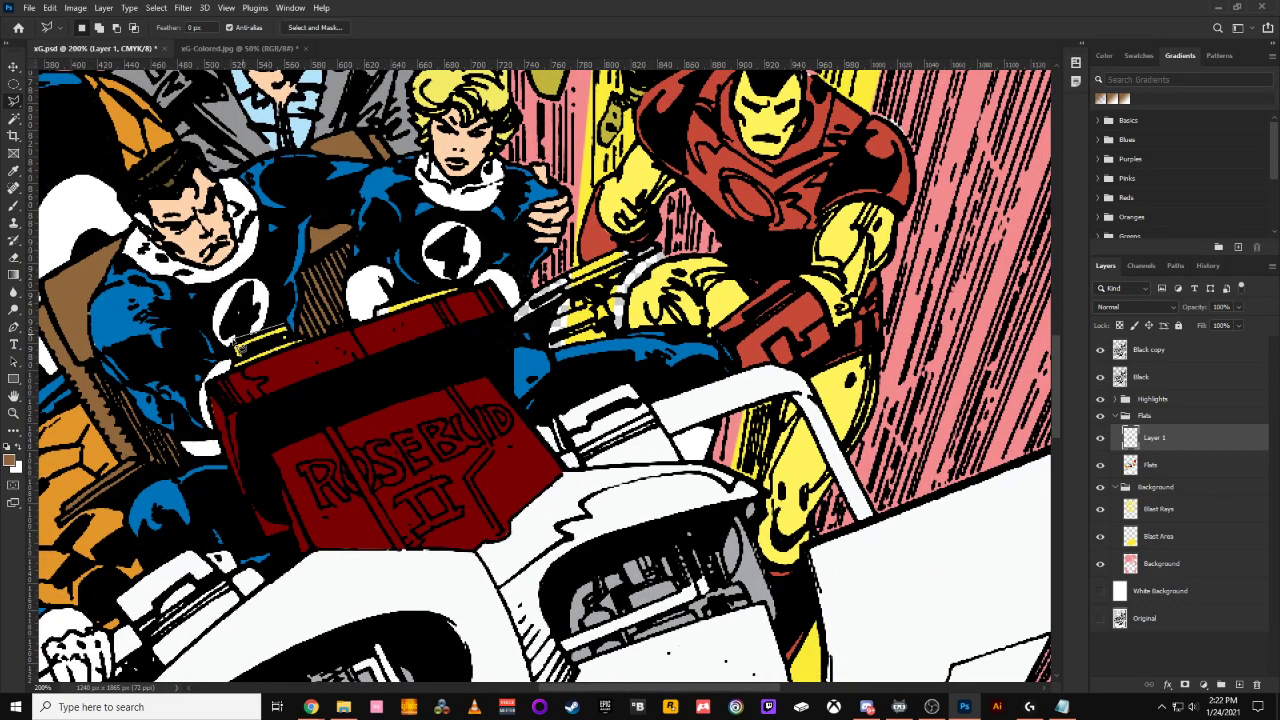
pyautogui.click(232, 348)
pyautogui.click(235, 369)
pyautogui.click(287, 326)
pyautogui.click(18, 450)
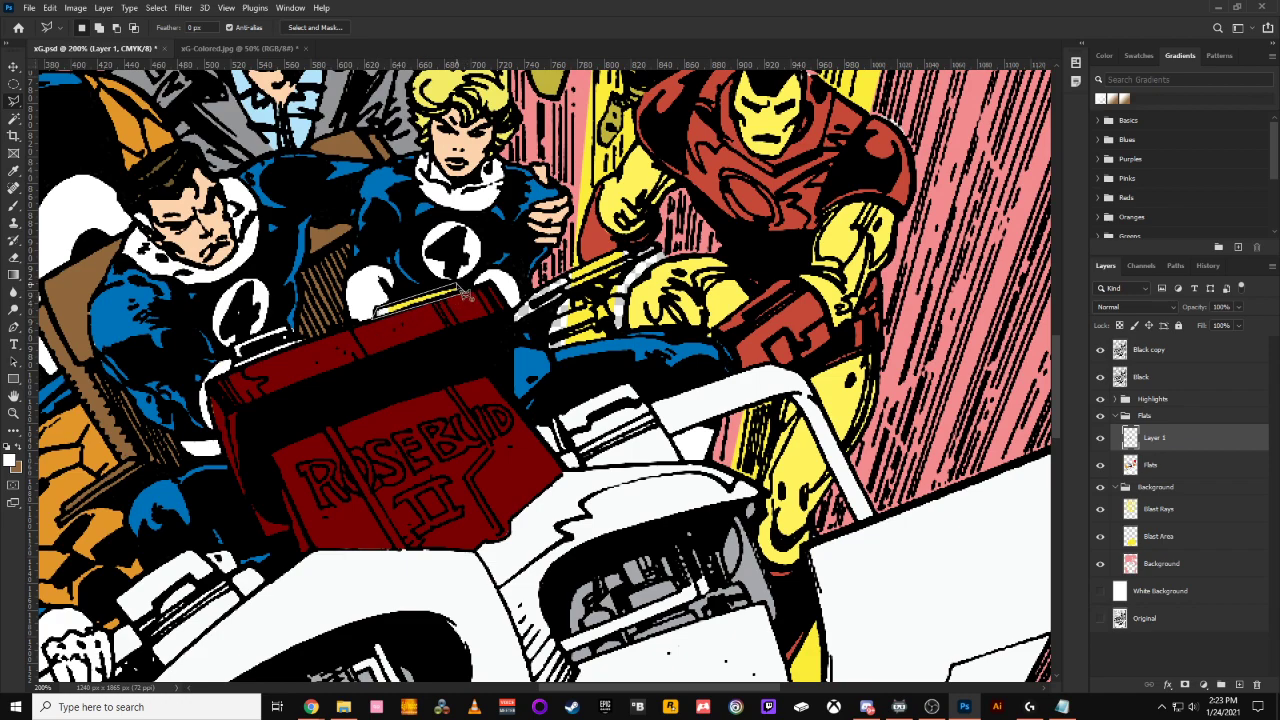
pyautogui.hotkey('alt', 'BackSpace')
# Trace the letter R of the ROSEBUD lettering on the dark red panel with a closed Pen path
pyautogui.scroll(-1, 522, 369)
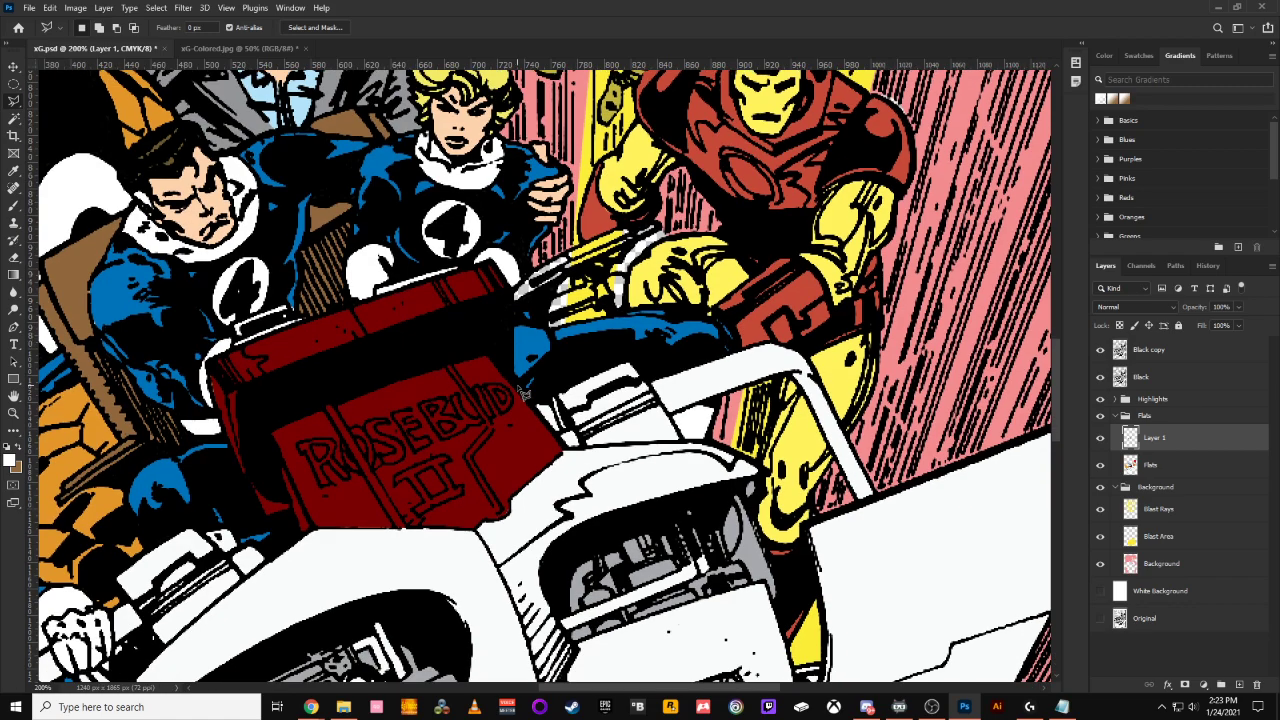
pyautogui.scroll(-3, 522, 392)
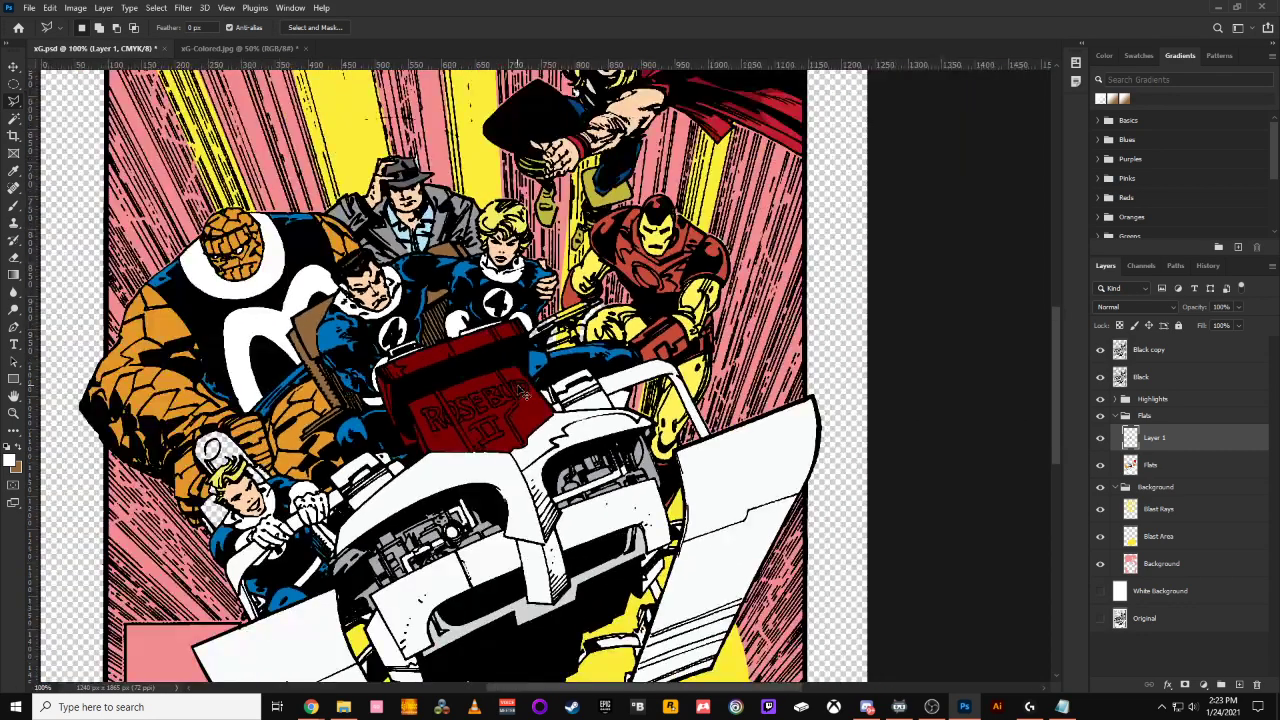
pyautogui.scroll(-1, 523, 394)
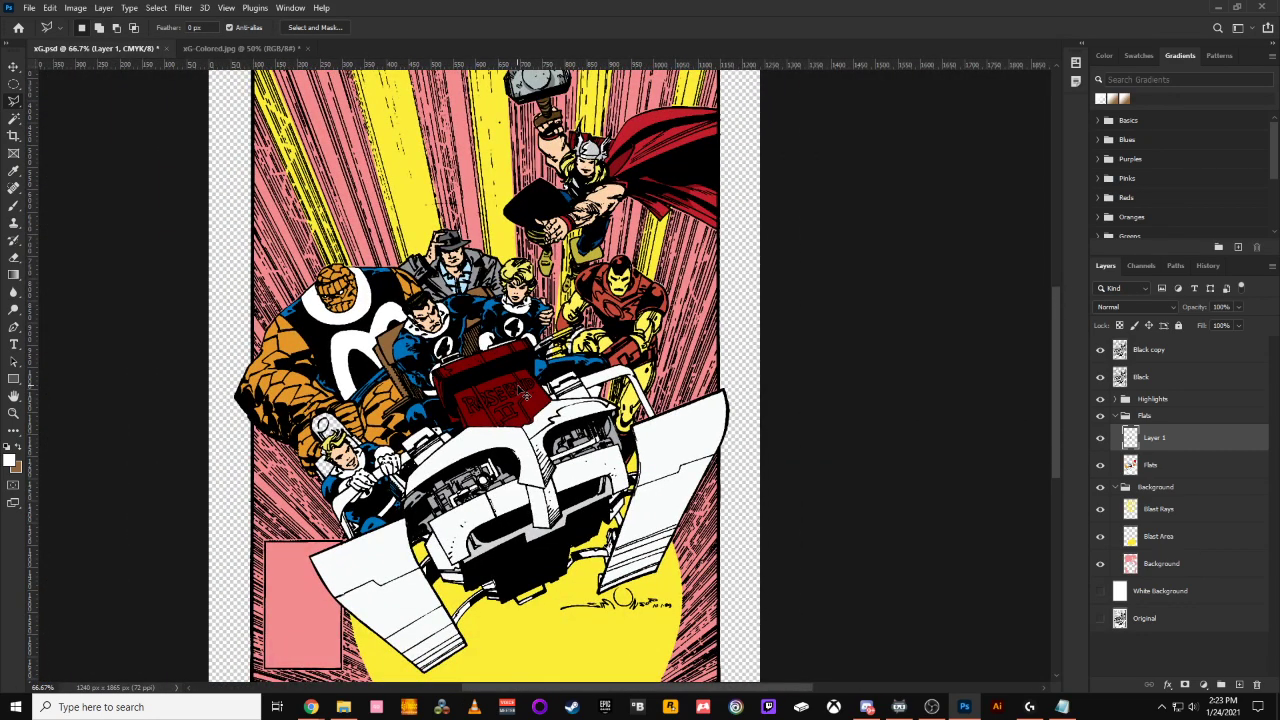
pyautogui.scroll(1, 523, 394)
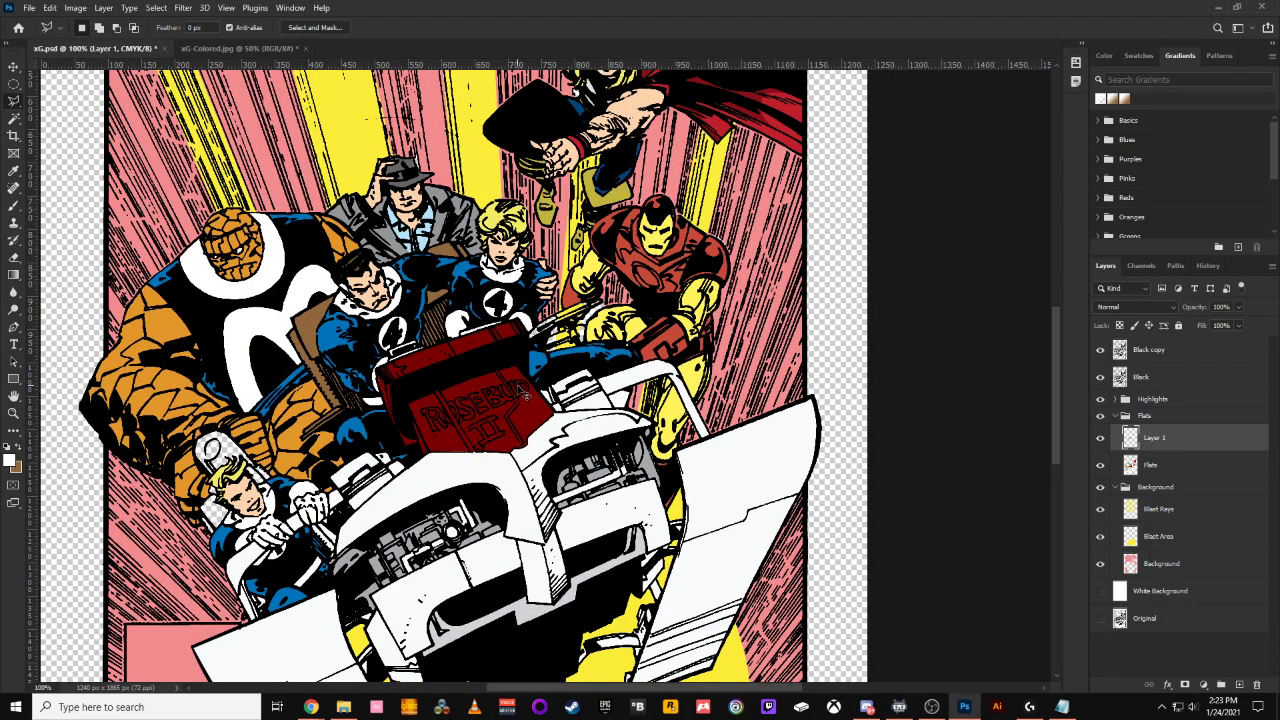
pyautogui.scroll(2, 523, 393)
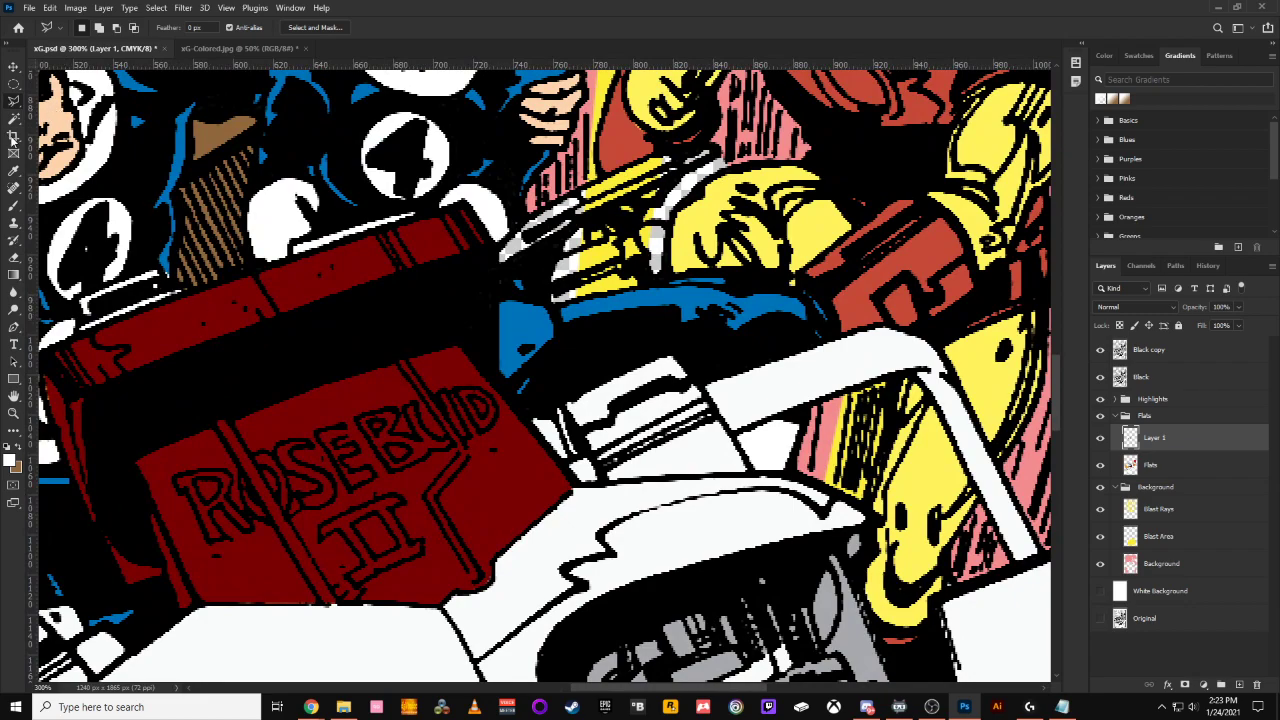
pyautogui.click(14, 327)
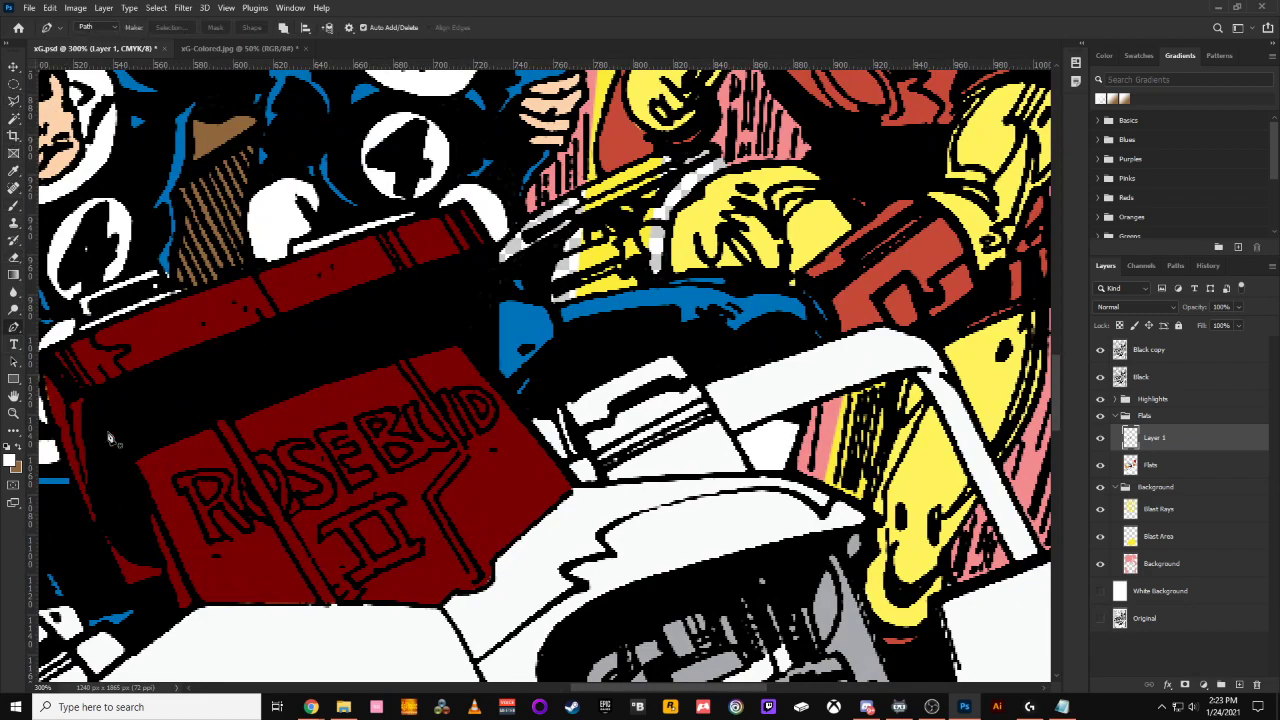
pyautogui.click(229, 481)
pyautogui.moveTo(216, 470); pyautogui.dragTo(200, 469)
pyautogui.click(174, 479)
pyautogui.click(182, 492)
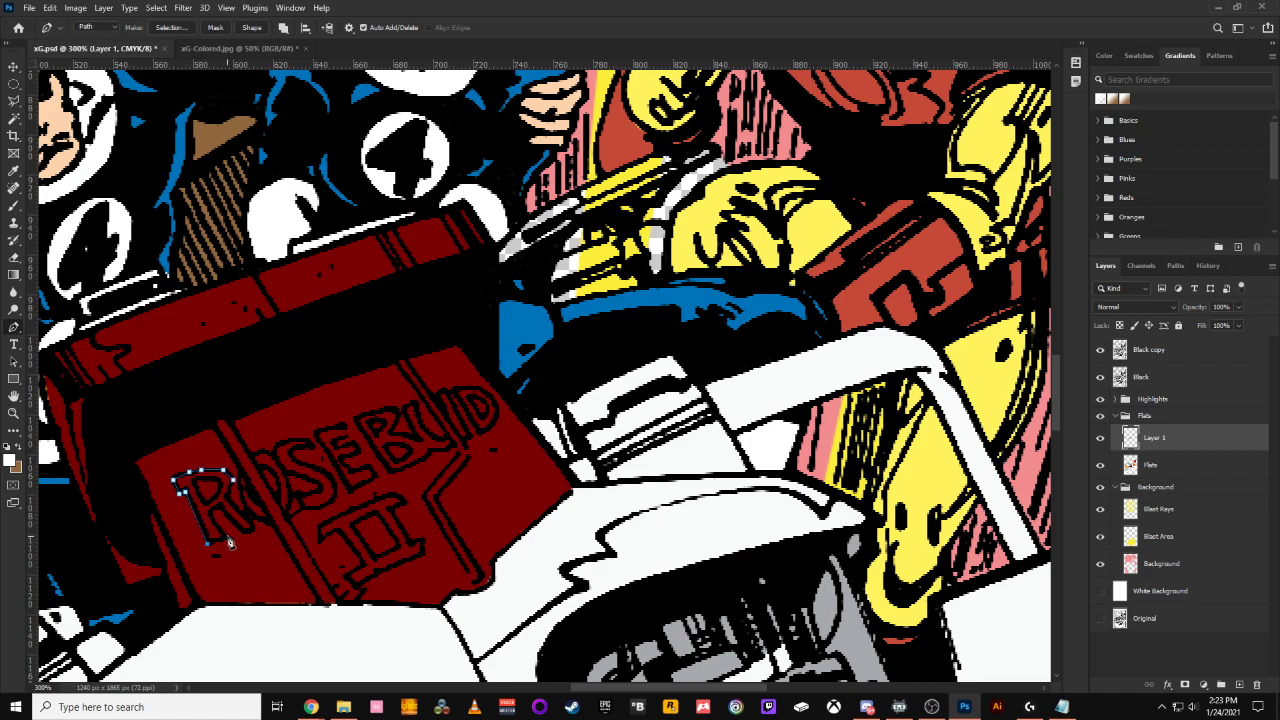
pyautogui.click(229, 538)
pyautogui.click(206, 511)
pyautogui.click(249, 530)
pyautogui.click(252, 525)
pyautogui.click(228, 498)
pyautogui.click(233, 480)
# Load the work path around the letter R as a selection and return to the layer list
pyautogui.click(1177, 265)
pyautogui.click(1107, 547)
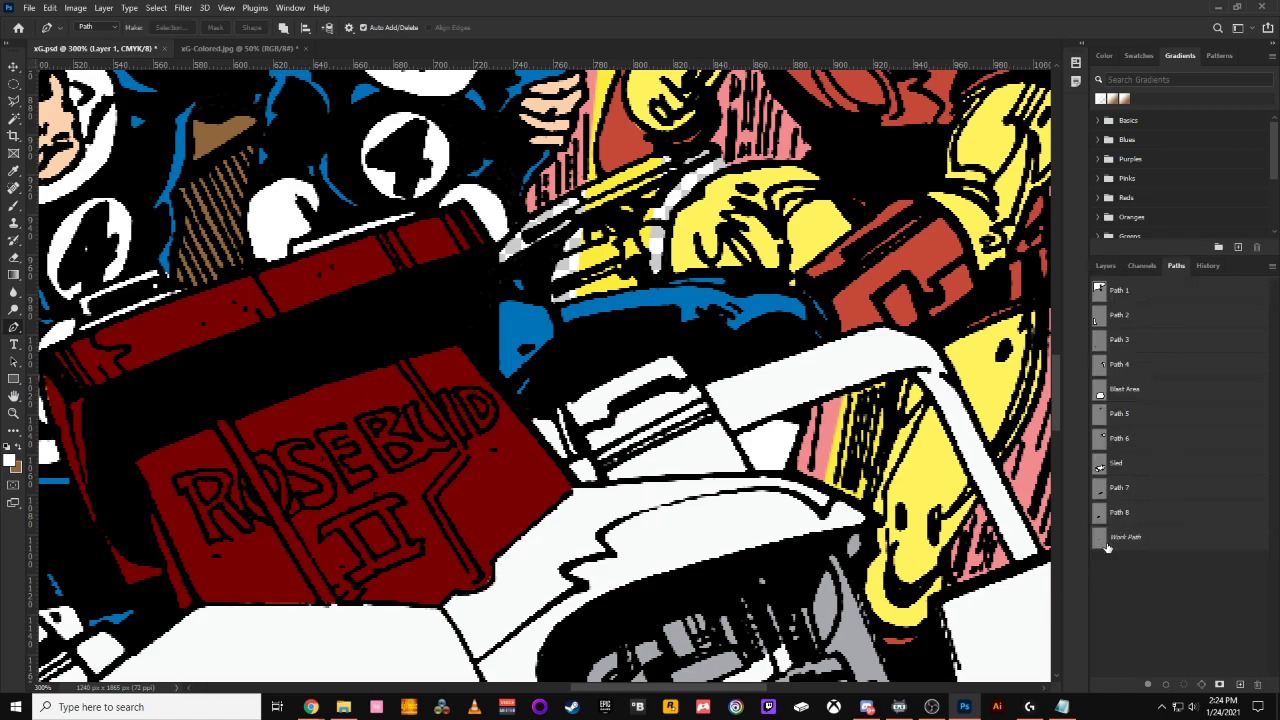
pyautogui.click(1106, 538)
pyautogui.click(1106, 266)
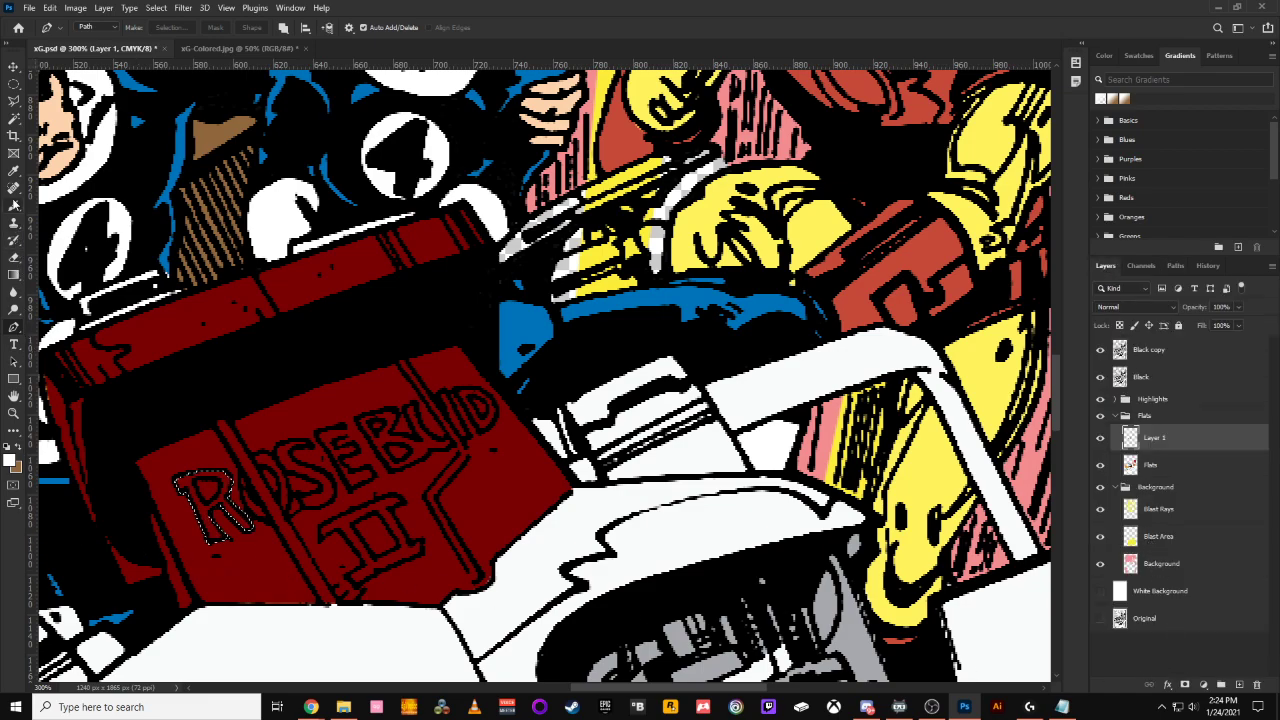
# Sample the panel's dark red, then set the foreground colour to 40% cyan, 20% magenta and 20% yellow
pyautogui.click(14, 171)
pyautogui.click(297, 413)
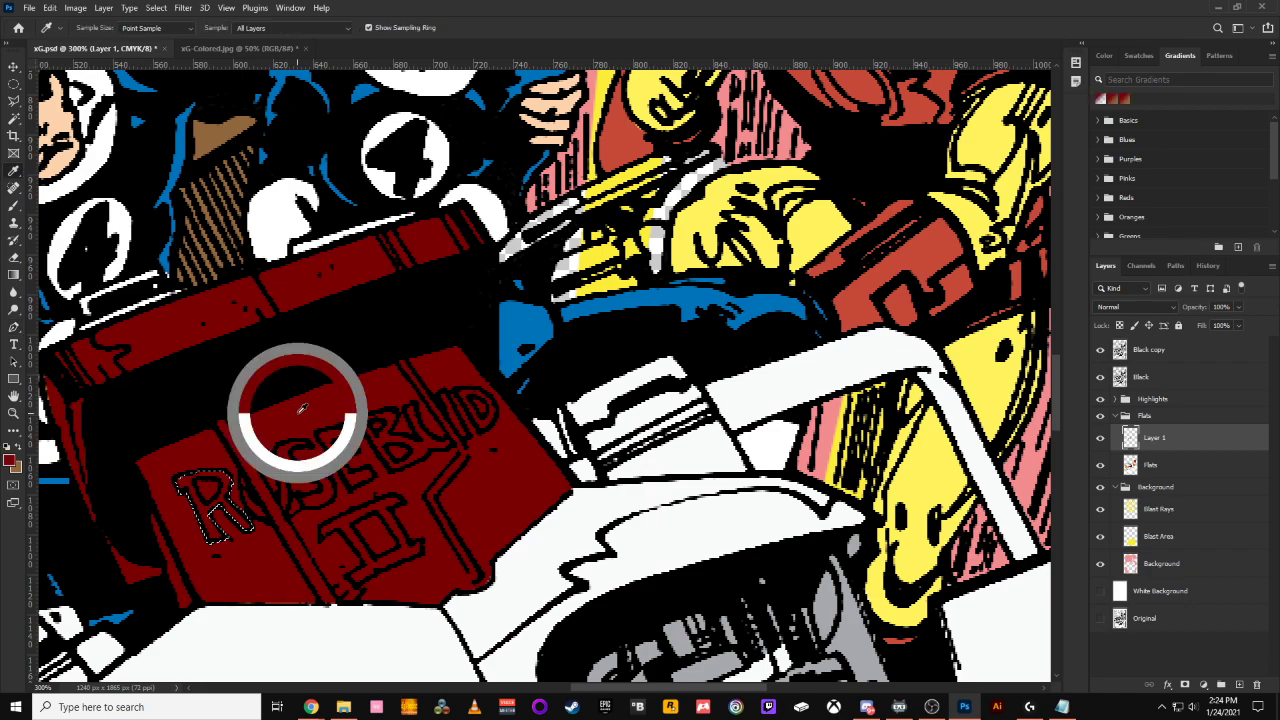
pyautogui.click(9, 461)
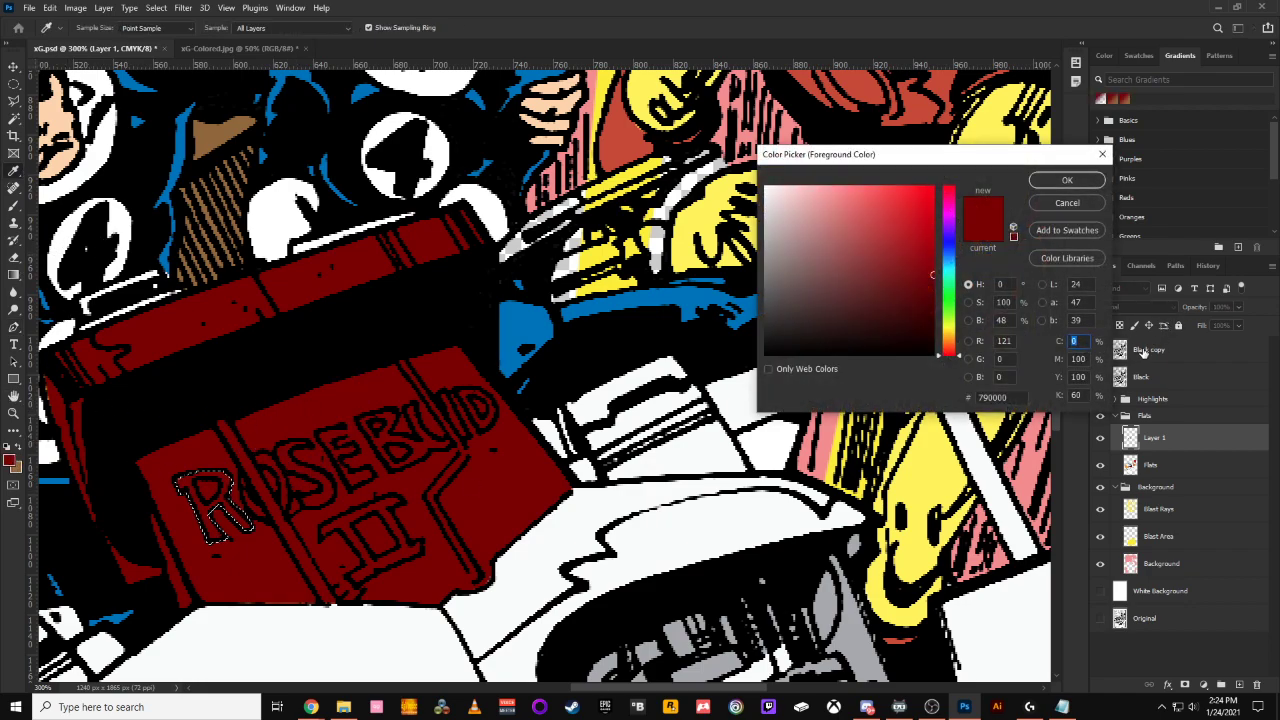
pyautogui.press('Tab')
pyautogui.click(1085, 344)
pyautogui.write('40')
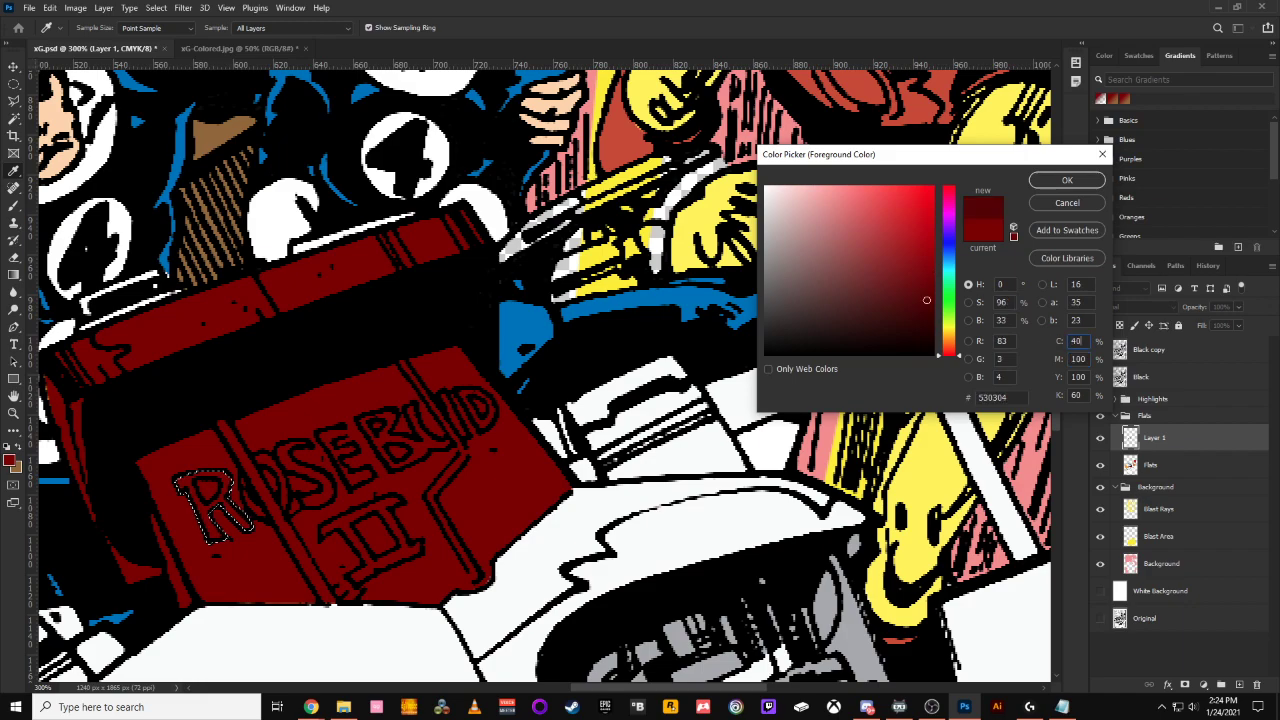
pyautogui.write('20')
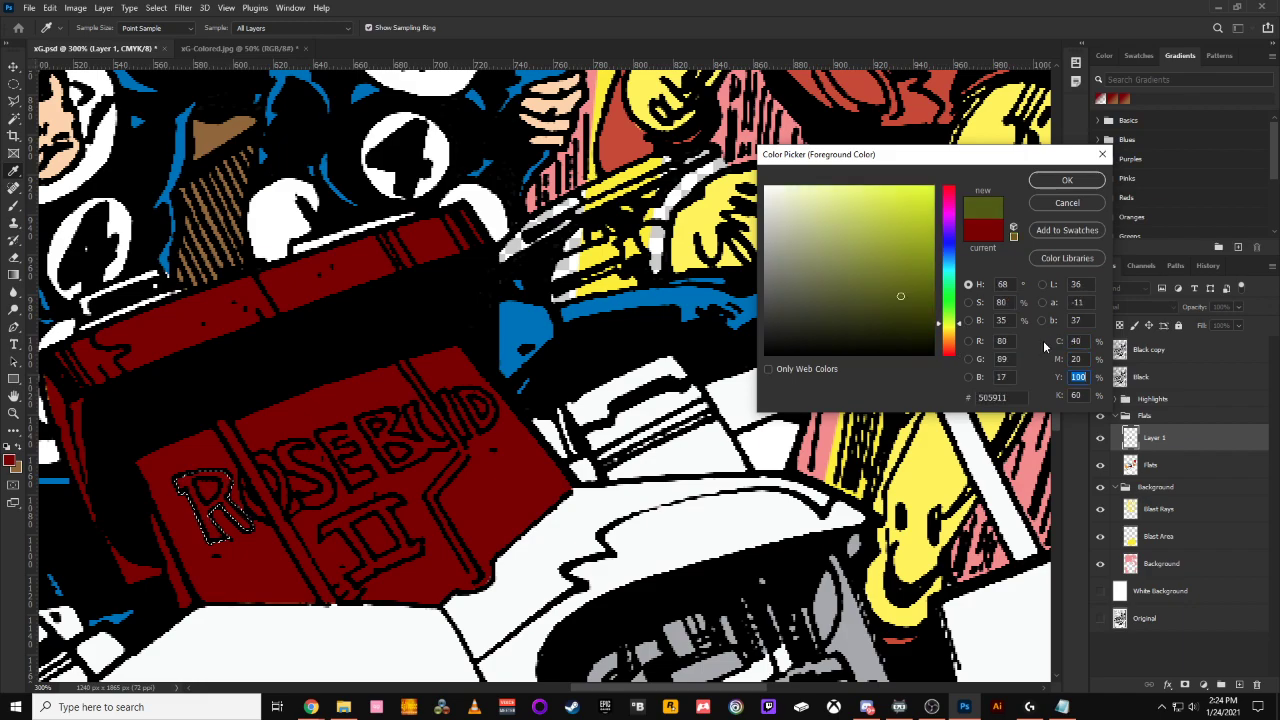
pyautogui.press('Tab')
pyautogui.write('20')
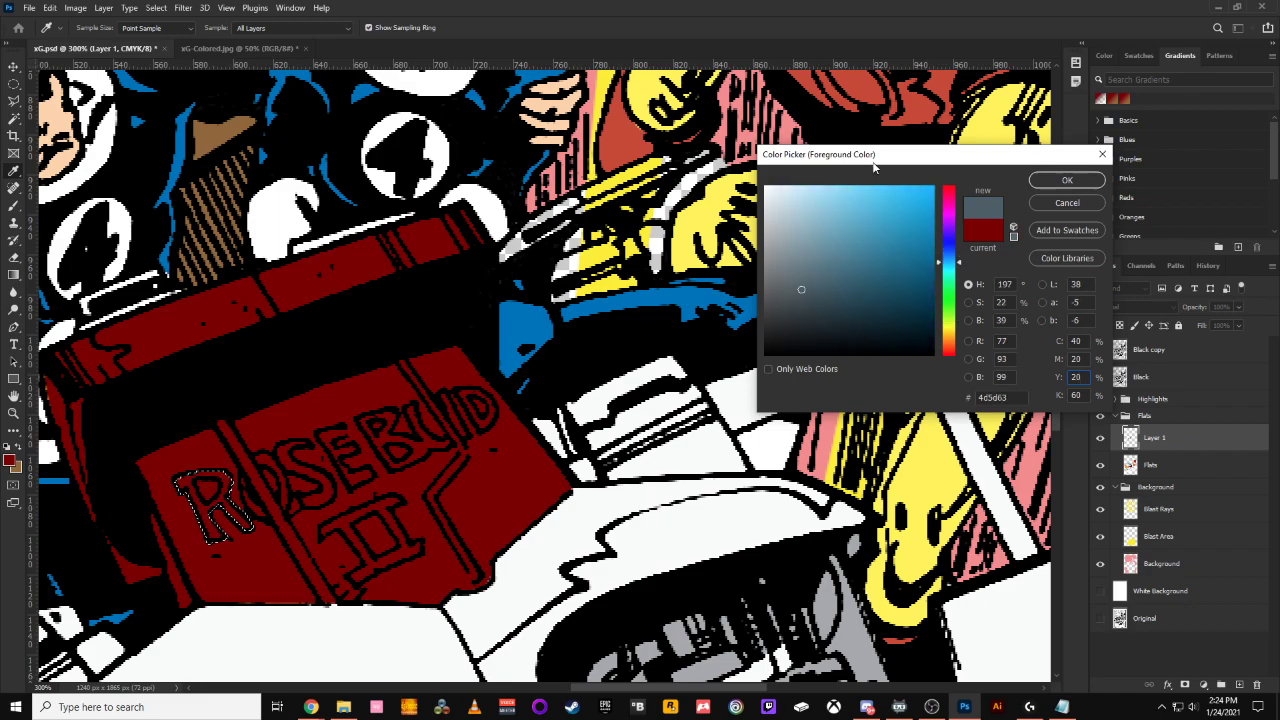
# Lighten the foreground colour to light blue a4d4e7, fill the selected letter R with it and deselect
pyautogui.moveTo(808, 216); pyautogui.dragTo(814, 200)
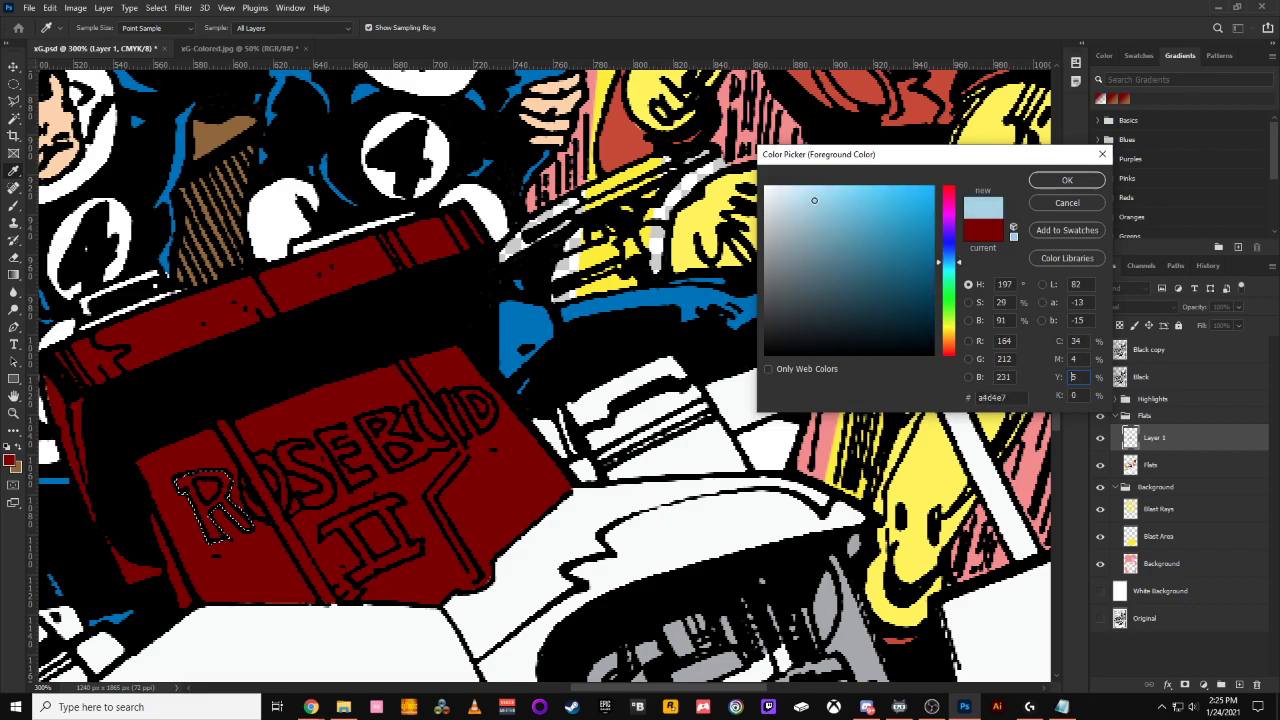
pyautogui.click(1074, 180)
pyautogui.hotkey('alt', 'BackSpace')
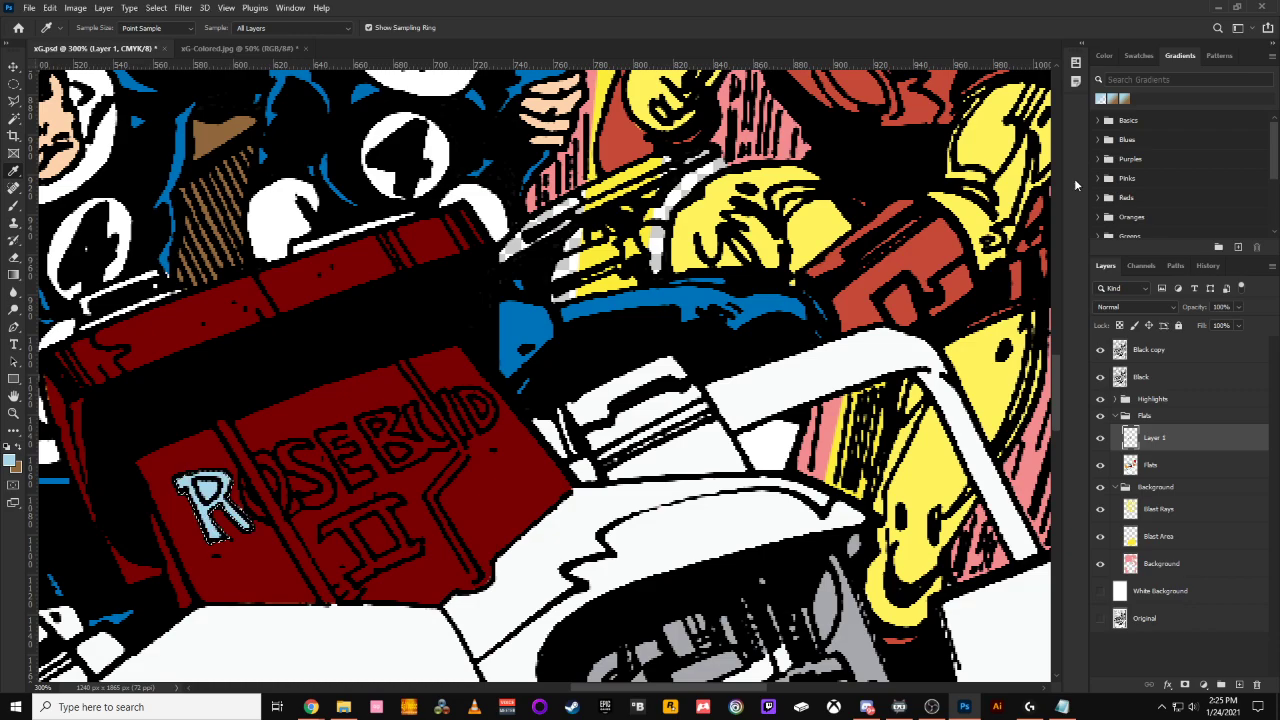
pyautogui.hotkey('ctrl', '-')
pyautogui.hotkey('ctrl', '-')
pyautogui.hotkey('ctrl', '-')
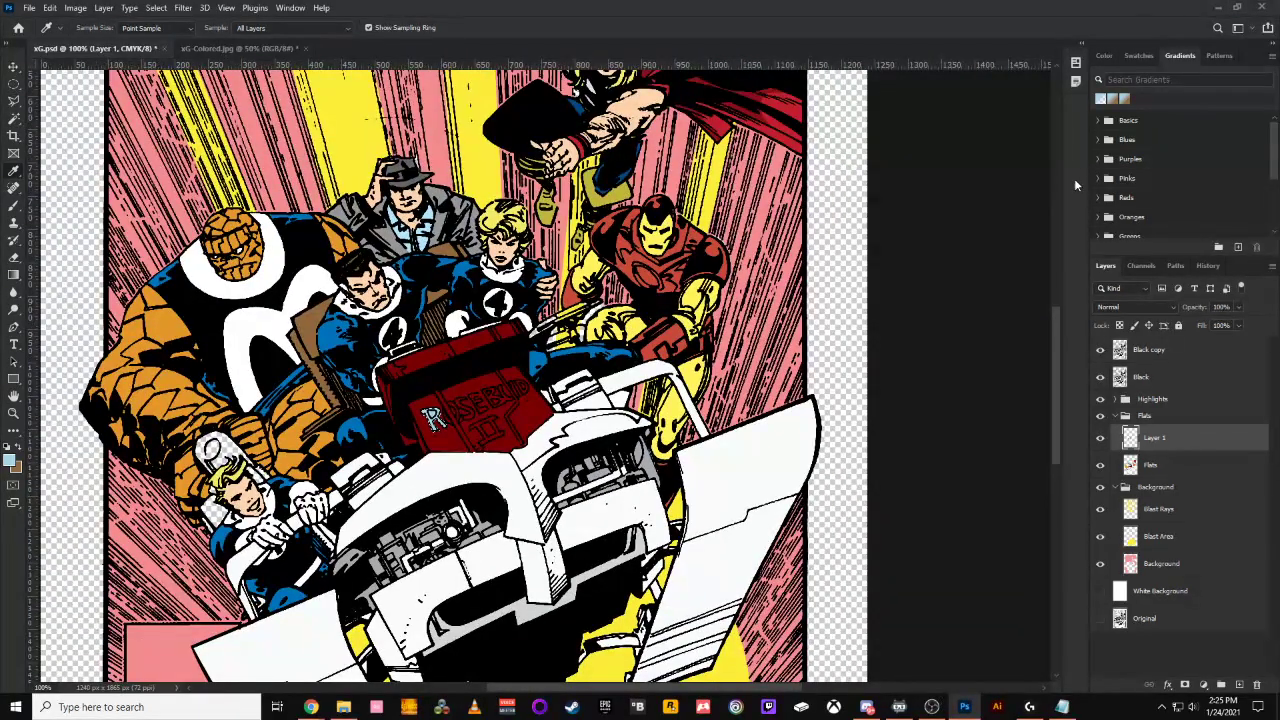
pyautogui.hotkey('ctrl', '+')
pyautogui.hotkey('ctrl', '+')
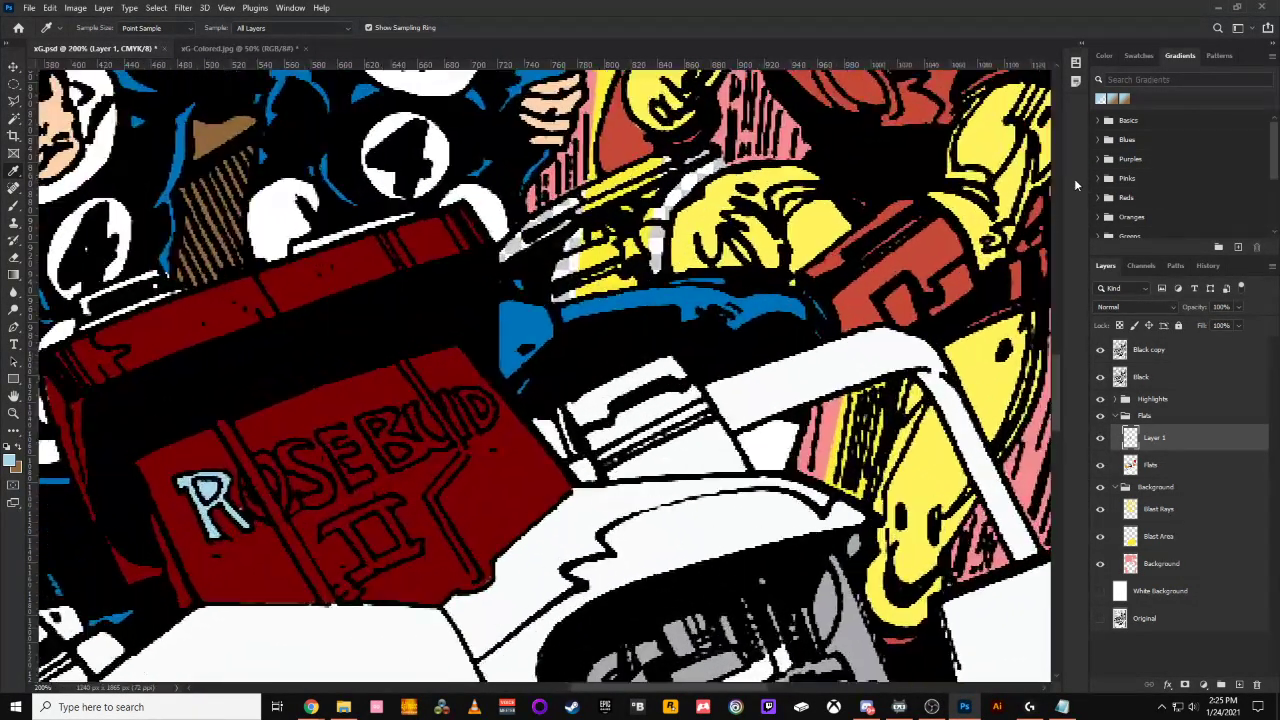
pyautogui.hotkey('ctrl', 'd')
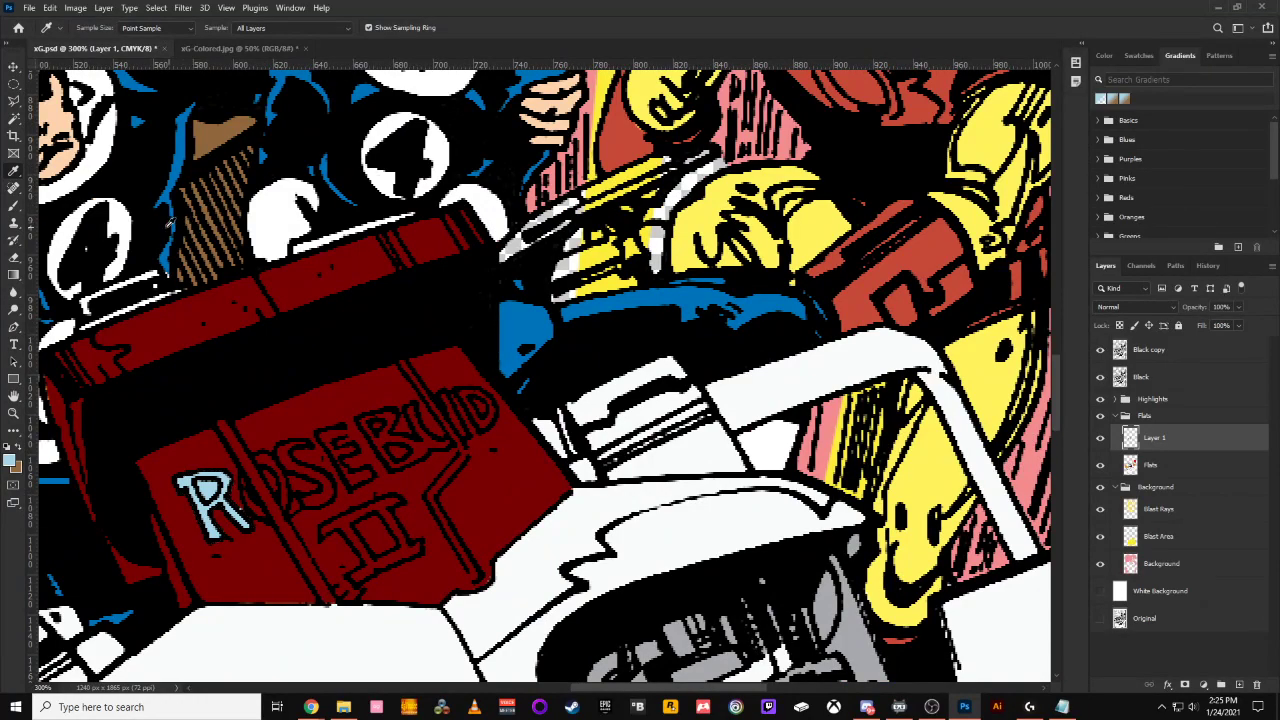
# Select the enclosed space inside the letter R with the Polygonal Lasso and delete the light blue fill there
pyautogui.click(14, 101)
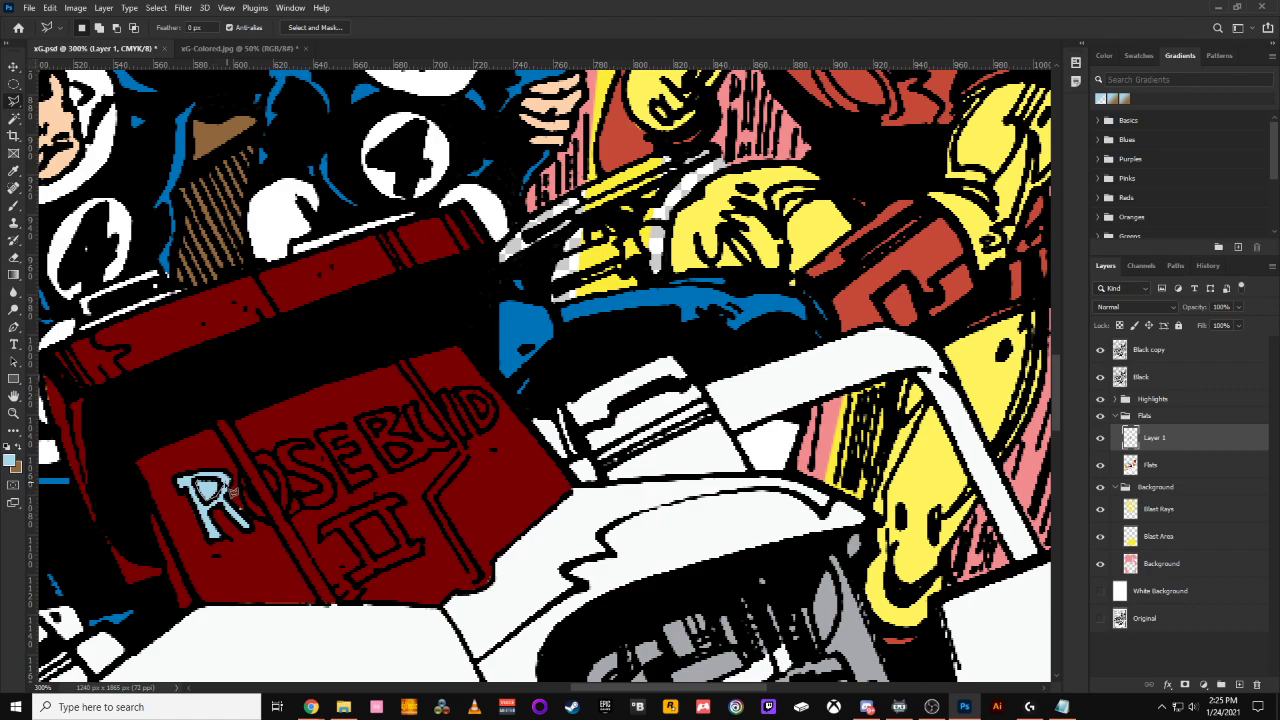
pyautogui.moveTo(226, 487)
pyautogui.mouseDown()
pyautogui.moveTo(198, 482)
pyautogui.moveTo(208, 489)
pyautogui.mouseUp()
pyautogui.click(200, 480)
pyautogui.press('Delete')
pyautogui.hotkey('ctrl', 'z')
# Trace the part of the letter O left of the panel's dividing line with a Pen path
pyautogui.click(14, 327)
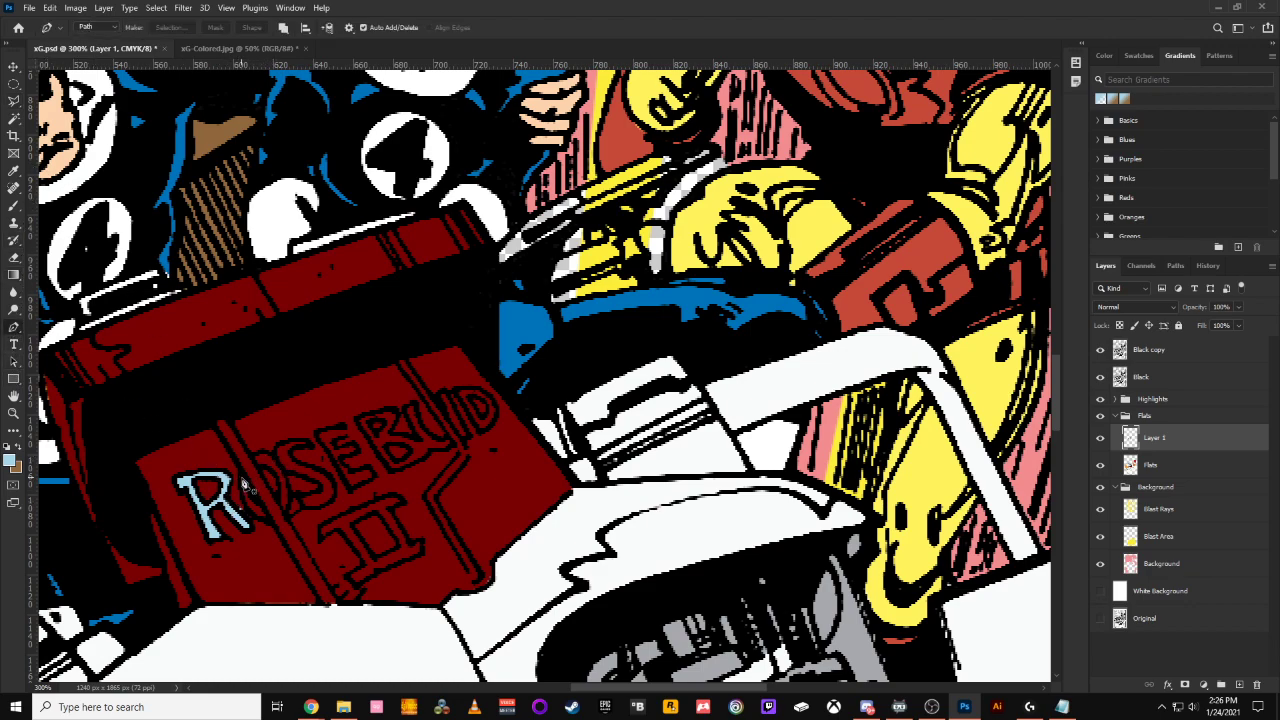
pyautogui.click(241, 470)
pyautogui.moveTo(253, 518); pyautogui.dragTo(265, 522)
pyautogui.click(273, 524)
# Trace the remaining part of the letter O together with the letter S as a closed Pen path
pyautogui.click(252, 454)
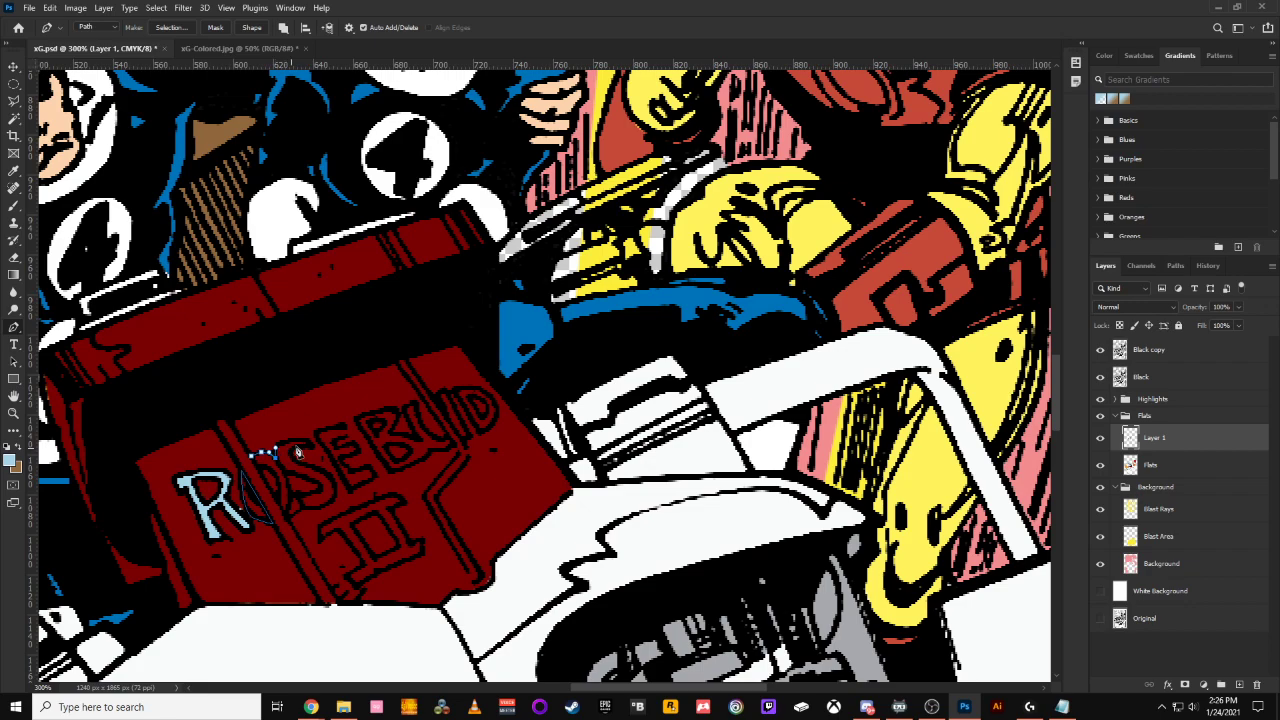
pyautogui.click(293, 439)
pyautogui.moveTo(322, 446)
pyautogui.mouseDown()
pyautogui.moveTo(338, 444)
pyautogui.moveTo(310, 449)
pyautogui.mouseUp()
pyautogui.click(309, 448)
pyautogui.click(295, 448)
pyautogui.moveTo(303, 464); pyautogui.dragTo(324, 471)
pyautogui.moveTo(333, 481); pyautogui.dragTo(333, 488)
pyautogui.click(289, 494)
pyautogui.click(285, 516)
pyautogui.click(277, 478)
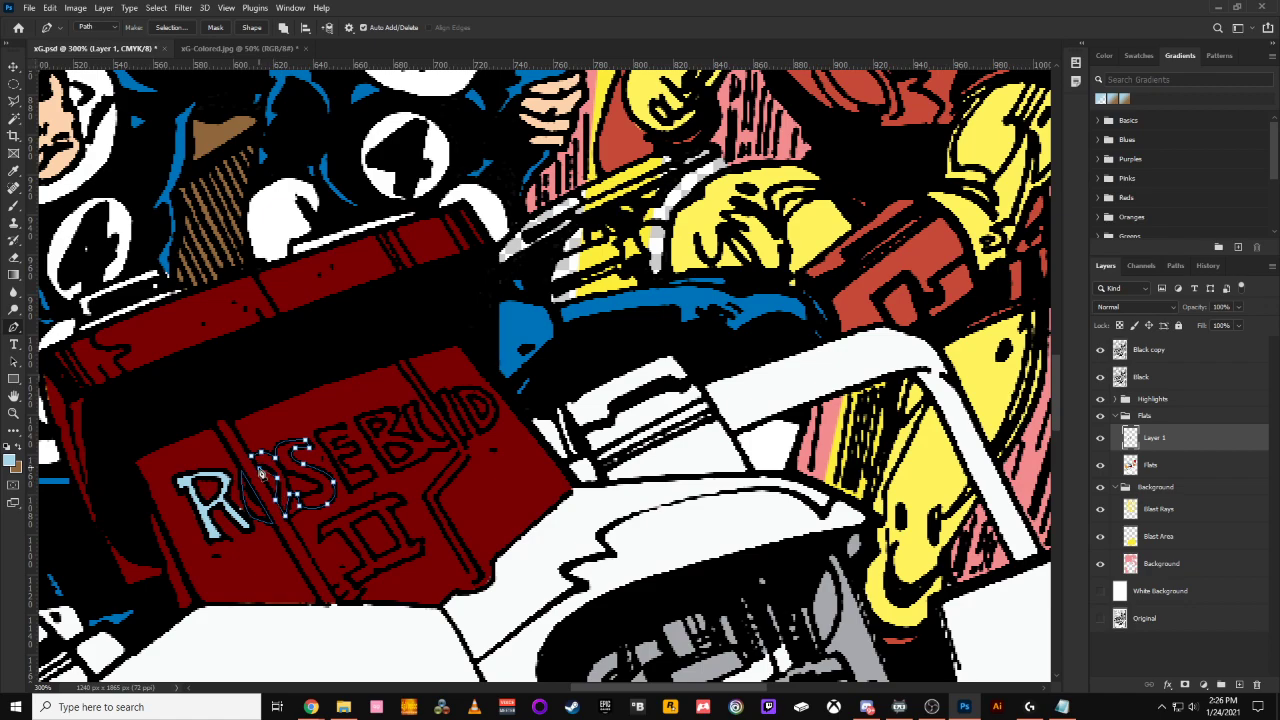
pyautogui.moveTo(259, 468); pyautogui.dragTo(252, 461)
# Load the work path around the O and S as a selection and fill it with light blue on Layer 1
pyautogui.click(1176, 265)
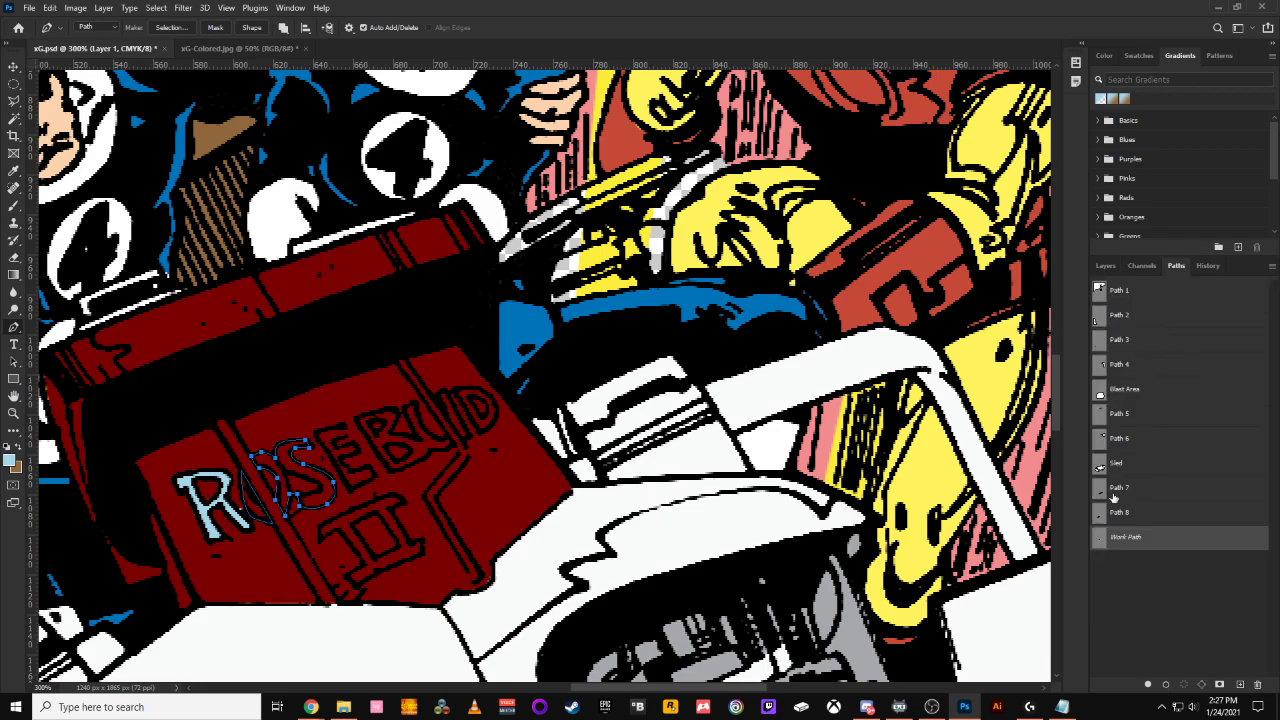
pyautogui.keyDown('ctrl'); pyautogui.click(1100, 538); pyautogui.keyUp('ctrl')
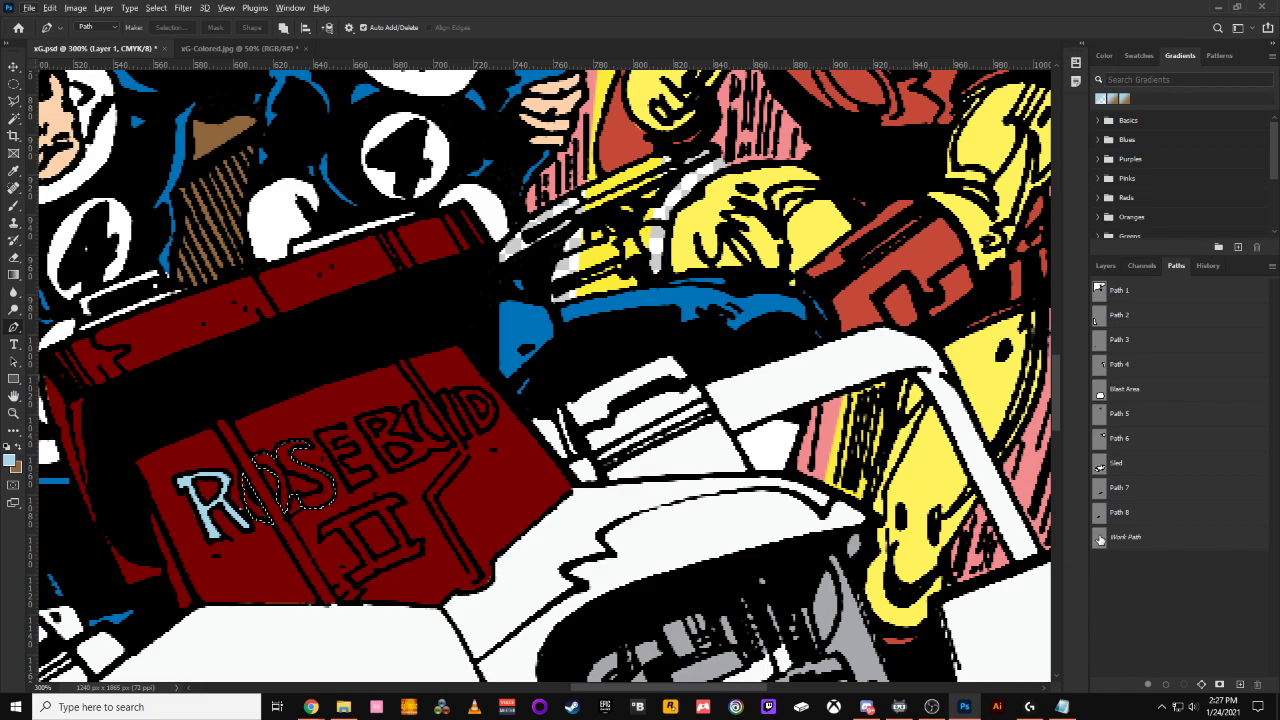
pyautogui.hotkey('alt', '[')
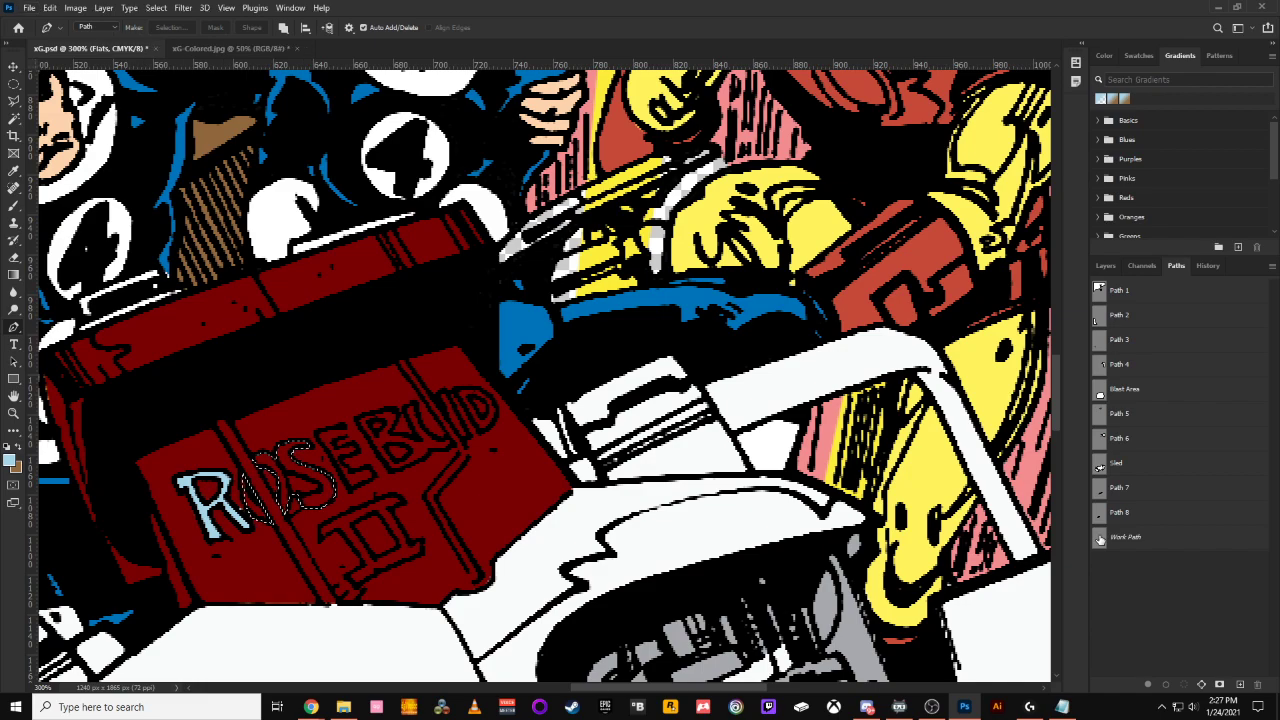
pyautogui.hotkey('alt', 'BackSpace')
pyautogui.press('Return')
pyautogui.click(1105, 265)
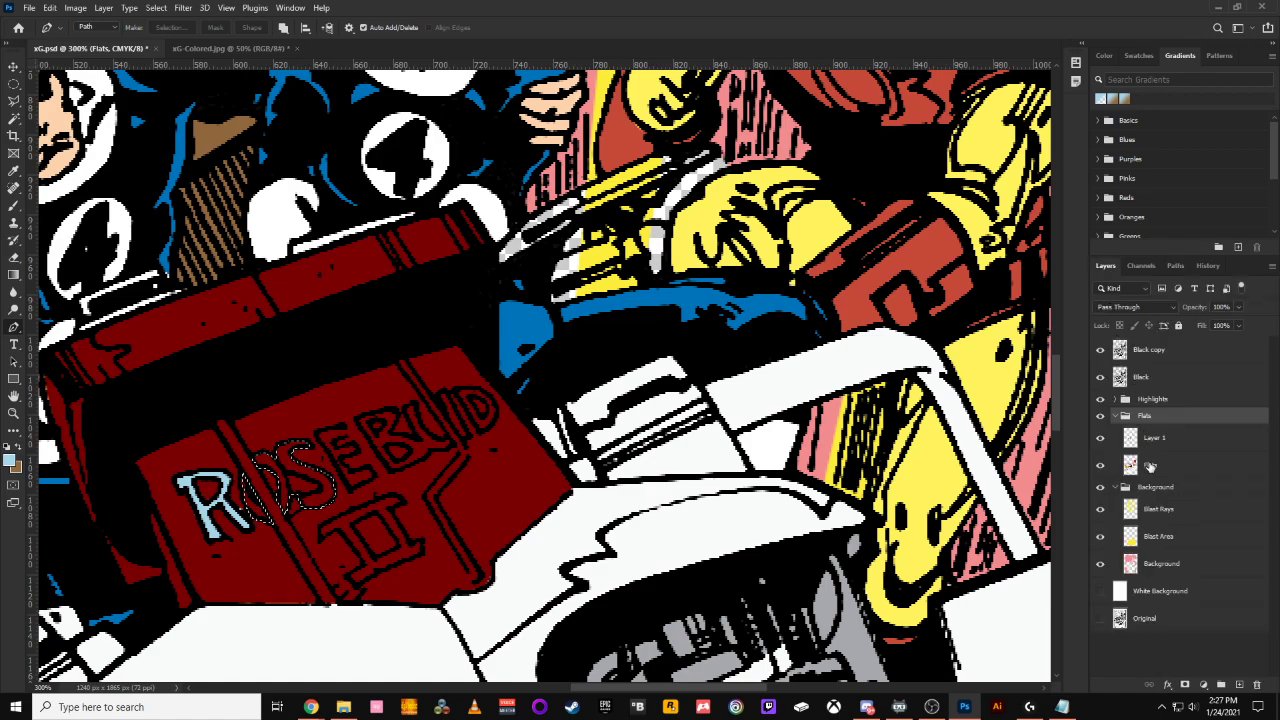
pyautogui.click(1133, 440)
pyautogui.hotkey('alt', 'BackSpace')
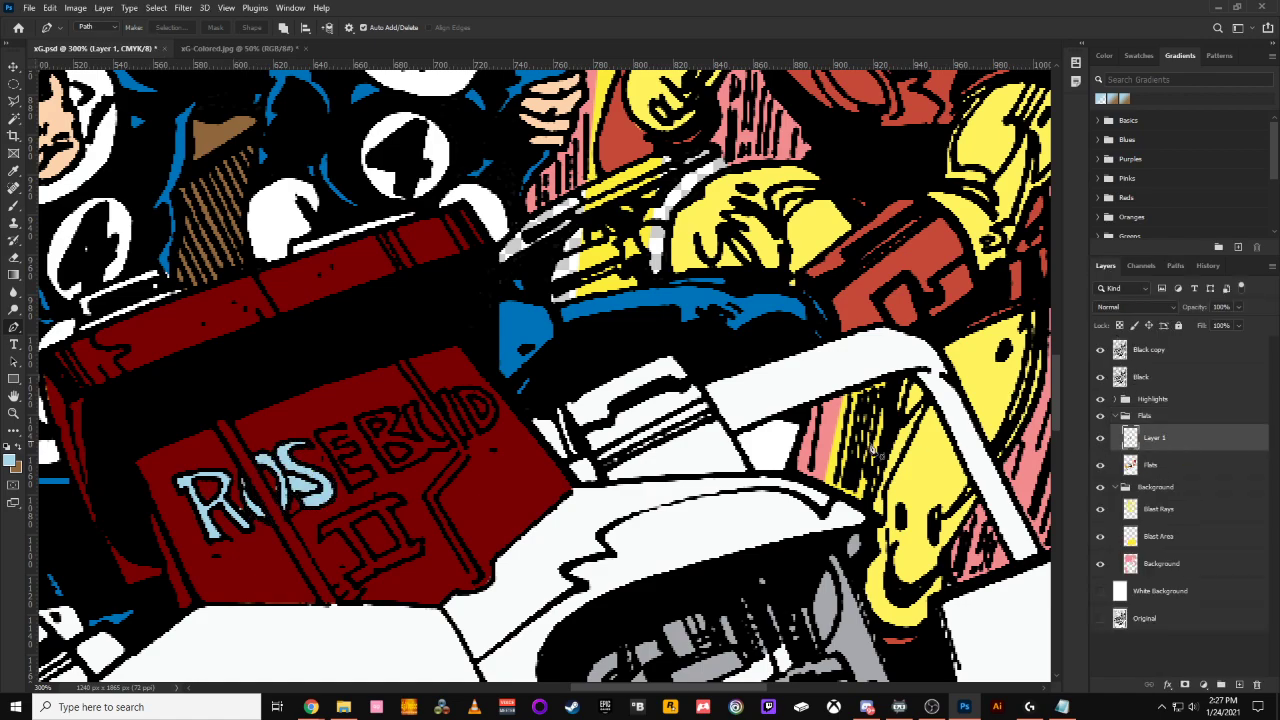
# Trace the letter E of ROSEBUD with a closed Pen path
pyautogui.moveTo(402, 444); pyautogui.dragTo(356, 498)
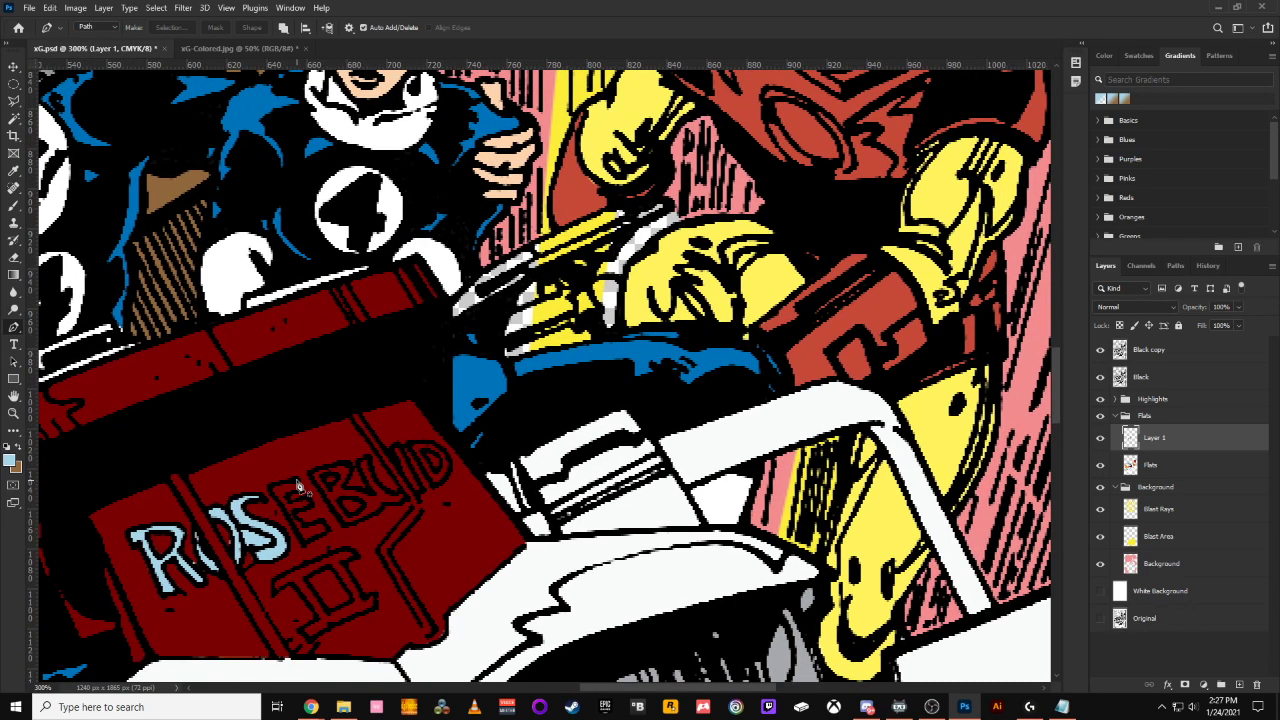
pyautogui.click(296, 482)
pyautogui.click(287, 498)
pyautogui.click(292, 514)
pyautogui.click(305, 525)
pyautogui.click(325, 520)
pyautogui.click(328, 532)
pyautogui.click(271, 488)
# Load the work path around the letter E as a selection and fill it with light blue
pyautogui.click(1175, 266)
pyautogui.click(1094, 546)
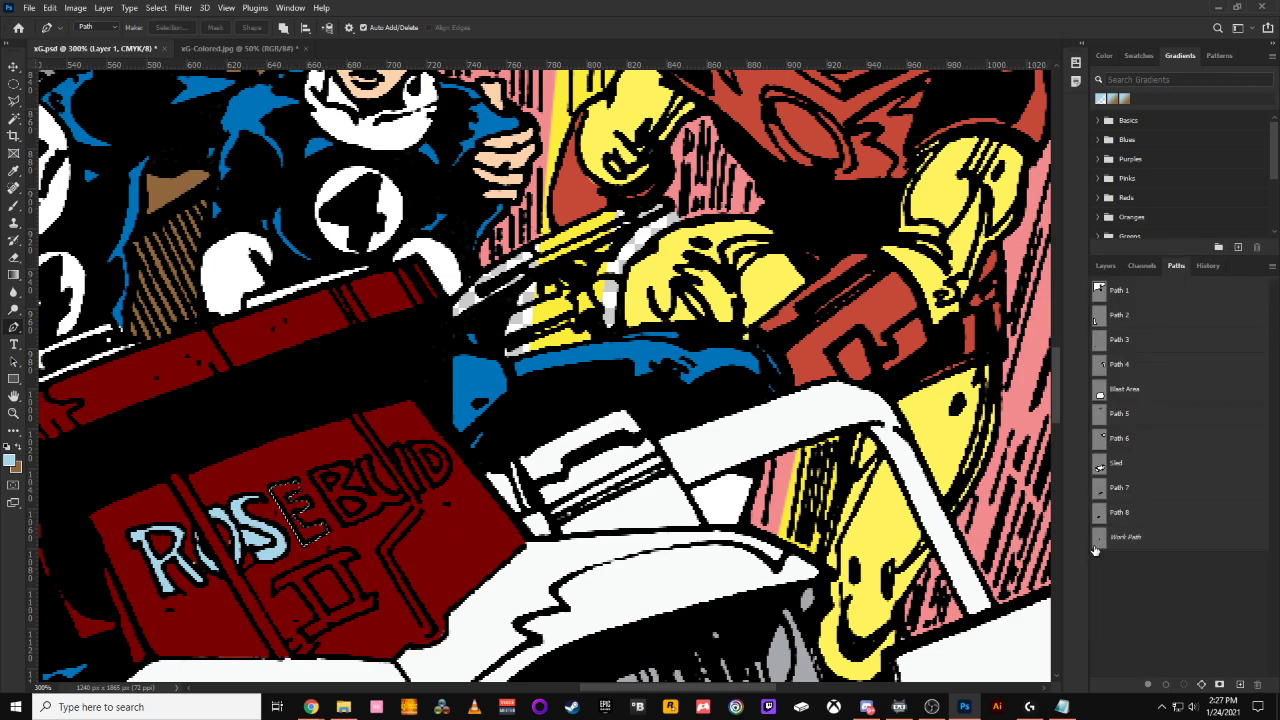
pyautogui.hotkey('alt', 'BackSpace')
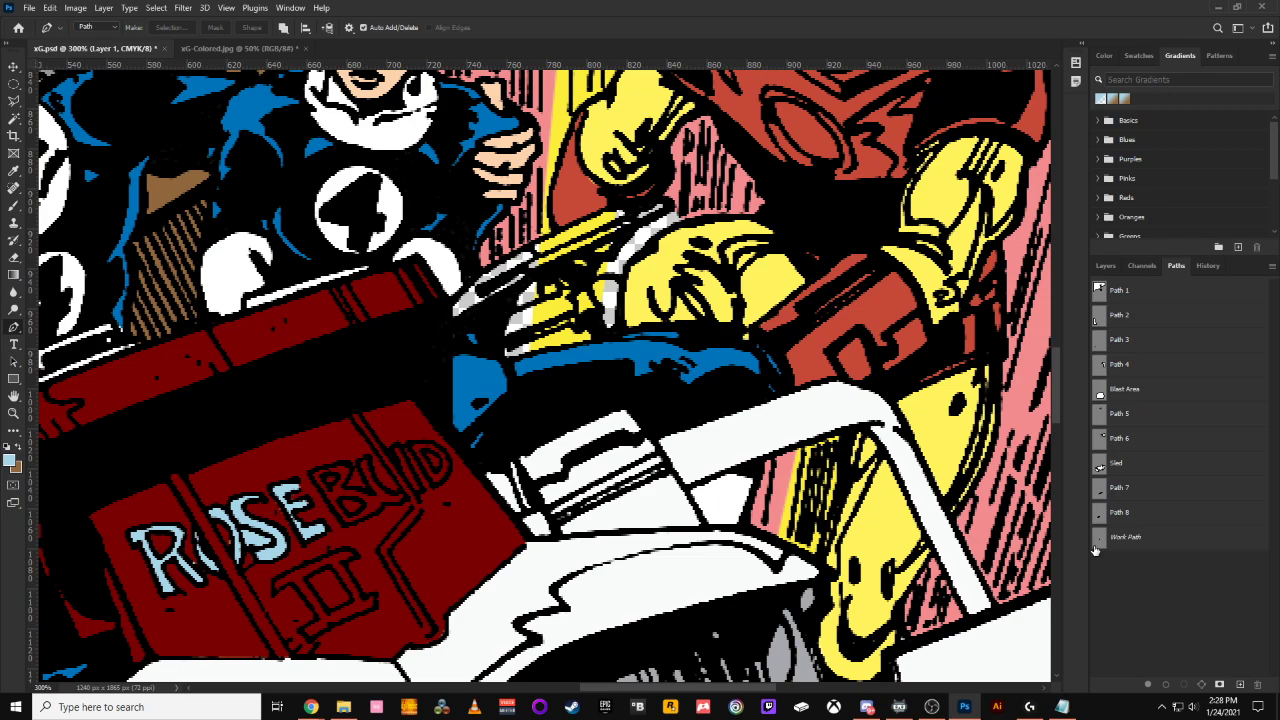
# Trace the outer outline of the letter B and the adjoining part of the U in ROSEBUD with the Pen tool
pyautogui.click(354, 478)
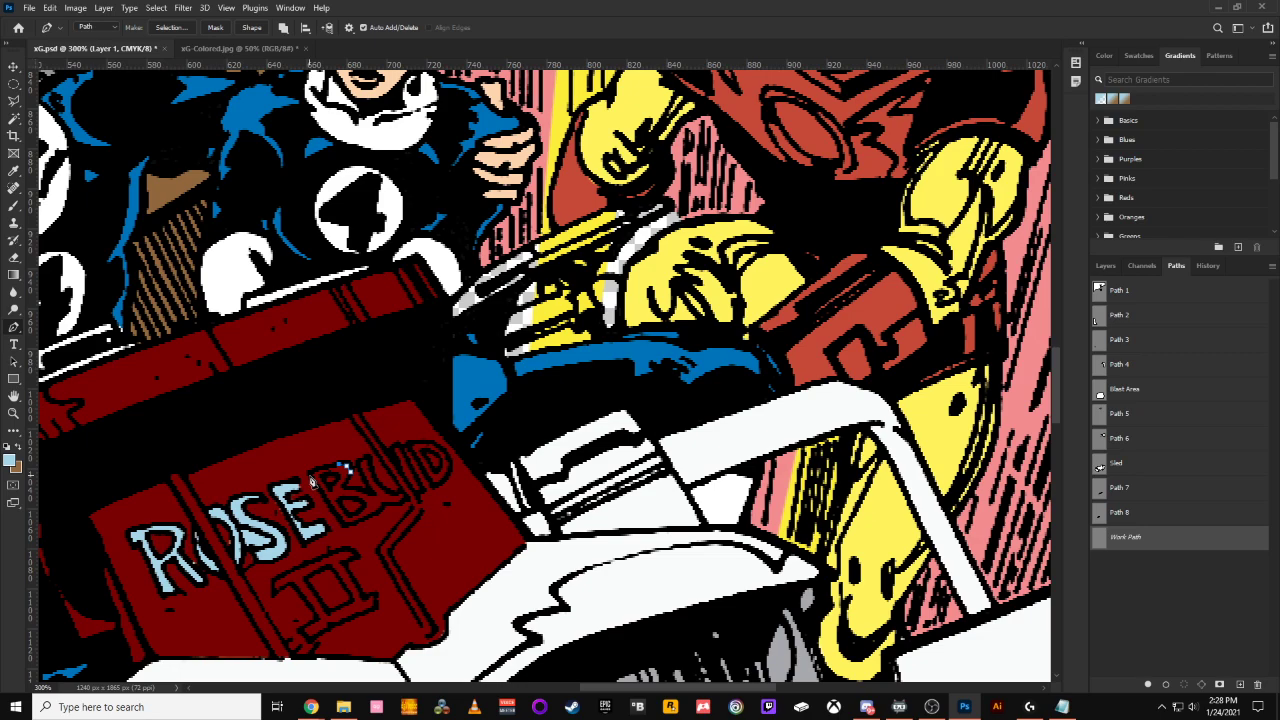
pyautogui.moveTo(309, 476); pyautogui.dragTo(336, 516)
pyautogui.click(343, 530)
pyautogui.click(384, 502)
pyautogui.moveTo(371, 469)
pyautogui.mouseDown()
pyautogui.moveTo(362, 448)
pyautogui.moveTo(367, 459)
pyautogui.mouseUp()
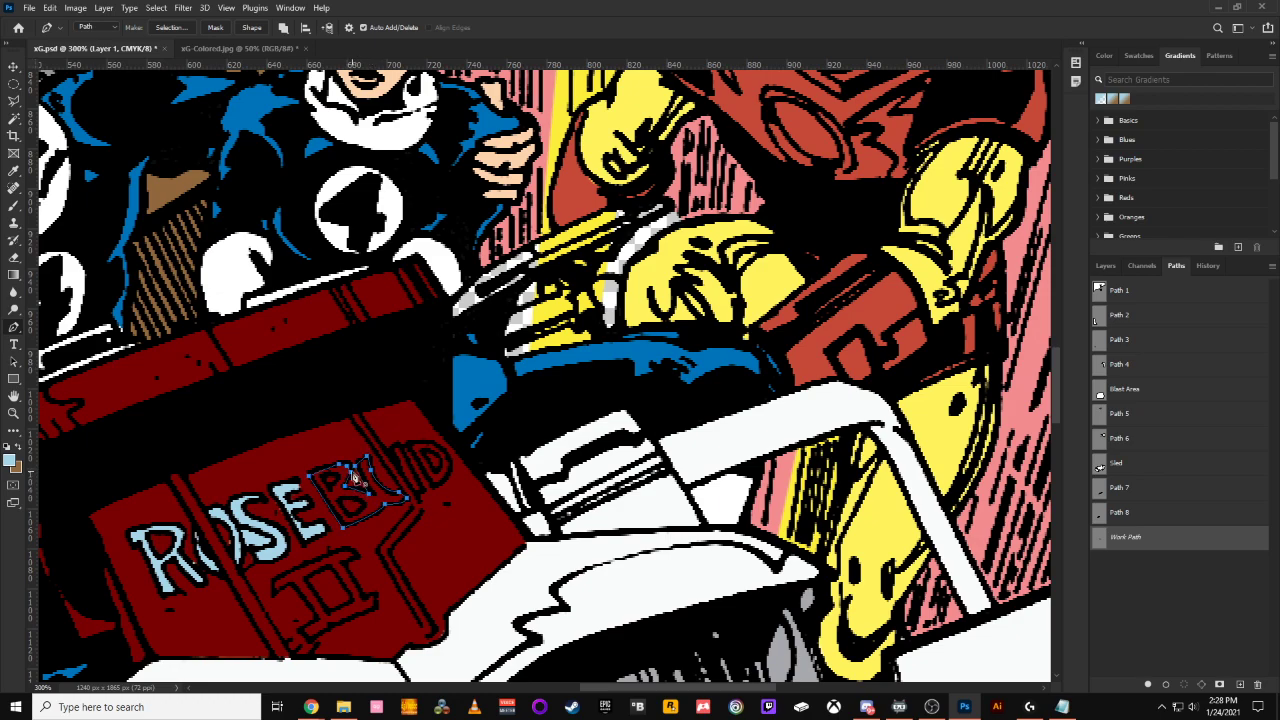
# Trace the enclosed openings inside the letter B as closed Pen subpaths
pyautogui.click(332, 479)
pyautogui.click(328, 489)
pyautogui.click(337, 484)
pyautogui.click(335, 474)
pyautogui.click(325, 474)
pyautogui.keyDown('ctrl'); pyautogui.click(312, 478); pyautogui.keyUp('ctrl')
pyautogui.keyDown('ctrl'); pyautogui.click(346, 506); pyautogui.keyUp('ctrl')
pyautogui.click(339, 505)
pyautogui.moveTo(339, 505); pyautogui.dragTo(340, 514)
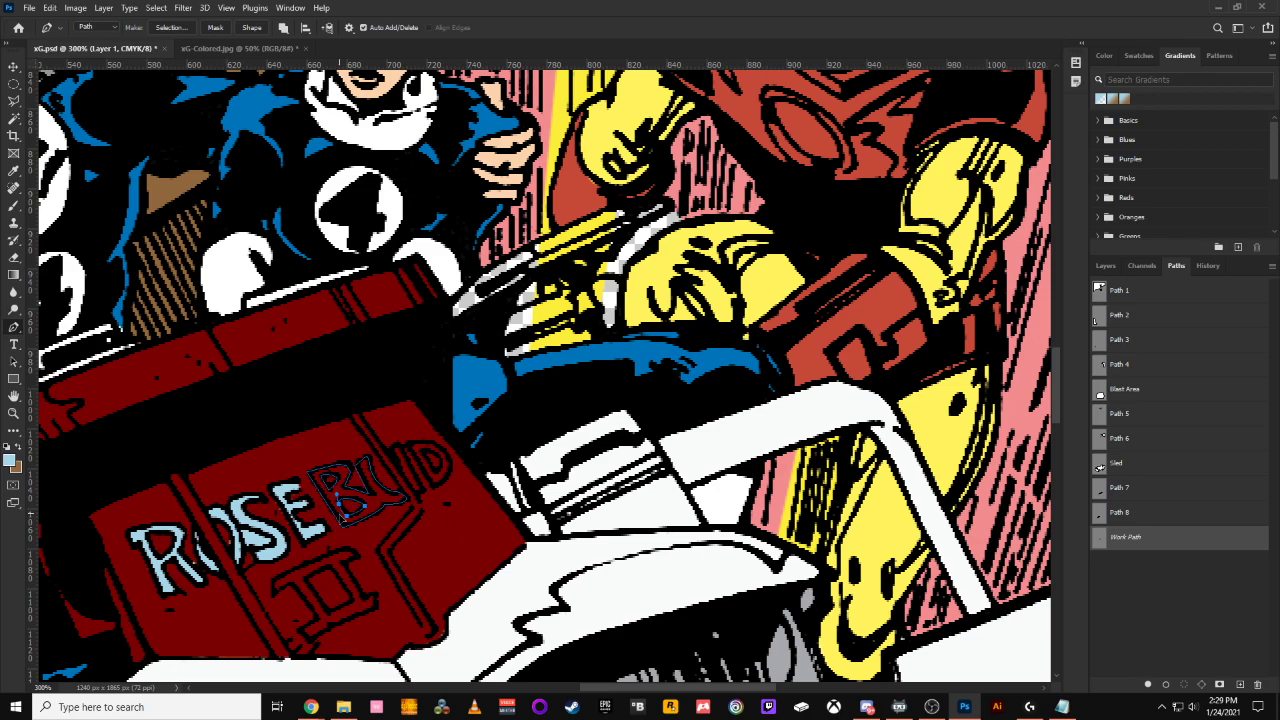
# Trace the remaining stroke of the letter U in ROSEBUD as a closed Pen path
pyautogui.click(410, 482)
pyautogui.click(396, 446)
pyautogui.click(391, 451)
pyautogui.click(417, 495)
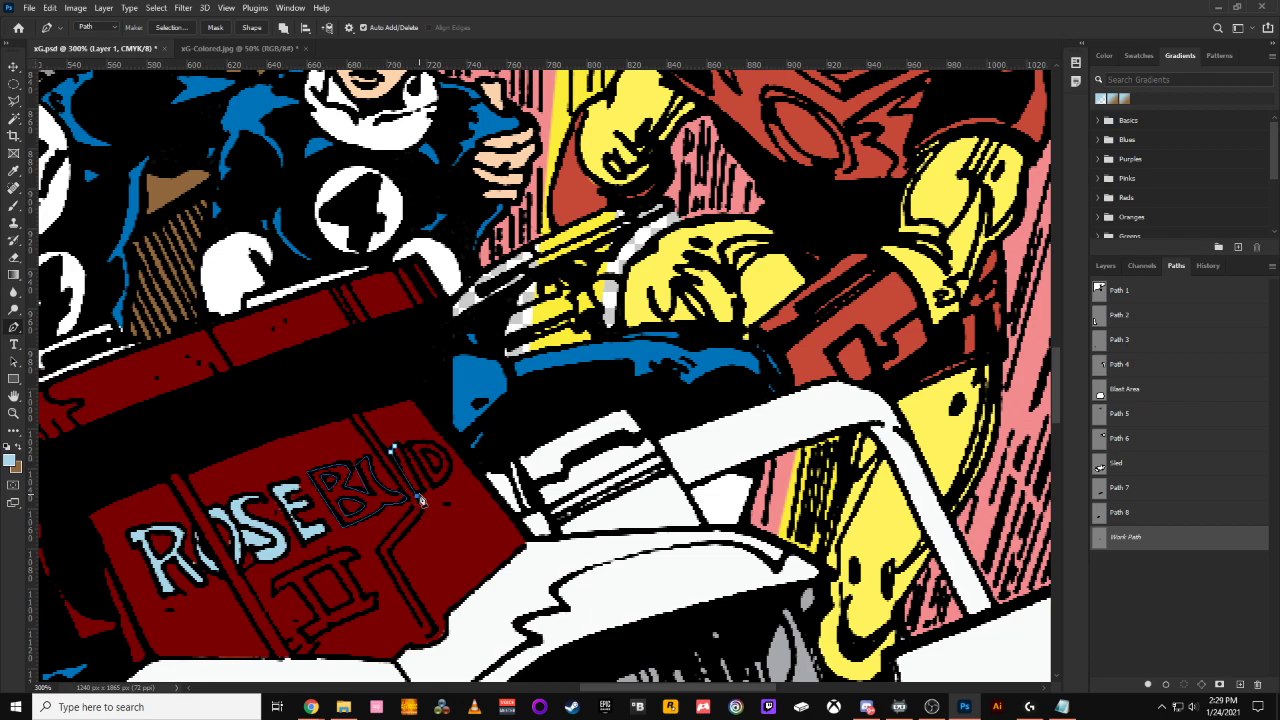
pyautogui.click(393, 449)
# Trace the outer outline and the inner opening of the letter D in ROSEBUD with the Pen tool
pyautogui.moveTo(410, 452); pyautogui.dragTo(447, 476)
pyautogui.click(421, 453)
pyautogui.click(439, 459)
pyautogui.click(421, 453)
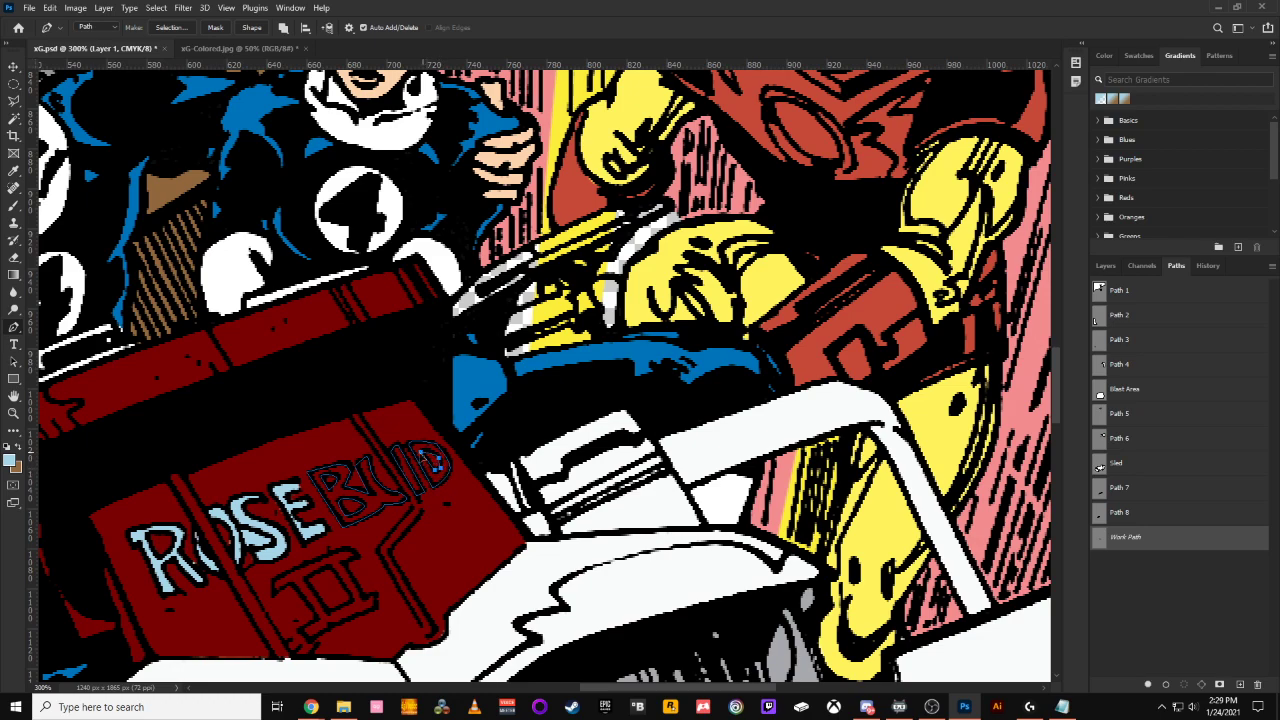
# Load the work path around the letters B, U and D as a selection, fill it with light blue and deselect
pyautogui.click(1110, 556)
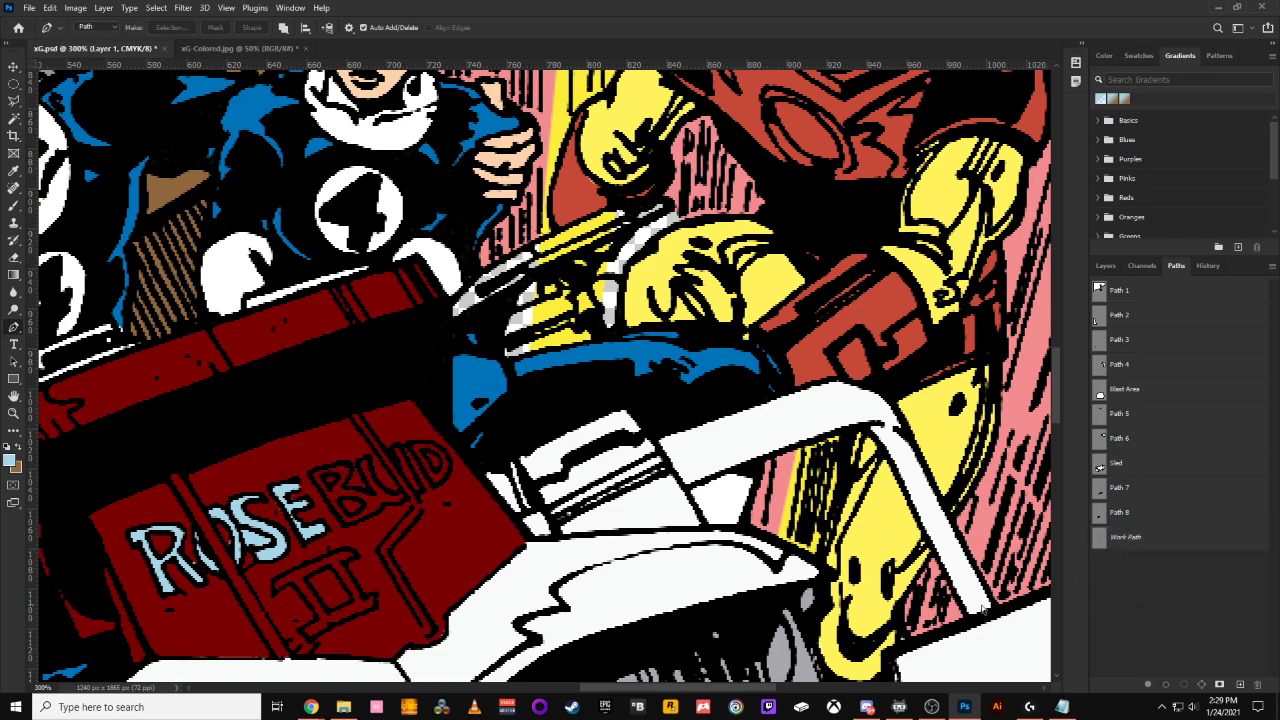
pyautogui.click(1110, 540)
pyautogui.hotkey('ctrl', 'Return')
pyautogui.hotkey('alt', 'BackSpace')
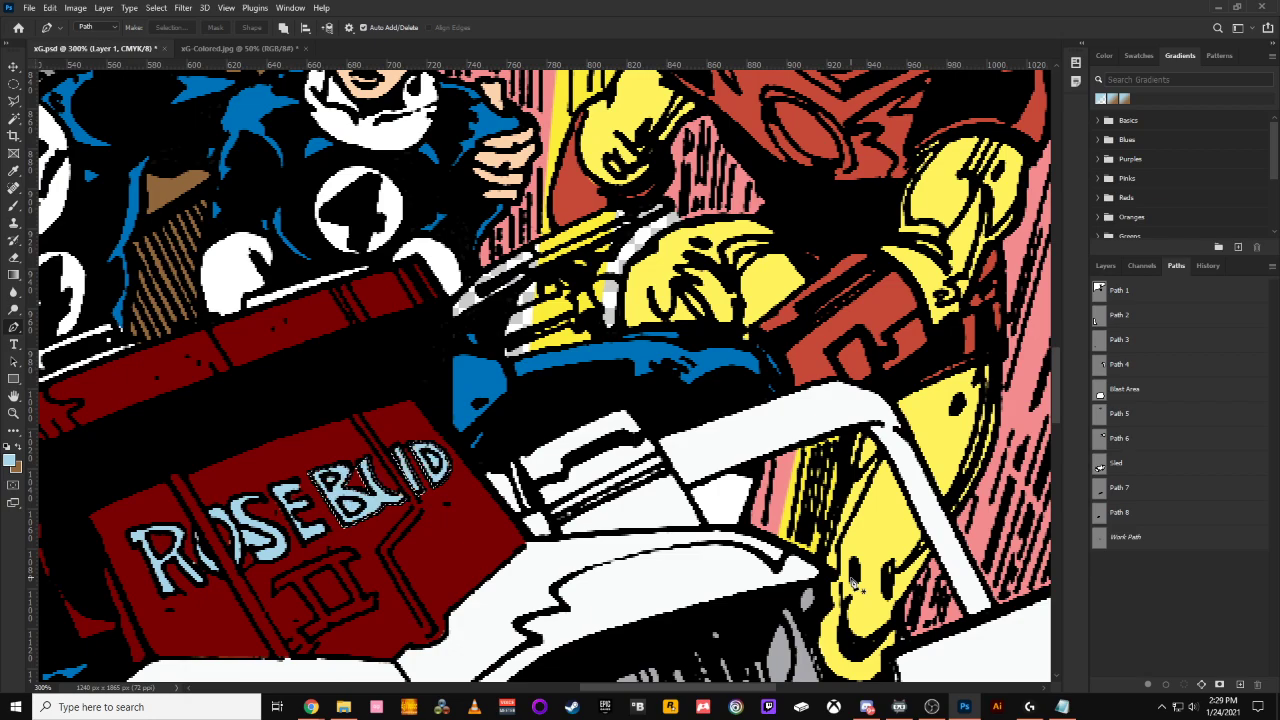
pyautogui.hotkey('ctrl', 'd')
# Trace the outer outline of the numeral II below ROSEBUD as a closed Pen path
pyautogui.press('h')
pyautogui.click(853, 580)
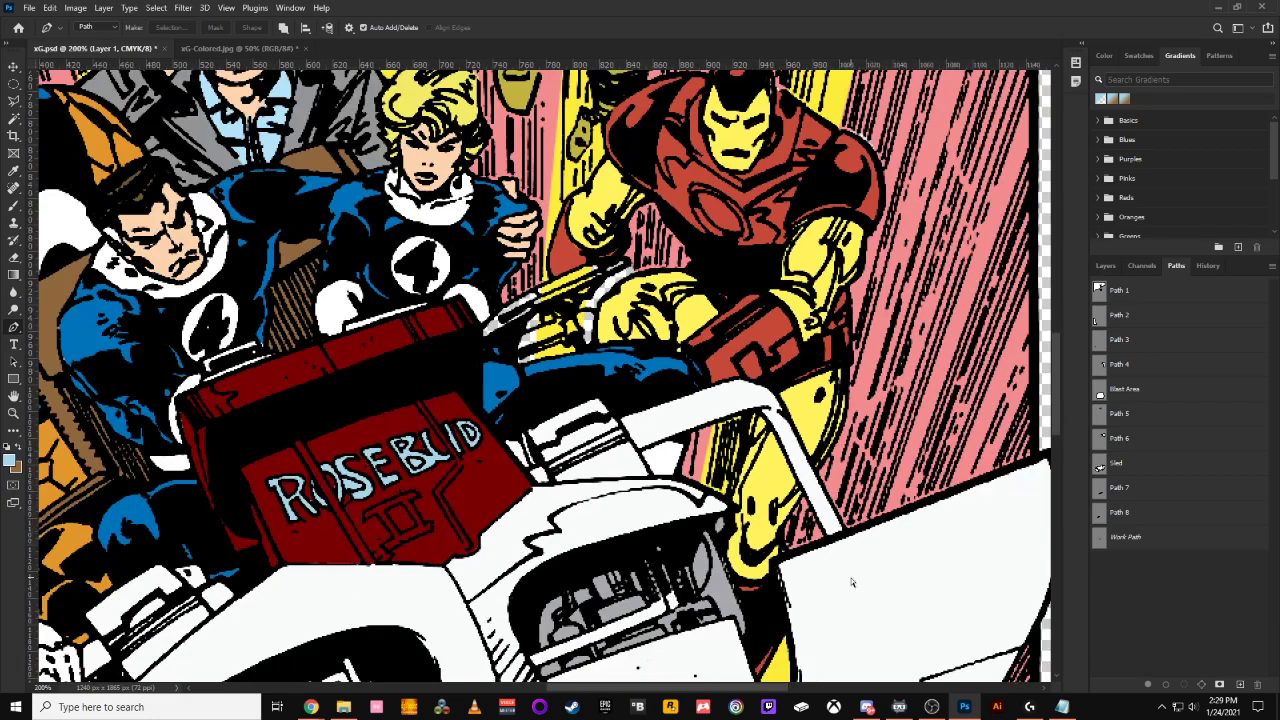
pyautogui.moveTo(362, 574); pyautogui.dragTo(410, 524)
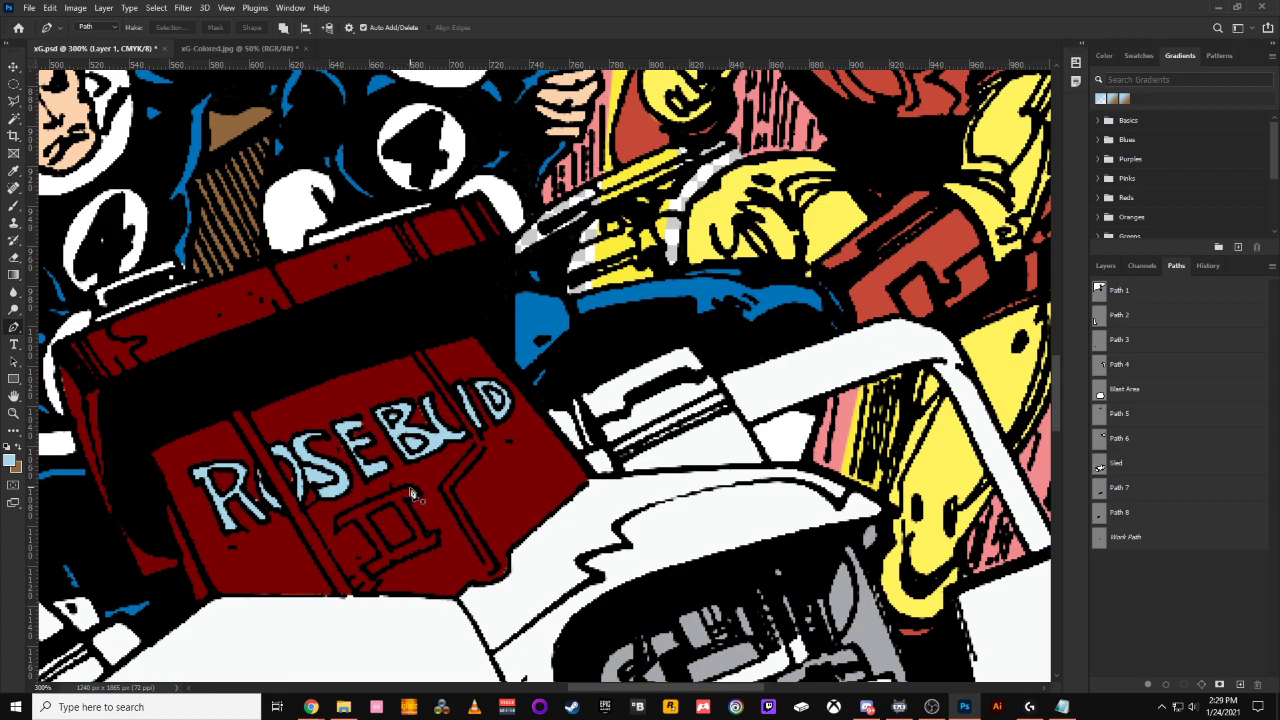
pyautogui.click(408, 489)
pyautogui.click(366, 501)
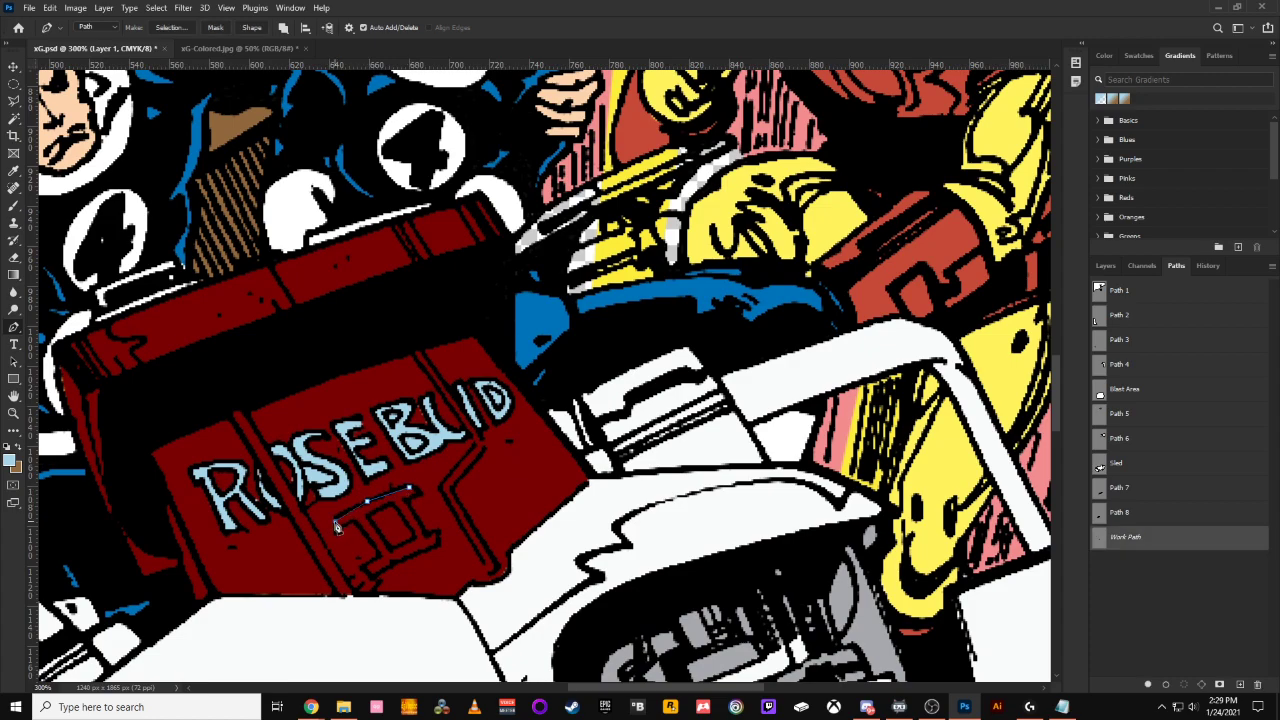
pyautogui.click(335, 521)
pyautogui.click(357, 523)
pyautogui.click(377, 555)
pyautogui.click(361, 569)
pyautogui.click(372, 578)
pyautogui.click(397, 564)
pyautogui.click(437, 549)
pyautogui.click(437, 531)
pyautogui.click(409, 488)
# Trace the opening between the bars of the numeral II, load the work path as a selection and fill it with light blue
pyautogui.click(413, 539)
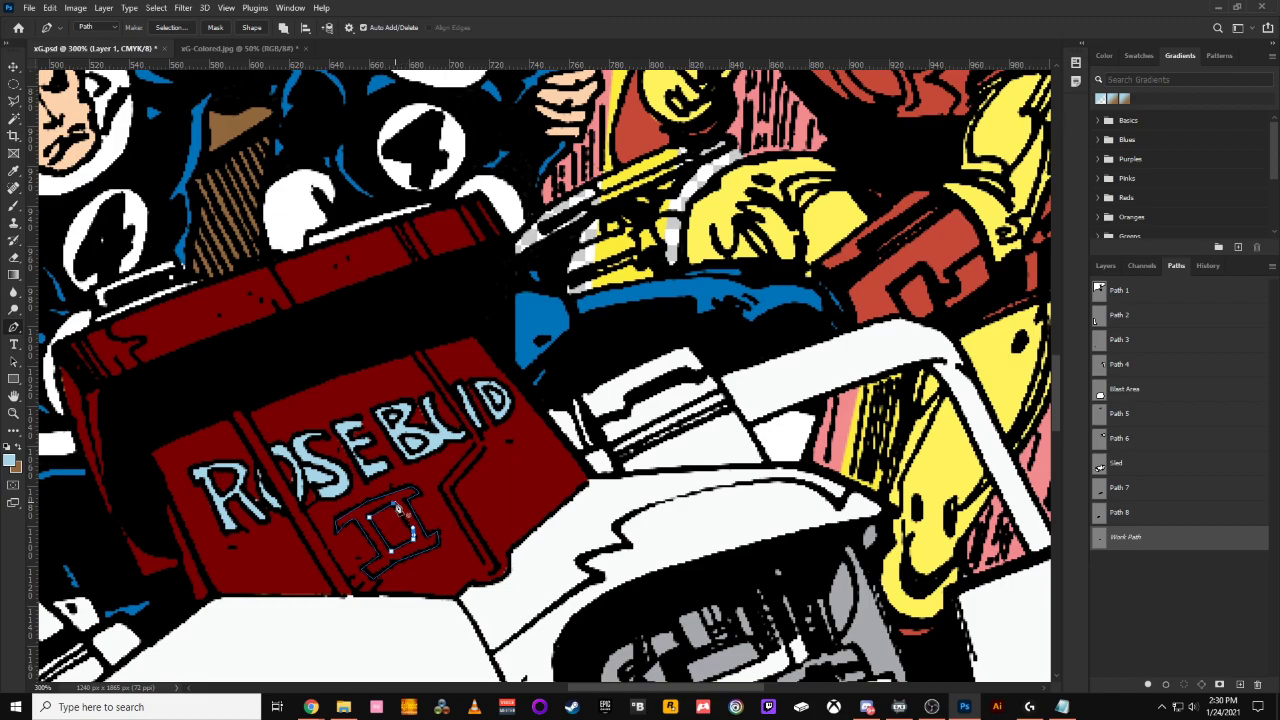
pyautogui.click(395, 503)
pyautogui.hotkey('ctrl', '-')
pyautogui.hotkey('ctrl', '-')
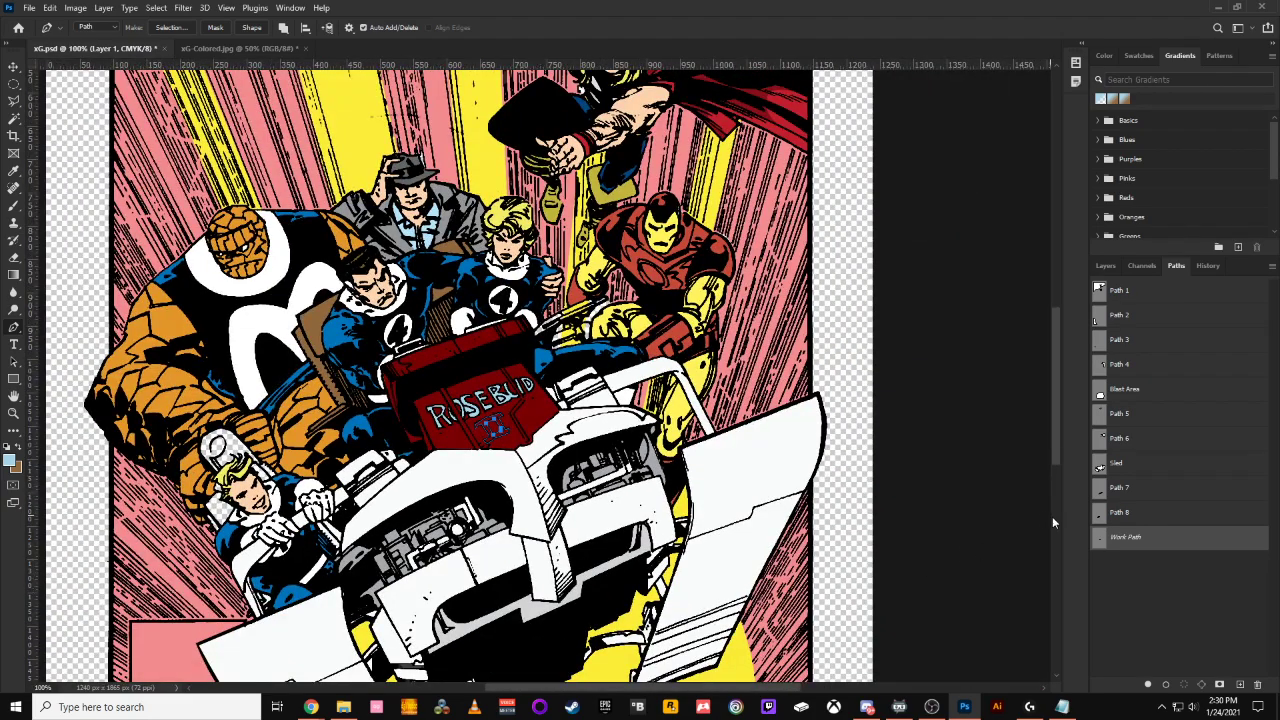
pyautogui.click(1098, 553)
pyautogui.hotkey('alt', 'BackSpace')
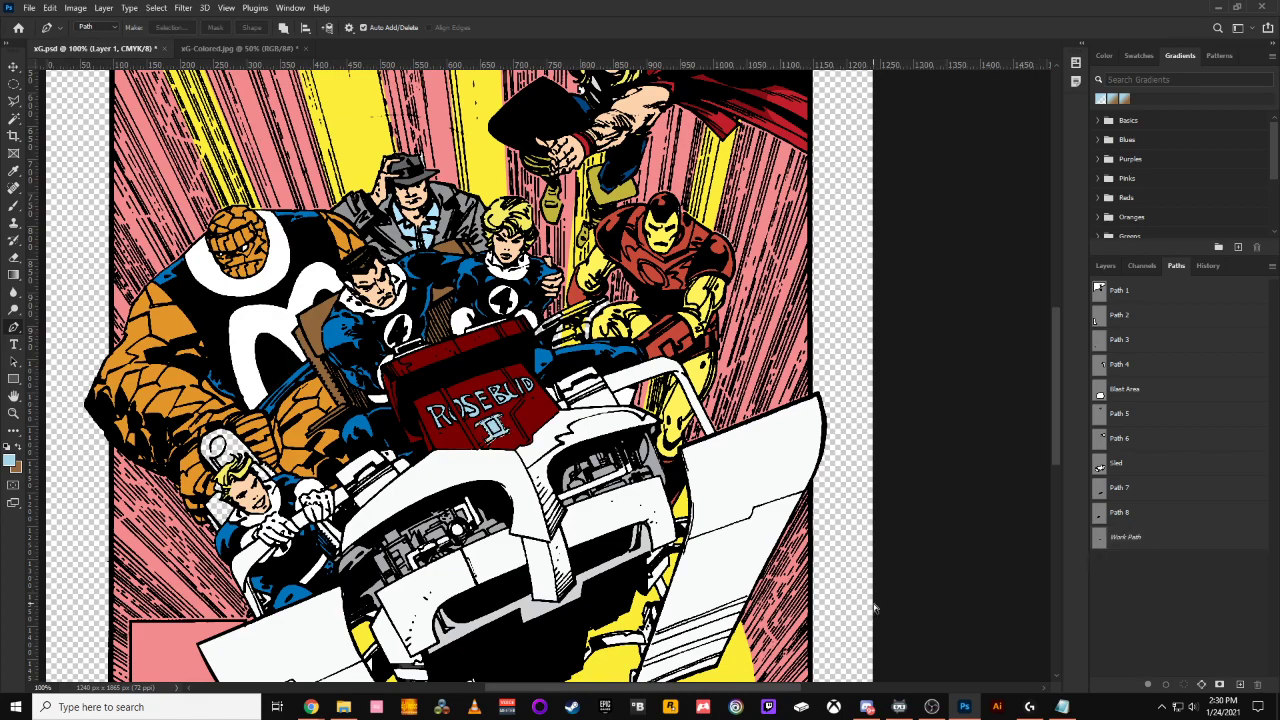
pyautogui.hotkey('ctrl', 'd')
# Select the enclosed openings of the letter B and the numeral II with the Polygonal Lasso and remove their light blue fill
pyautogui.hotkey('ctrl', '+')
pyautogui.hotkey('ctrl', '+')
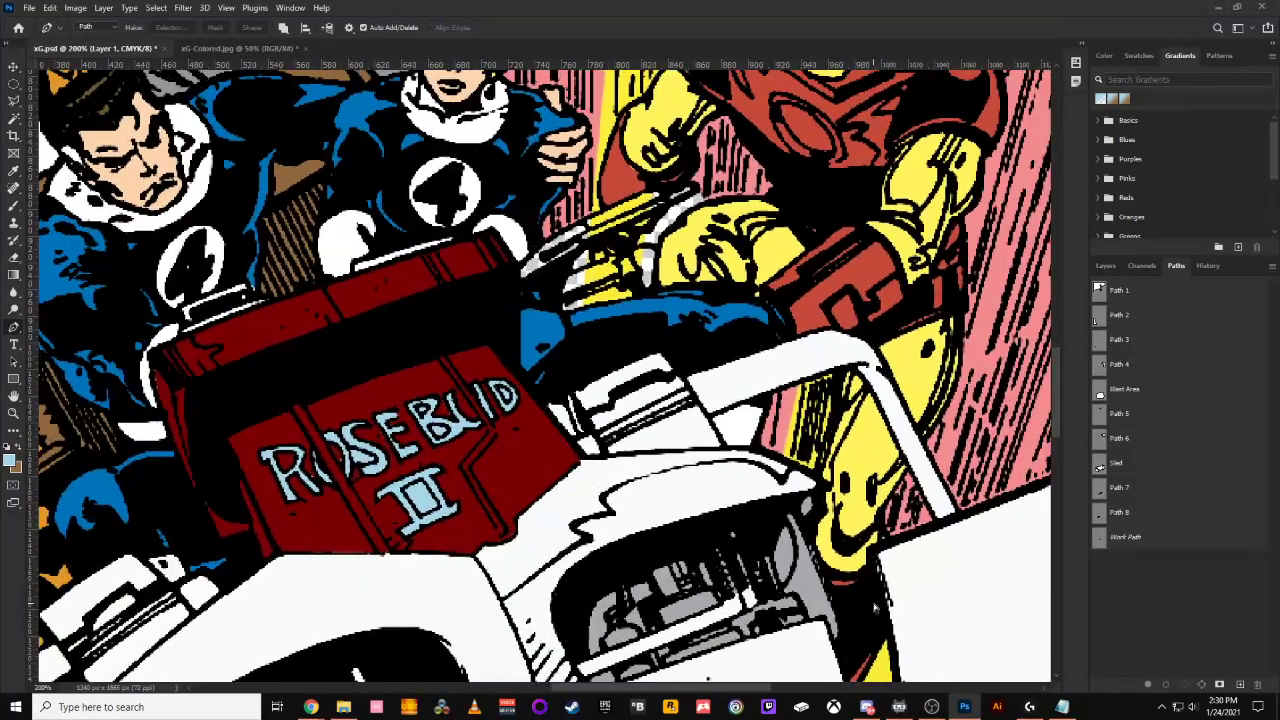
pyautogui.click(14, 100)
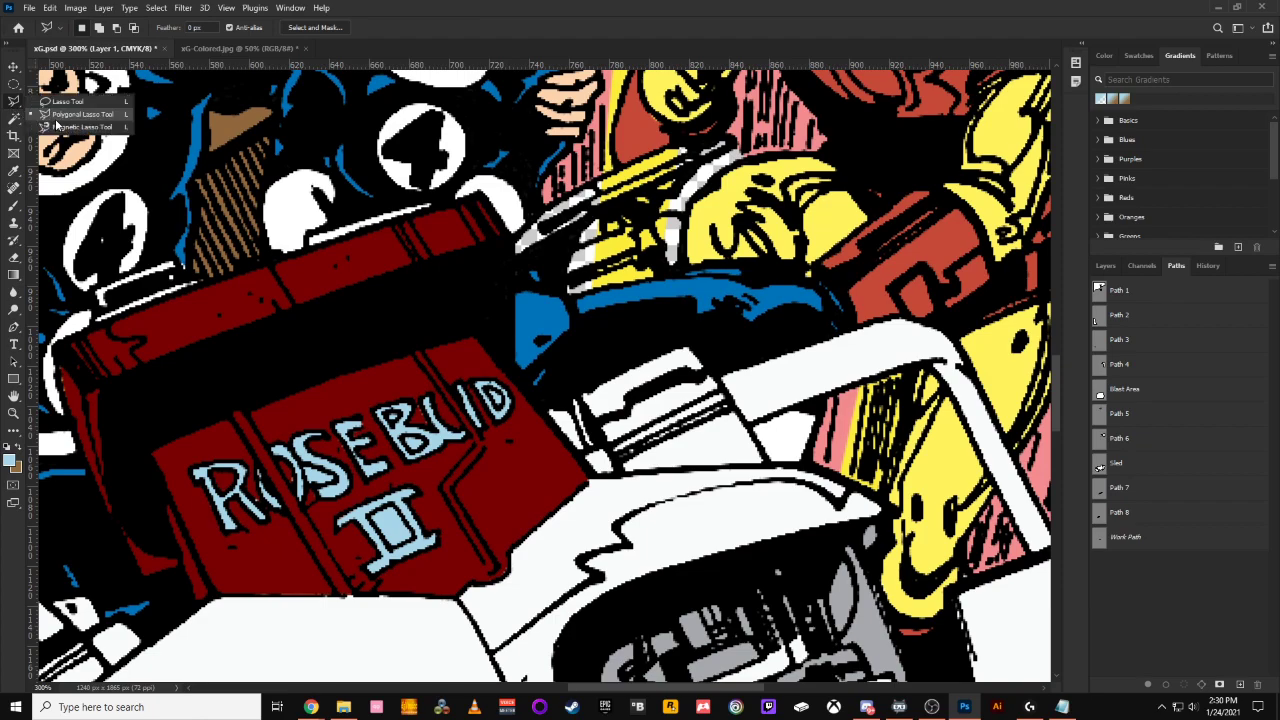
pyautogui.click(70, 115)
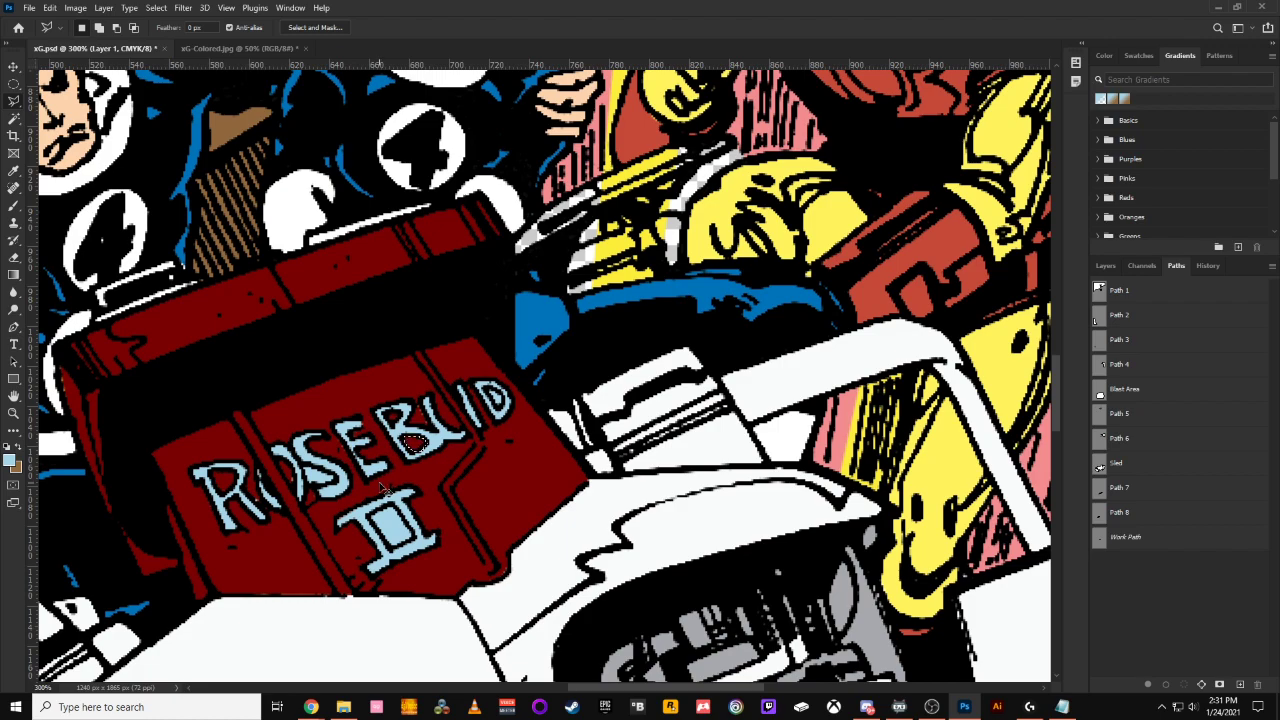
pyautogui.hotkey('alt', 'BackSpace')
pyautogui.hotkey('ctrl', 'd')
pyautogui.moveTo(382, 538)
pyautogui.mouseDown()
pyautogui.moveTo(398, 566)
pyautogui.moveTo(422, 546)
pyautogui.moveTo(397, 511)
pyautogui.mouseUp()
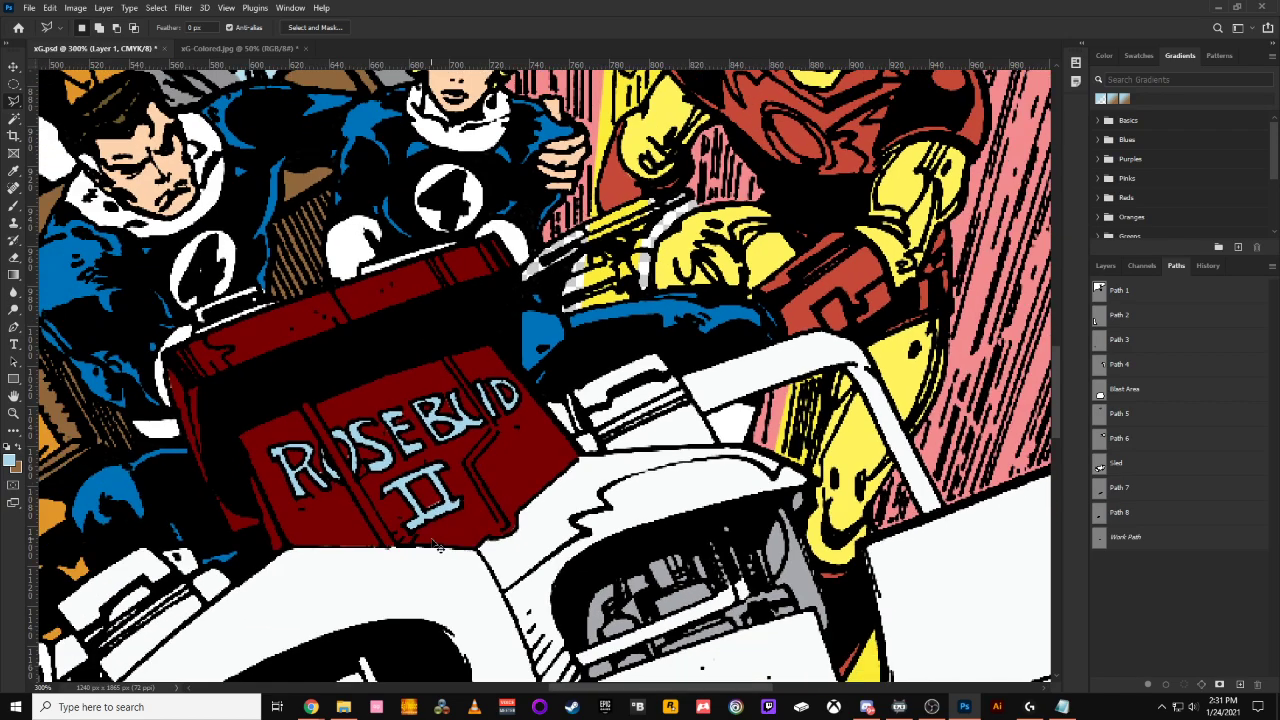
# Examine the flat colours on the whole cover and up close, and compare them with the xG-Colored.jpg reference
pyautogui.hotkey('ctrl', '1')
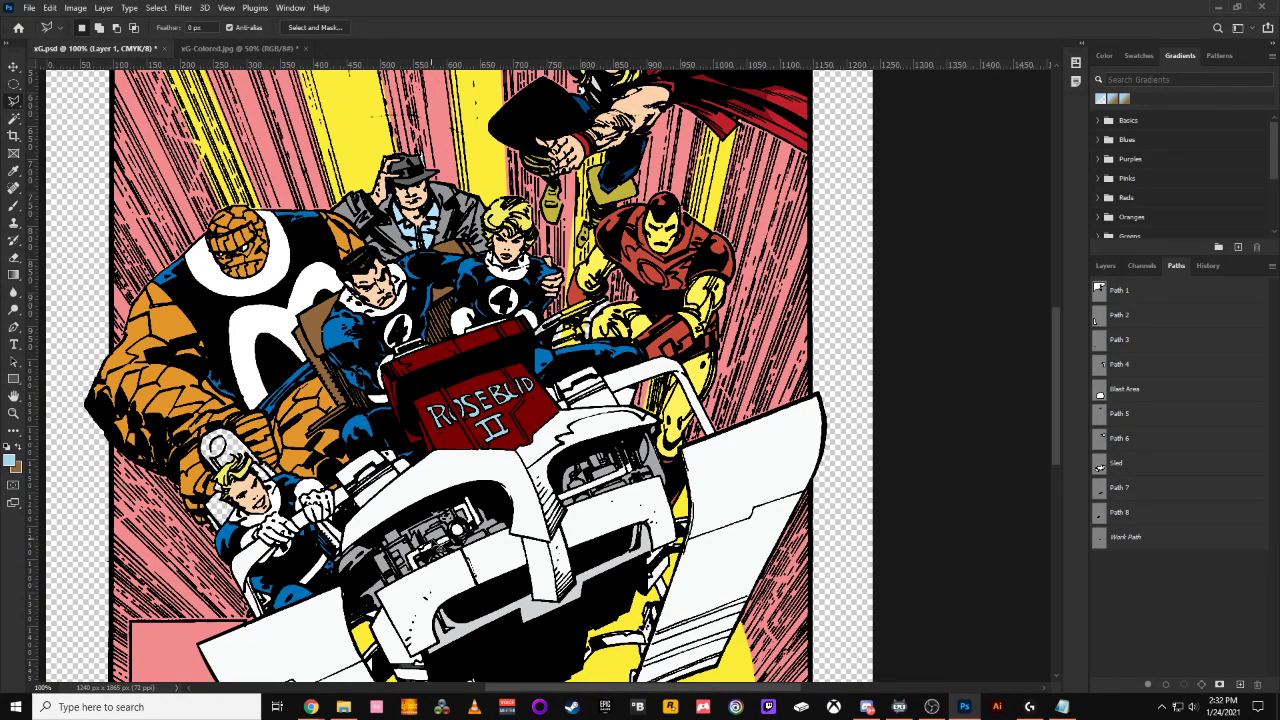
pyautogui.hotkey('ctrl', '-')
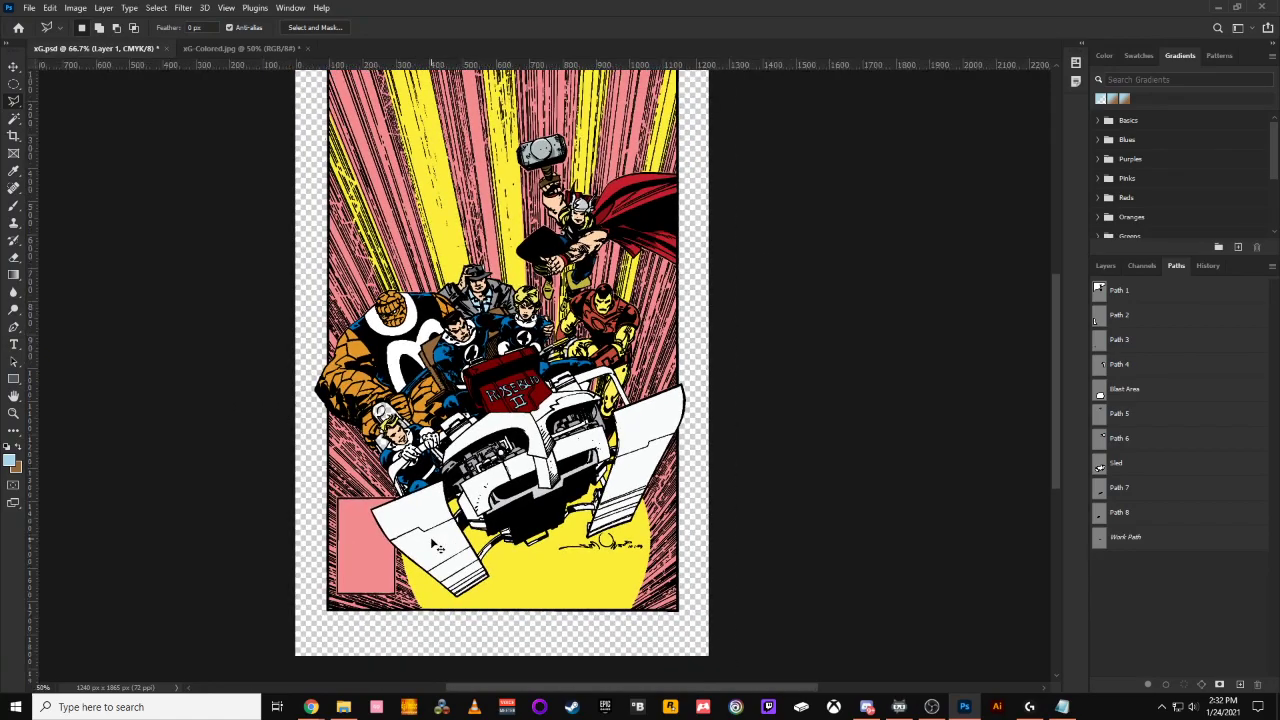
pyautogui.hotkey('ctrl', '+')
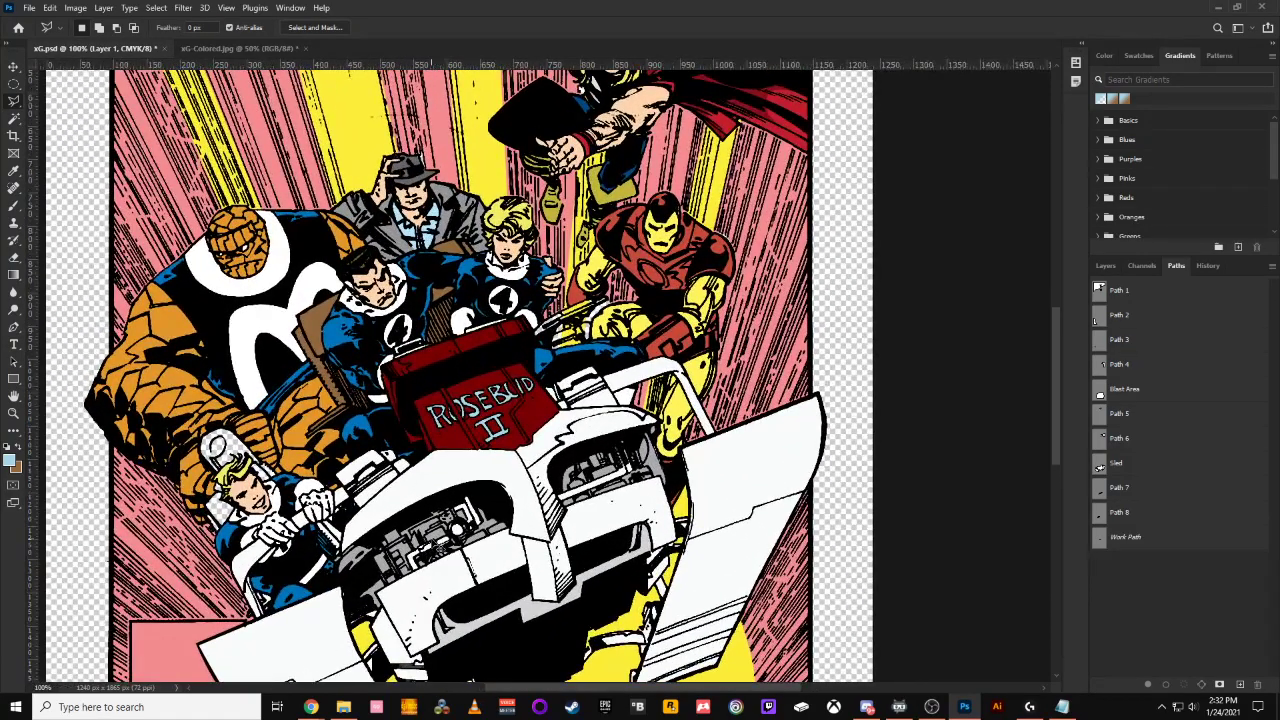
pyautogui.hotkey('ctrl', '-')
pyautogui.hotkey('ctrl', '-')
pyautogui.hotkey('ctrl', '-')
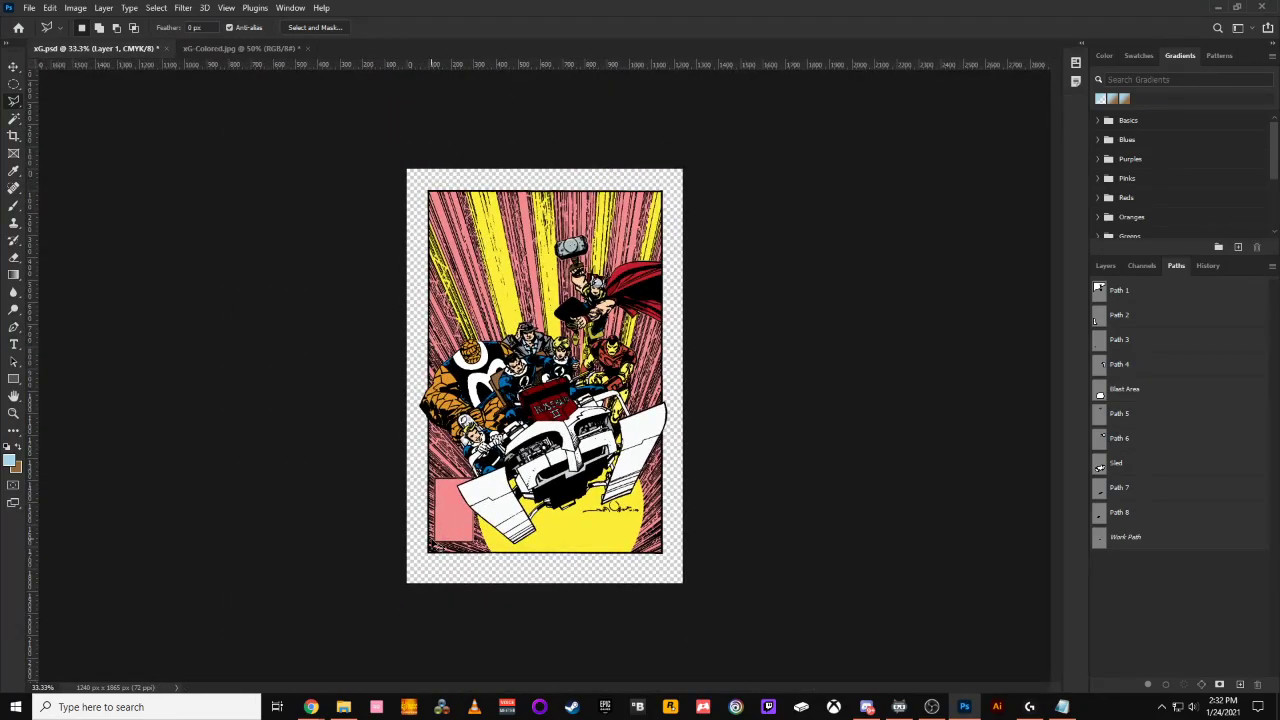
pyautogui.hotkey('ctrl', '+')
pyautogui.hotkey('ctrl', '+')
pyautogui.hotkey('ctrl', '+')
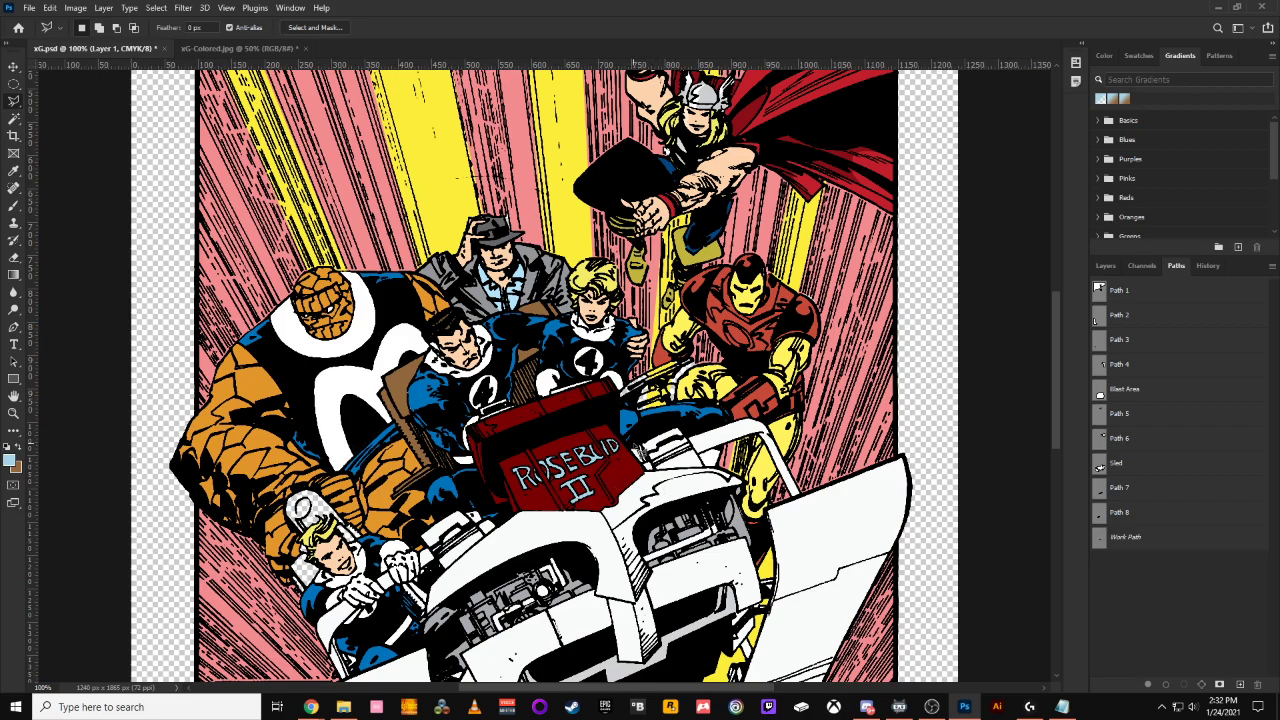
pyautogui.hotkey('ctrl', '-')
pyautogui.hotkey('ctrl', '-')
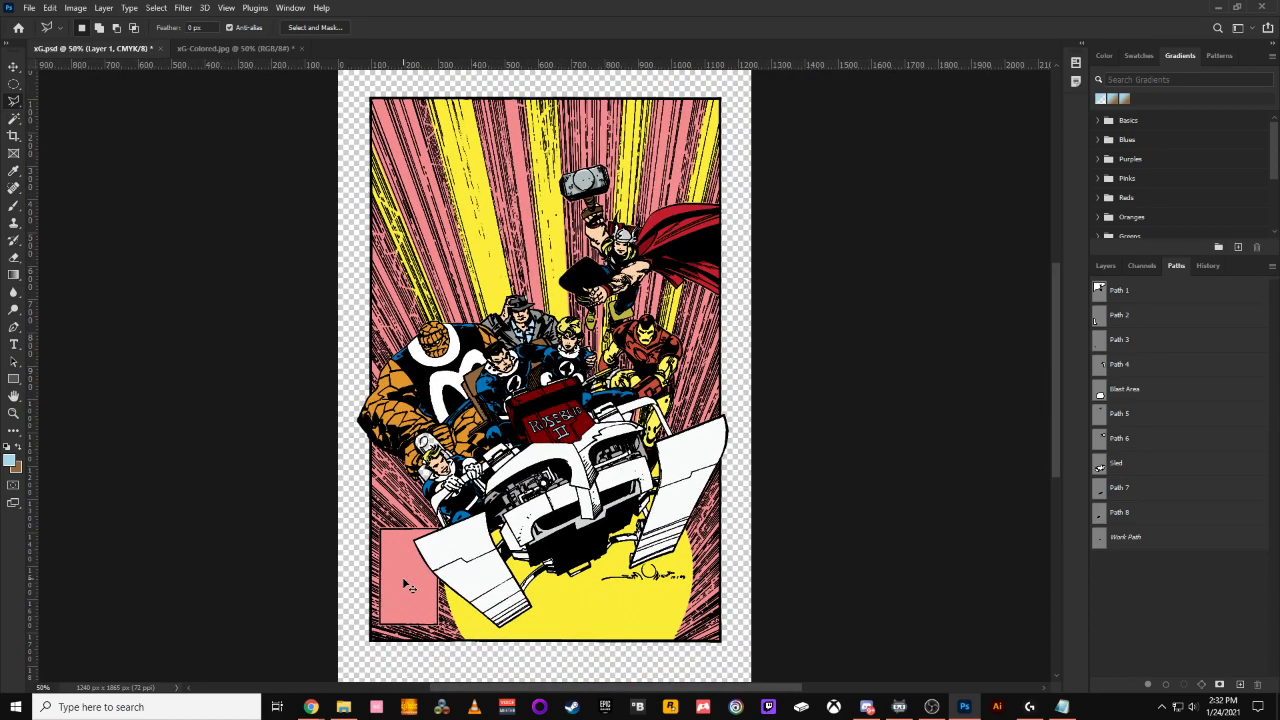
pyautogui.hotkey('ctrl', '+')
pyautogui.hotkey('ctrl', '+')
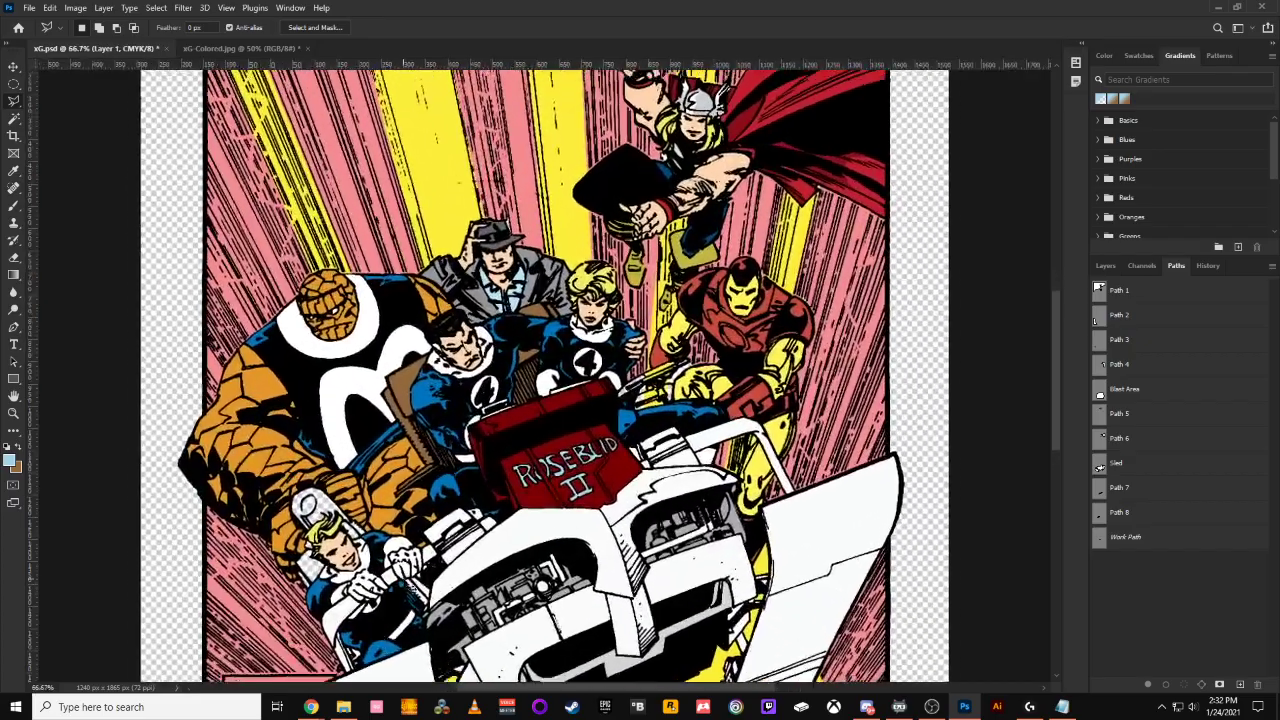
pyautogui.hotkey('ctrl', '-')
pyautogui.hotkey('ctrl', '-')
pyautogui.hotkey('ctrl', '+')
pyautogui.hotkey('ctrl', '+')
pyautogui.hotkey('ctrl', '+')
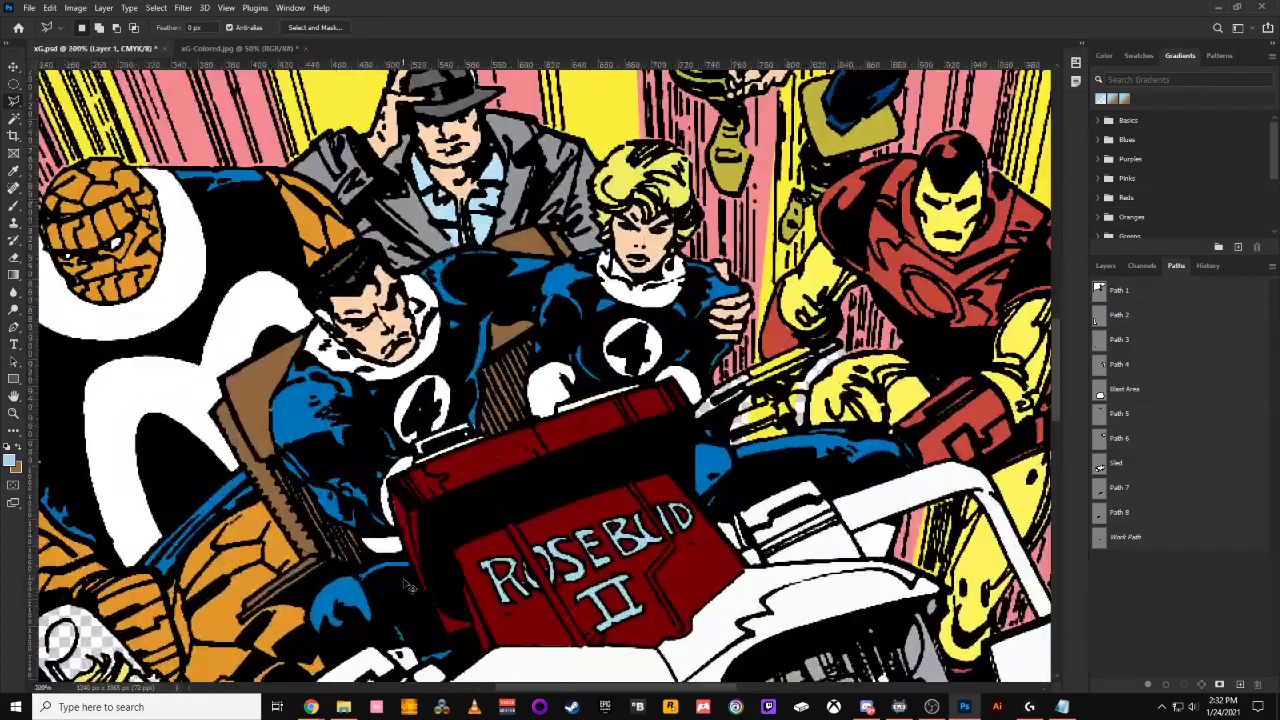
pyautogui.hotkey('ctrl', '-')
pyautogui.hotkey('ctrl', '-')
pyautogui.hotkey('ctrl', '-')
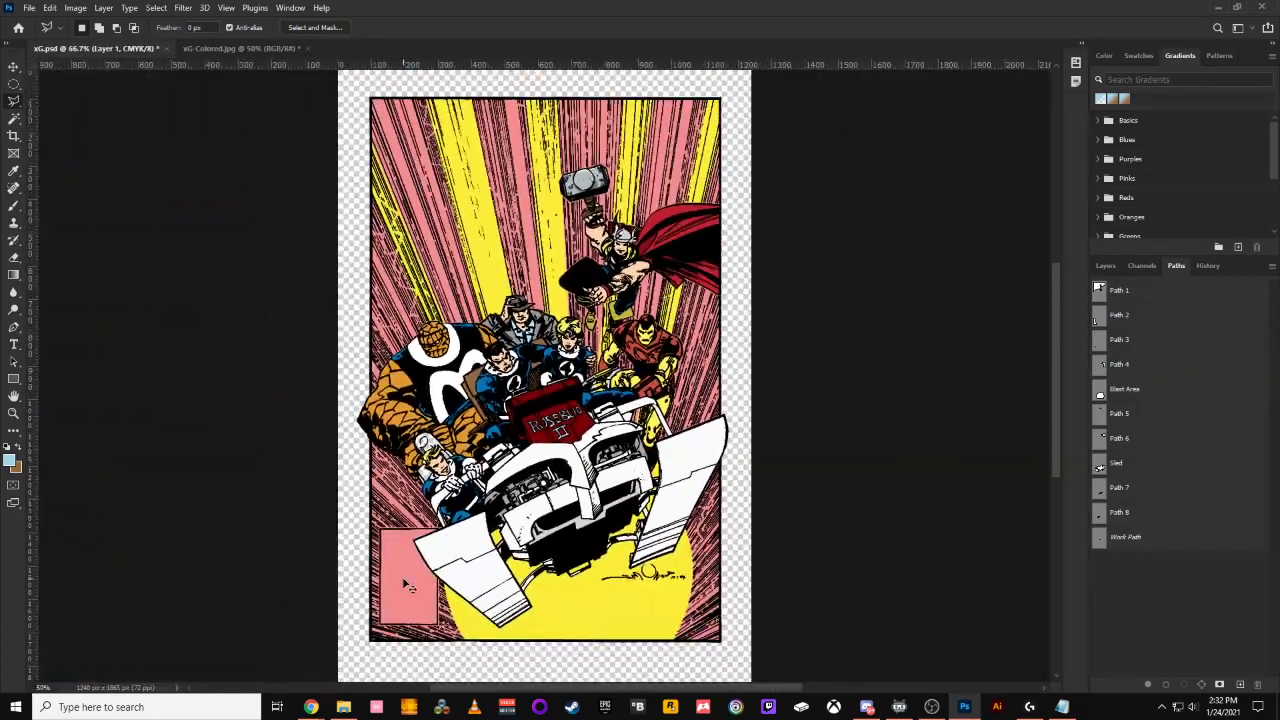
pyautogui.click(257, 47)
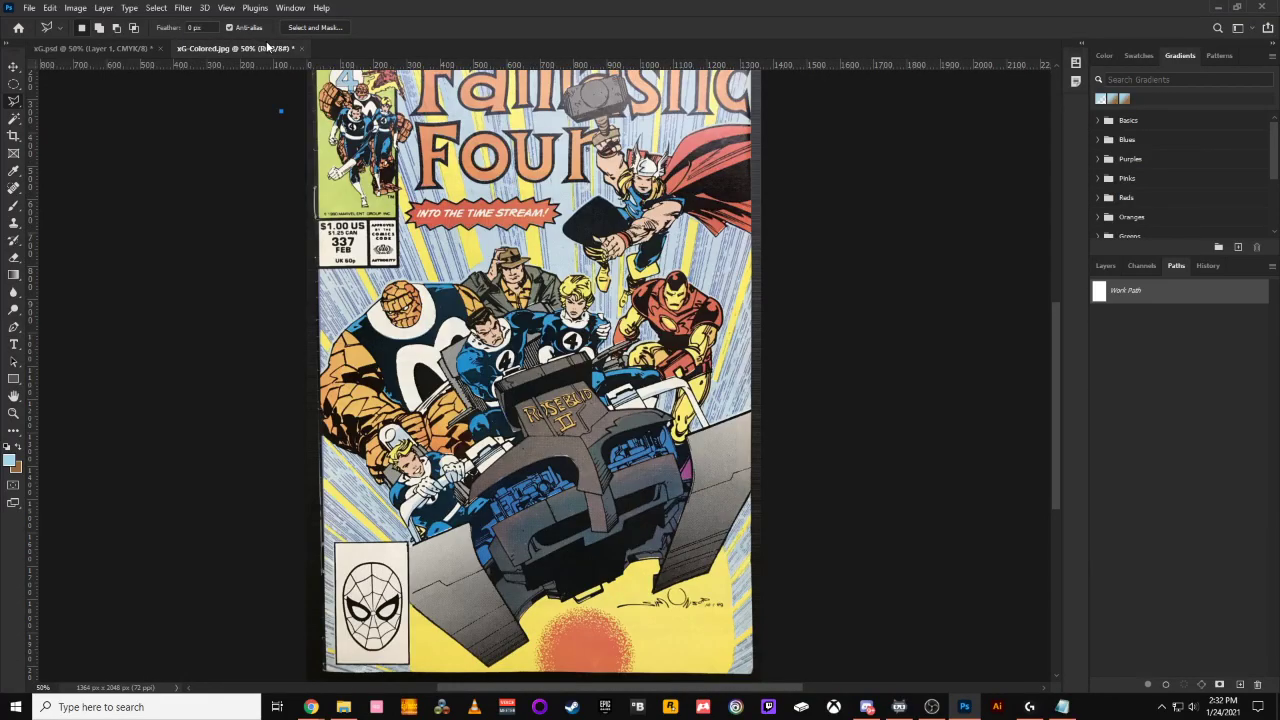
pyautogui.click(72, 48)
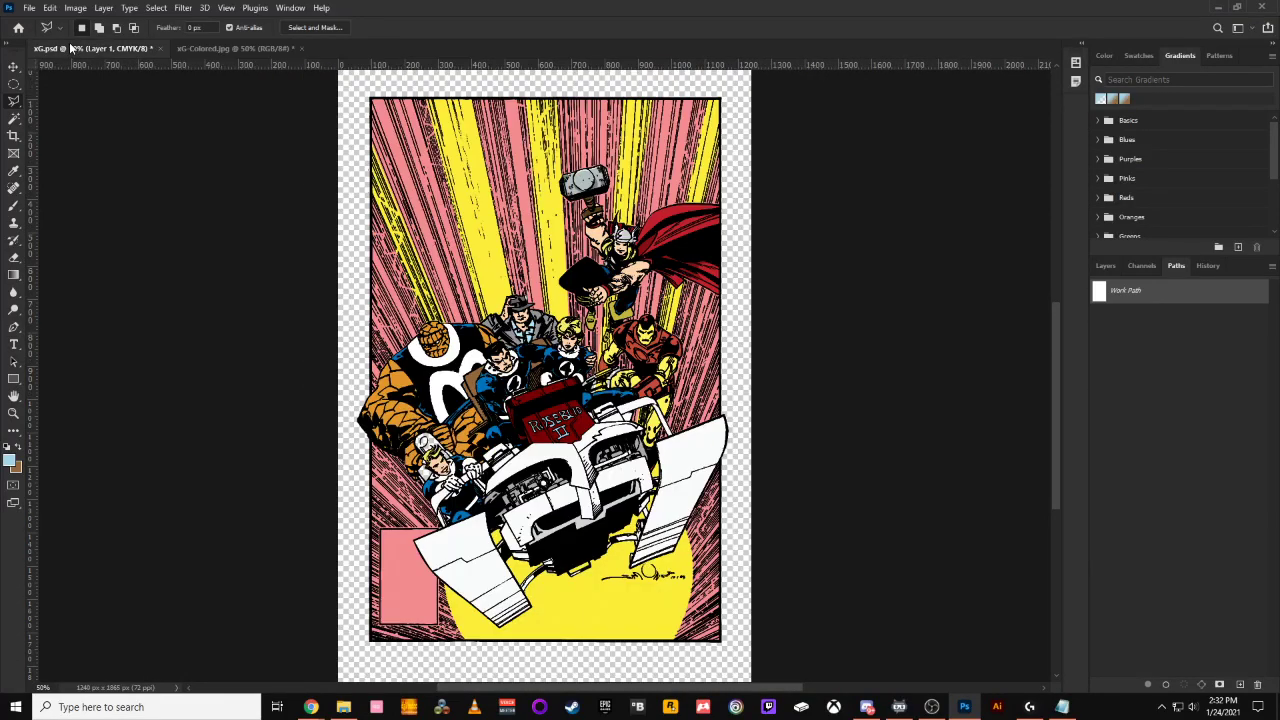
# Hide the Black copy layer and leave the Black line-art layer visible
pyautogui.click(1105, 266)
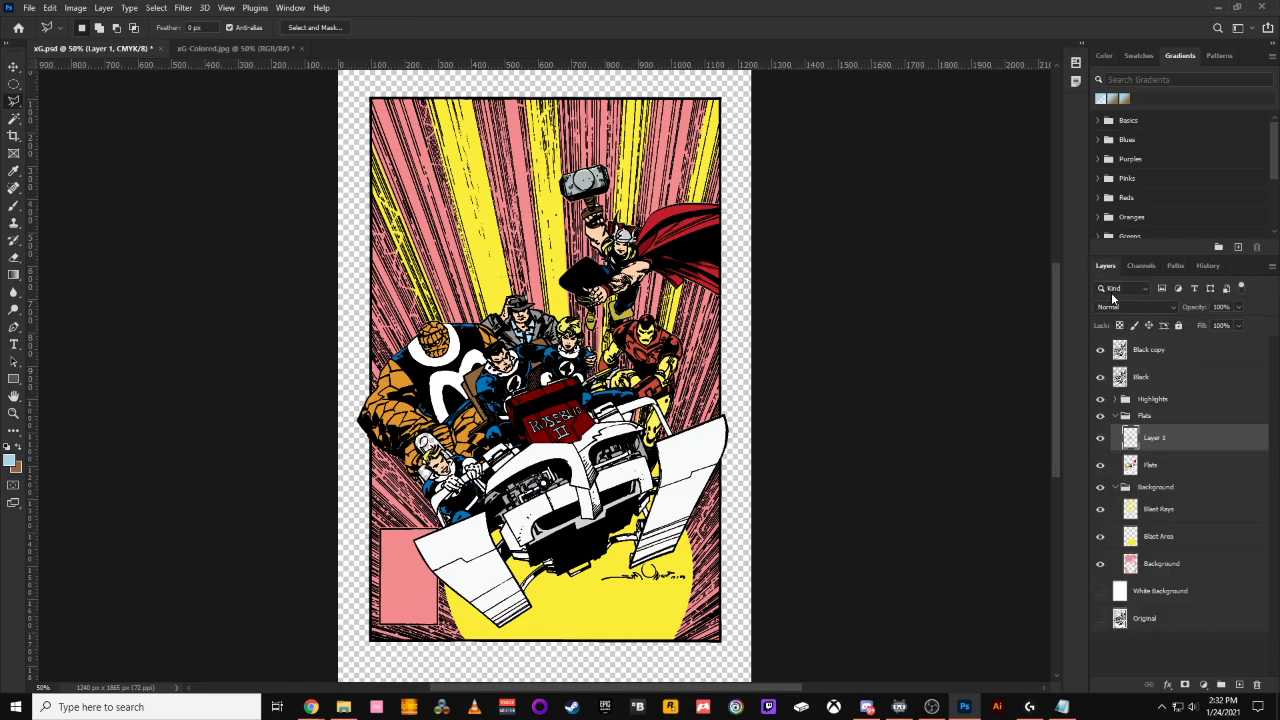
pyautogui.click(1101, 377)
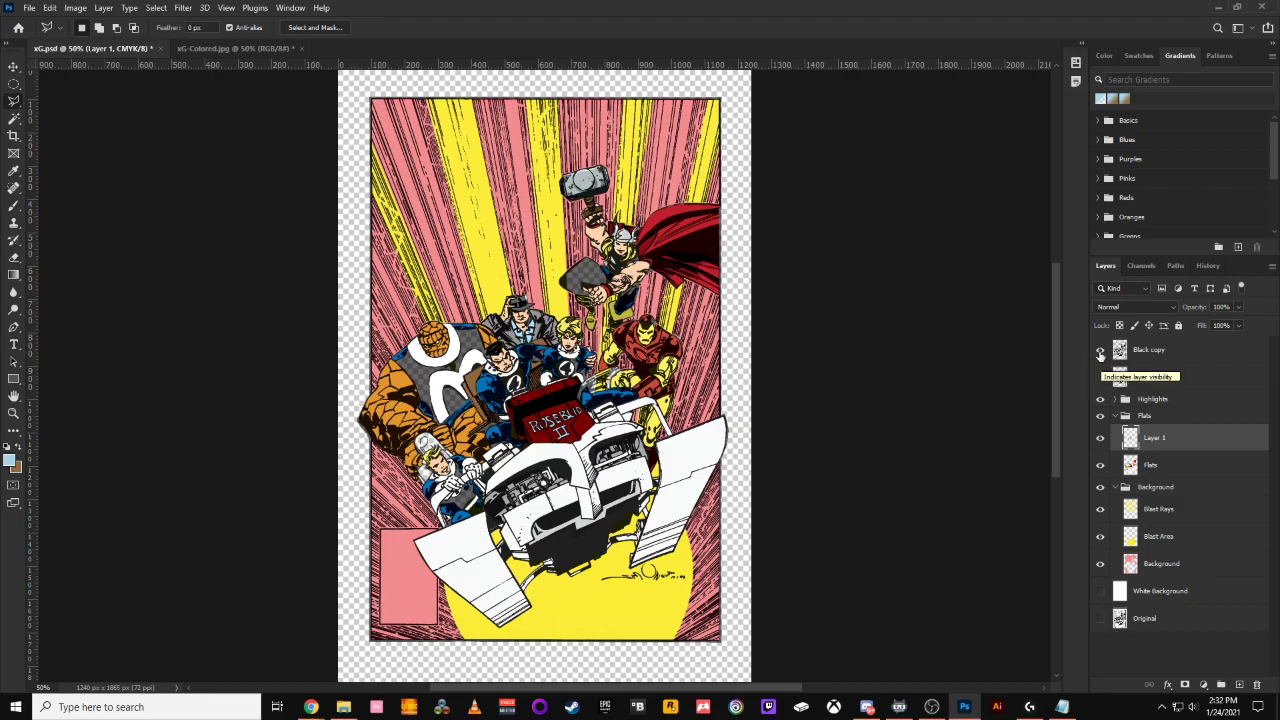
pyautogui.click(1100, 349)
pyautogui.click(1101, 377)
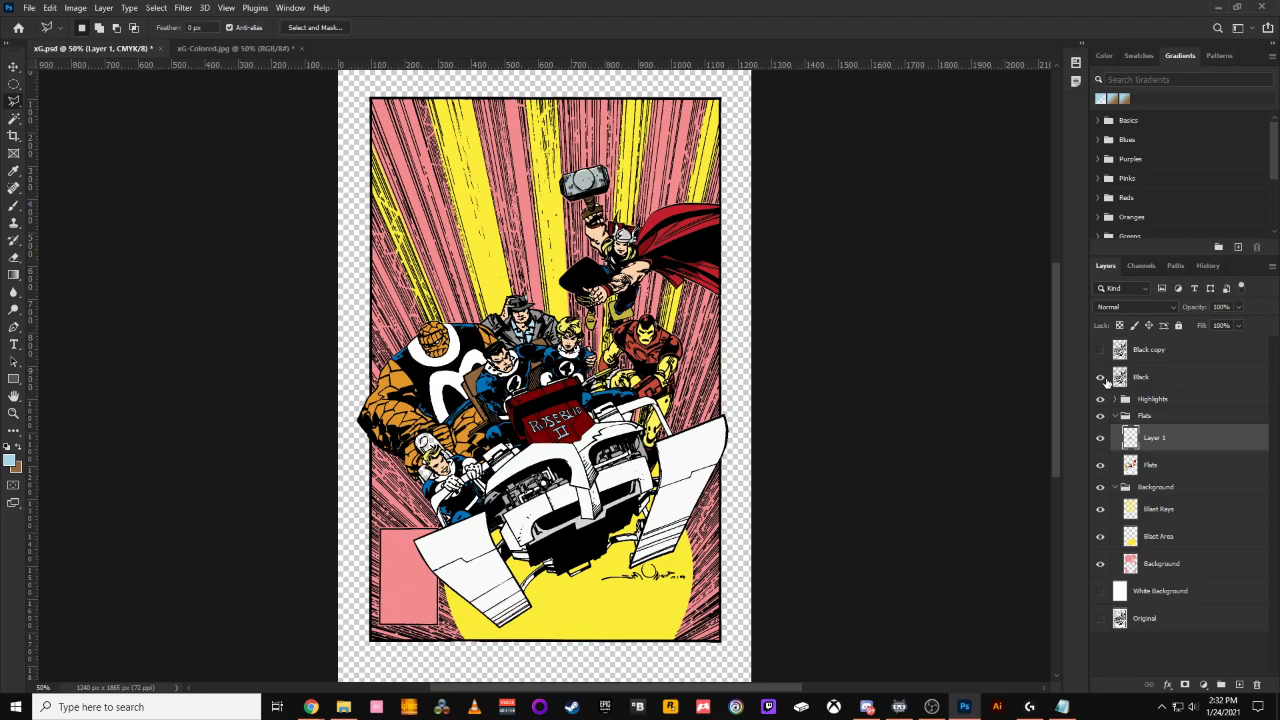
# Show the Original layer, and toggle the visibility of Layer 1 off and on to check its fills
pyautogui.hotkey('ctrl', '1')
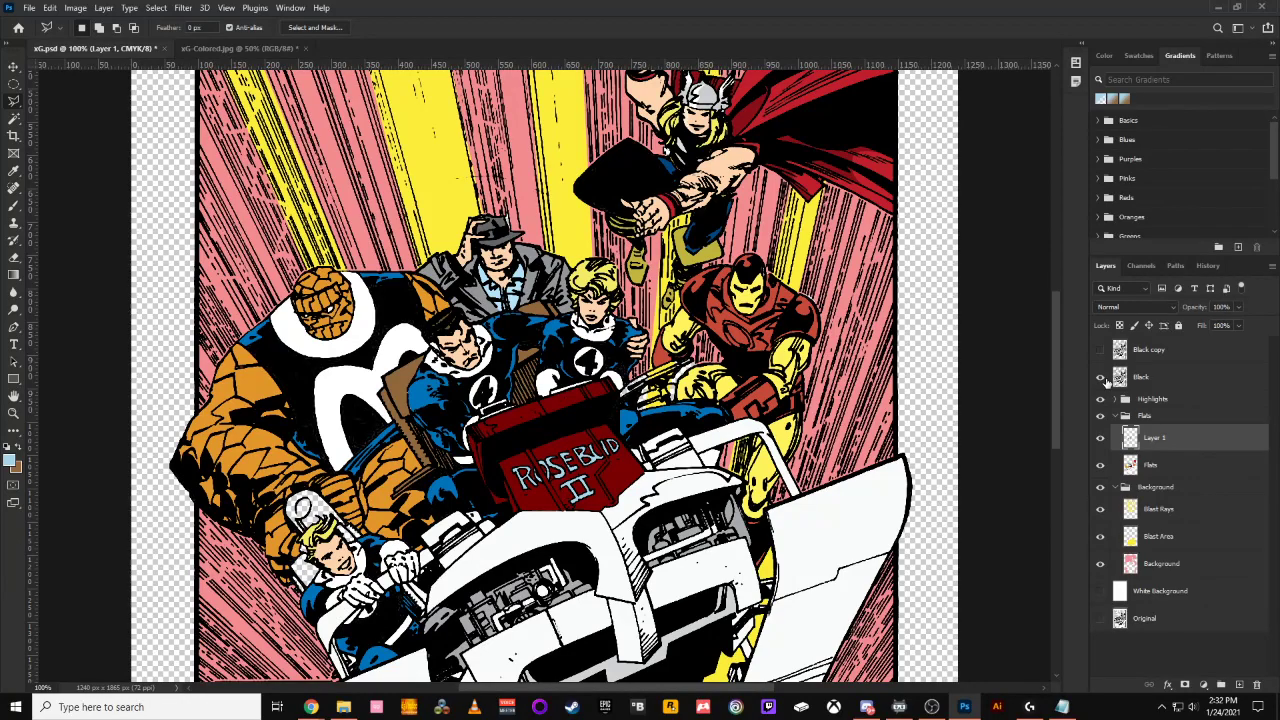
pyautogui.click(1101, 617)
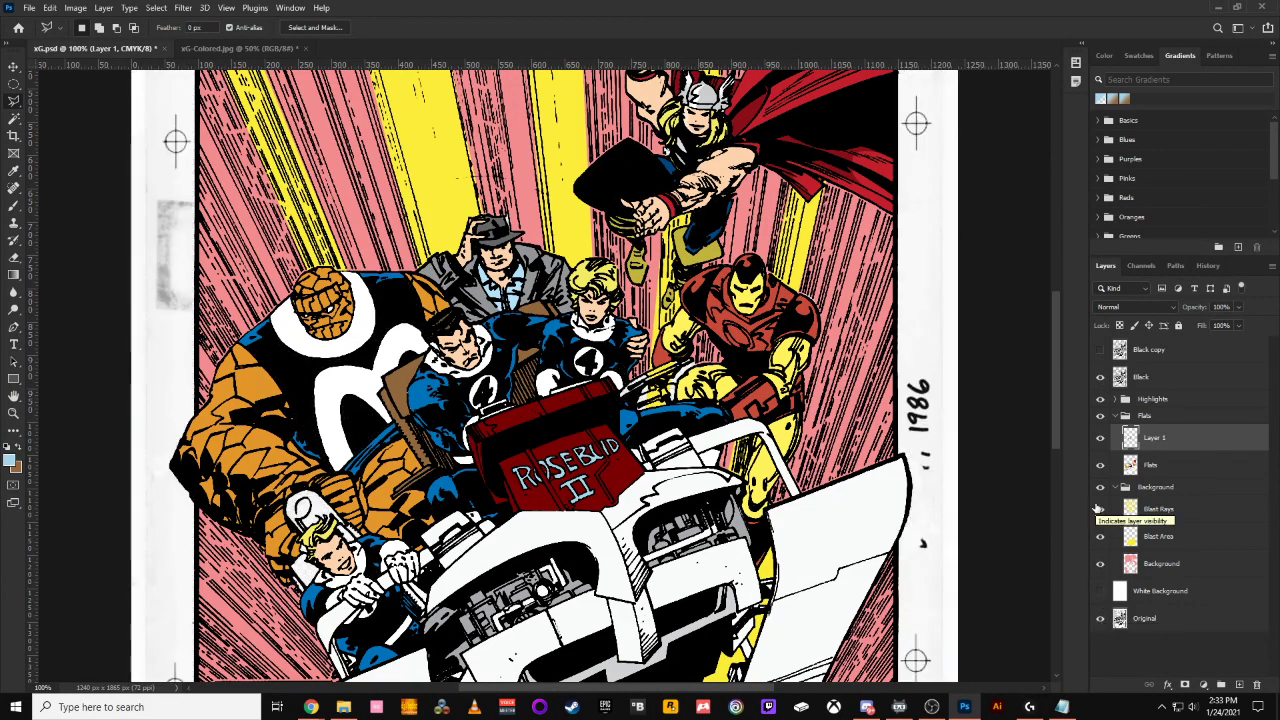
pyautogui.click(1100, 438)
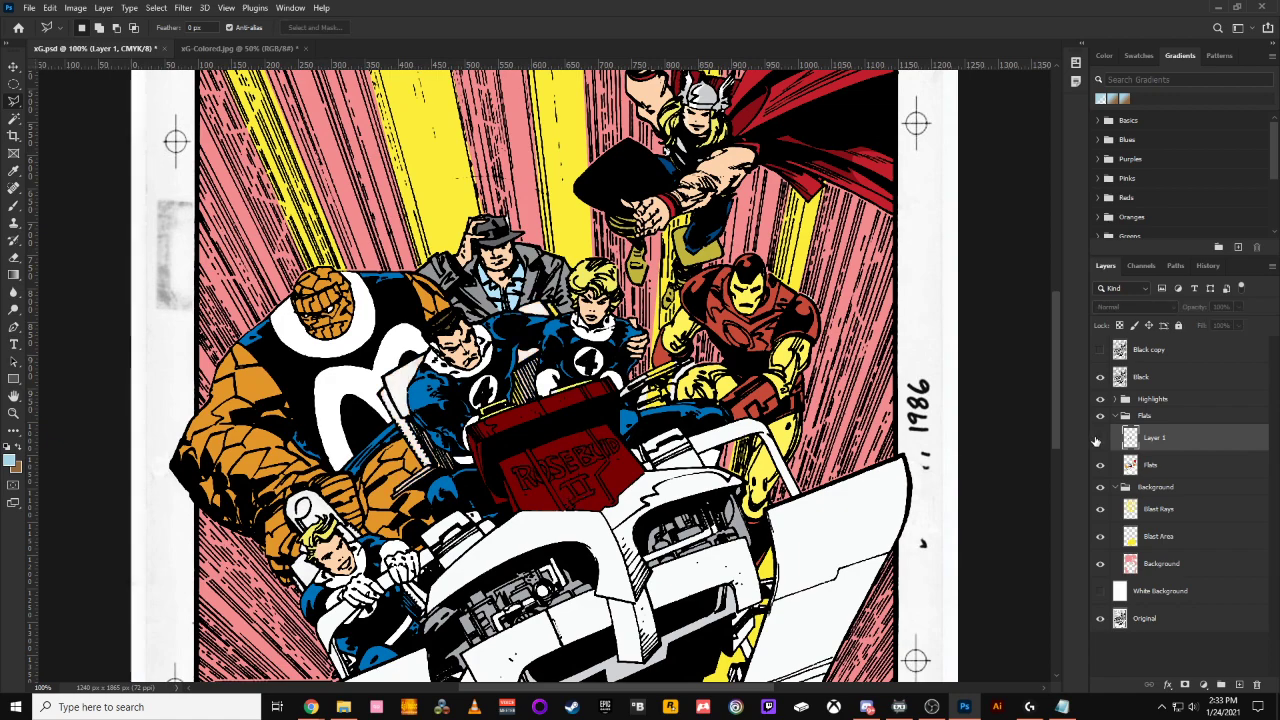
pyautogui.click(1100, 438)
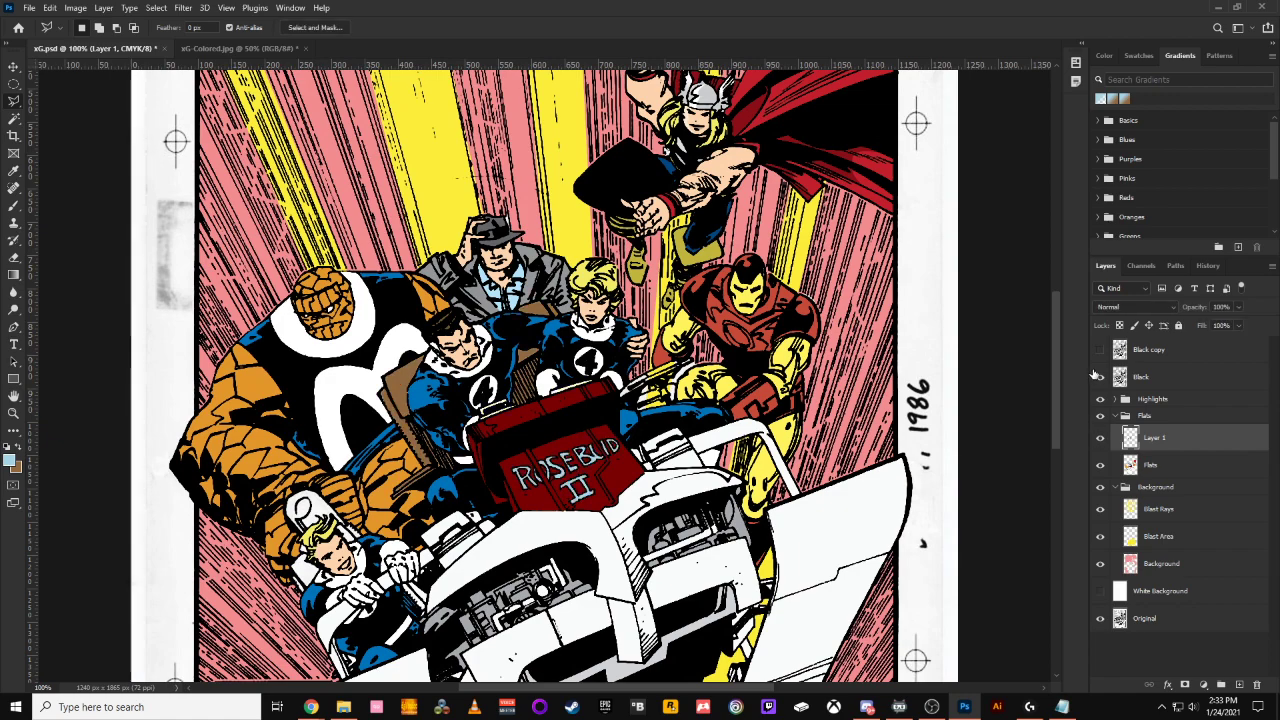
# Toggle the Black line-art layer off and on to check the flats beneath, and hide the Original layer
pyautogui.click(1100, 376)
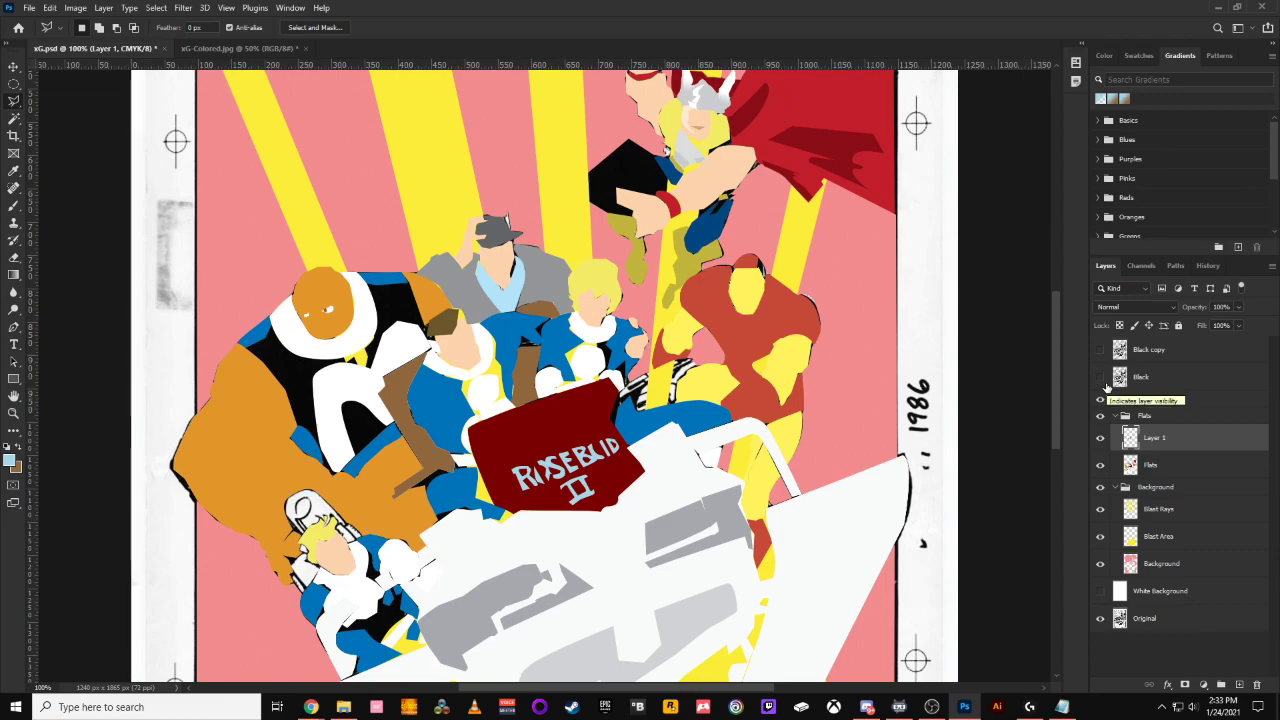
pyautogui.click(1100, 377)
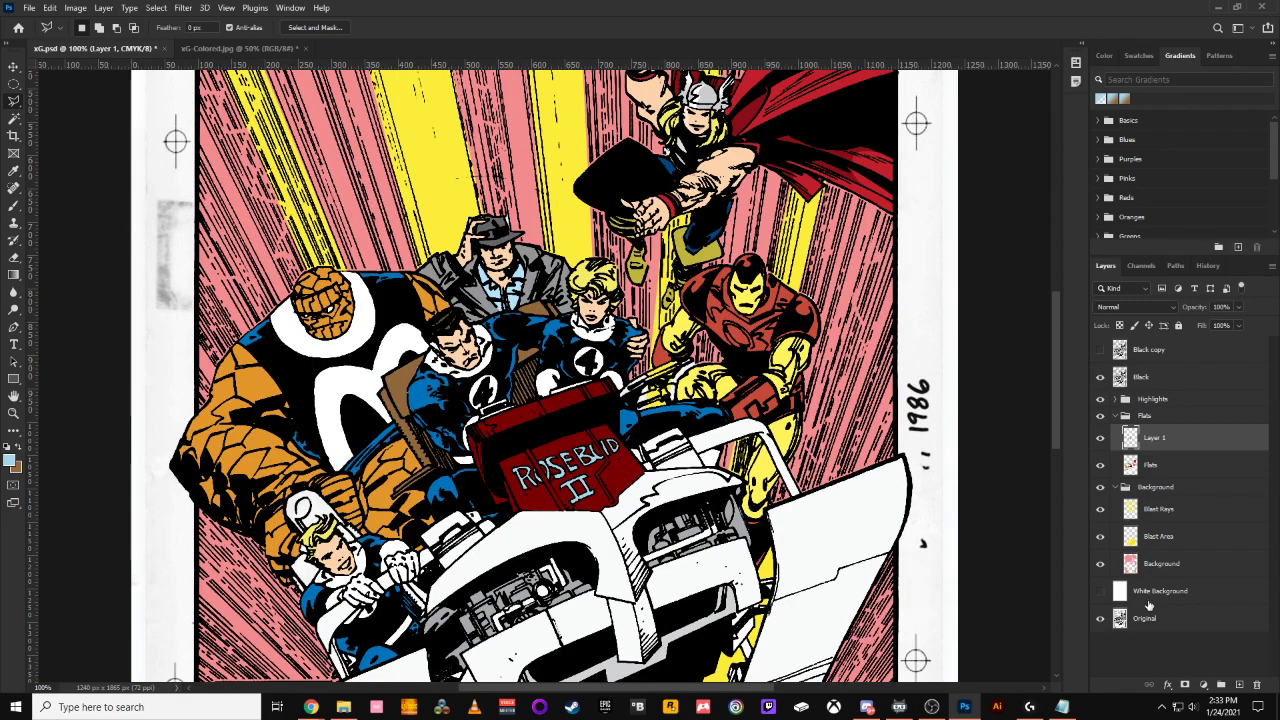
pyautogui.click(1100, 618)
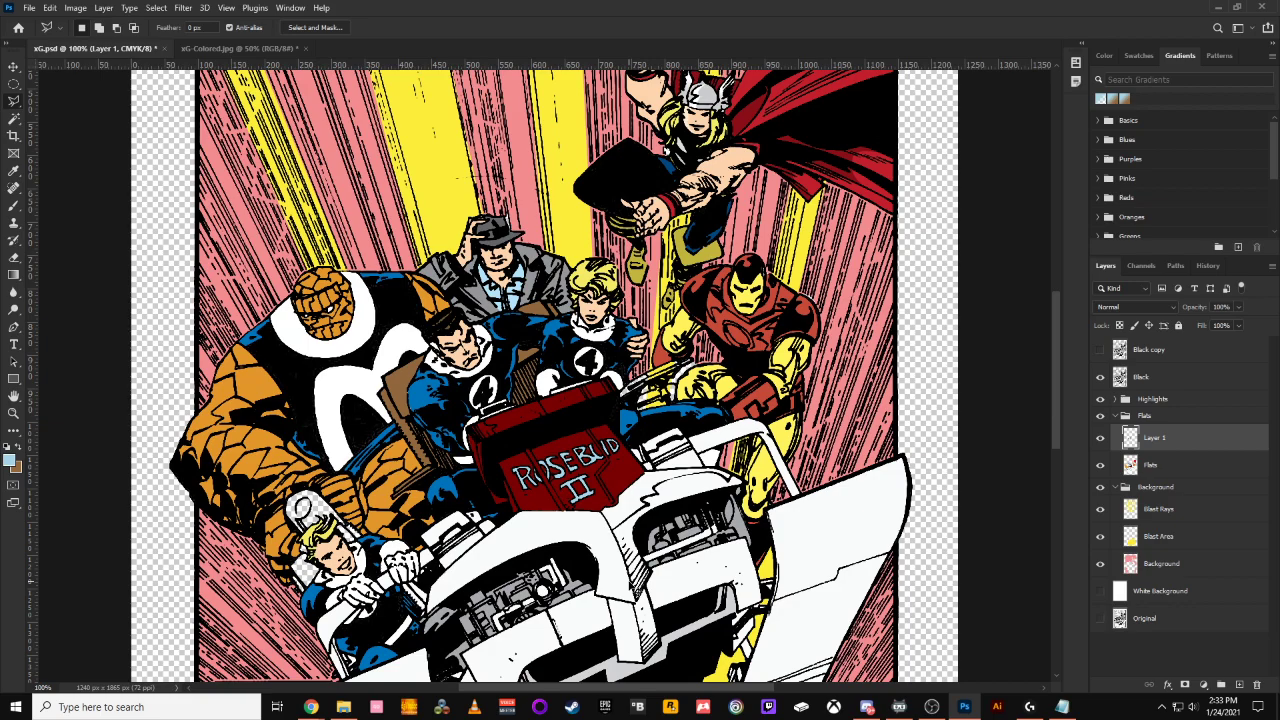
# Examine the cover over the transparent background for uncoloured gaps, down to the blond driver's seat at the lower left of the artwork
pyautogui.hotkey('ctrl', '-')
pyautogui.hotkey('ctrl', '-')
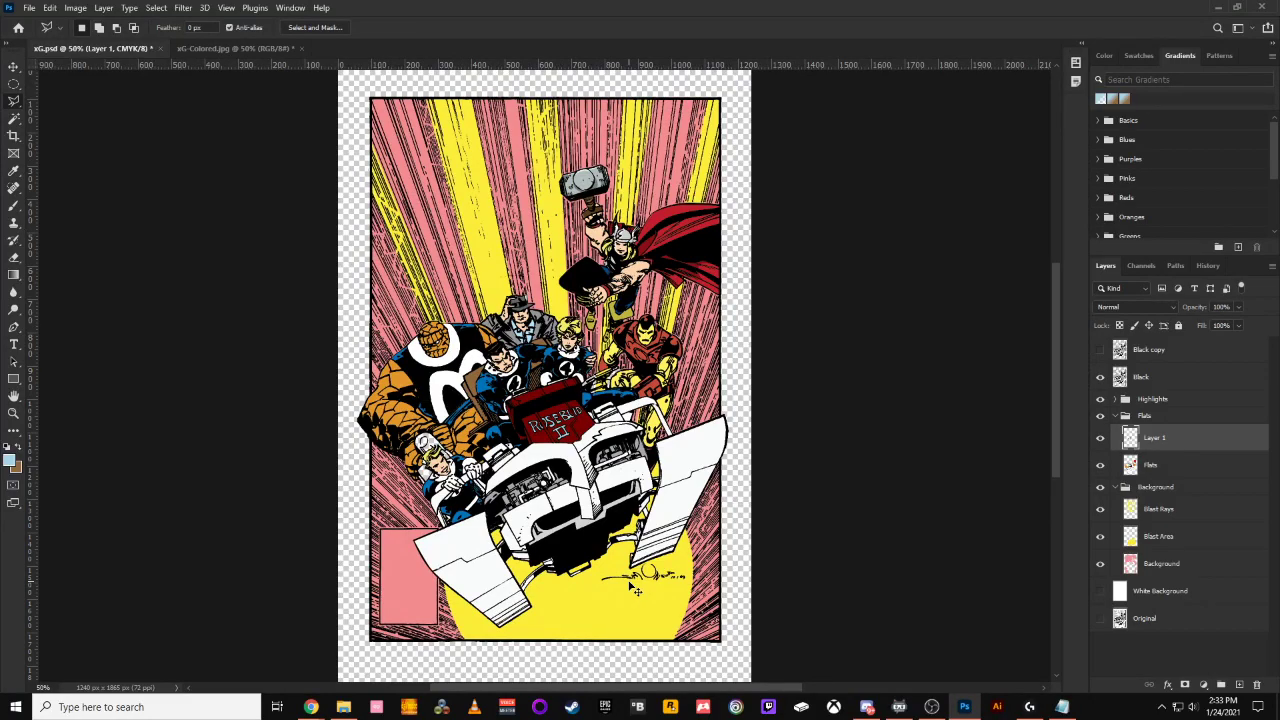
pyautogui.hotkey('ctrl', '+')
pyautogui.hotkey('ctrl', '+')
pyautogui.hotkey('ctrl', '+')
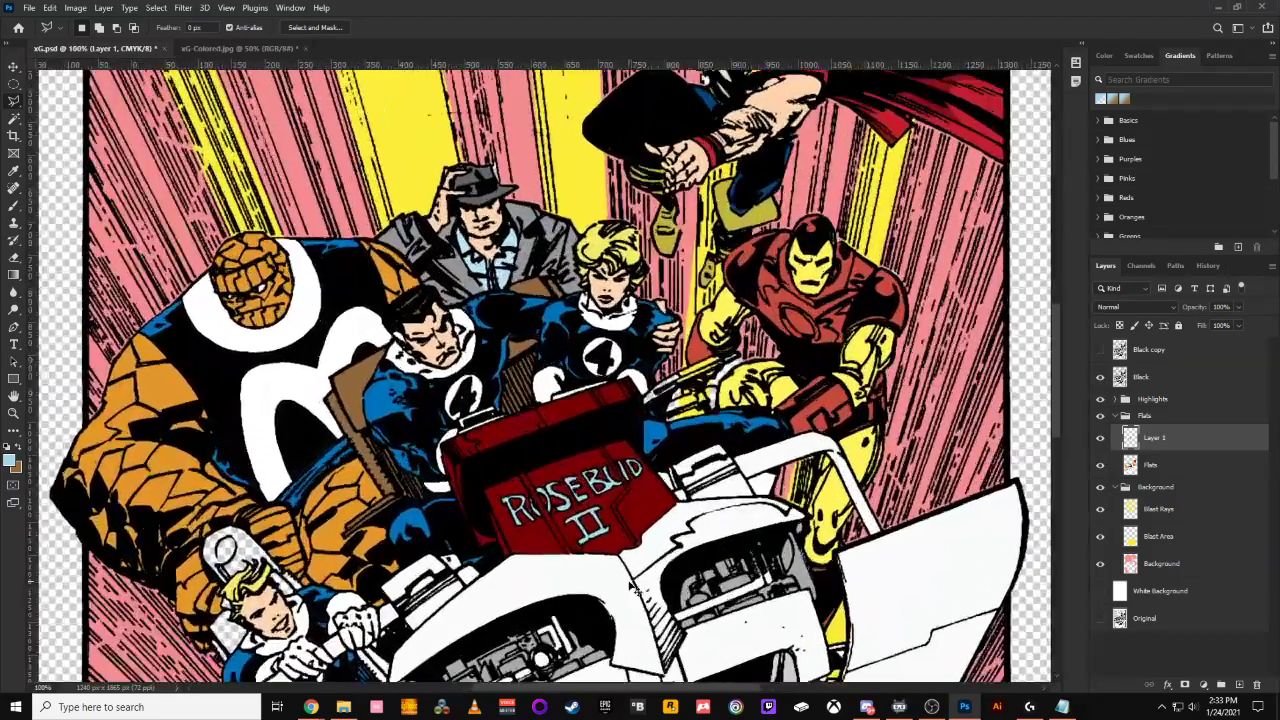
pyautogui.hotkey('ctrl', '-')
pyautogui.hotkey('ctrl', '-')
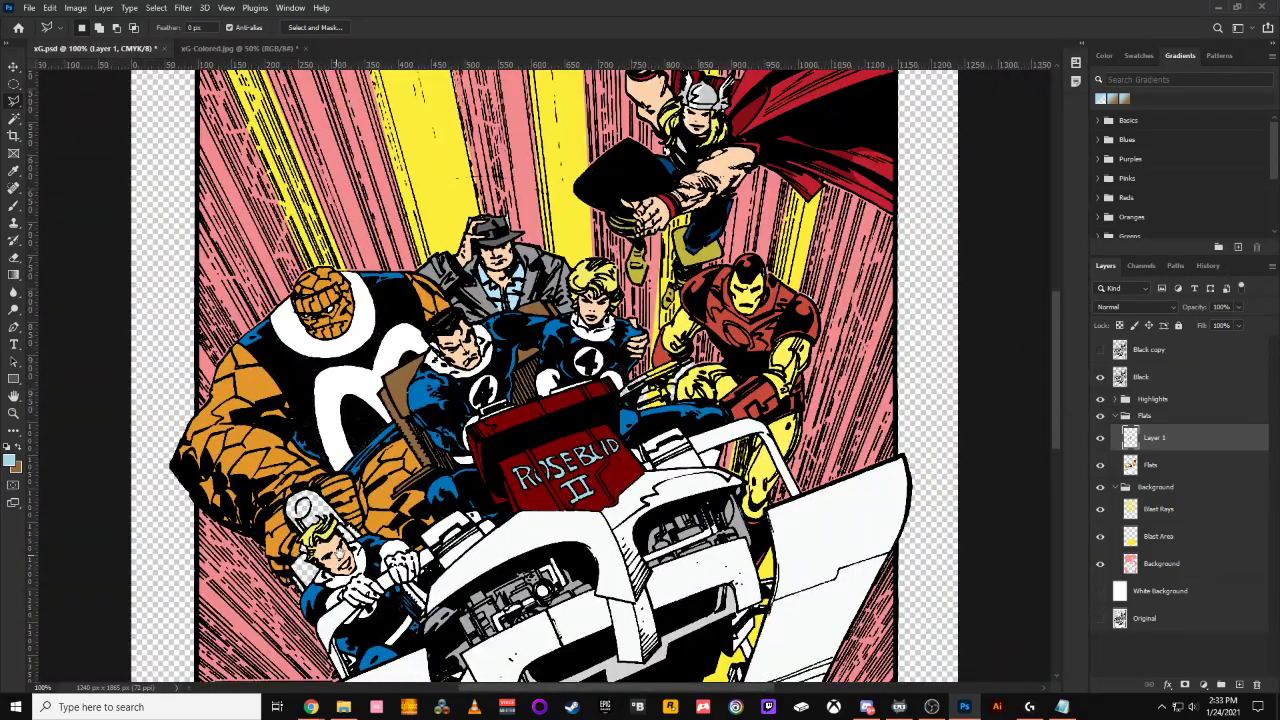
pyautogui.hotkey('ctrl', '+')
pyautogui.hotkey('ctrl', '+')
pyautogui.hotkey('ctrl', '+')
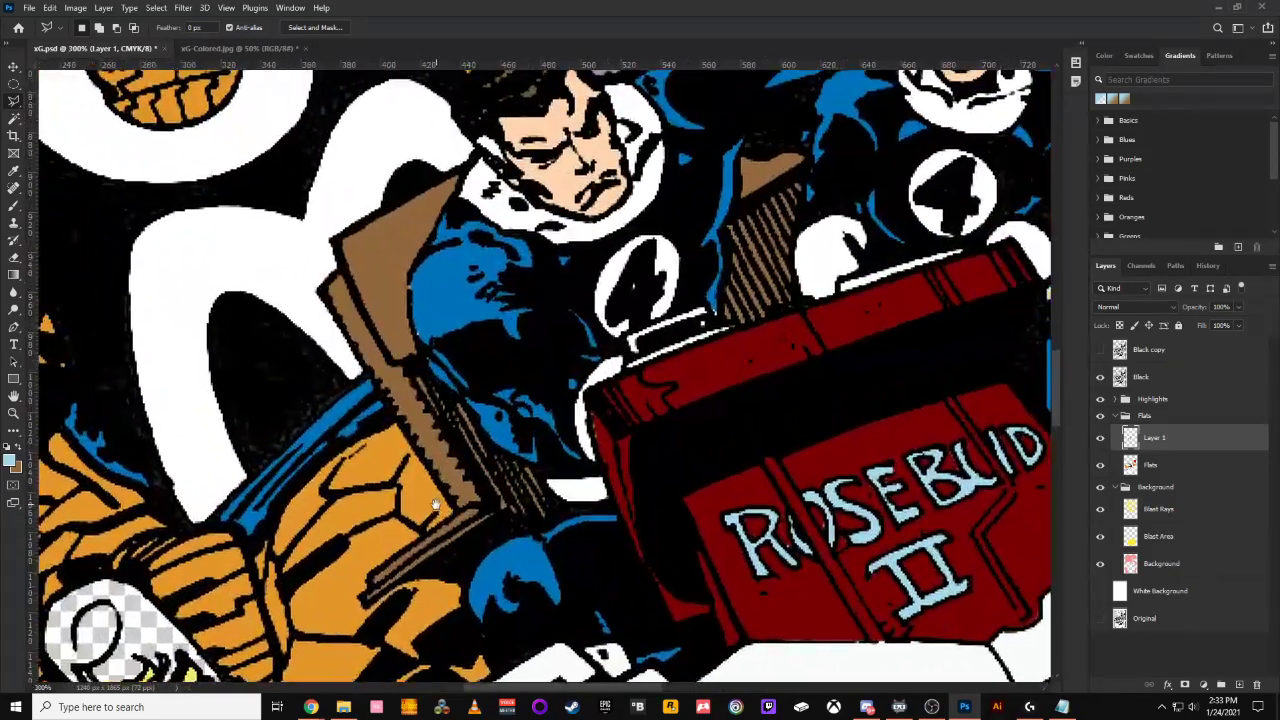
pyautogui.moveTo(447, 494); pyautogui.dragTo(761, 178)
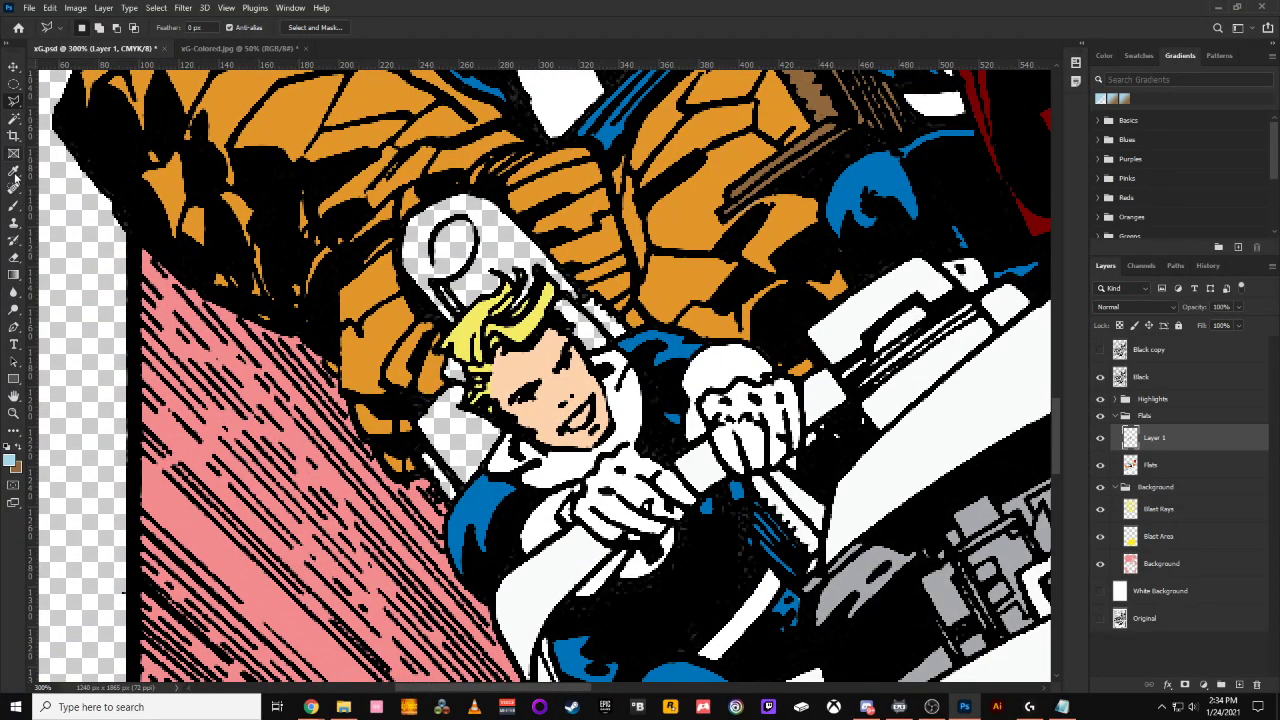
# Sample the brown of the seat, outline the uncoloured seat area beside the blond driver's face with the Pen tool, and fill it brown
pyautogui.click(15, 172)
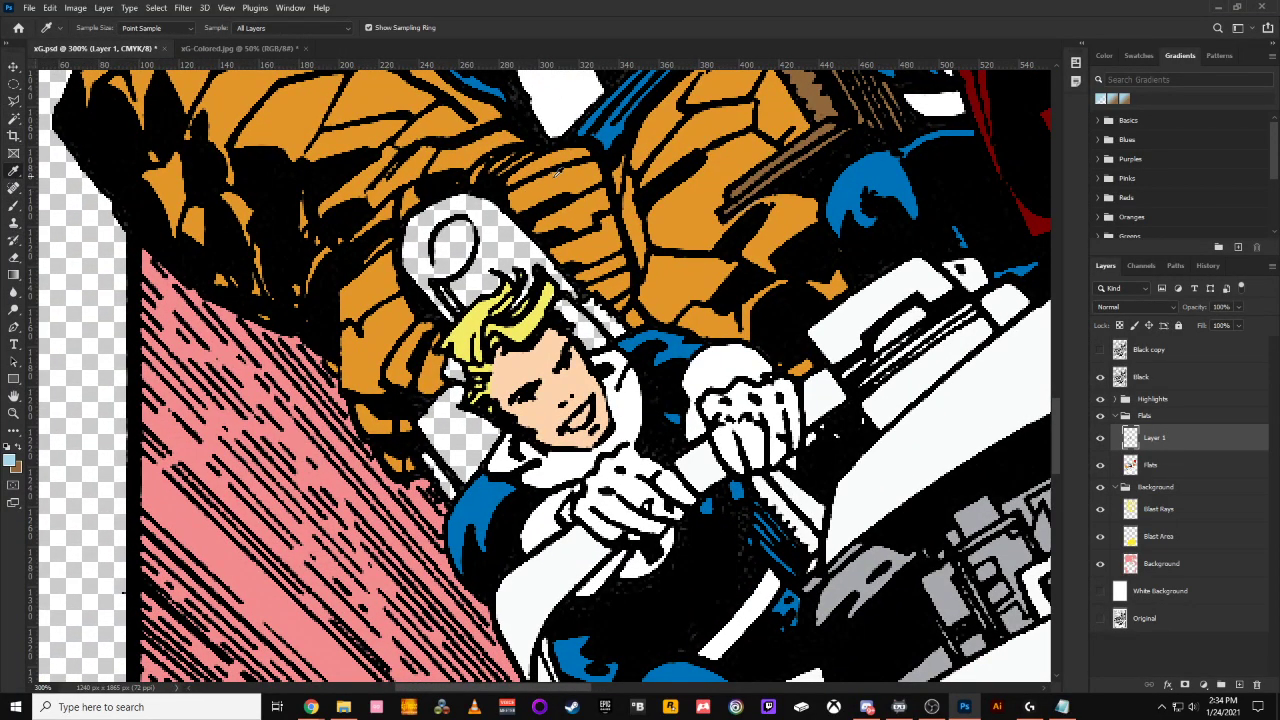
pyautogui.click(826, 118)
pyautogui.click(14, 327)
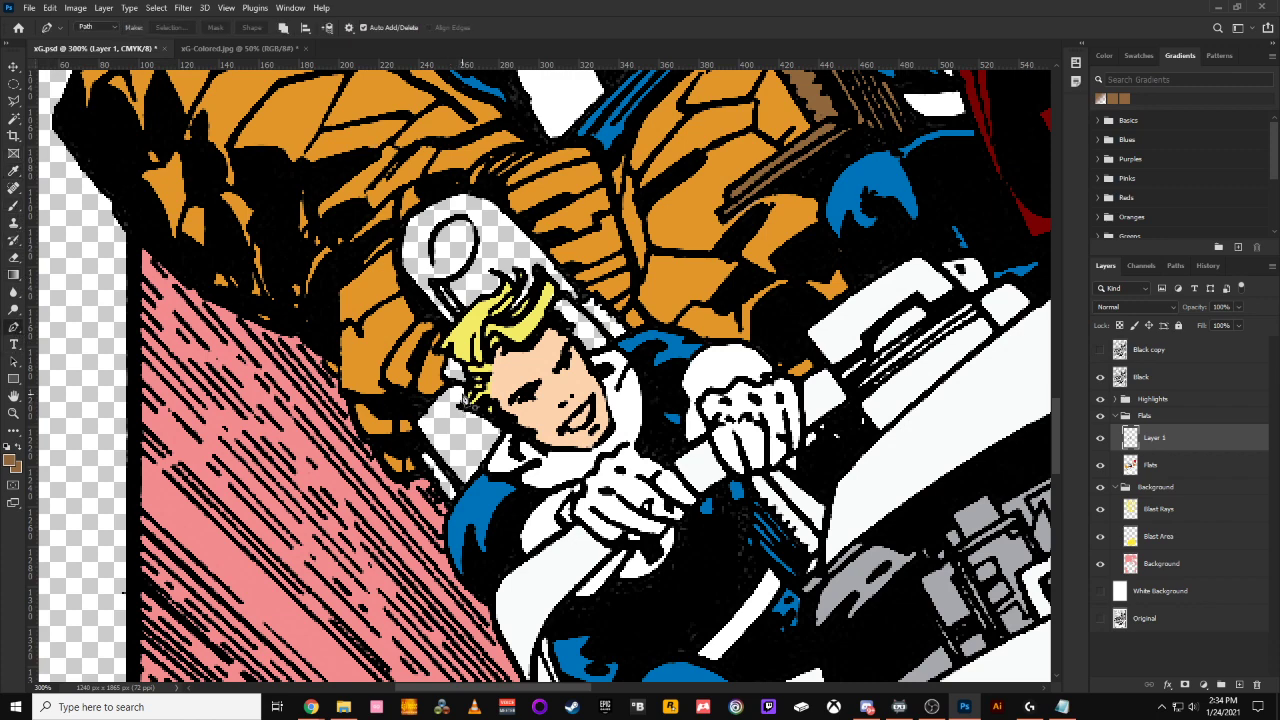
pyautogui.click(448, 352)
pyautogui.click(426, 441)
pyautogui.click(418, 452)
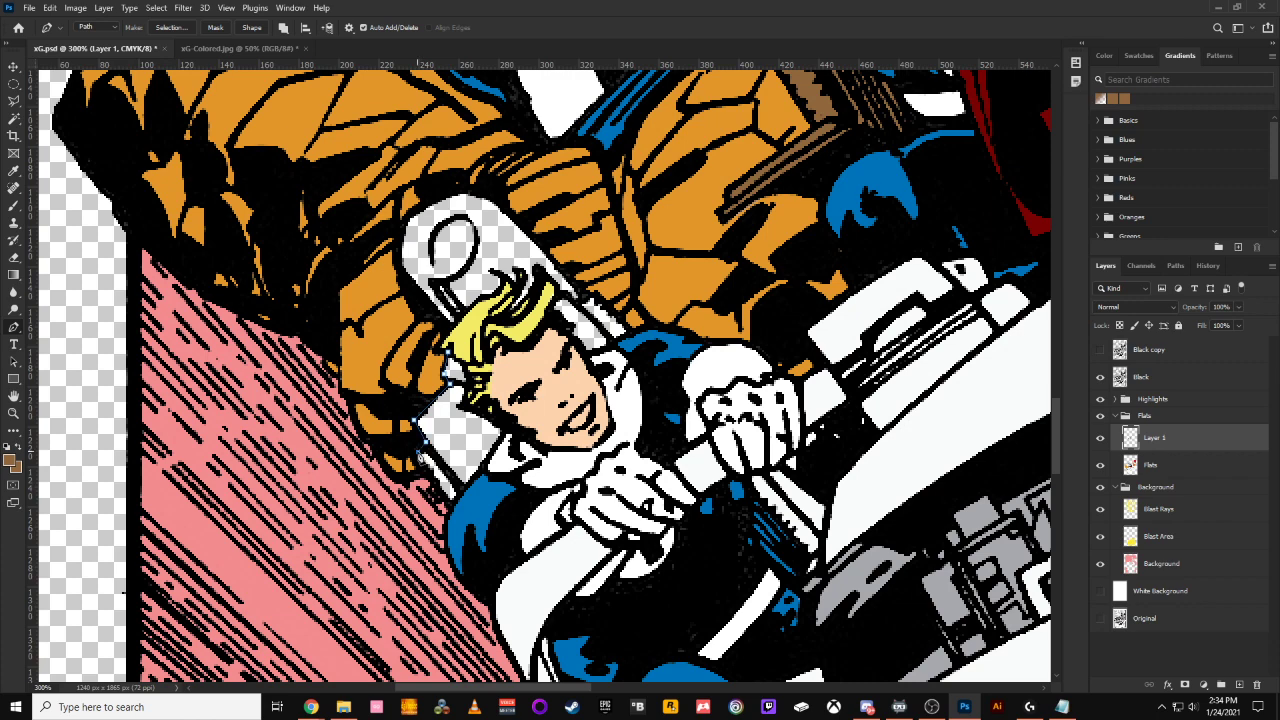
pyautogui.click(426, 472)
pyautogui.click(1174, 267)
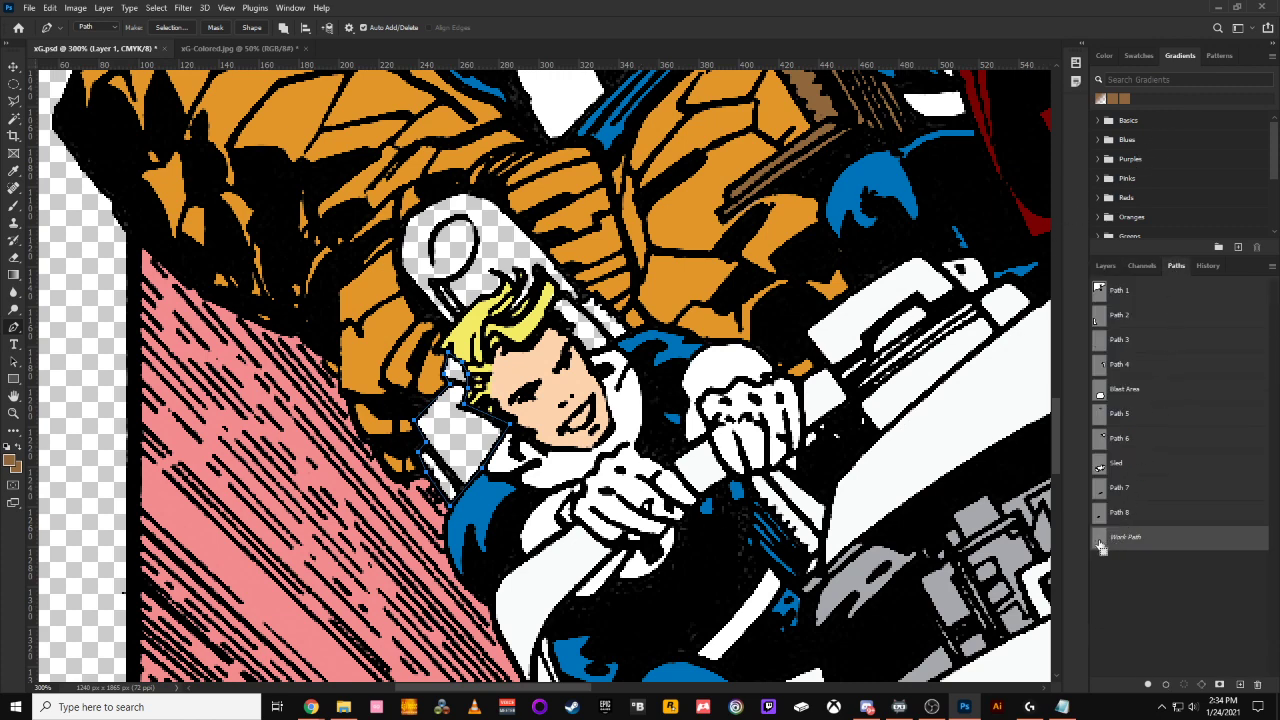
pyautogui.click(1134, 608)
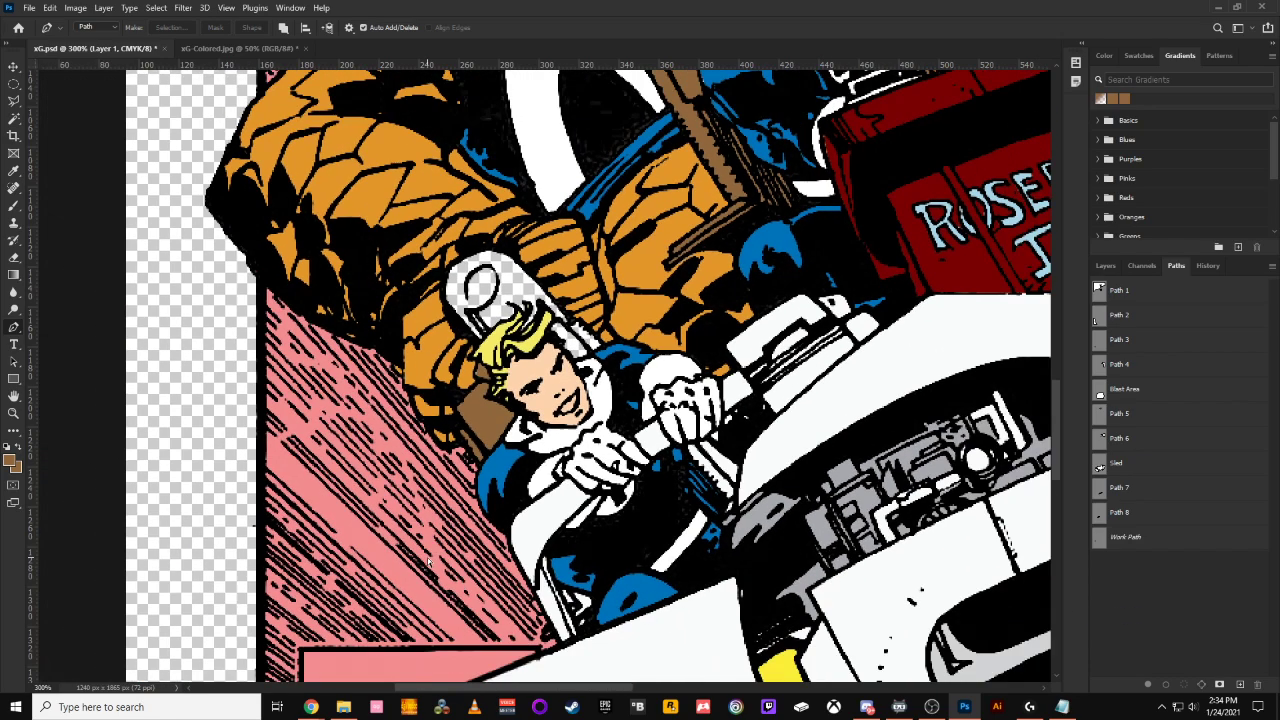
# Outline the uncoloured gap between the blond driver's hair and collar with the Pen tool, fill it brown, and deselect
pyautogui.hotkey('ctrl', '-')
pyautogui.hotkey('ctrl', '-')
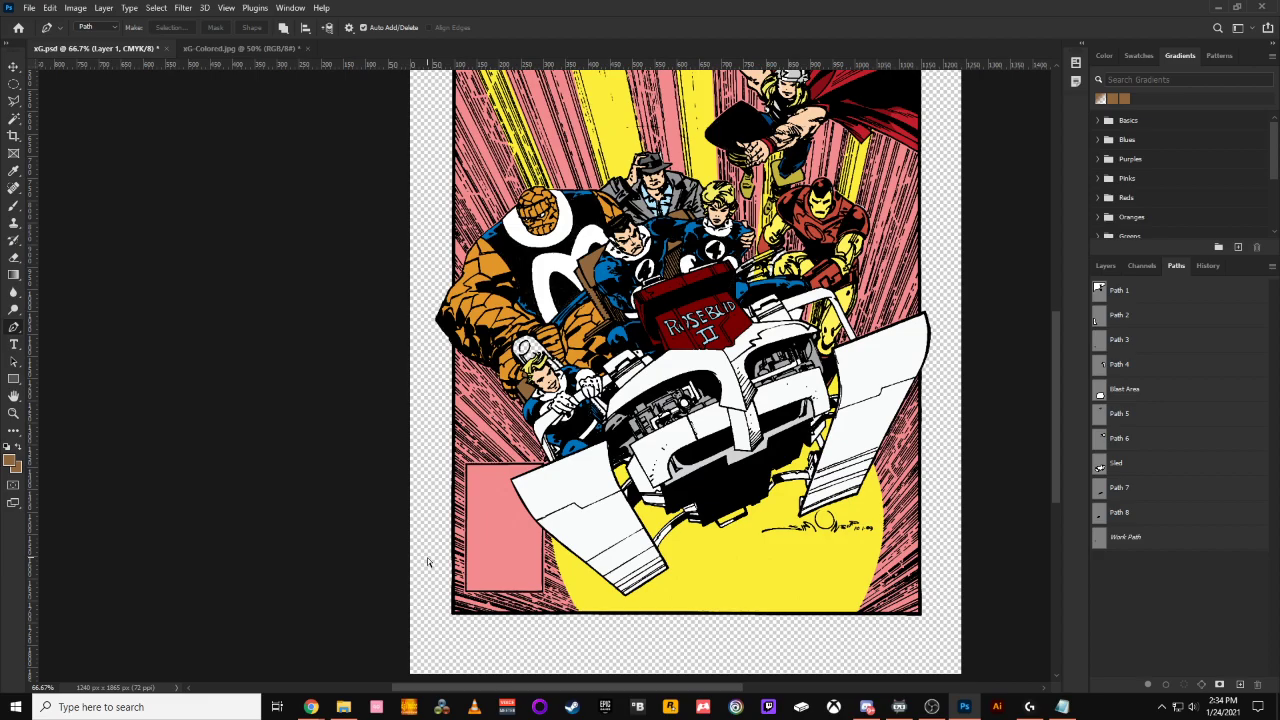
pyautogui.hotkey('ctrl', '+')
pyautogui.hotkey('ctrl', '+')
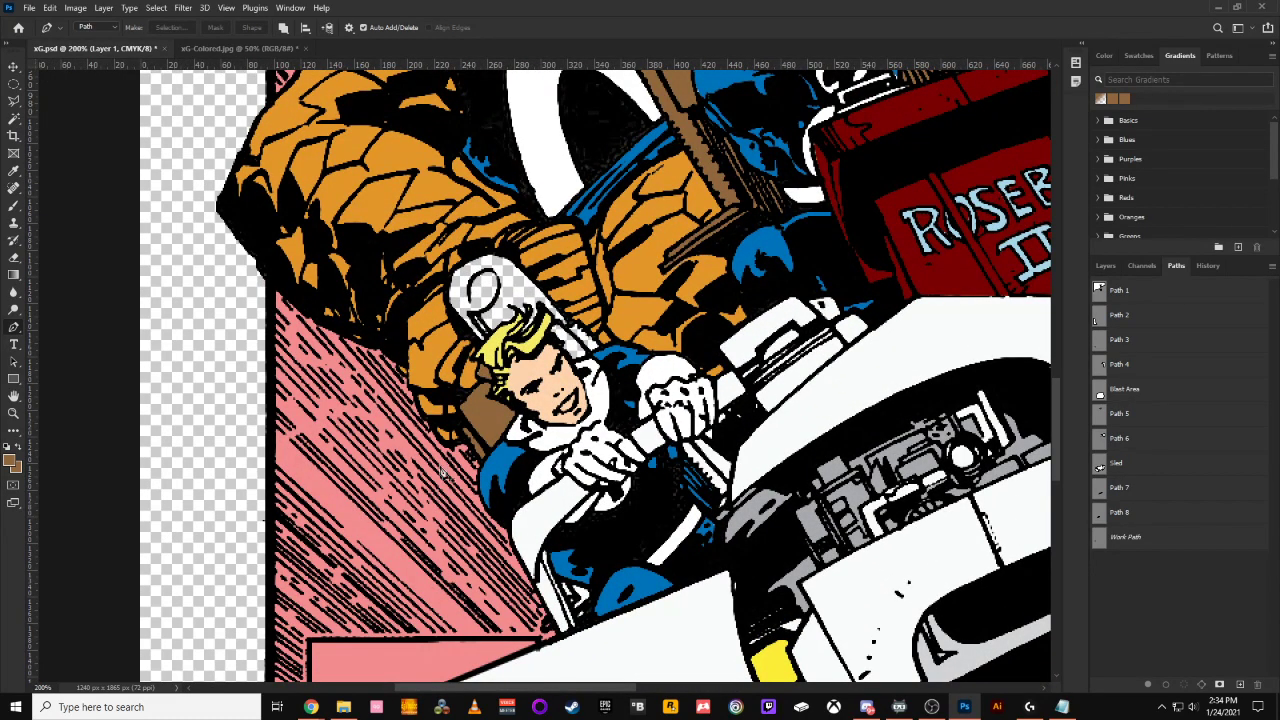
pyautogui.click(557, 330)
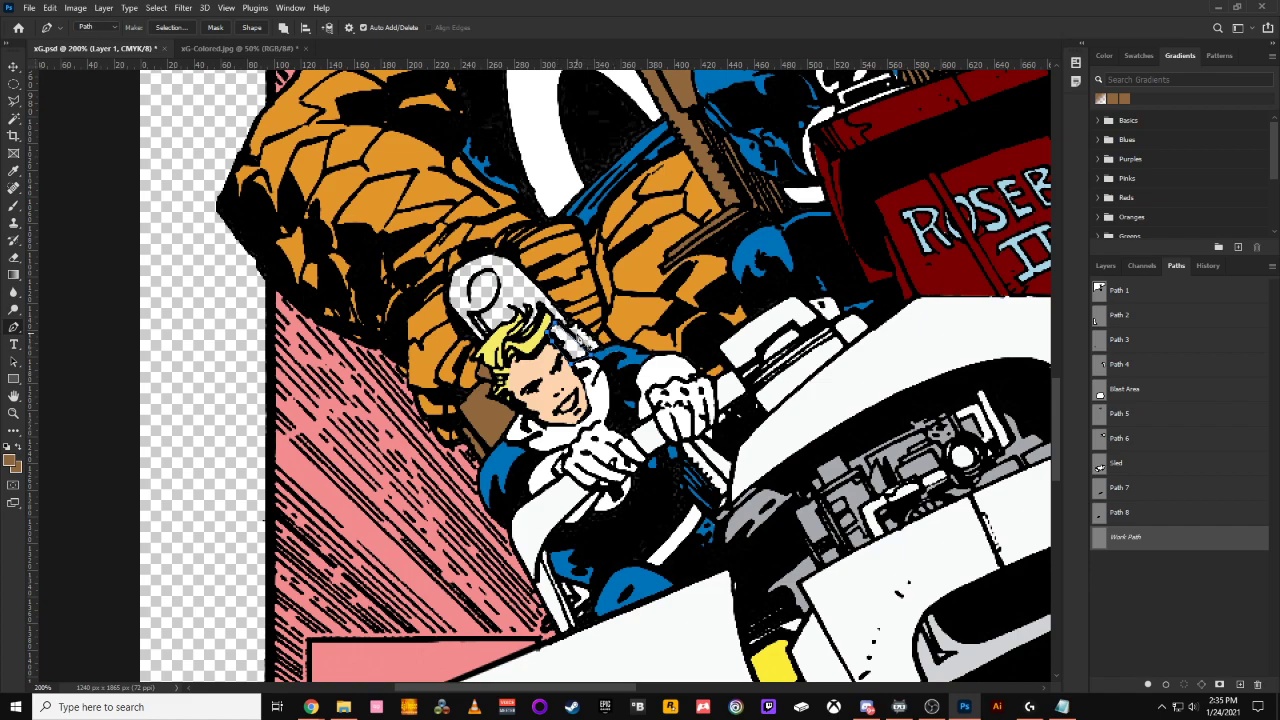
pyautogui.click(558, 325)
pyautogui.scroll(1, 560, 336)
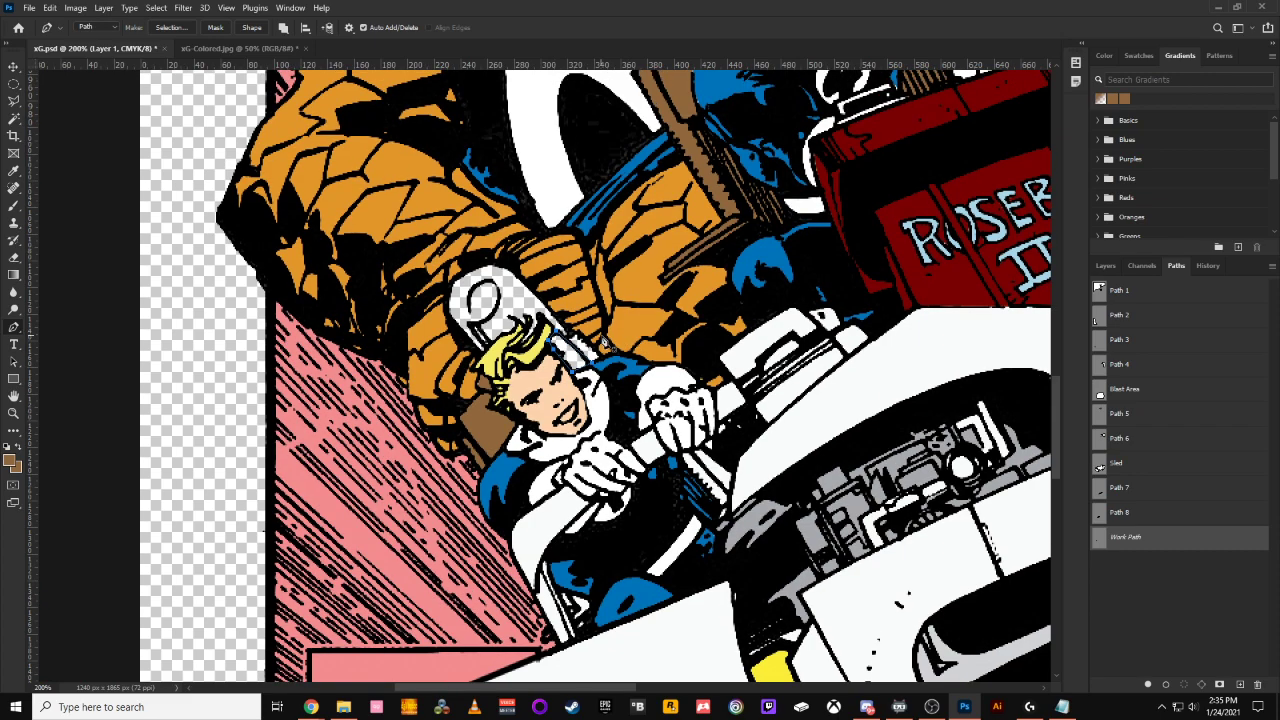
pyautogui.keyDown('ctrl'); pyautogui.click(1099, 541); pyautogui.keyUp('ctrl')
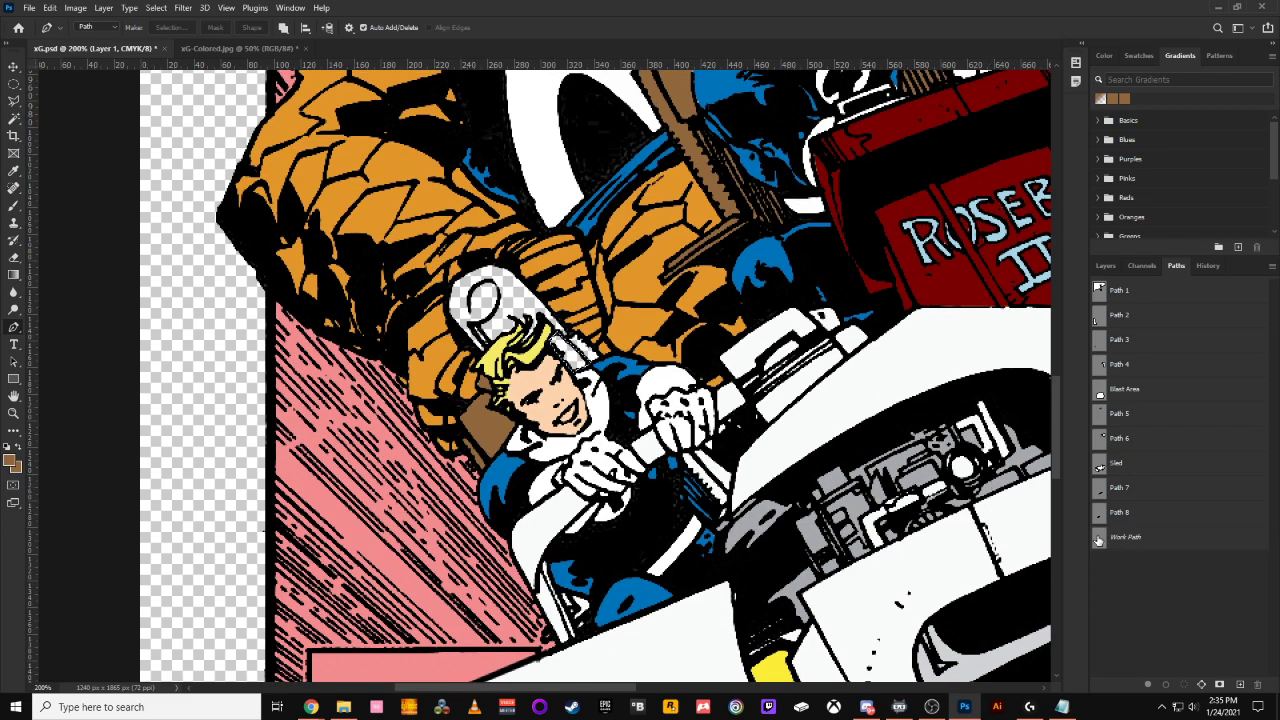
pyautogui.hotkey('alt', 'BackSpace')
pyautogui.hotkey('ctrl', 'd')
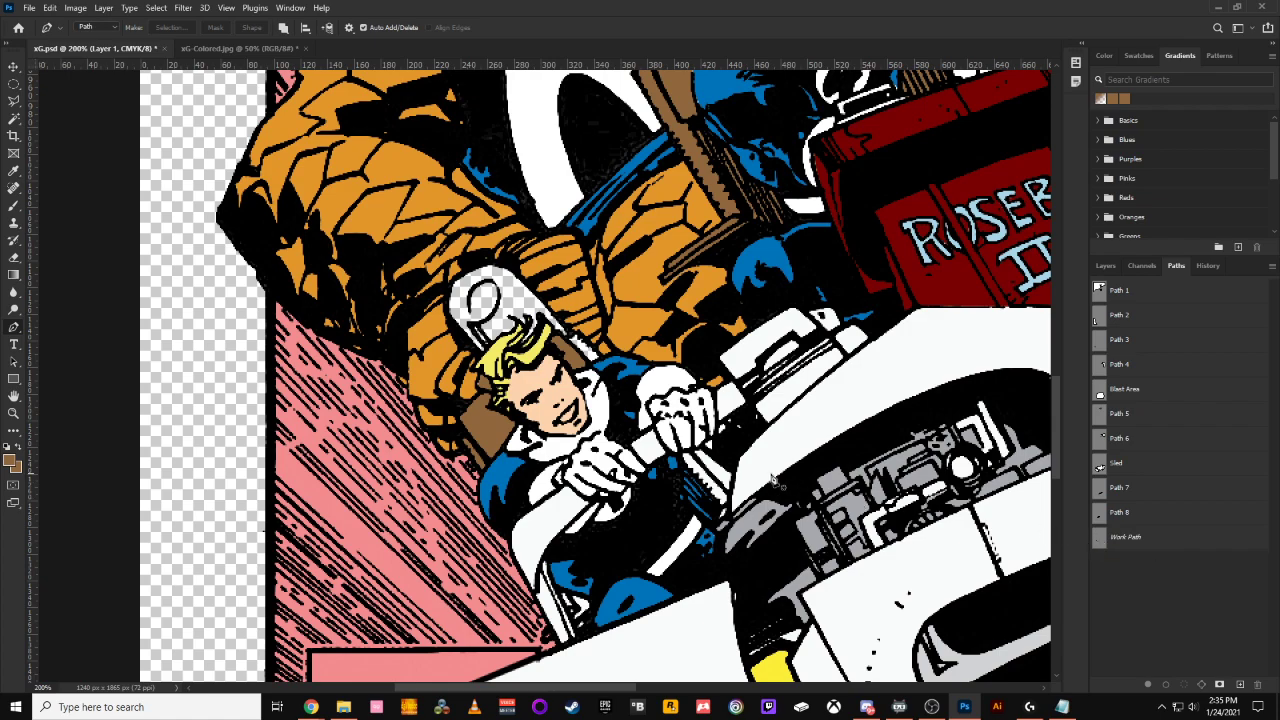
# Outline the remaining narrow seat strip behind the blond driver's collar with the Pen tool and fill it brown
pyautogui.click(574, 345)
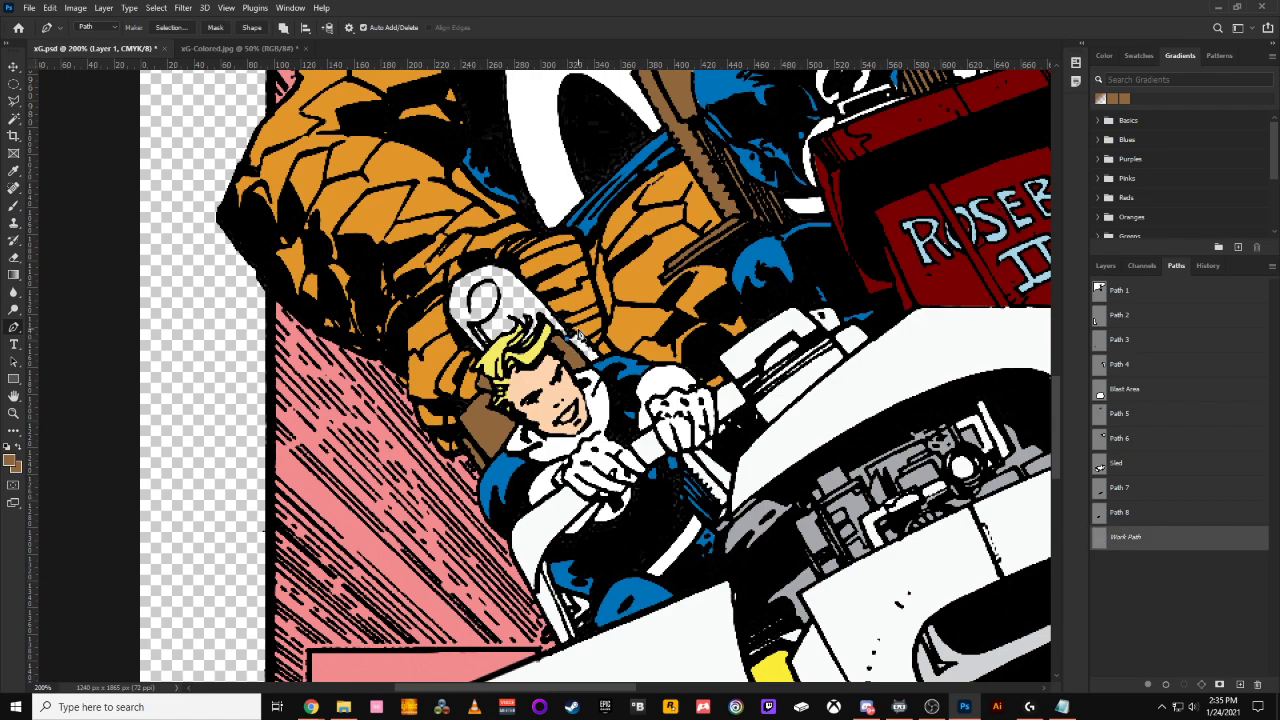
pyautogui.click(601, 359)
pyautogui.click(1100, 538)
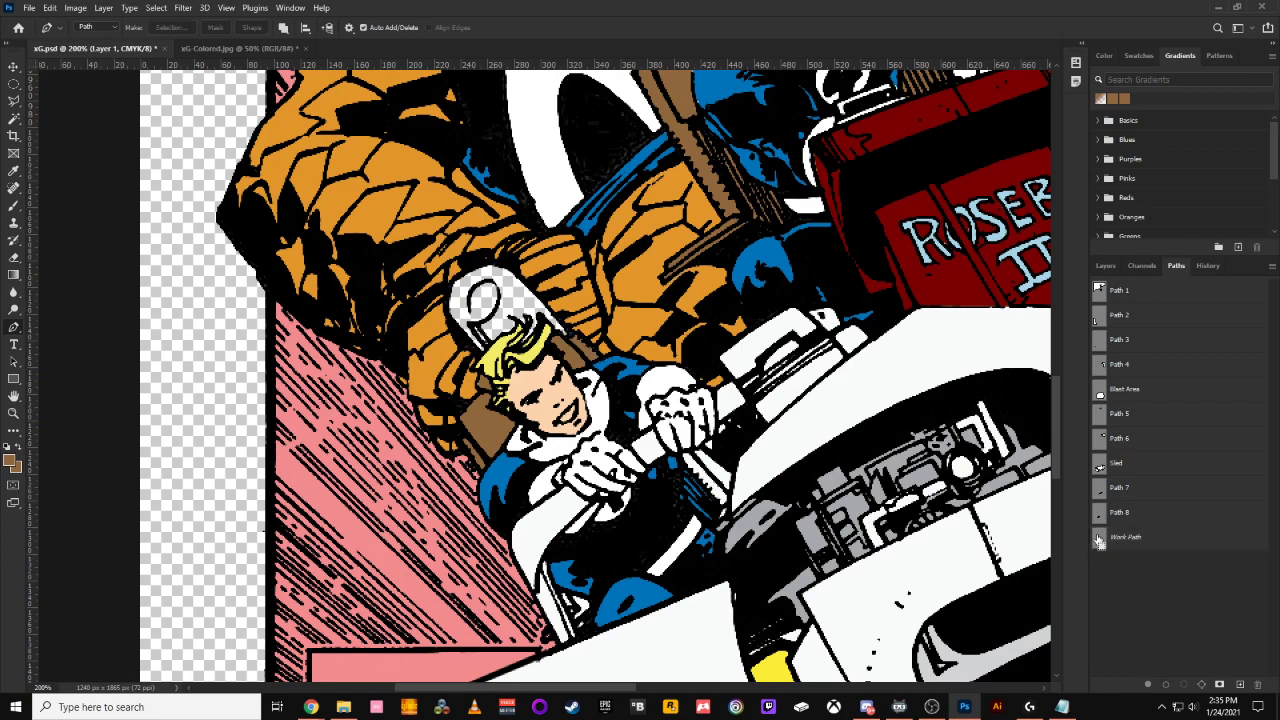
# Examine the whole cover and the figures on the sled for areas that still lack flat colour
pyautogui.hotkey('ctrl', '-')
pyautogui.hotkey('ctrl', '-')
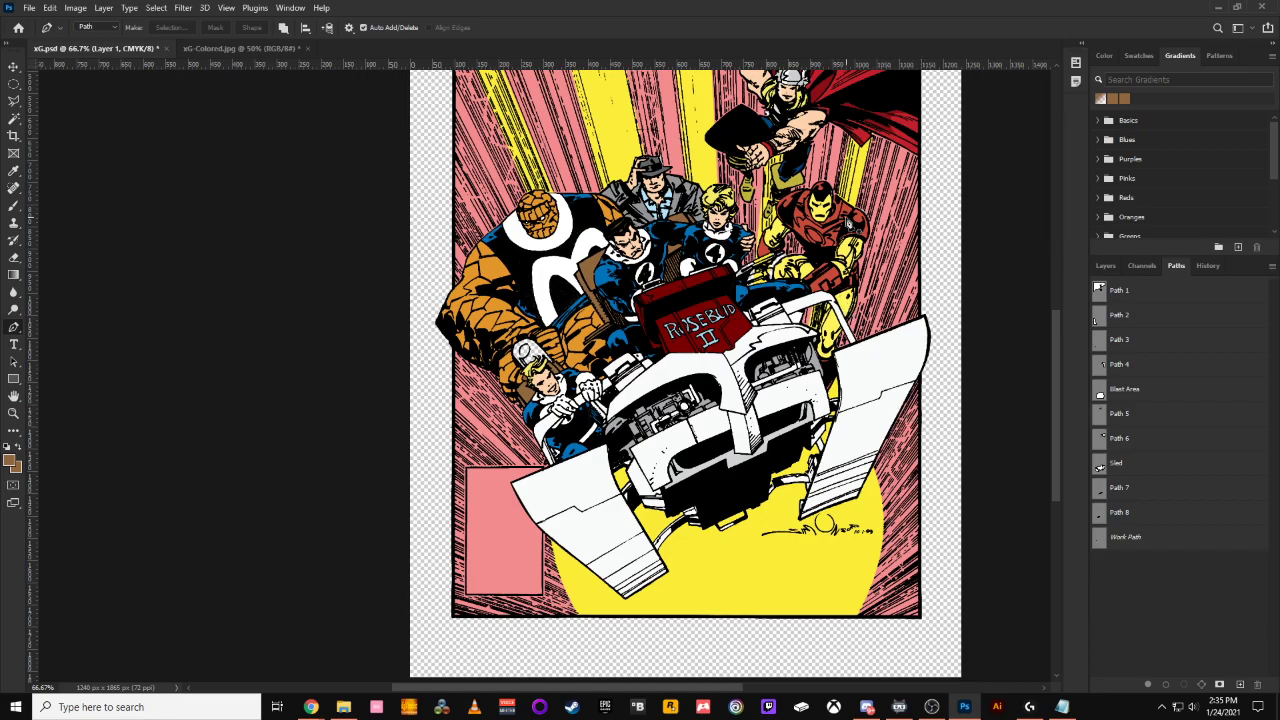
pyautogui.press('super+s')
pyautogui.press('Escape')
pyautogui.moveTo(868, 214); pyautogui.dragTo(659, 433)
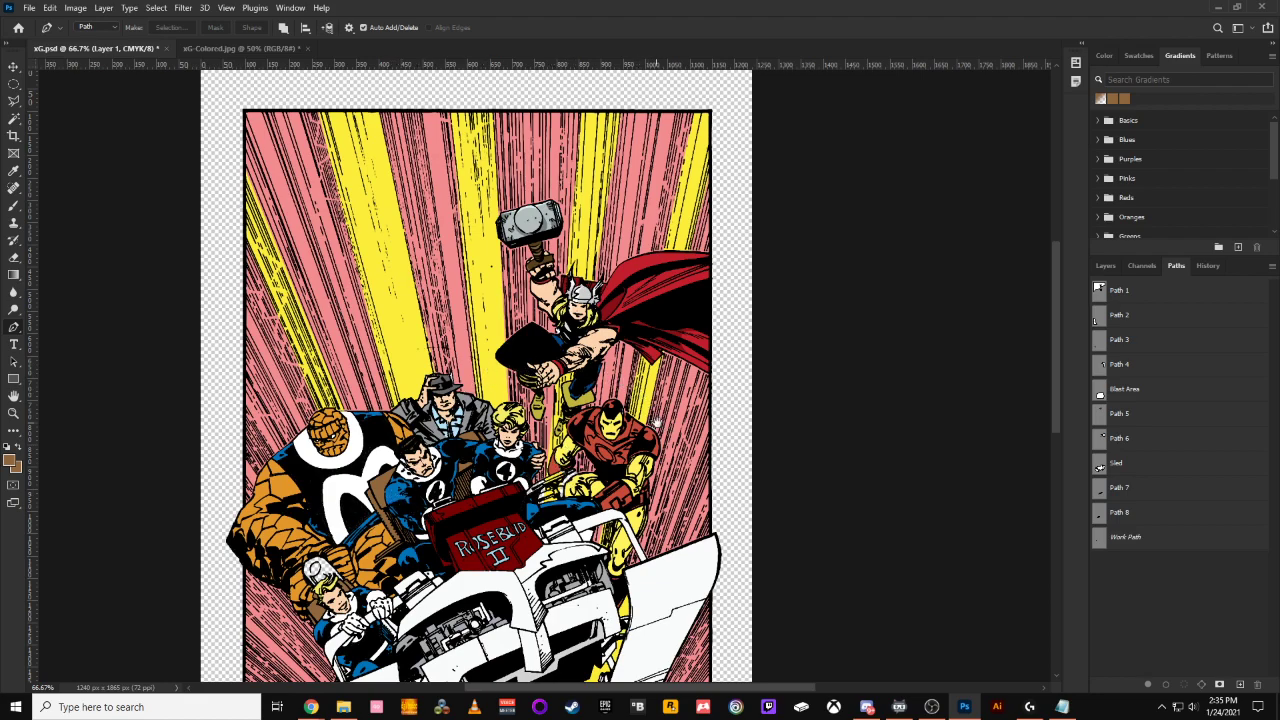
pyautogui.moveTo(657, 424); pyautogui.dragTo(652, 256)
pyautogui.moveTo(381, 374); pyautogui.dragTo(566, 572)
pyautogui.hotkey('ctrl', '+')
pyautogui.hotkey('ctrl', '+')
pyautogui.scroll(-6, 490, 508)
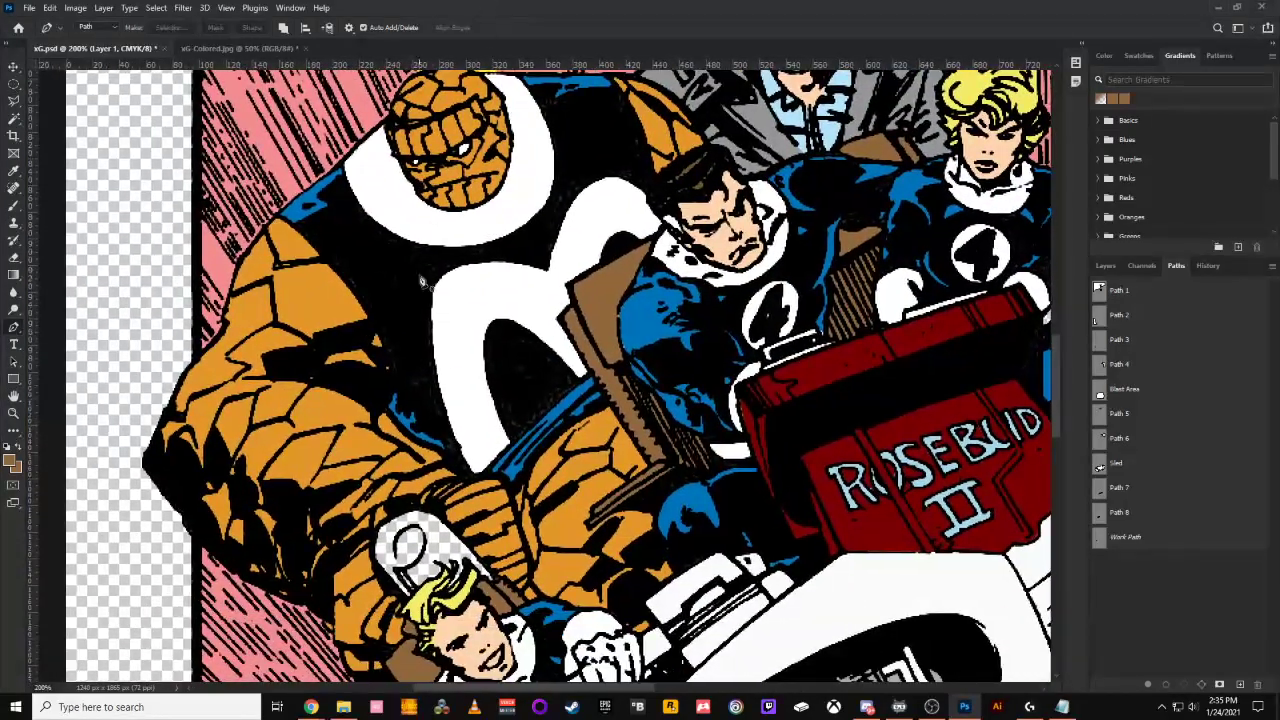
# Trace the small oval on the headrest above the blond driver's head with the Pen tool, redoing the misplaced curve points
pyautogui.click(398, 556)
pyautogui.moveTo(428, 542); pyautogui.dragTo(466, 568)
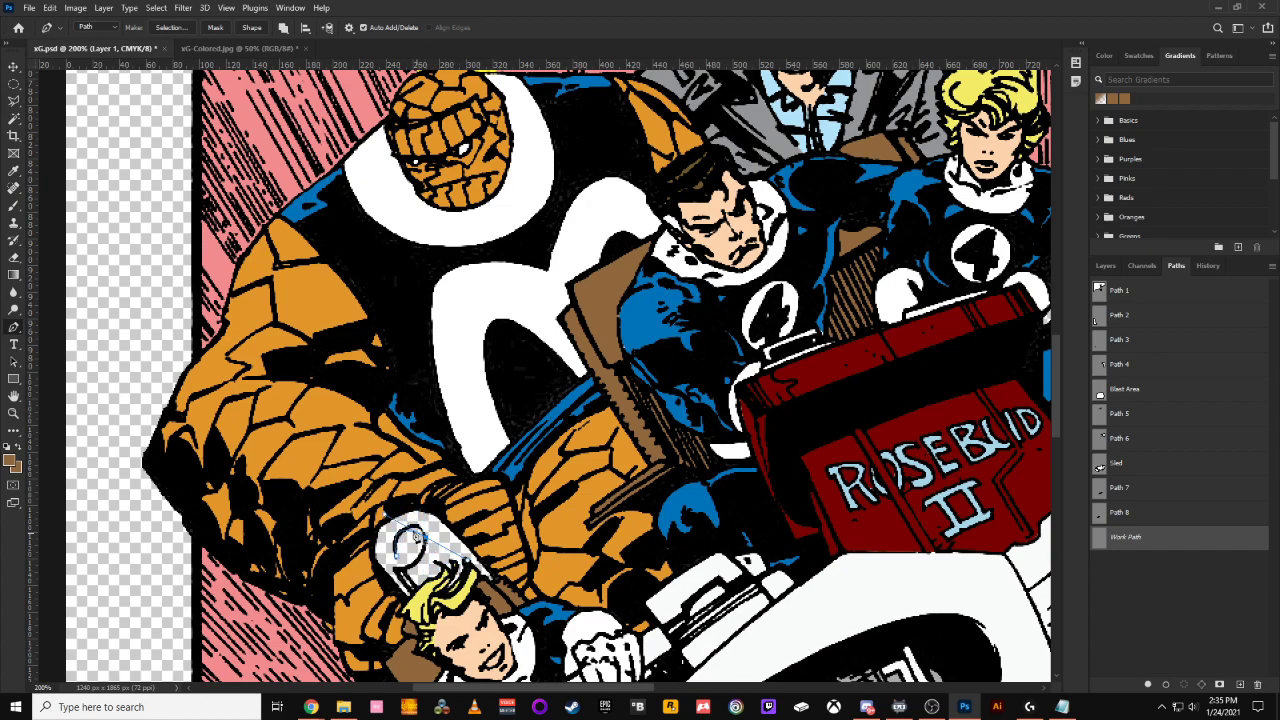
pyautogui.click(420, 535)
pyautogui.hotkey('ctrl', 'z')
pyautogui.hotkey('ctrl', 'z')
pyautogui.moveTo(414, 533); pyautogui.dragTo(422, 531)
pyautogui.moveTo(388, 516); pyautogui.dragTo(394, 522)
pyautogui.hotkey('ctrl', '-')
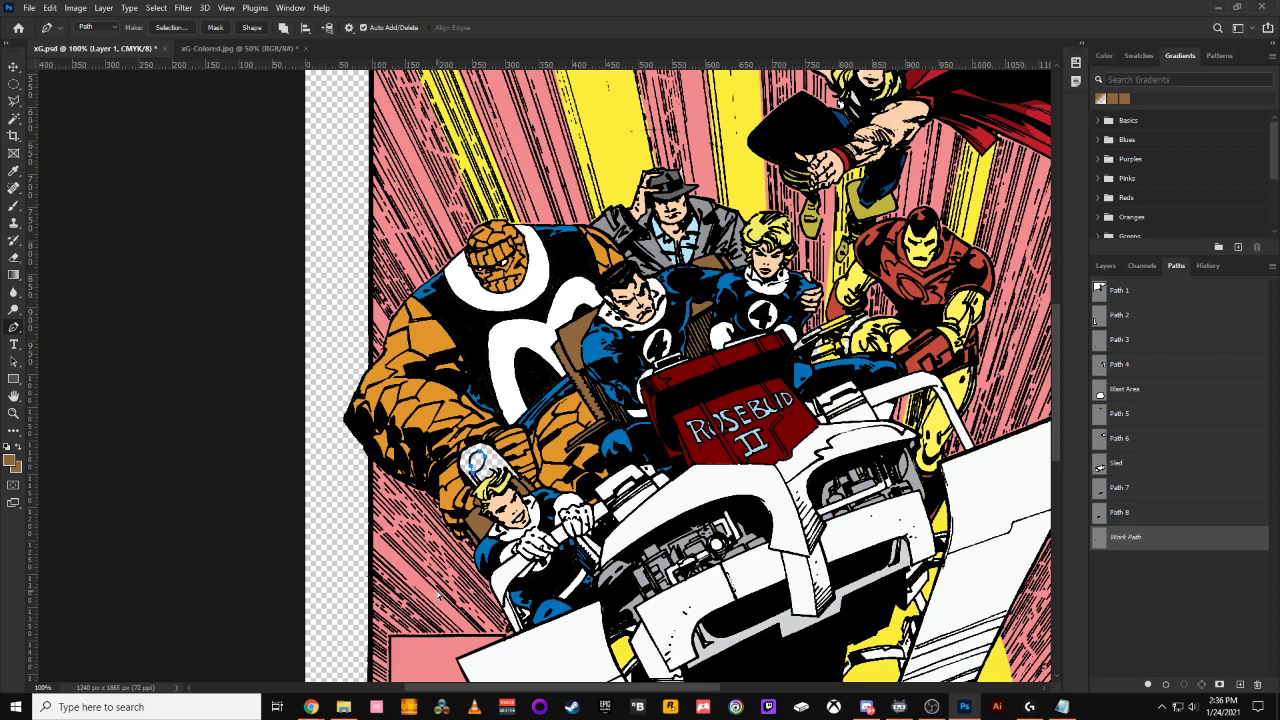
pyautogui.scroll(4, 437, 595)
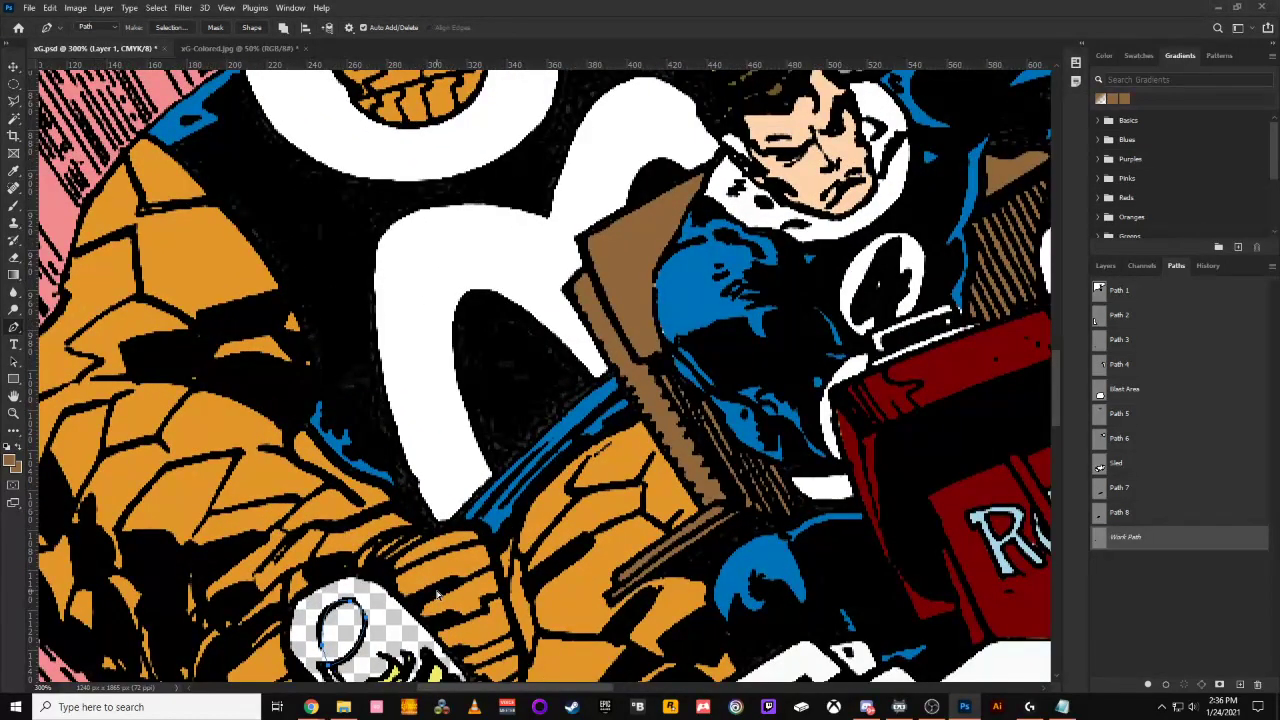
pyautogui.scroll(-2, 437, 595)
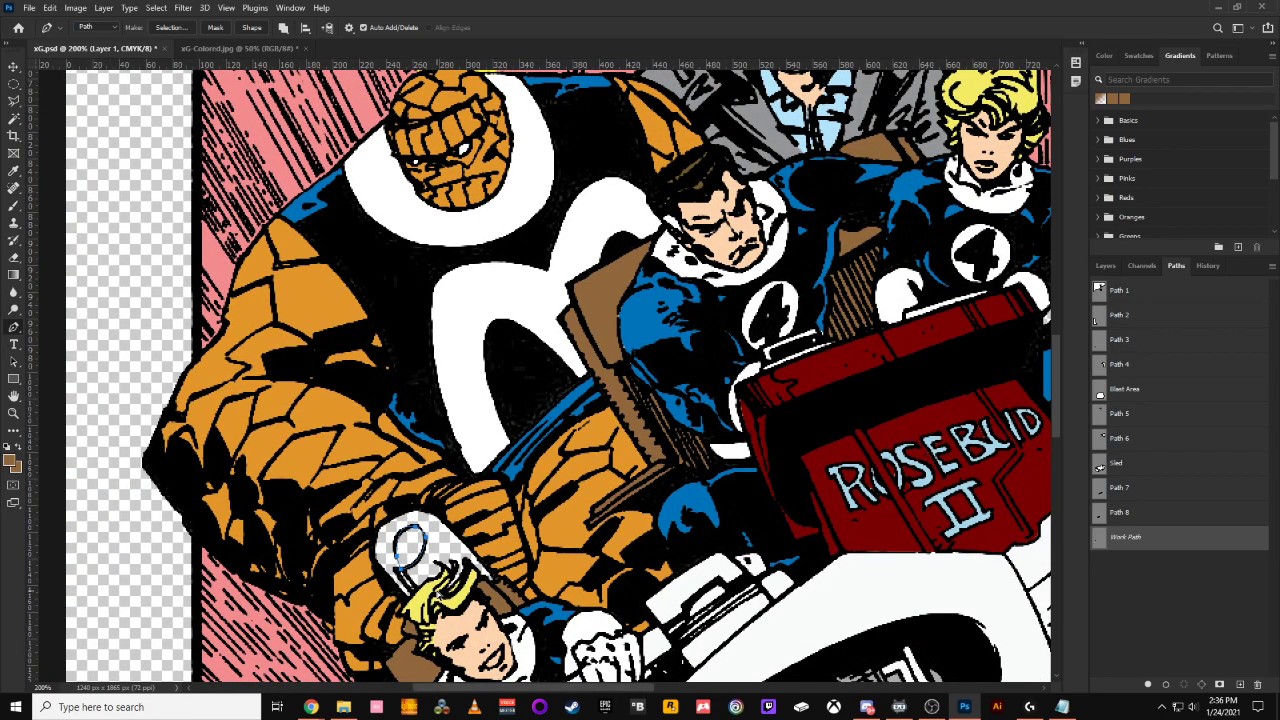
pyautogui.scroll(-2, 437, 595)
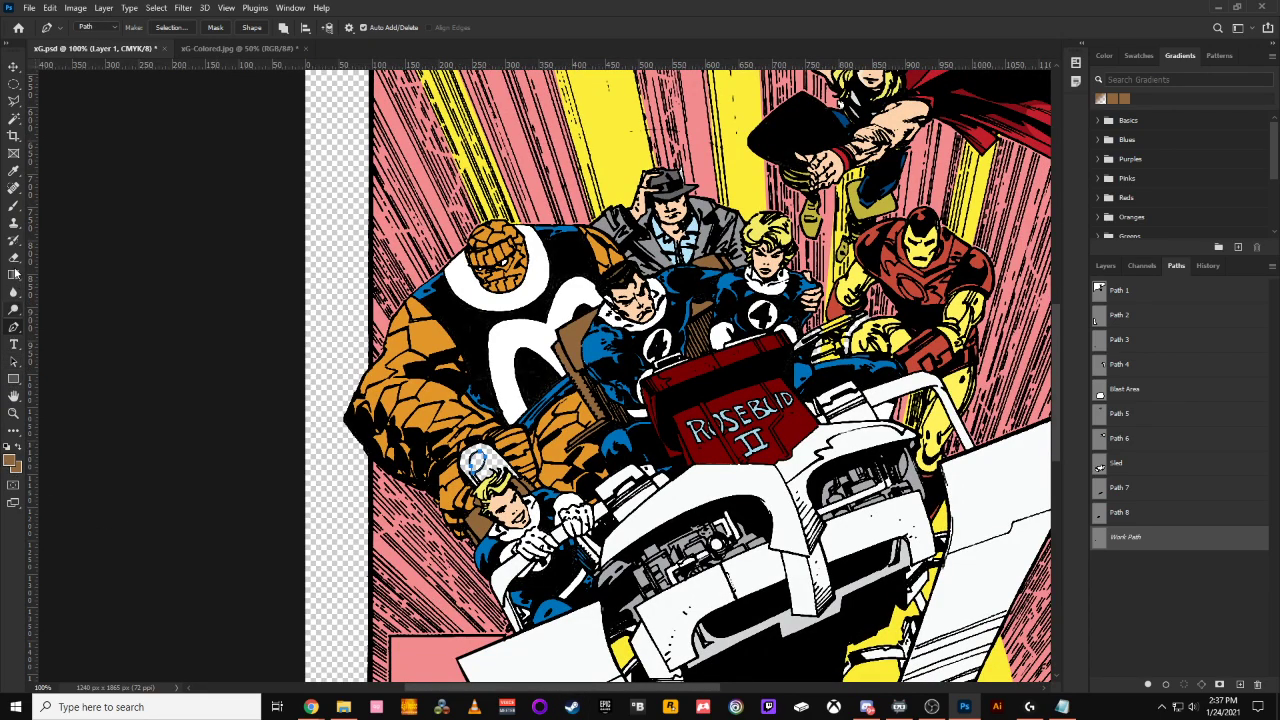
# Sample the grey from the sled's front, load the oval path as a selection, fill it grey, and deselect
pyautogui.click(14, 170)
pyautogui.click(751, 606)
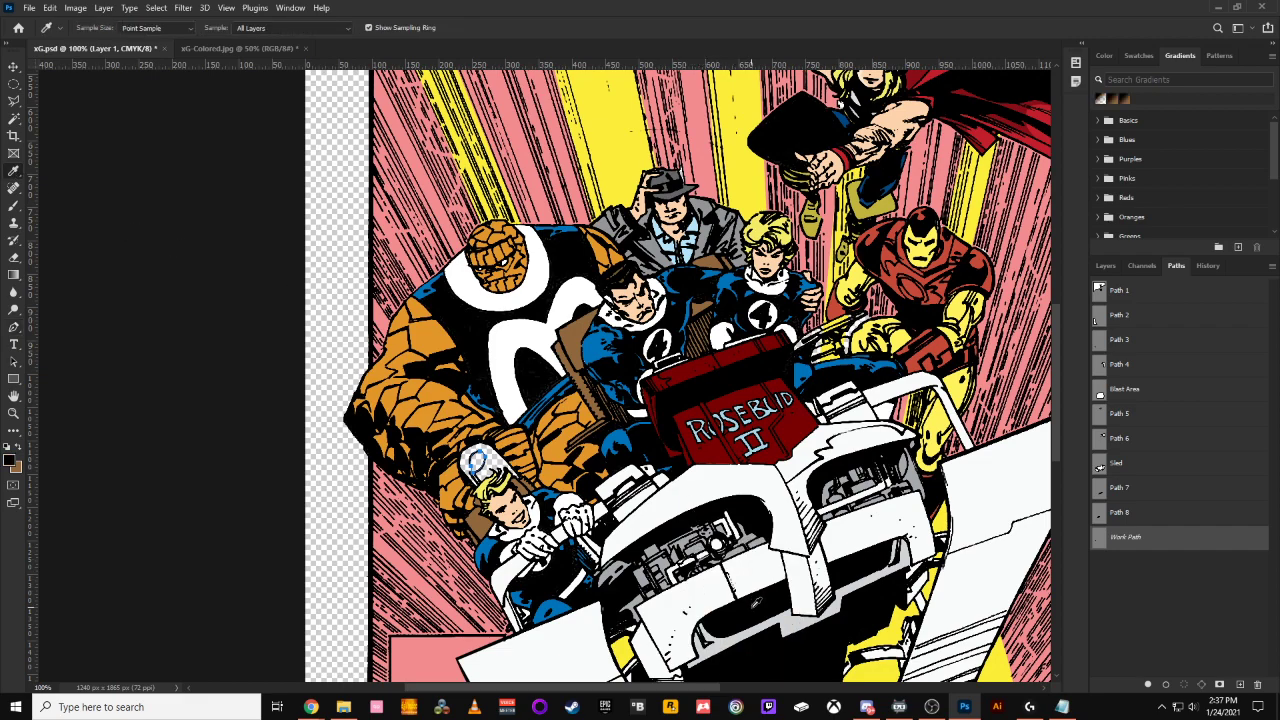
pyautogui.click(699, 547)
pyautogui.click(1101, 545)
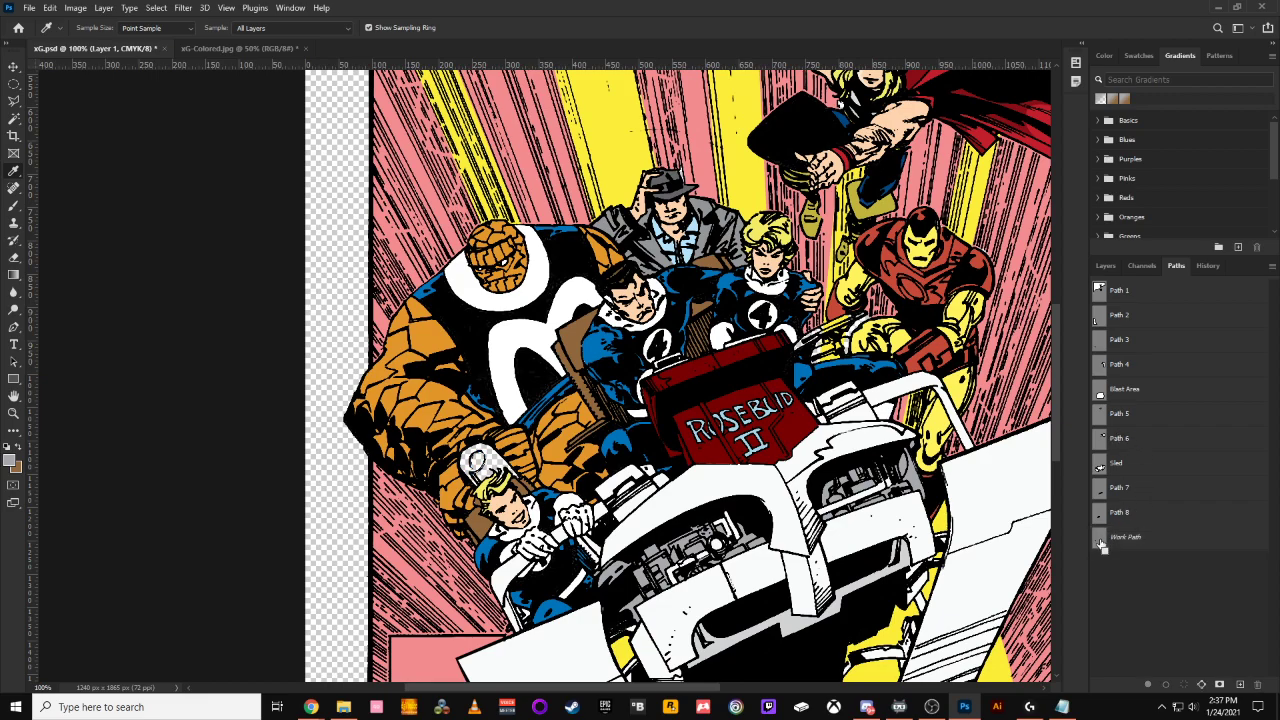
pyautogui.hotkey('alt', 'BackSpace')
pyautogui.hotkey('ctrl', 'd')
# Trace the outer outline of the headrest around the grey oval with the Pen tool
pyautogui.hotkey('ctrl', '+')
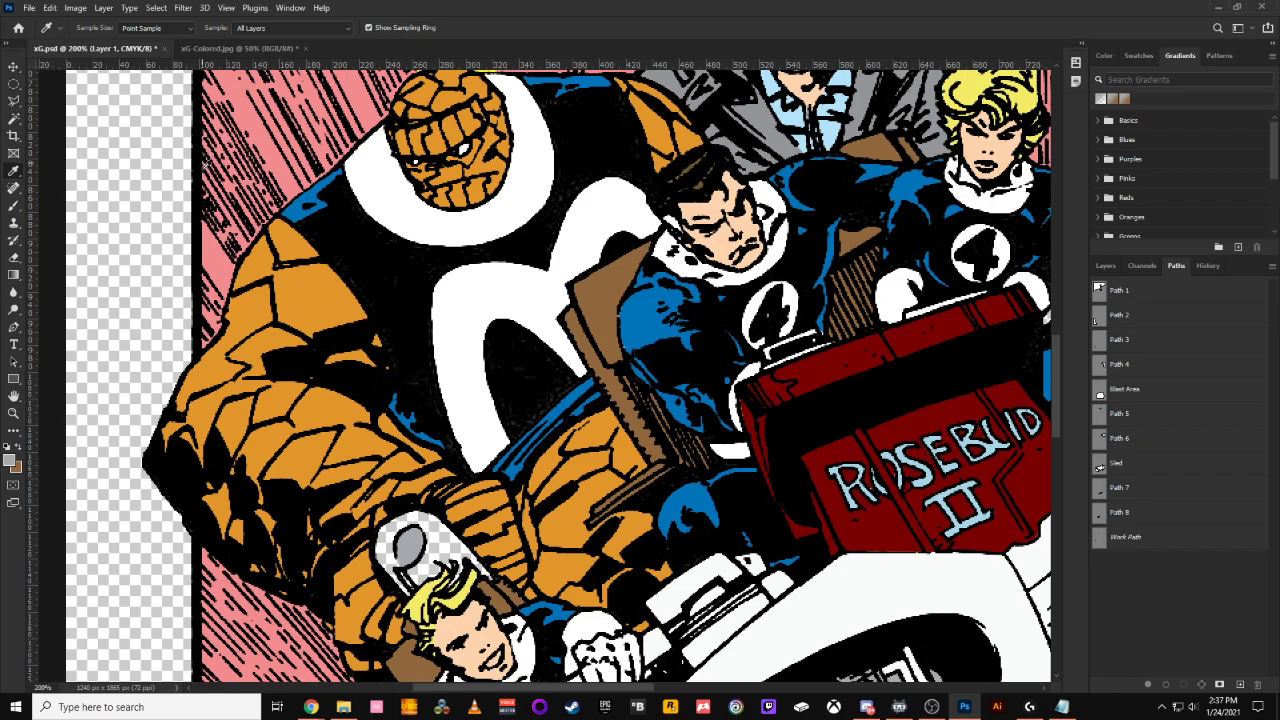
pyautogui.click(14, 330)
pyautogui.click(398, 512)
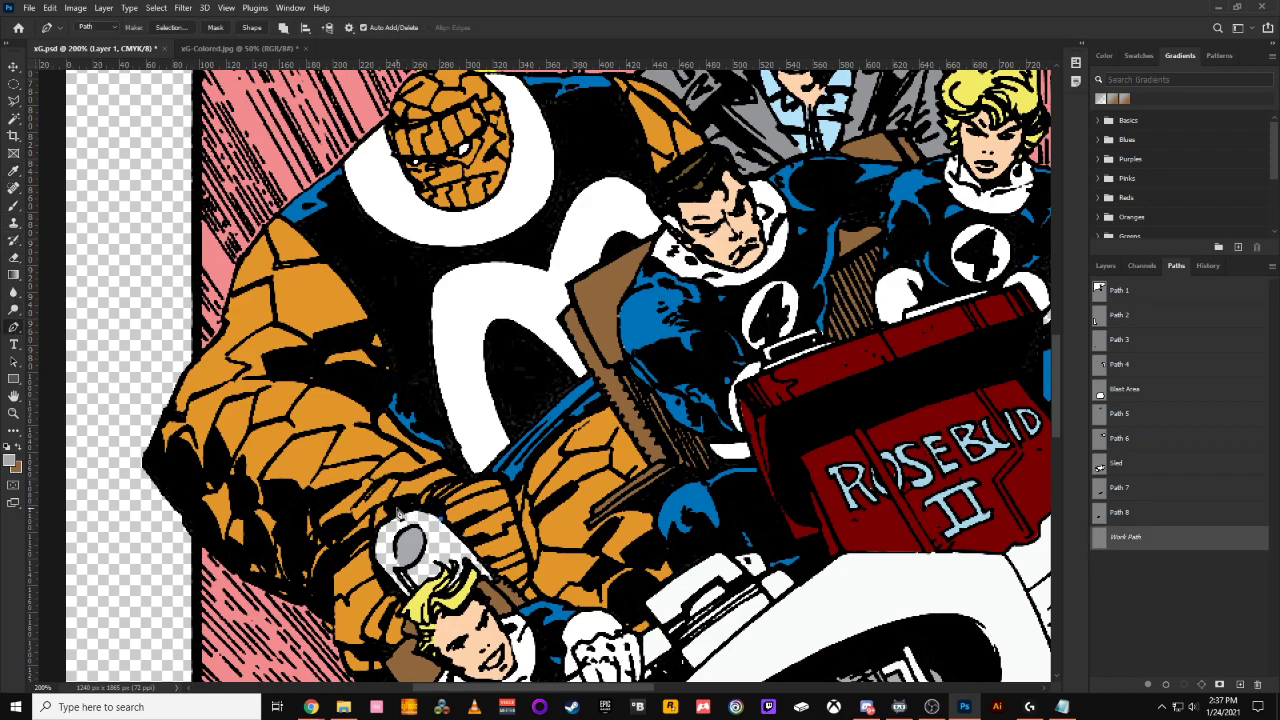
pyautogui.moveTo(414, 510); pyautogui.dragTo(402, 517)
pyautogui.moveTo(377, 527); pyautogui.dragTo(385, 577)
pyautogui.click(402, 598)
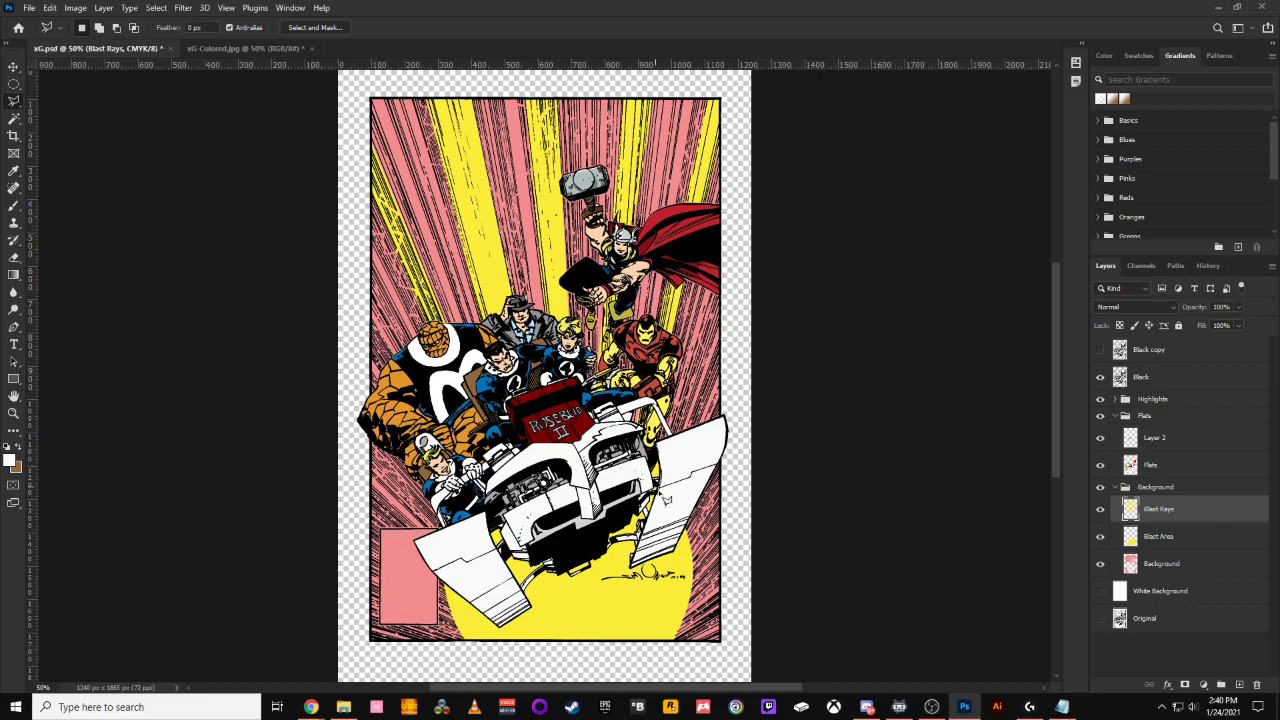
pyautogui.hotkey('ctrl', '+')
pyautogui.moveTo(790, 622); pyautogui.dragTo(637, 467)
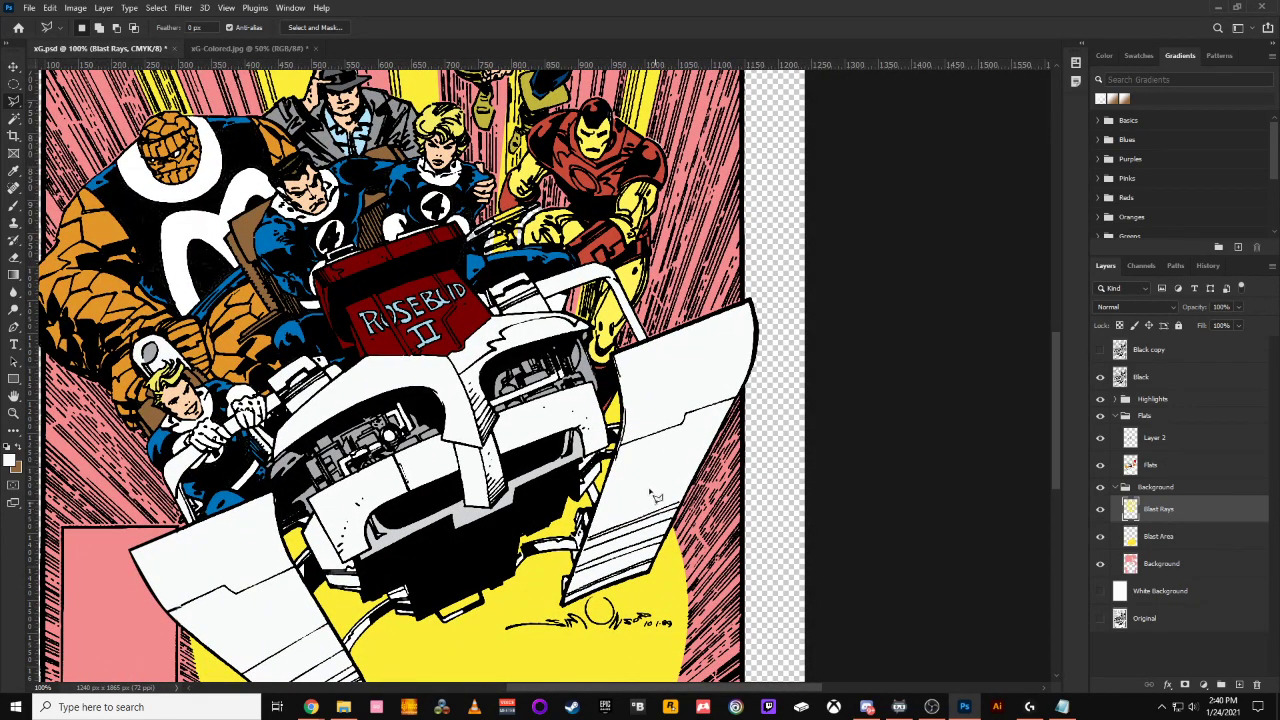
pyautogui.hotkey('ctrl', '+')
pyautogui.press('p')
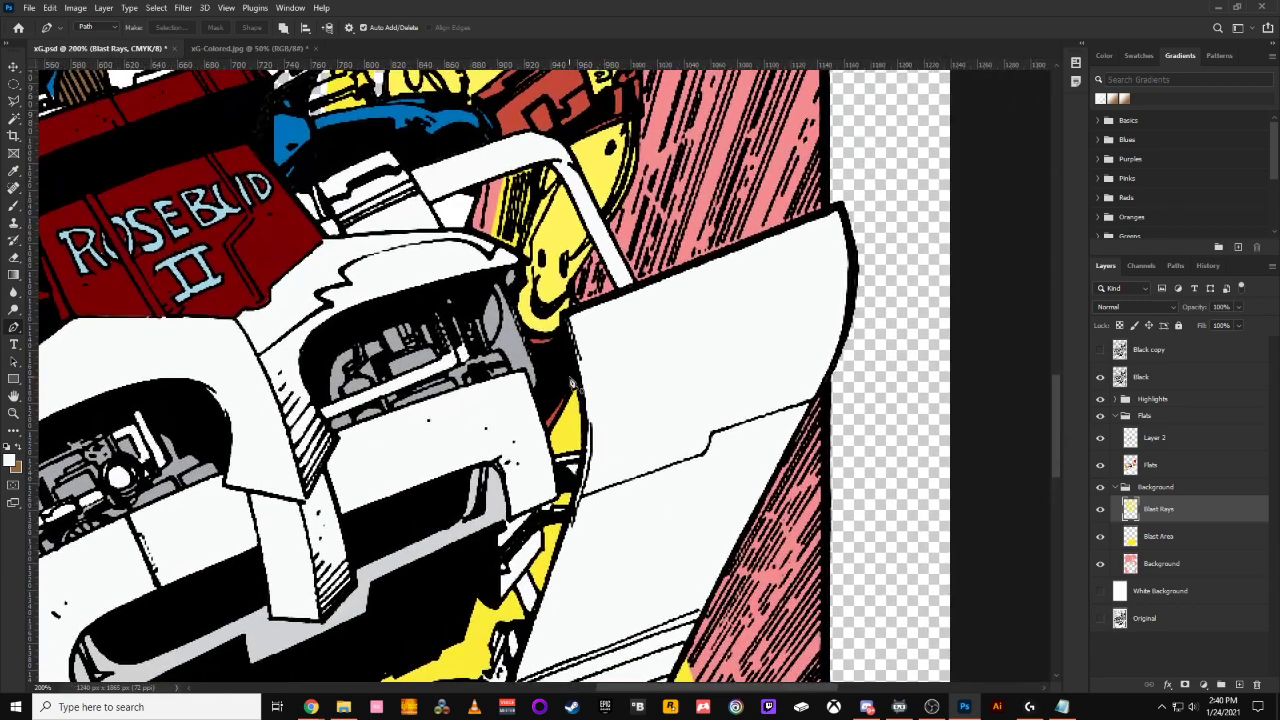
pyautogui.click(575, 373)
pyautogui.click(585, 450)
# Make the Blast Area layer active and bring the whole cover into view
pyautogui.click(1172, 266)
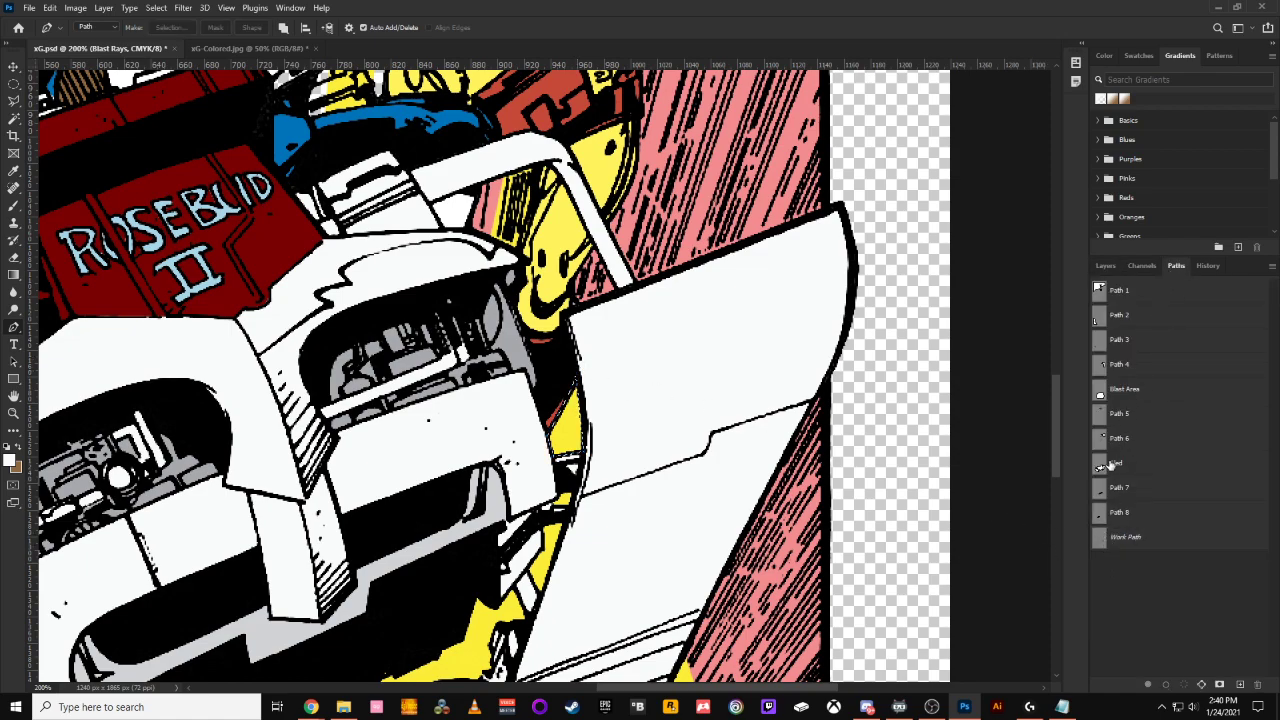
pyautogui.click(1105, 267)
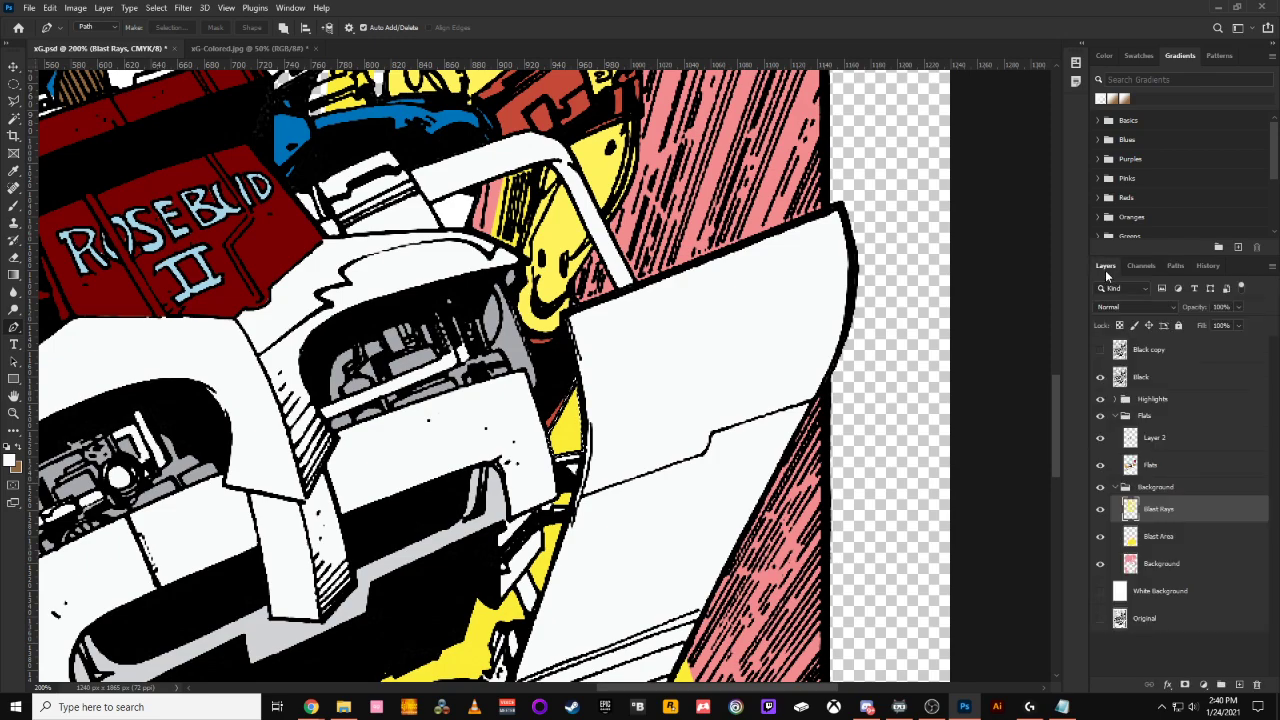
pyautogui.click(1131, 544)
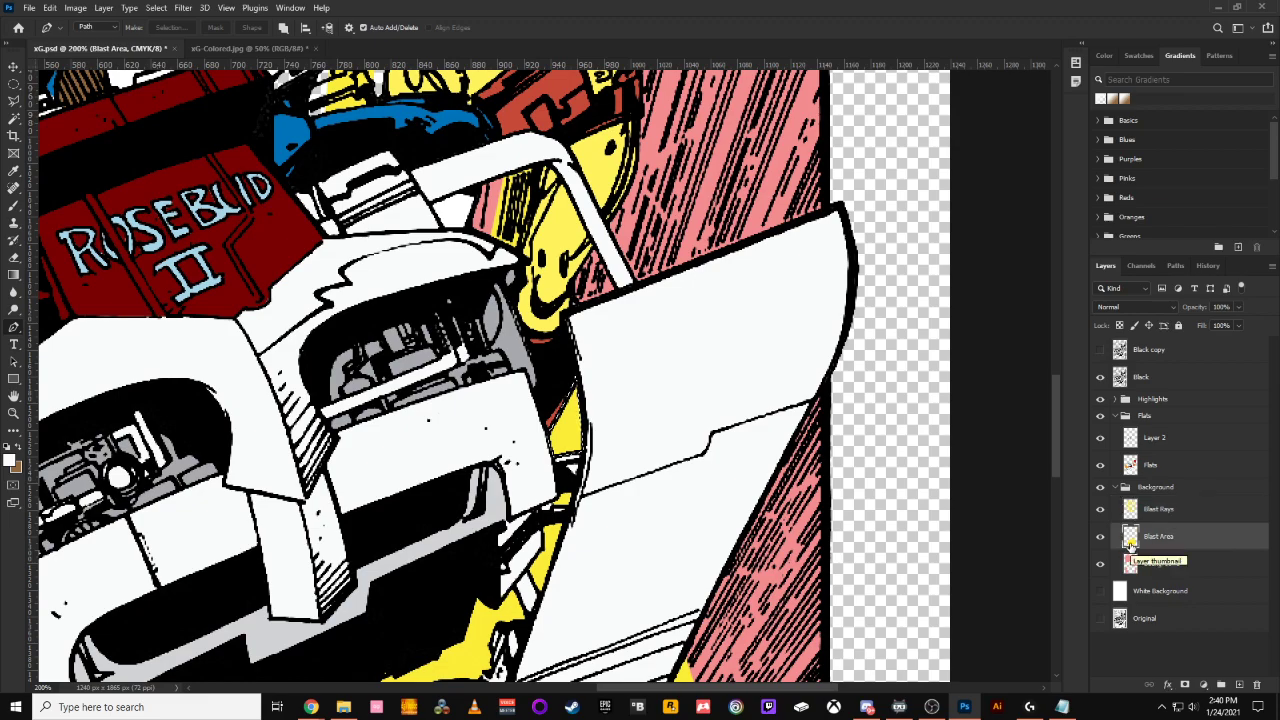
pyautogui.press('Home')
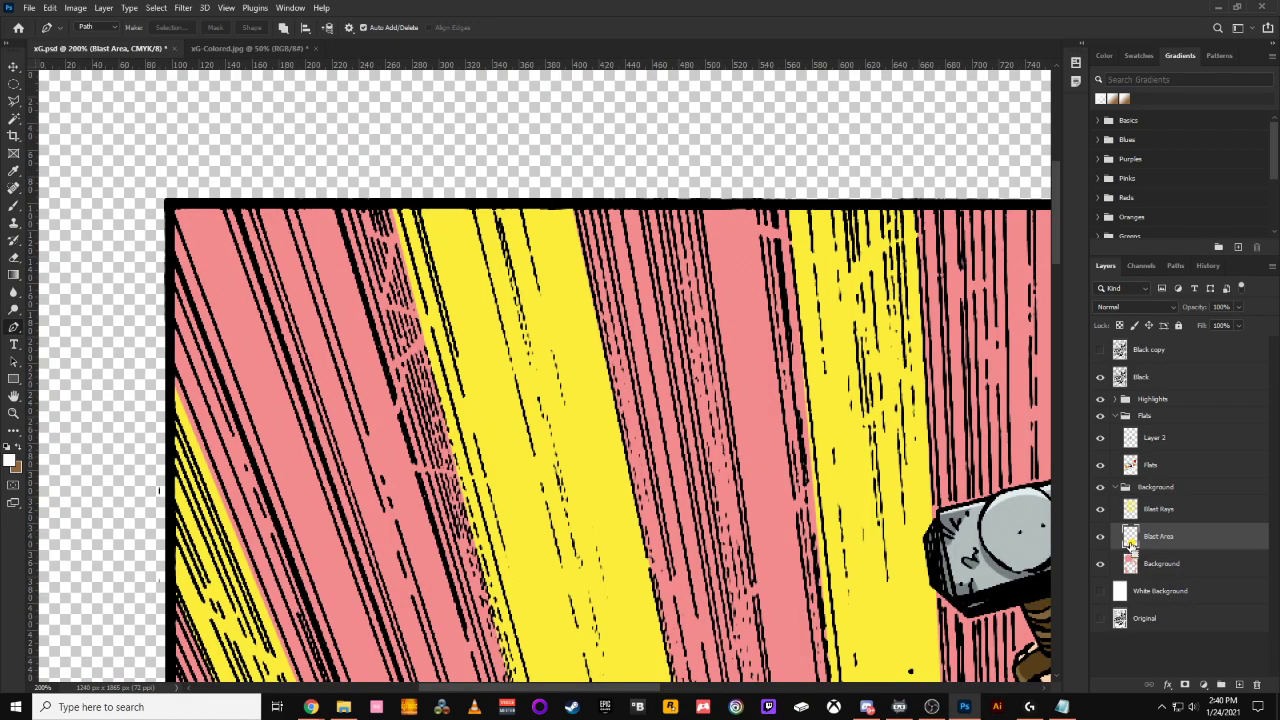
pyautogui.hotkey('ctrl', '0')
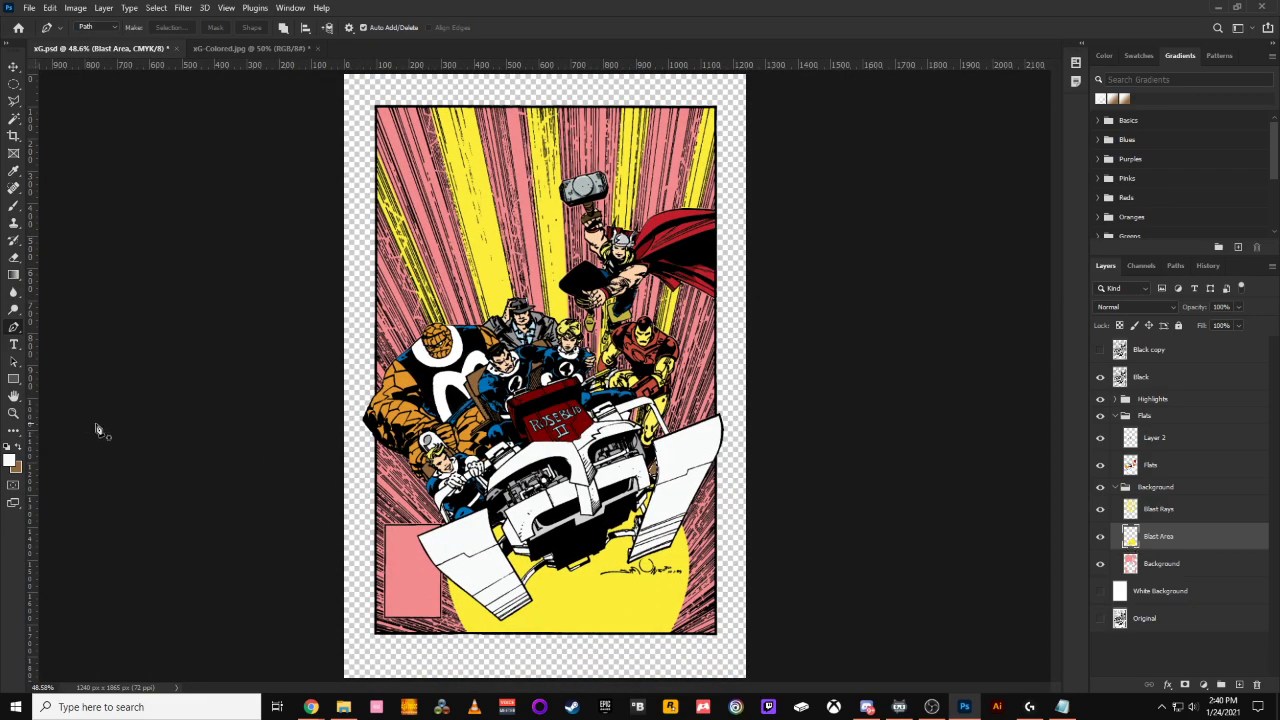
# Sample the pink from the background and look over the cover for rays that still need colour
pyautogui.click(16, 172)
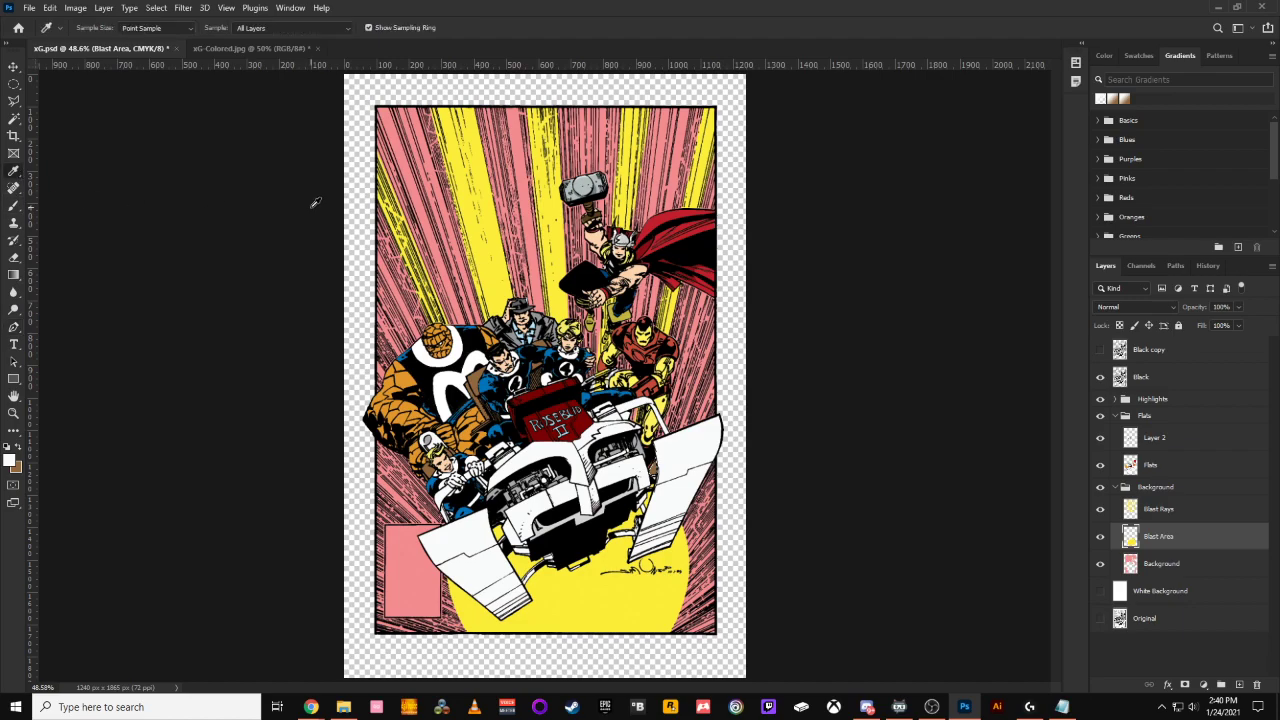
pyautogui.click(457, 228)
pyautogui.hotkey('ctrl', '=')
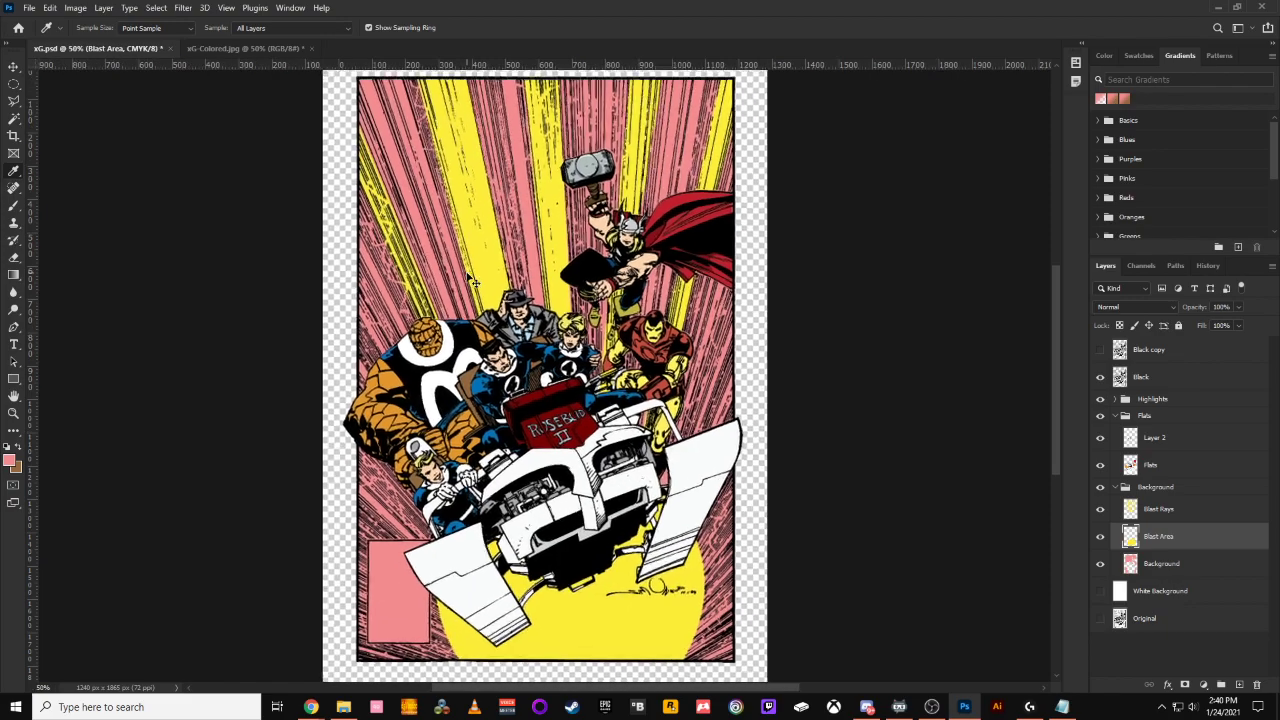
pyautogui.hotkey('ctrl', '=')
pyautogui.hotkey('ctrl', '=')
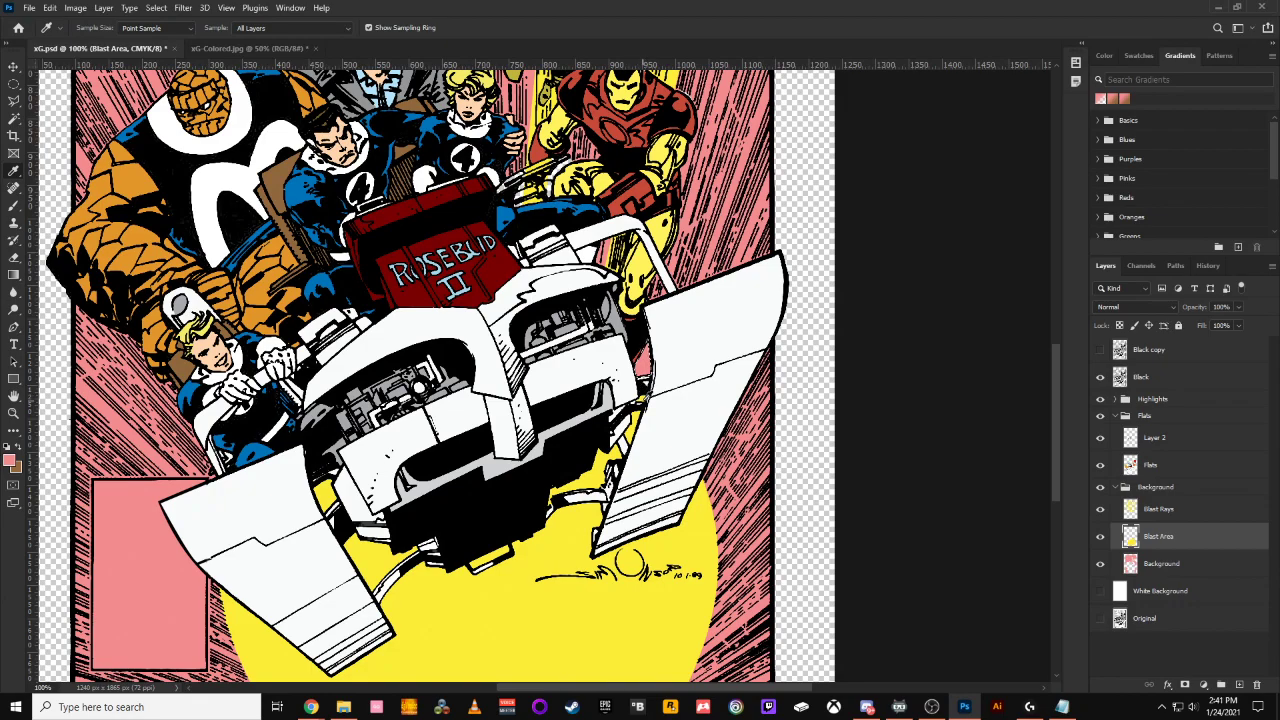
pyautogui.hotkey('ctrl', '-')
pyautogui.hotkey('ctrl', '-')
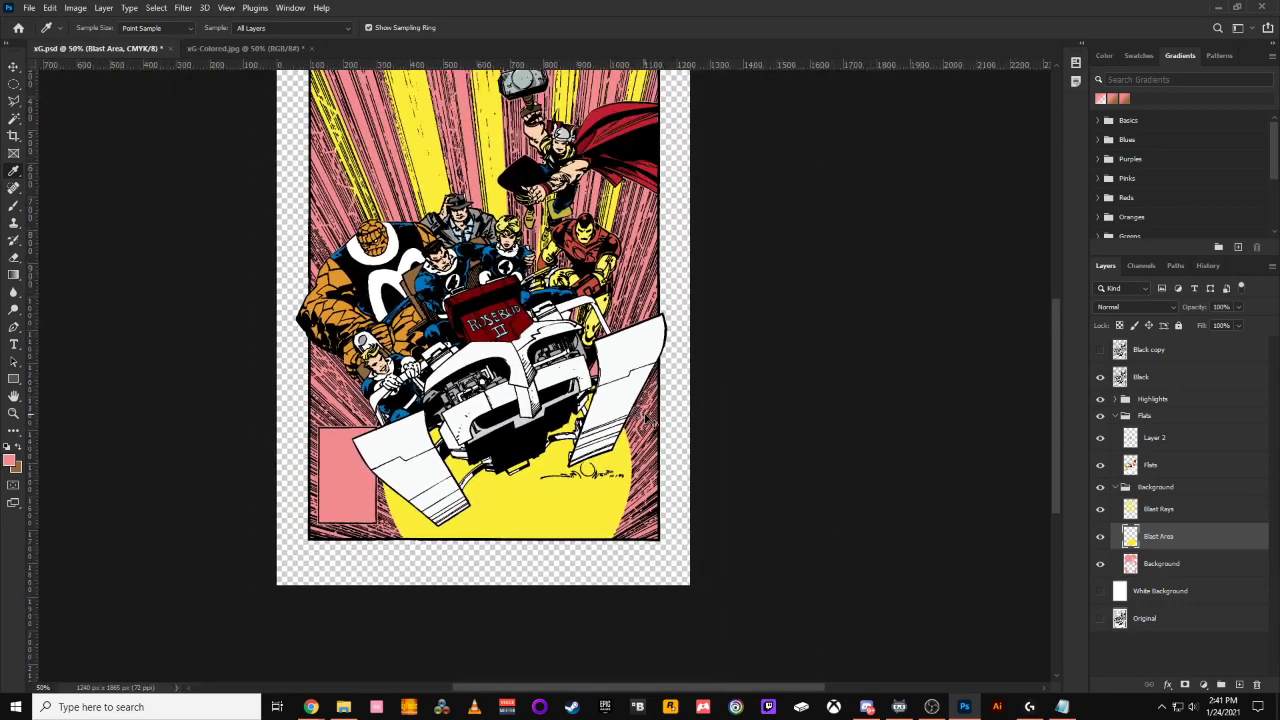
pyautogui.moveTo(965, 350); pyautogui.dragTo(907, 464)
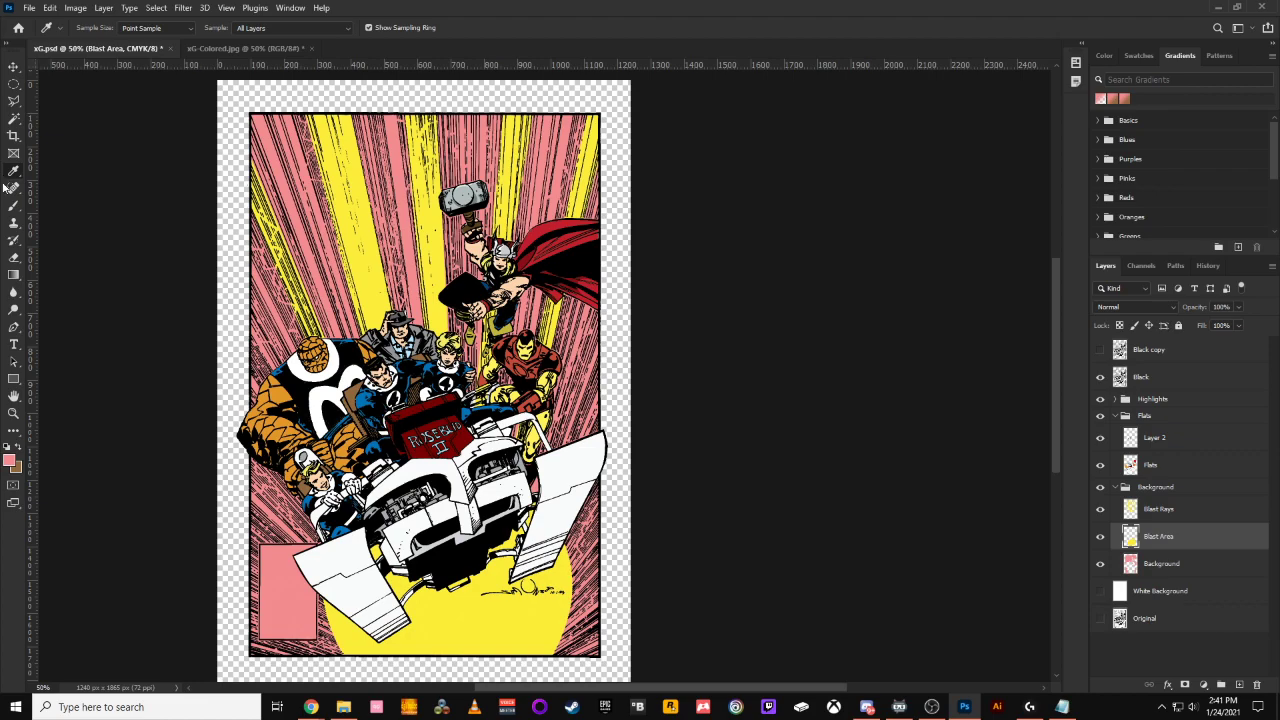
# Trace a narrow ray running from the cover's left border down to the Thing's shoulder with the Pen tool
pyautogui.click(12, 328)
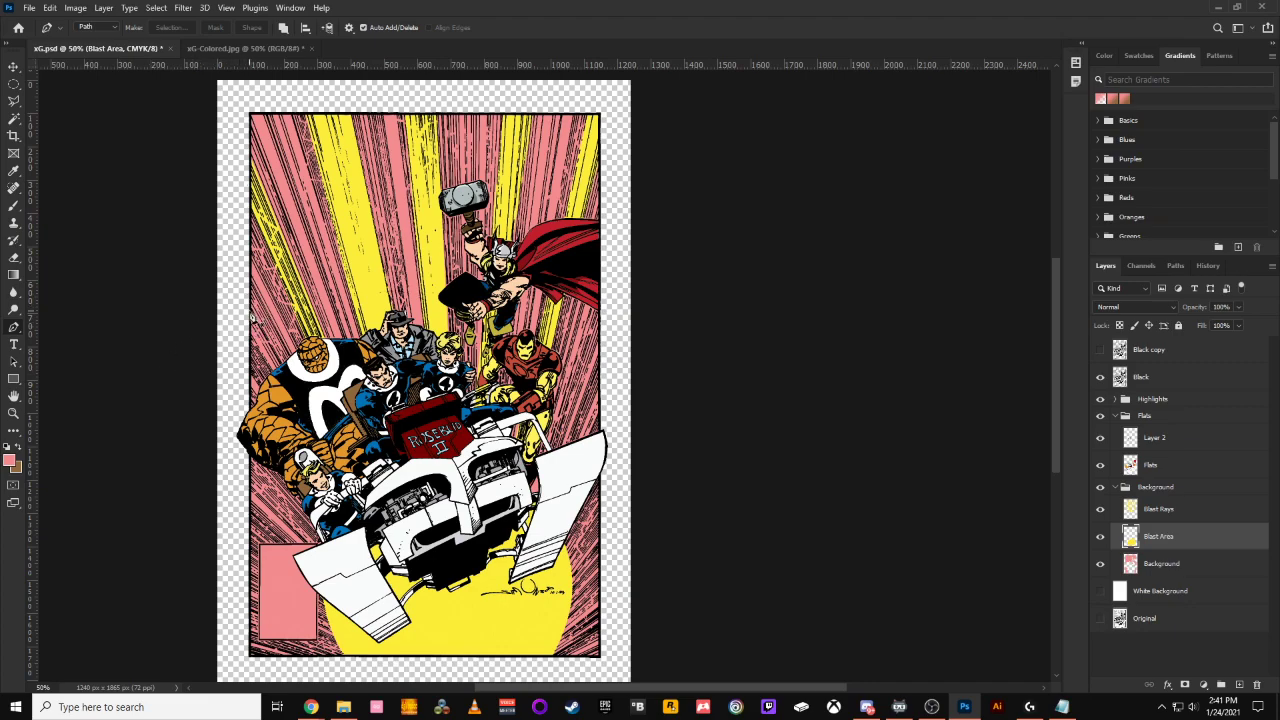
pyautogui.click(252, 314)
pyautogui.hotkey('ctrl', '+')
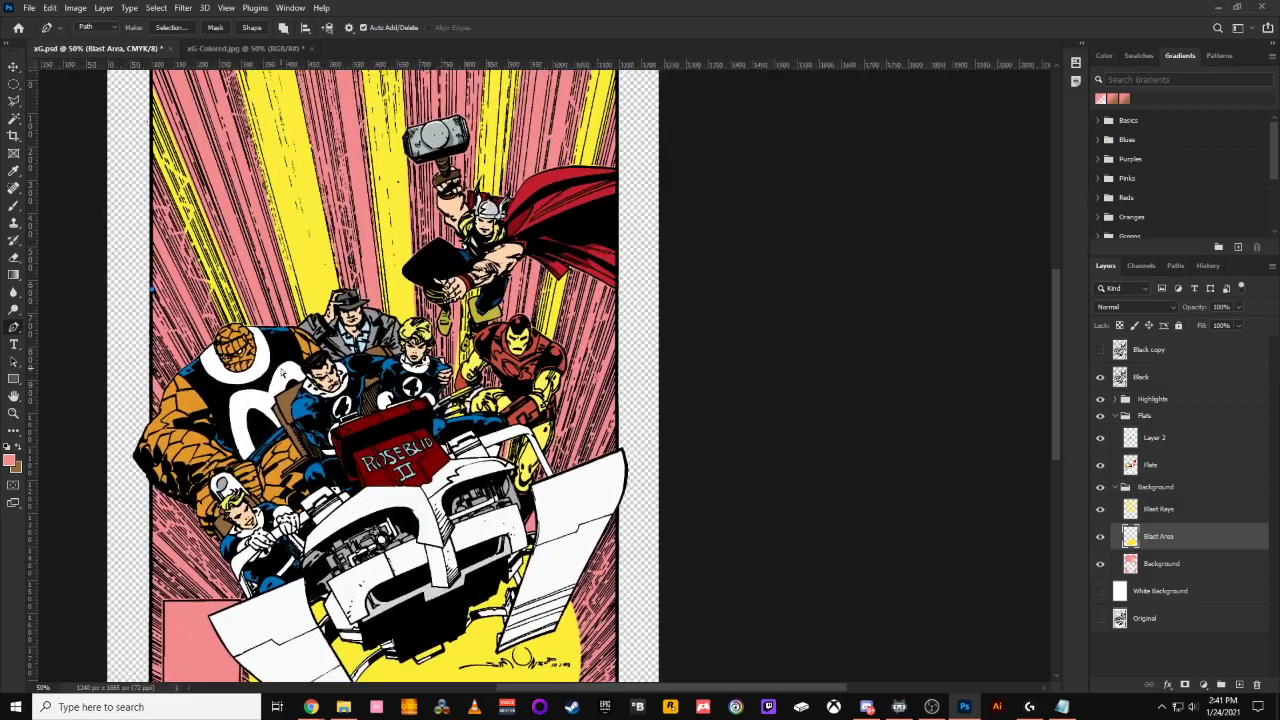
pyautogui.hotkey('ctrl', '+')
pyautogui.moveTo(281, 369); pyautogui.dragTo(579, 409)
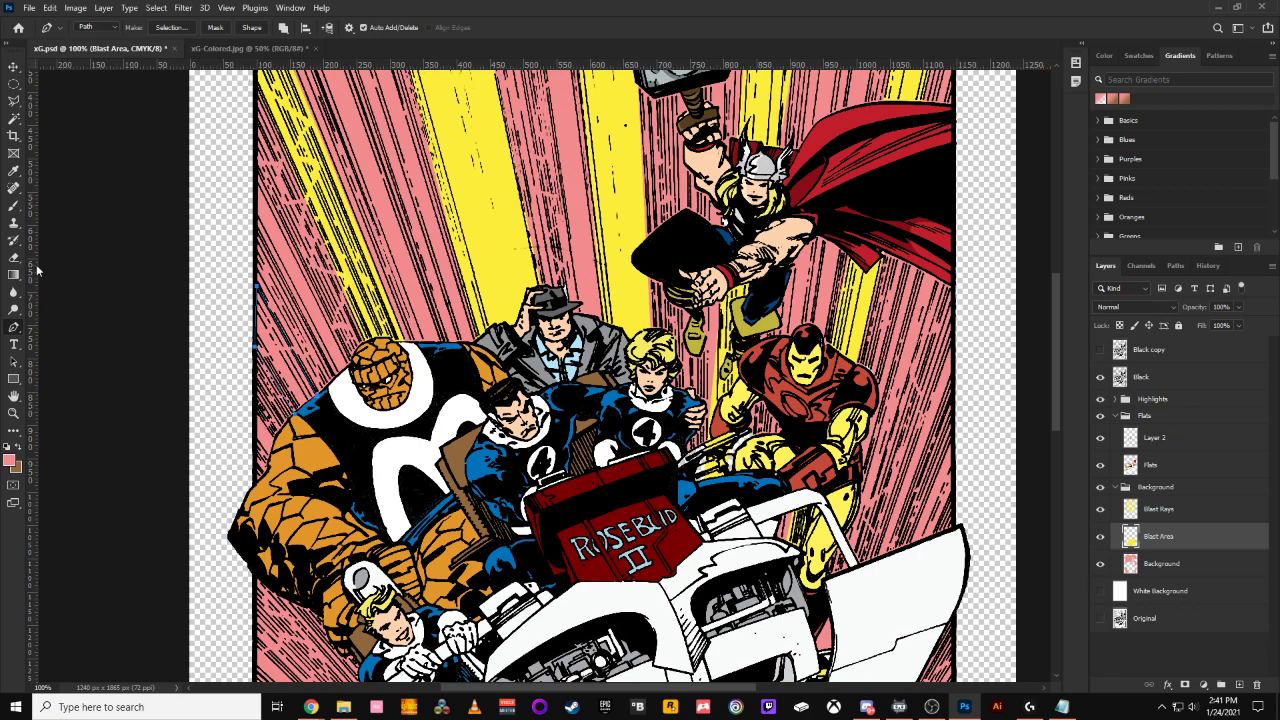
# Sample the yellow from an existing ray, load the traced path as a selection, fill it yellow, and deselect
pyautogui.click(18, 170)
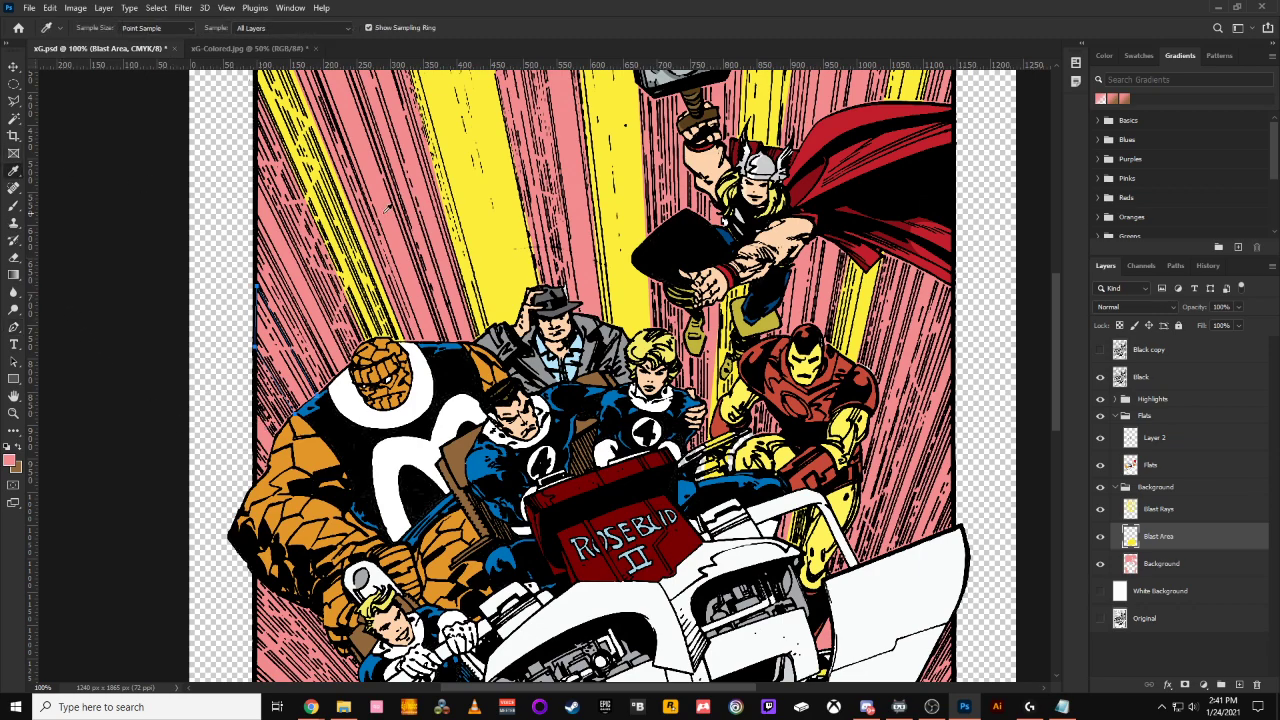
pyautogui.click(486, 200)
pyautogui.click(1175, 265)
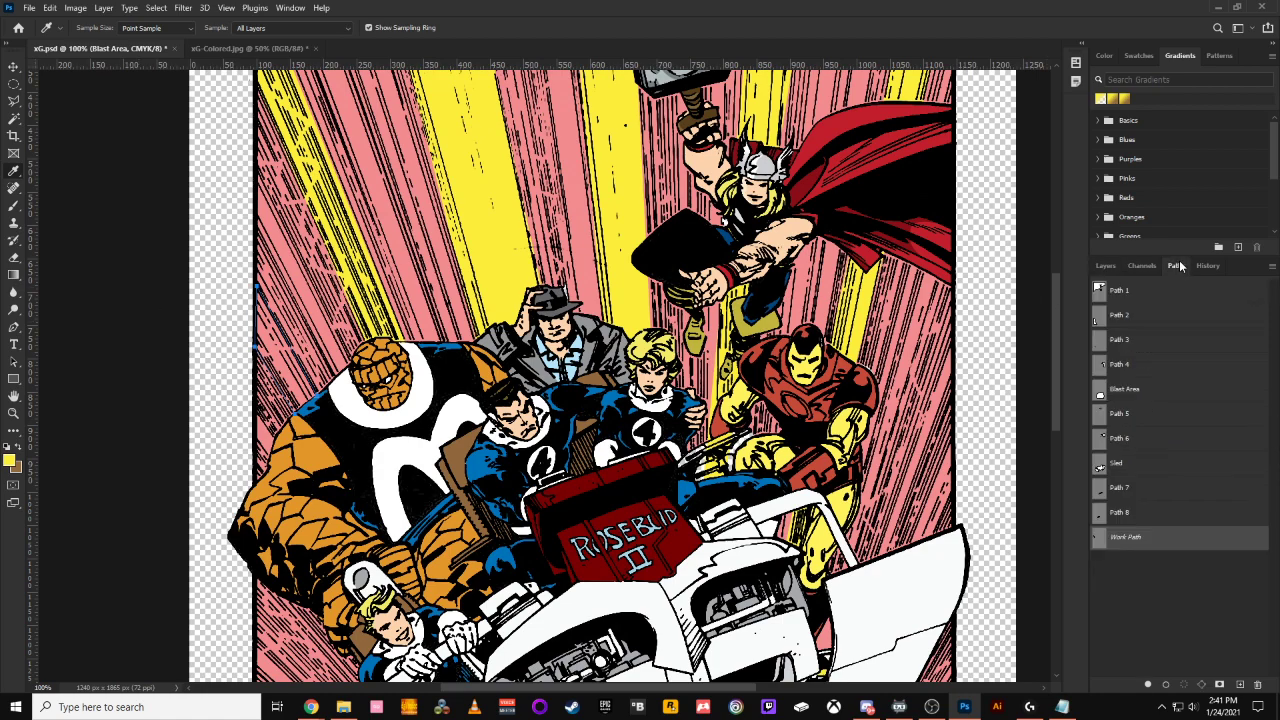
pyautogui.keyDown('ctrl'); pyautogui.click(1103, 543); pyautogui.keyUp('ctrl')
pyautogui.hotkey('alt', 'BackSpace')
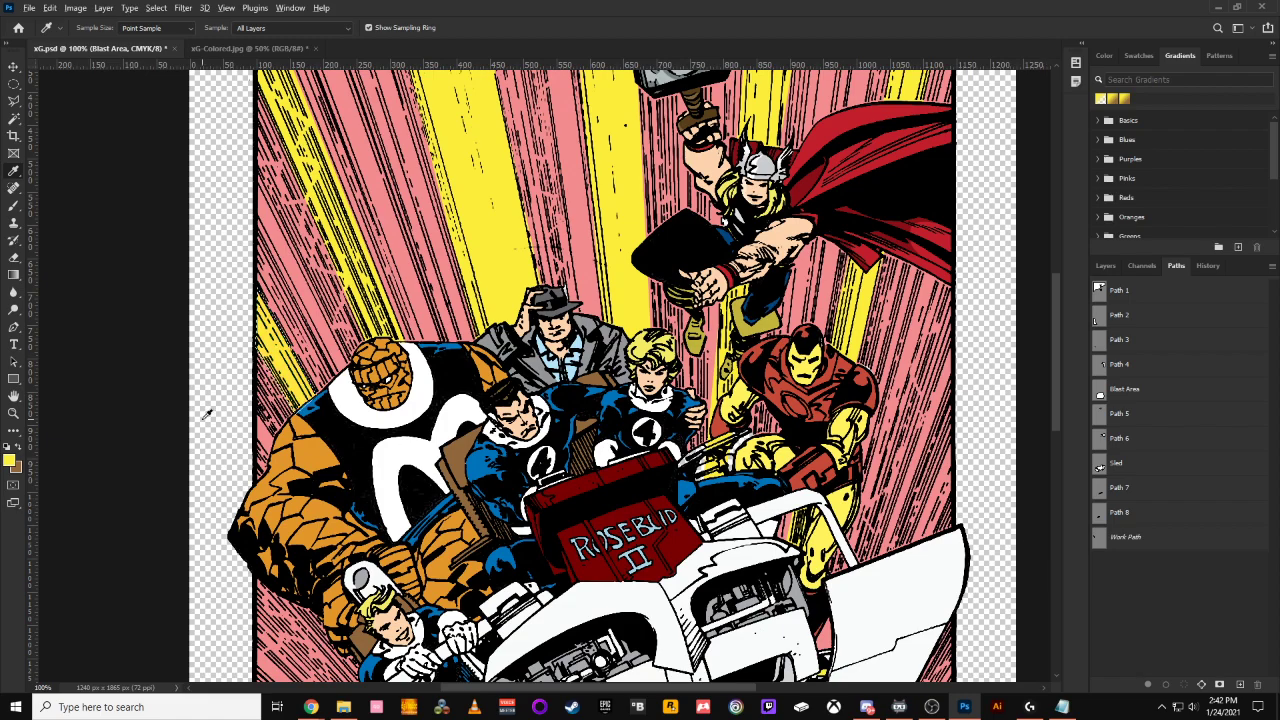
pyautogui.hotkey('ctrl', 'd')
pyautogui.hotkey('ctrl', '-')
pyautogui.hotkey('ctrl', '-')
pyautogui.hotkey('ctrl', '-')
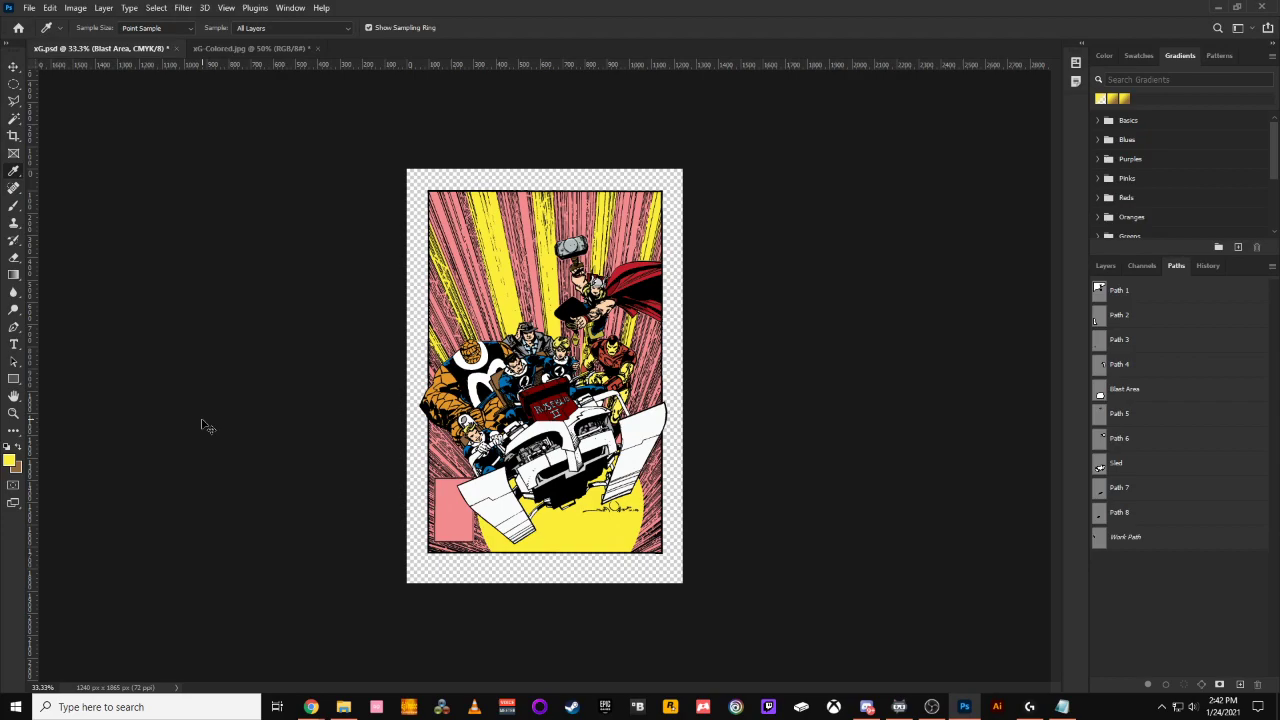
# Trace a ray with the Pen tool from the left border below the Thing to the sled wing beside the blond driver
pyautogui.hotkey('ctrl', '+')
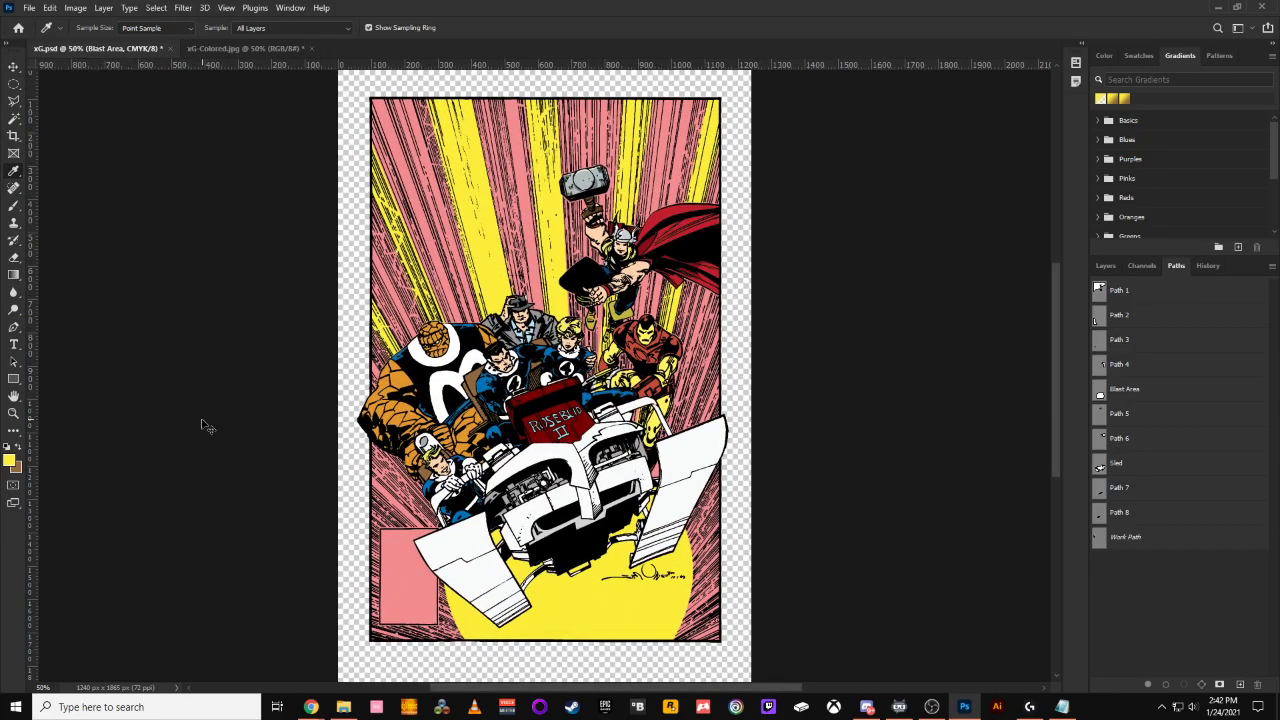
pyautogui.hotkey('ctrl', '+')
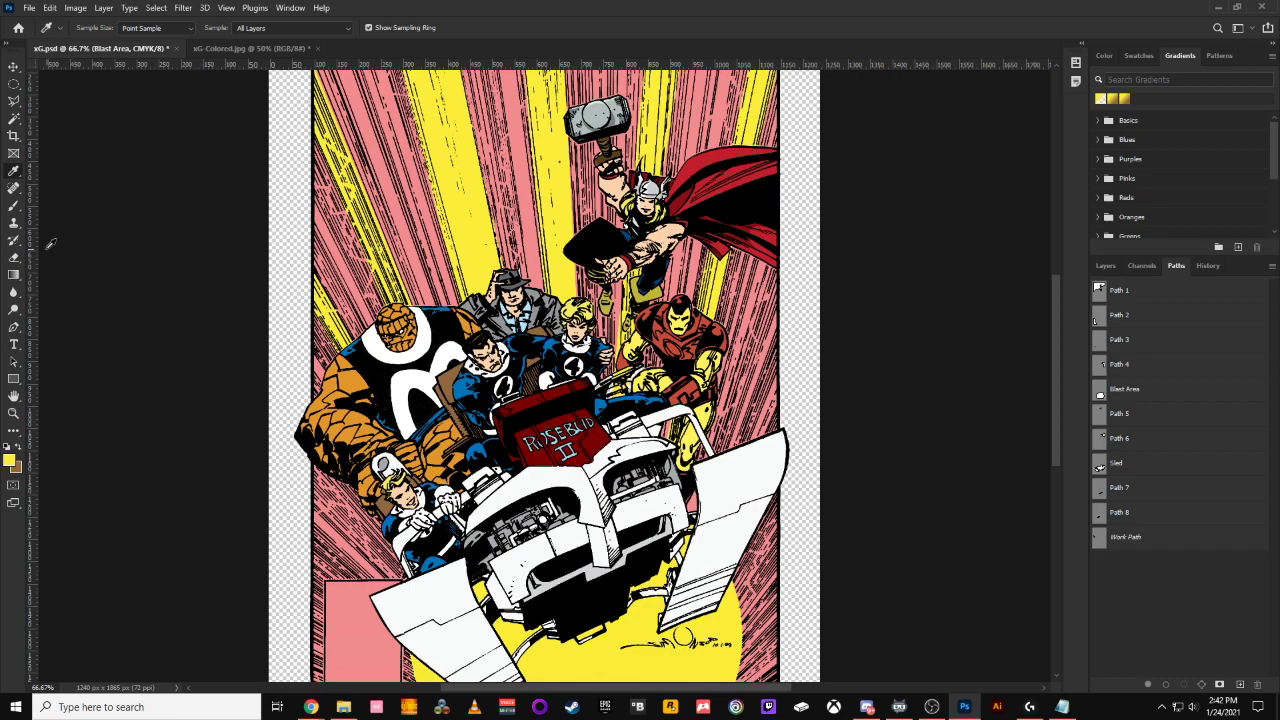
pyautogui.click(17, 330)
pyautogui.click(318, 482)
pyautogui.hotkey('ctrl', '+')
pyautogui.hotkey('ctrl', '+')
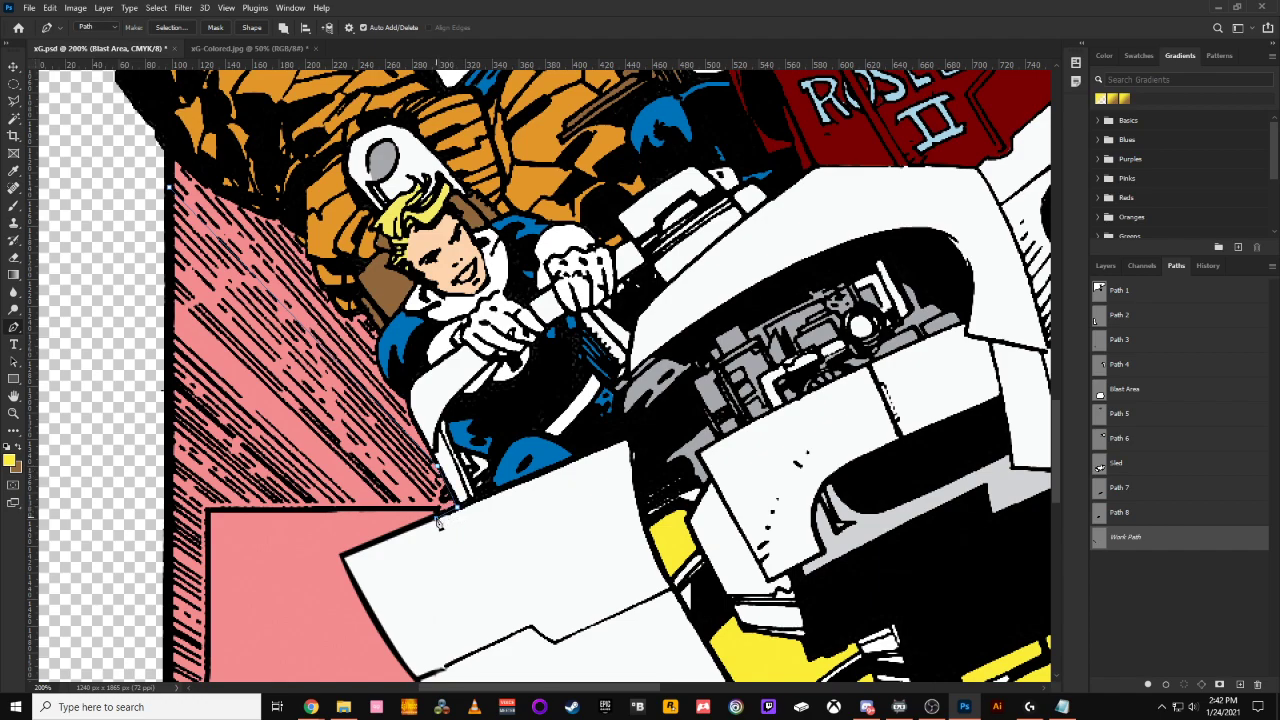
pyautogui.click(437, 511)
pyautogui.click(390, 511)
pyautogui.click(170, 294)
pyautogui.click(168, 190)
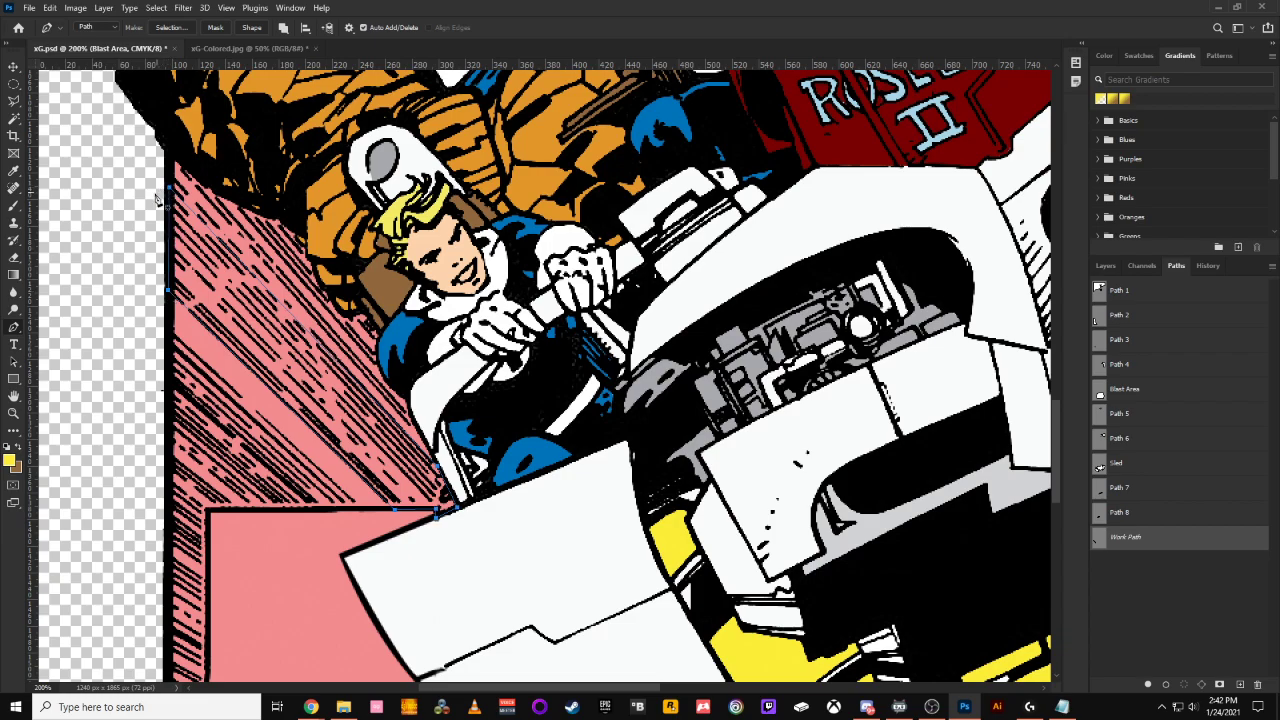
# Load the path beside the blond driver as a selection and fill it with the sampled yellow
pyautogui.hotkey('ctrl', '-')
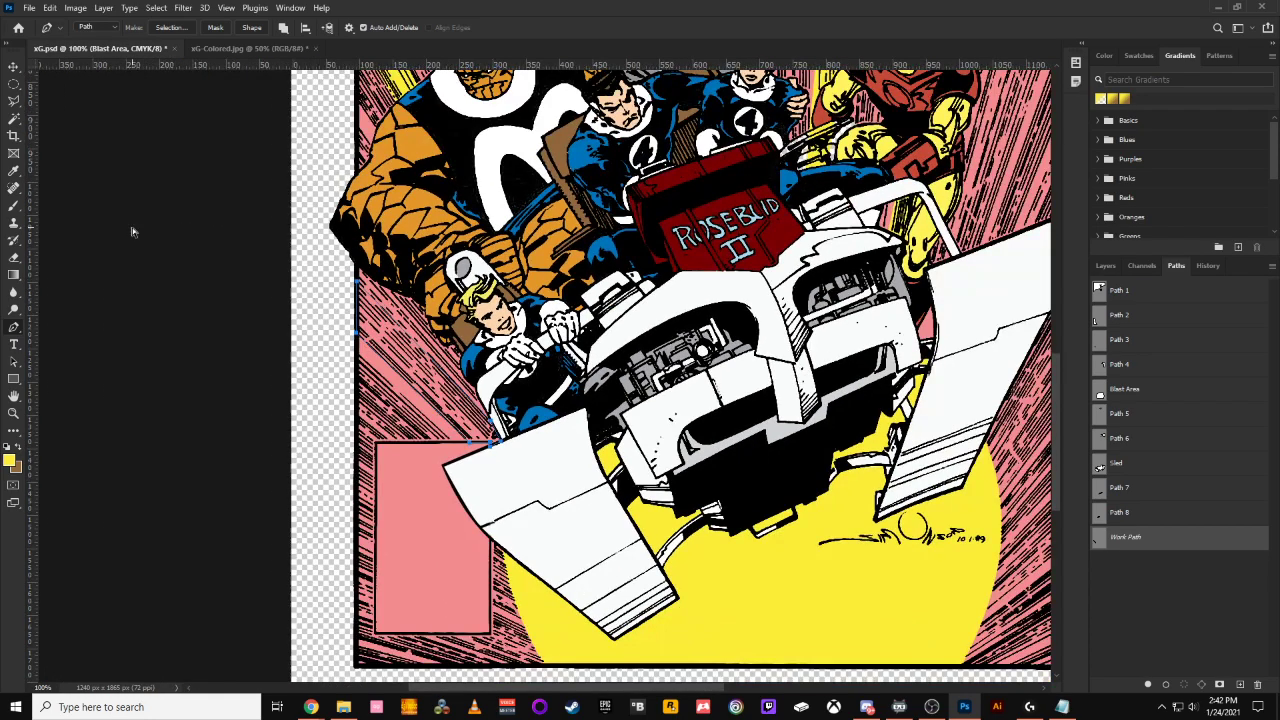
pyautogui.click(1099, 556)
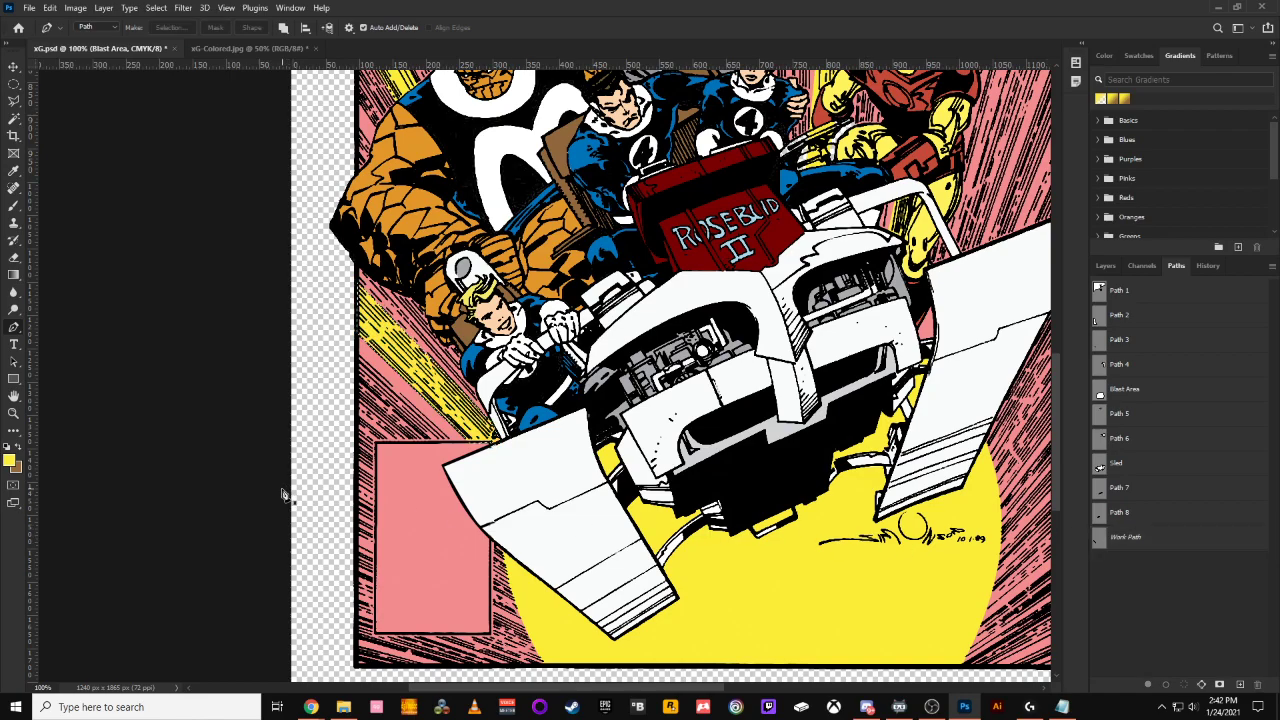
pyautogui.hotkey('ctrl', '-')
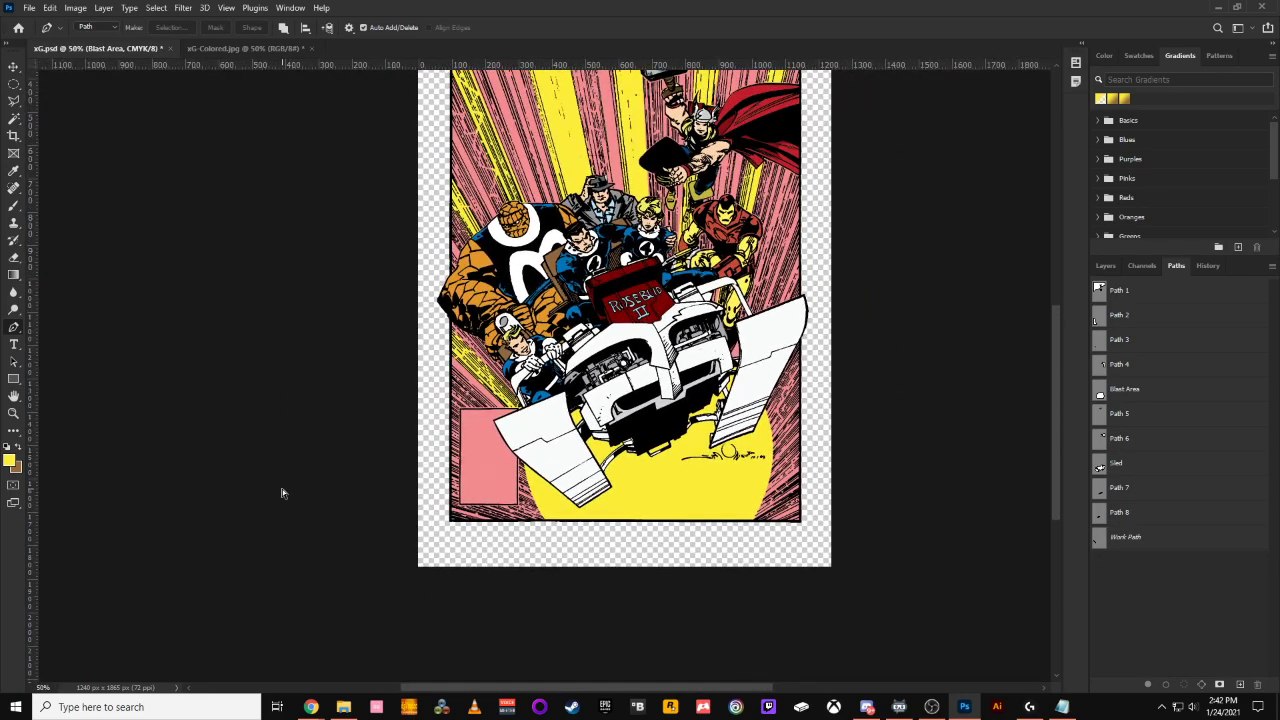
# Trace a ray with the Pen tool from the right border beside Iron Man down to the sled wing's upper edge
pyautogui.scroll(3, 879, 255)
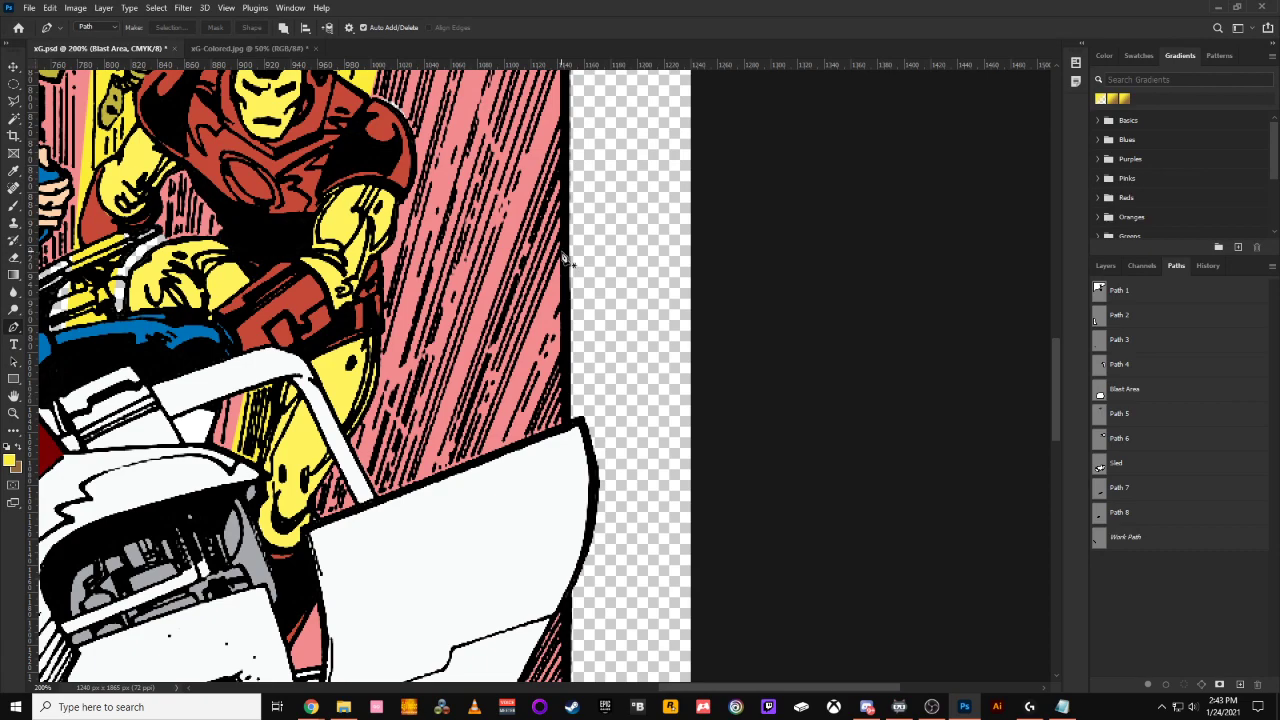
pyautogui.click(562, 253)
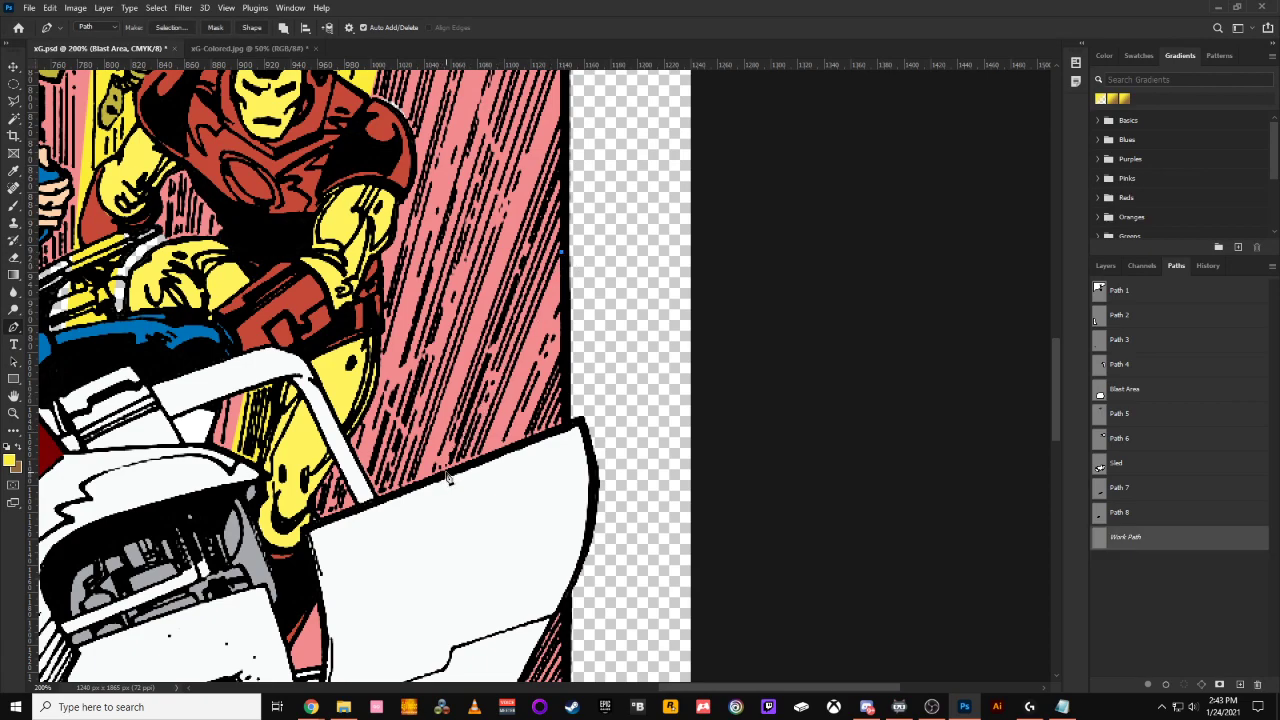
pyautogui.click(563, 116)
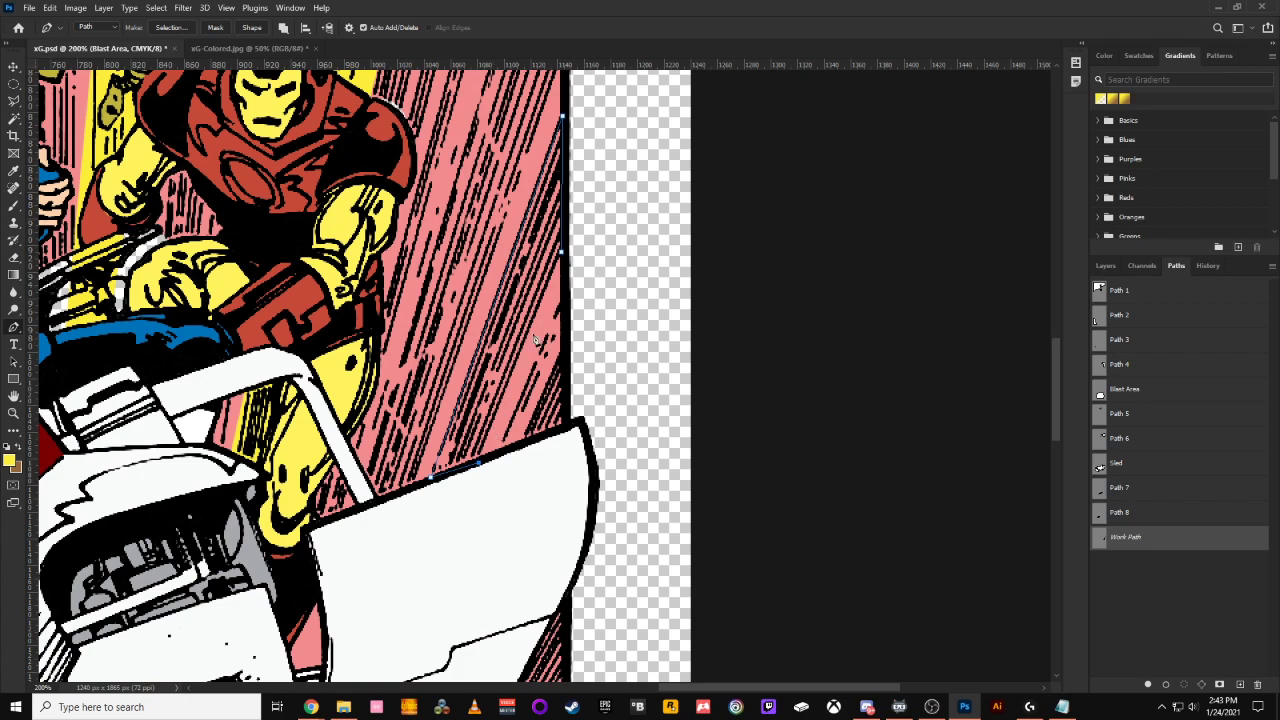
pyautogui.click(564, 253)
pyautogui.moveTo(484, 465); pyautogui.dragTo(478, 465)
pyautogui.hotkey('ctrl', 'z')
# Load the ray path beside Iron Man as a selection and fill it yellow
pyautogui.click(1104, 556)
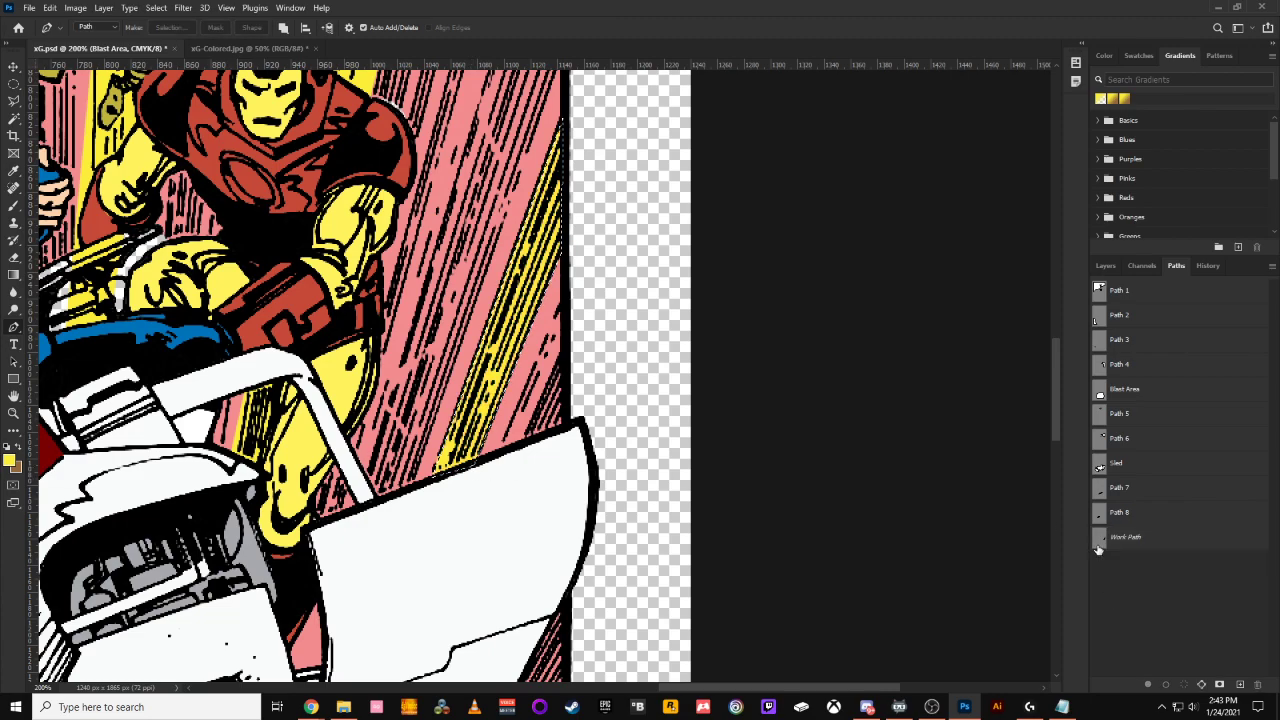
pyautogui.hotkey('ctrl', '-')
pyautogui.hotkey('ctrl', '-')
pyautogui.hotkey('ctrl', '-')
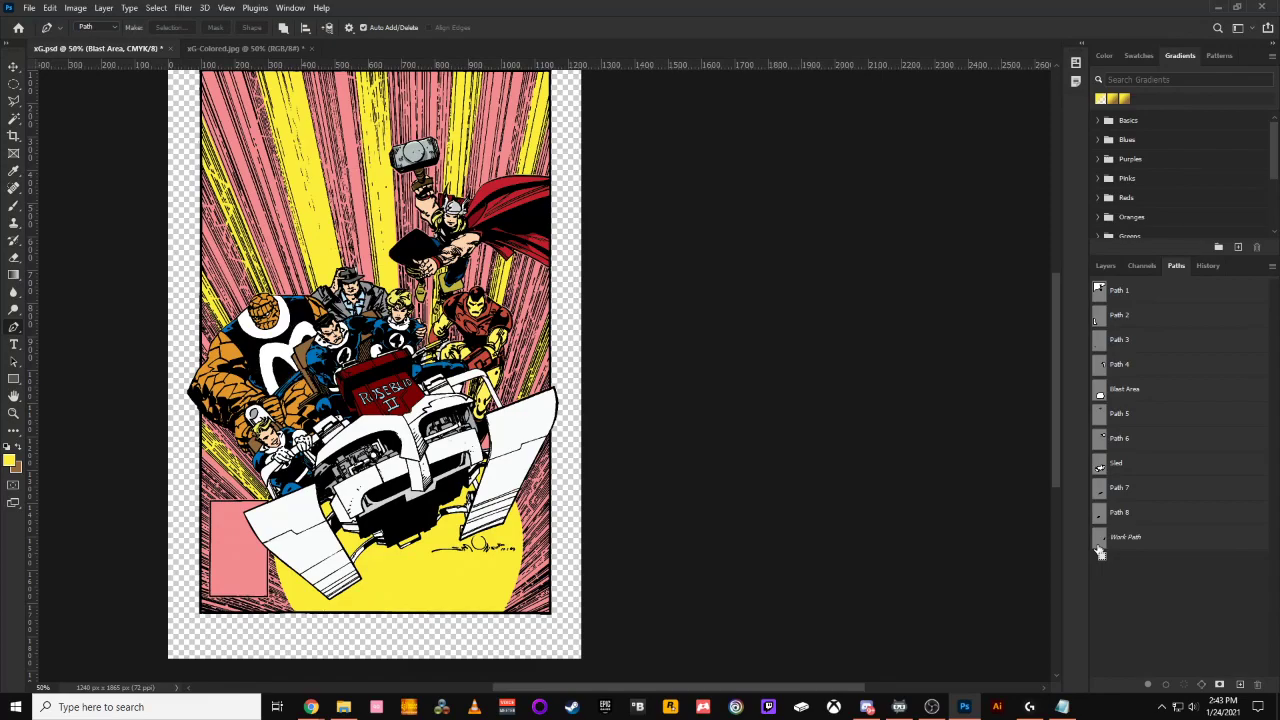
# Compare with the coloured reference cover, then trace a ray from the yellow circle's edge near the signature to the right border and fill it yellow
pyautogui.click(249, 48)
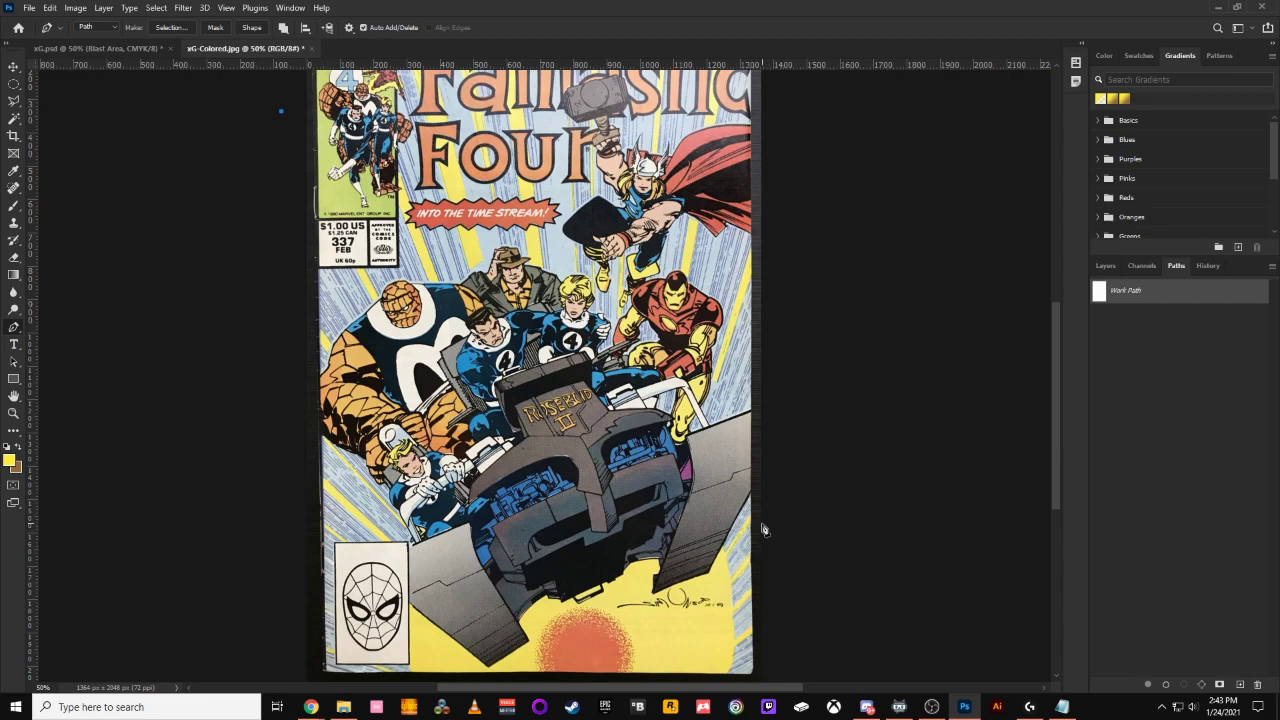
pyautogui.click(119, 49)
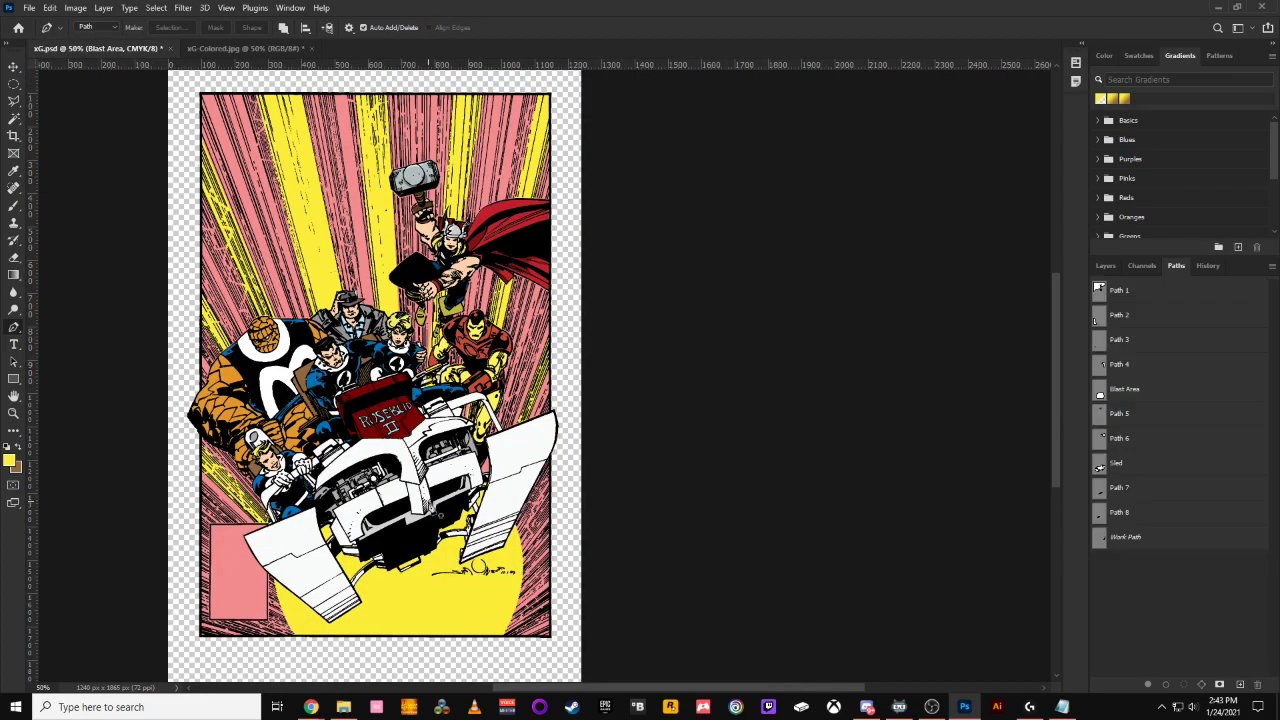
pyautogui.click(522, 558)
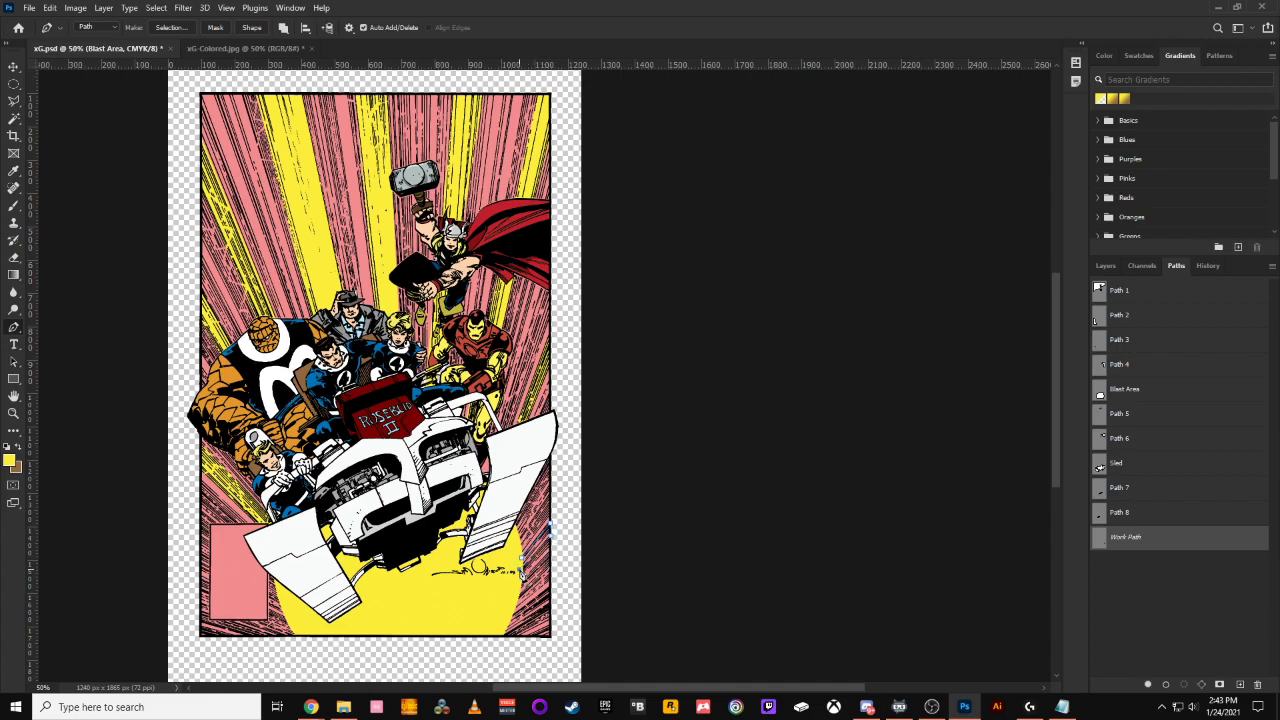
pyautogui.keyDown('ctrl'); pyautogui.click(1102, 542); pyautogui.keyUp('ctrl')
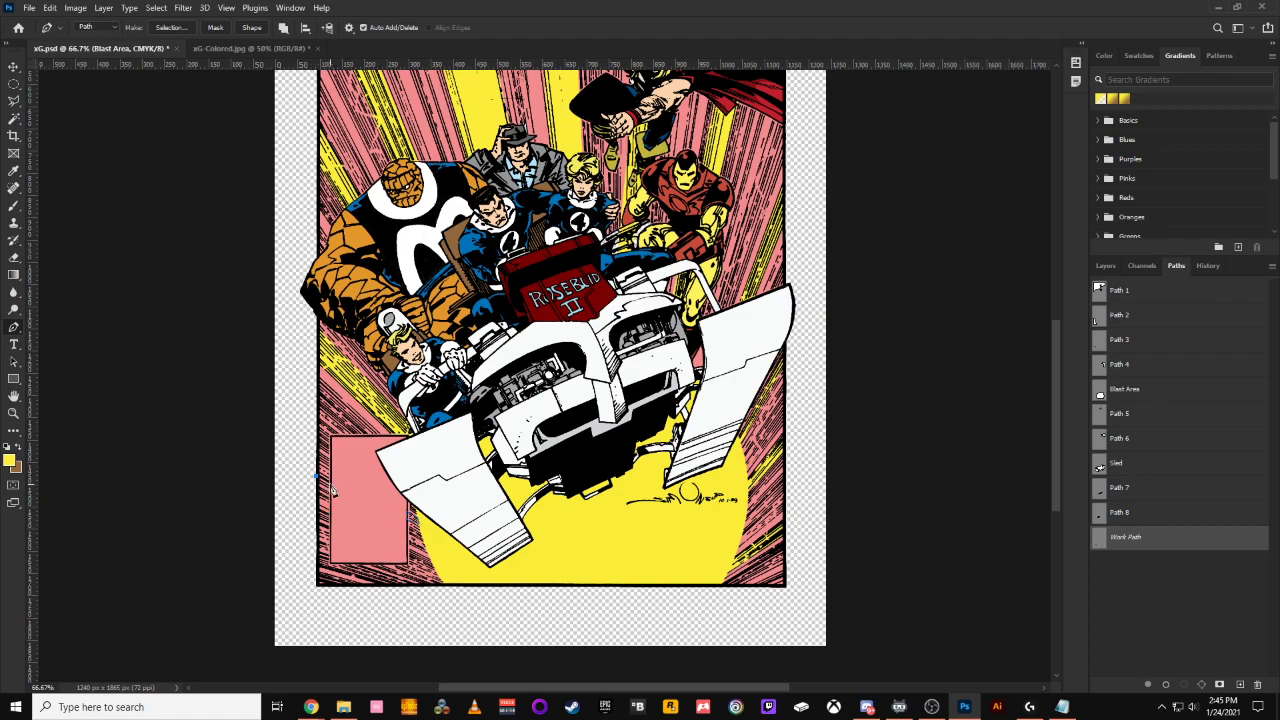
# Finish the ray path between the left border and the pink box, save it as Path 9, and fill its selection yellow
pyautogui.hotkey('ctrl', '+')
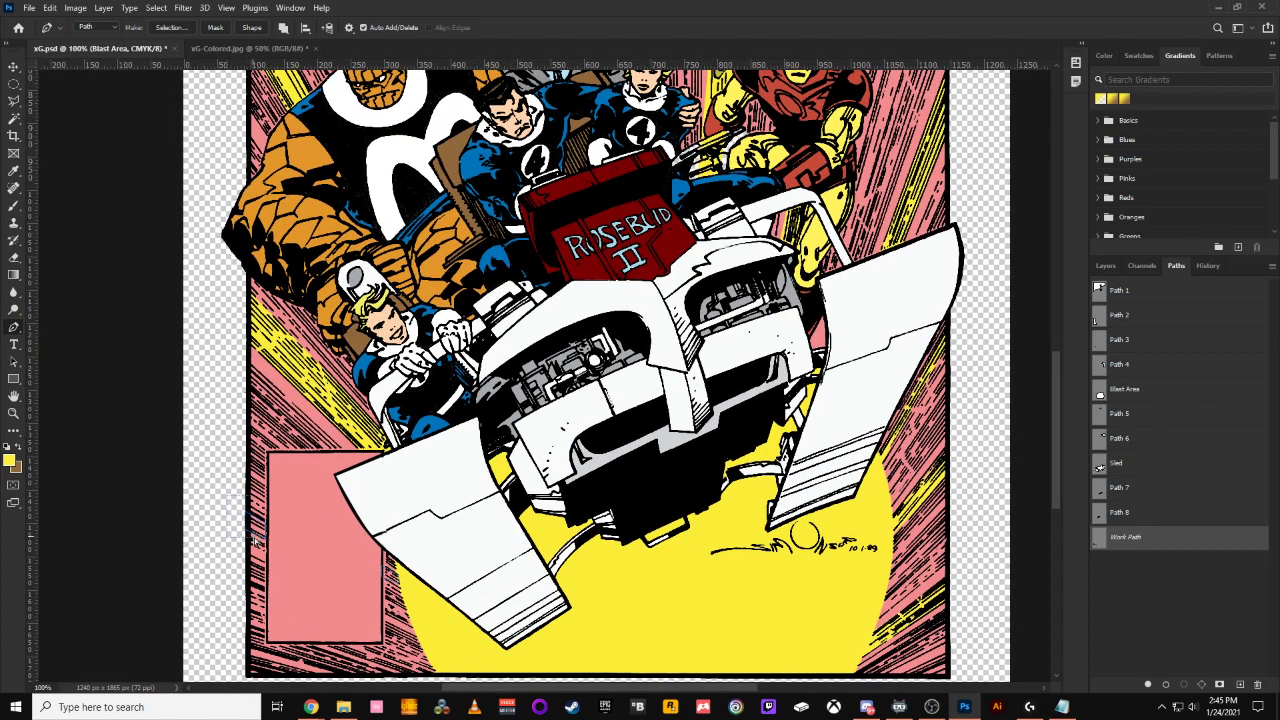
pyautogui.moveTo(254, 541); pyautogui.dragTo(249, 537)
pyautogui.hotkey('ctrl', '-')
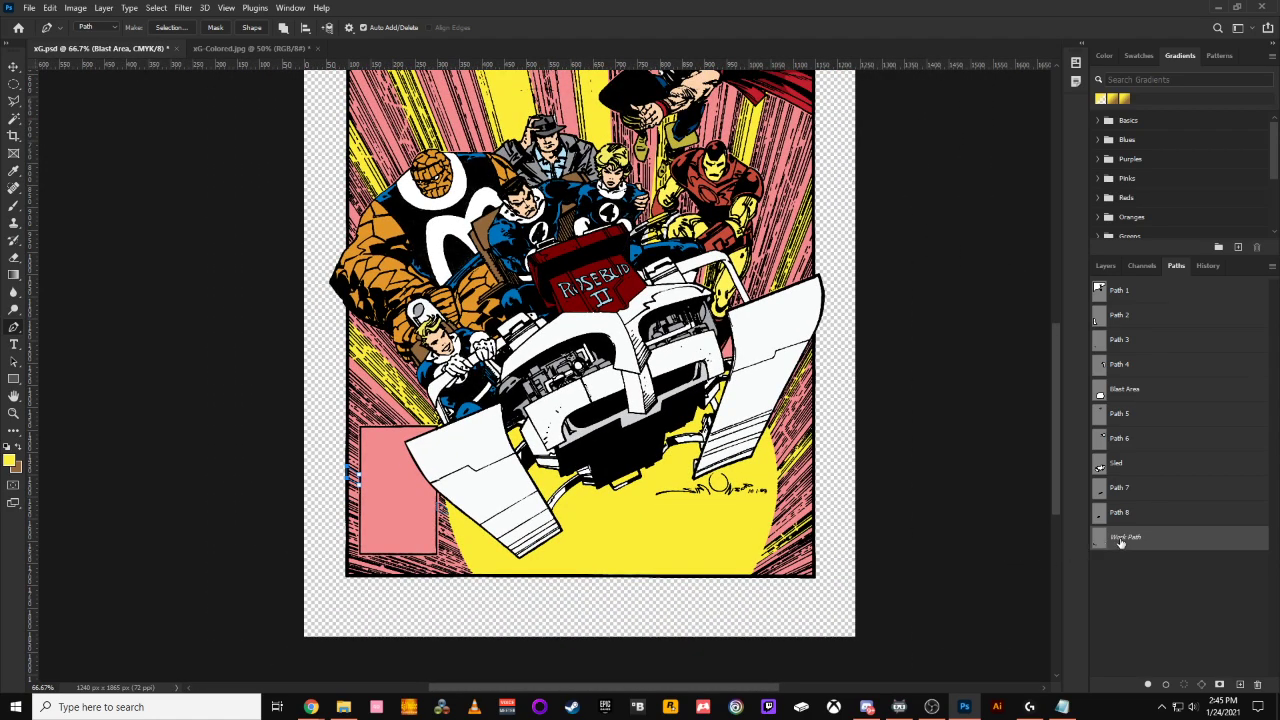
pyautogui.doubleClick(1121, 539)
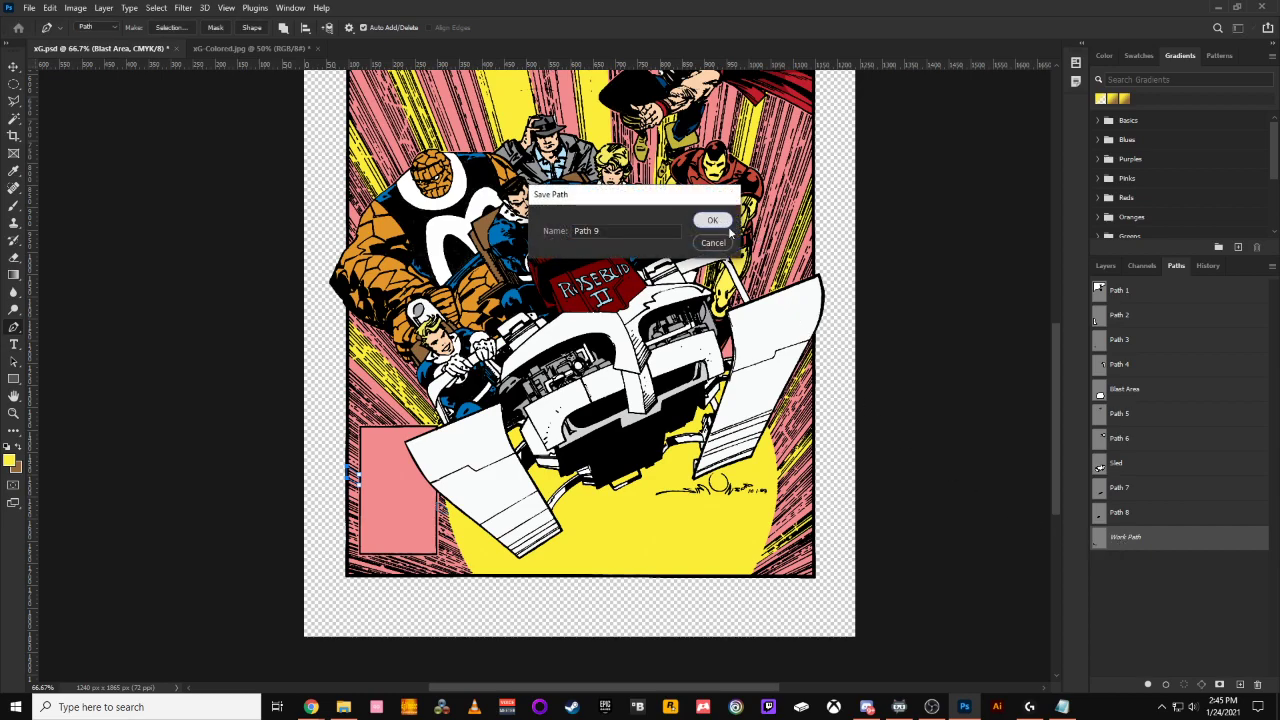
pyautogui.click(728, 225)
pyautogui.keyDown('ctrl'); pyautogui.click(1099, 540); pyautogui.keyUp('ctrl')
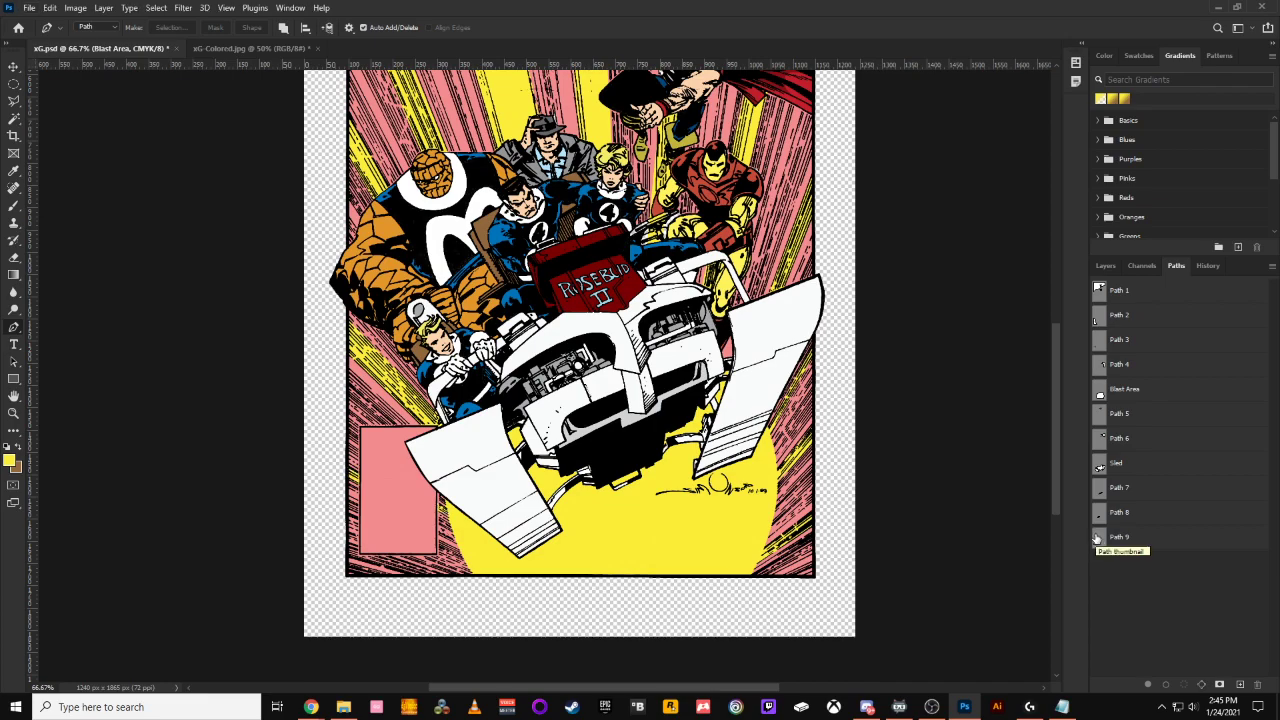
# Trace a ray from the yellow circle's lower left edge, below the pink box, to the left border and fill it yellow
pyautogui.click(471, 577)
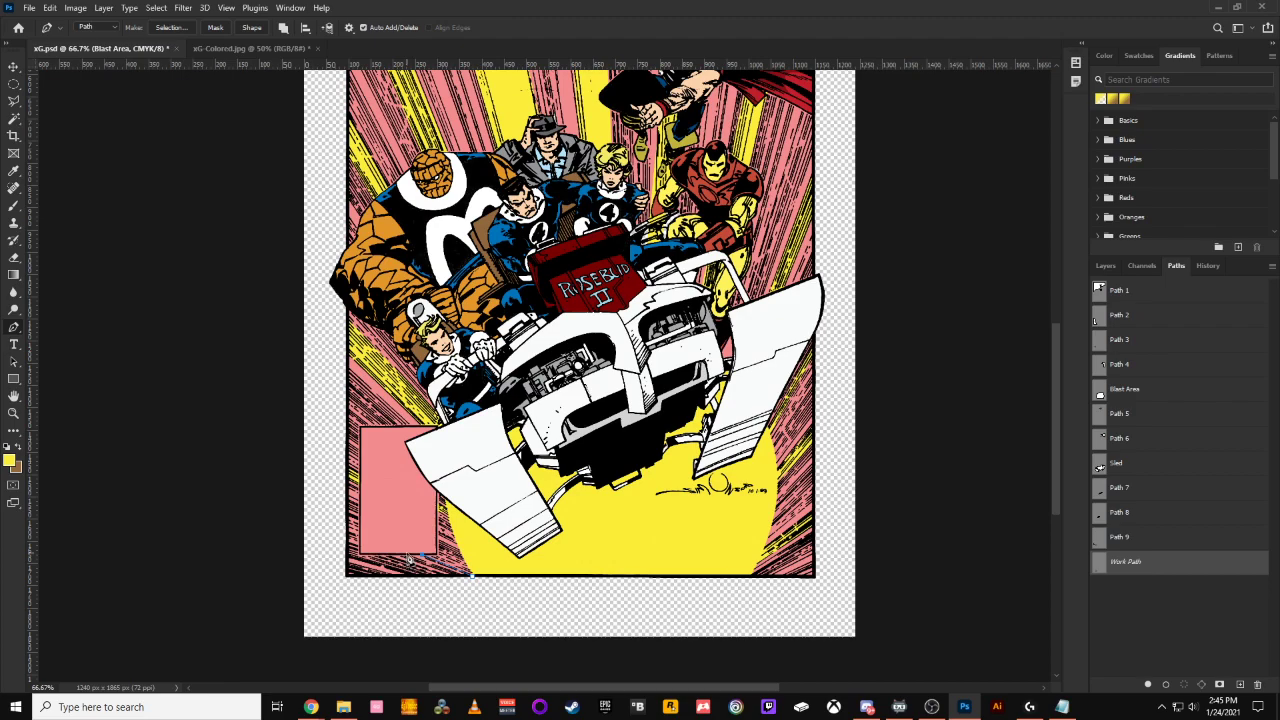
pyautogui.click(407, 556)
pyautogui.moveTo(470, 578); pyautogui.dragTo(474, 583)
pyautogui.click(349, 520)
pyautogui.click(1104, 585)
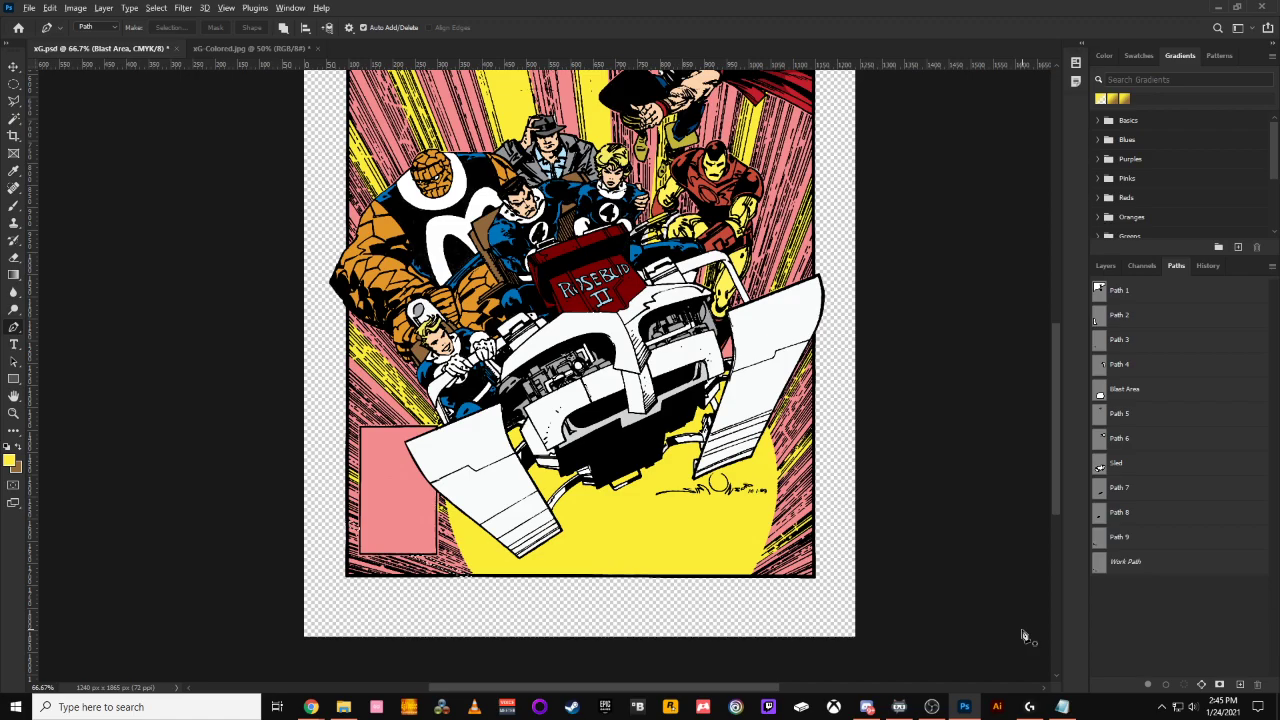
# Load the Blast Area layer's contents as a selection and add a new layer above Blast Rays
pyautogui.hotkey('ctrl', '-')
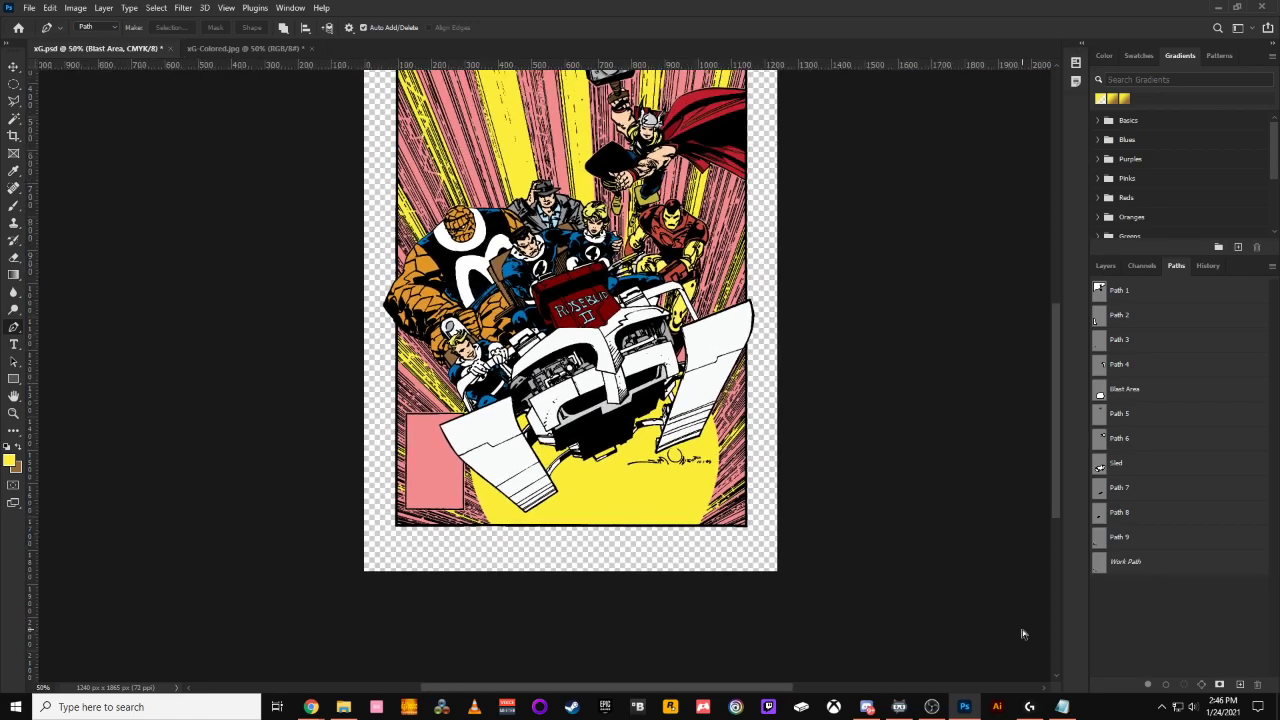
pyautogui.hotkey('ctrl', '-')
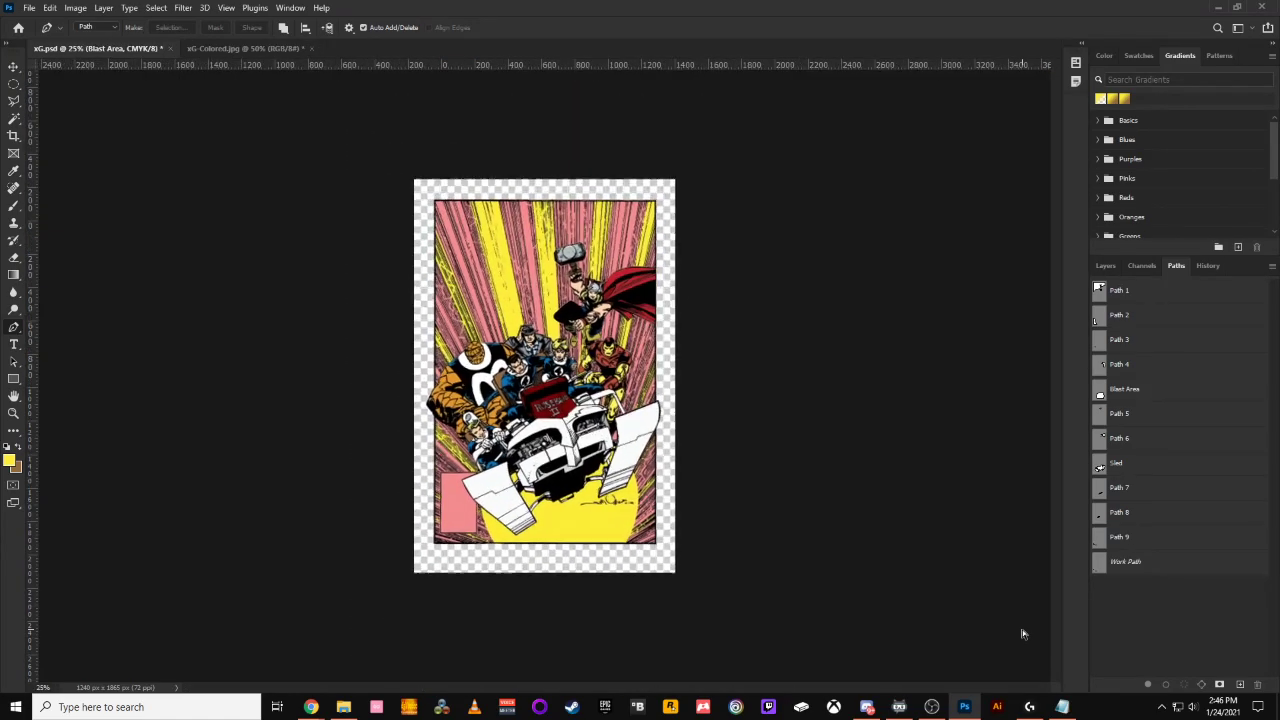
pyautogui.click(1116, 267)
pyautogui.click(1130, 490)
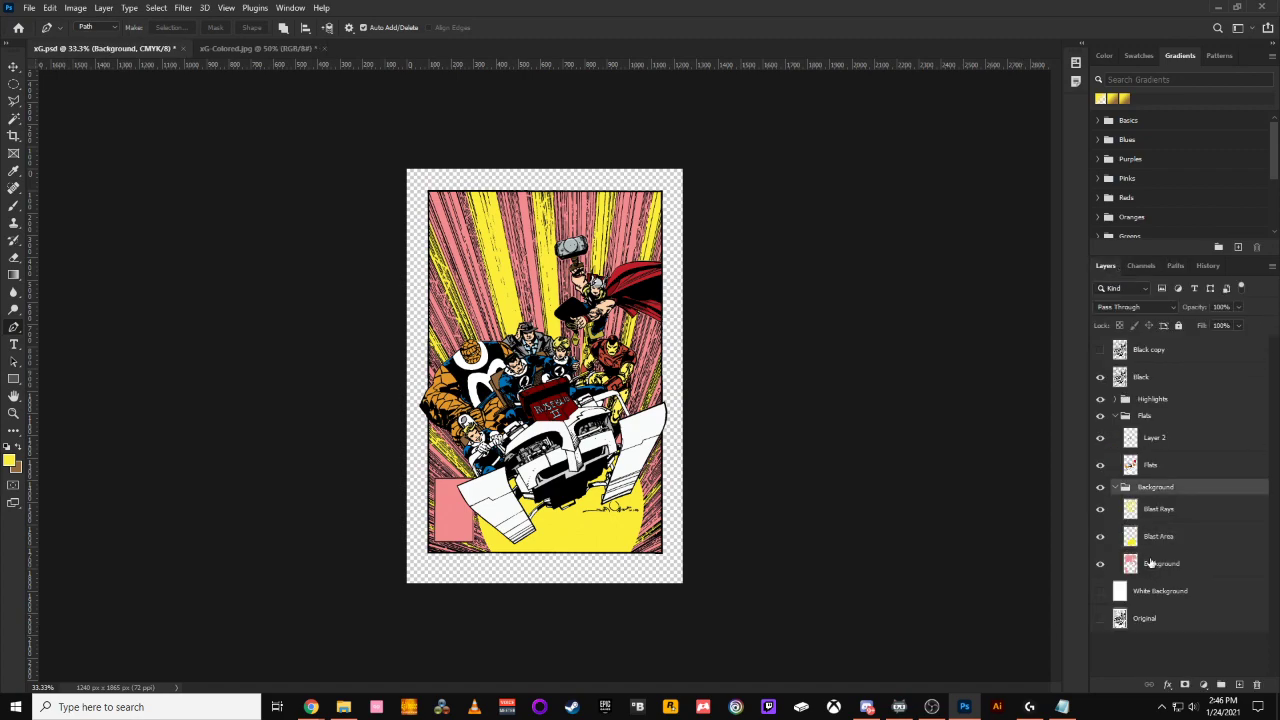
pyautogui.click(1189, 511)
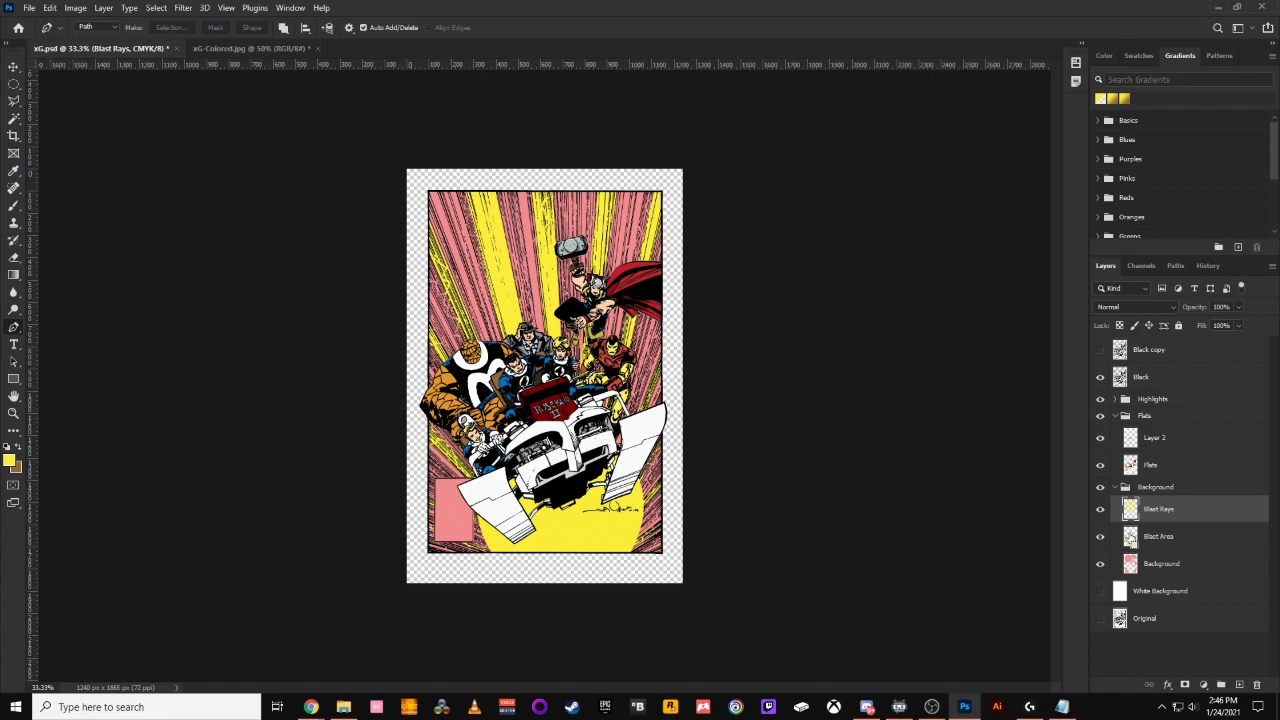
pyautogui.keyDown('ctrl'); pyautogui.click(1130, 537); pyautogui.keyUp('ctrl')
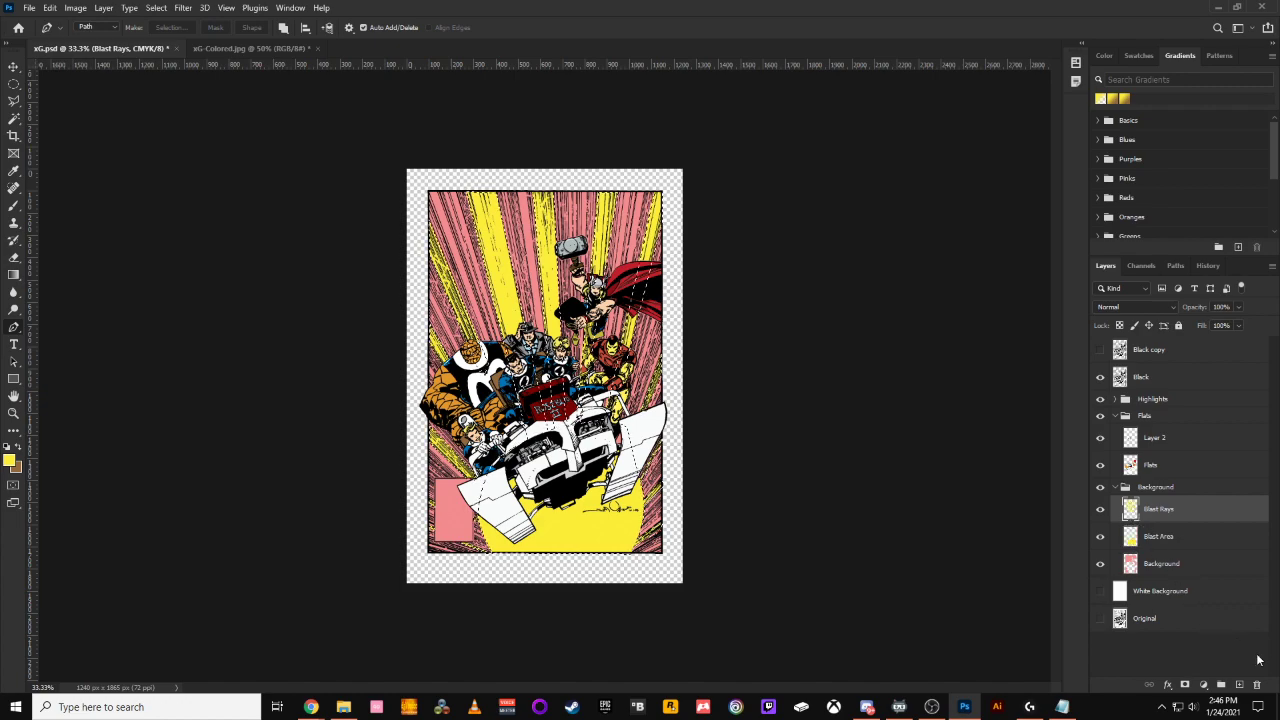
pyautogui.click(1239, 685)
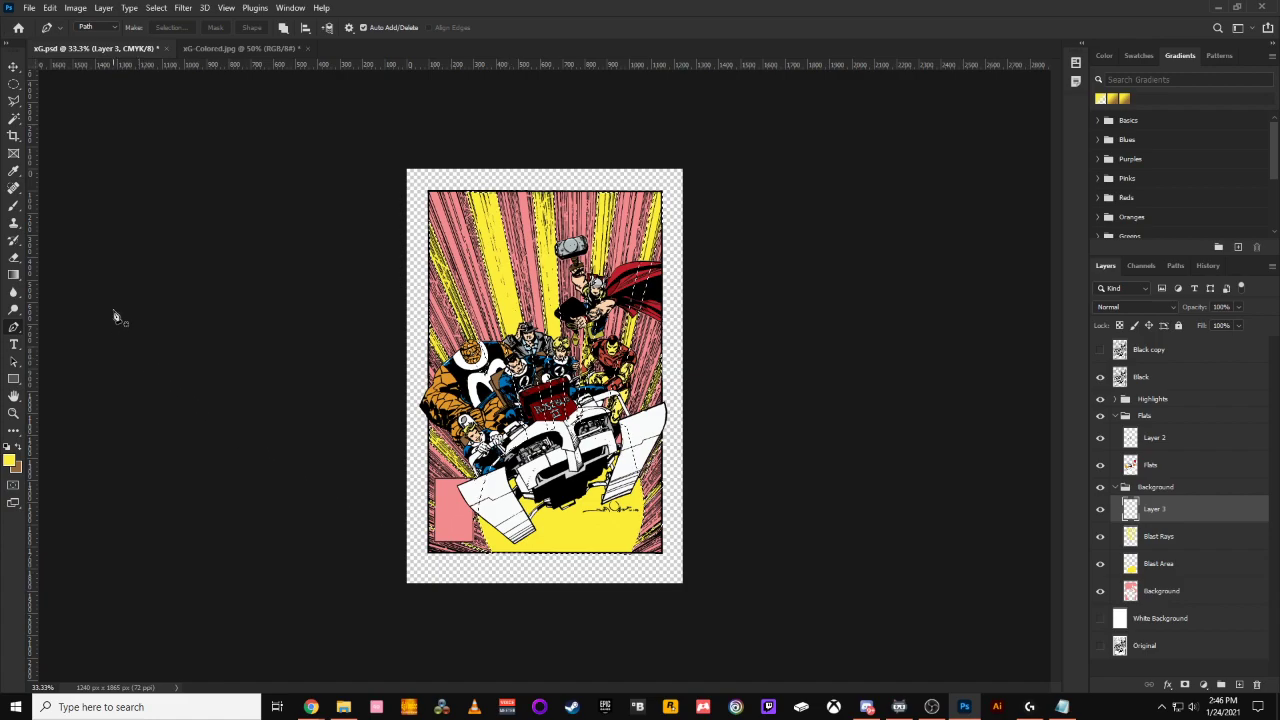
# Set up a reversed radial Foreground to Transparent gradient with white as the foreground color
pyautogui.click(14, 274)
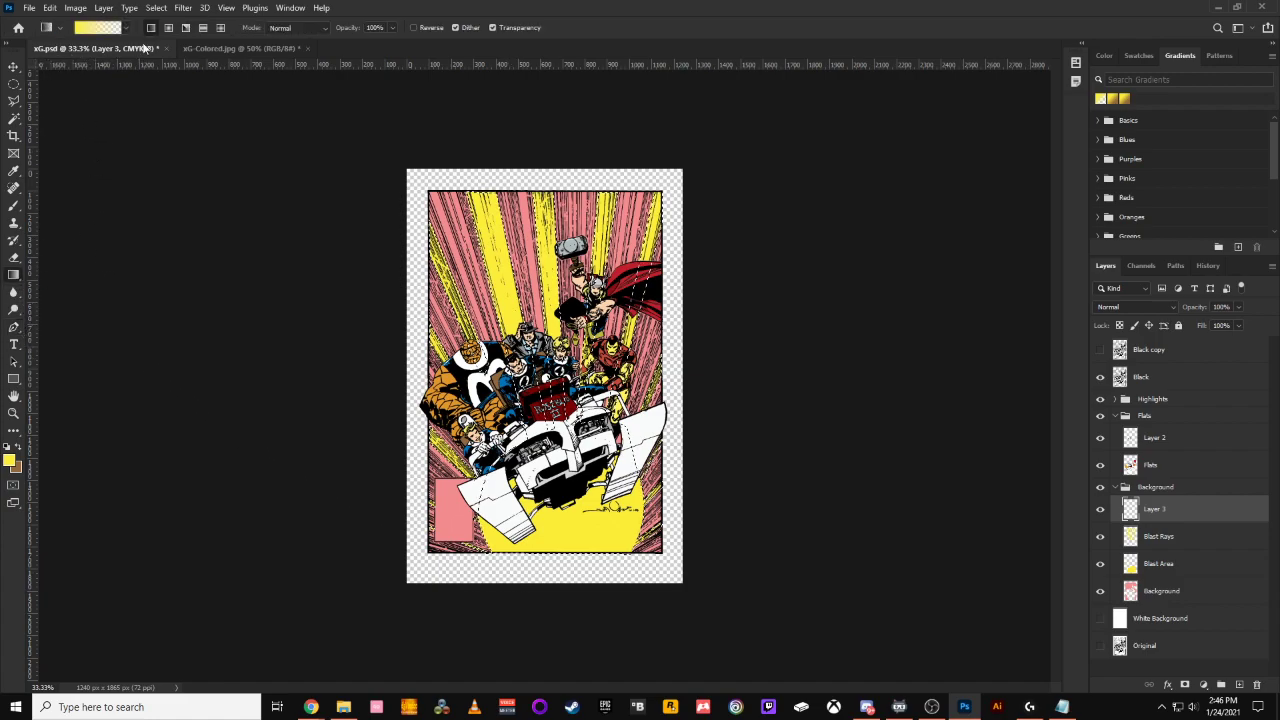
pyautogui.click(97, 27)
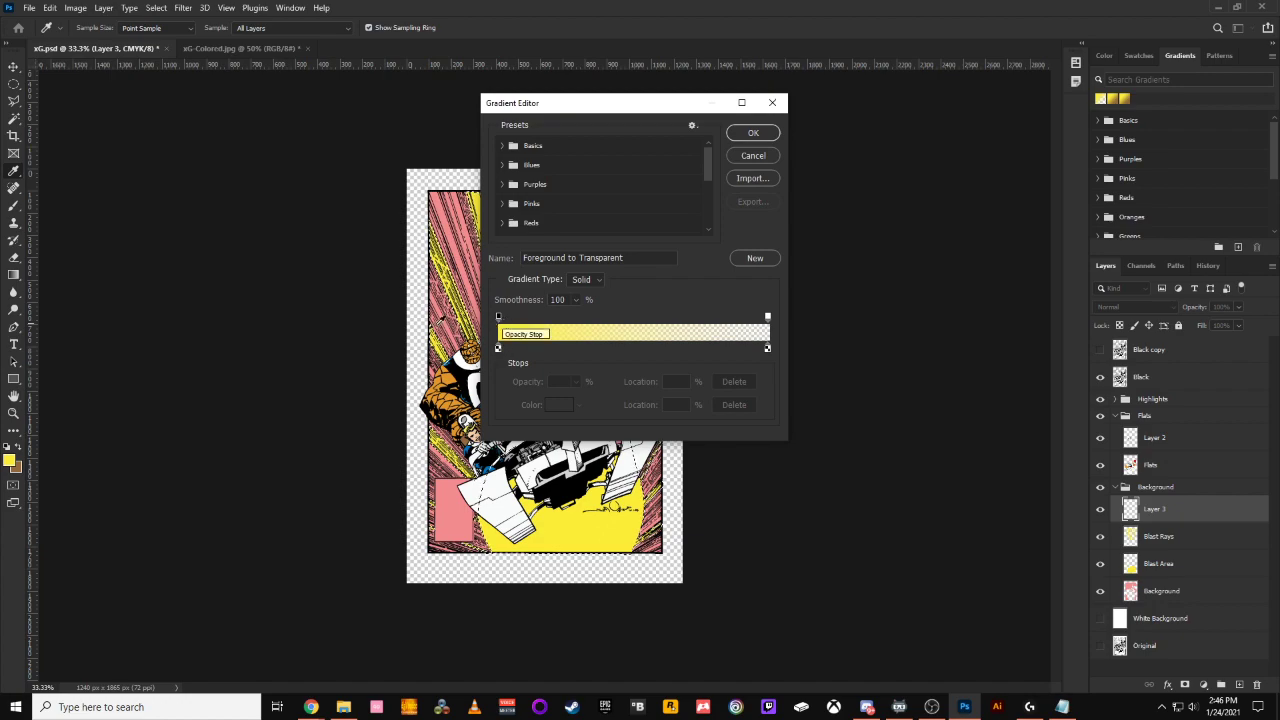
pyautogui.press('Escape')
pyautogui.click(19, 449)
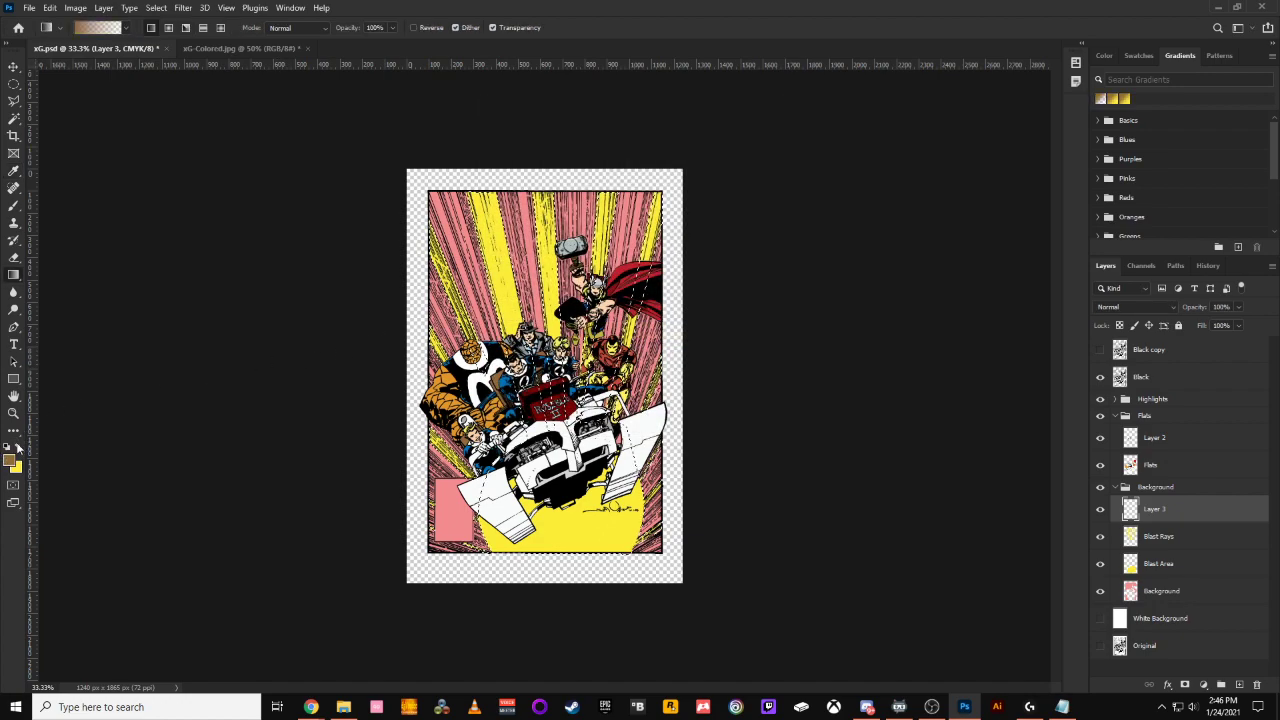
pyautogui.click(8, 448)
pyautogui.click(18, 448)
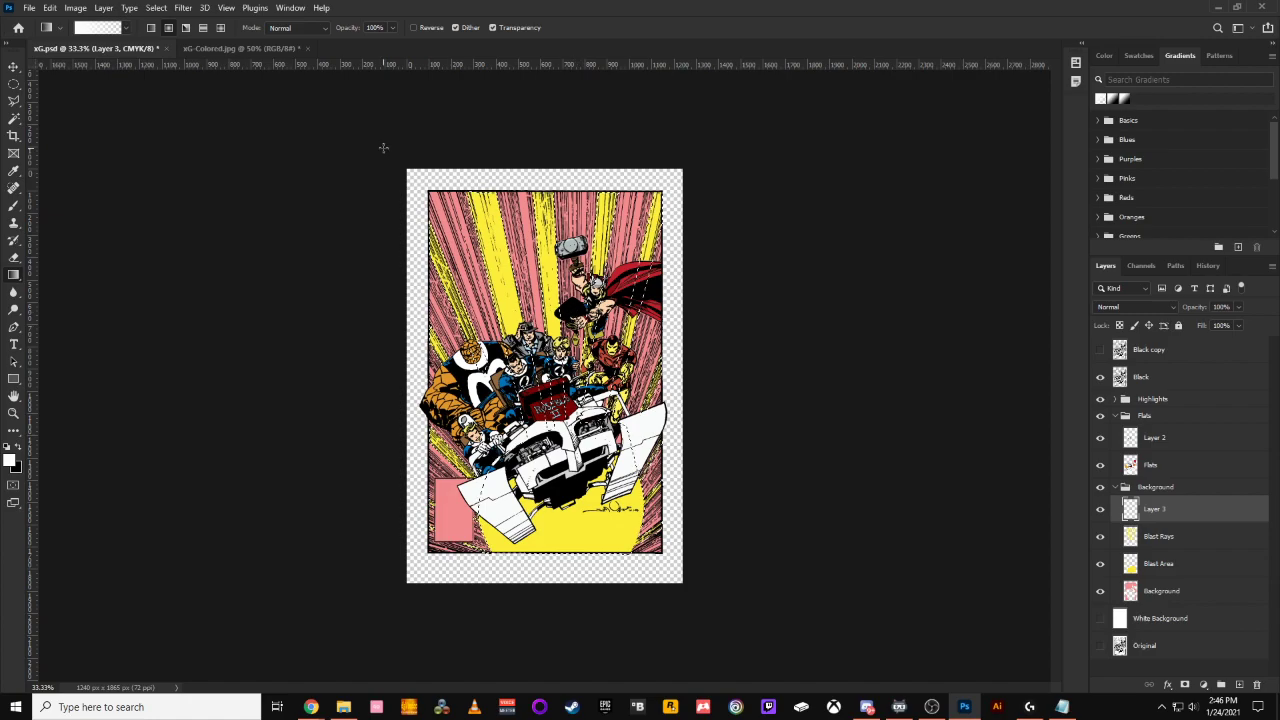
pyautogui.click(432, 27)
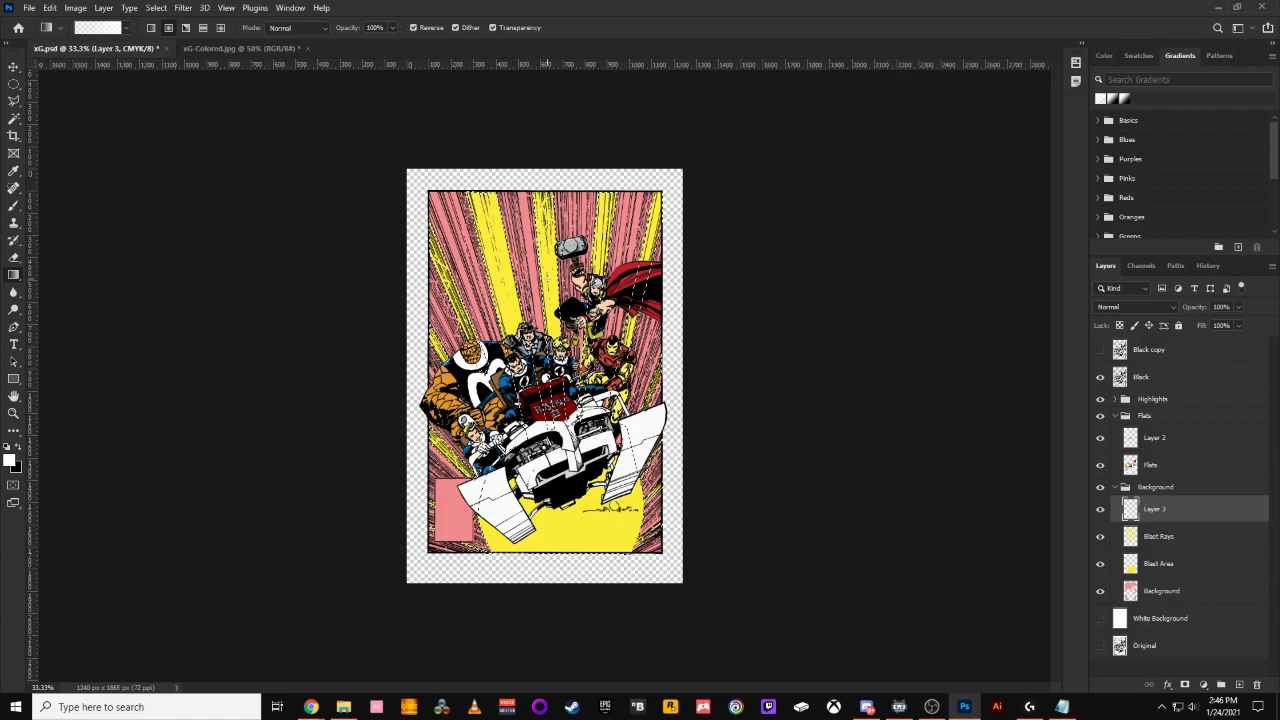
# Apply the white gradient inside the selection, from the sled's nameplate up to beside Thor's hammer
pyautogui.moveTo(518, 458); pyautogui.dragTo(518, 462)
pyautogui.hotkey('ctrl', 'z')
pyautogui.moveTo(545, 405); pyautogui.dragTo(601, 234)
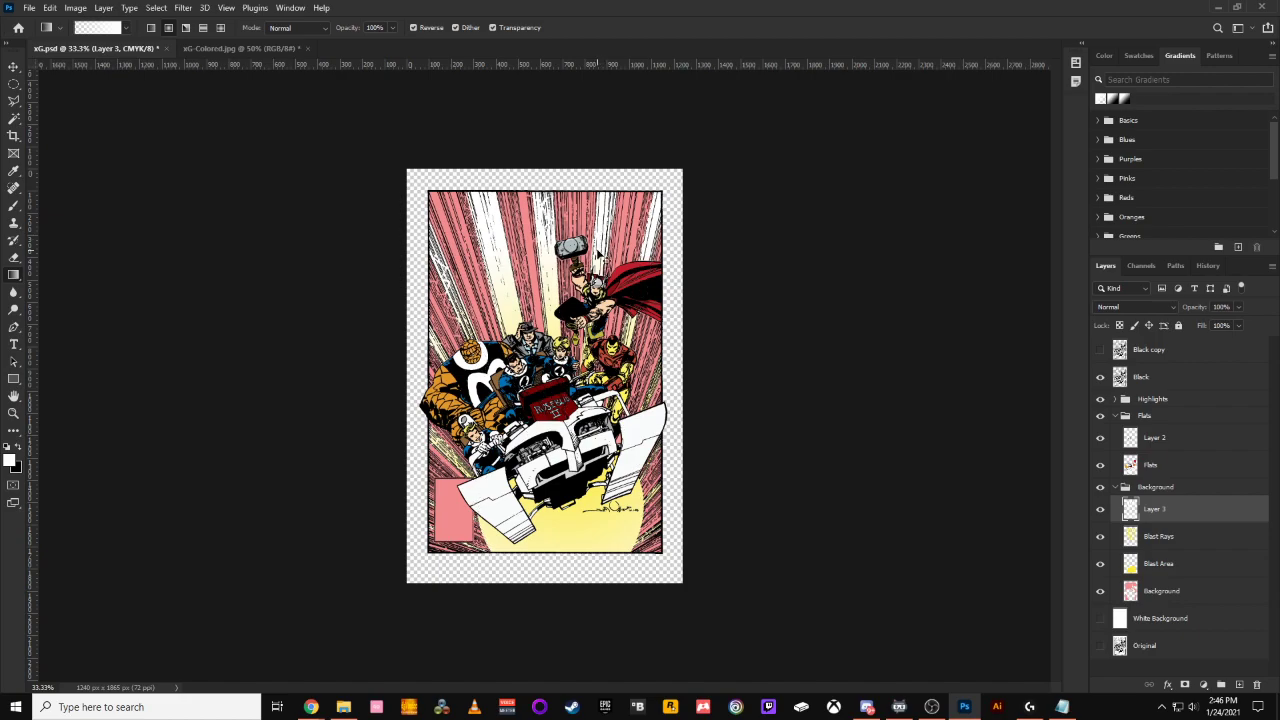
# Compare the white highlight gradient with the coloured reference cover and examine it around the characters
pyautogui.hotkey('ctrl', '+')
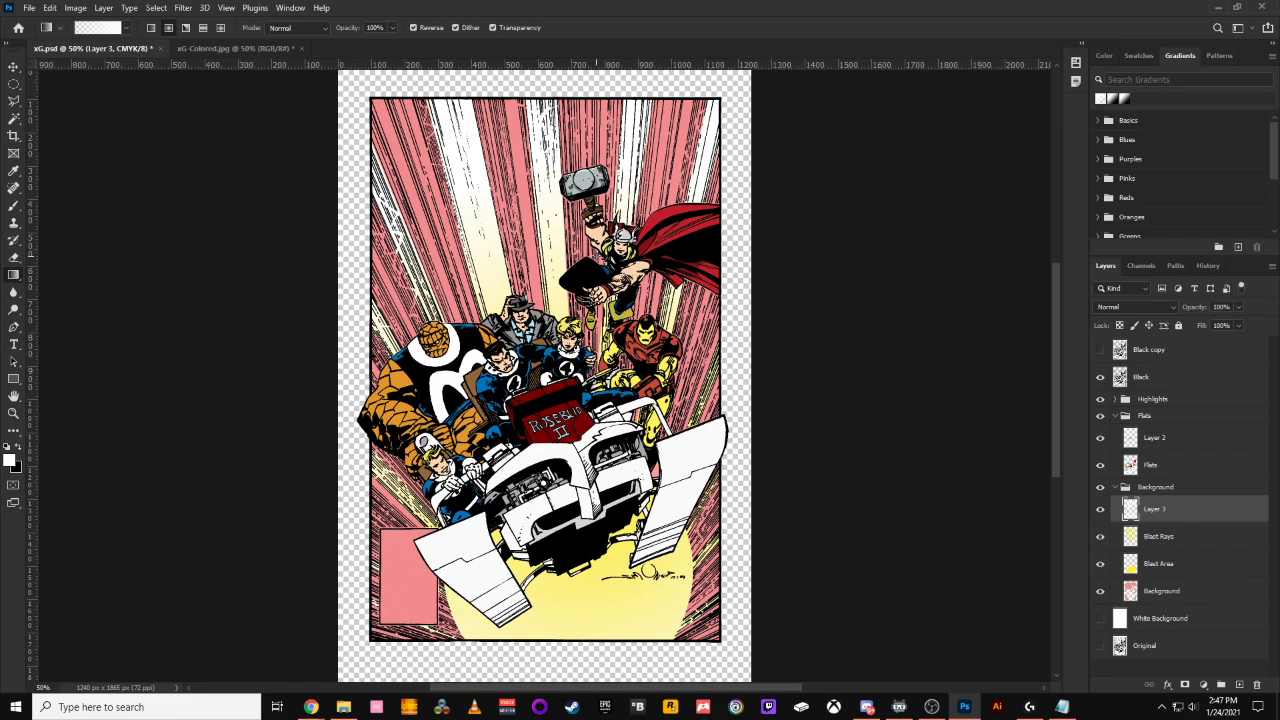
pyautogui.click(244, 49)
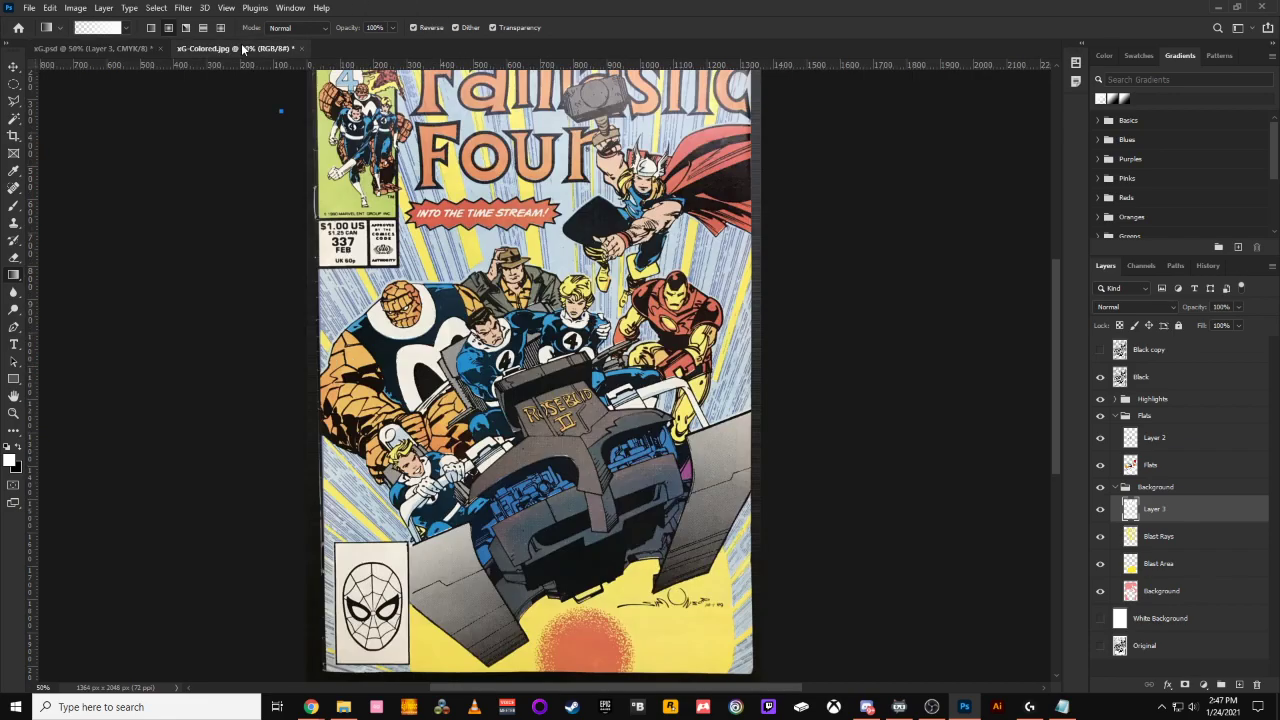
pyautogui.click(109, 50)
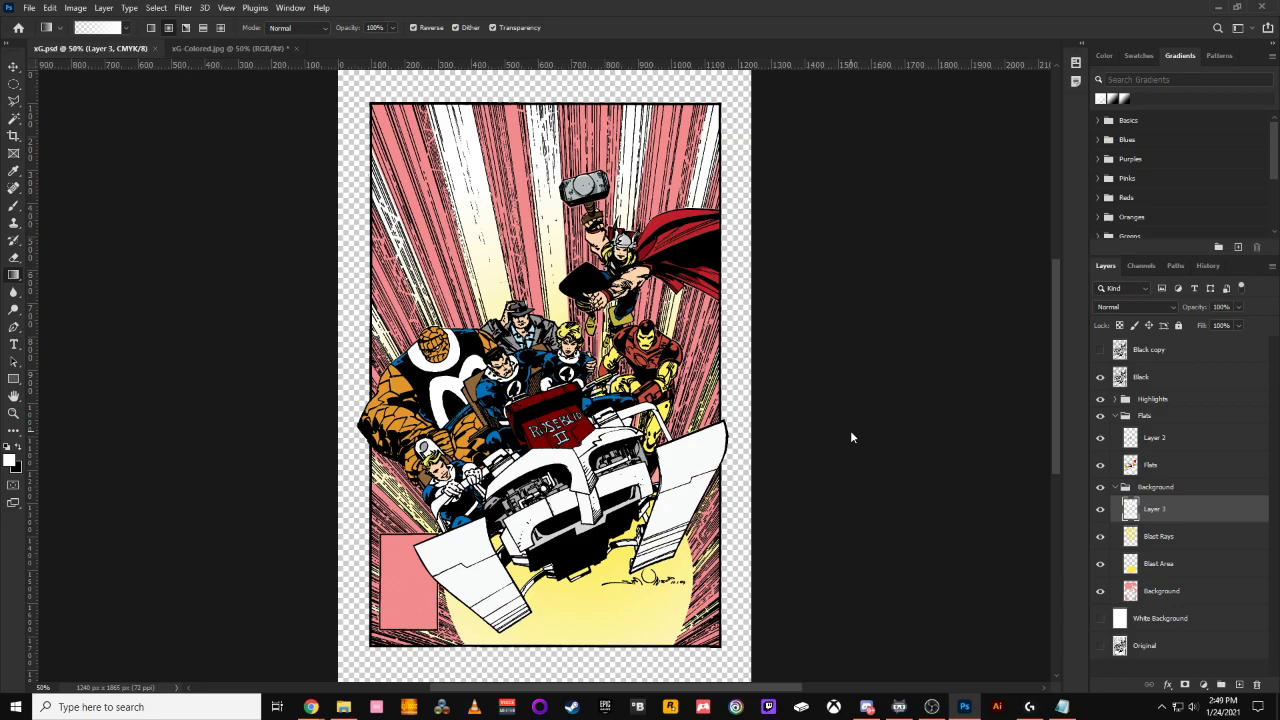
pyautogui.hotkey('ctrl', '+')
pyautogui.hotkey('ctrl', '+')
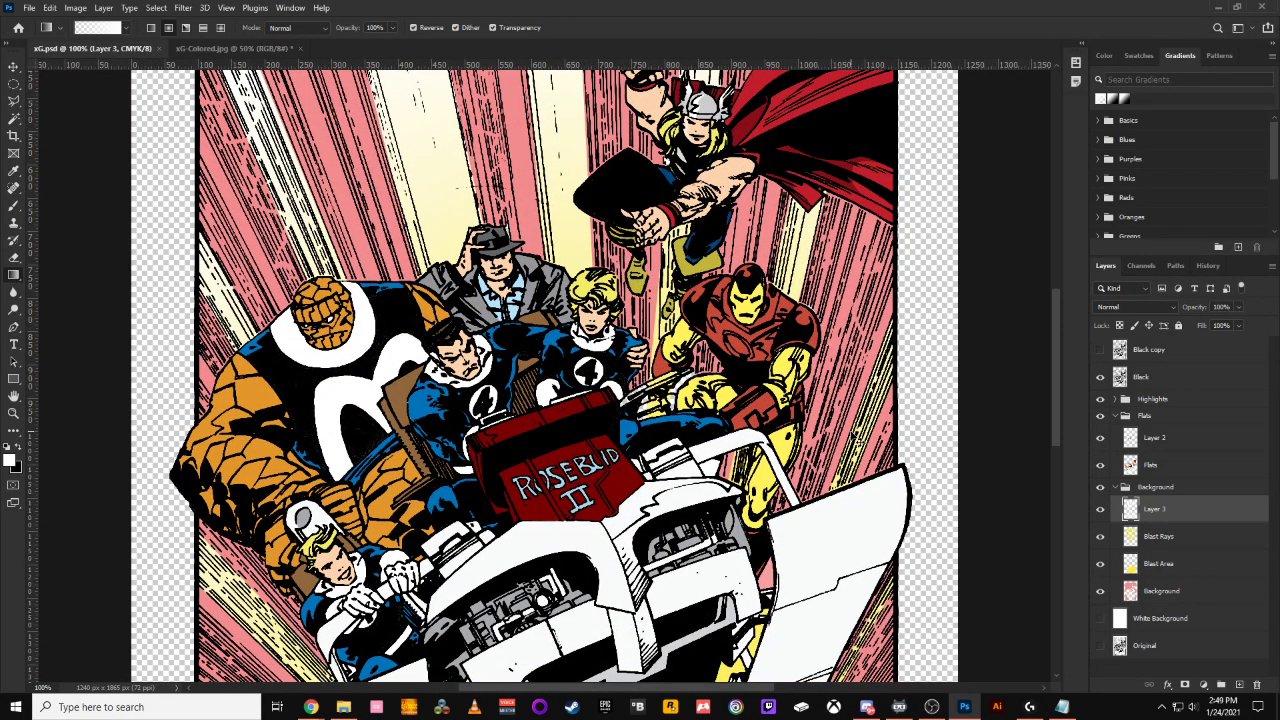
pyautogui.hotkey('ctrl', '-')
pyautogui.hotkey('ctrl', '-')
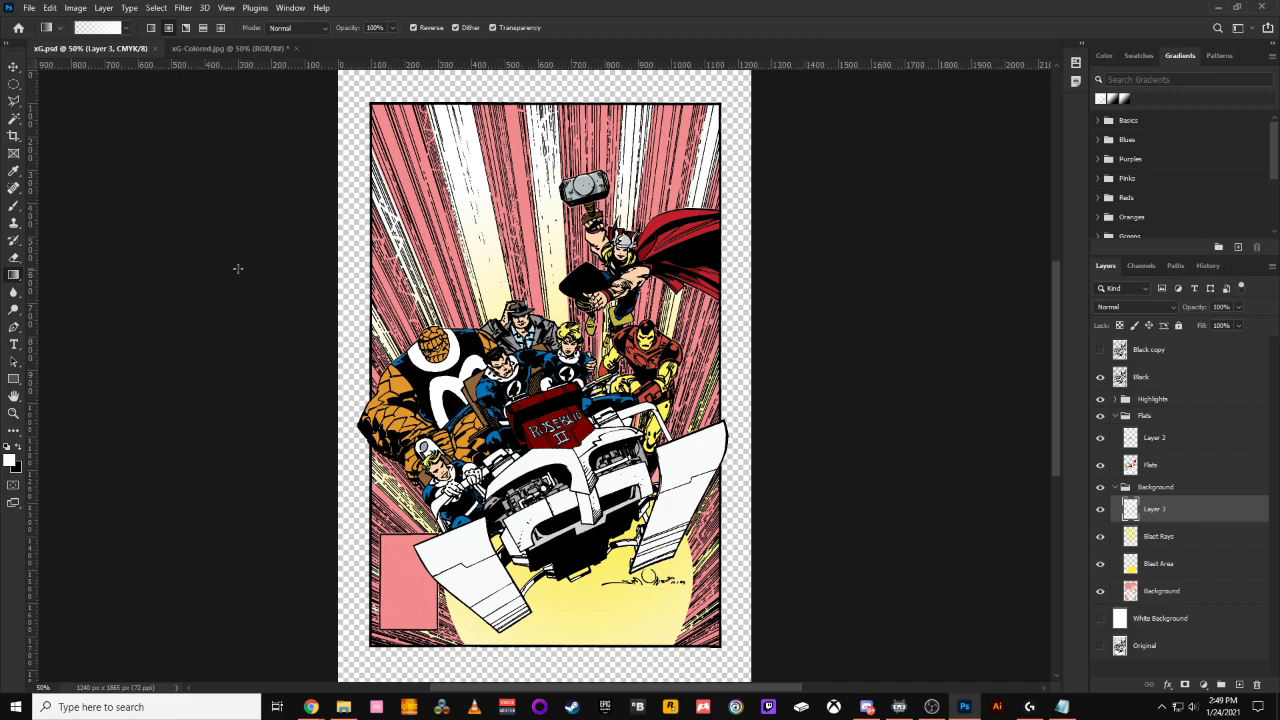
# Rename the gradient layer as Highlight
pyautogui.click(13, 332)
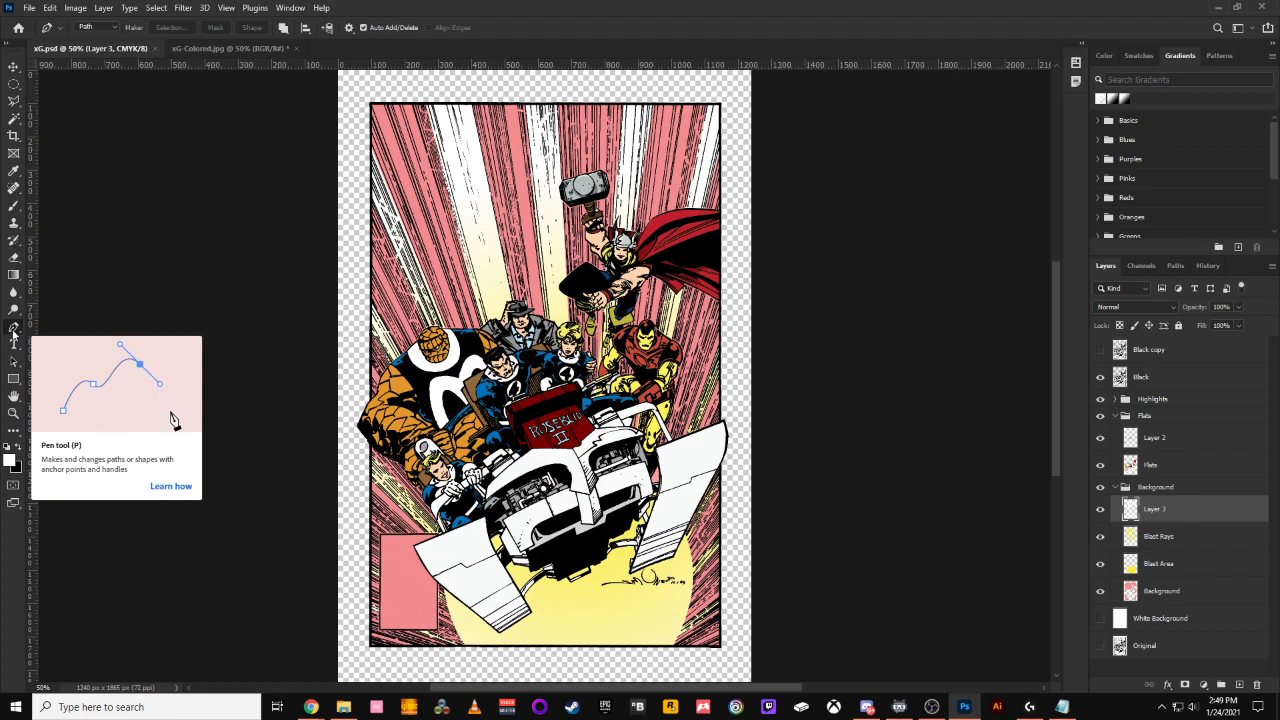
pyautogui.doubleClick(1155, 510)
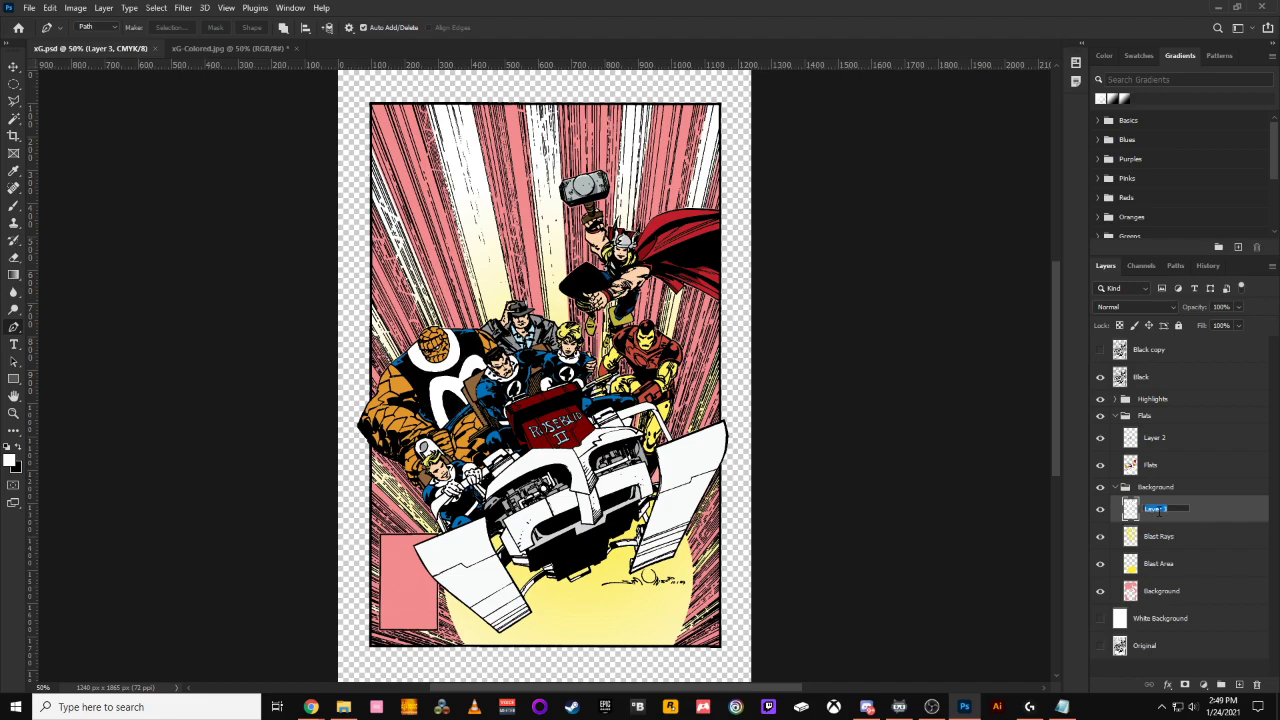
pyautogui.write('Highlight')
pyautogui.press('Return')
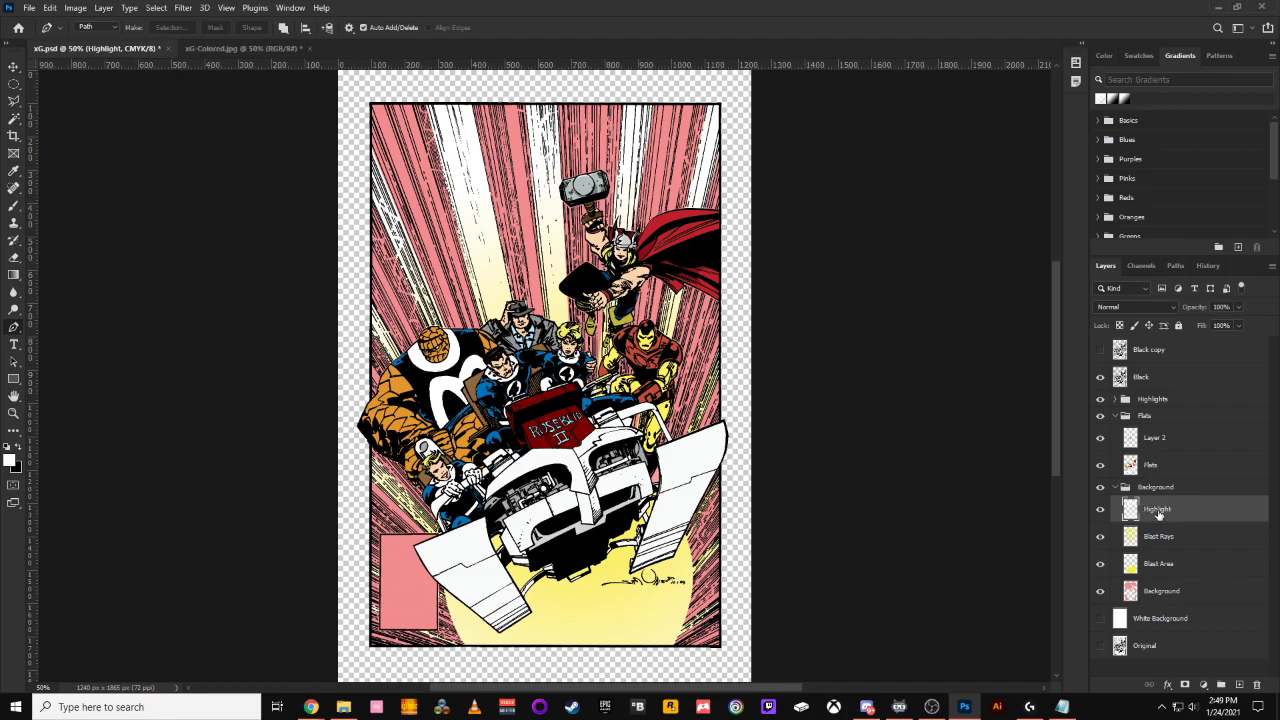
# Merge the Blast Rays layer into Blast Area and Layer 2 into the Flats layer
pyautogui.click(1185, 545)
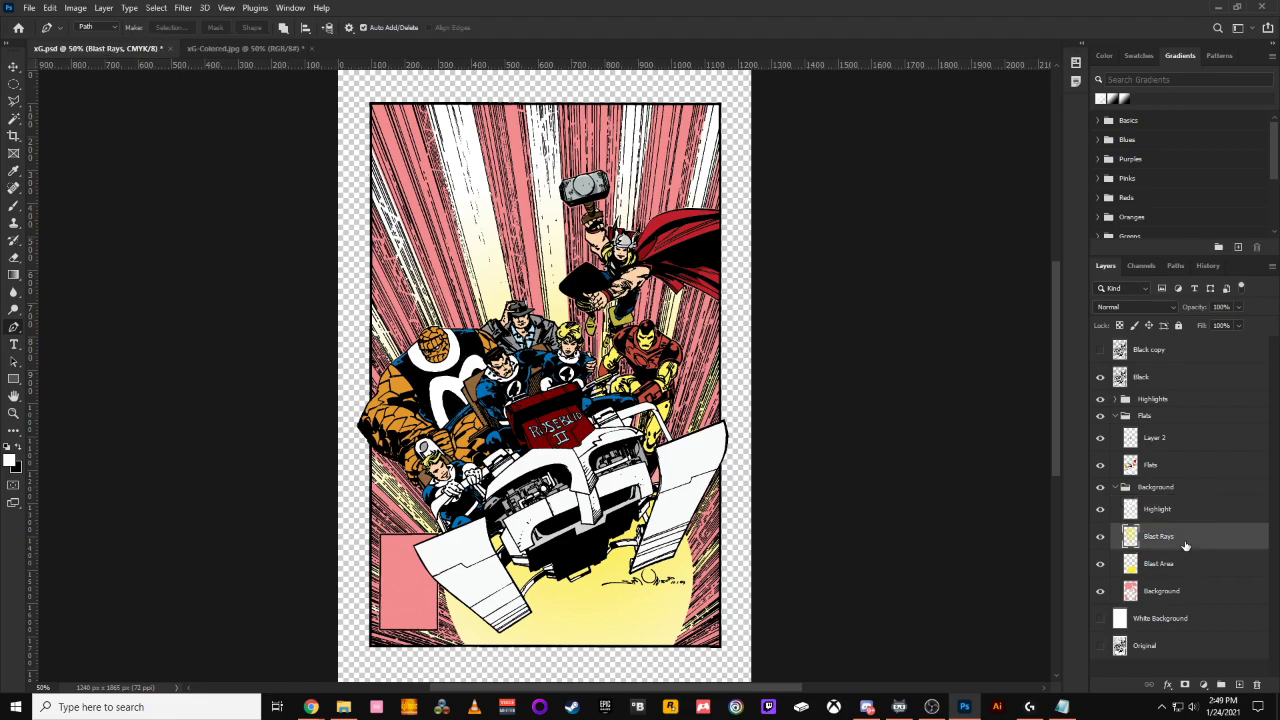
pyautogui.press('Delete')
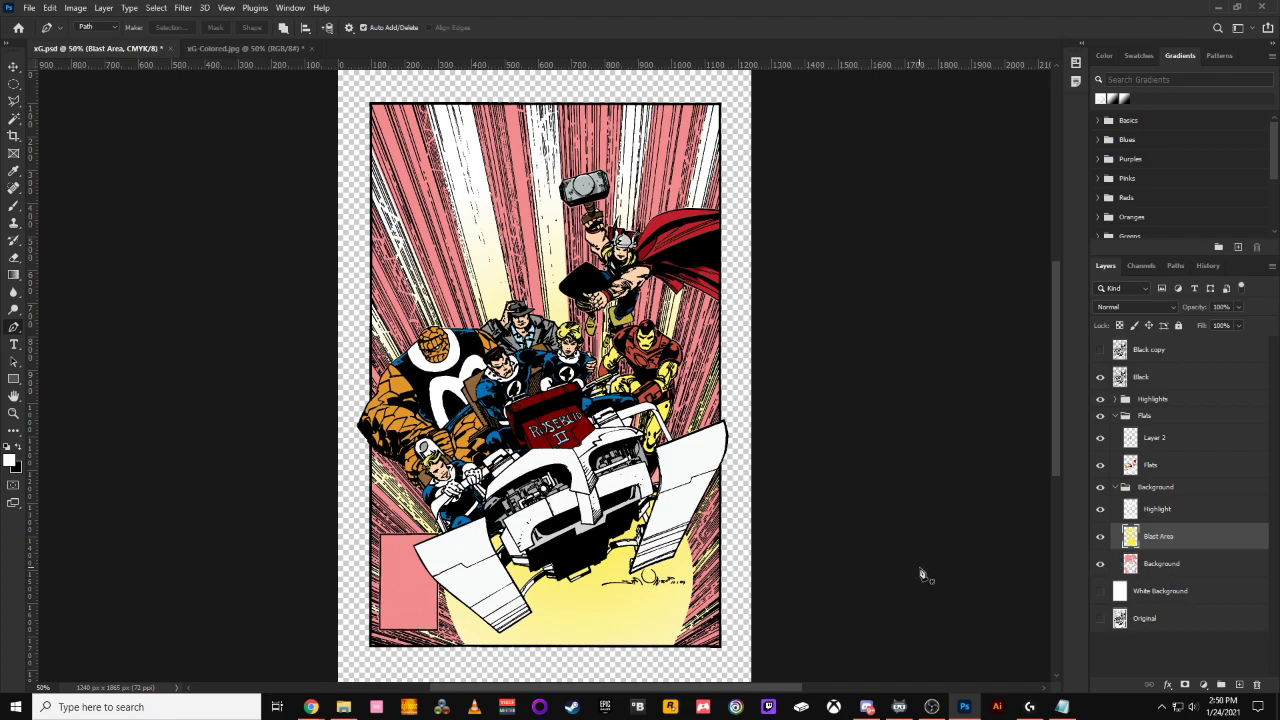
pyautogui.click(1195, 443)
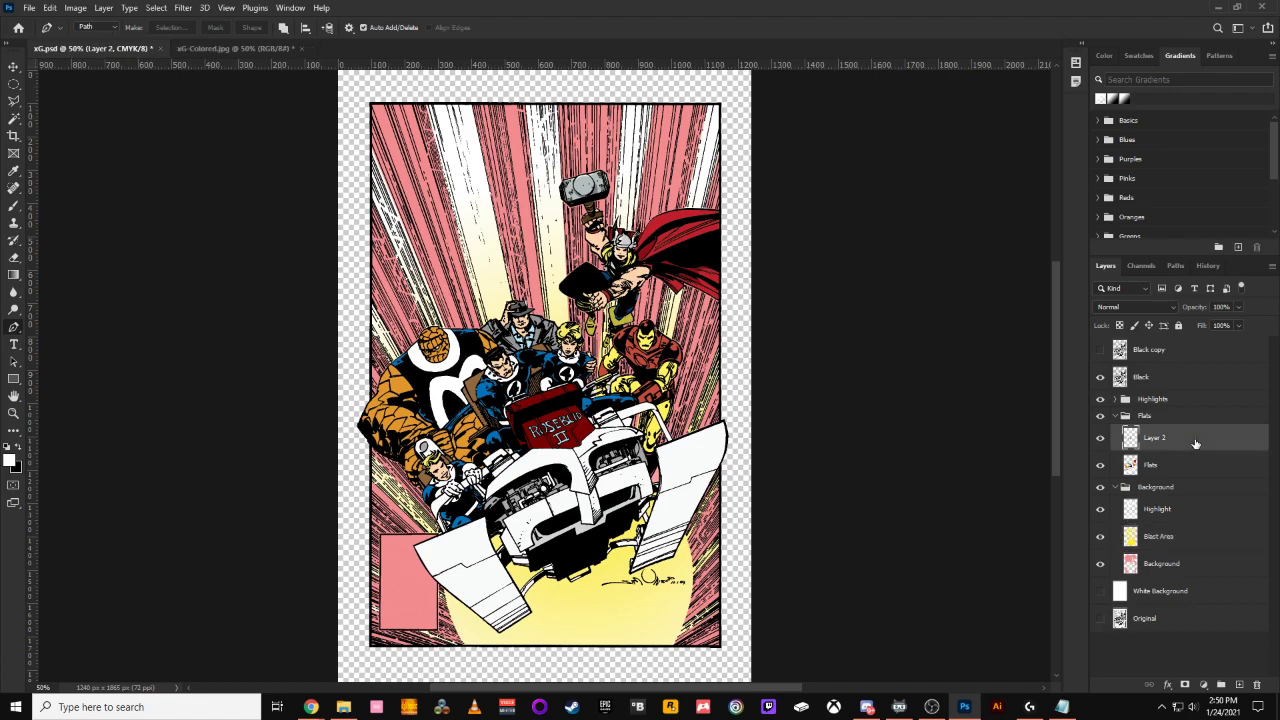
pyautogui.hotkey('ctrl', 'e')
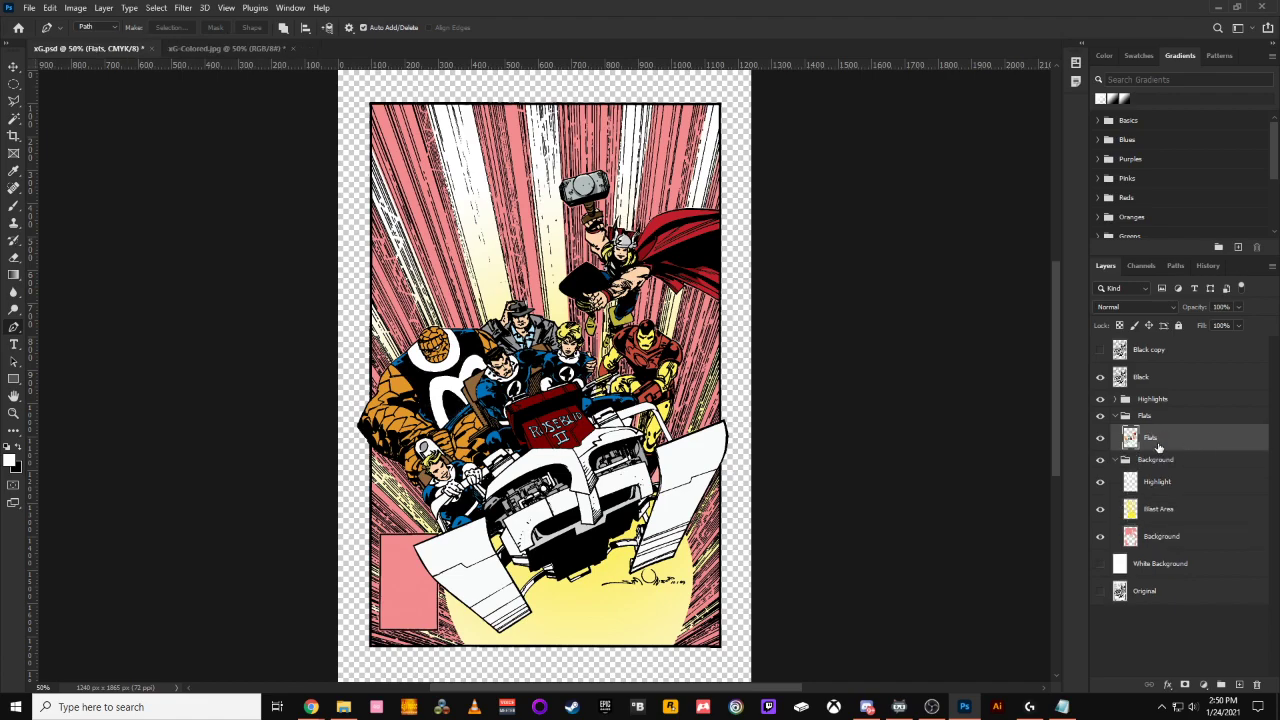
# Check the flat colours with the Black line art hidden, restore it, and compare the page with the coloured reference cover
pyautogui.click(1099, 378)
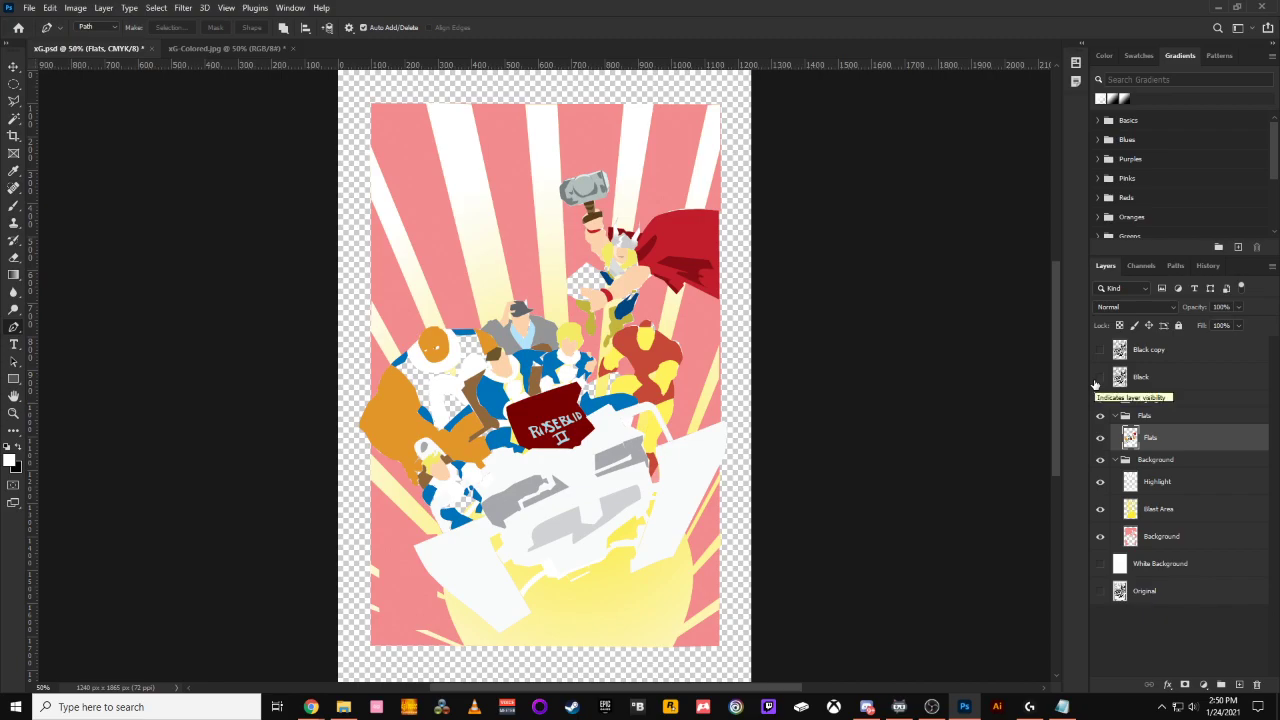
pyautogui.click(1099, 377)
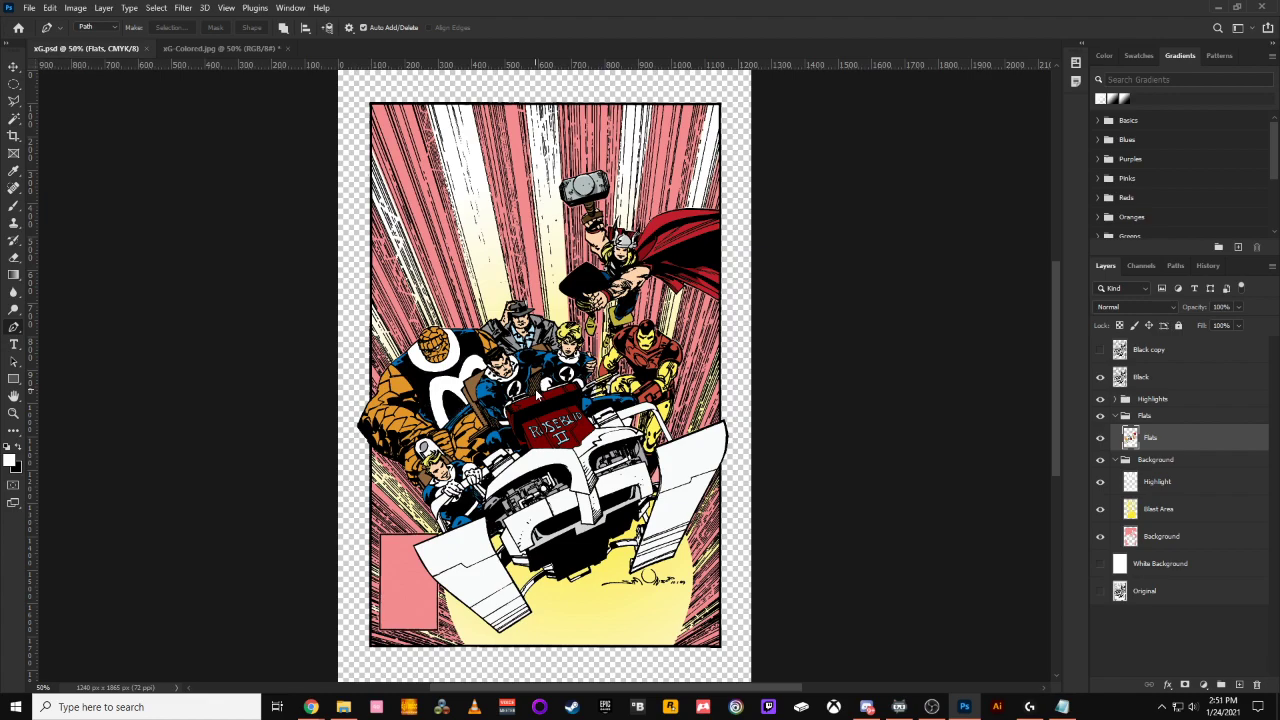
pyautogui.hotkey('ctrl', 'Tab')
pyautogui.click(70, 49)
# Close xG-Colored.jpg without saving its changes and close the xG.psd cover document
pyautogui.moveTo(311, 707)
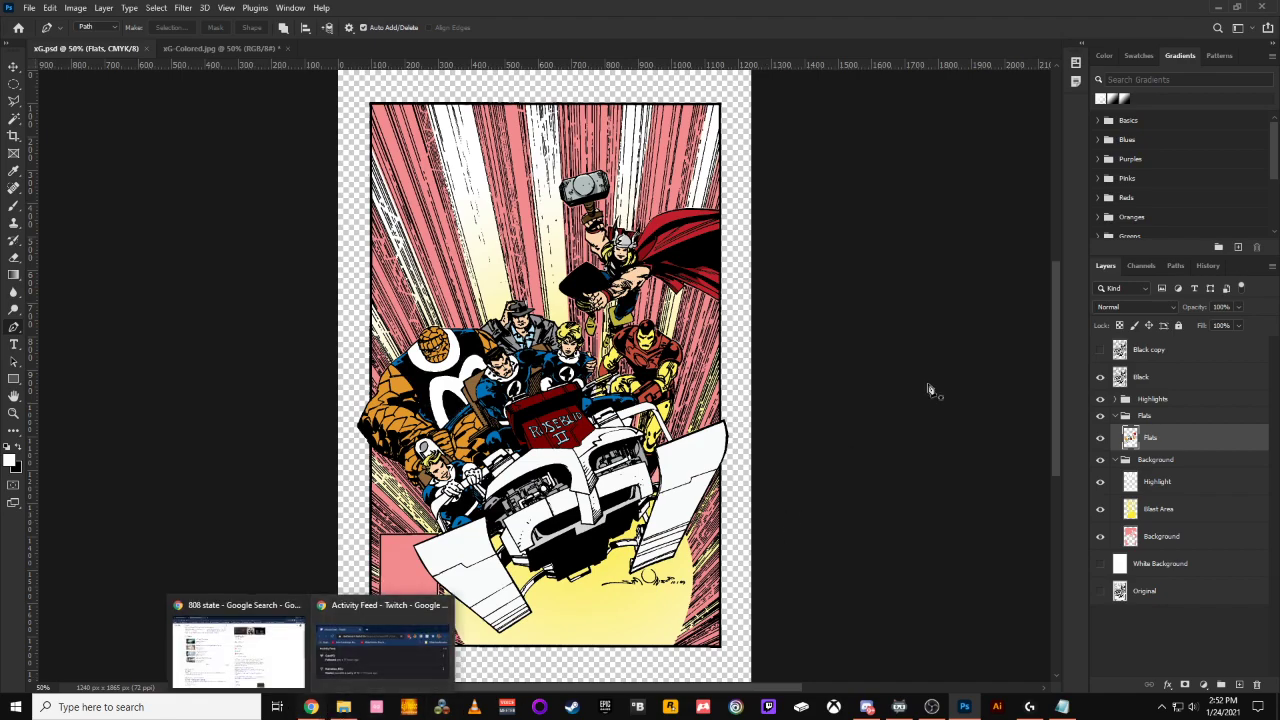
pyautogui.click(1266, 7)
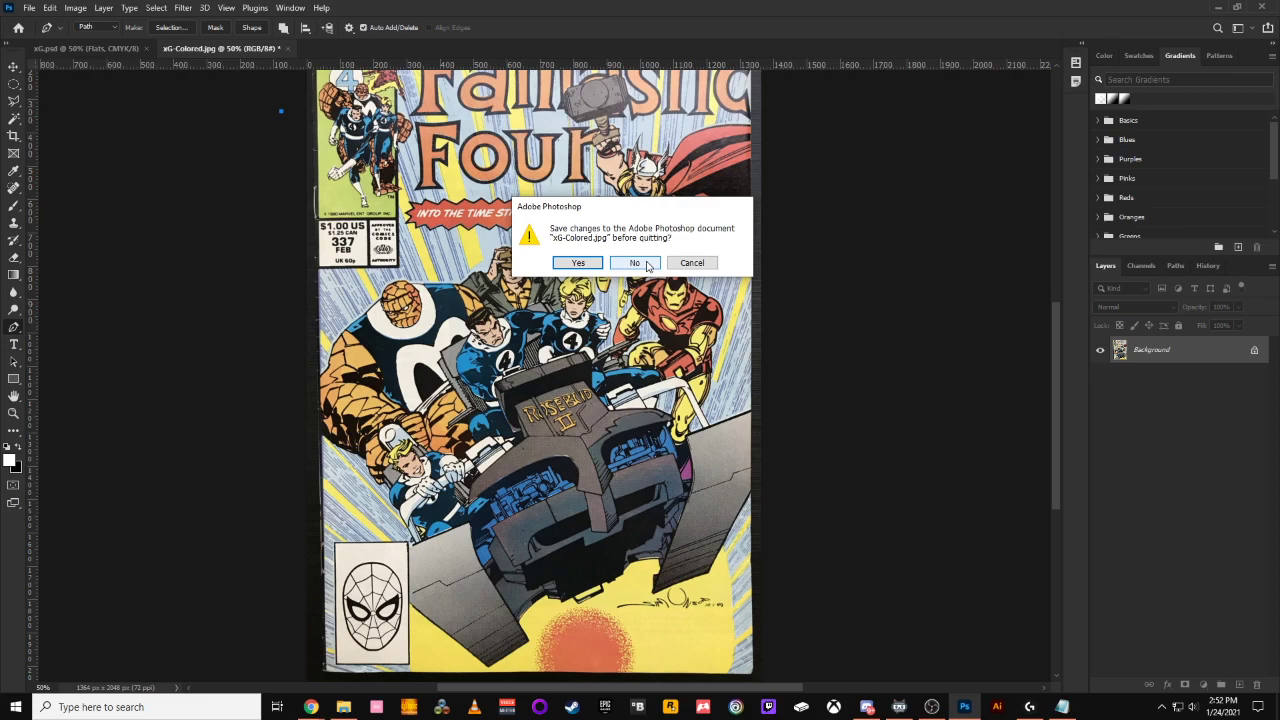
pyautogui.click(693, 261)
pyautogui.hotkey('ctrl', 'w')
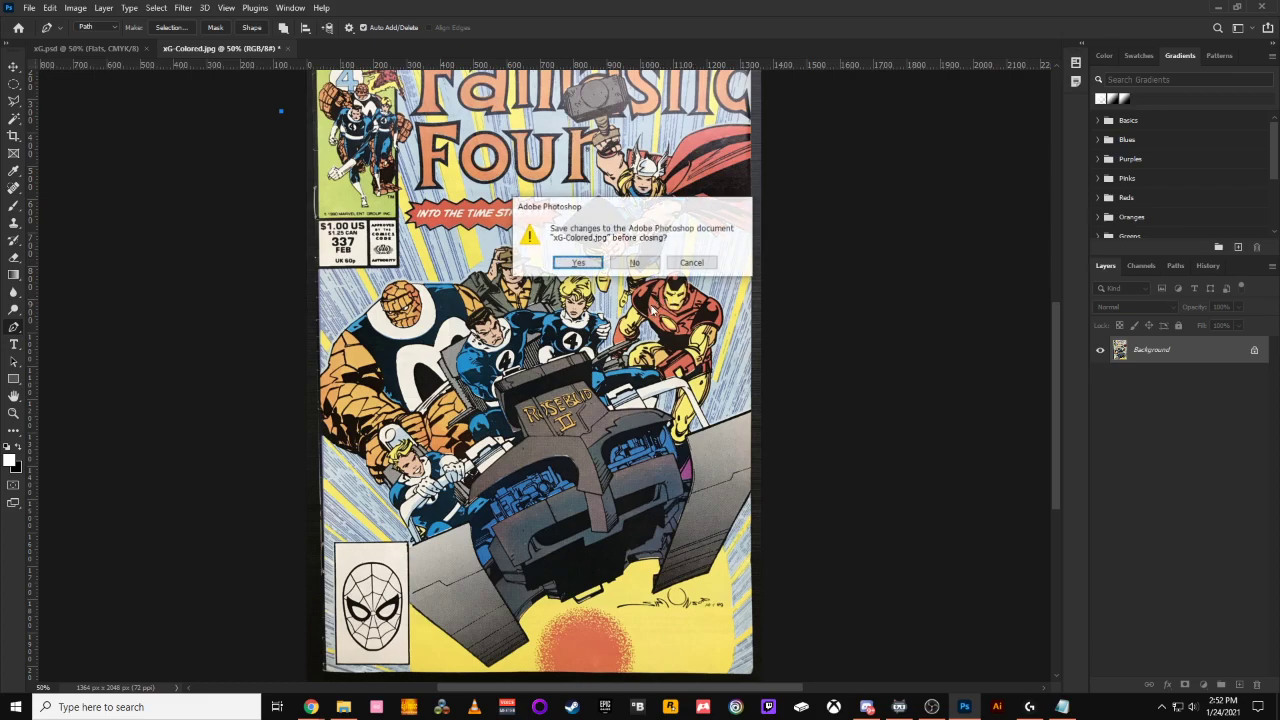
pyautogui.click(655, 267)
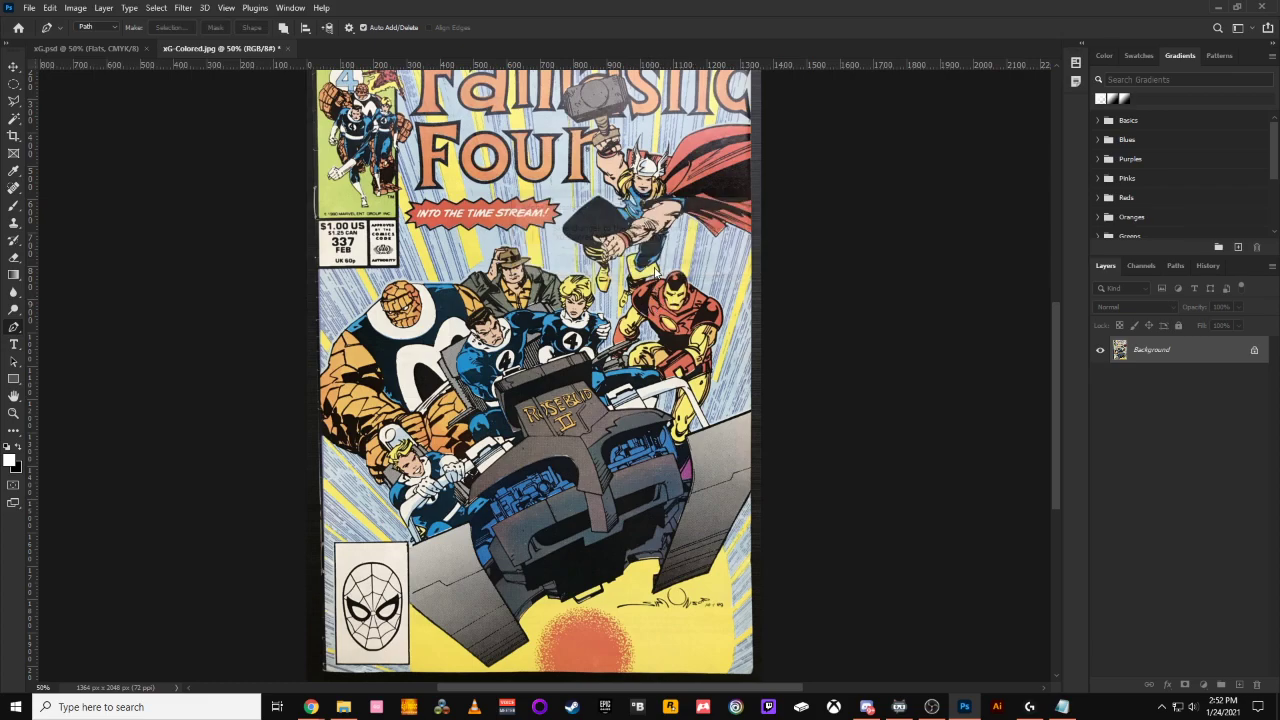
pyautogui.hotkey('ctrl', 'w')
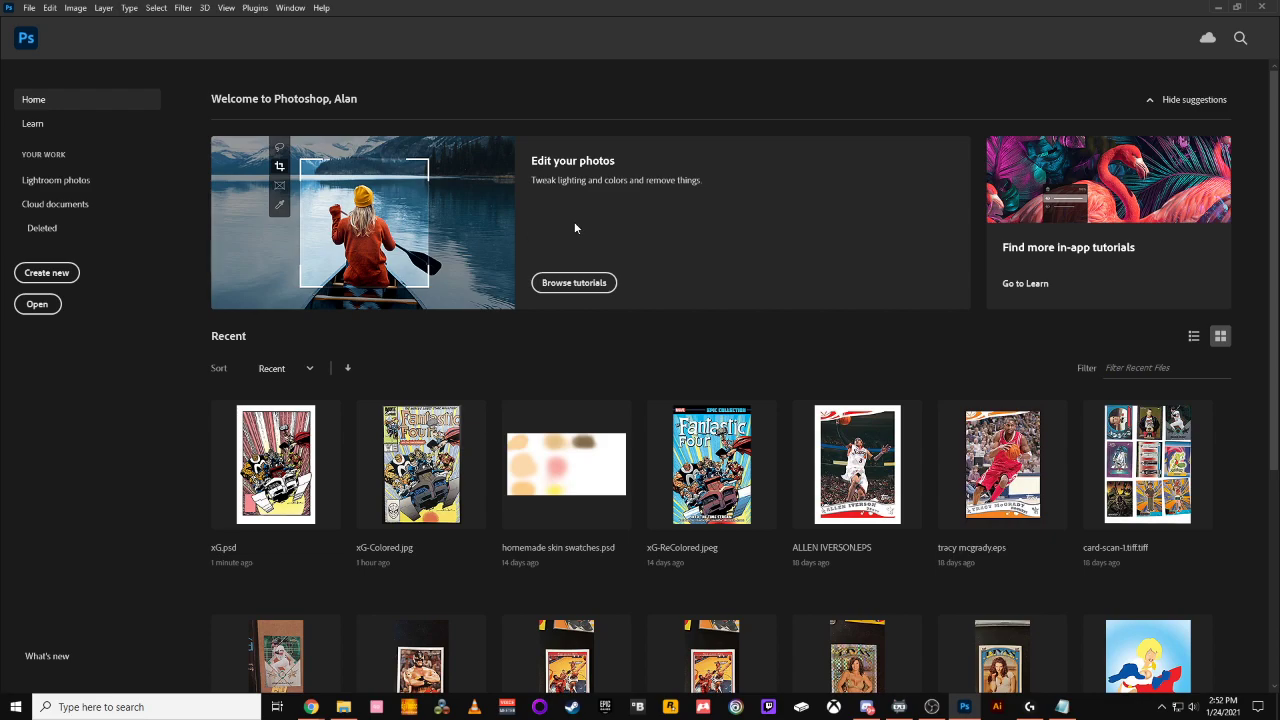
# View the recent files ALLEN IVERSON.EPS and 20210106_161631.heic one after the other, closing each without saving
pyautogui.click(838, 422)
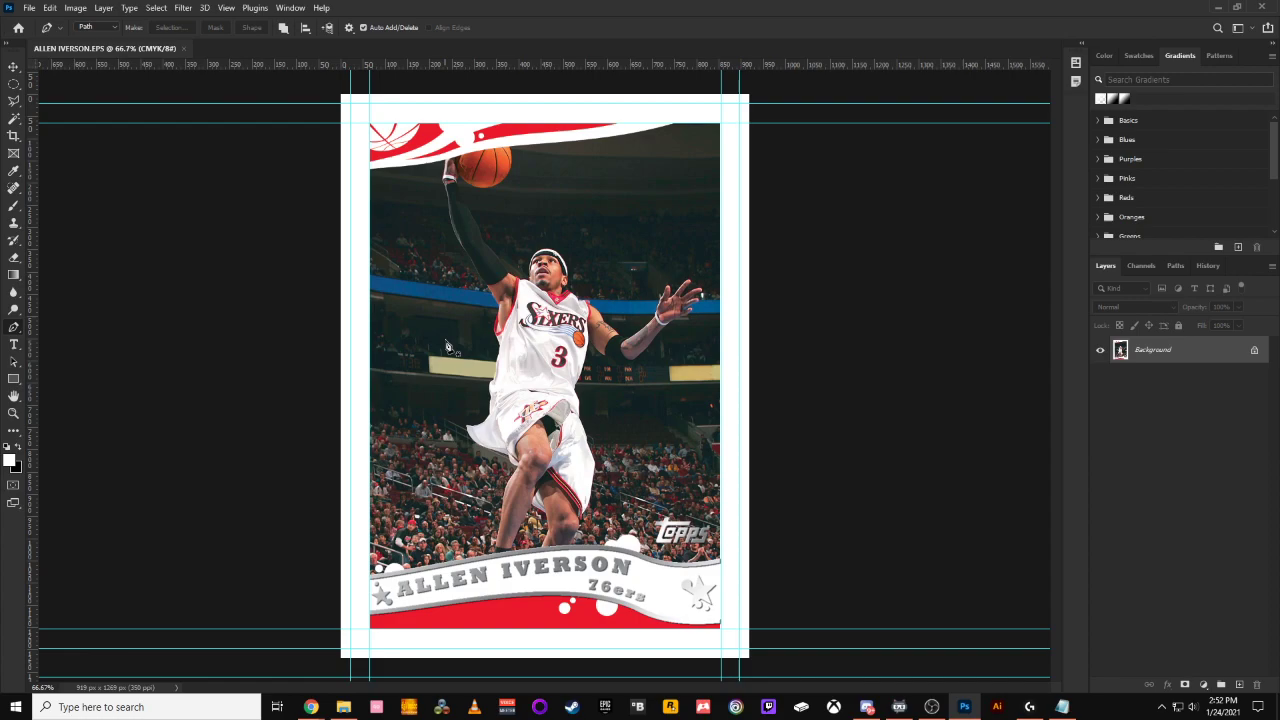
pyautogui.click(184, 48)
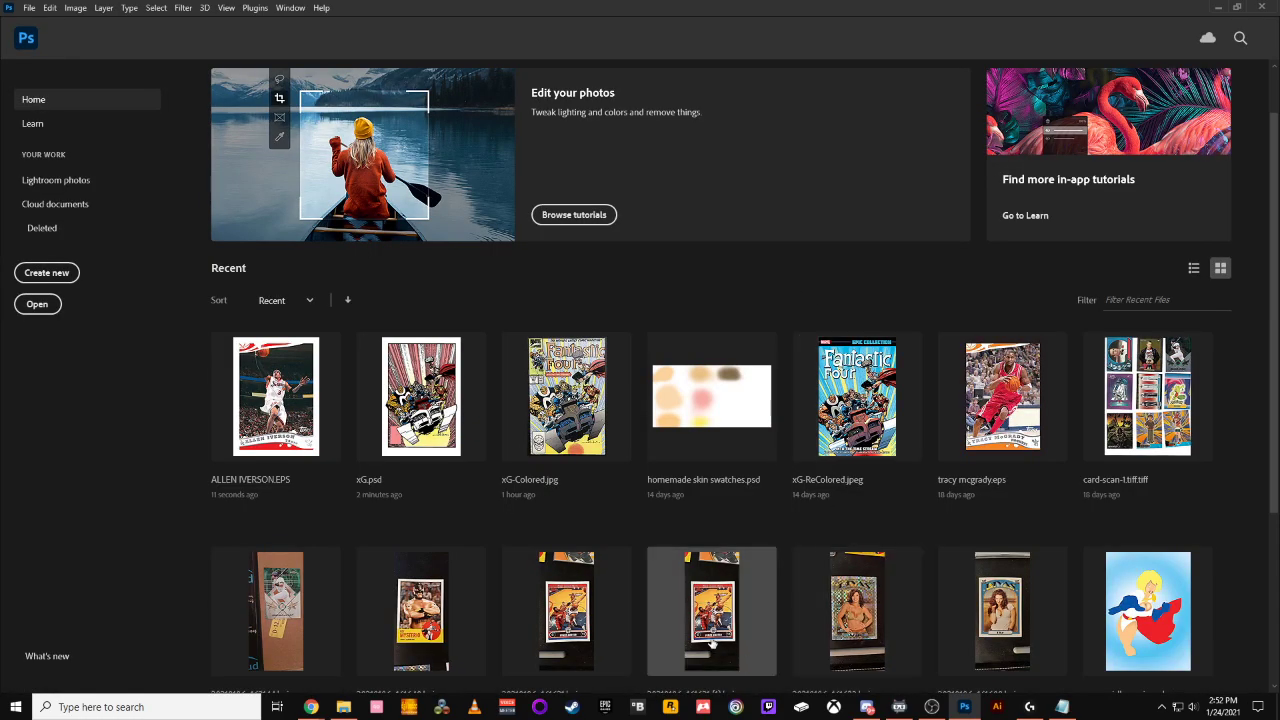
pyautogui.scroll(-1, 572, 626)
pyautogui.click(572, 626)
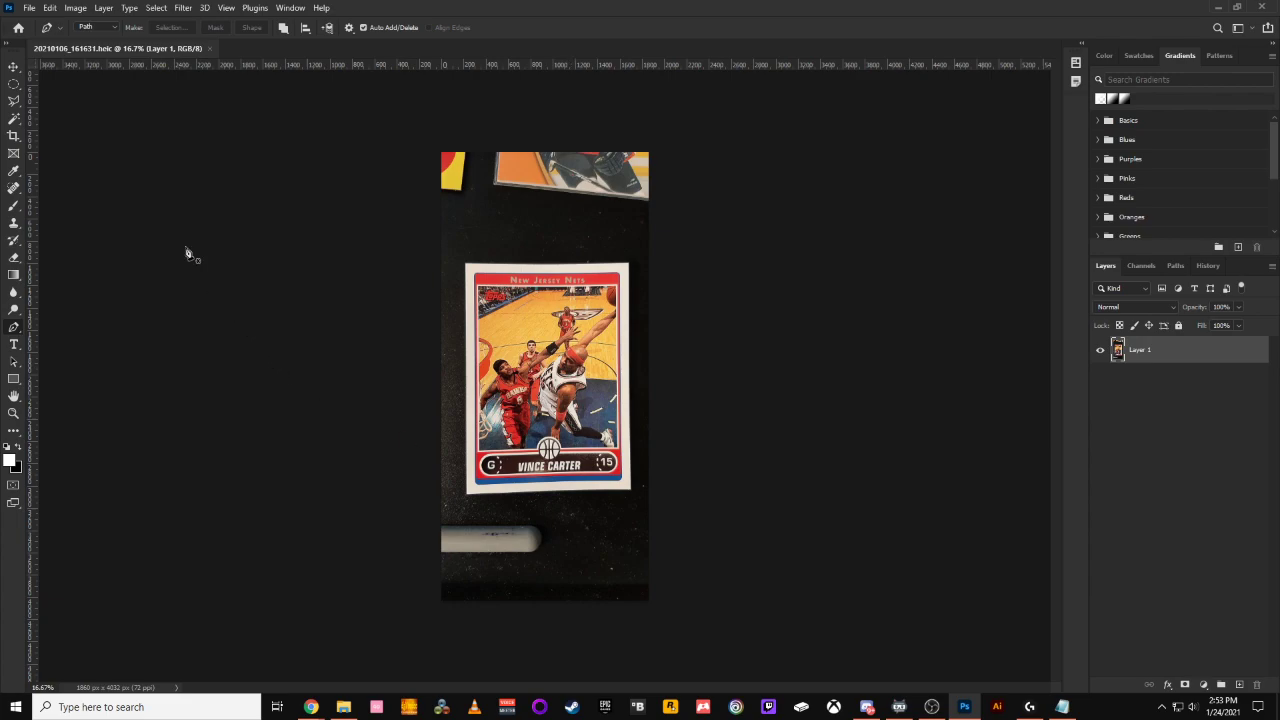
pyautogui.click(214, 48)
pyautogui.click(636, 260)
# Open the recent card photo 20210106_161608.heic to view it, and close it without saving
pyautogui.scroll(-3, 1012, 512)
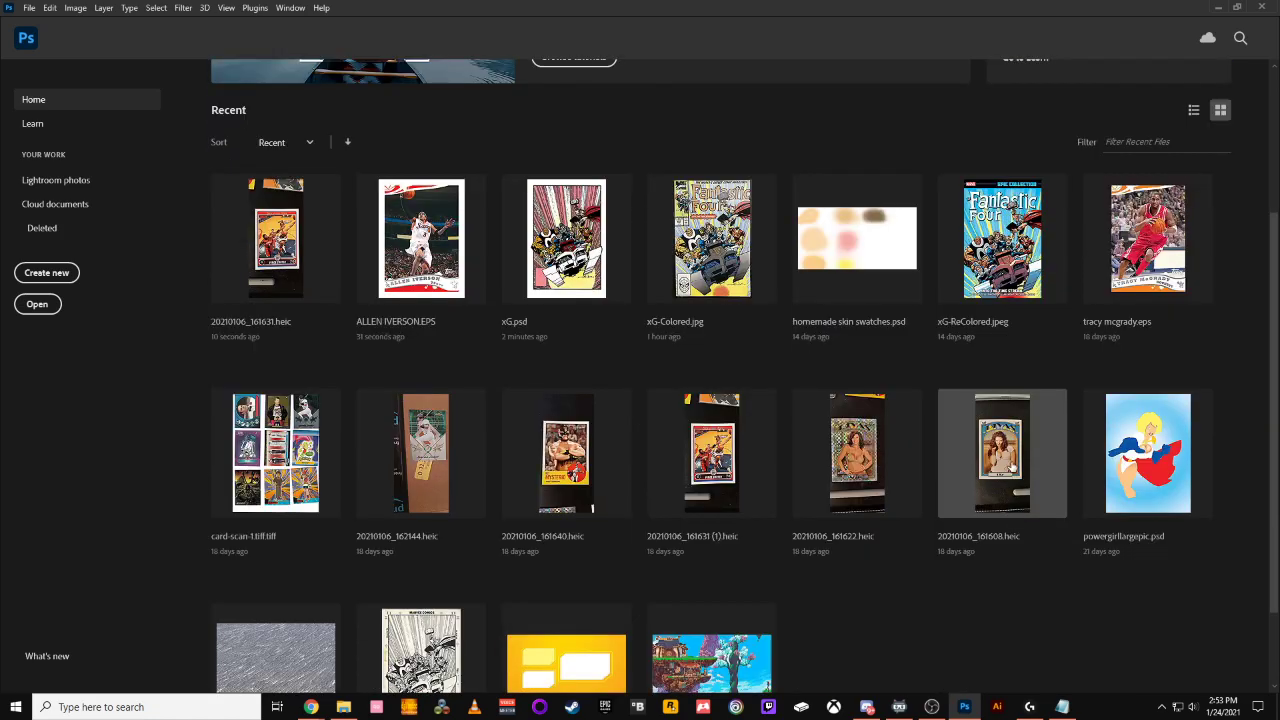
pyautogui.click(1010, 466)
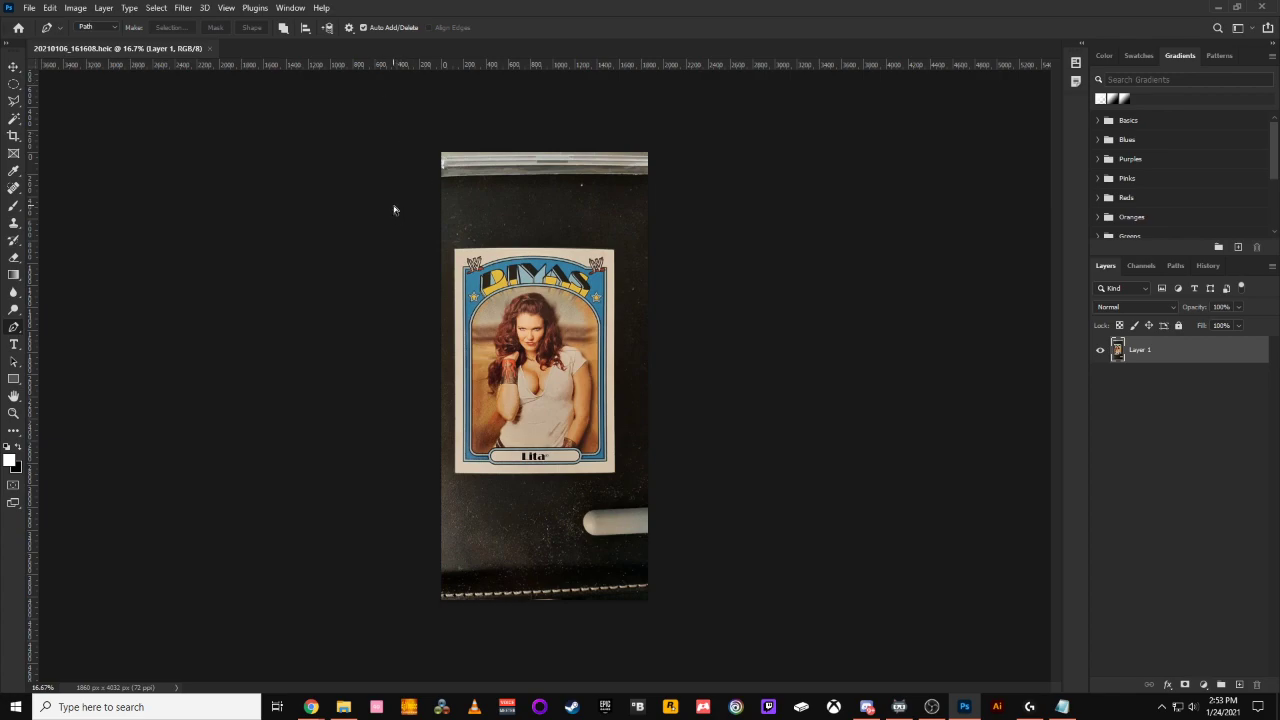
pyautogui.hotkey('ctrl', 'w')
pyautogui.click(640, 262)
# Open card-scan-1.tiff.tiff from the recent files, examine the scanned Conan card up close, and close the file
pyautogui.scroll(-3, 857, 480)
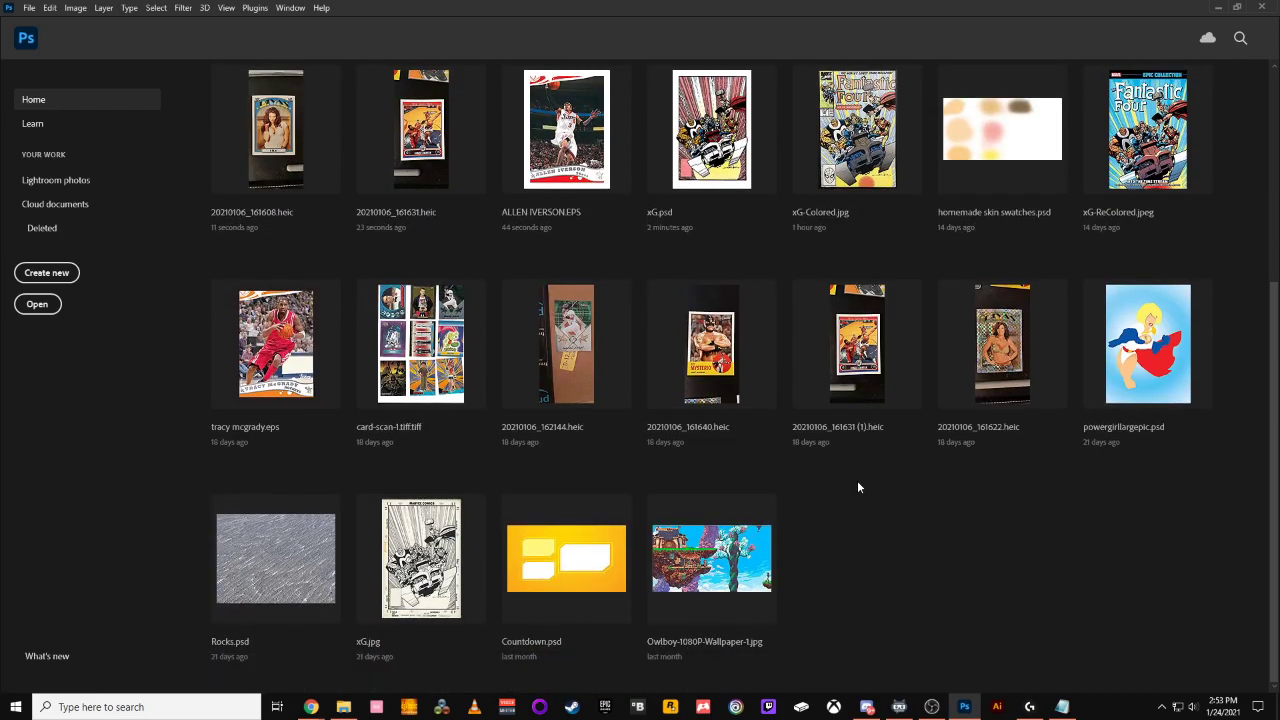
pyautogui.scroll(1, 857, 488)
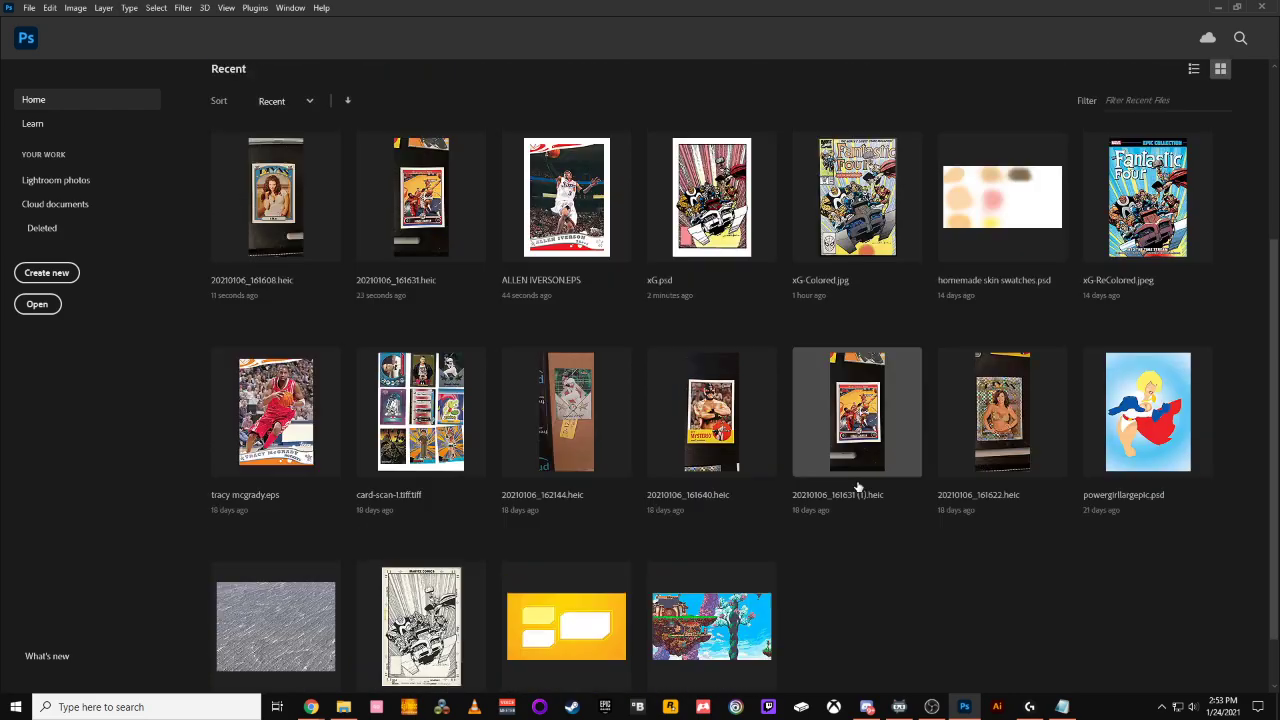
pyautogui.scroll(1, 857, 488)
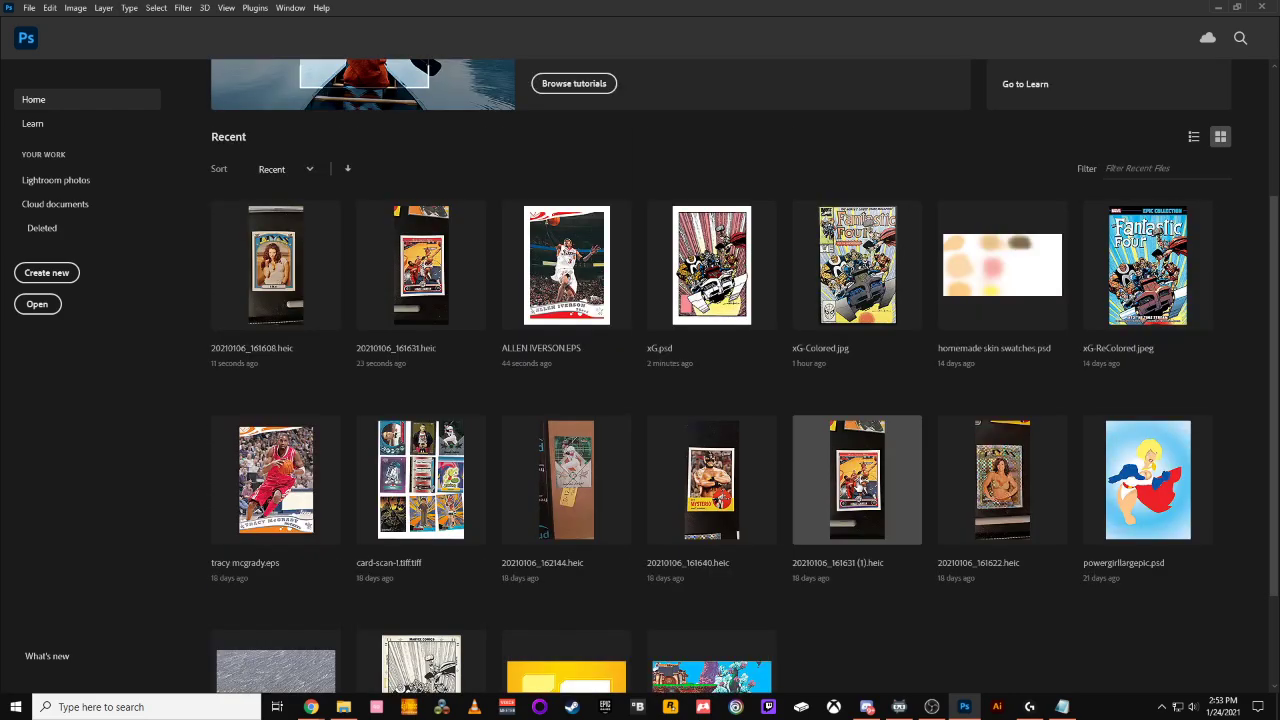
pyautogui.click(436, 515)
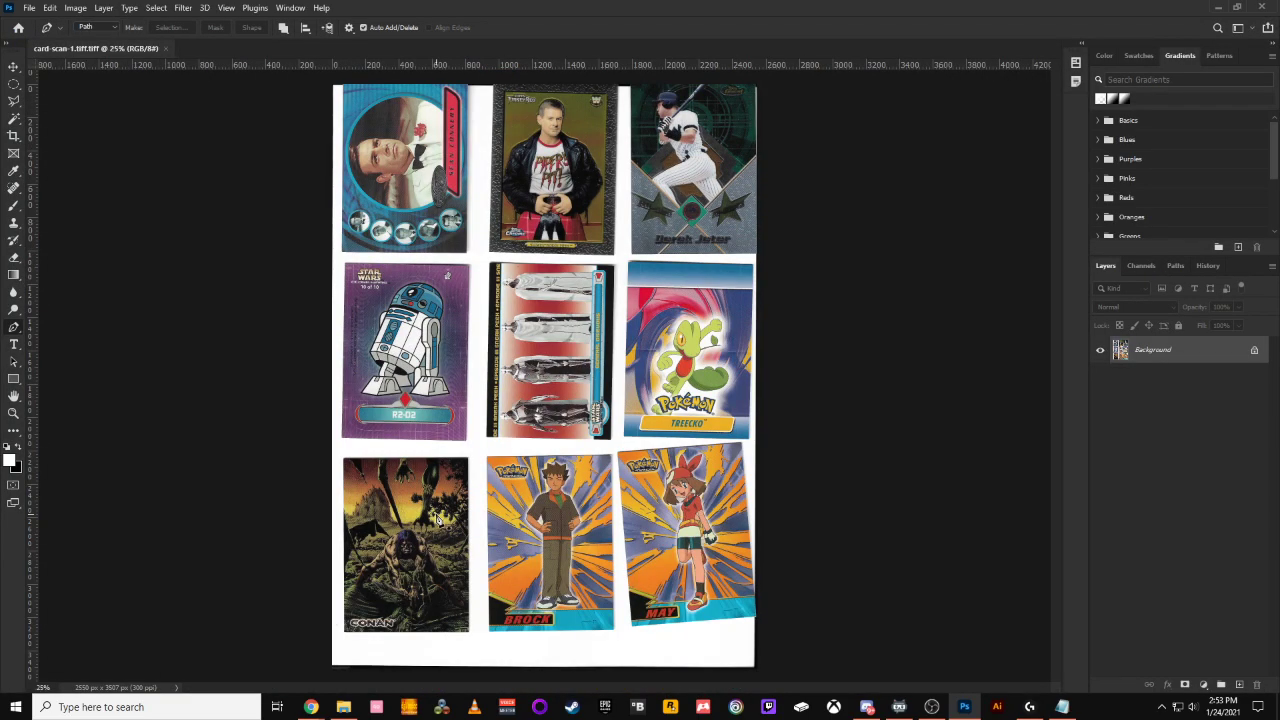
pyautogui.scroll(3, 345, 643)
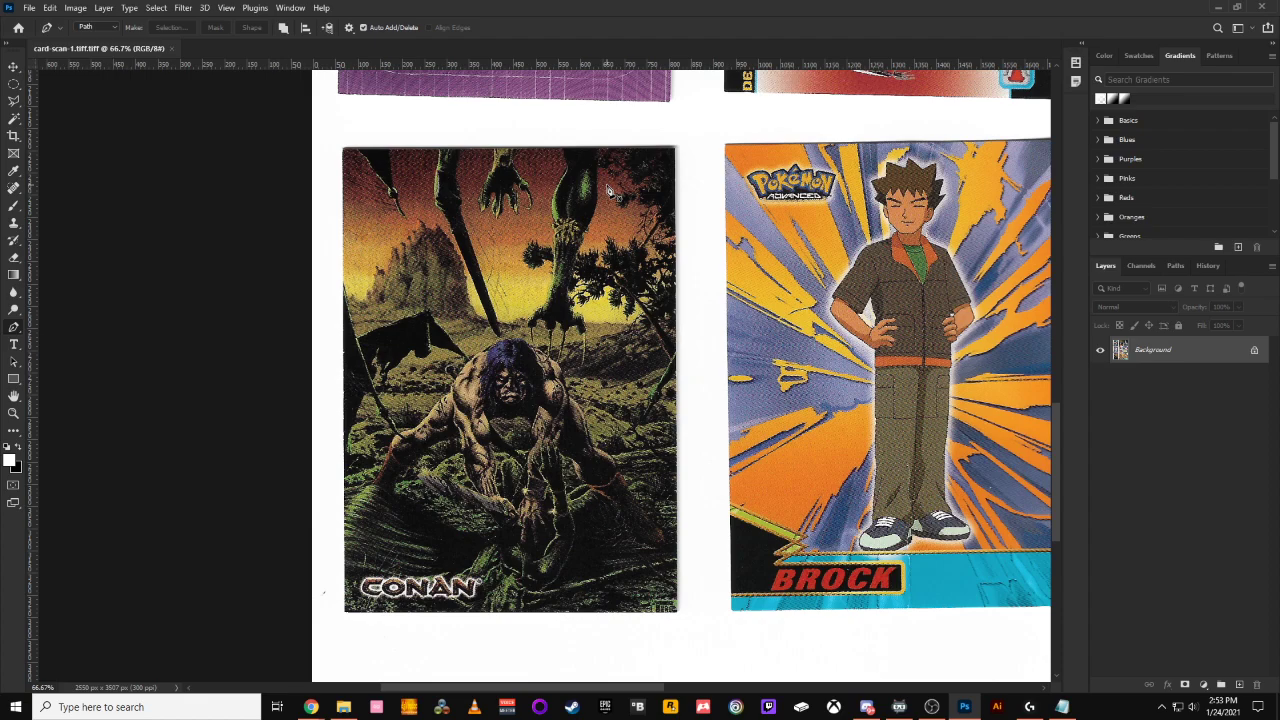
pyautogui.hotkey('ctrl', 'w')
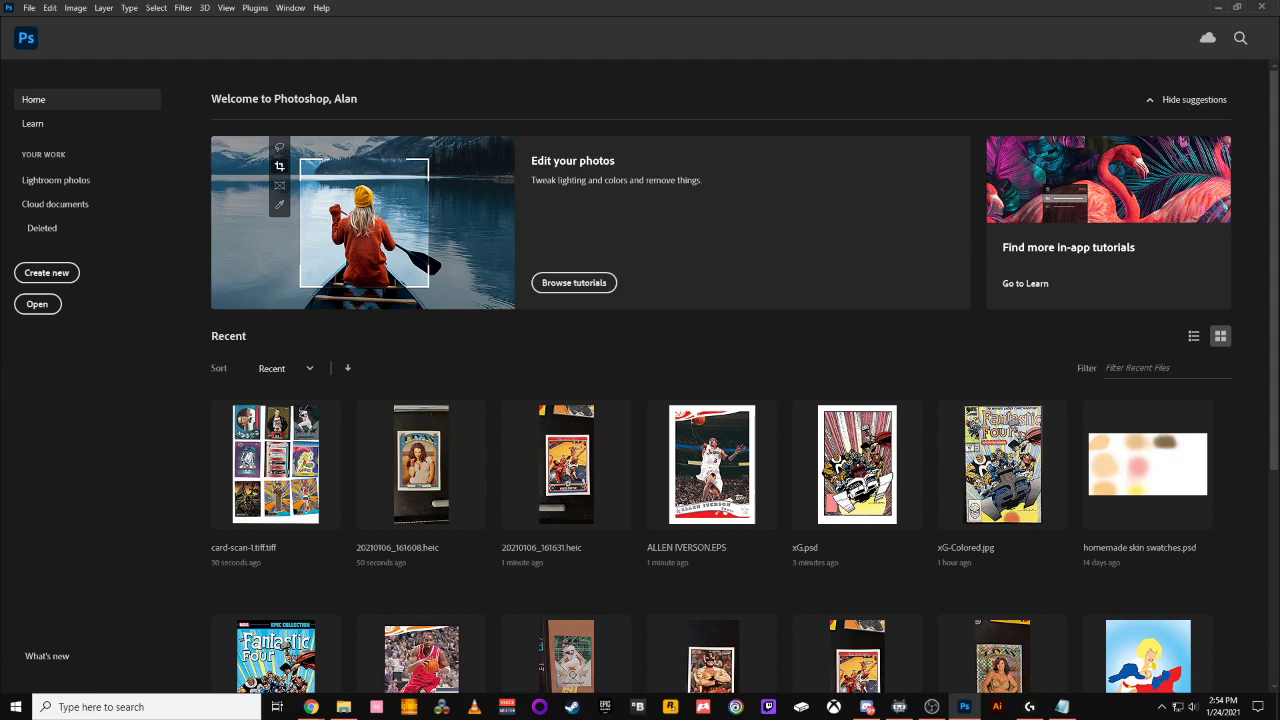